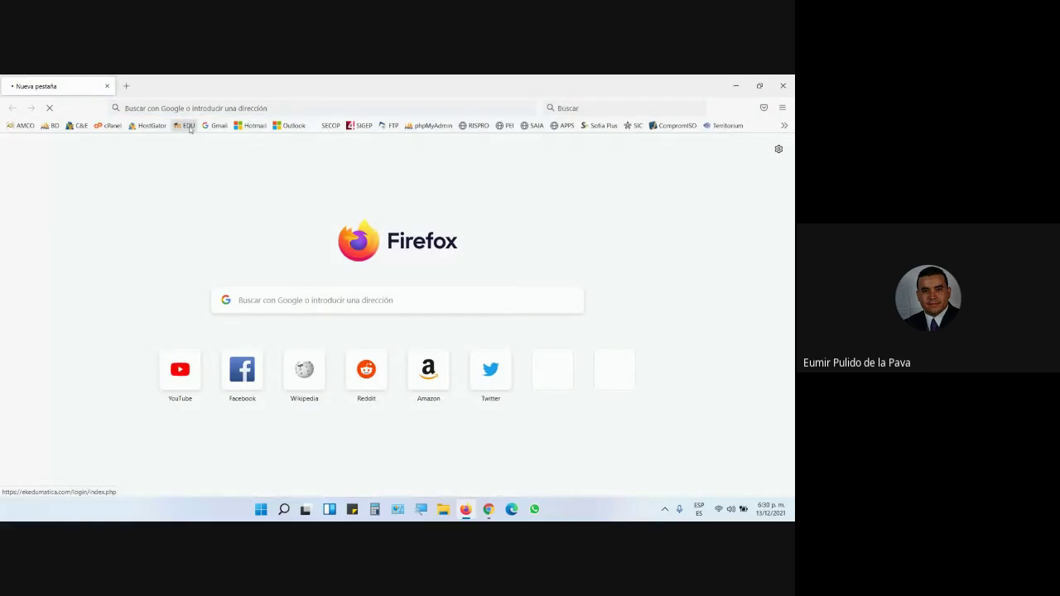
# Step: Sign in to EDUMATICA with the account username and password, declining to save the login
pyautogui.click(188, 126)
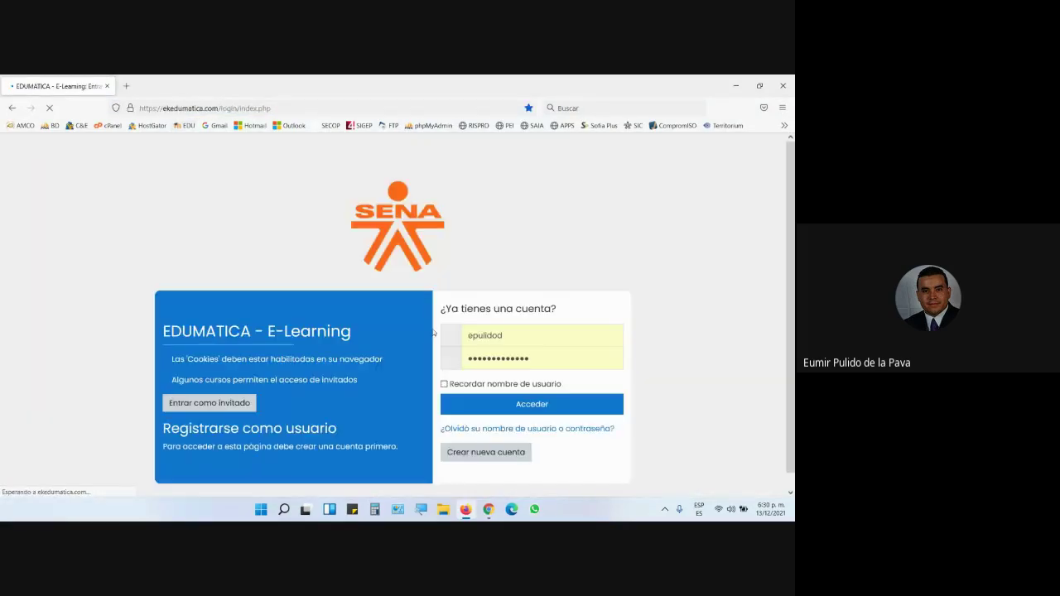
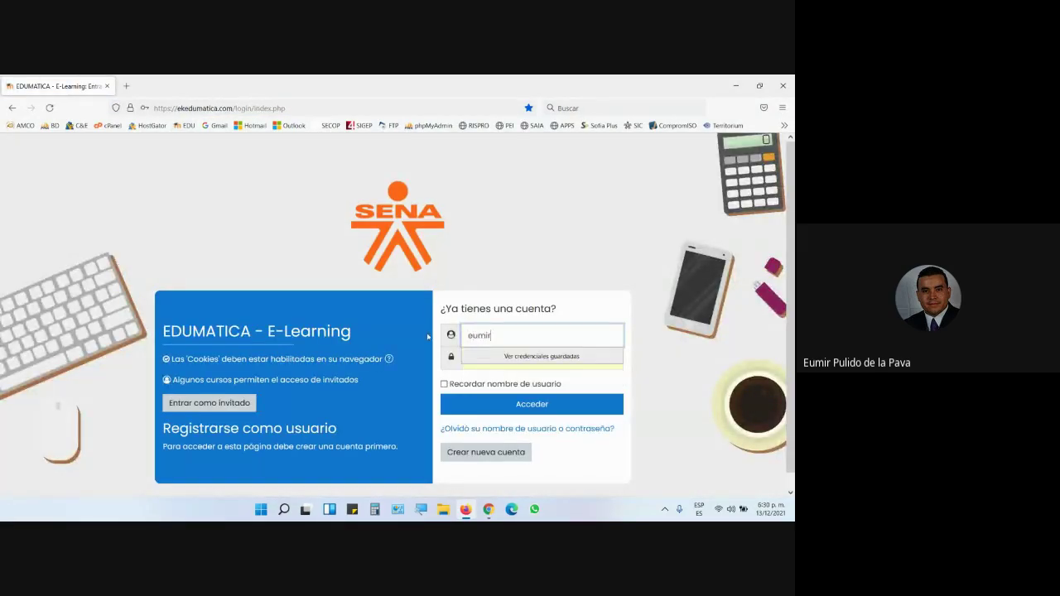
pyautogui.press('Tab')
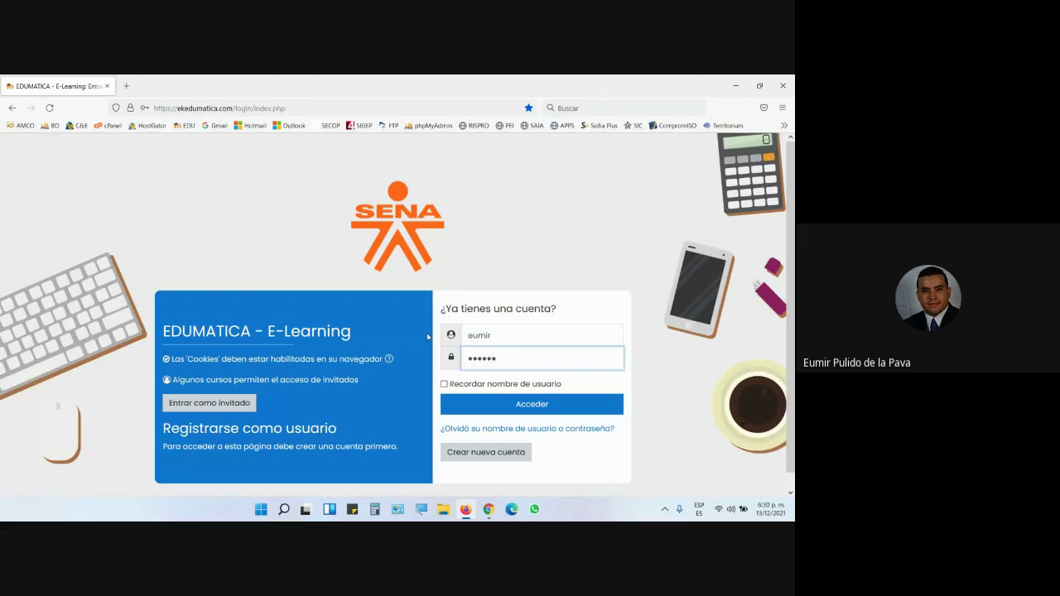
pyautogui.press('Return')
pyautogui.click(281, 237)
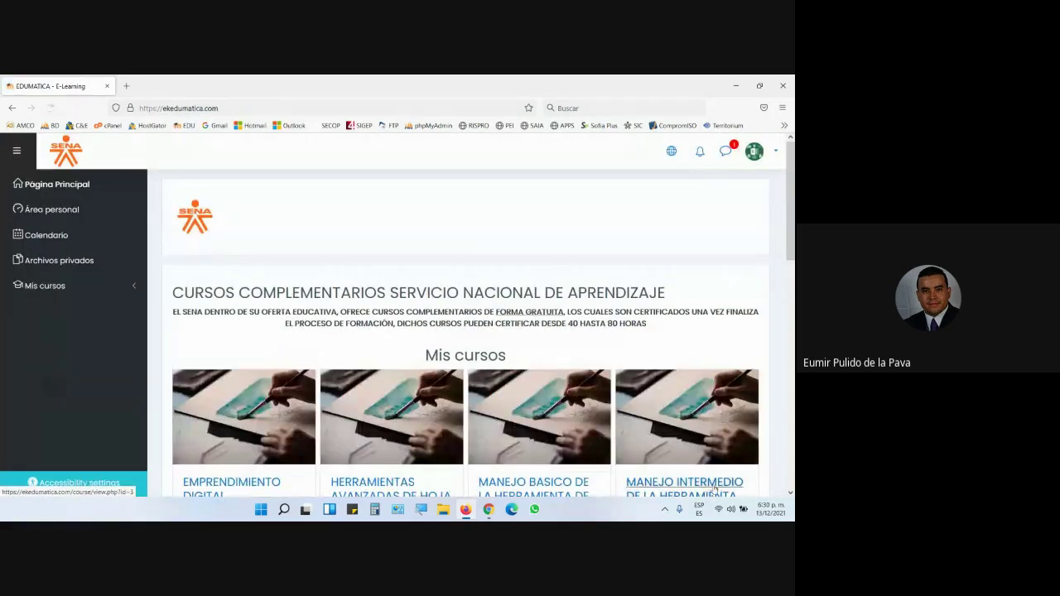
# Step: Open the Manejo Intermedio course and its RA-03 Guía de aprendizaje PDF
pyautogui.click(684, 482)
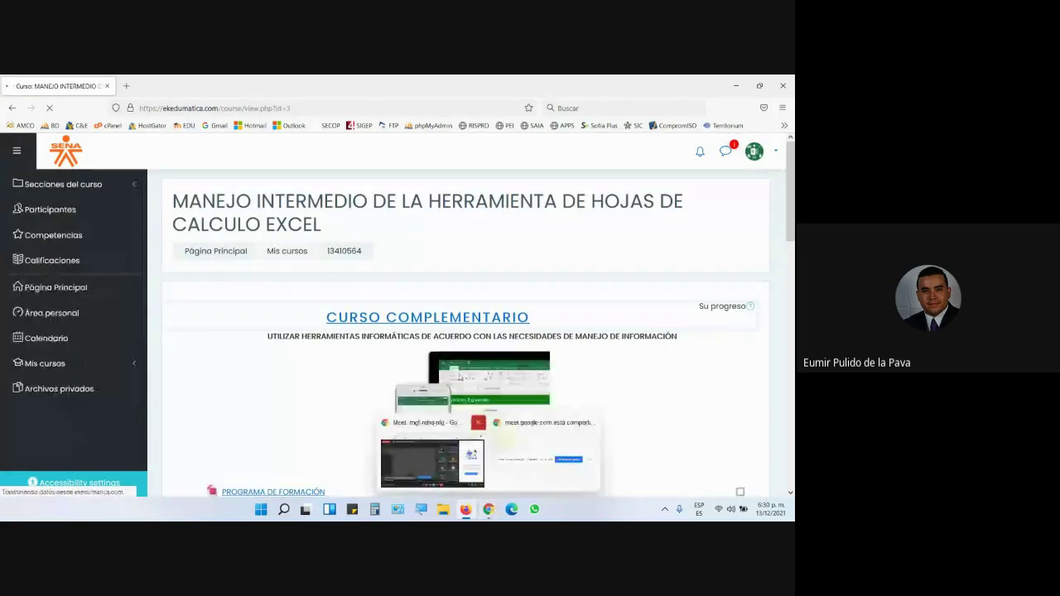
pyautogui.scroll(-2, 450, 378)
pyautogui.scroll(-3, 449, 380)
pyautogui.scroll(-3, 448, 380)
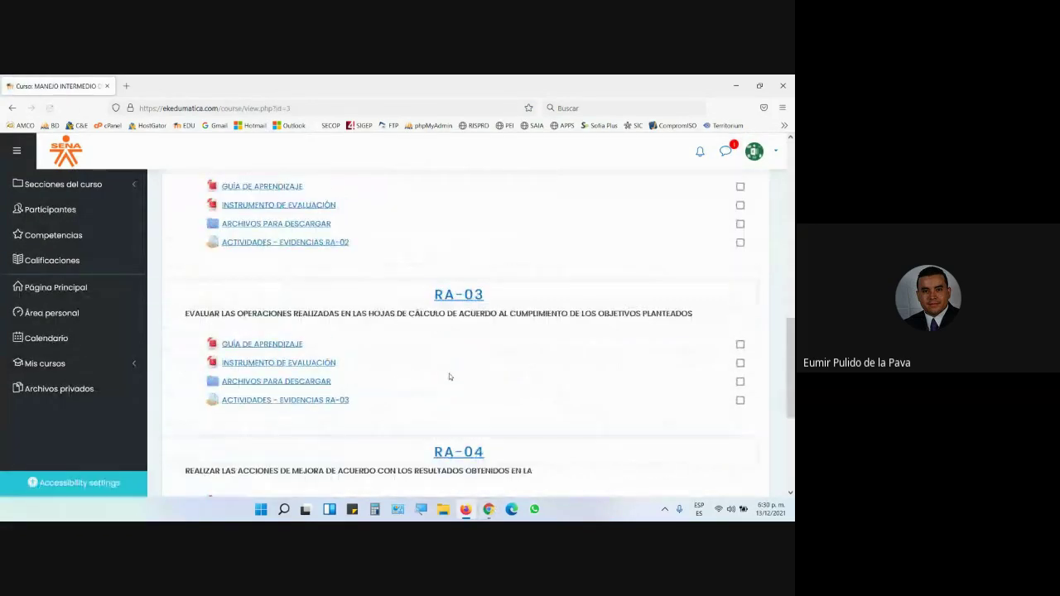
pyautogui.click(282, 339)
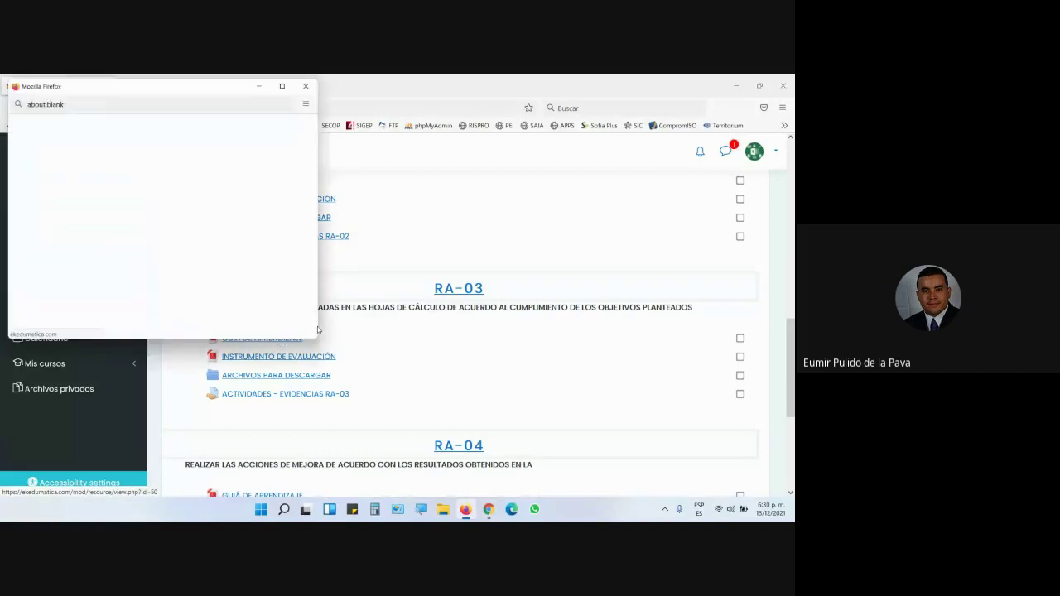
# Step: Maximize the guide window and zoom to 160% at the Funciones Lógicas section
pyautogui.click(291, 86)
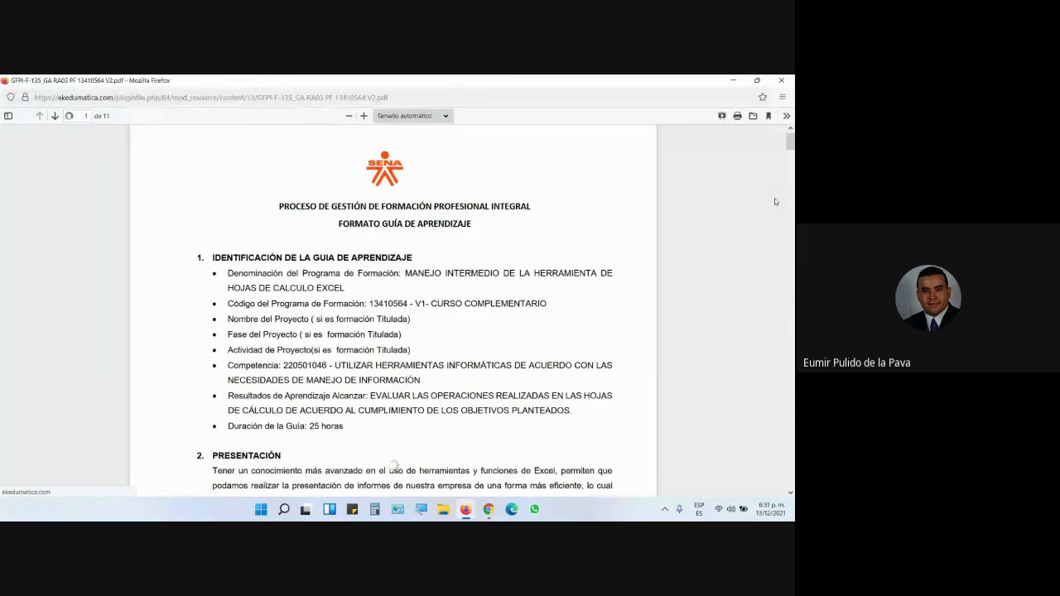
pyautogui.moveTo(790, 143); pyautogui.dragTo(779, 312)
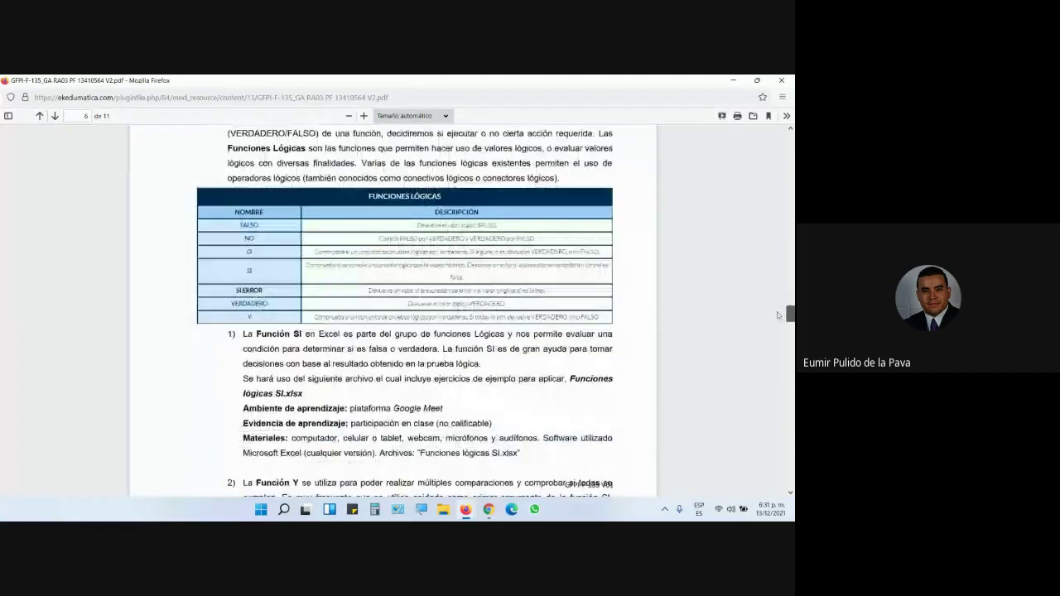
pyautogui.click(364, 116)
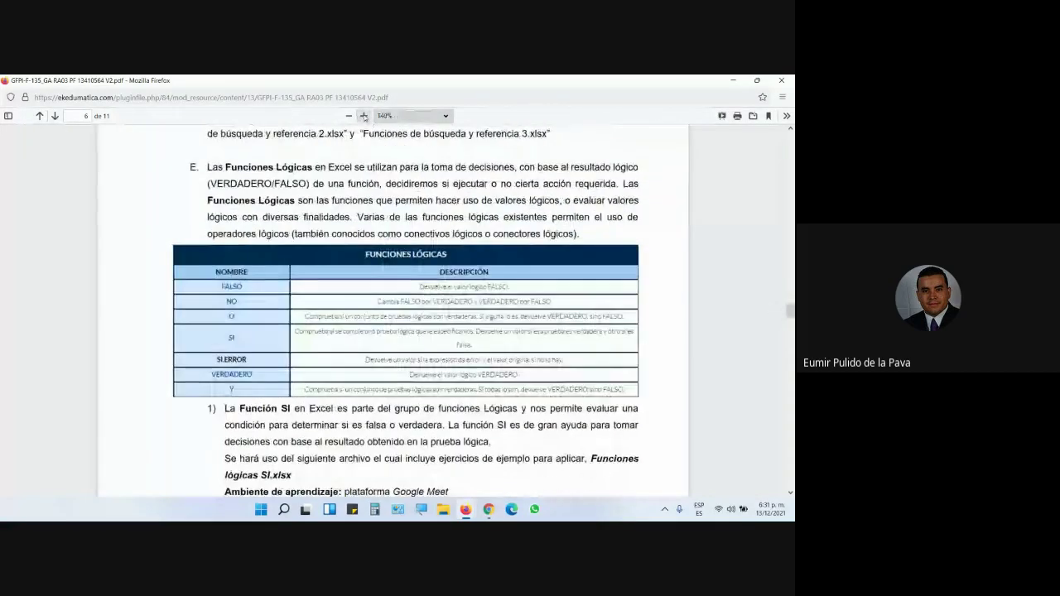
pyautogui.click(363, 116)
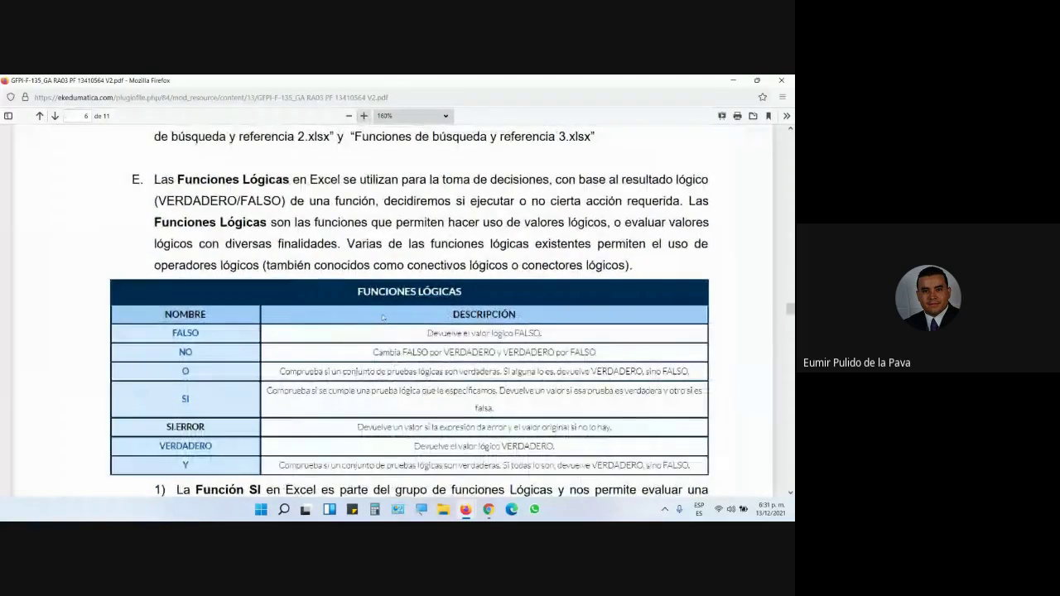
pyautogui.scroll(-1, 382, 317)
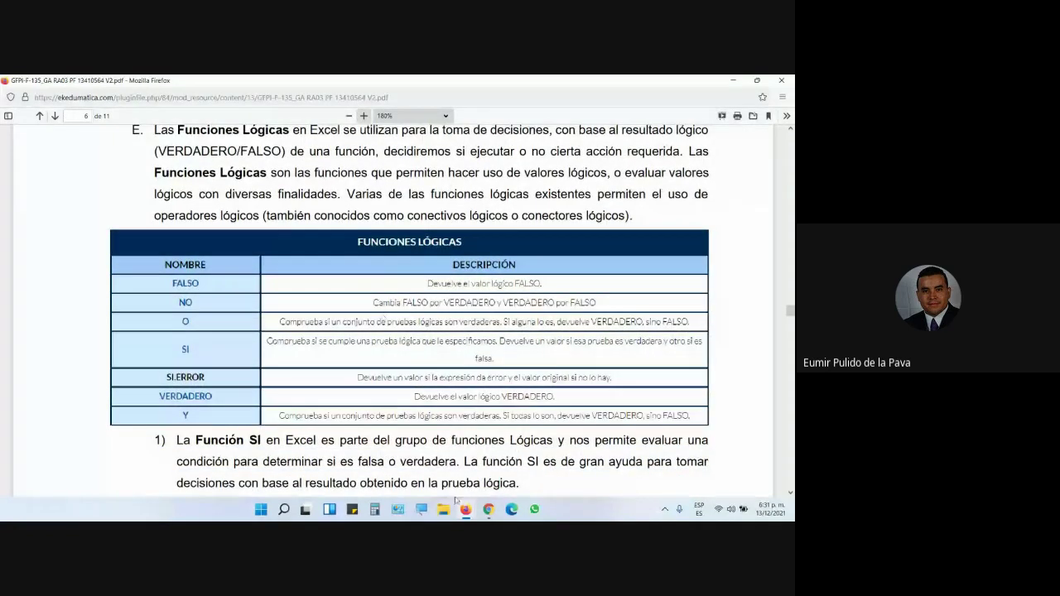
pyautogui.moveTo(488, 509)
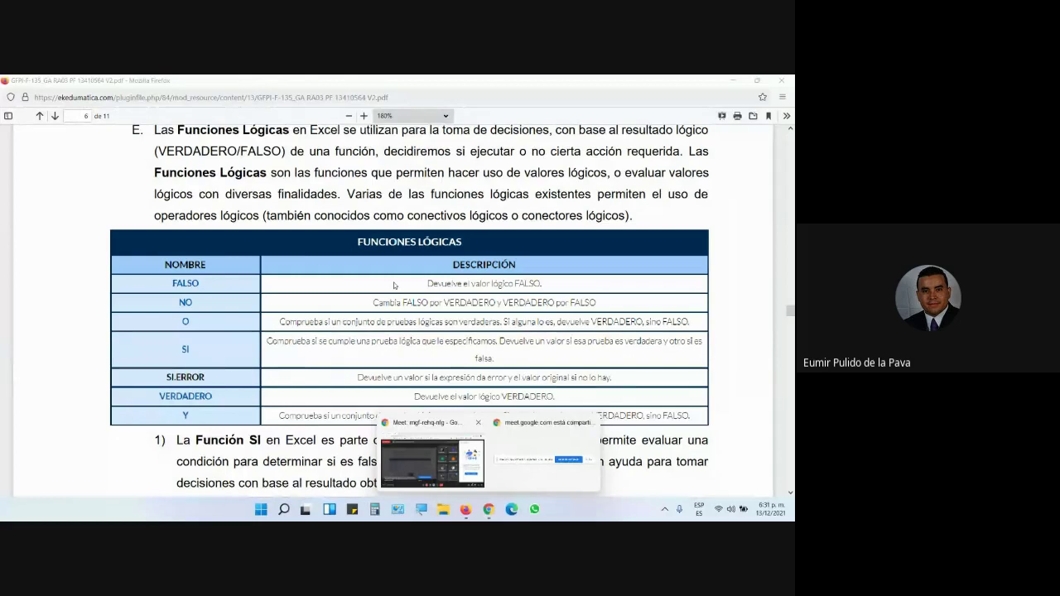
# Step: Check the Google Meet call, then return to the learning guide PDF
pyautogui.click(411, 449)
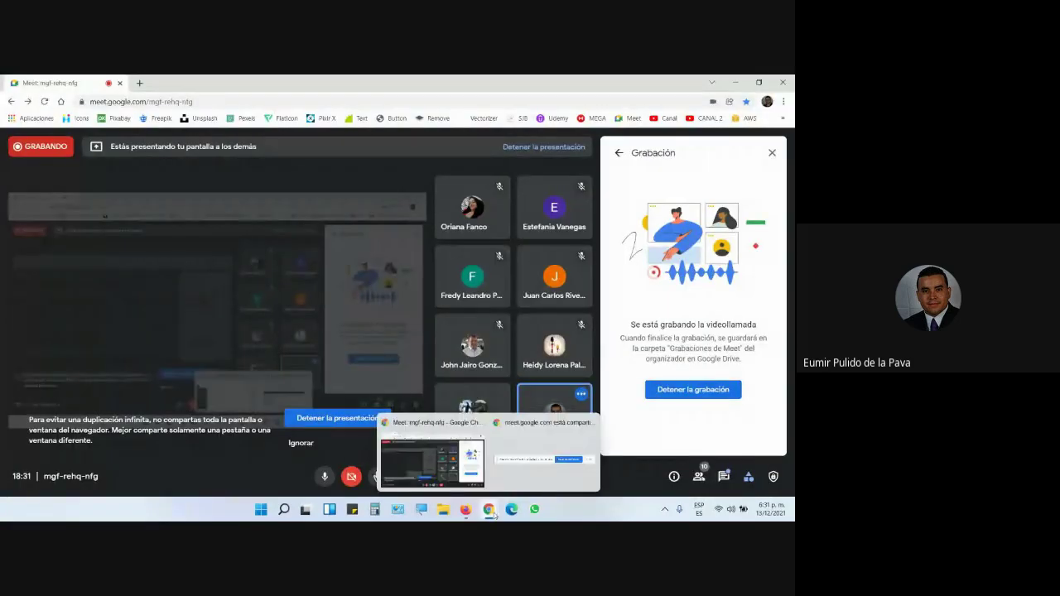
pyautogui.click(466, 509)
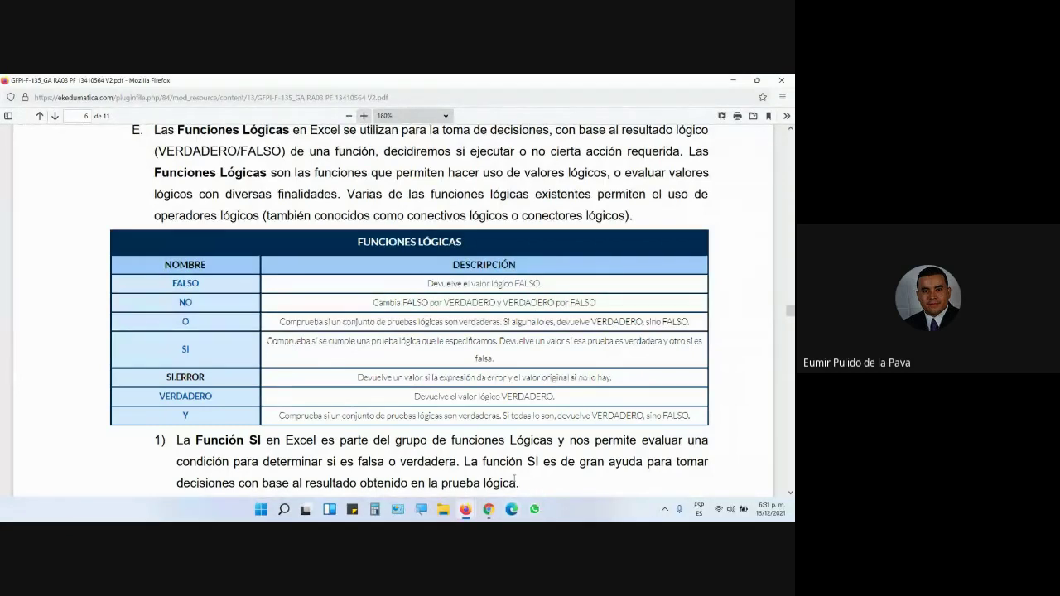
pyautogui.click(489, 510)
pyautogui.click(432, 455)
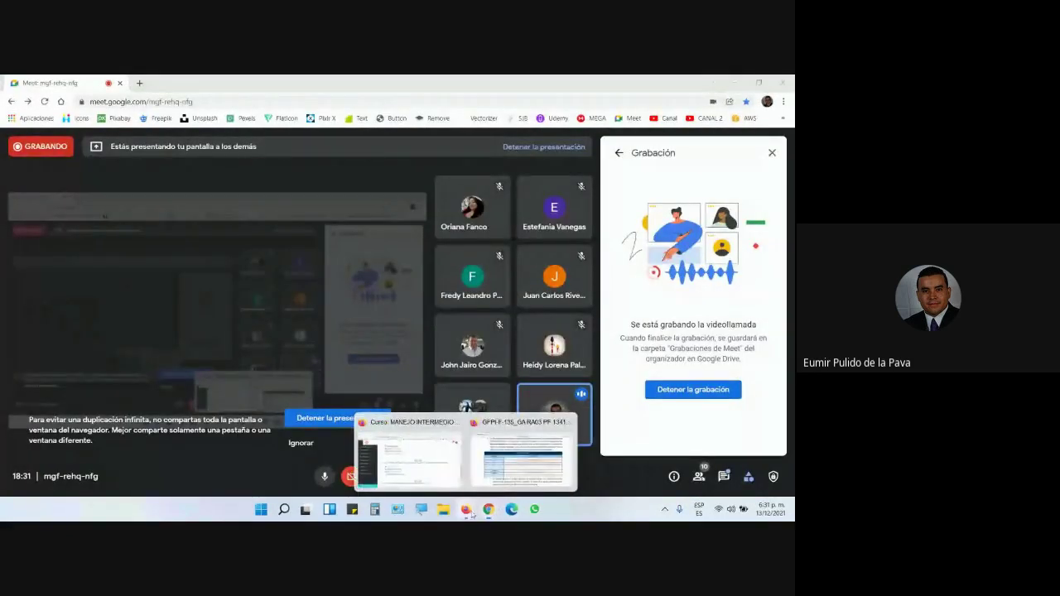
pyautogui.click(466, 509)
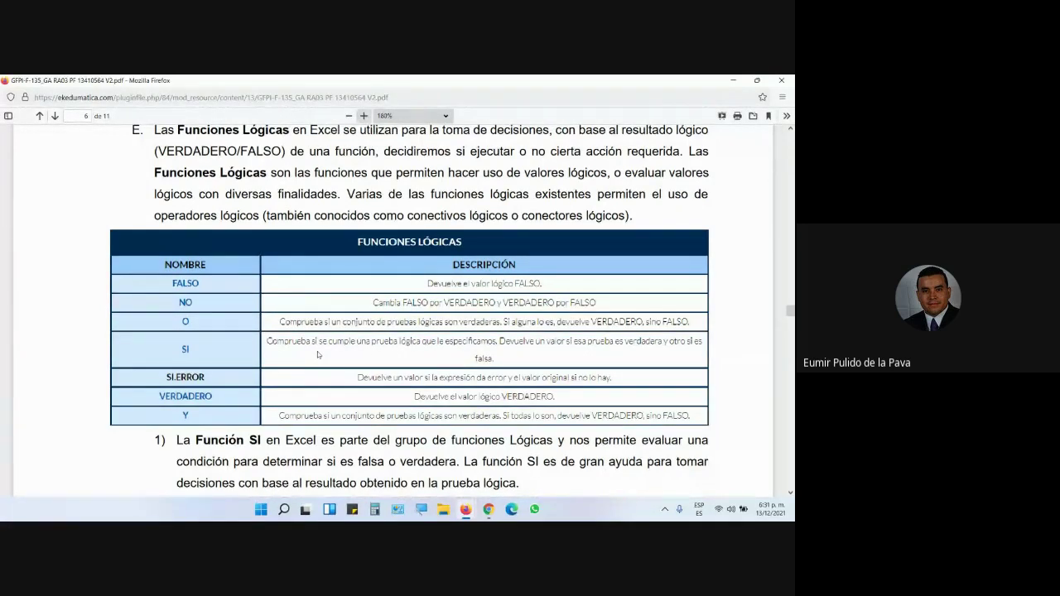
# Step: Scroll to the Función SI section and highlight 'La Función SI'
pyautogui.scroll(-2, 375, 377)
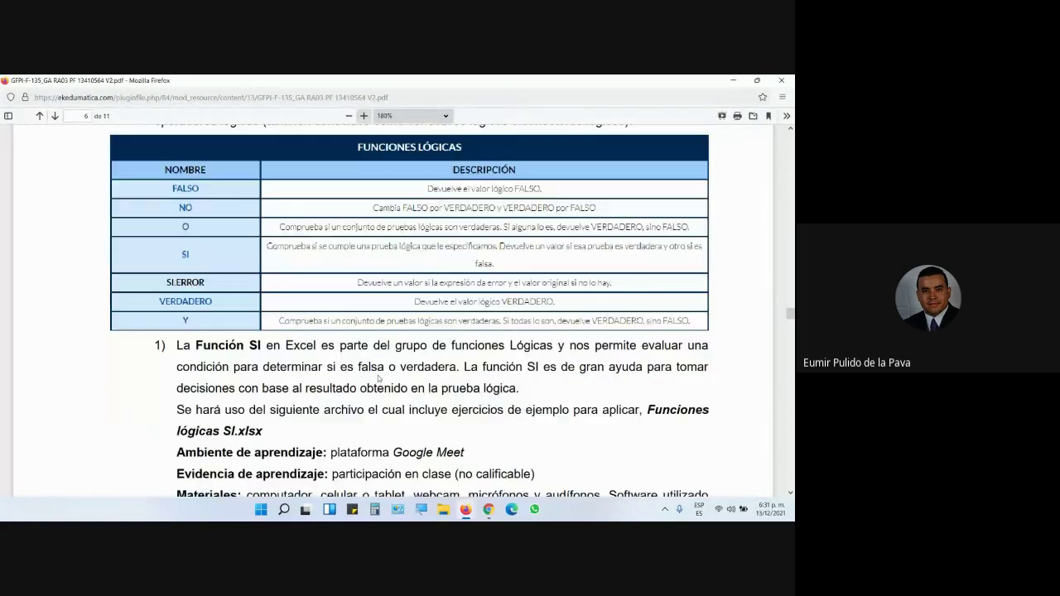
pyautogui.scroll(-2, 378, 378)
pyautogui.scroll(-1, 377, 379)
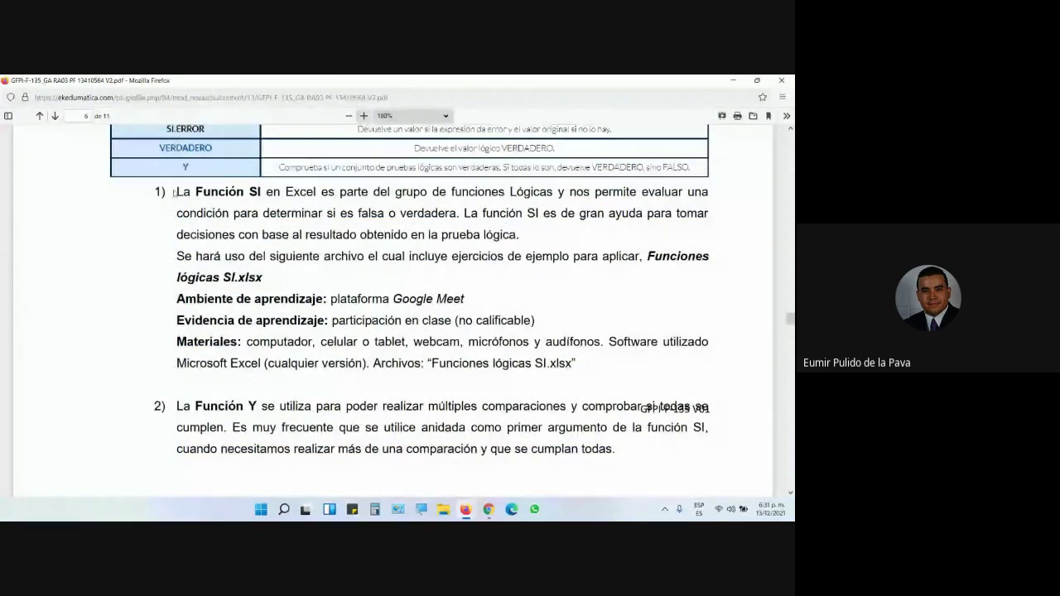
pyautogui.moveTo(177, 191); pyautogui.dragTo(263, 192)
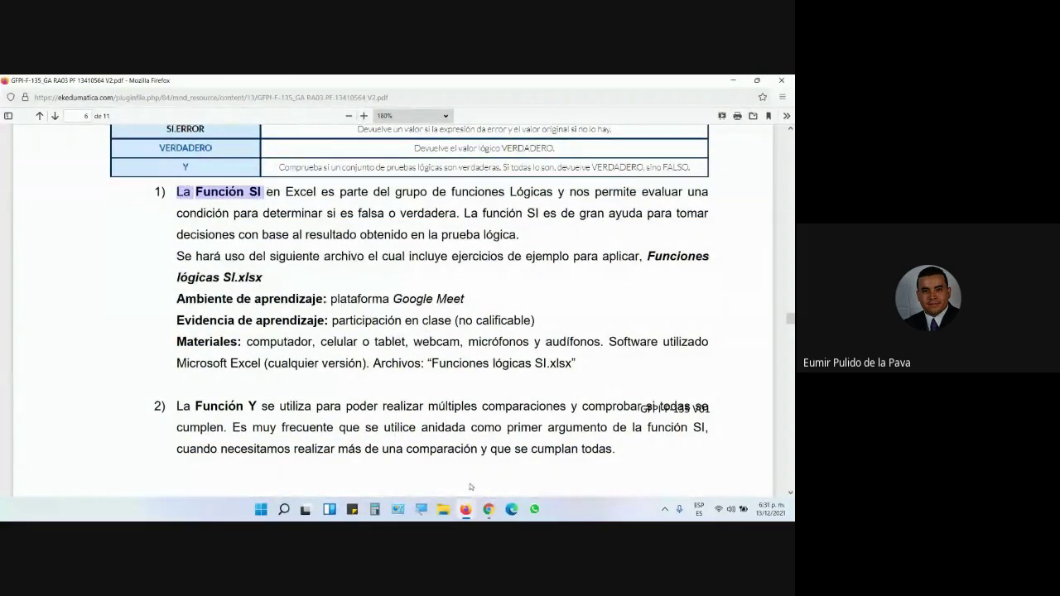
# Step: Admit everyone waiting to join the Meet call and return to the guide
pyautogui.click(489, 509)
pyautogui.click(490, 188)
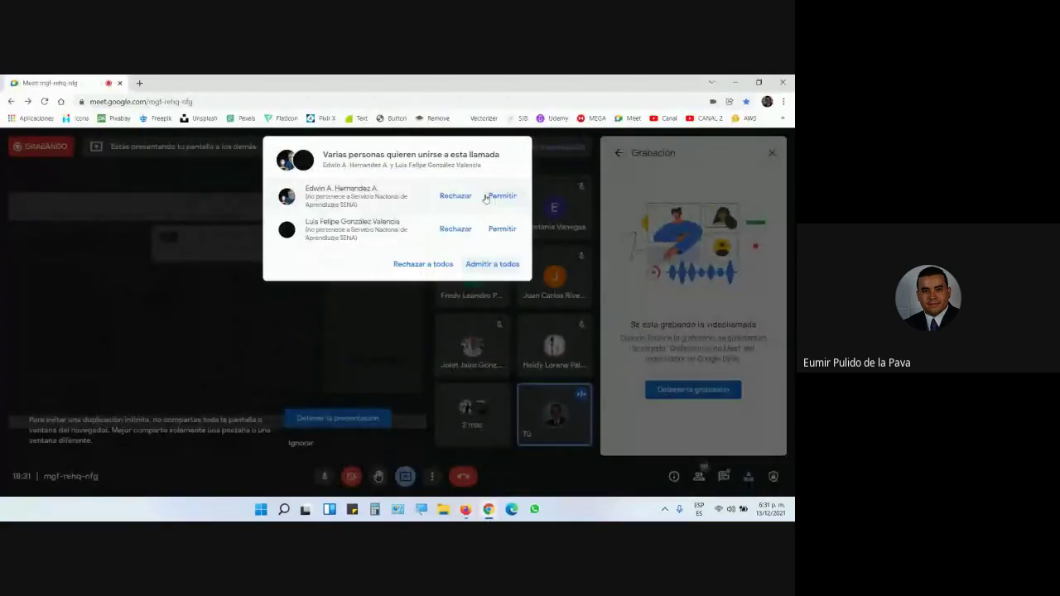
pyautogui.click(492, 262)
pyautogui.click(465, 509)
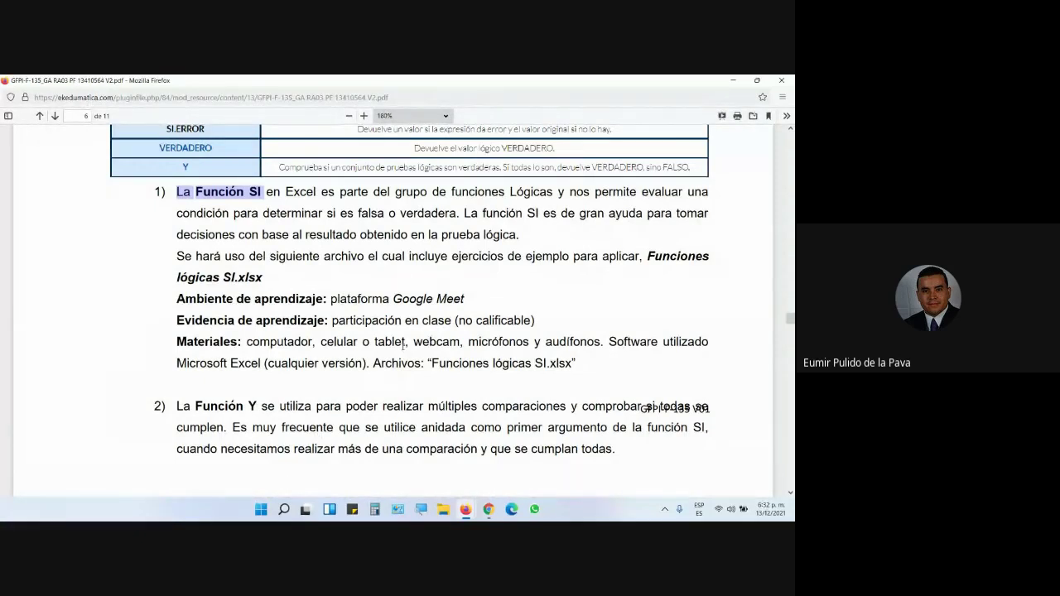
# Step: Highlight the file name 'Funciones lógicas SI.xlsx' and admit another participant to the call
pyautogui.moveTo(646, 256); pyautogui.dragTo(262, 277)
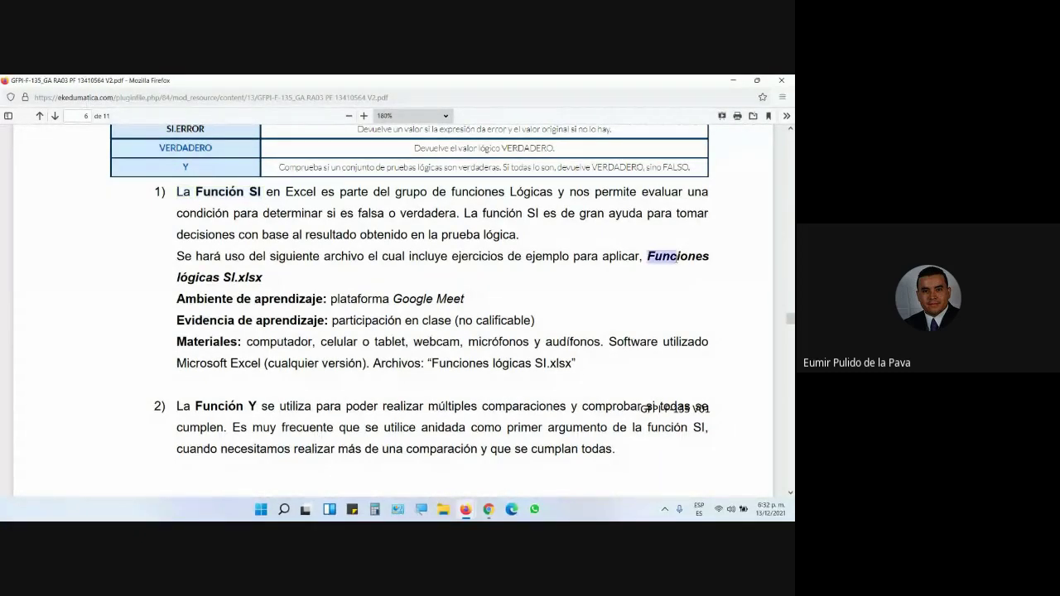
pyautogui.moveTo(488, 509)
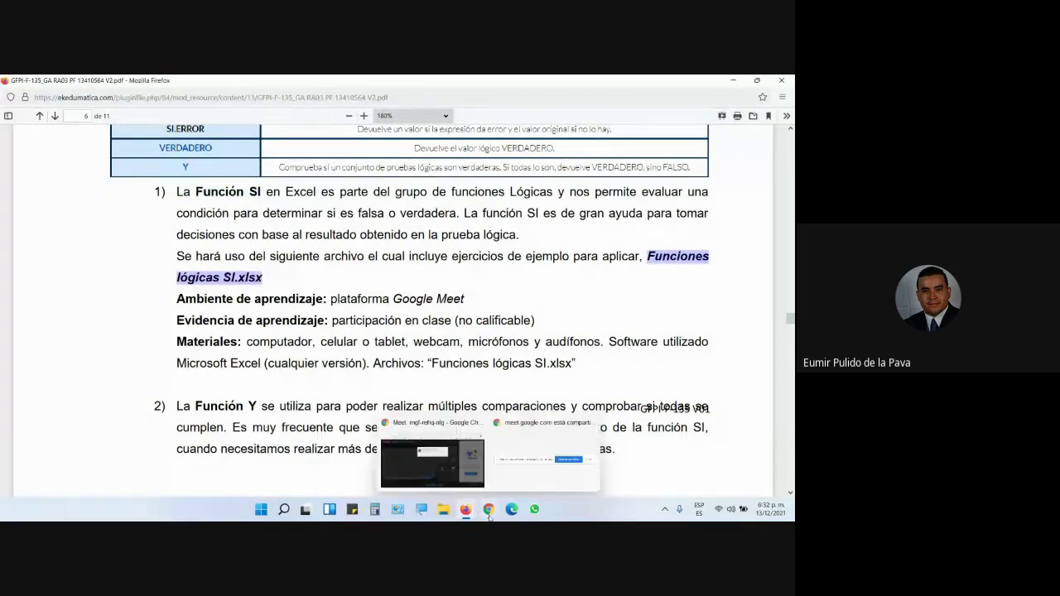
pyautogui.click(433, 461)
pyautogui.click(494, 204)
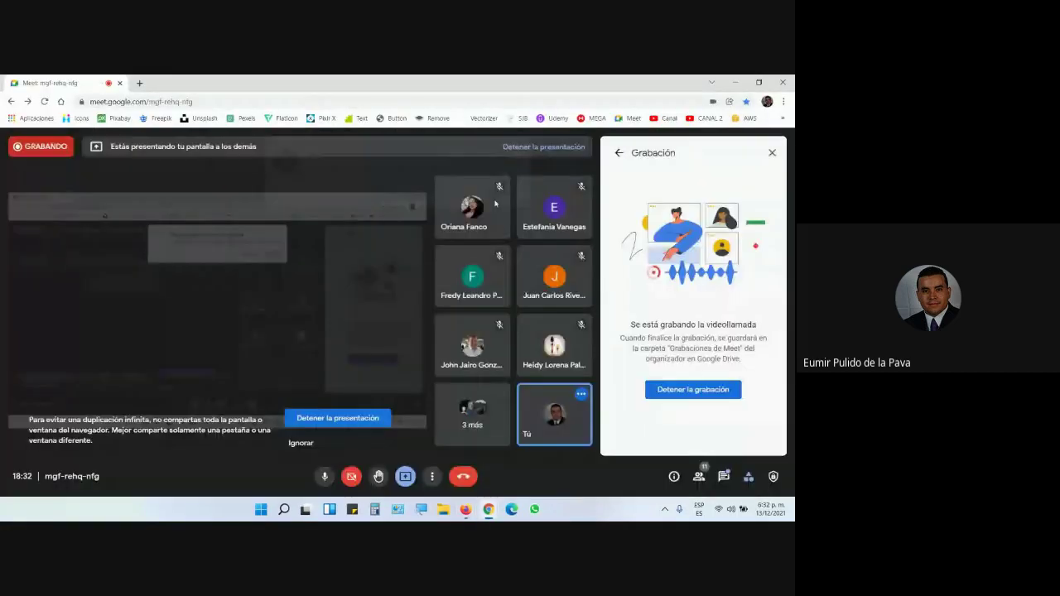
# Step: Open Funciones lógicas SI.xlsx from the course's Archivos para descargar folder in Excel
pyautogui.click(428, 467)
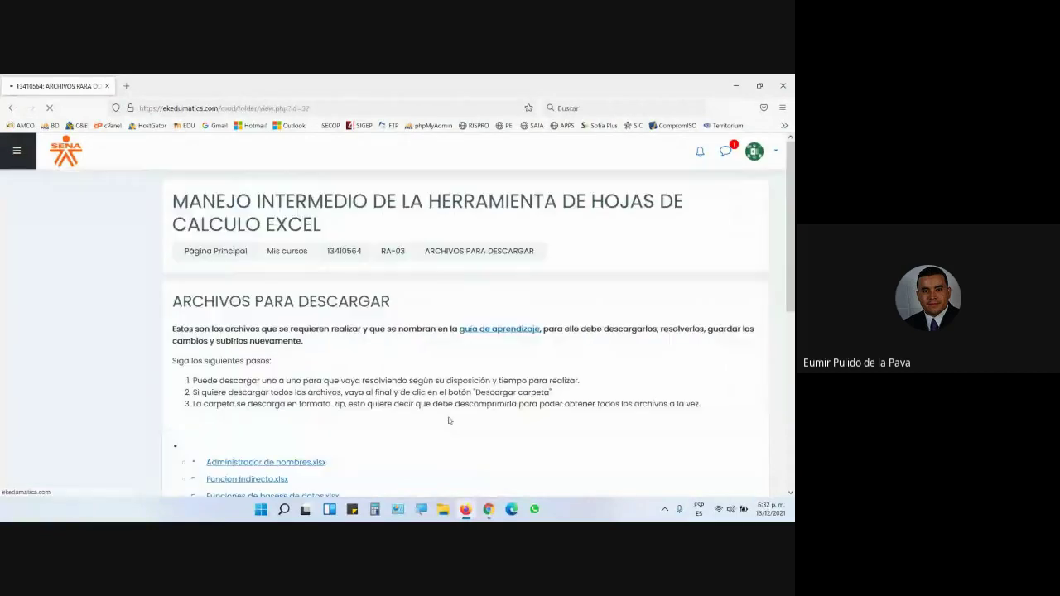
pyautogui.scroll(-10, 455, 378)
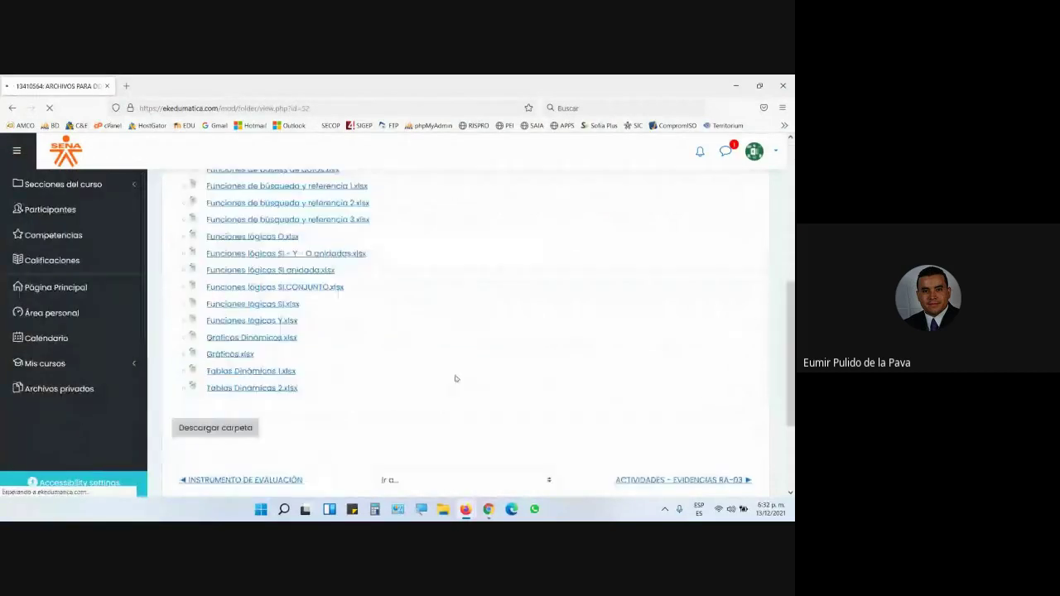
pyautogui.click(273, 311)
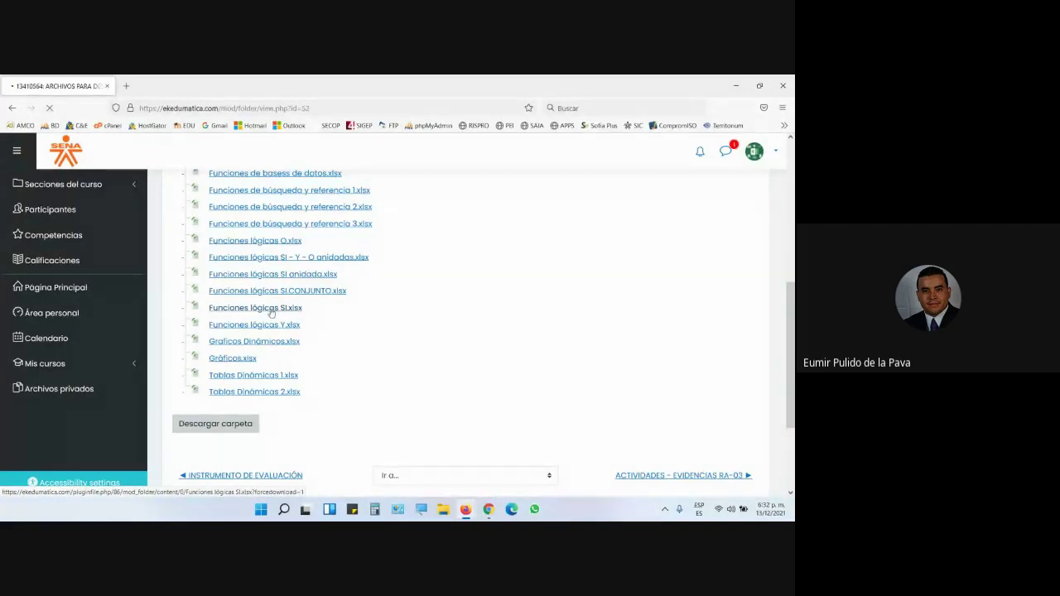
pyautogui.click(154, 225)
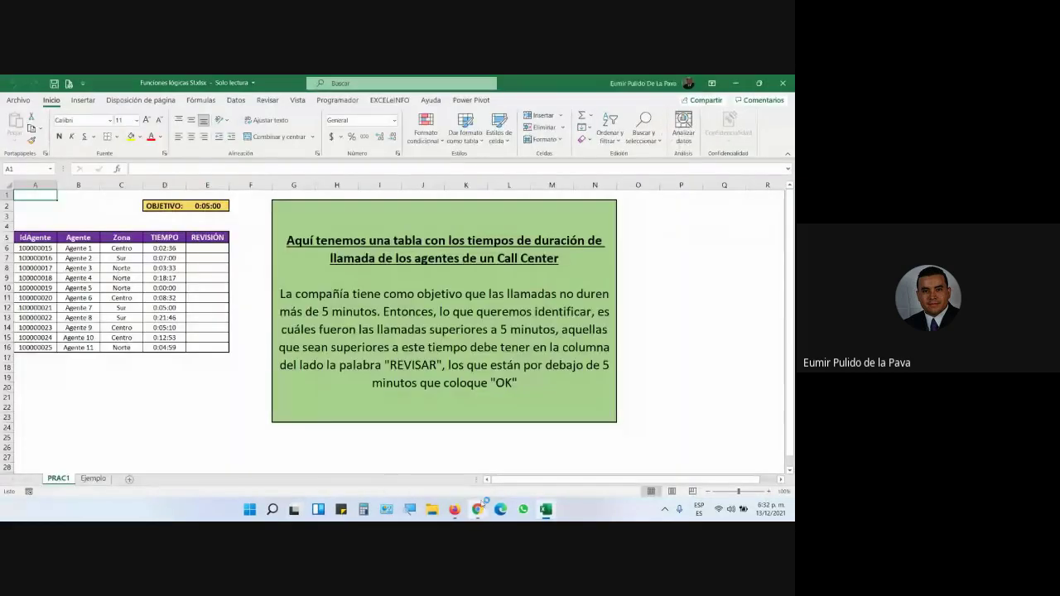
# Step: Show the in-call chat messages in Google Meet
pyautogui.moveTo(484, 503)
pyautogui.click(421, 454)
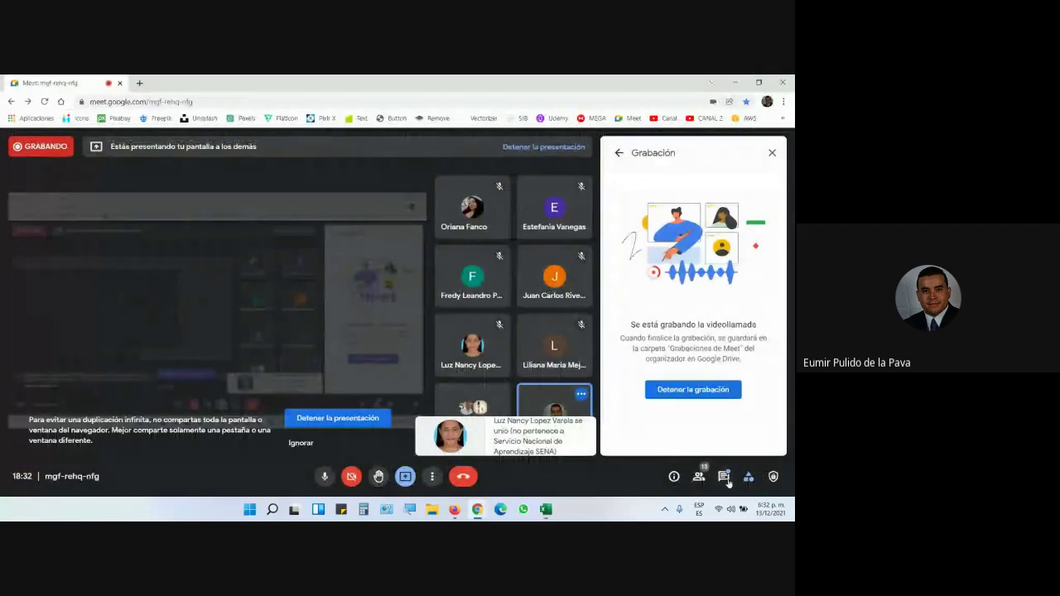
pyautogui.click(724, 478)
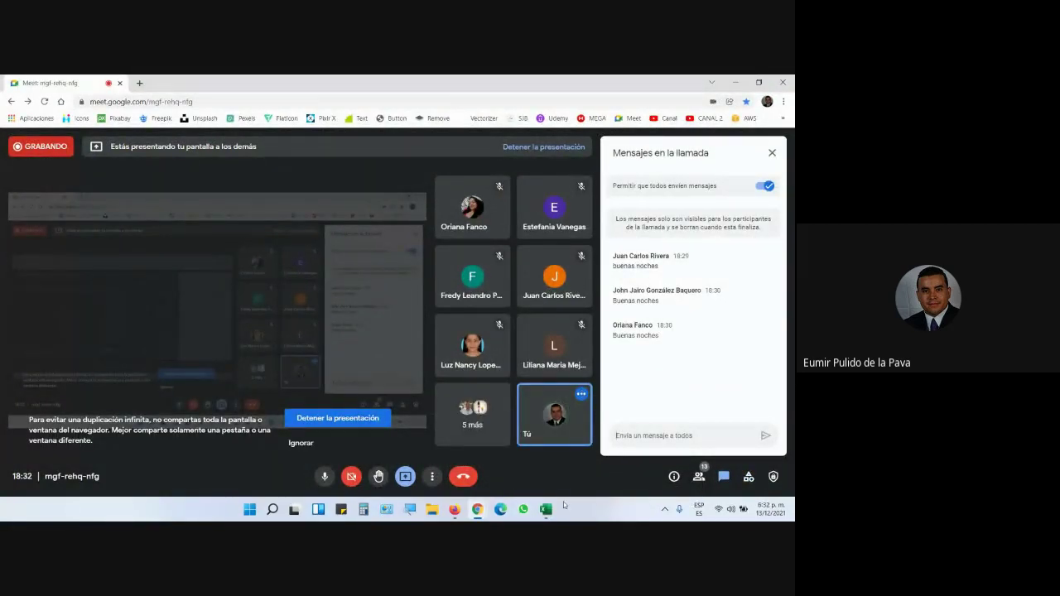
# Step: Bring the Excel workbook forward and zoom the PRAC1 sheet to 130%
pyautogui.moveTo(483, 505)
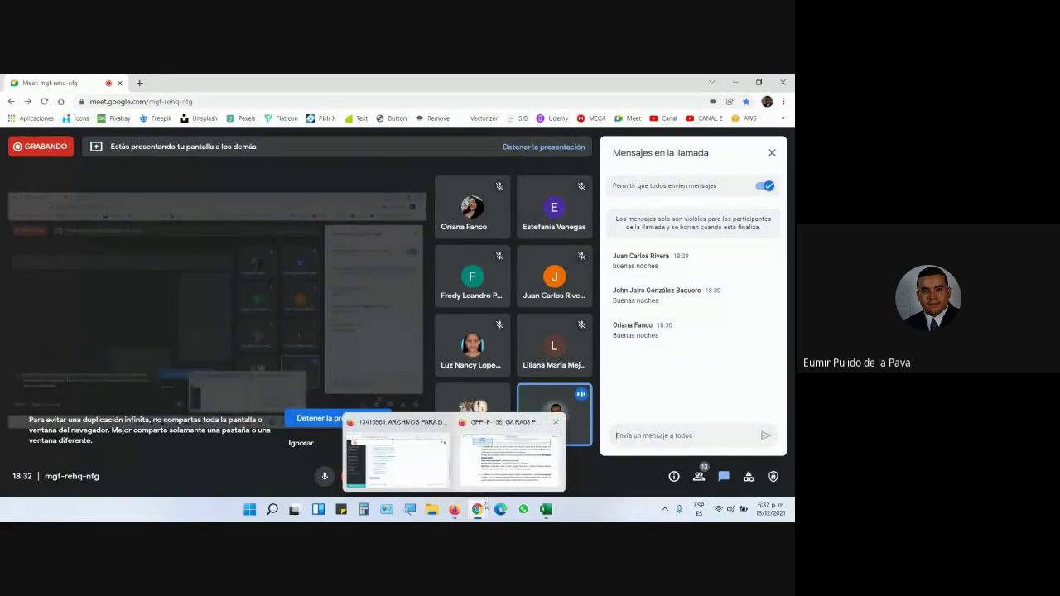
pyautogui.moveTo(546, 510)
pyautogui.click(551, 469)
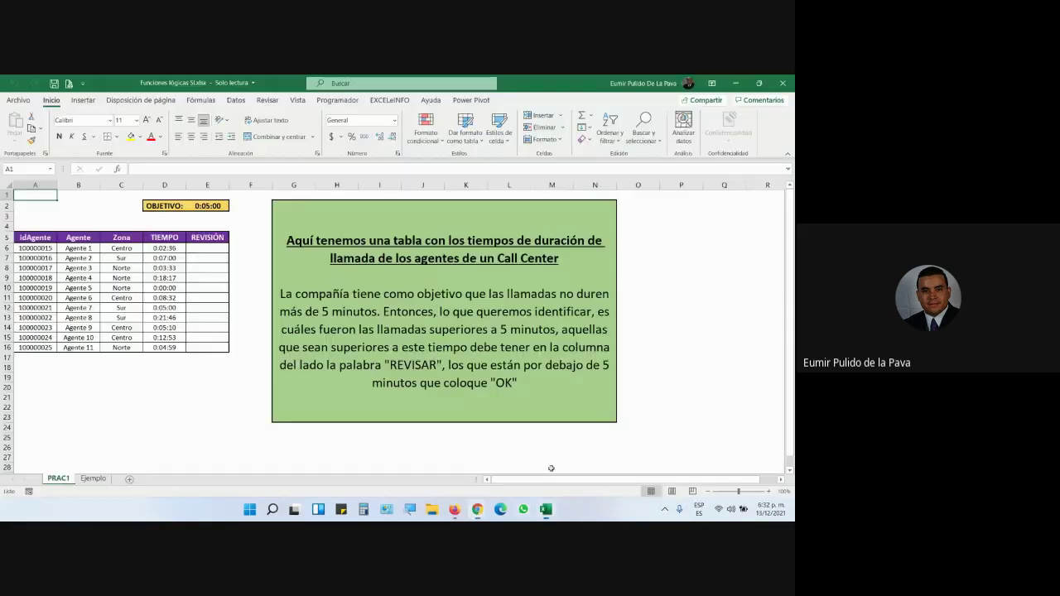
pyautogui.click(772, 491)
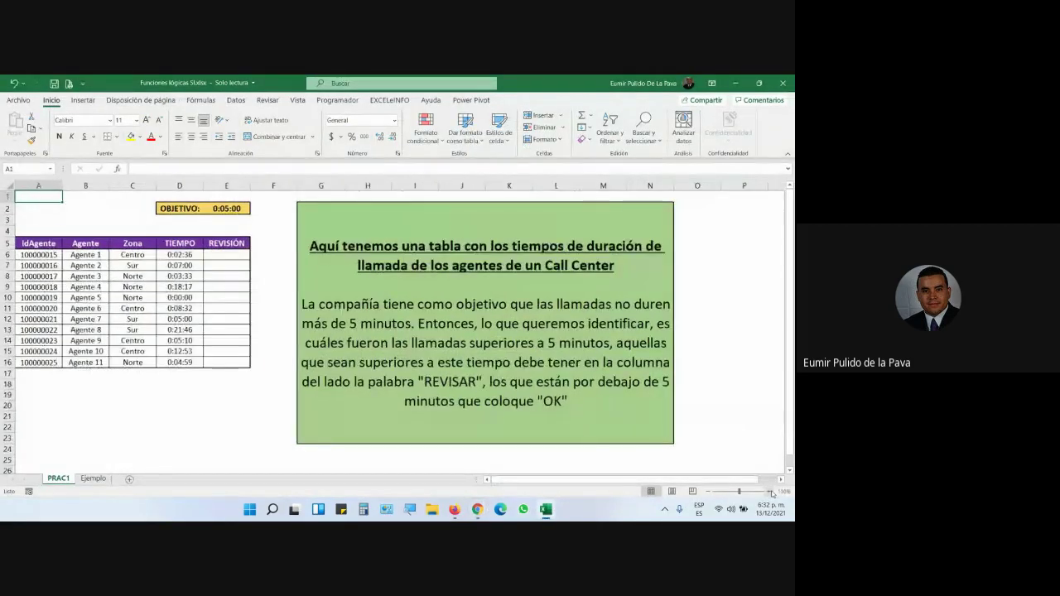
pyautogui.click(772, 491)
pyautogui.hscroll(1, 713, 485)
pyautogui.scroll(-1, 734, 402)
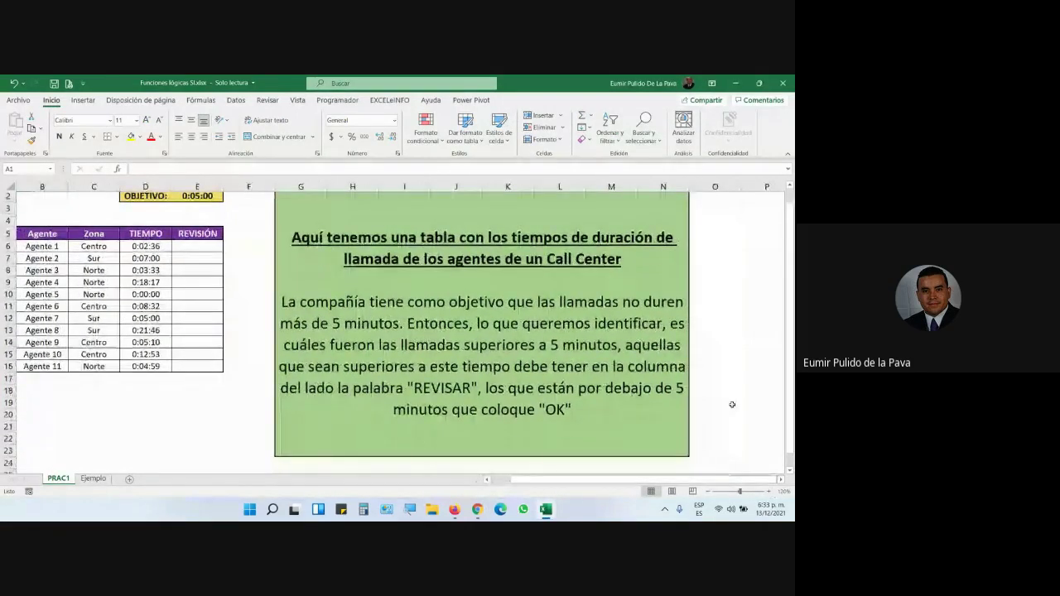
pyautogui.click(768, 492)
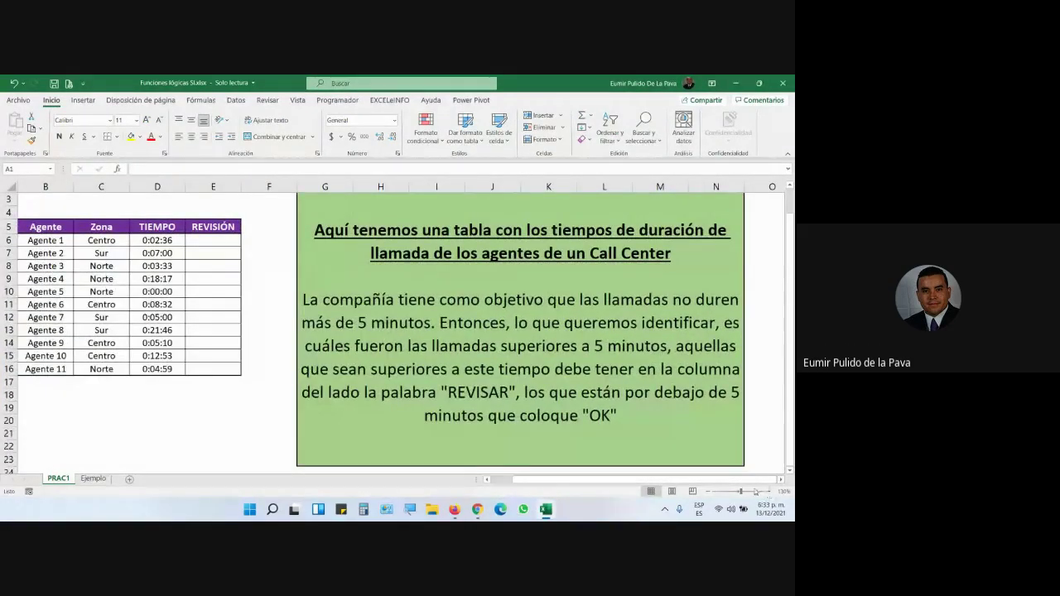
pyautogui.hscroll(4, 781, 480)
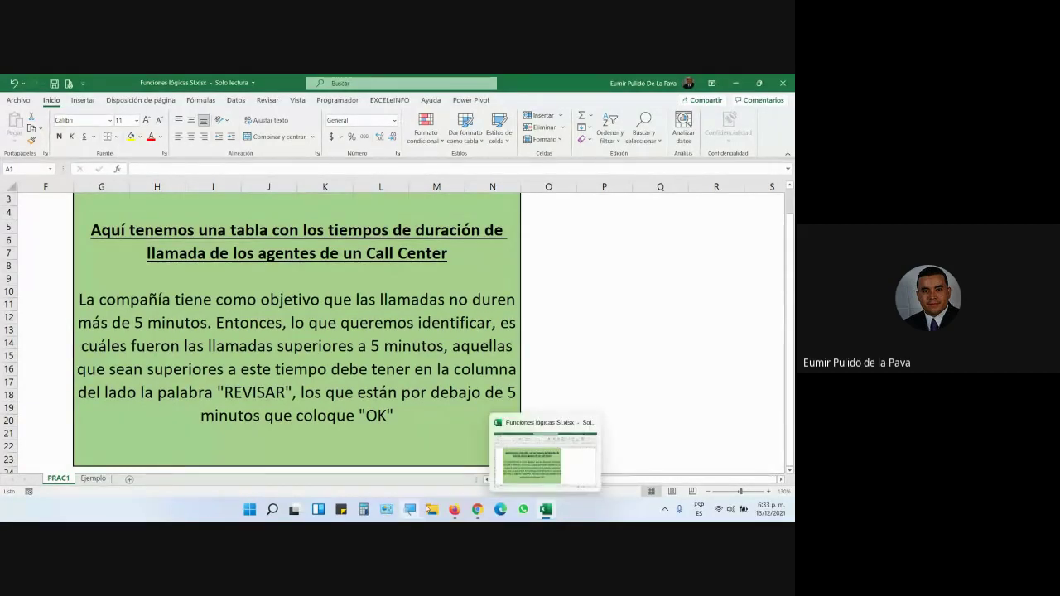
pyautogui.click(709, 492)
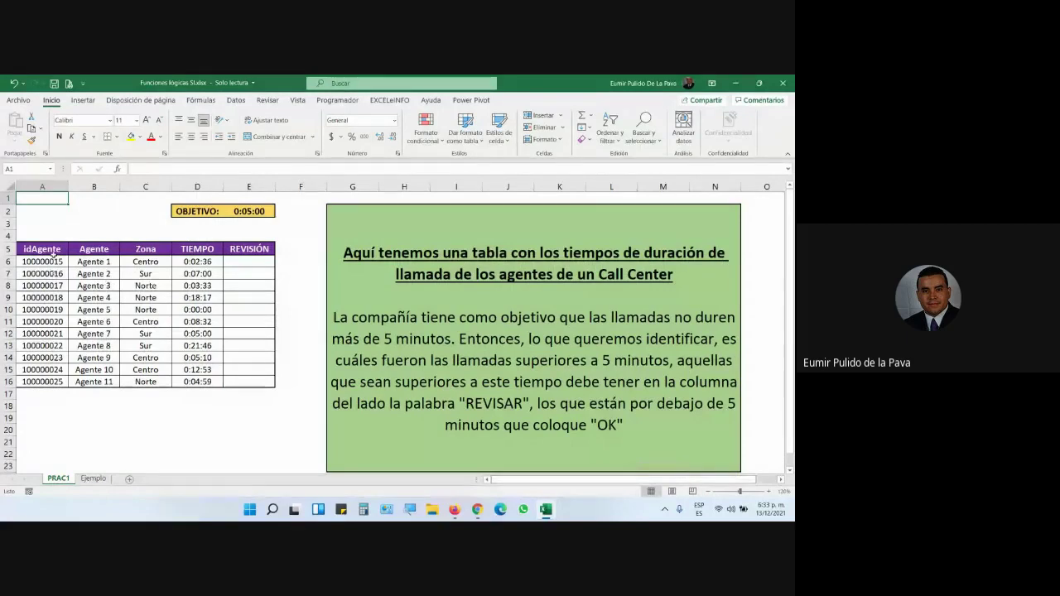
pyautogui.moveTo(41, 249); pyautogui.dragTo(257, 374)
pyautogui.moveTo(258, 384); pyautogui.dragTo(259, 389)
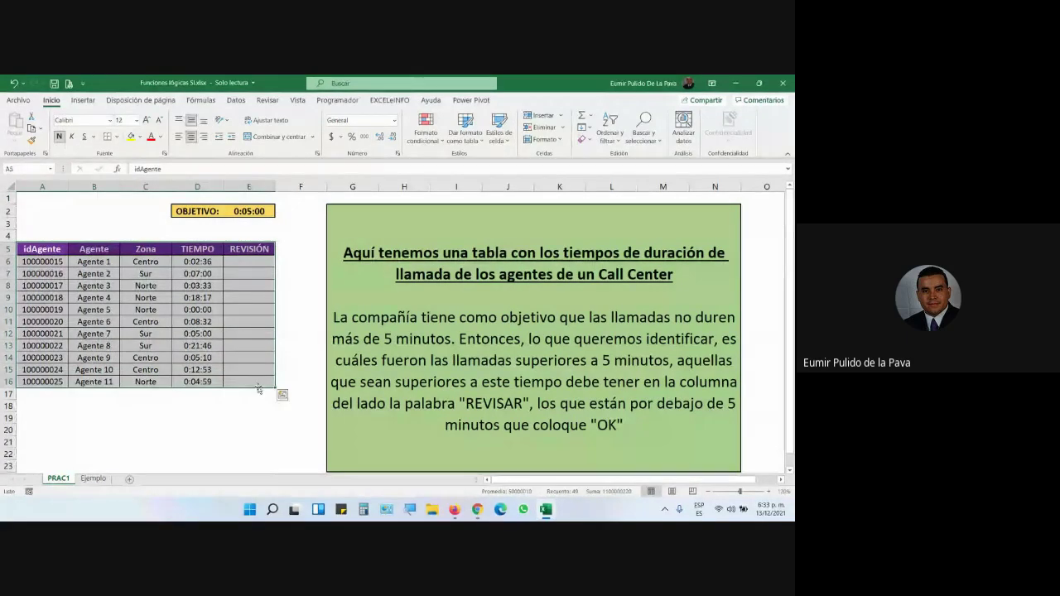
pyautogui.moveTo(197, 249); pyautogui.dragTo(198, 381)
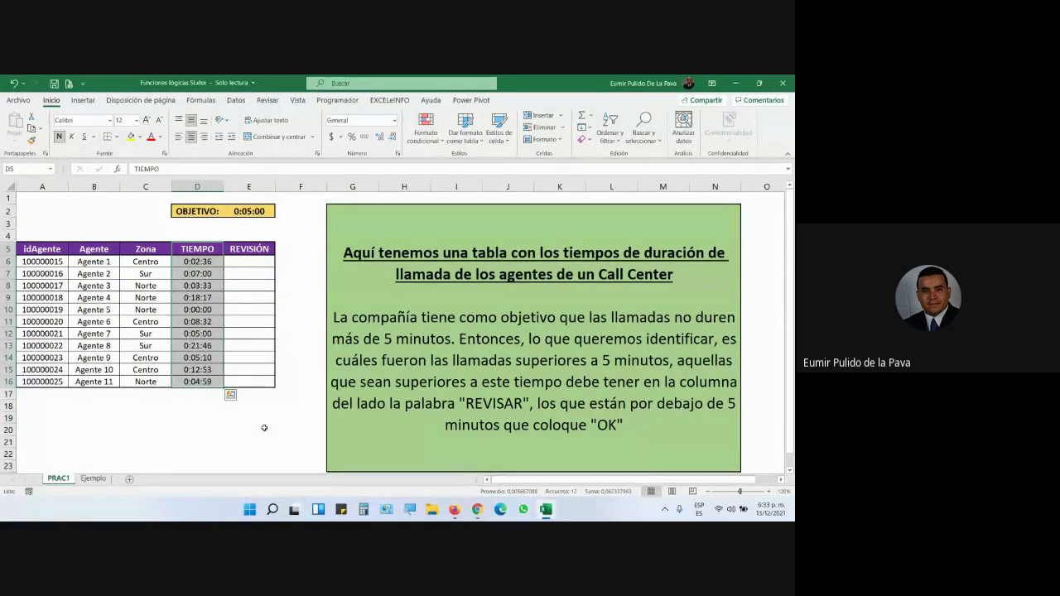
pyautogui.click(253, 212)
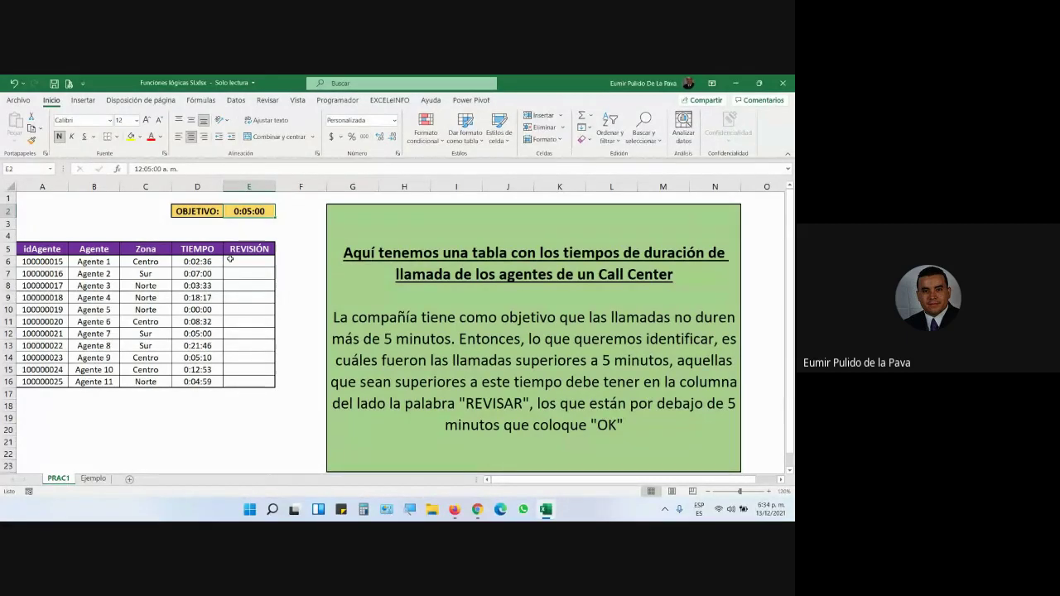
pyautogui.moveTo(228, 262); pyautogui.dragTo(245, 381)
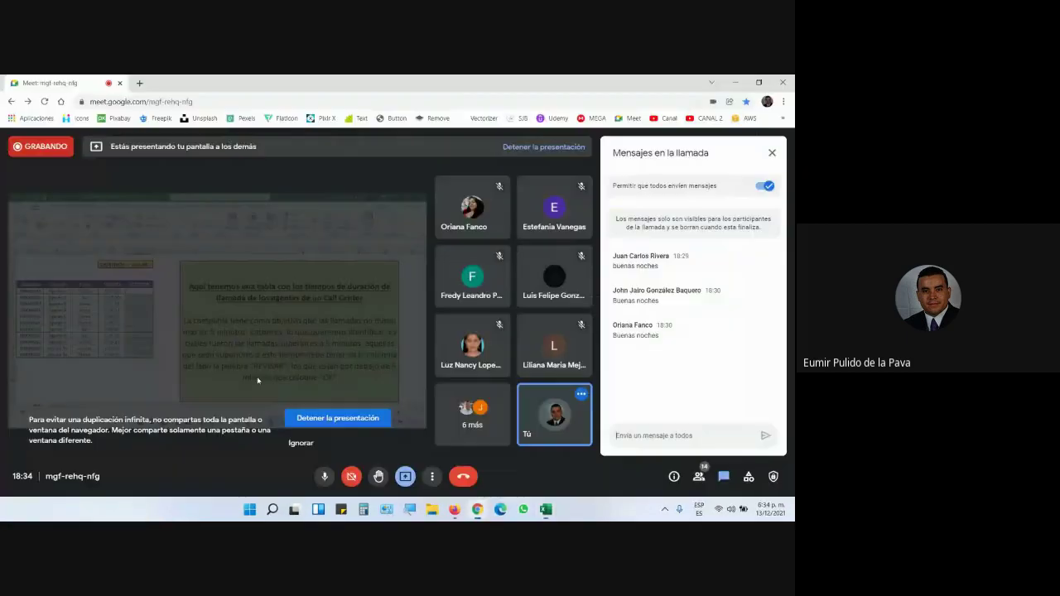
# Step: Admit the waiting participant in Google Meet and switch back to Excel
pyautogui.hotkey('alt', 'Tab')
pyautogui.click(502, 191)
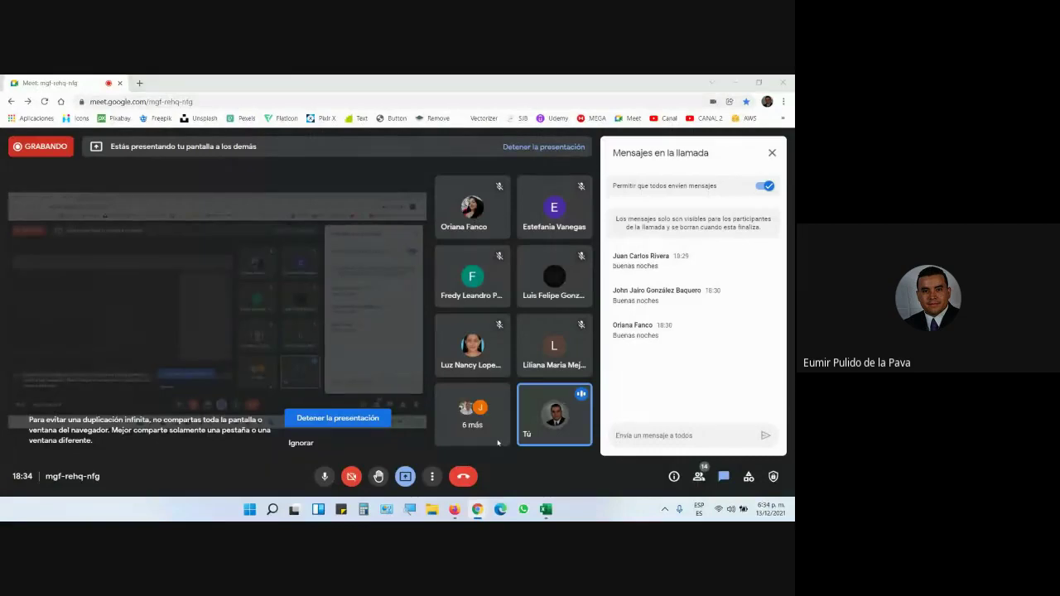
pyautogui.hotkey('alt', 'Tab')
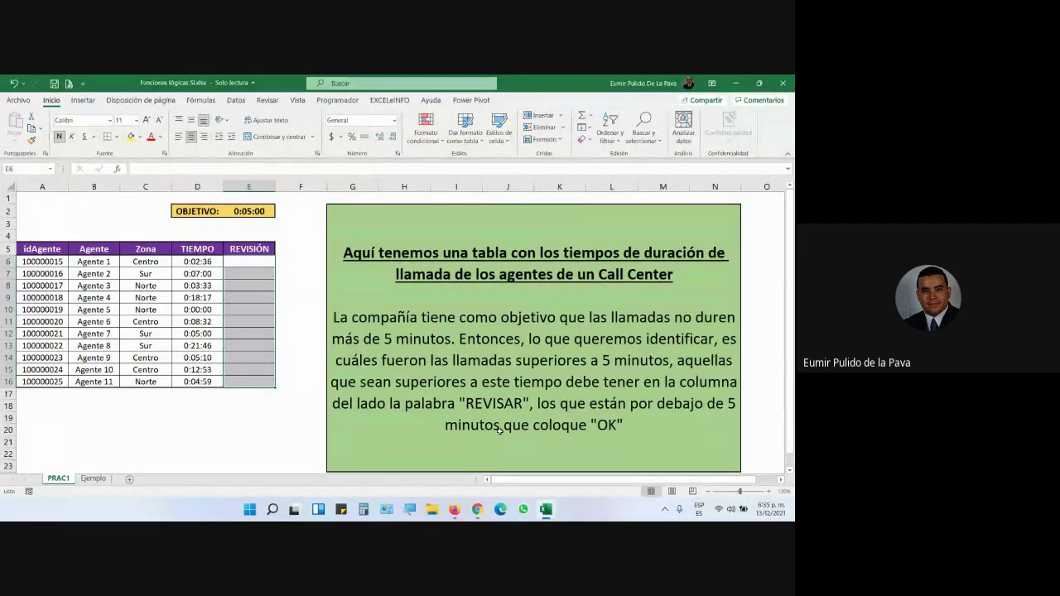
# Step: Widen the REVISIÓN column E and enlarge the font in cell E6 three steps
pyautogui.moveTo(275, 187); pyautogui.dragTo(339, 190)
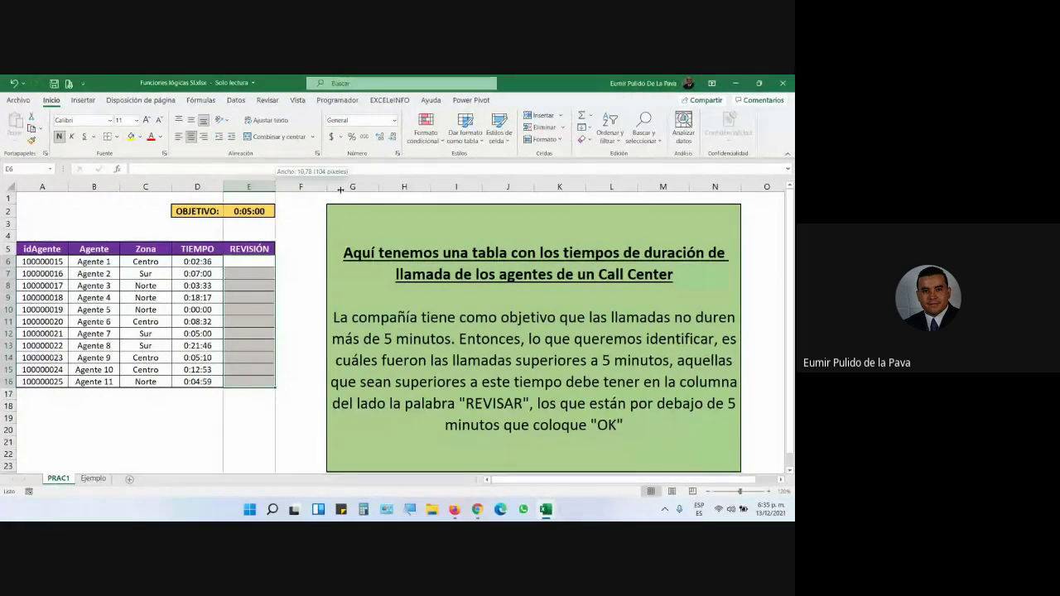
pyautogui.moveTo(510, 189); pyautogui.dragTo(510, 190)
pyautogui.click(362, 261)
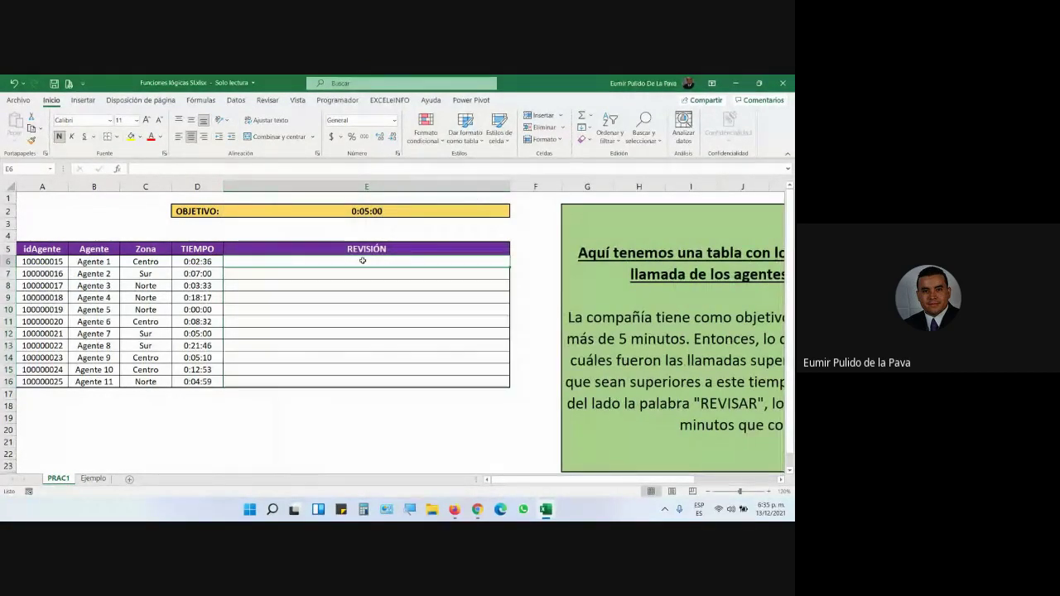
pyautogui.click(149, 121)
pyautogui.click(148, 121)
pyautogui.click(149, 120)
pyautogui.click(148, 121)
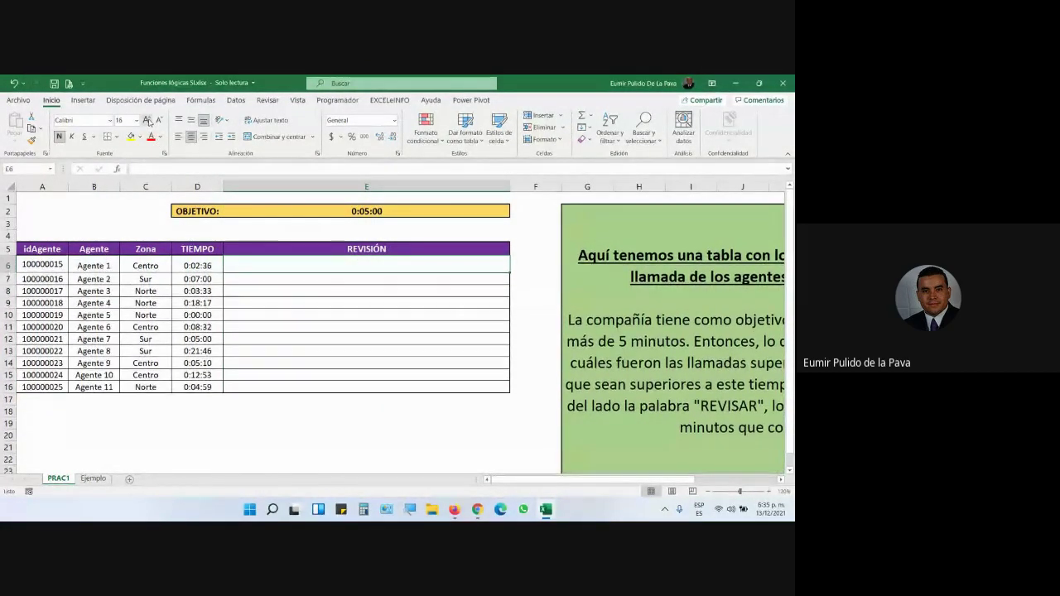
pyautogui.click(148, 121)
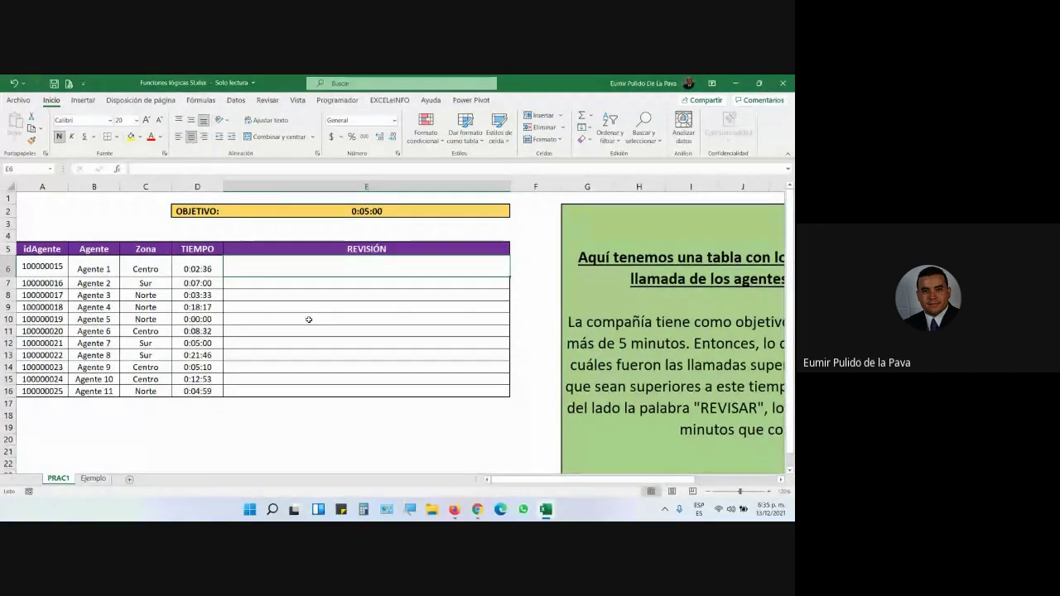
# Step: Start typing =si in E6 and magnify the screen for the audience
pyautogui.write('=si')
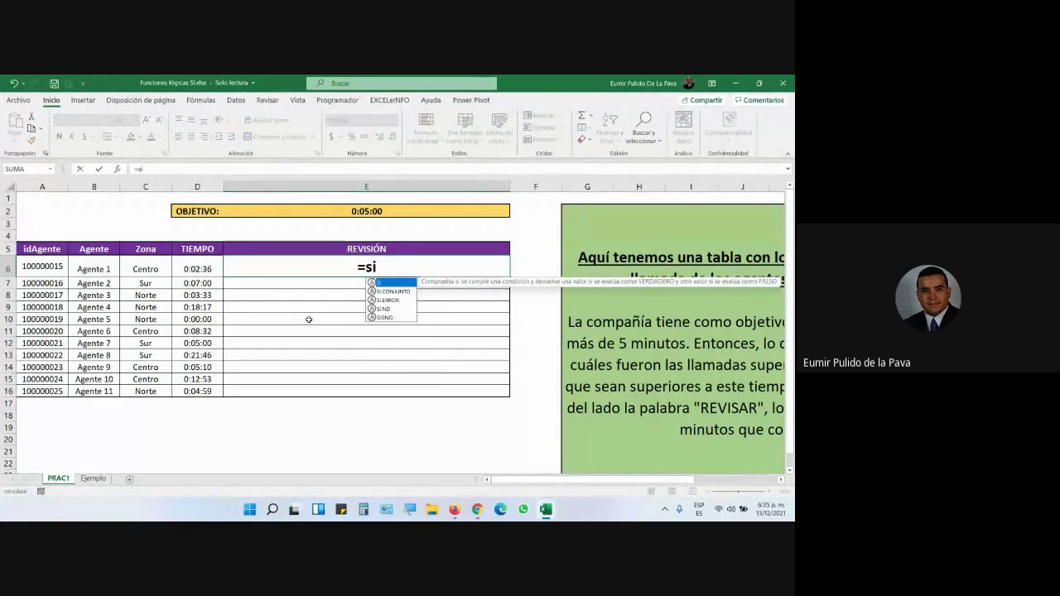
pyautogui.press('Escape')
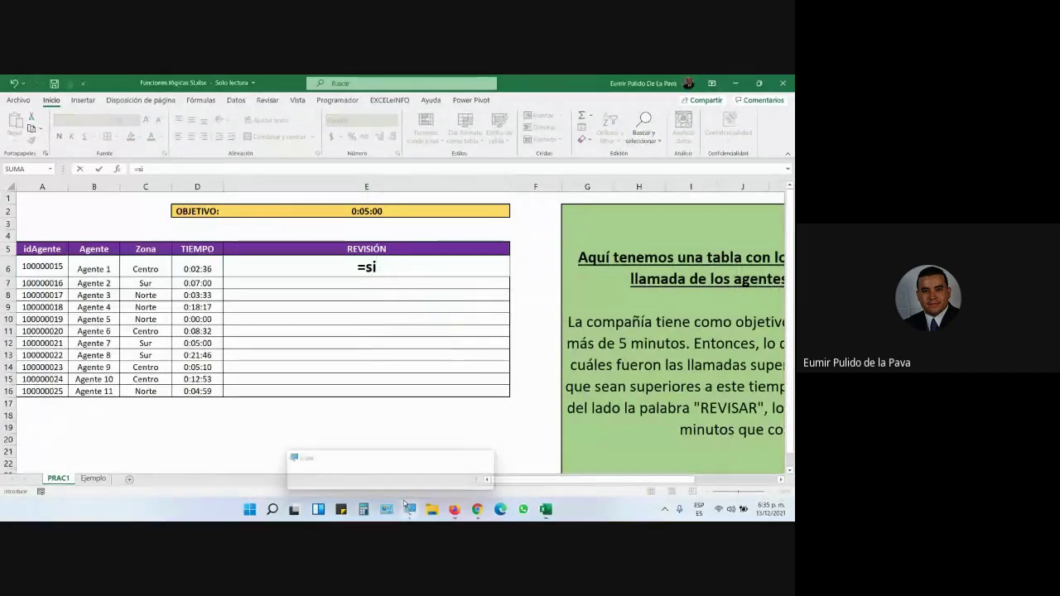
pyautogui.click(409, 509)
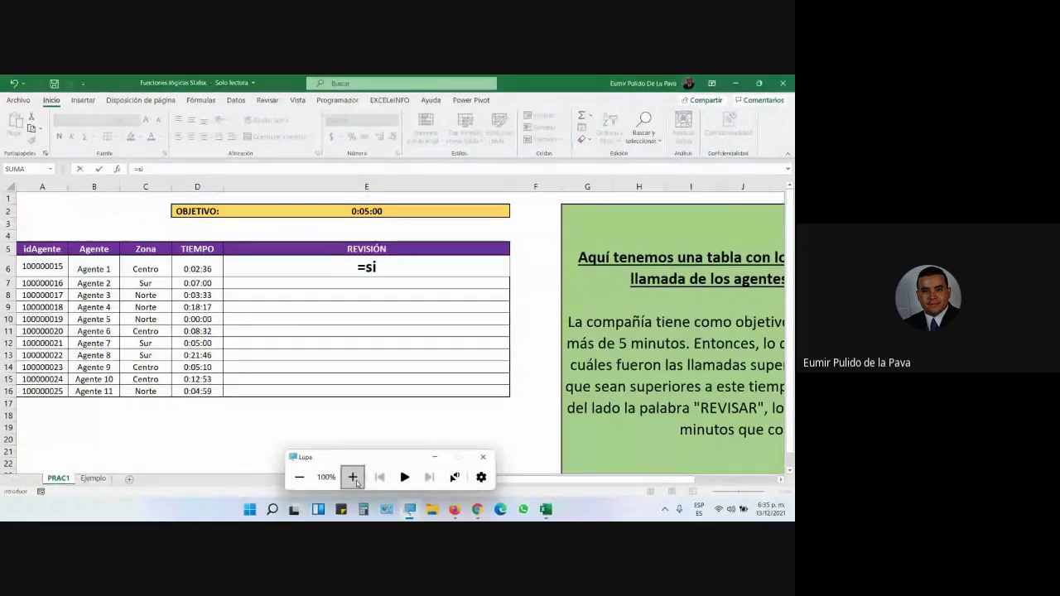
pyautogui.click(352, 477)
pyautogui.click(472, 393)
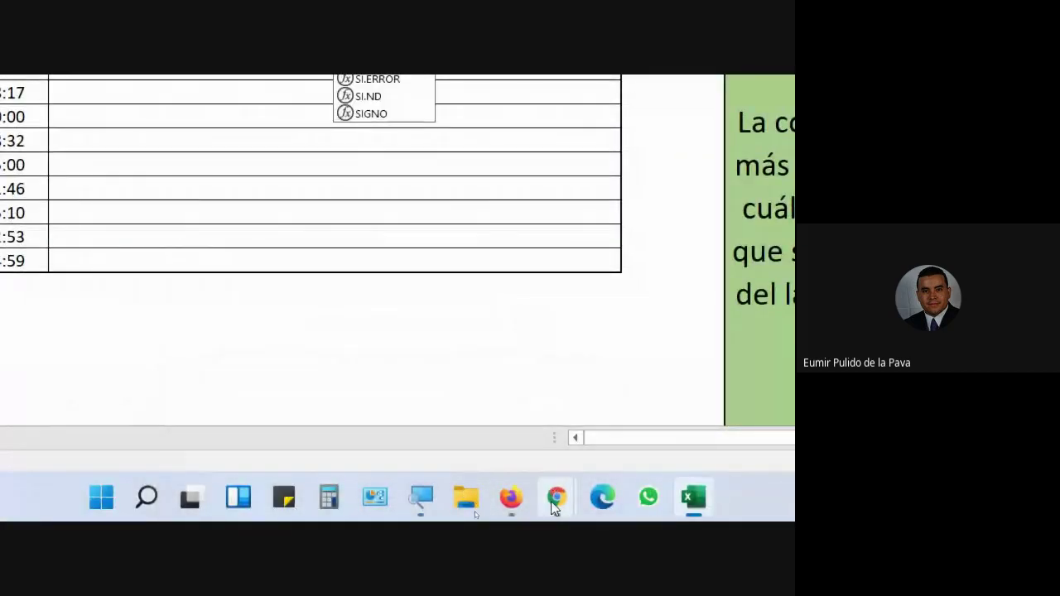
# Step: Admit the newcomer to the Meet call and return to the Excel workbook
pyautogui.click(557, 497)
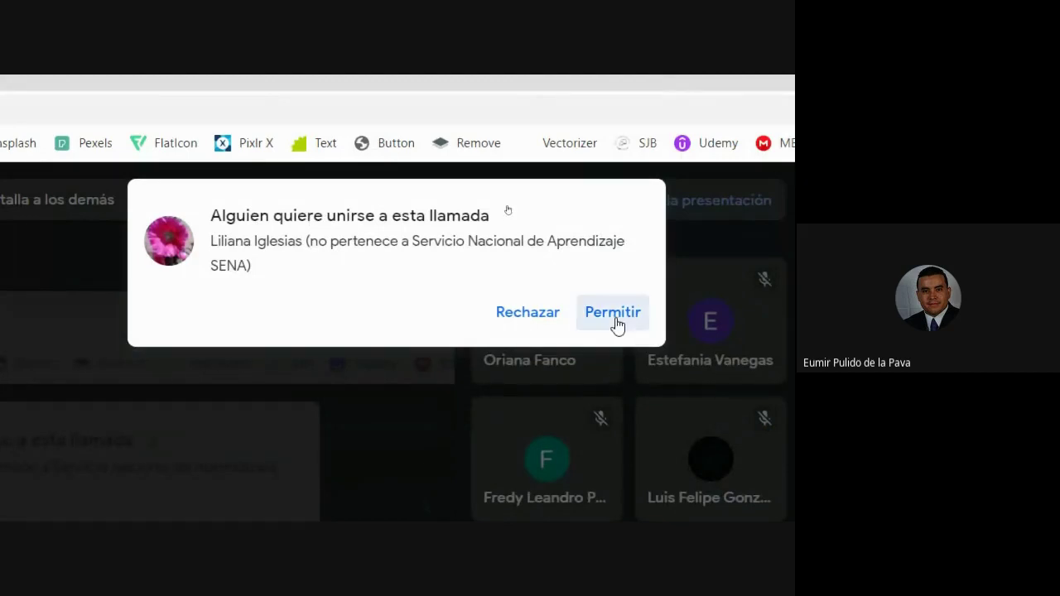
pyautogui.click(618, 329)
pyautogui.click(657, 497)
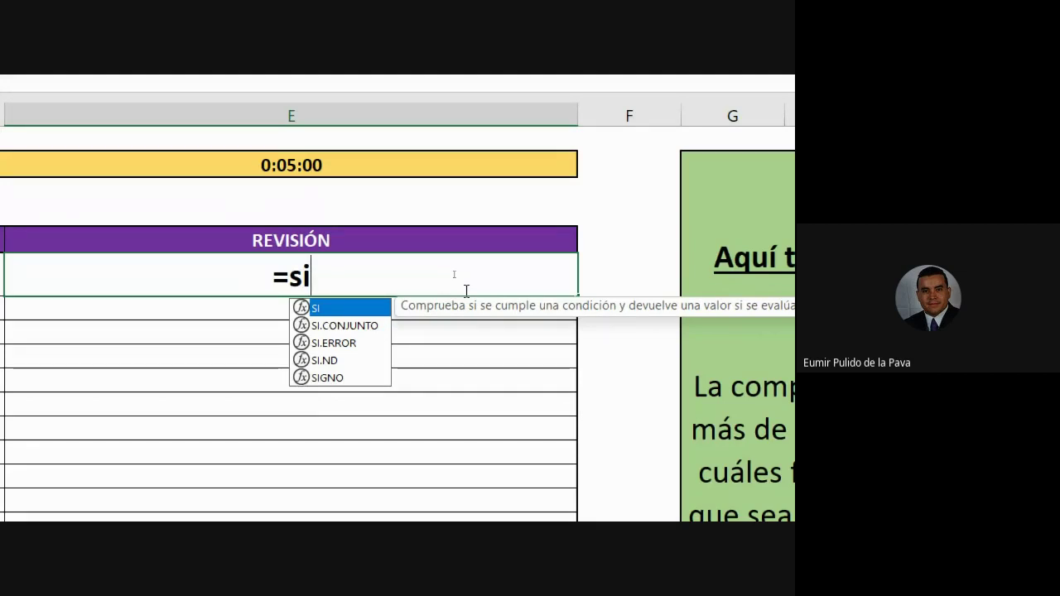
# Step: Accept SI from the autocomplete list so E6 reads =SI(
pyautogui.press('Tab')
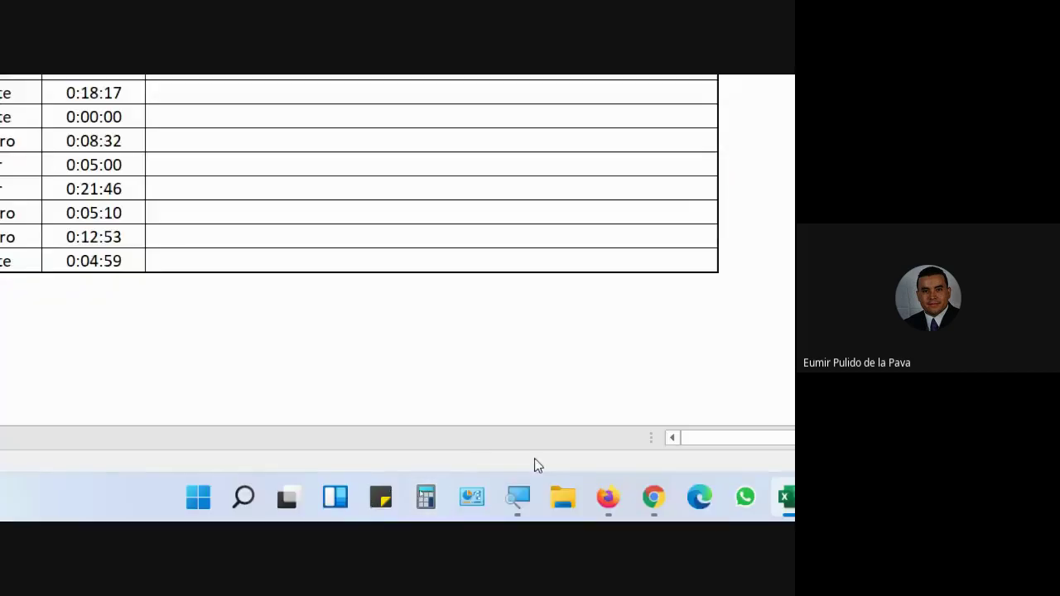
# Step: Search Google for 'operadores de comparacion' in a new Firefox tab
pyautogui.click(619, 501)
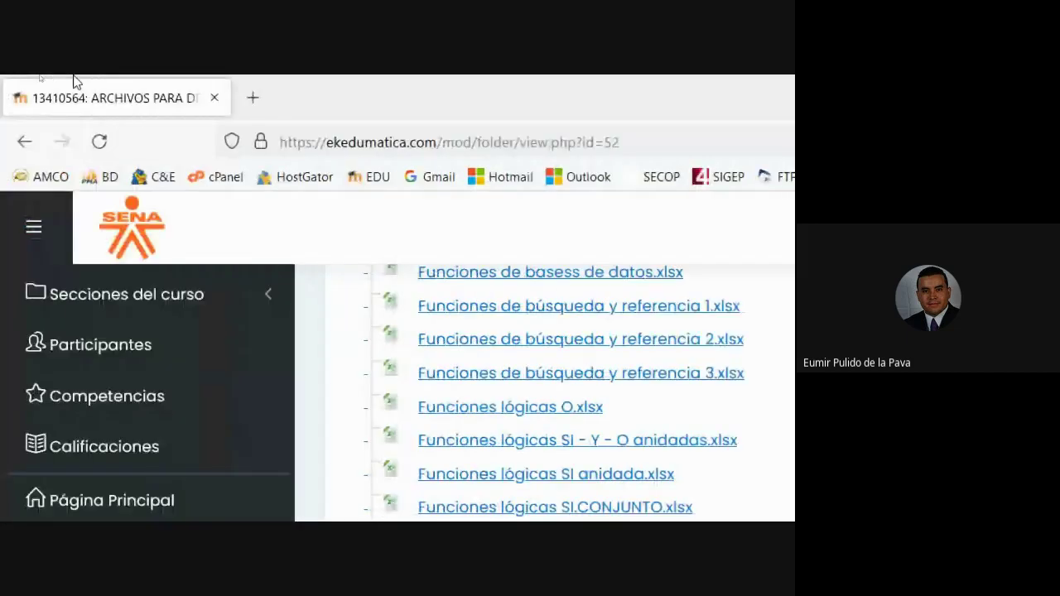
pyautogui.click(256, 103)
pyautogui.write('op')
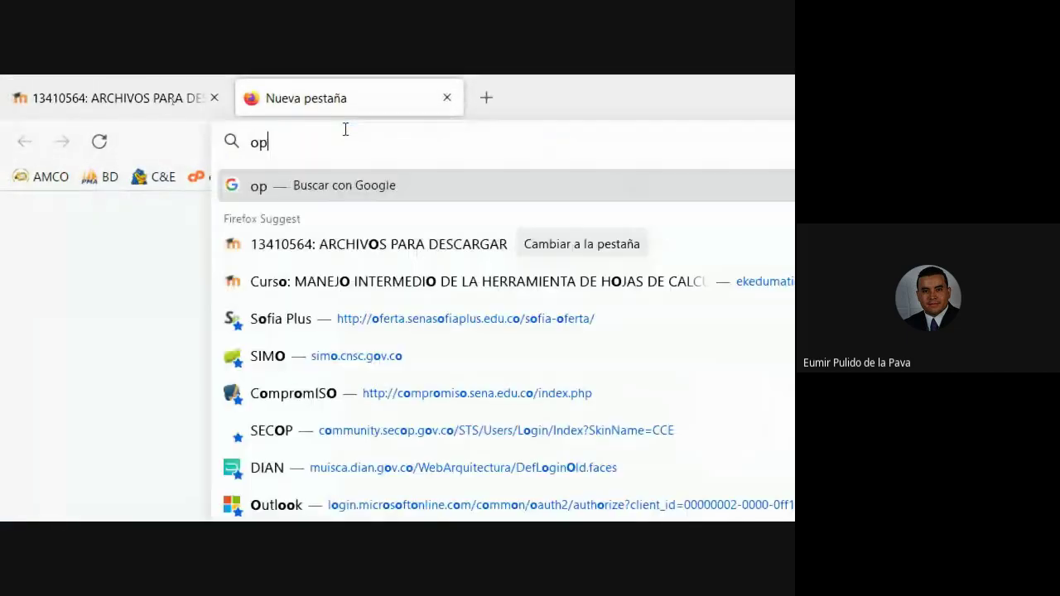
pyautogui.write('eradores de')
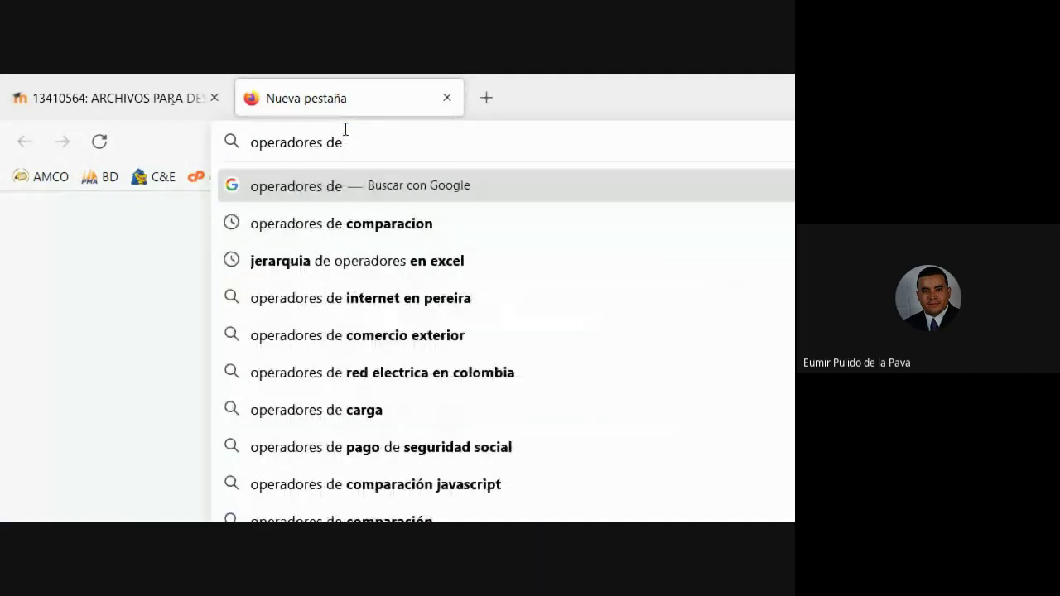
pyautogui.press('Down')
pyautogui.press('Return')
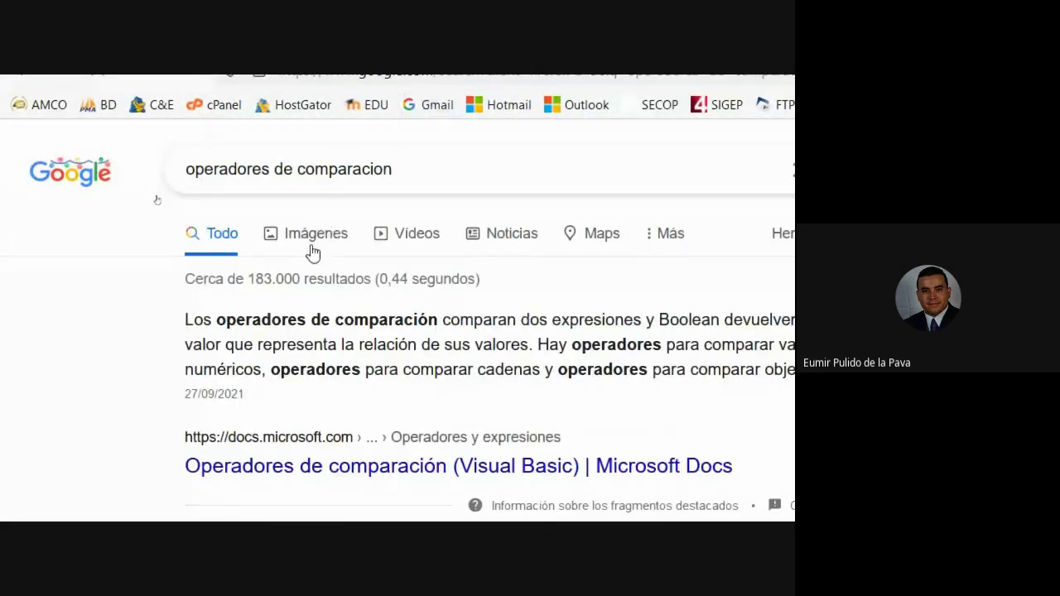
# Step: Open the Excel Intermedio comparison-operators article from the image results
pyautogui.scroll(-2, 220, 329)
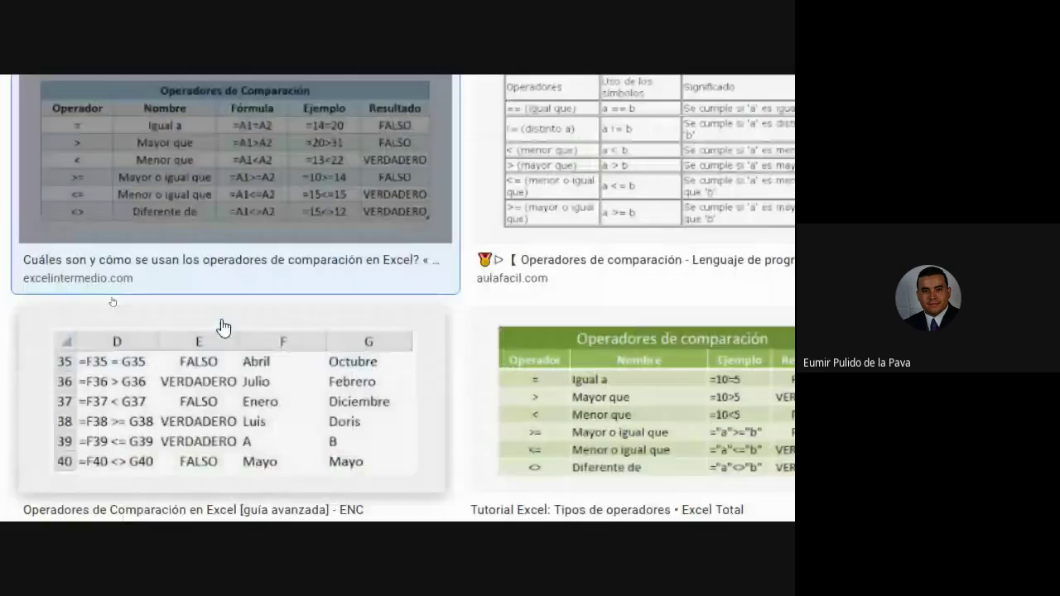
pyautogui.scroll(-3, 220, 329)
pyautogui.scroll(3, 431, 194)
pyautogui.click(366, 101)
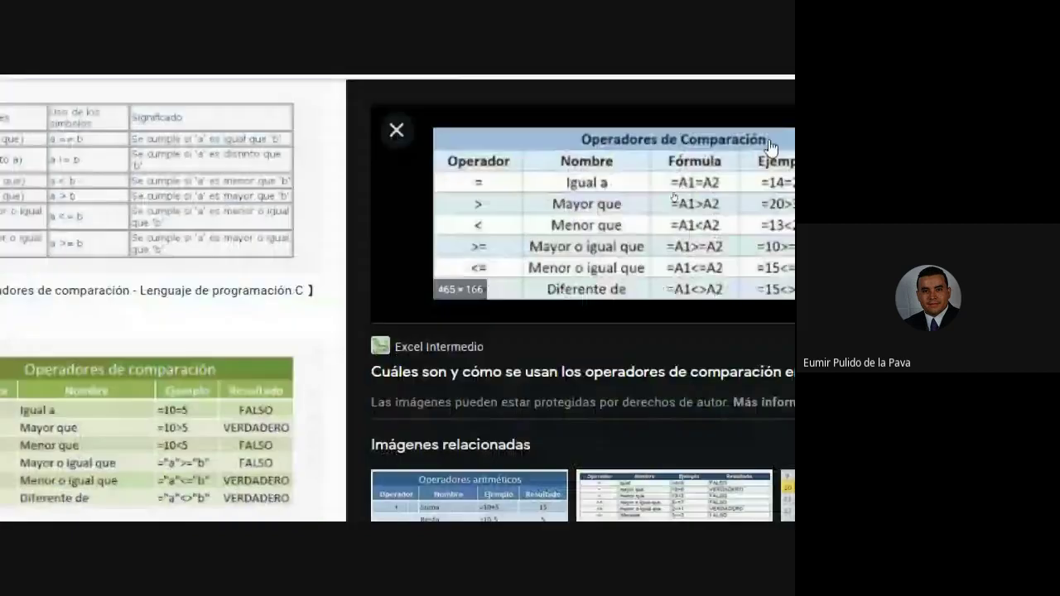
pyautogui.click(606, 159)
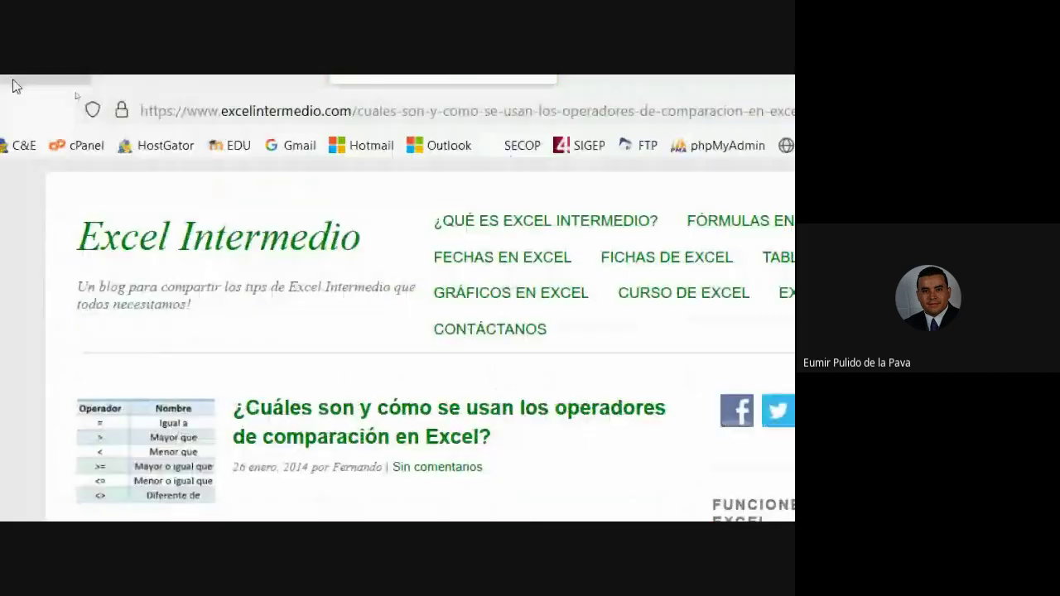
# Step: Scroll to the 'Operadores de Comparación' table listing =, >, <, >=, <= and <> with examples
pyautogui.scroll(-4, 330, 393)
pyautogui.scroll(-3, 330, 393)
pyautogui.scroll(-2, 356, 340)
pyautogui.scroll(1, 111, 294)
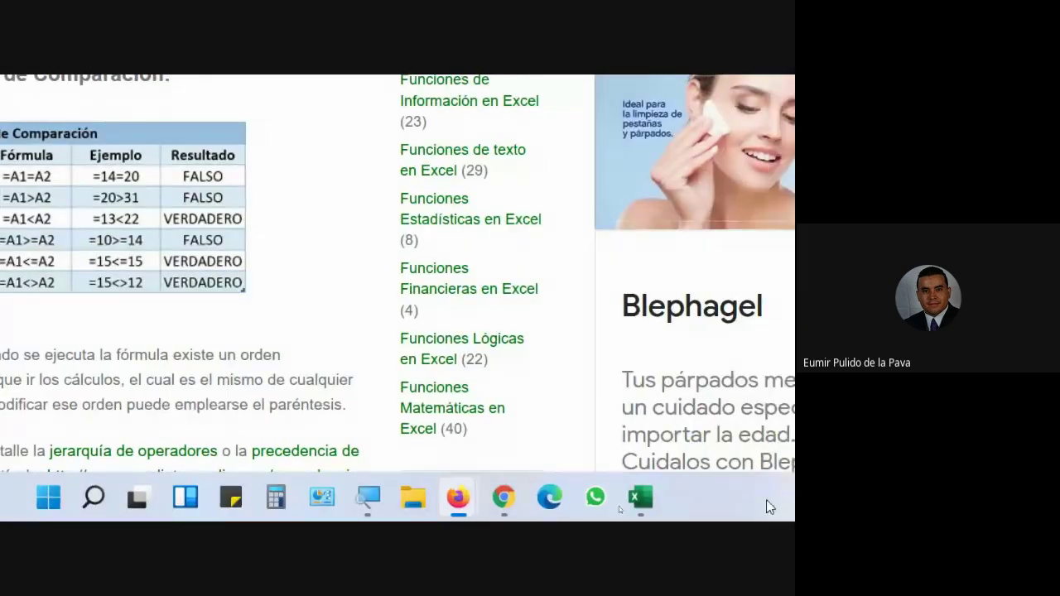
# Step: Back in Excel, start E6's formula as =SI(D6>E2, comparing call time to the OBJETIVO target
pyautogui.click(637, 499)
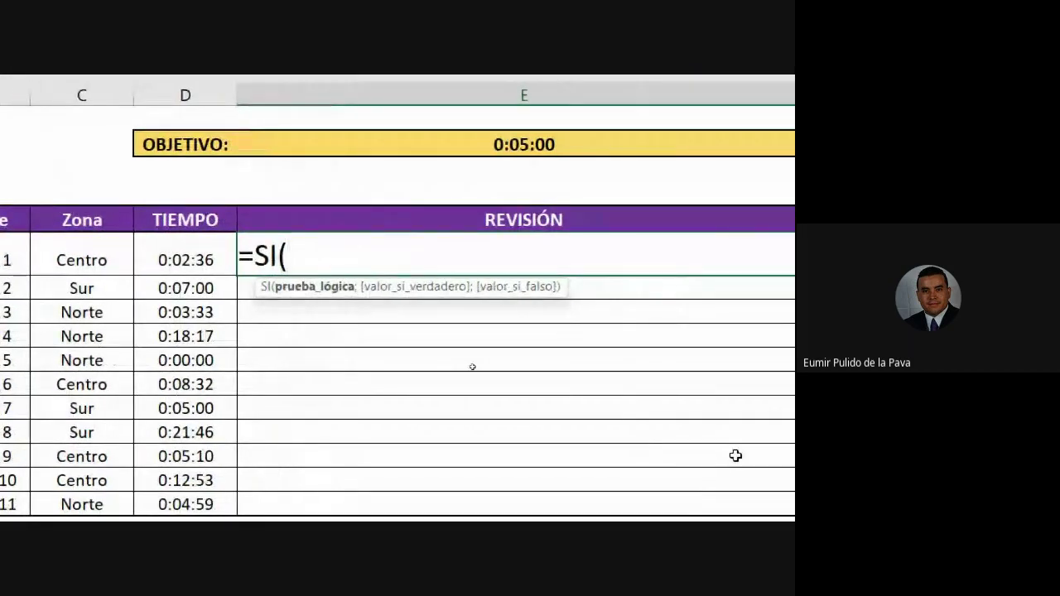
pyautogui.click(161, 259)
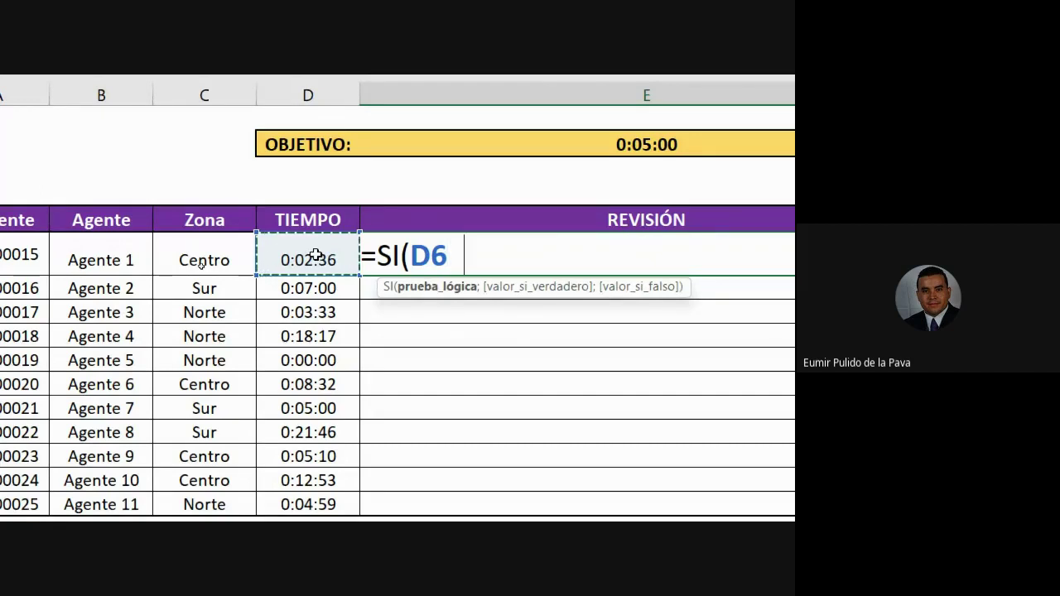
pyautogui.write('>')
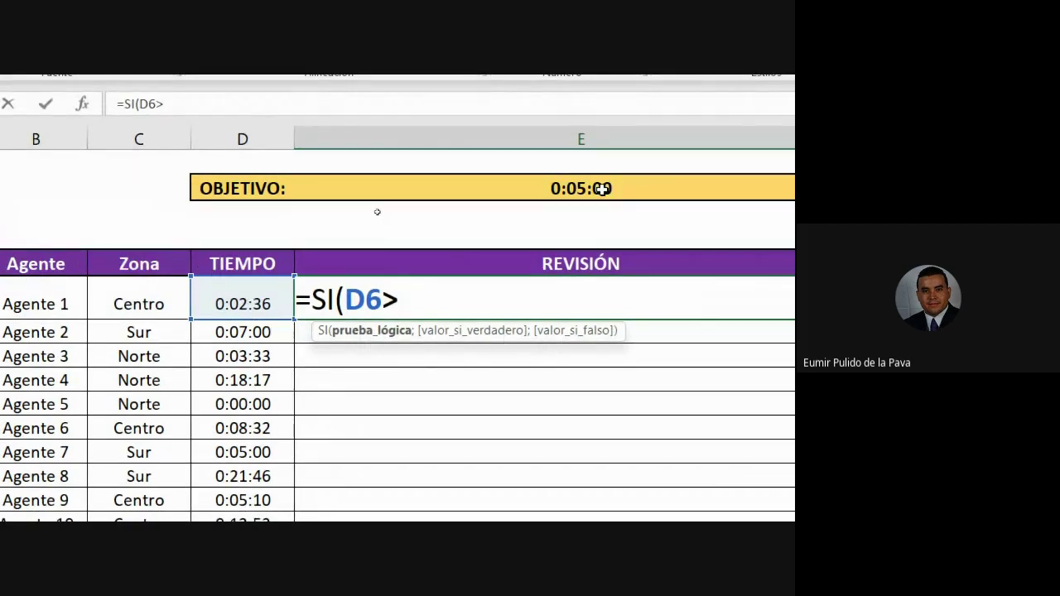
pyautogui.click(601, 189)
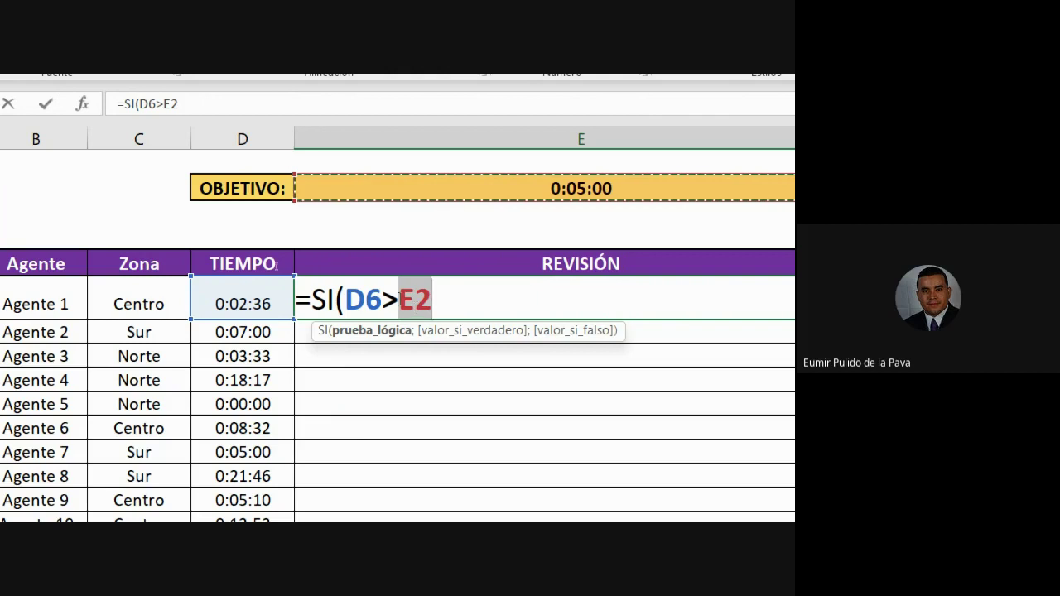
# Step: Delete and re-enter the D6>E2 comparison, then admit a waiting Meet participant and return
pyautogui.click(400, 300)
pyautogui.press('BackSpace')
pyautogui.press('BackSpace')
pyautogui.press('BackSpace')
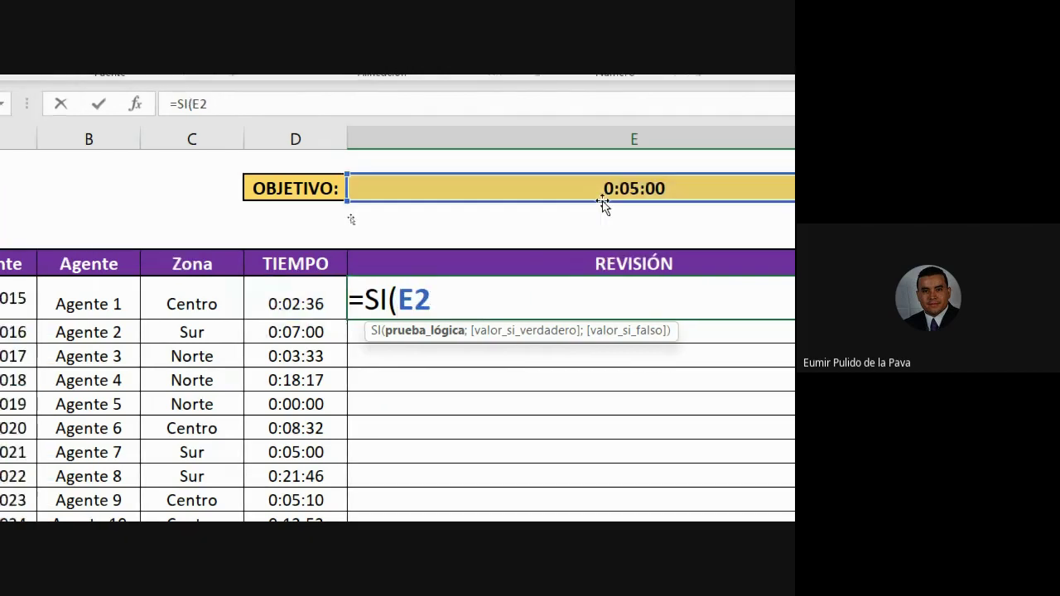
pyautogui.click(447, 299)
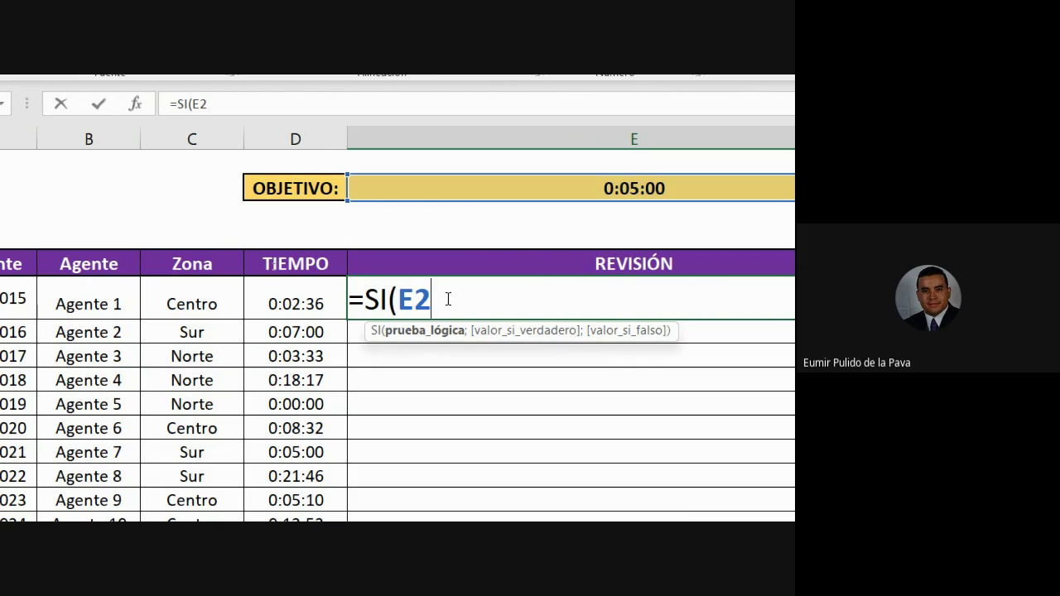
pyautogui.press('BackSpace')
pyautogui.press('BackSpace')
pyautogui.click(276, 306)
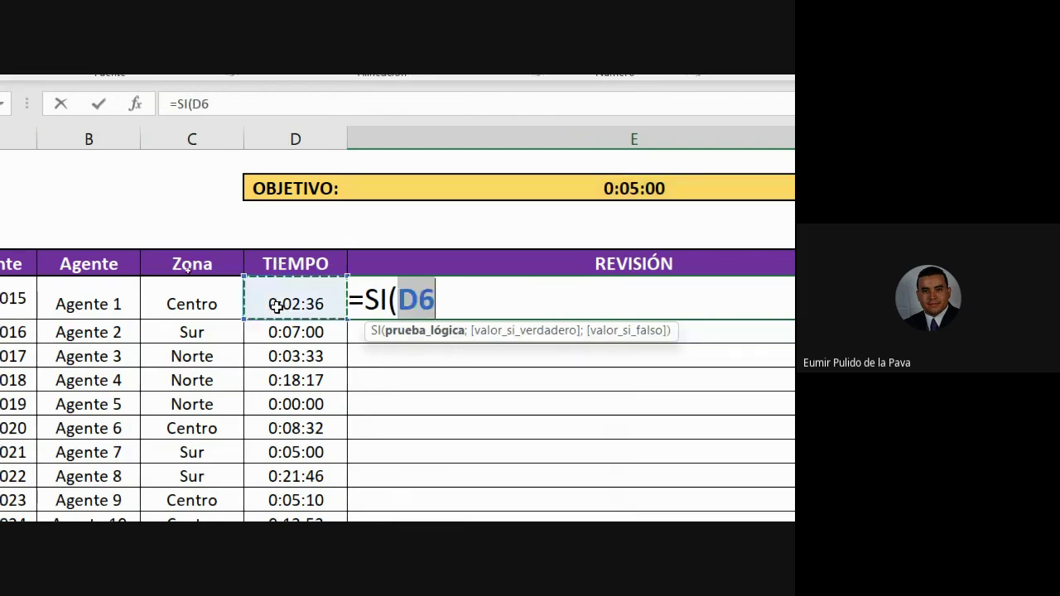
pyautogui.write('>')
pyautogui.click(563, 189)
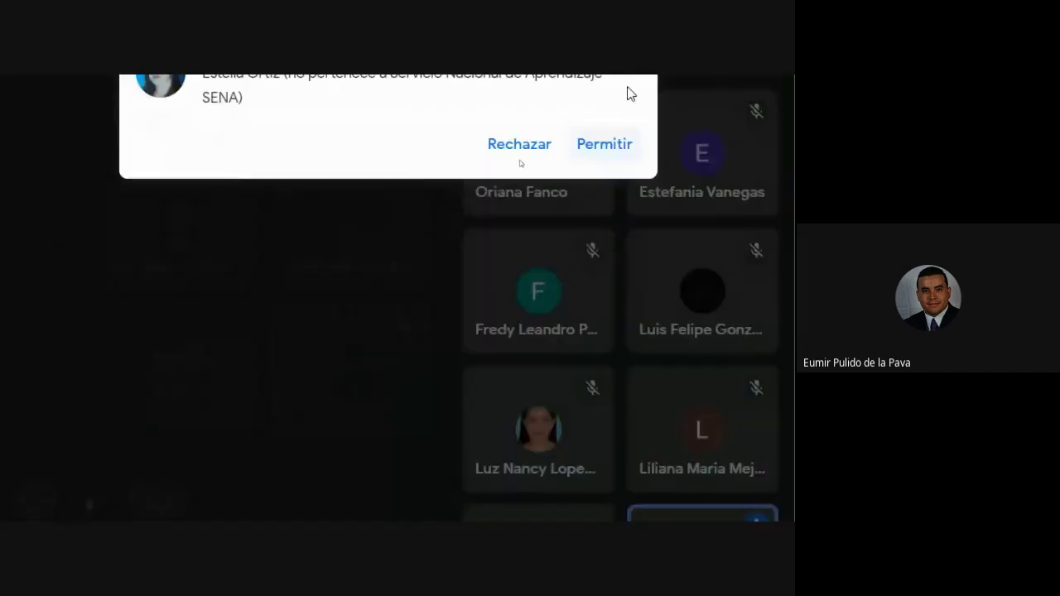
pyautogui.click(606, 146)
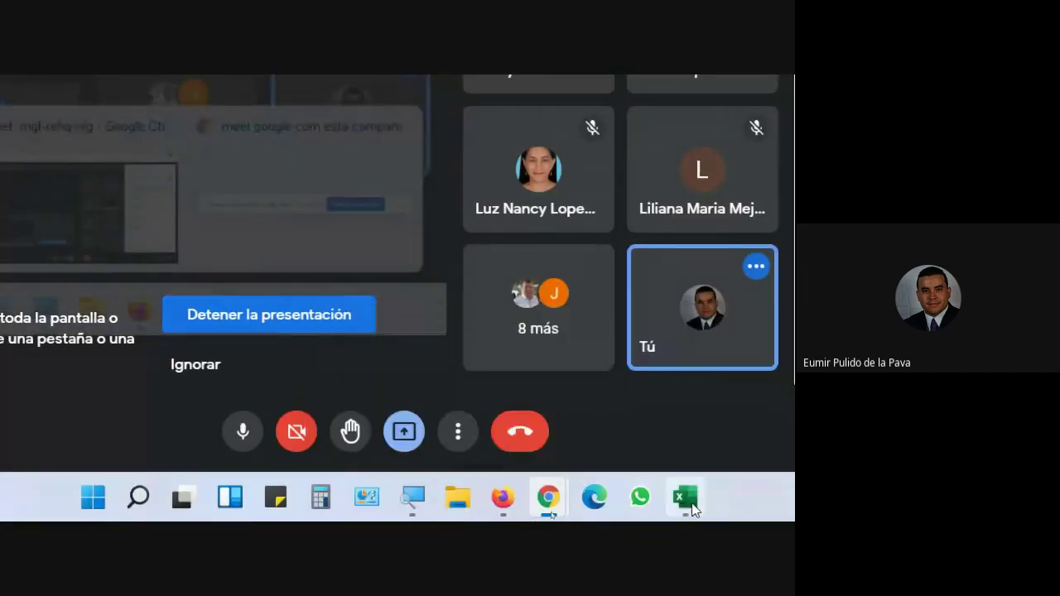
pyautogui.click(691, 502)
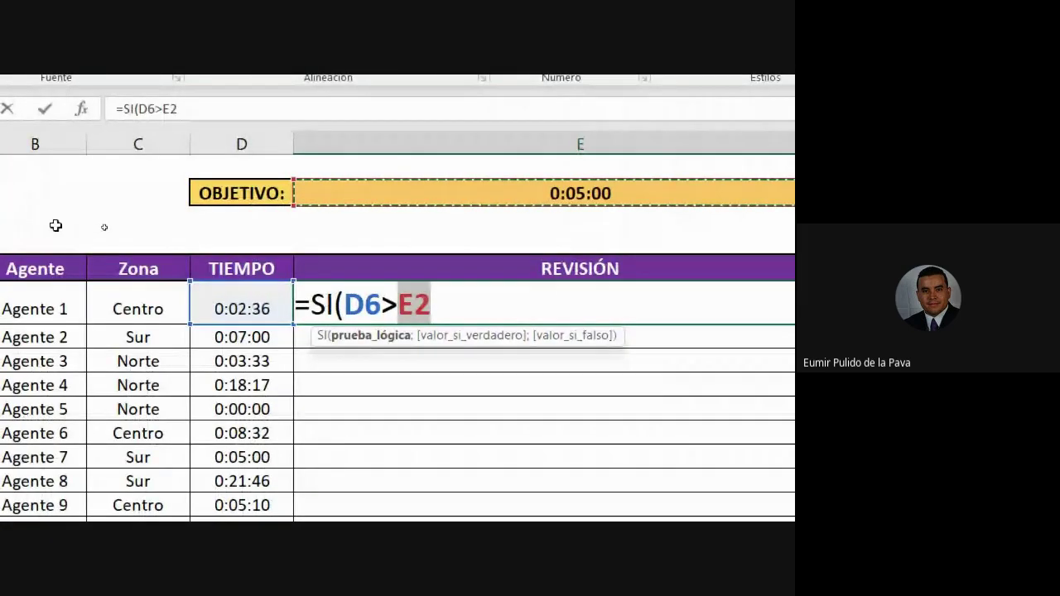
# Step: Use F4 to lock the OBJETIVO reference's row so the test reads D6>E$2
pyautogui.press('F4')
pyautogui.press('F4')
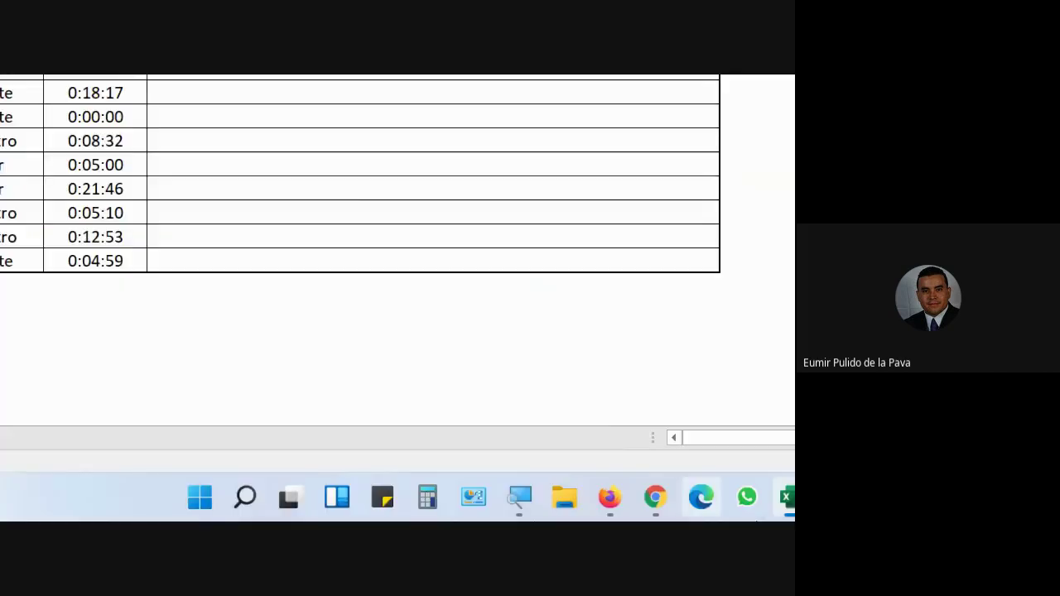
# Step: Admit the waiting person with Permitir in Google Meet and return to the E6 formula
pyautogui.moveTo(540, 497)
pyautogui.click(478, 427)
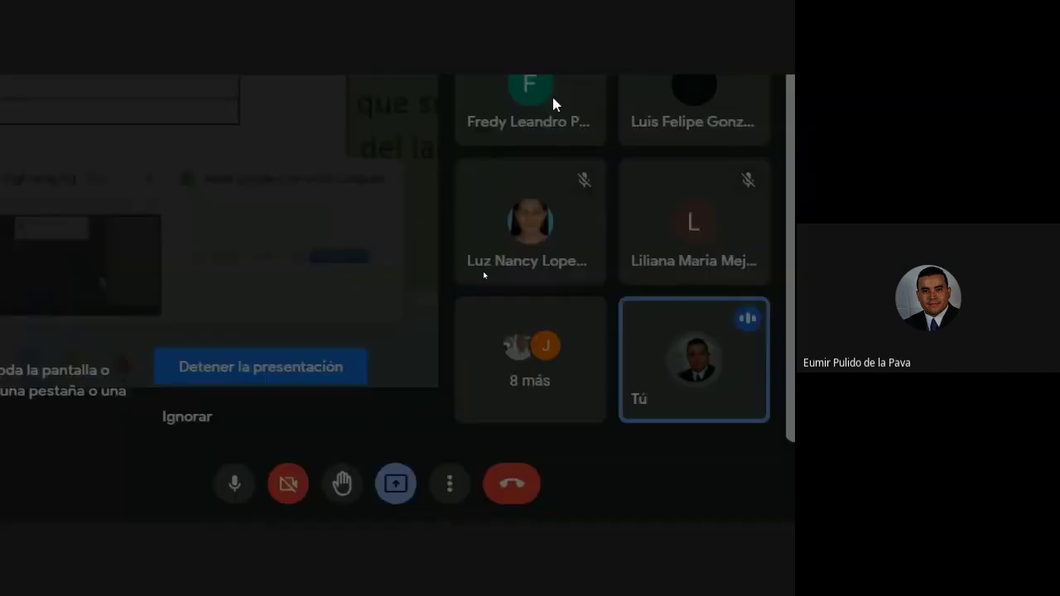
pyautogui.click(591, 208)
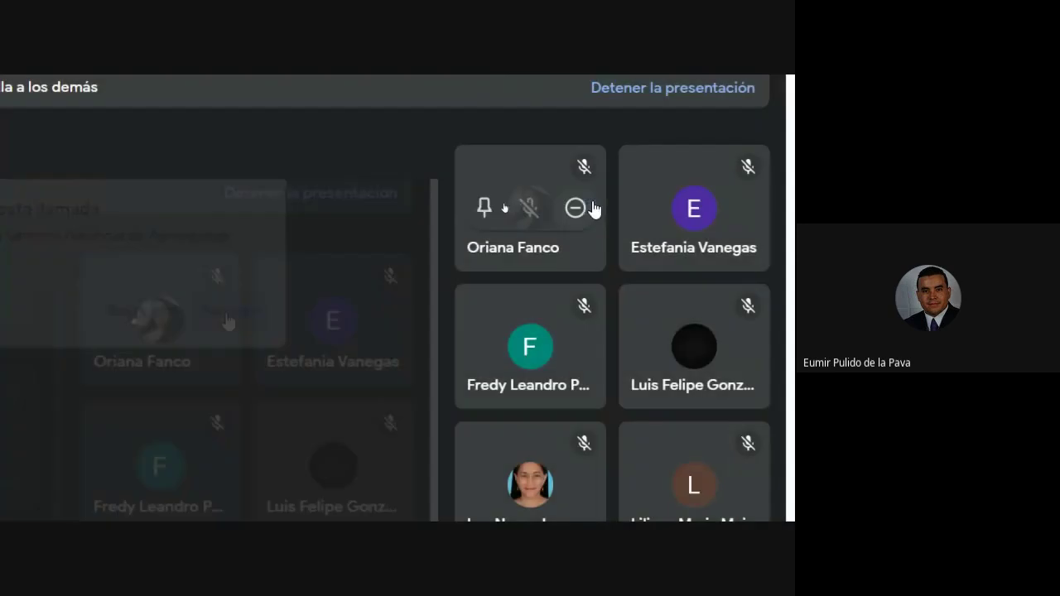
pyautogui.moveTo(678, 497)
pyautogui.click(674, 390)
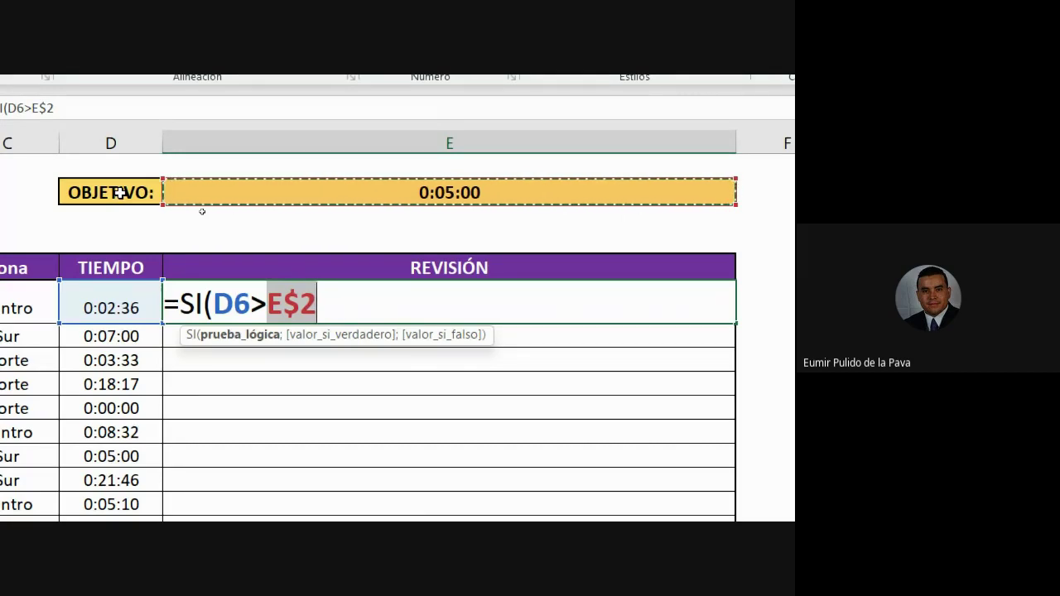
# Step: Add a semicolon after E$2, highlight the D6>E$2 test, and reset Magnifier to 100%
pyautogui.write(';')
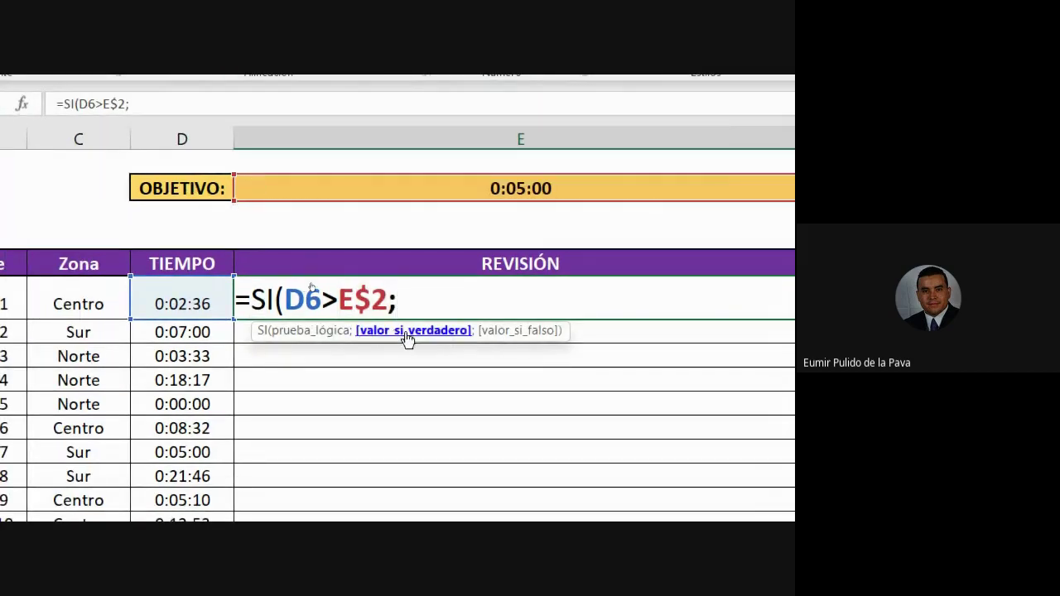
pyautogui.moveTo(284, 299); pyautogui.dragTo(387, 300)
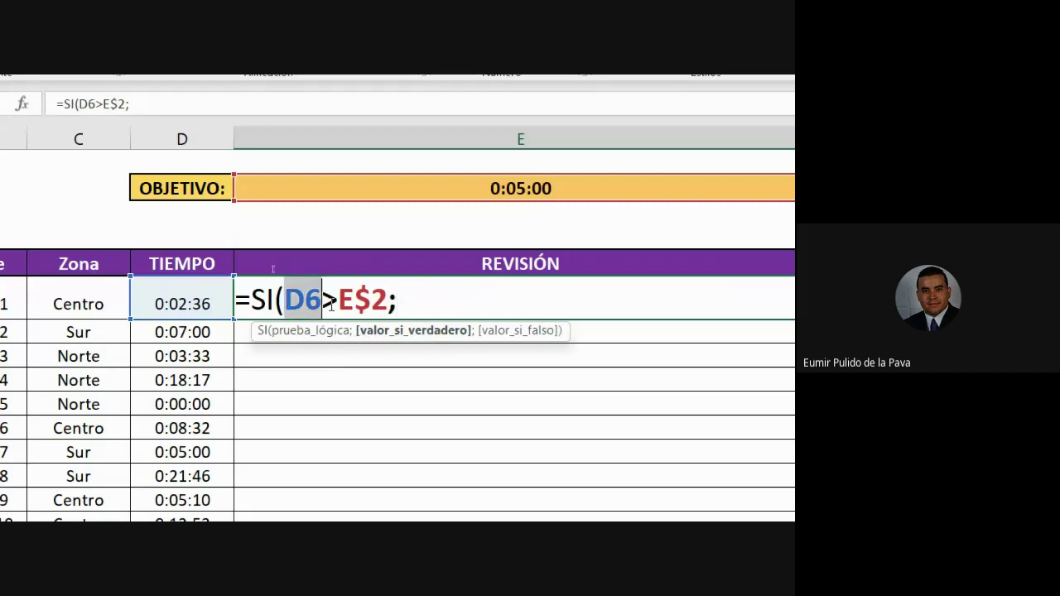
pyautogui.click(417, 295)
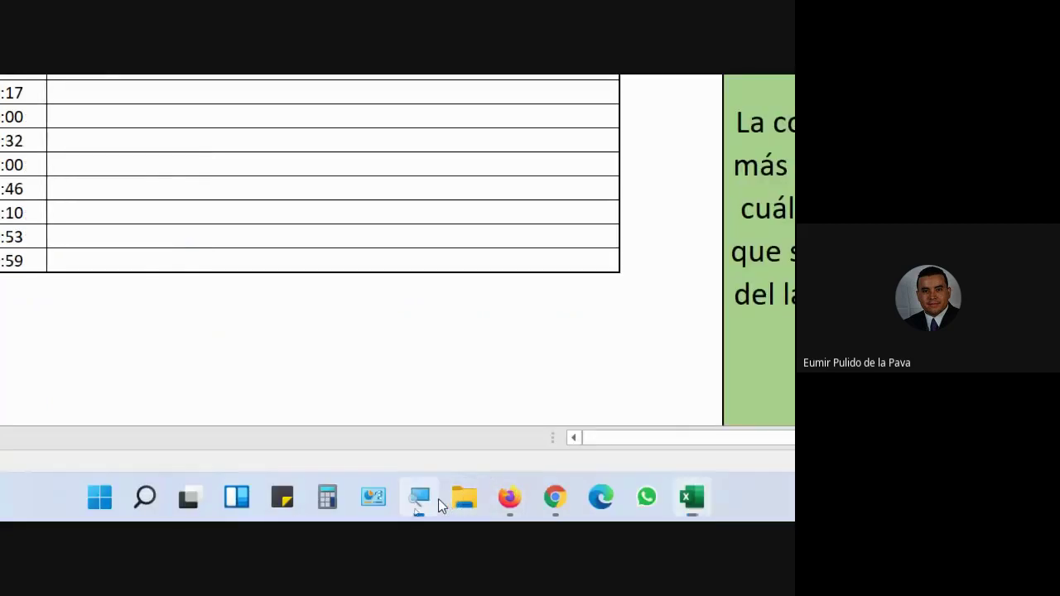
pyautogui.click(436, 499)
pyautogui.click(199, 434)
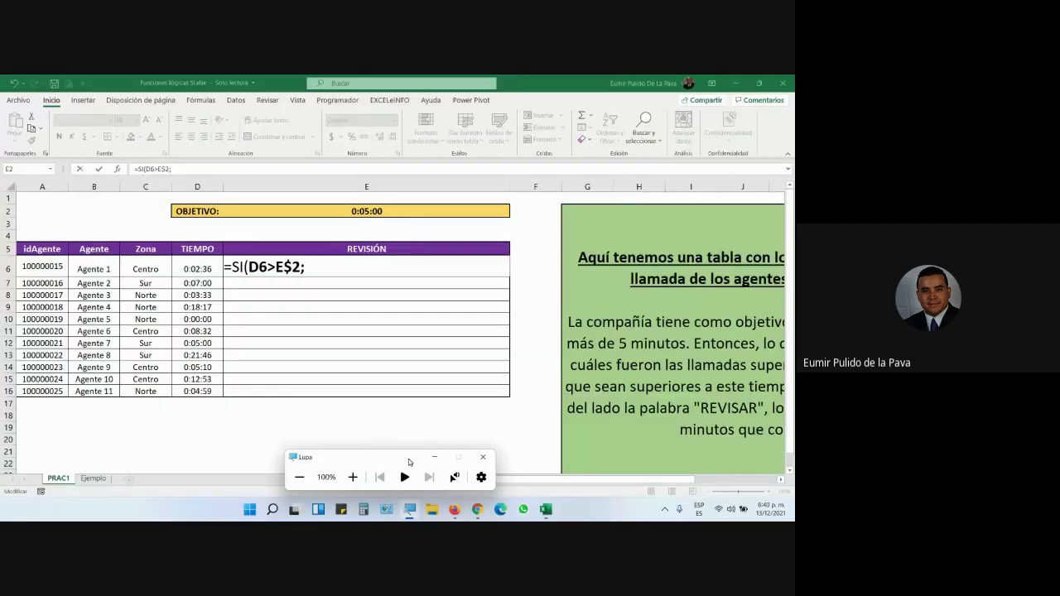
# Step: Close Magnifier, admit the next waiting person with Permitir in Meet, and return to Excel
pyautogui.click(434, 457)
pyautogui.moveTo(477, 509)
pyautogui.click(463, 451)
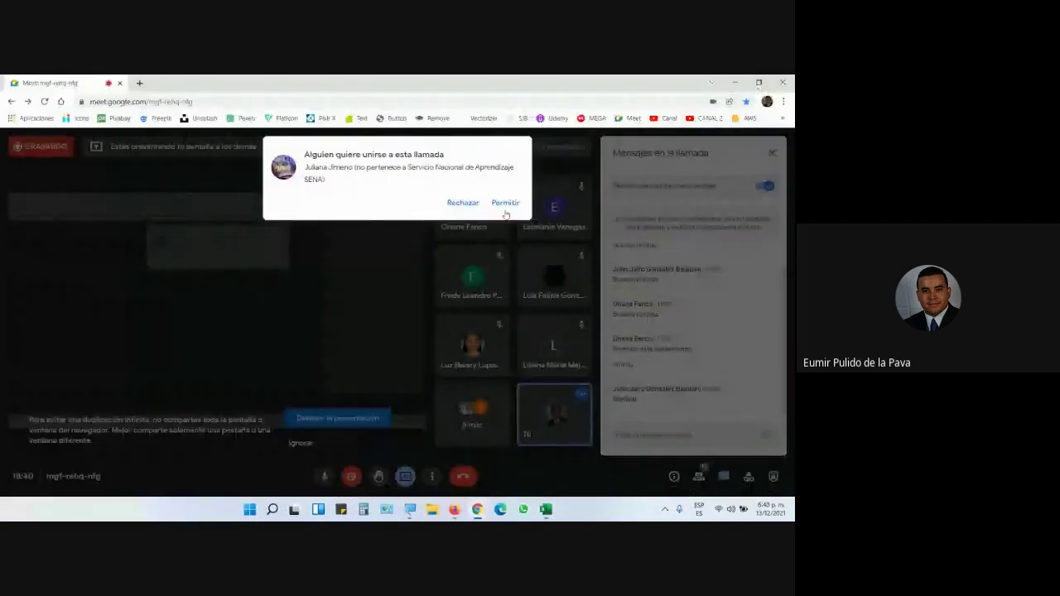
pyautogui.click(505, 211)
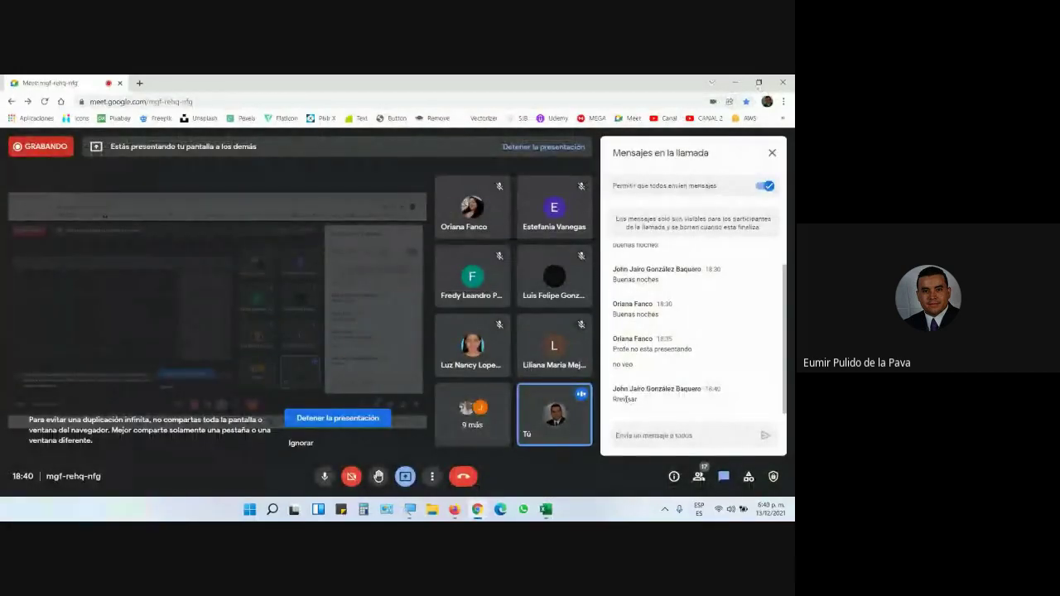
pyautogui.click(553, 511)
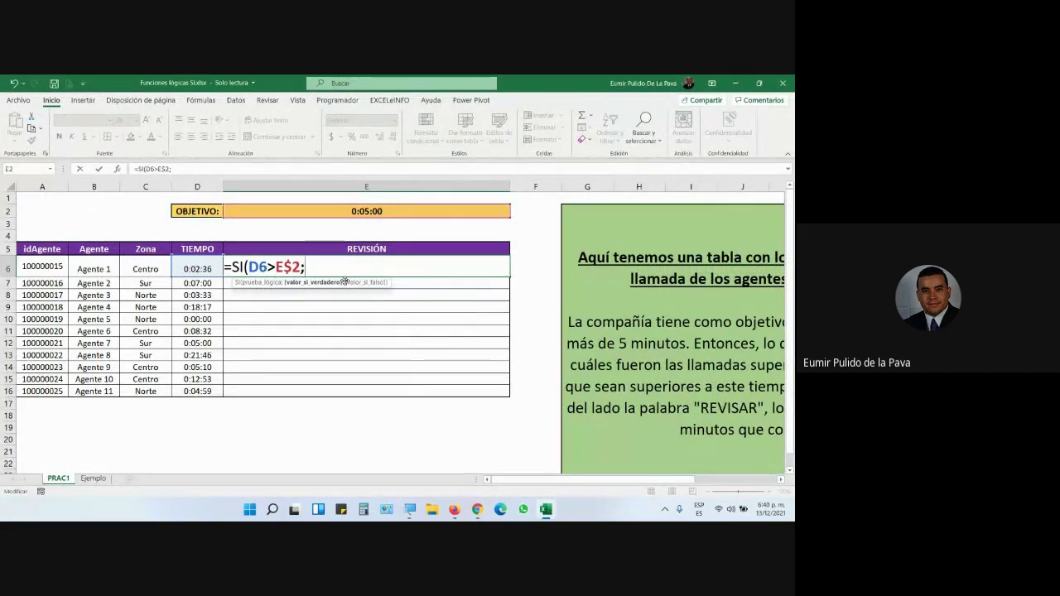
# Step: Enter "revisar" in lowercase as the value-if-true text after D6>E$2
pyautogui.write('"revisar')
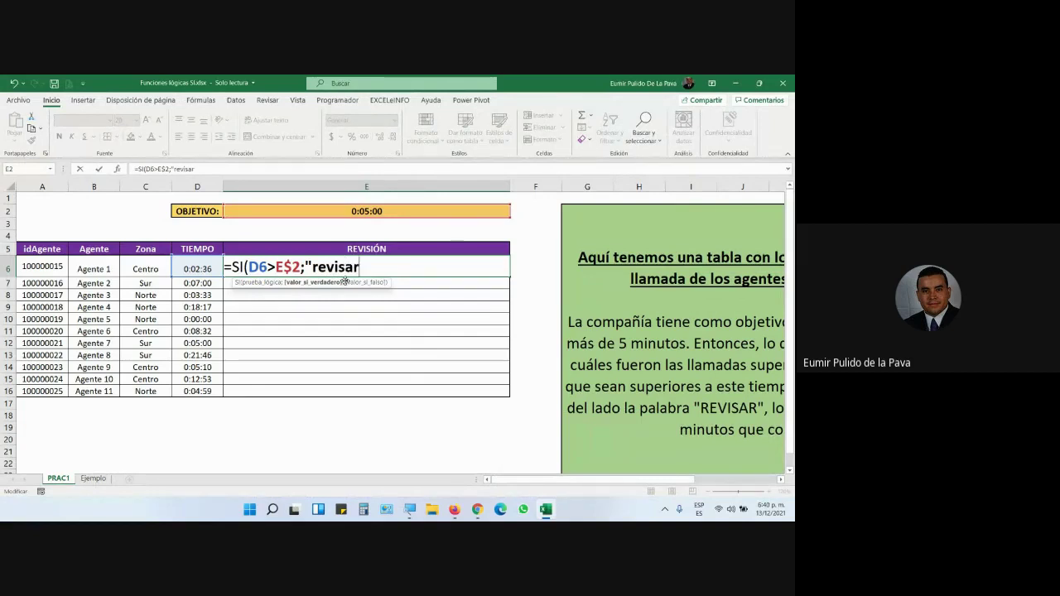
pyautogui.write('"')
pyautogui.press('BackSpace')
pyautogui.press('BackSpace')
pyautogui.press('BackSpace')
pyautogui.press('BackSpace')
pyautogui.press('BackSpace')
pyautogui.press('BackSpace')
pyautogui.press('BackSpace')
pyautogui.press('BackSpace')
pyautogui.write('REVIS')
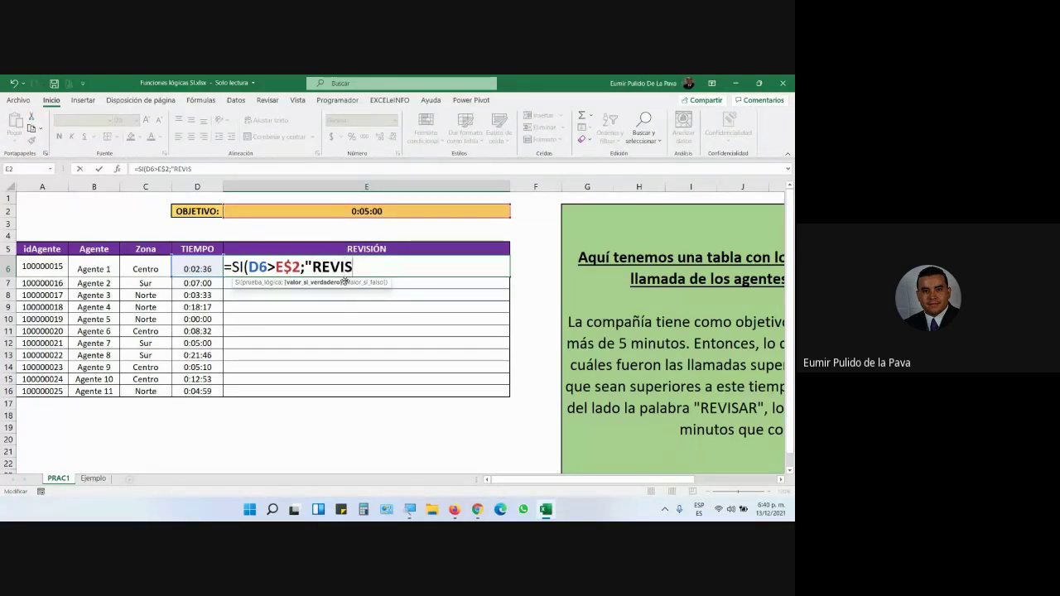
pyautogui.write('AR"')
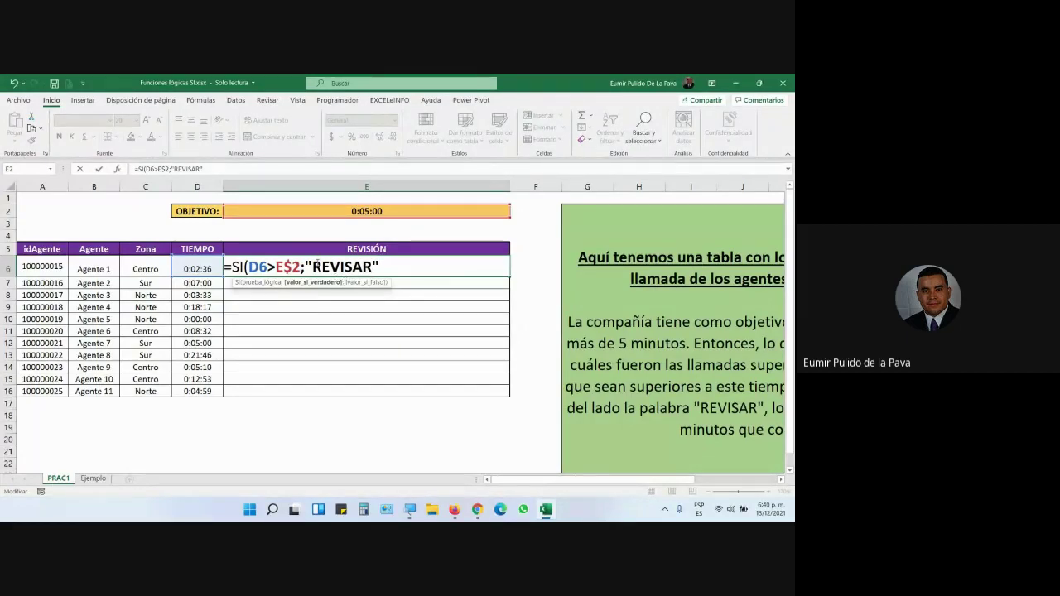
pyautogui.moveTo(312, 267); pyautogui.dragTo(372, 267)
pyautogui.write('RE')
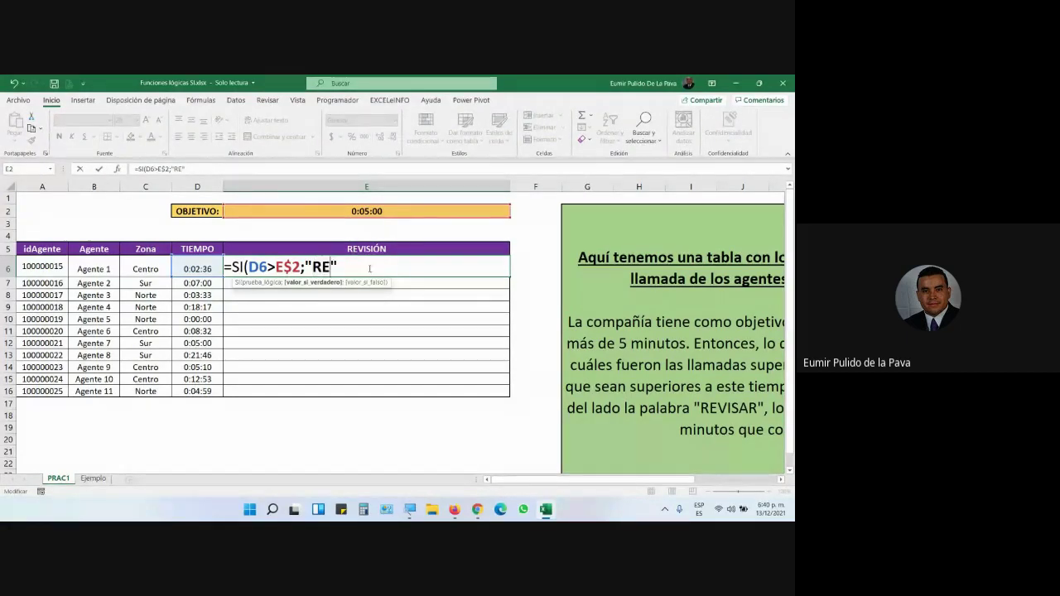
pyautogui.write('VISAR')
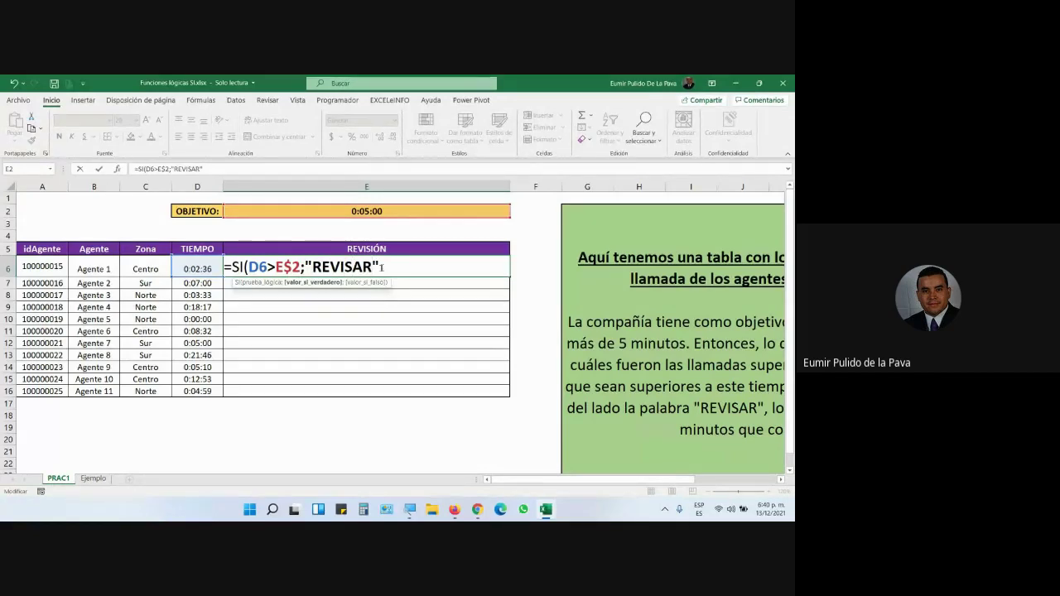
pyautogui.moveTo(379, 266); pyautogui.dragTo(312, 267)
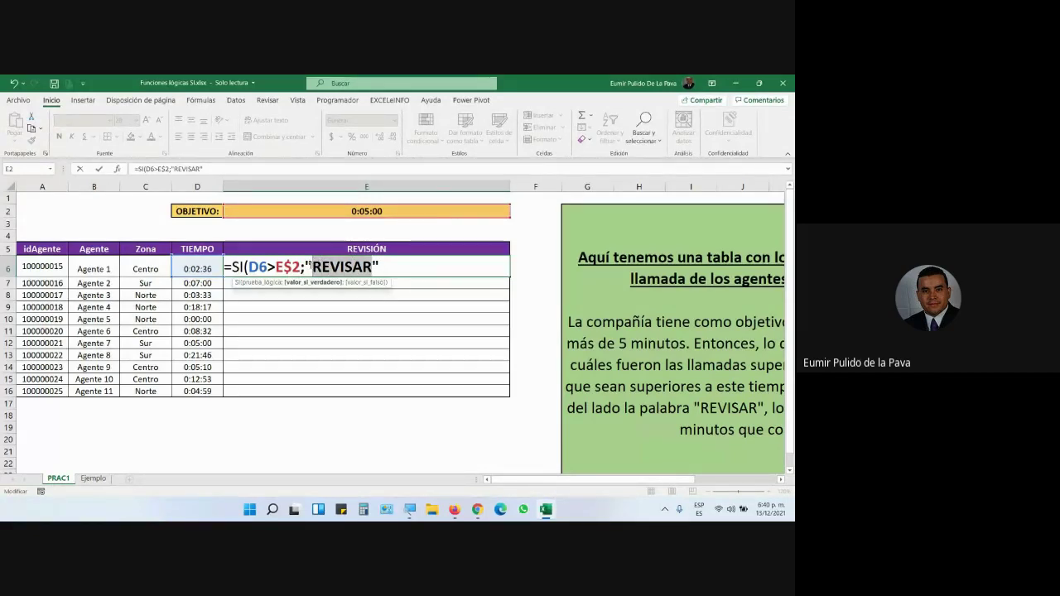
pyautogui.write('revisar')
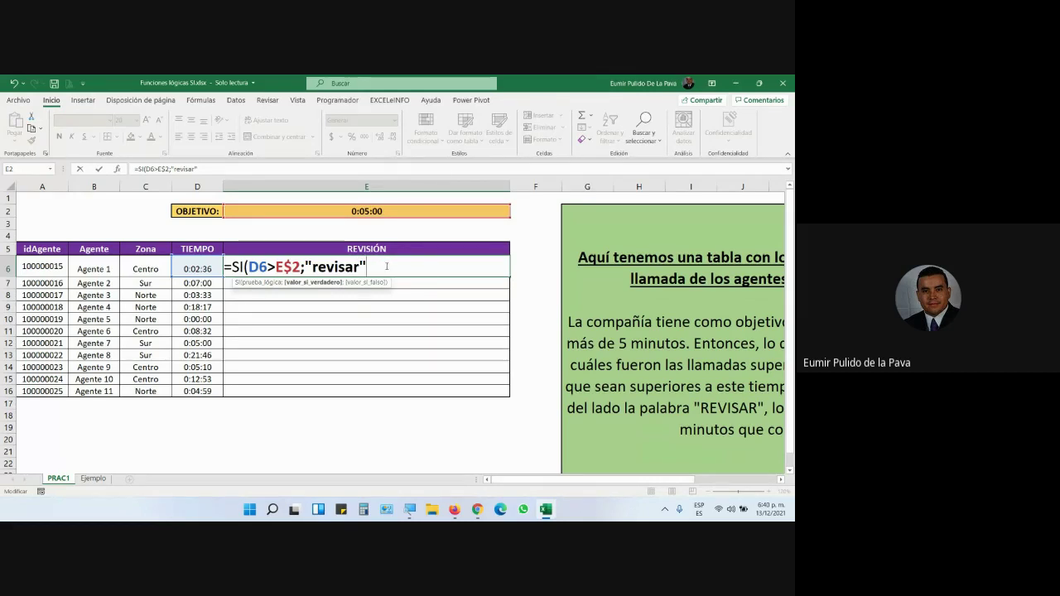
# Step: Admit everyone waiting to join the Google Meet call and return to the workbook
pyautogui.click(477, 509)
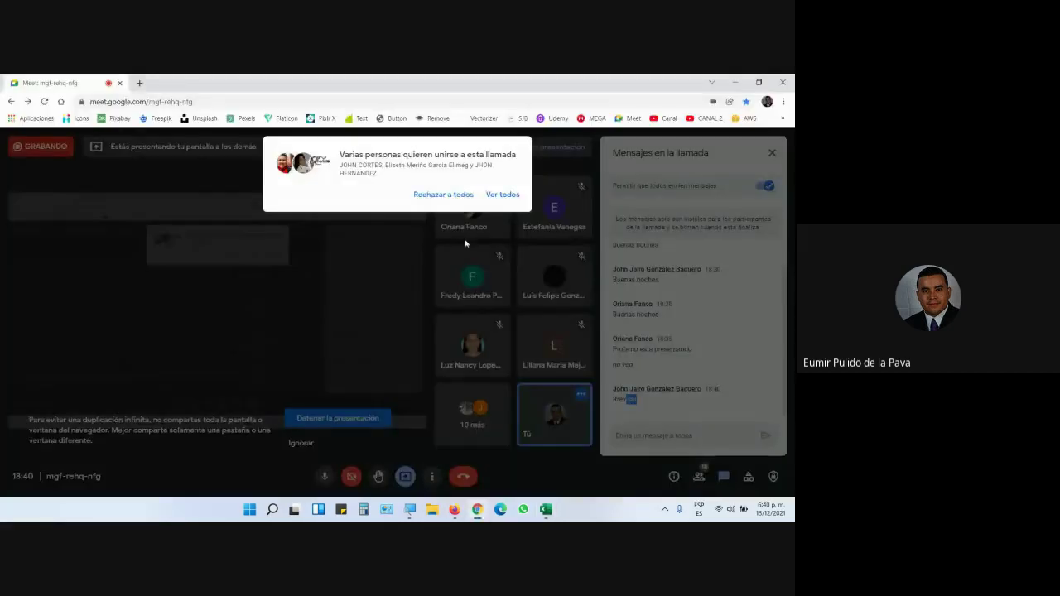
pyautogui.click(503, 196)
pyautogui.click(505, 304)
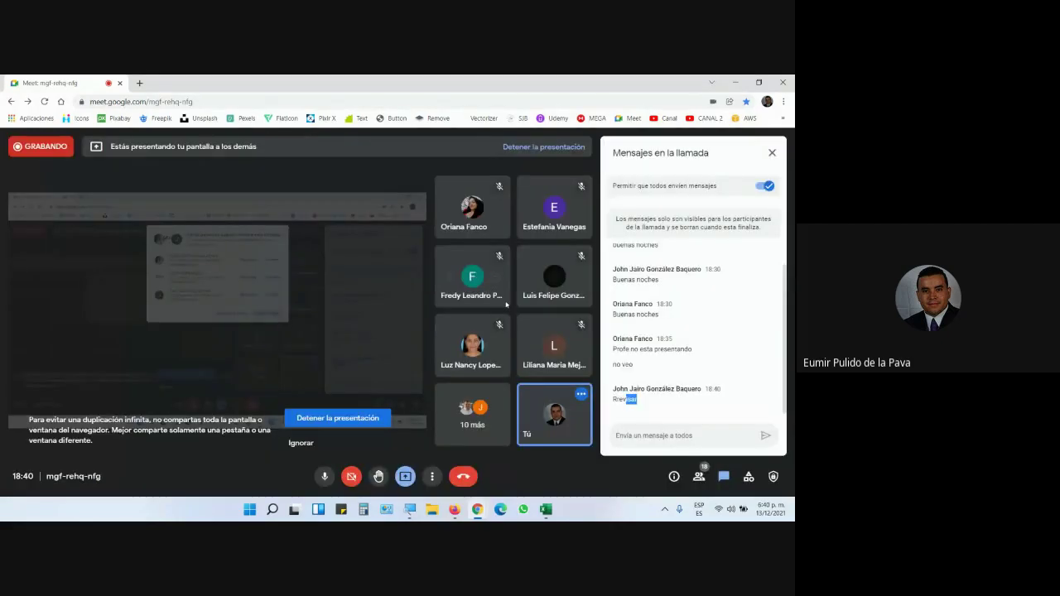
pyautogui.click(546, 510)
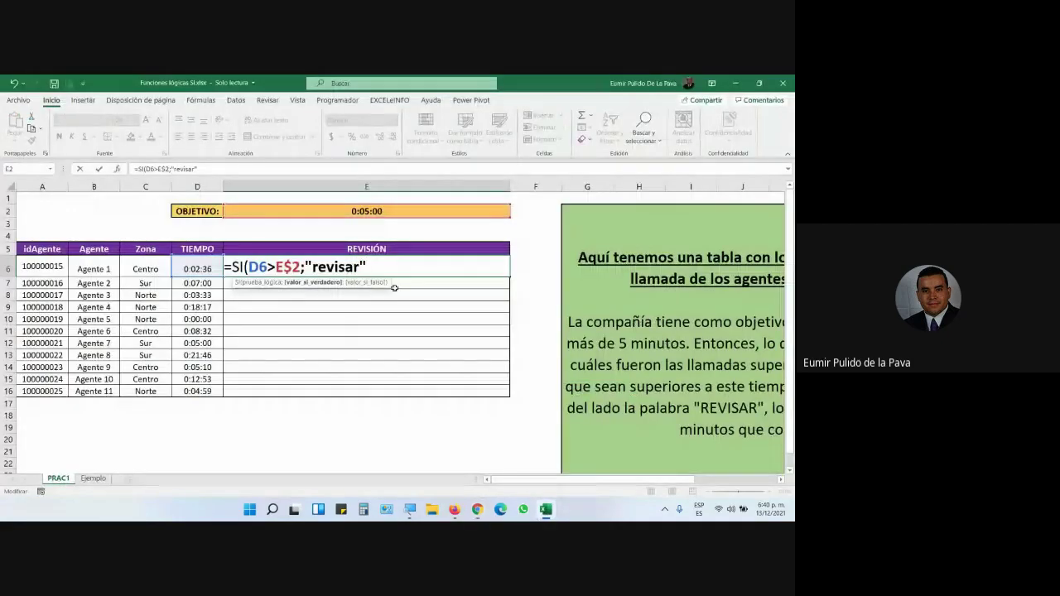
# Step: Add the semicolon after "revisar" and magnify the formula to point out revisar and D6>E$2
pyautogui.write(';')
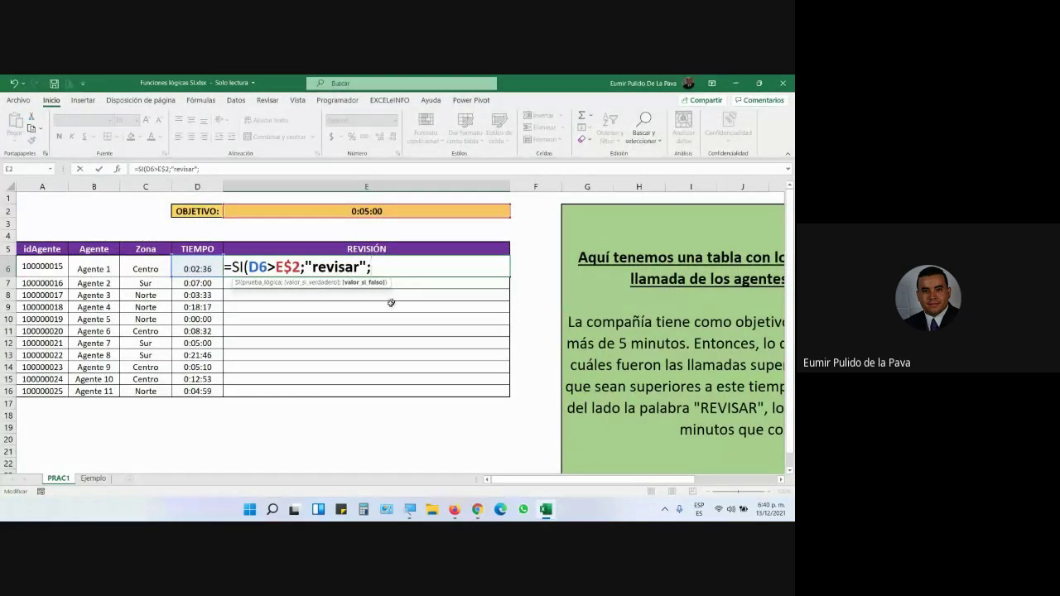
pyautogui.press('super+plus')
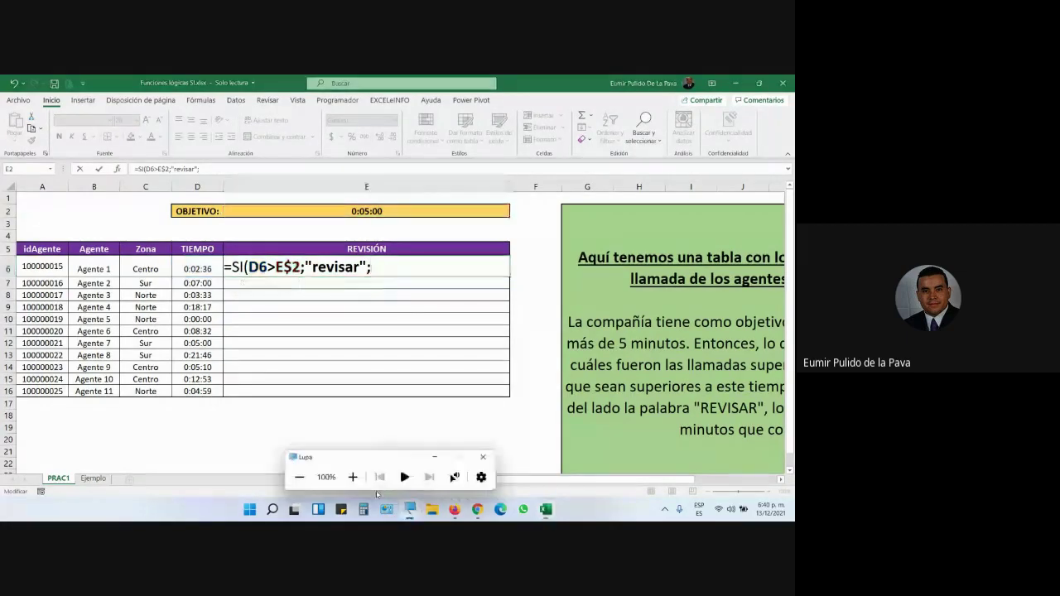
pyautogui.click(350, 476)
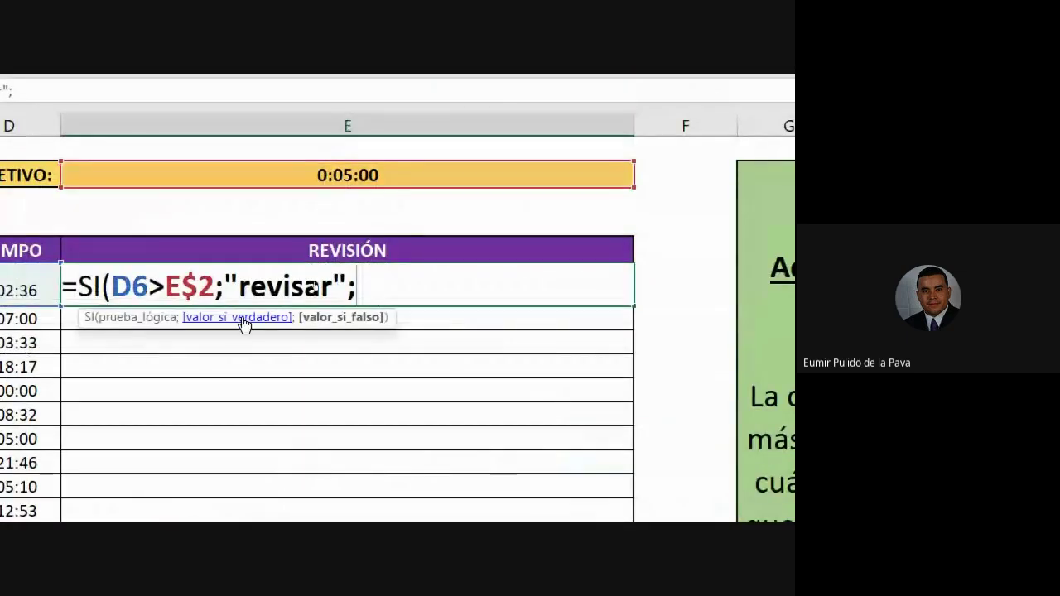
pyautogui.moveTo(226, 282); pyautogui.dragTo(348, 286)
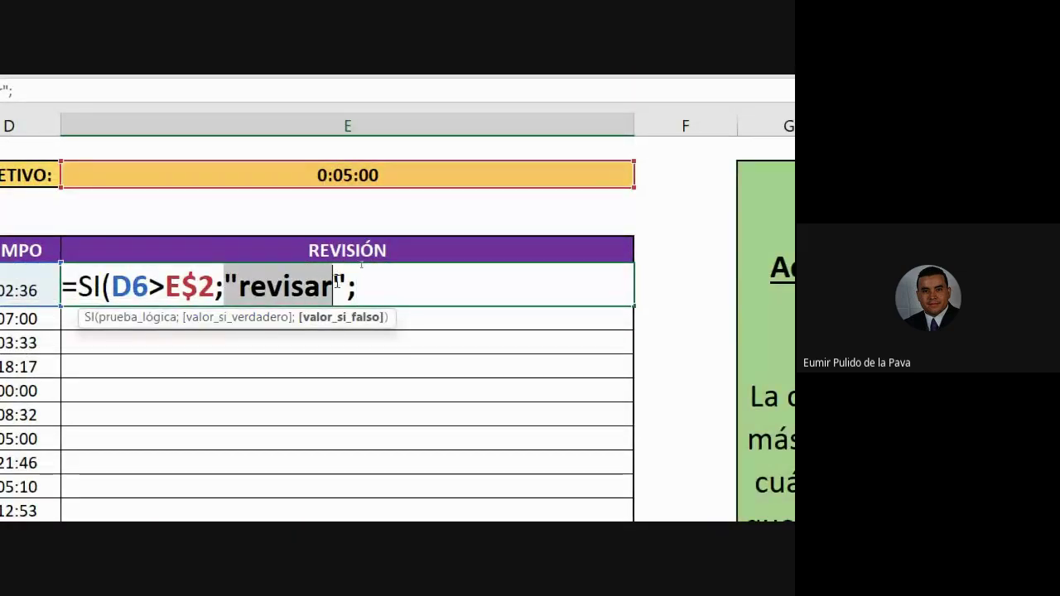
pyautogui.click(487, 301)
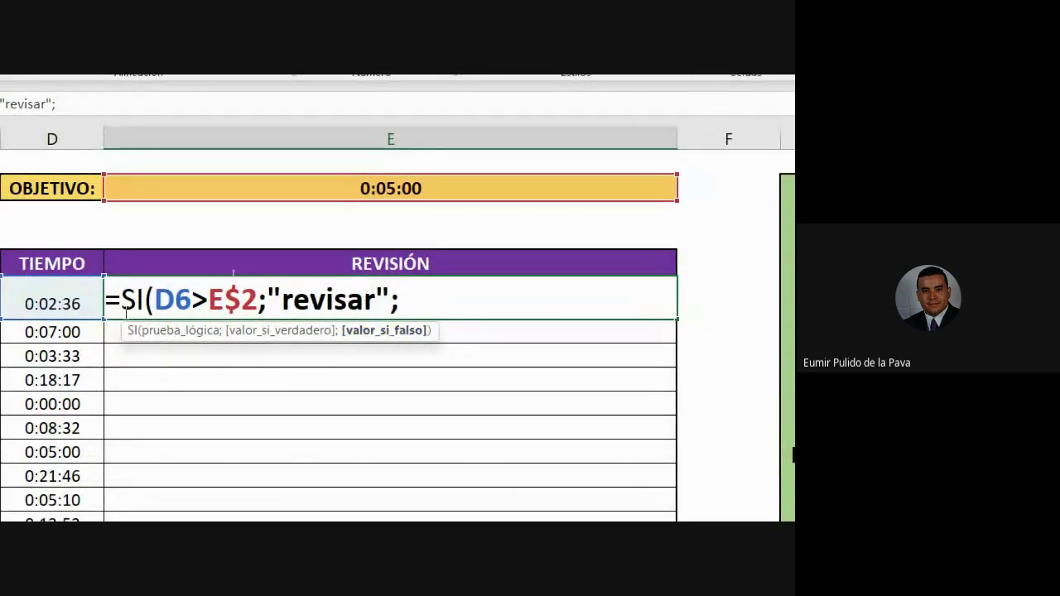
pyautogui.moveTo(155, 300); pyautogui.dragTo(257, 305)
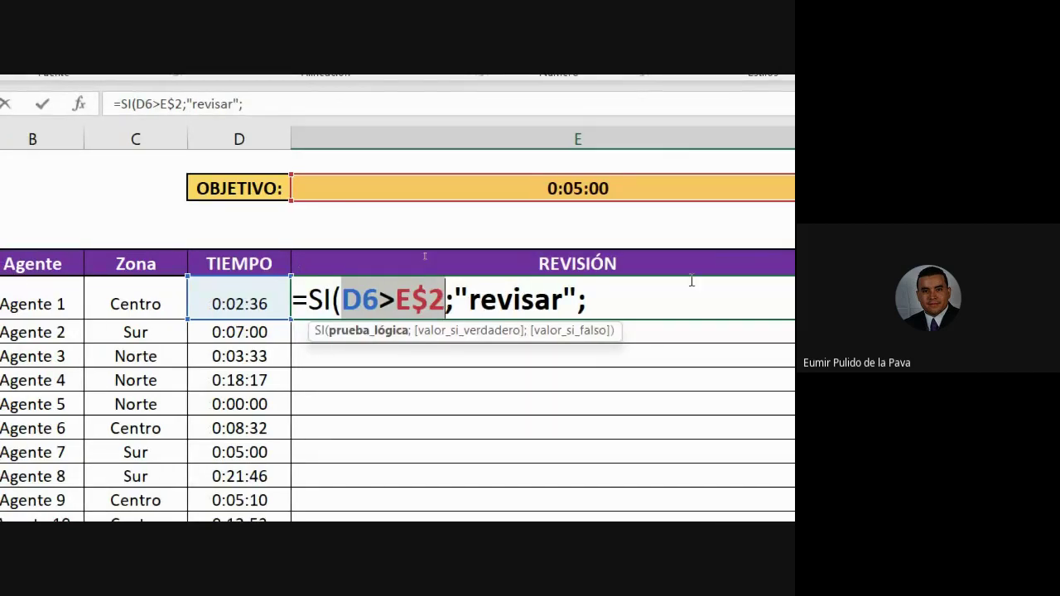
pyautogui.click(668, 300)
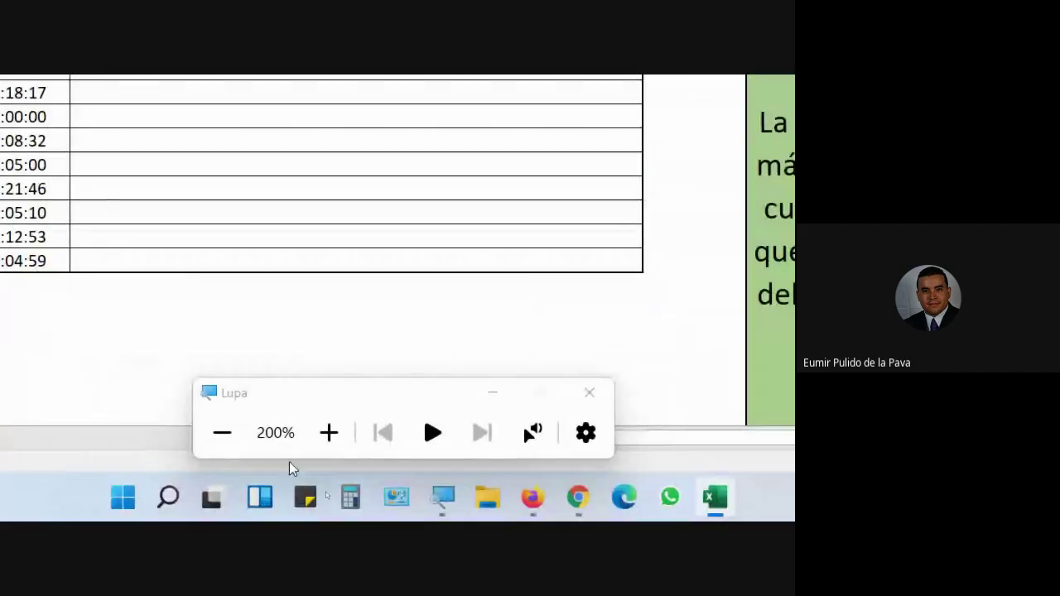
# Step: Restore normal magnification and check the Meet call before returning to the workbook
pyautogui.press('super+Escape')
pyautogui.moveTo(477, 506)
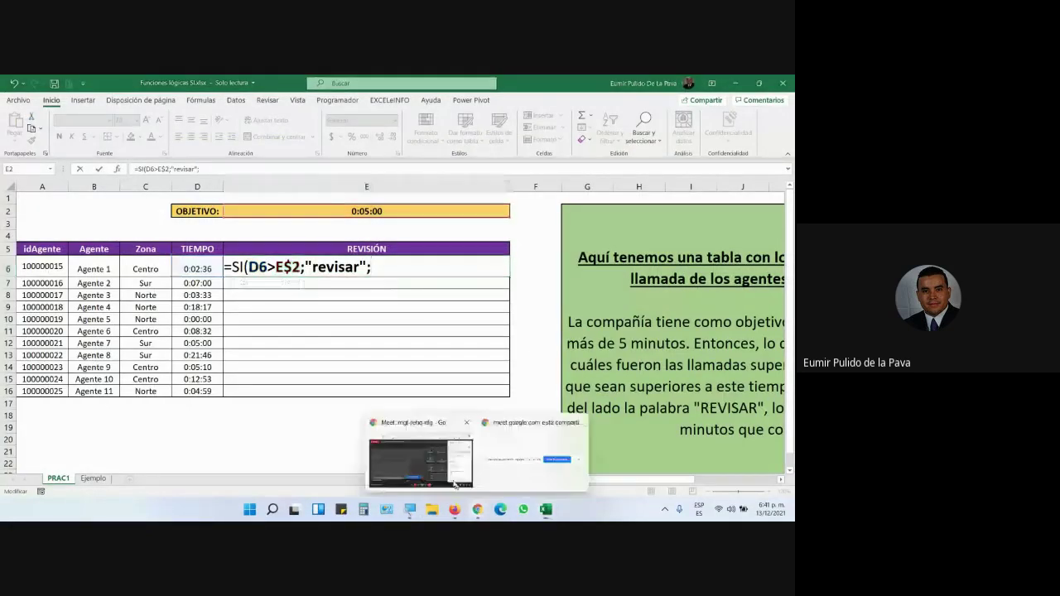
pyautogui.click(439, 447)
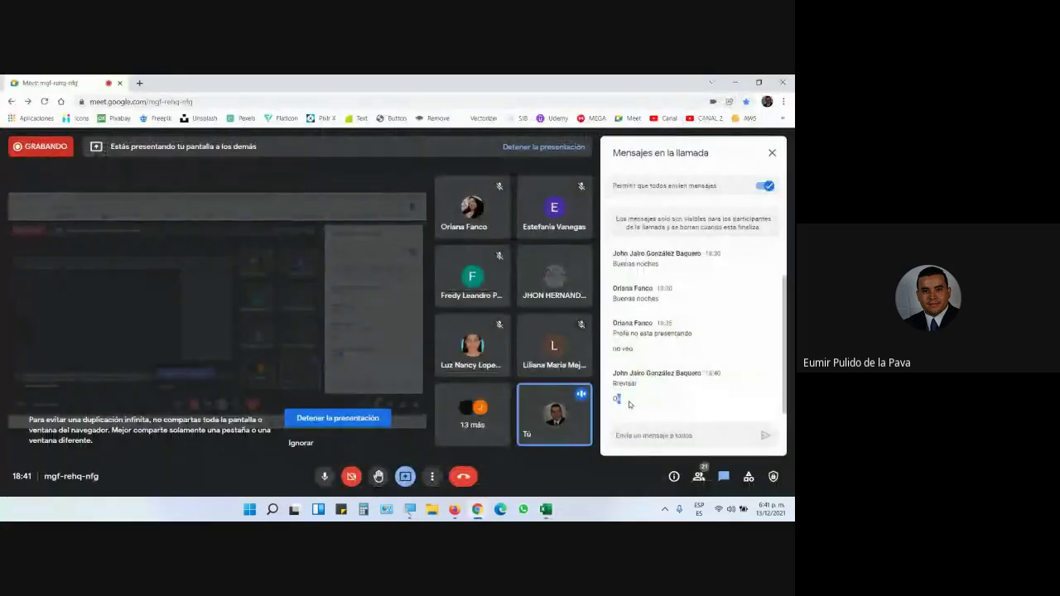
pyautogui.click(546, 509)
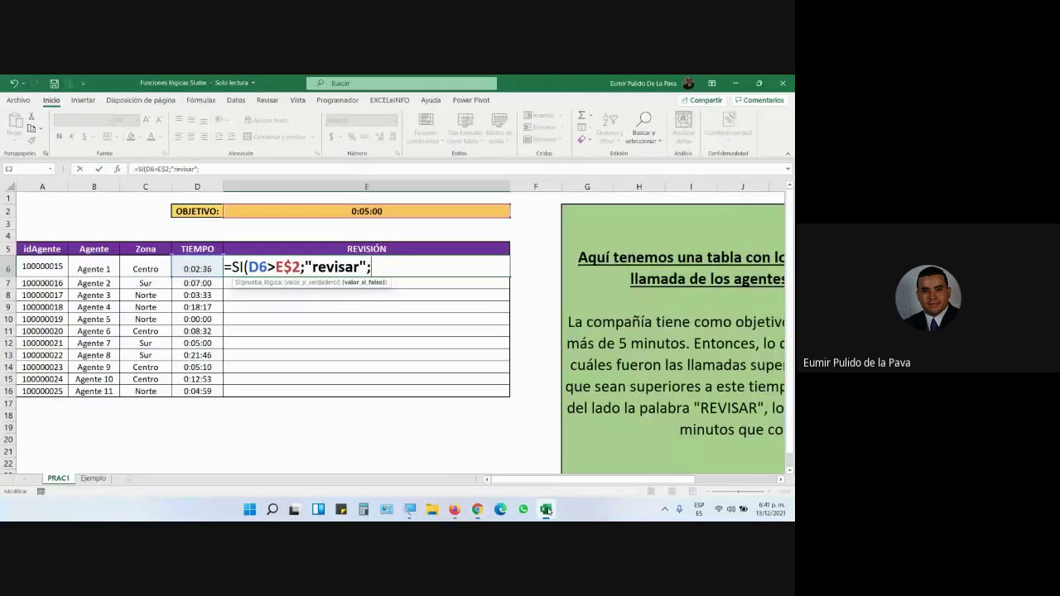
# Step: Finish with "ok") and highlight each part: D6, >, E$2, the test, revisar and ok
pyautogui.write('"ok')
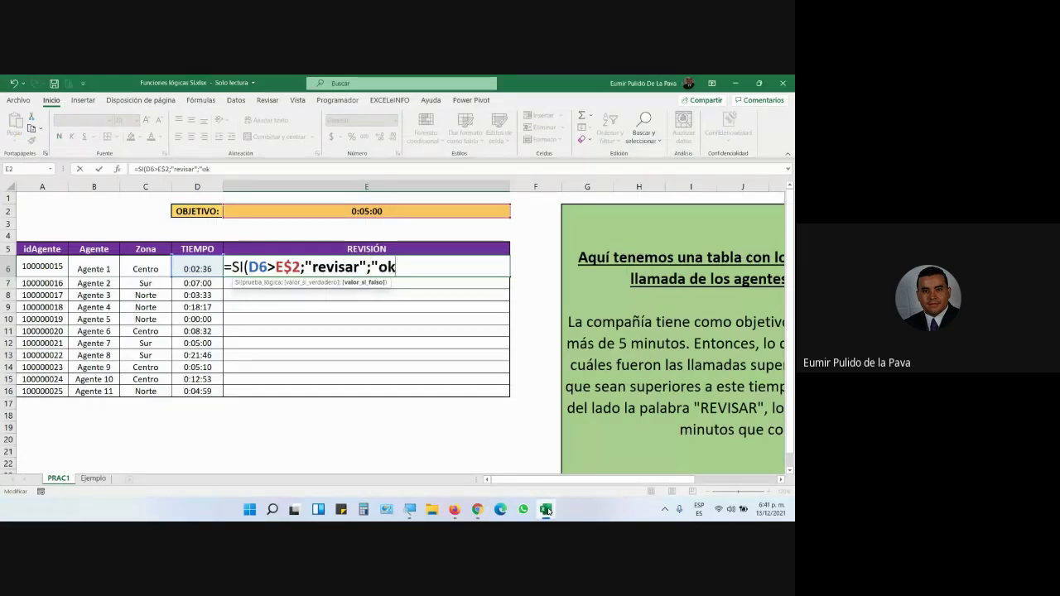
pyautogui.write('")')
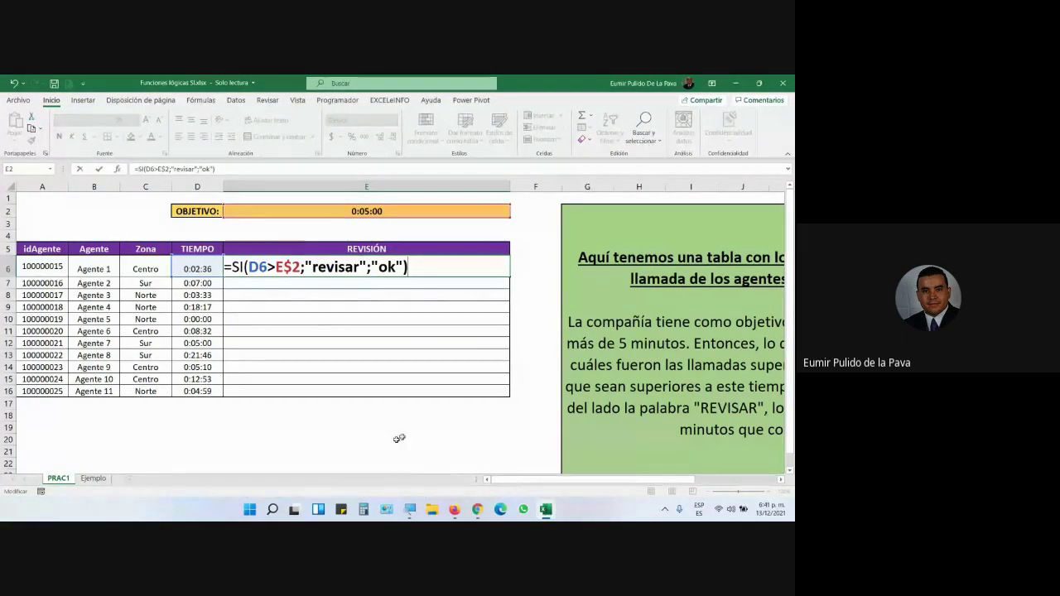
pyautogui.doubleClick(257, 267)
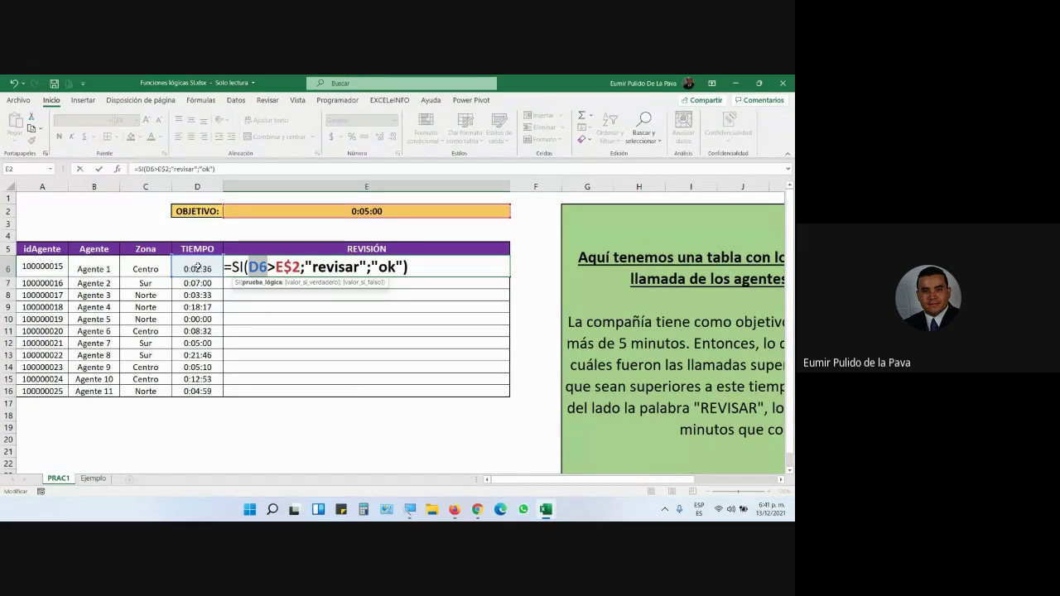
pyautogui.doubleClick(271, 267)
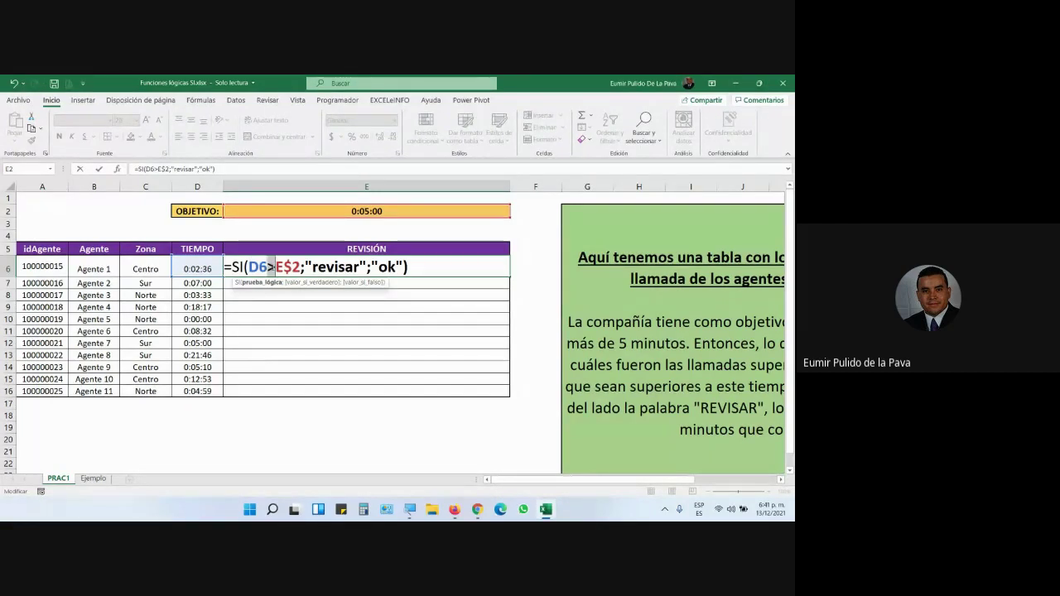
pyautogui.moveTo(276, 267); pyautogui.dragTo(301, 267)
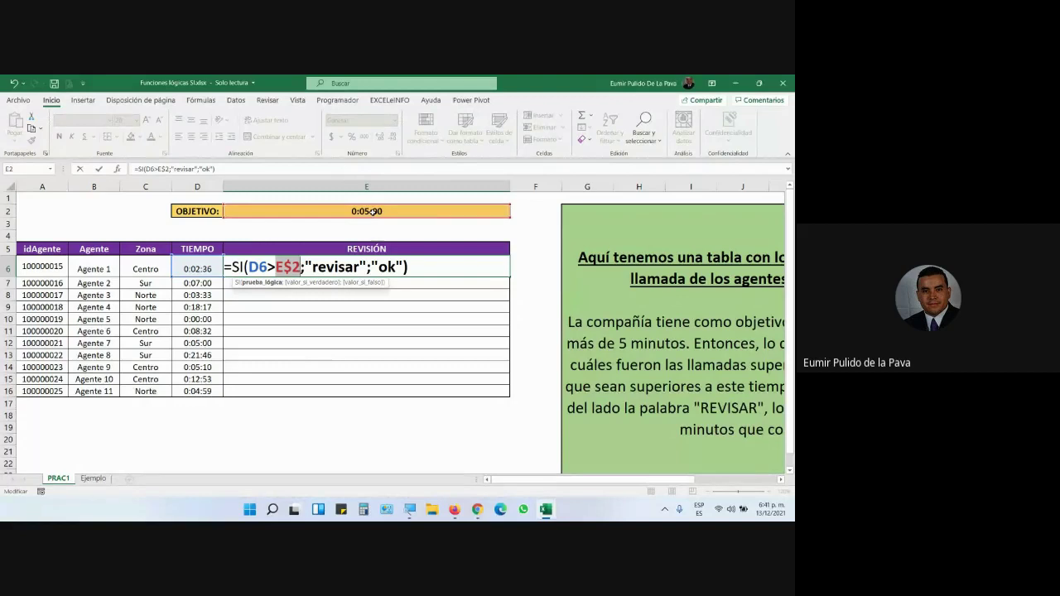
pyautogui.moveTo(248, 266); pyautogui.dragTo(301, 267)
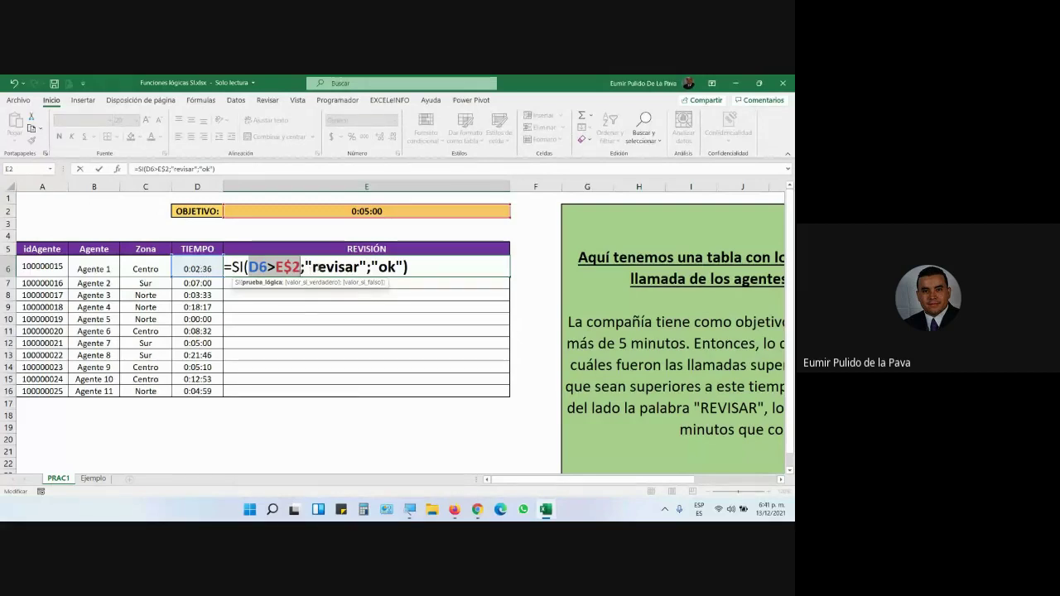
pyautogui.doubleClick(335, 266)
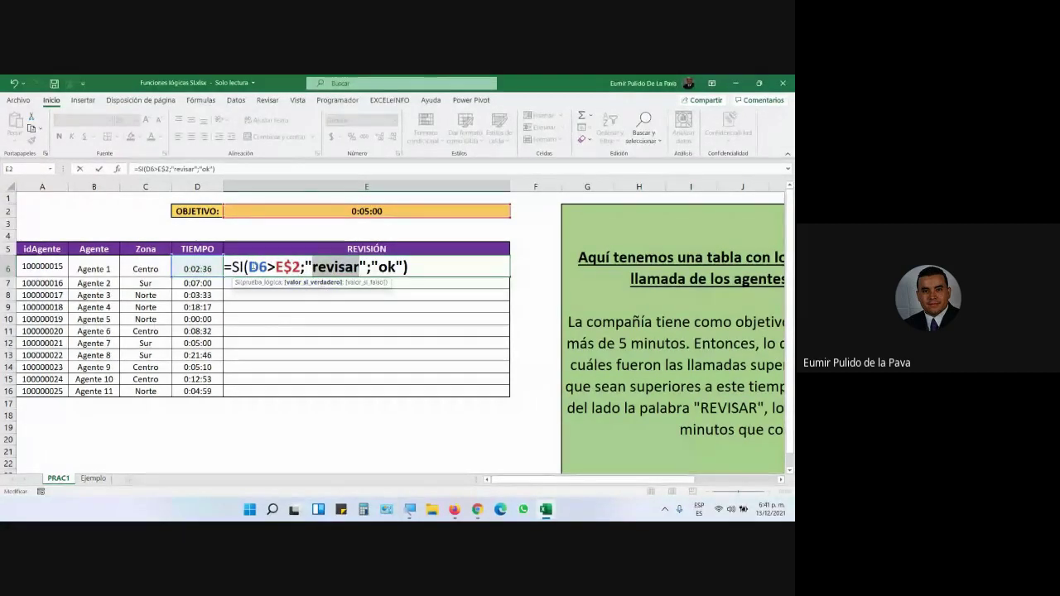
pyautogui.moveTo(249, 267); pyautogui.dragTo(303, 267)
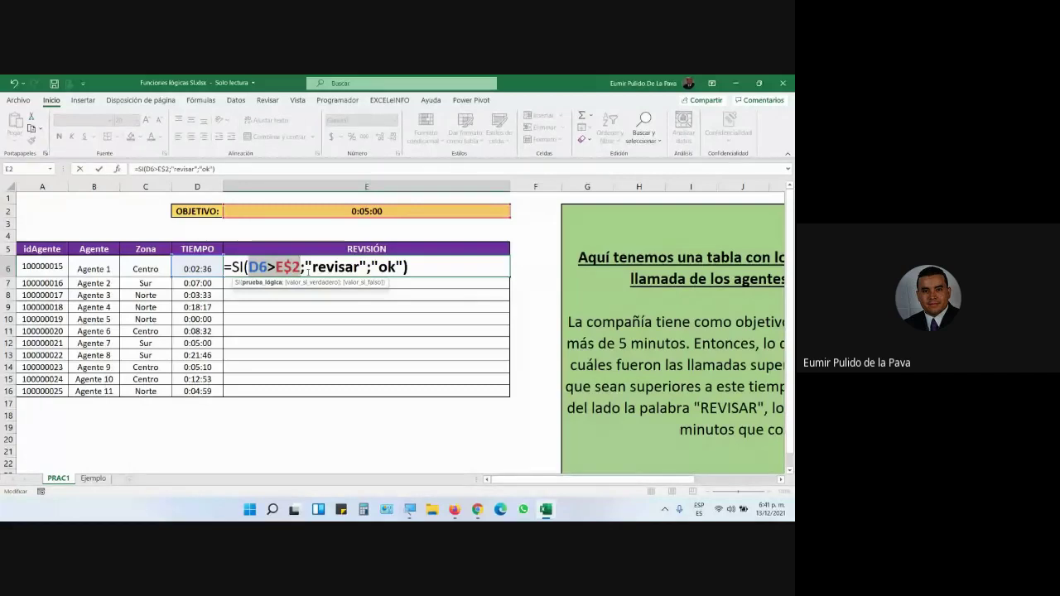
pyautogui.moveTo(378, 267); pyautogui.dragTo(397, 267)
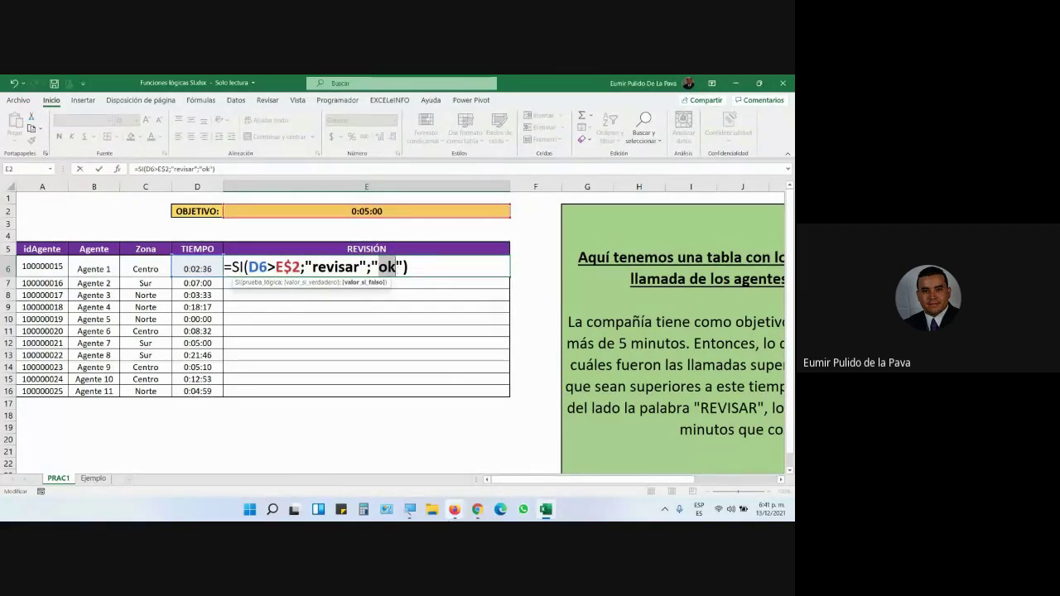
# Step: Admit the waiting person to the Meet call and return to the workbook
pyautogui.click(477, 509)
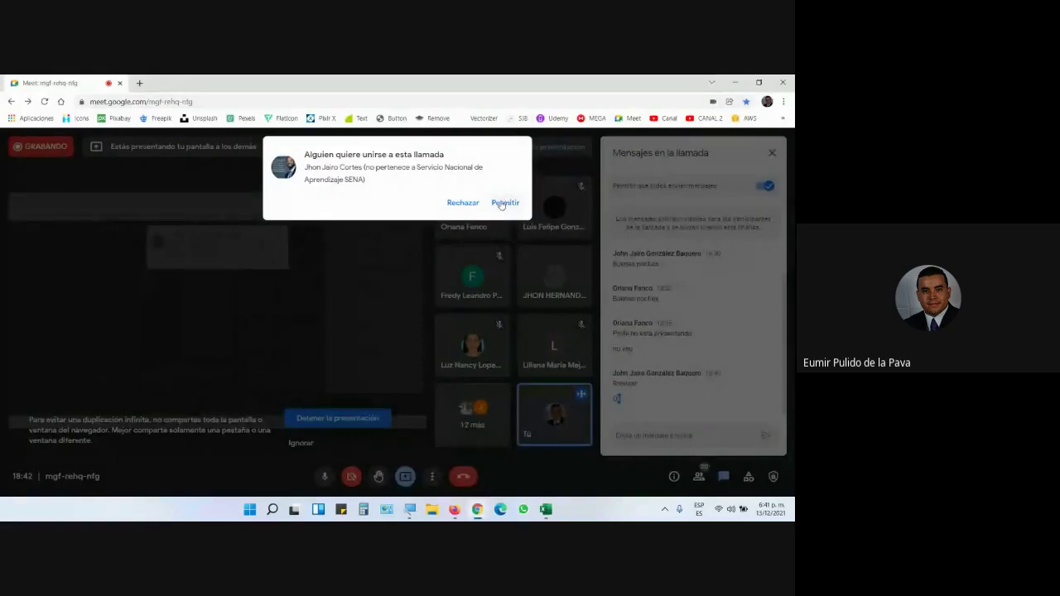
pyautogui.click(501, 203)
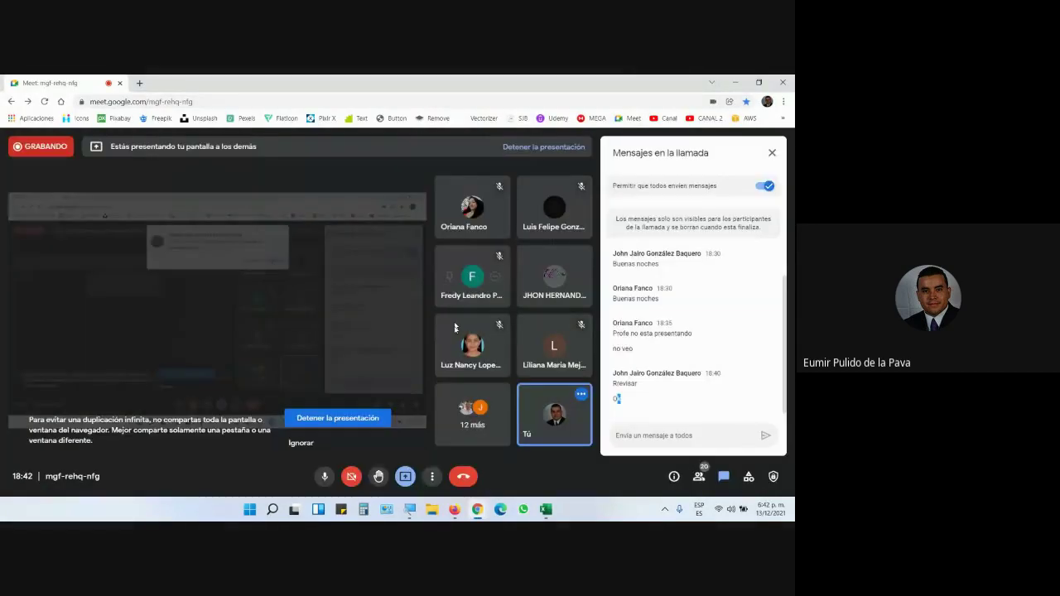
pyautogui.click(544, 515)
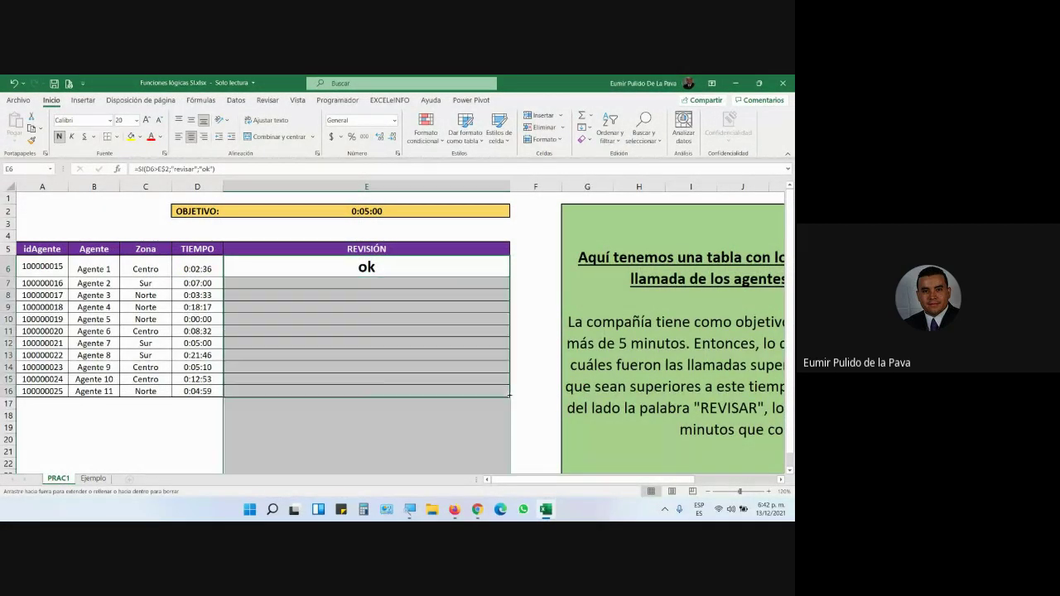
# Step: Fill the E6 revisar/ok formula down the REVISIÓN column to E16
pyautogui.moveTo(511, 279); pyautogui.dragTo(511, 391)
pyautogui.scroll(-2, 514, 374)
pyautogui.scroll(1, 514, 374)
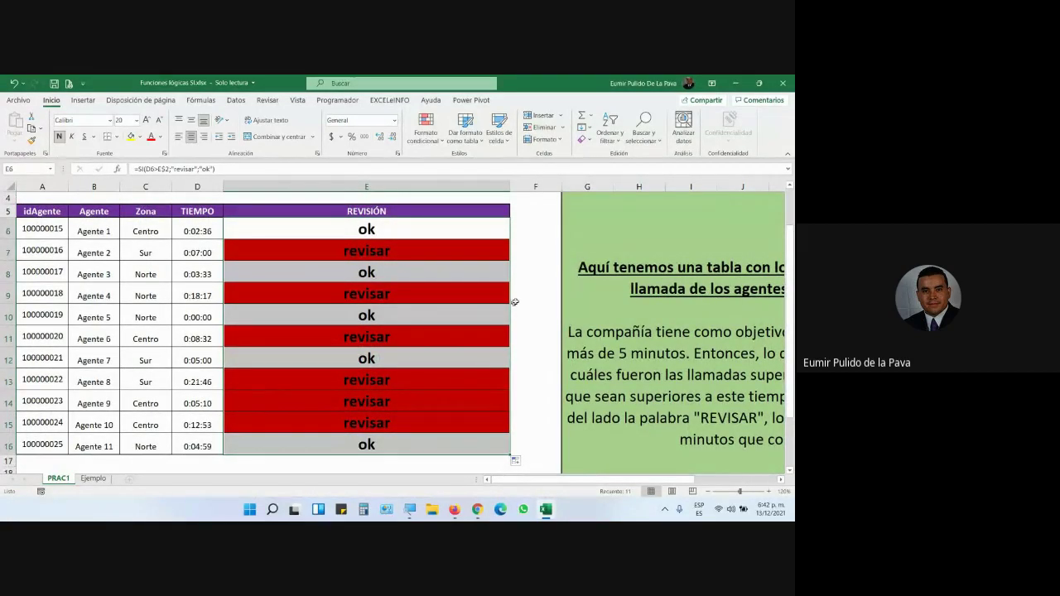
# Step: Delete the REVISAR conditional formatting rule in the rules manager and check E13's formula
pyautogui.click(422, 133)
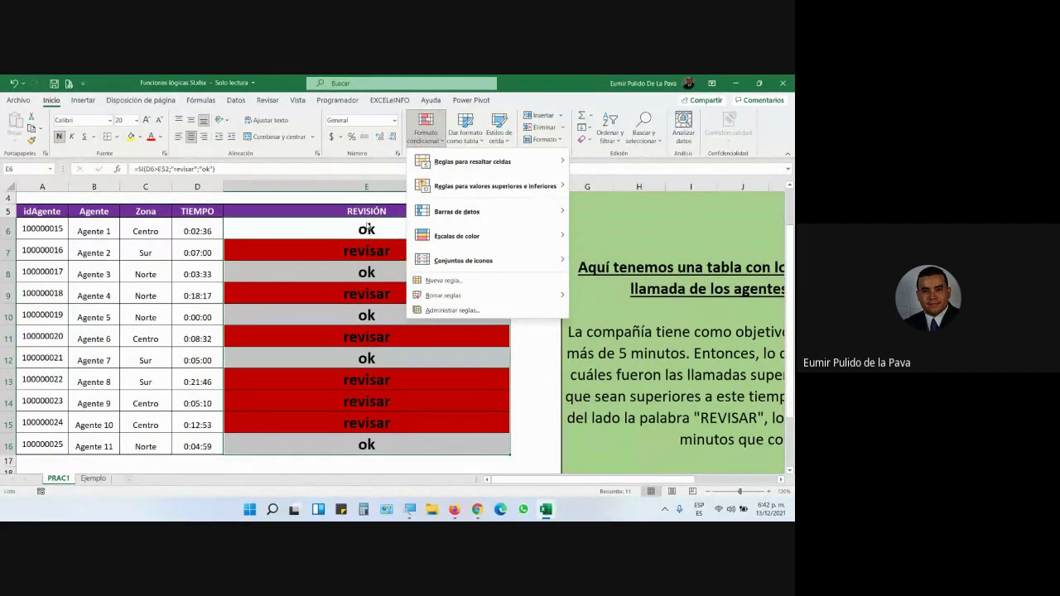
pyautogui.click(447, 310)
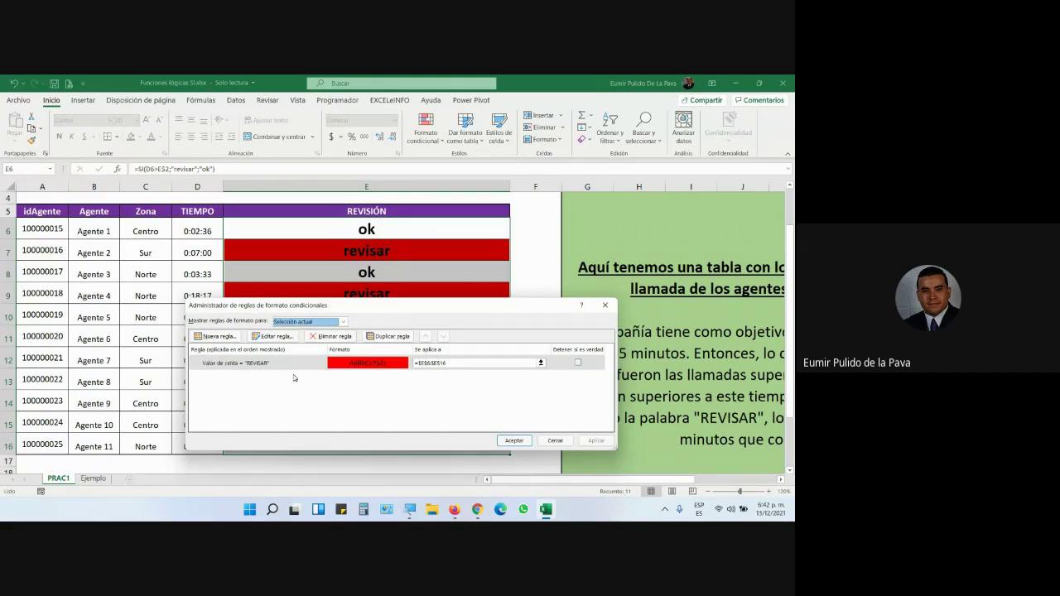
pyautogui.click(330, 336)
pyautogui.click(508, 438)
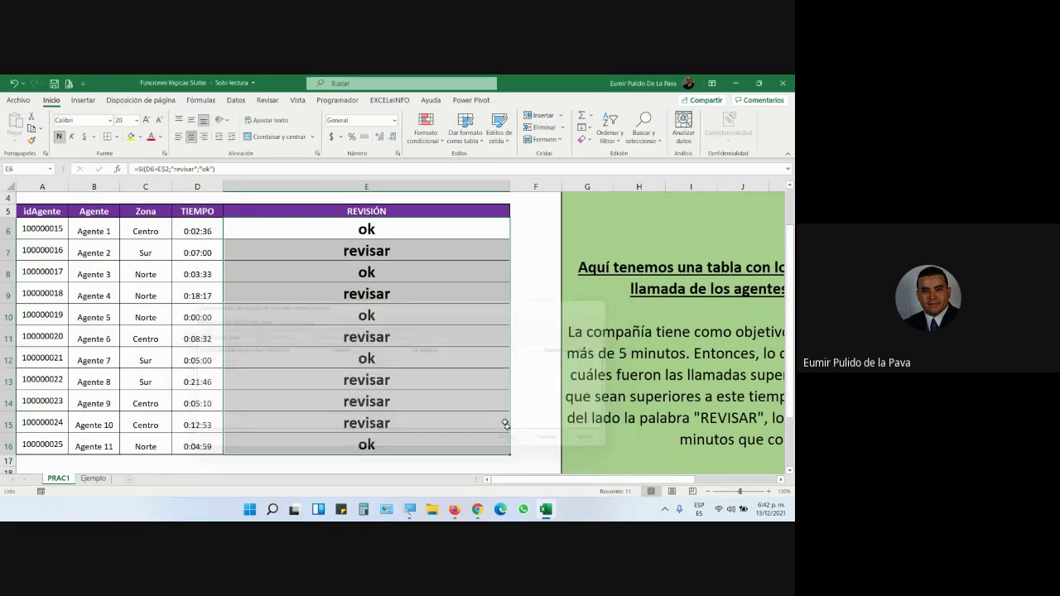
pyautogui.click(501, 375)
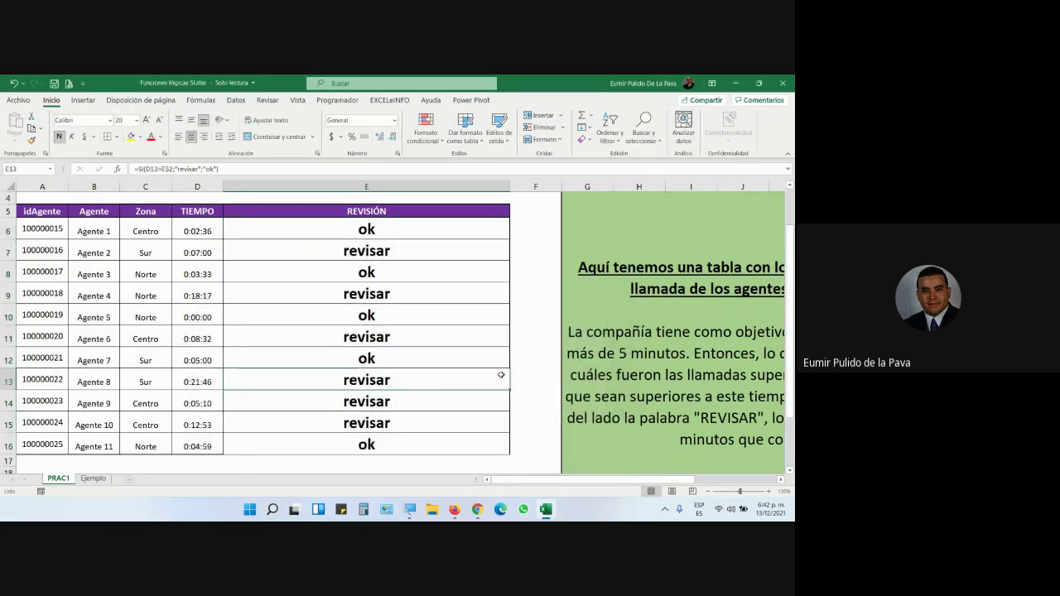
pyautogui.click(412, 511)
pyautogui.click(351, 476)
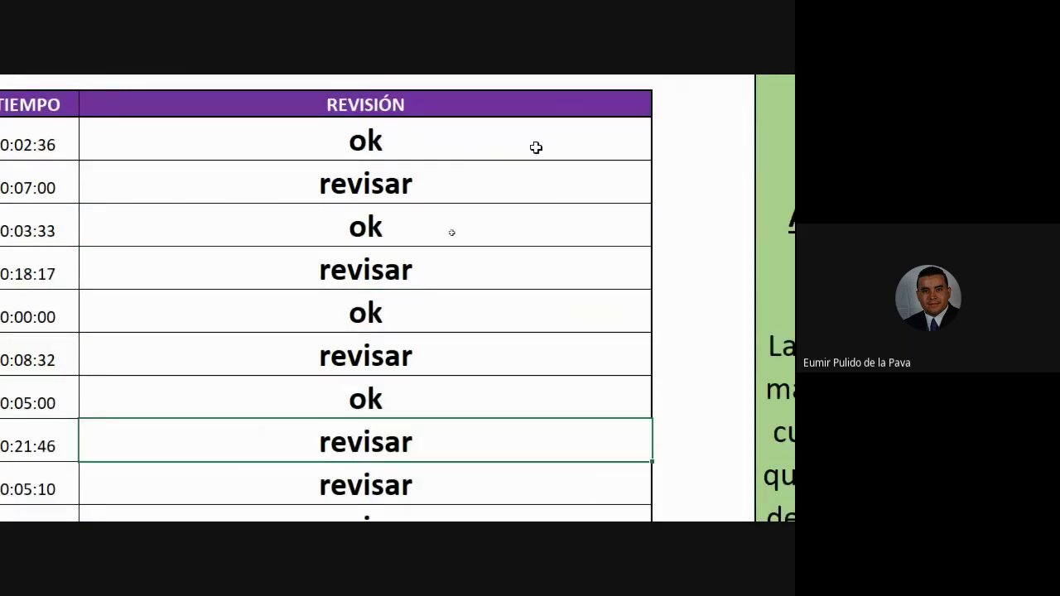
pyautogui.doubleClick(535, 146)
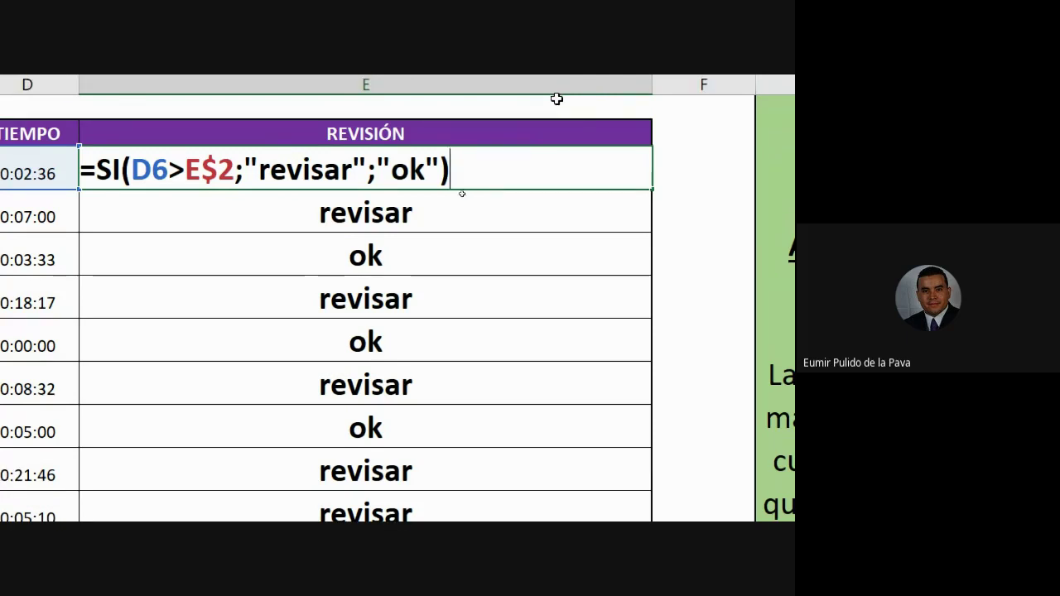
pyautogui.click(448, 496)
pyautogui.click(232, 435)
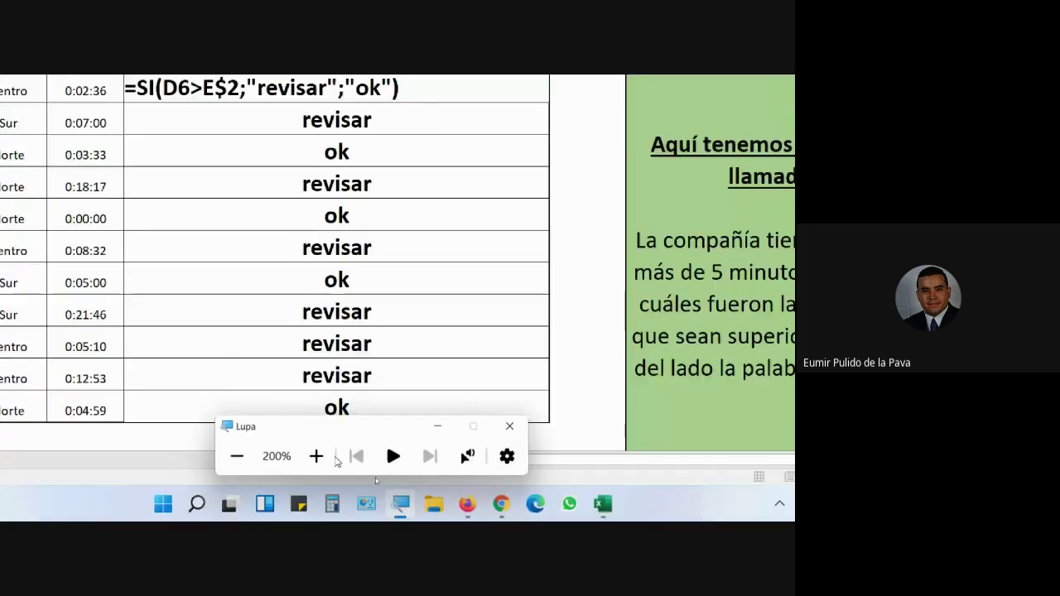
pyautogui.click(477, 509)
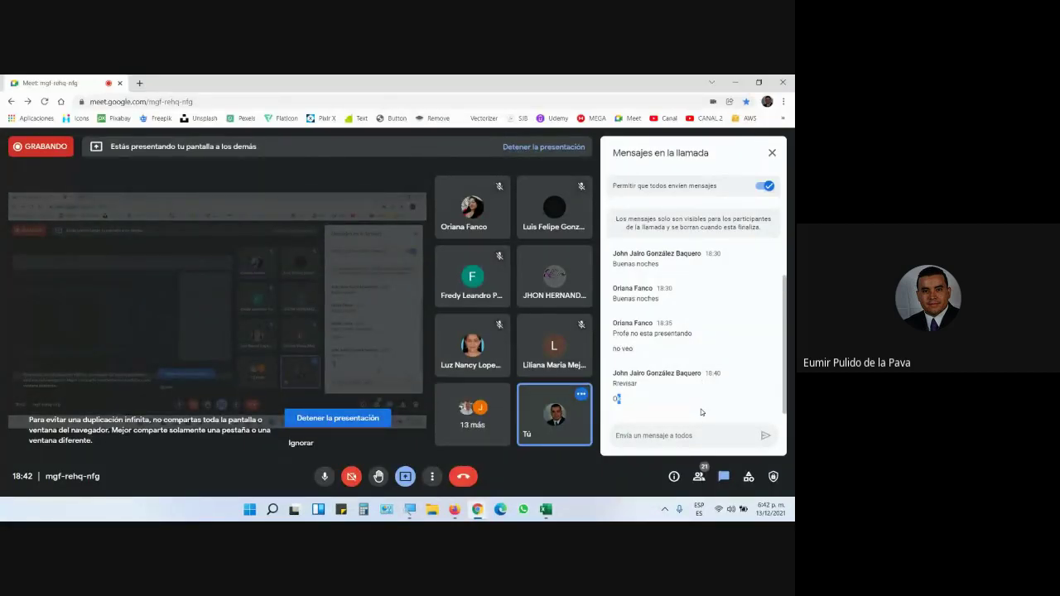
pyautogui.click(546, 510)
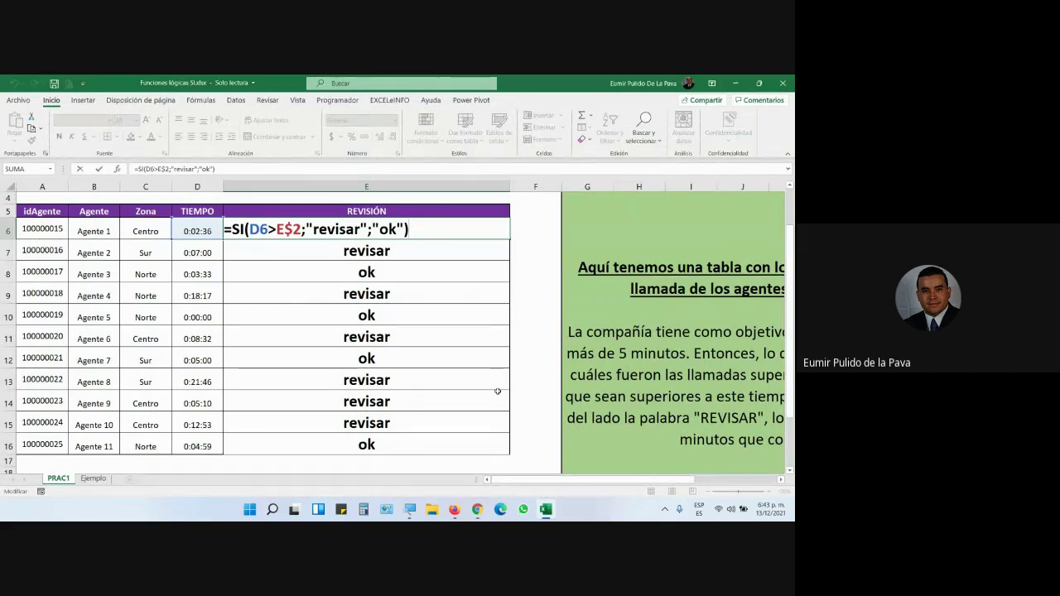
pyautogui.press('Return')
pyautogui.hotkey('alt', 'Tab')
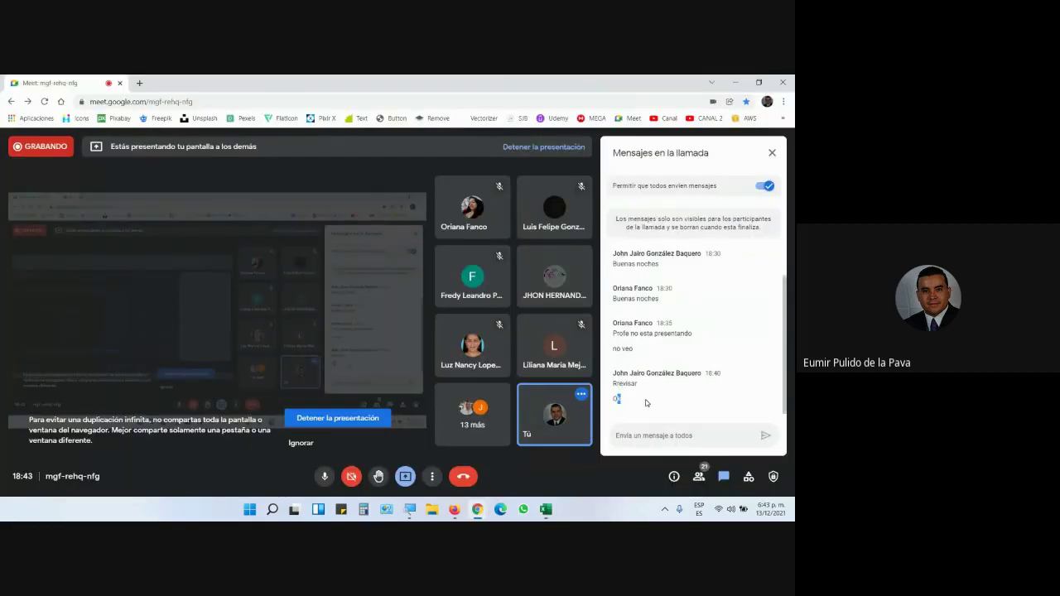
pyautogui.hotkey('alt', 'Tab')
pyautogui.click(451, 228)
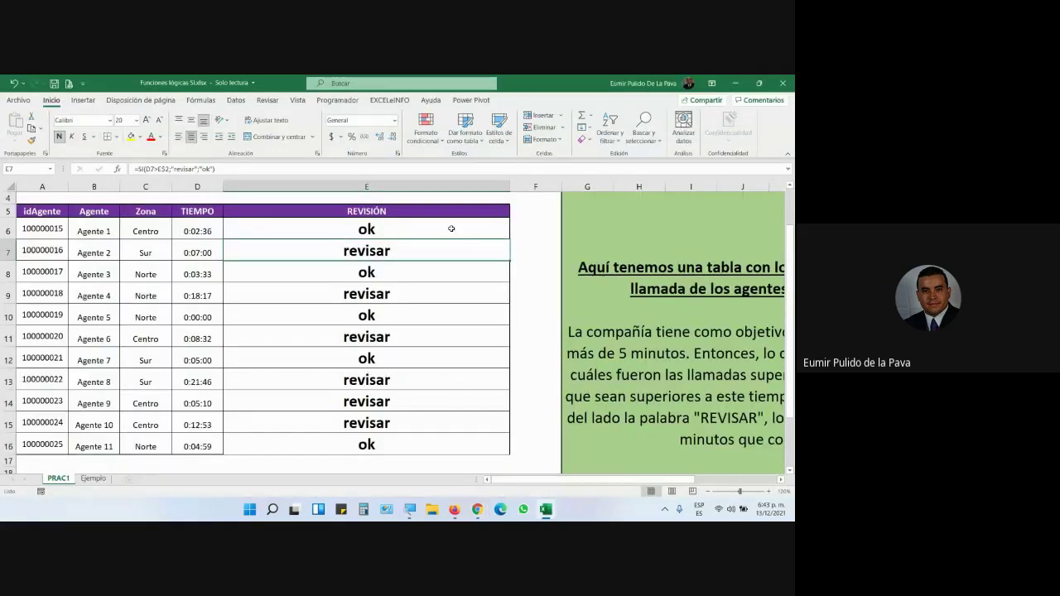
pyautogui.doubleClick(451, 229)
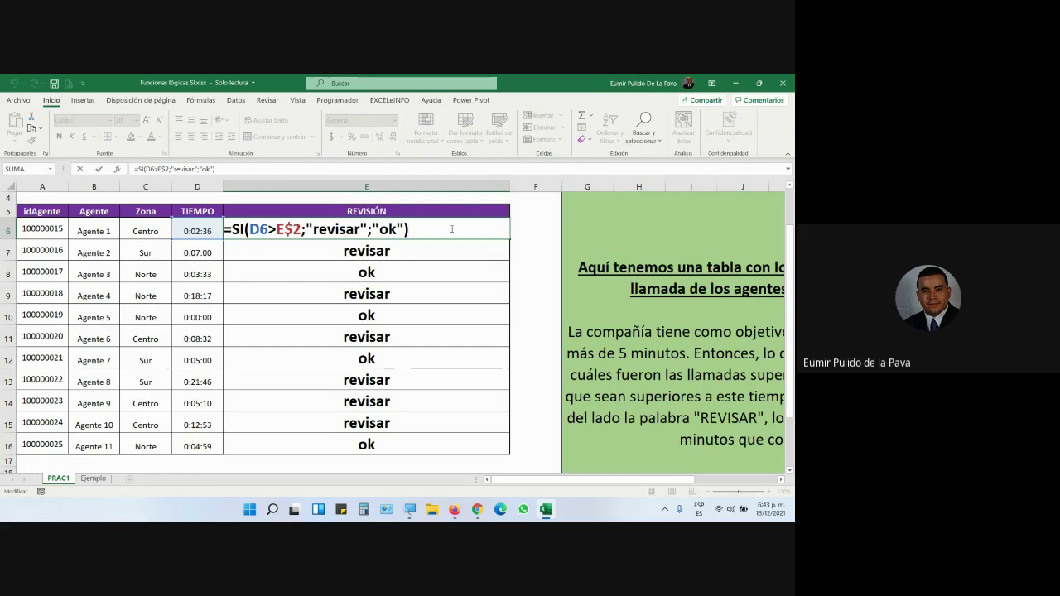
pyautogui.hotkey('alt', 'Tab')
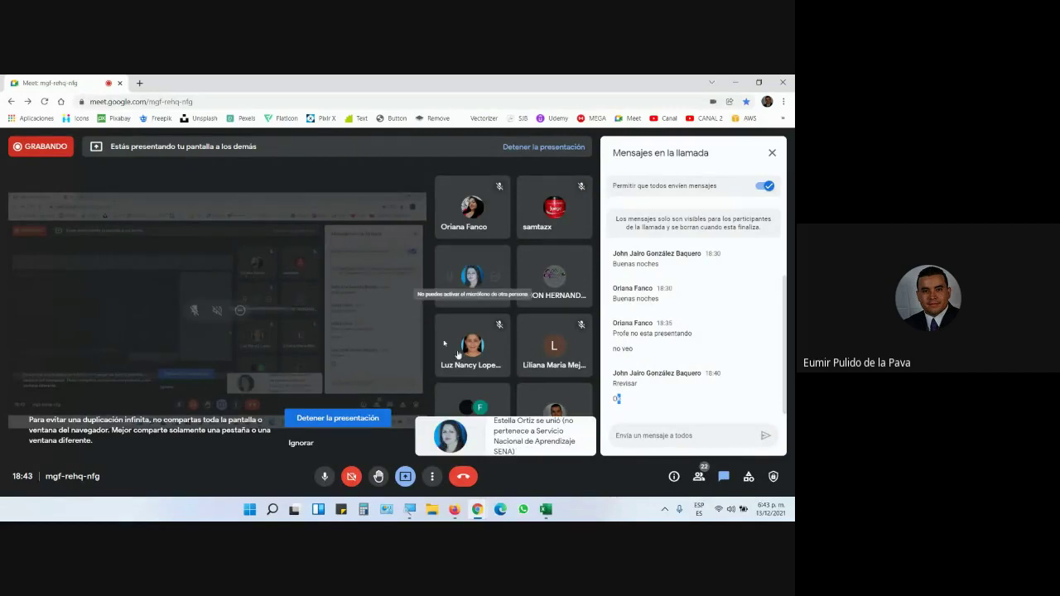
pyautogui.click(546, 509)
# Step: In the Firefox course PDF, scroll to item 2) 'La Función Y' and mark the word Y
pyautogui.moveTo(454, 509)
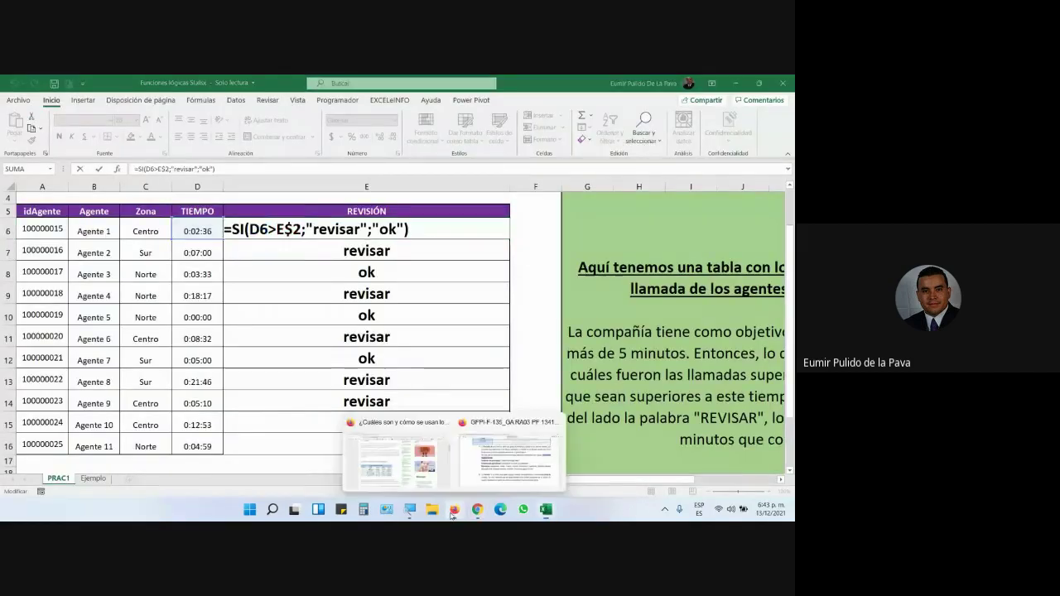
pyautogui.click(513, 468)
pyautogui.scroll(-3, 450, 352)
pyautogui.scroll(-1, 448, 351)
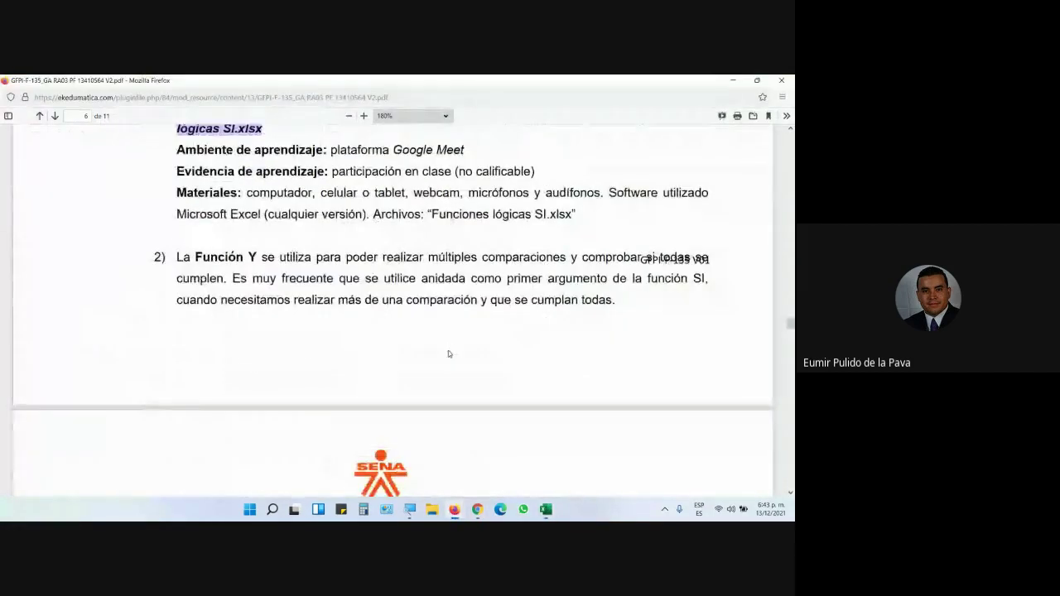
pyautogui.scroll(-2, 448, 350)
pyautogui.moveTo(167, 154); pyautogui.dragTo(254, 157)
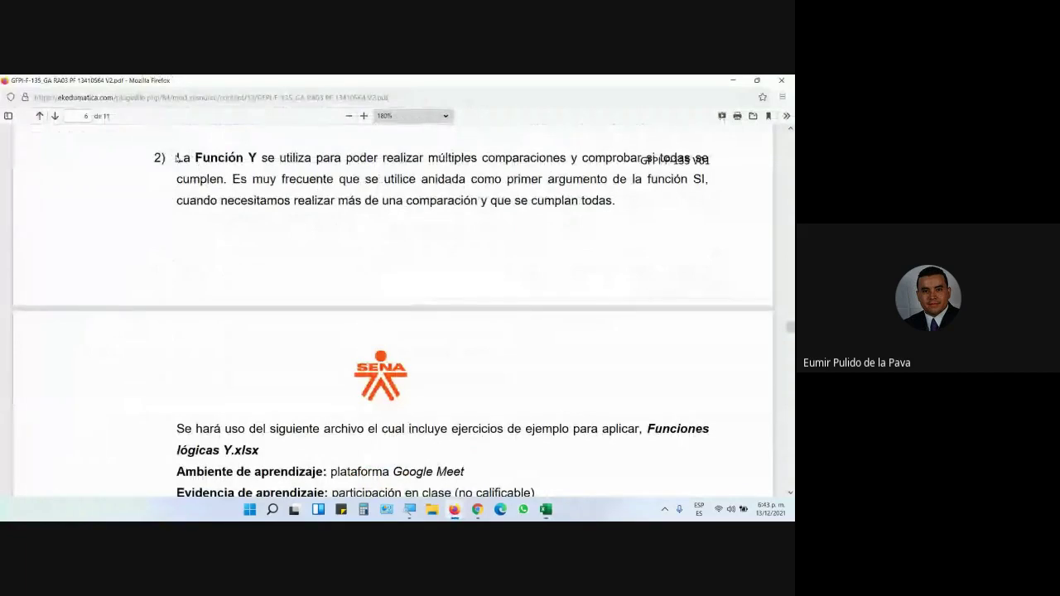
pyautogui.doubleClick(251, 158)
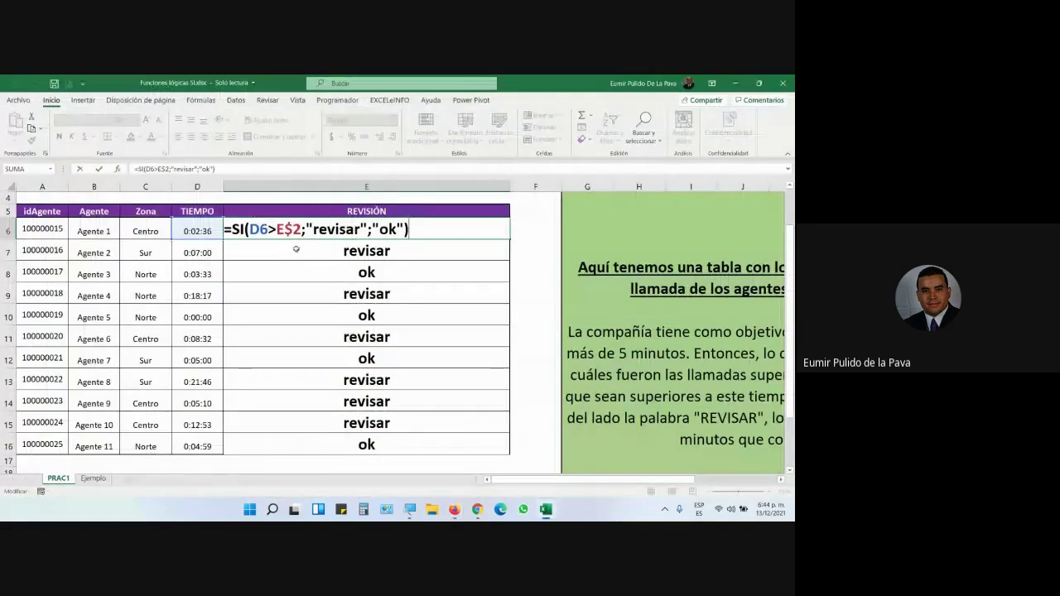
# Step: Admit the waiting participant into the Meet call and highlight the latest chat message
pyautogui.moveTo(466, 503)
pyautogui.click(421, 456)
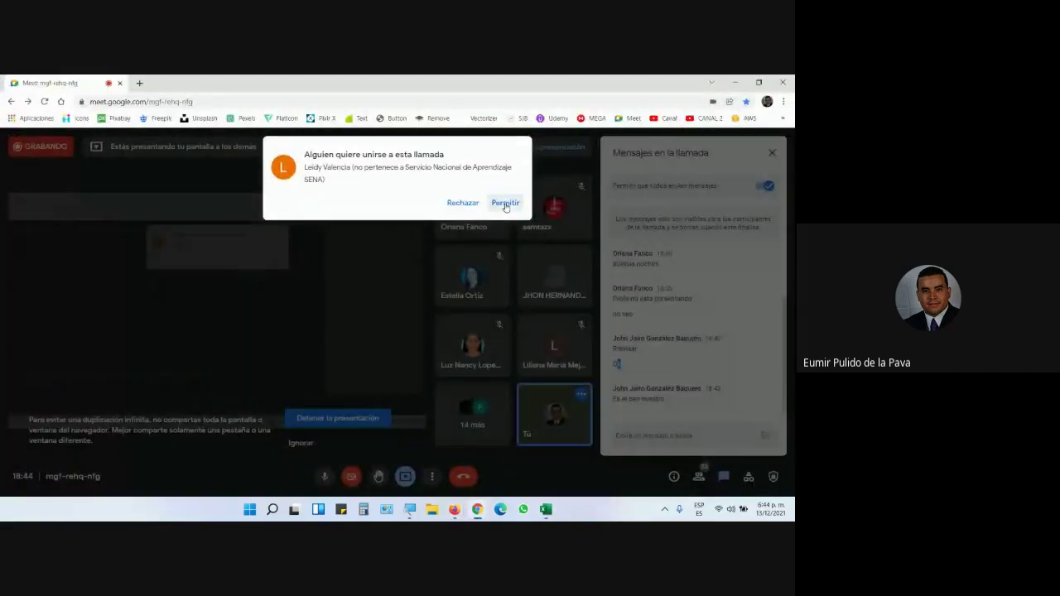
pyautogui.click(504, 204)
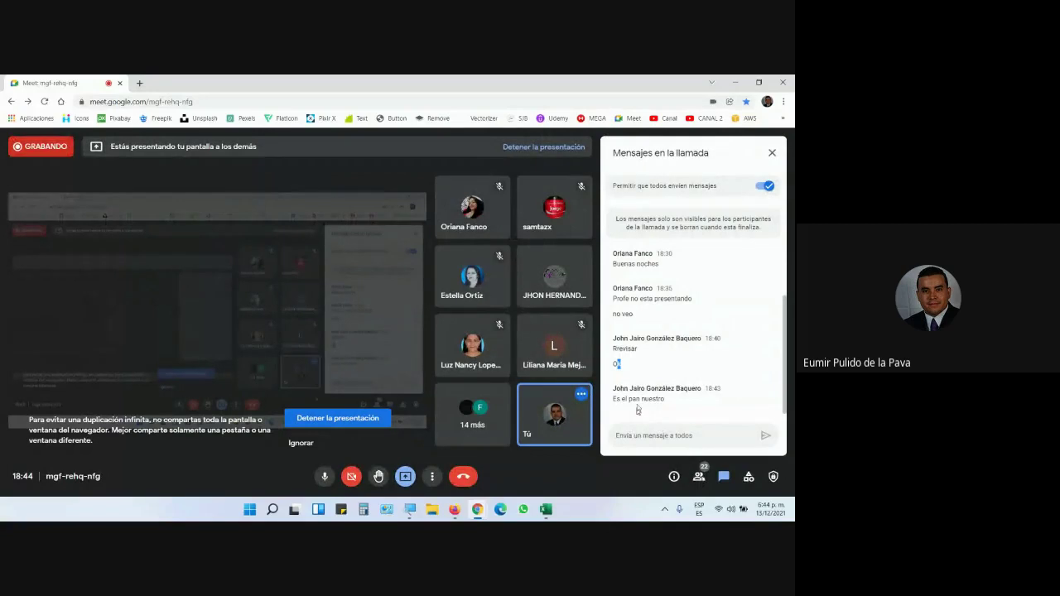
pyautogui.moveTo(612, 388); pyautogui.dragTo(667, 403)
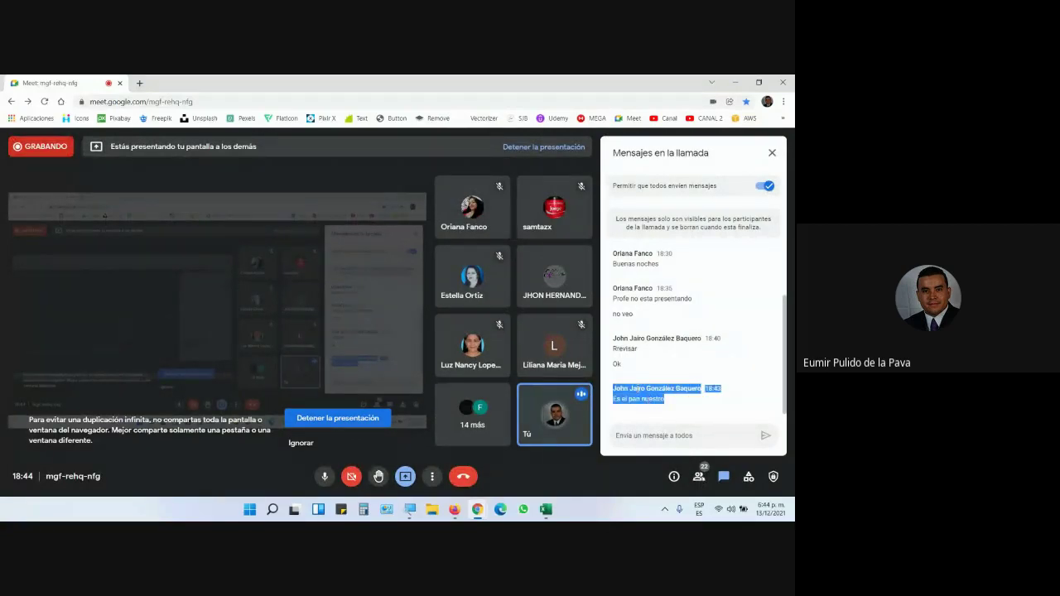
pyautogui.click(637, 389)
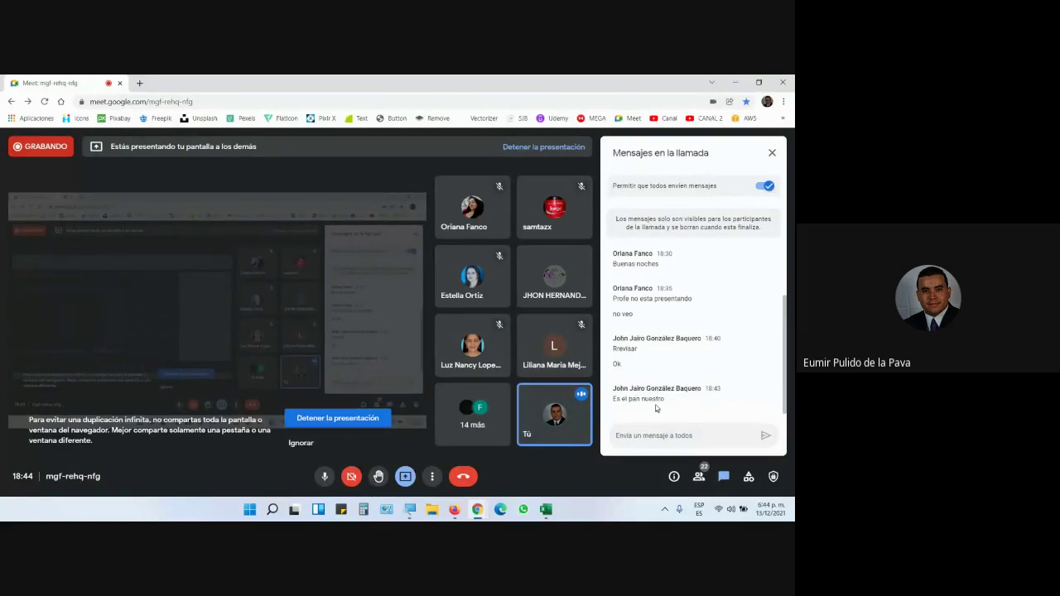
# Step: Go back to the spreadsheet, then bring the course PDF to the front
pyautogui.moveTo(546, 510)
pyautogui.click(546, 479)
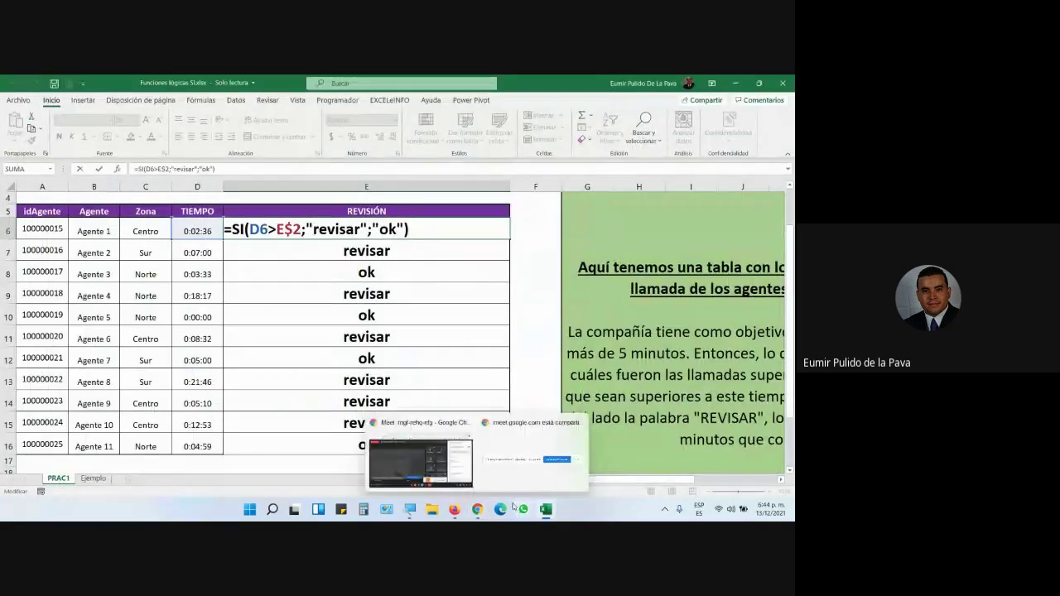
pyautogui.moveTo(454, 509)
pyautogui.click(527, 422)
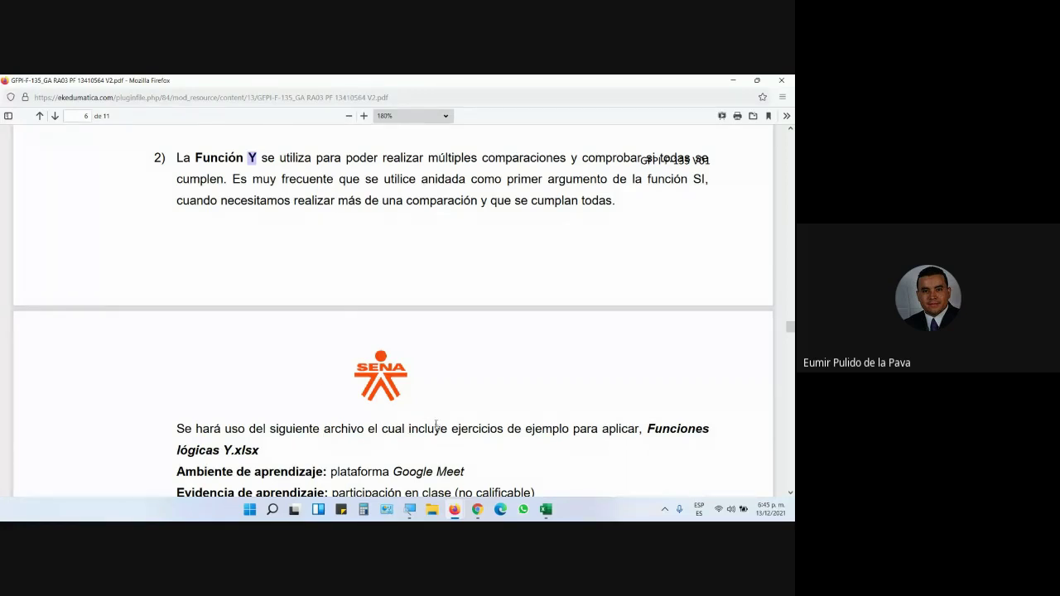
# Step: Close the comparison operators and image search tabs, then open Funciones lógicas Y.xlsx in Excel
pyautogui.scroll(-1, 464, 340)
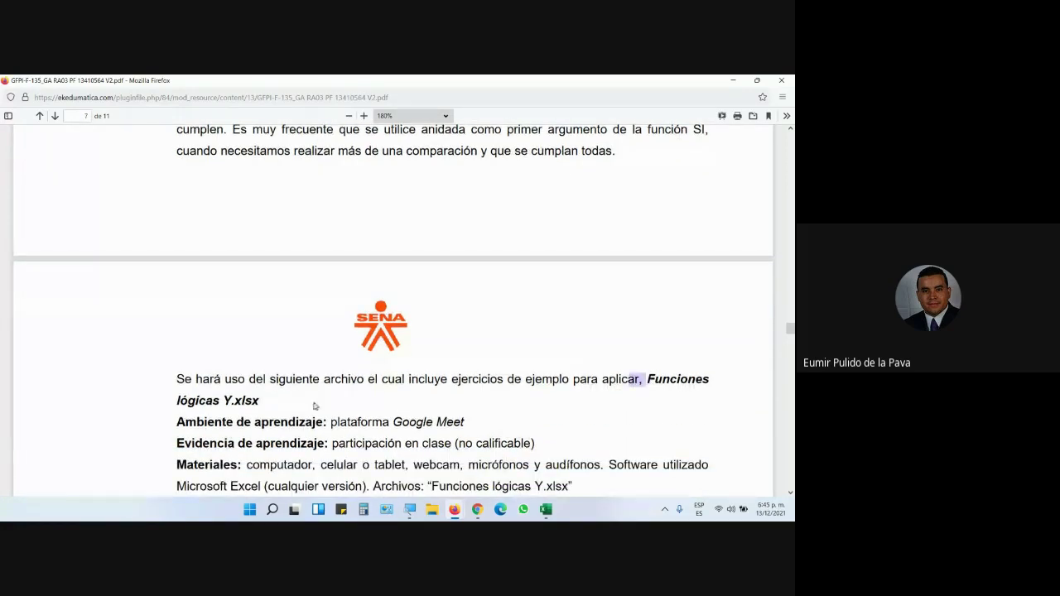
pyautogui.moveTo(648, 379); pyautogui.dragTo(260, 403)
pyautogui.moveTo(461, 515)
pyautogui.click(396, 451)
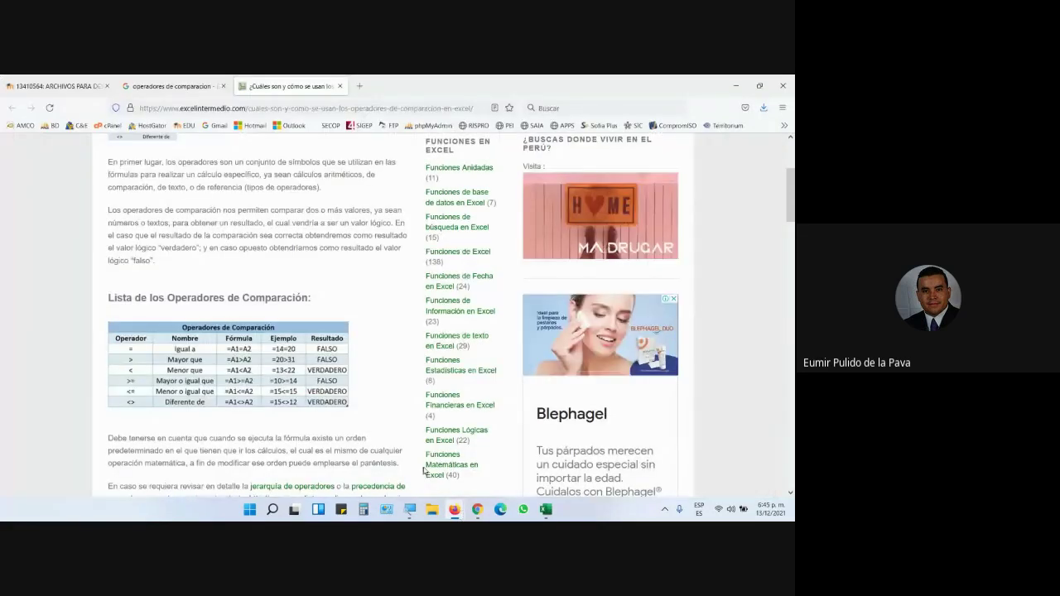
pyautogui.click(338, 87)
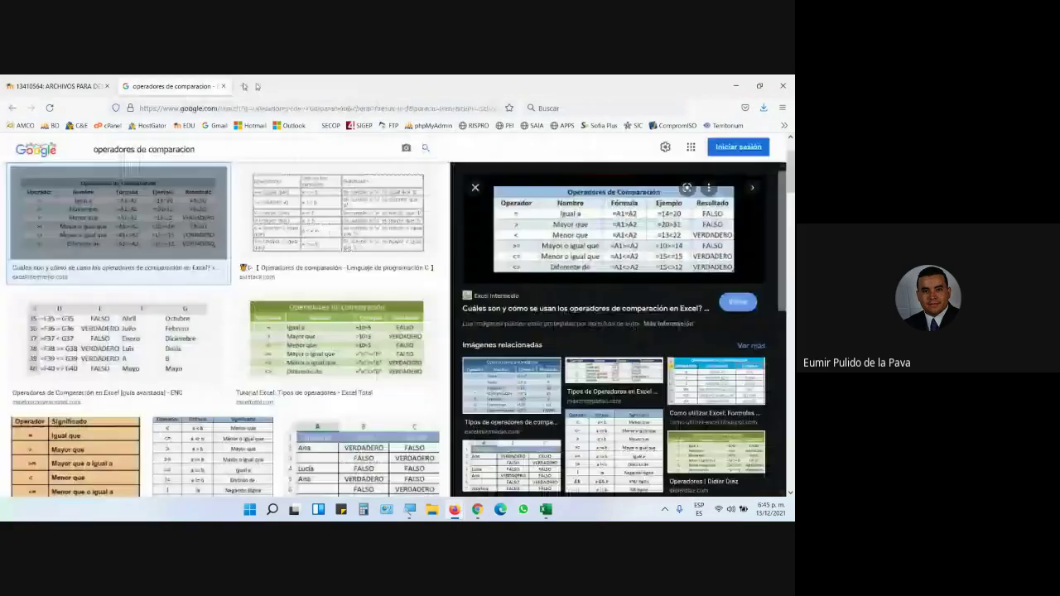
pyautogui.click(223, 86)
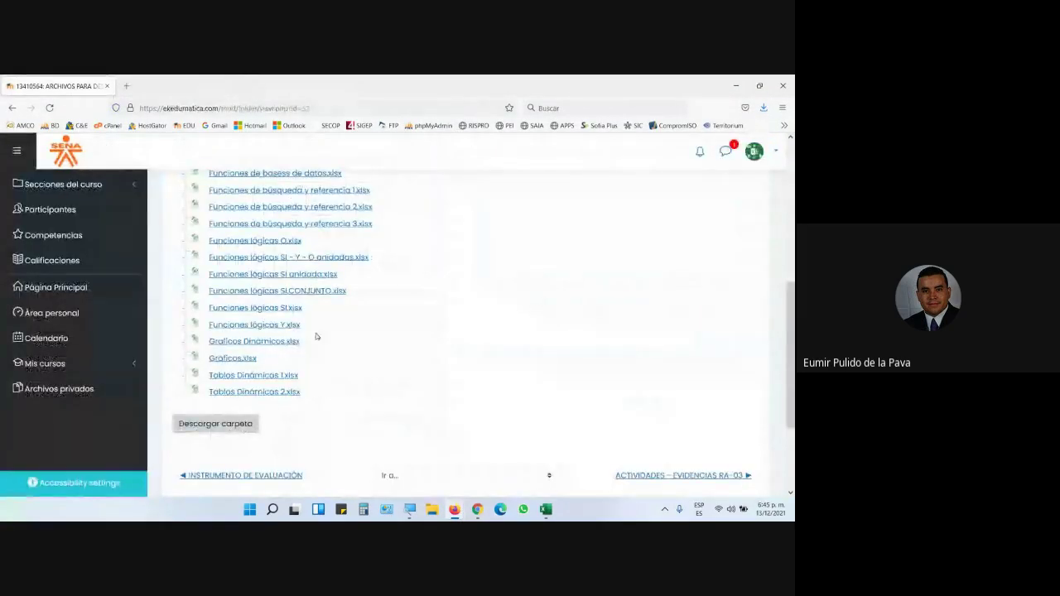
pyautogui.click(266, 328)
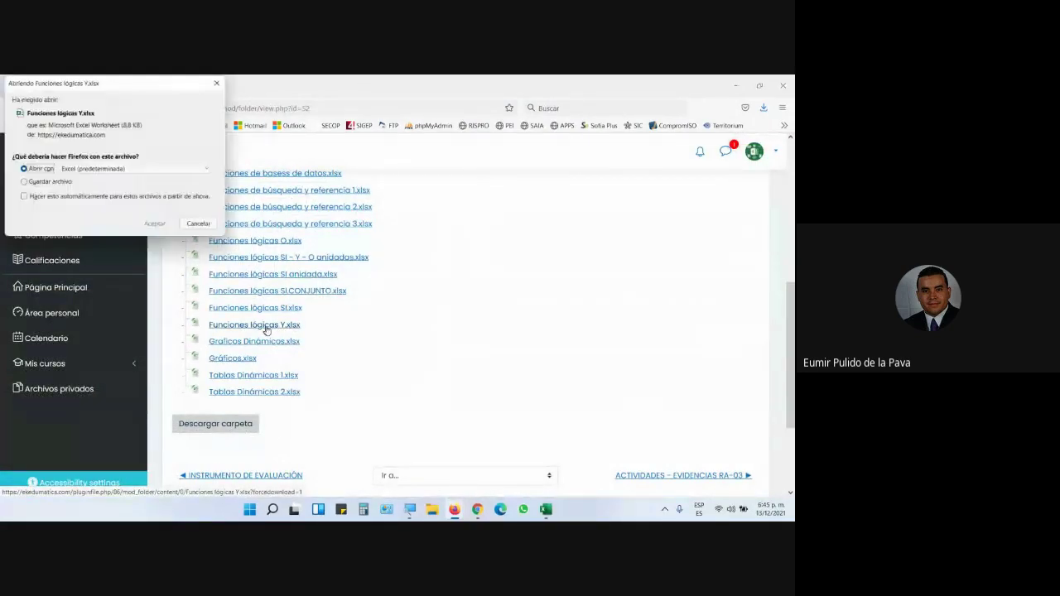
pyautogui.click(151, 225)
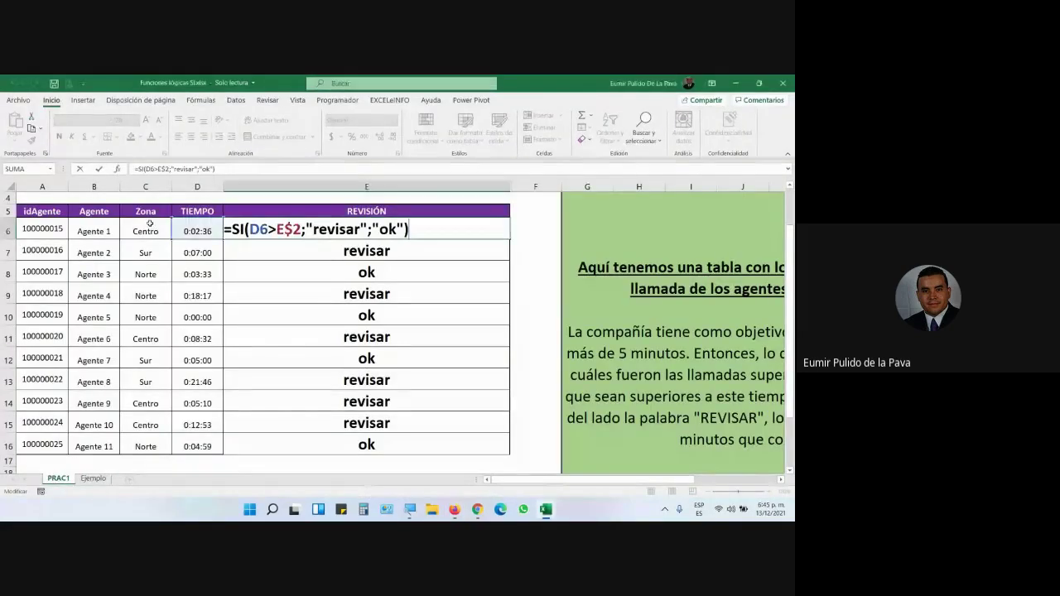
# Step: Leave the previous formula, zoom the sheet to 130% and highlight part of the green policy note
pyautogui.press('Escape')
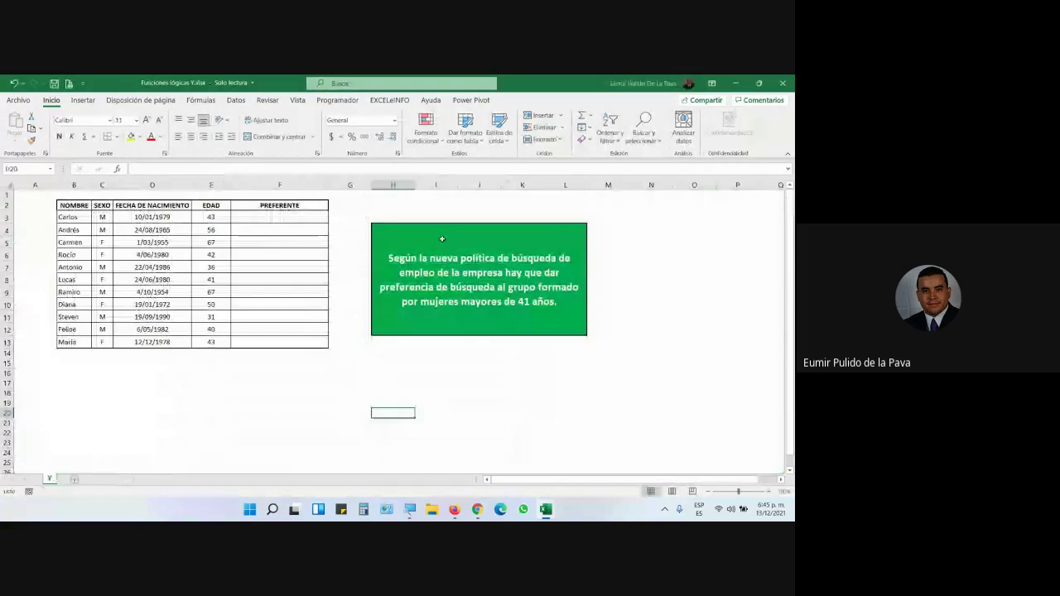
pyautogui.click(768, 492)
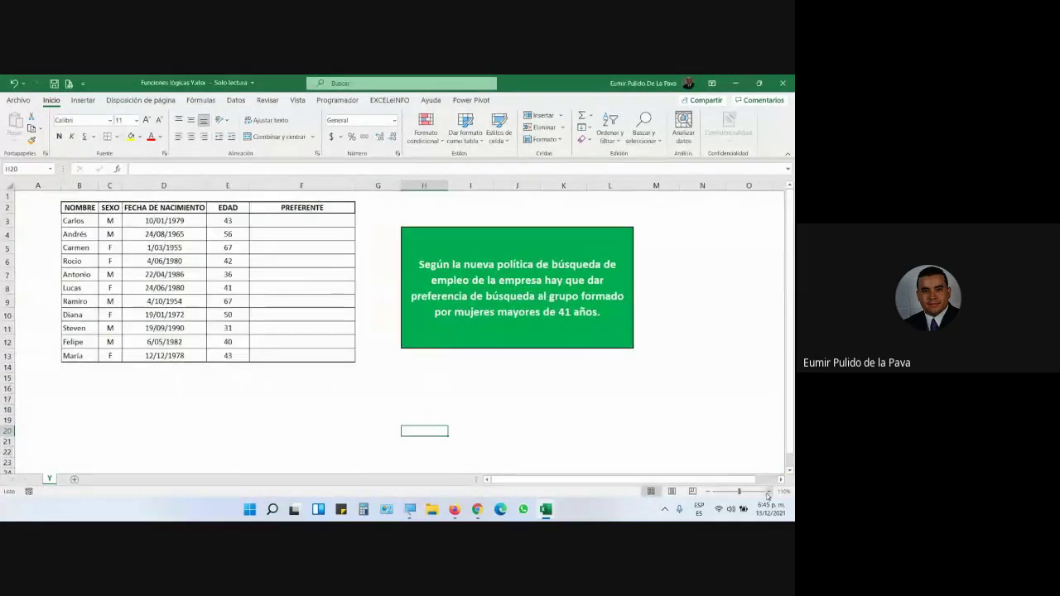
pyautogui.click(768, 492)
pyautogui.click(767, 491)
pyautogui.click(621, 305)
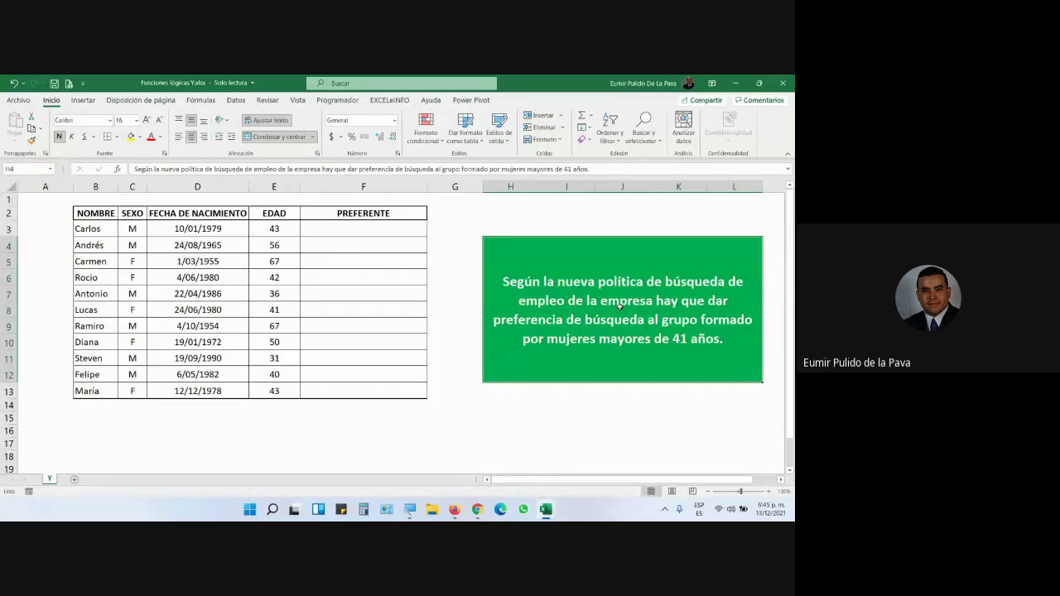
pyautogui.doubleClick(555, 336)
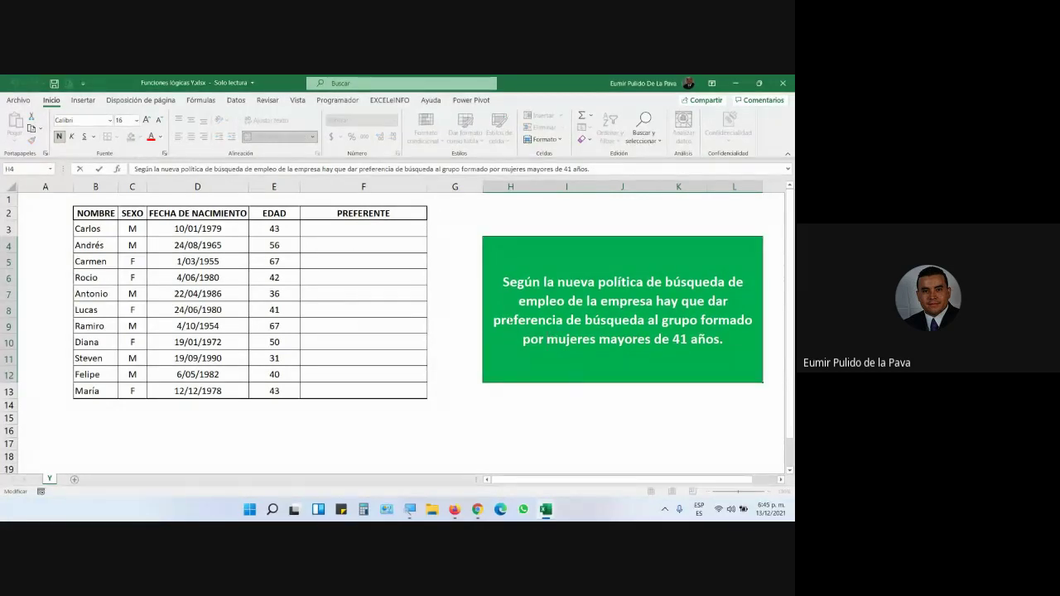
pyautogui.moveTo(507, 321)
pyautogui.mouseDown()
pyautogui.moveTo(639, 325)
pyautogui.moveTo(592, 340)
pyautogui.moveTo(740, 352)
pyautogui.mouseUp()
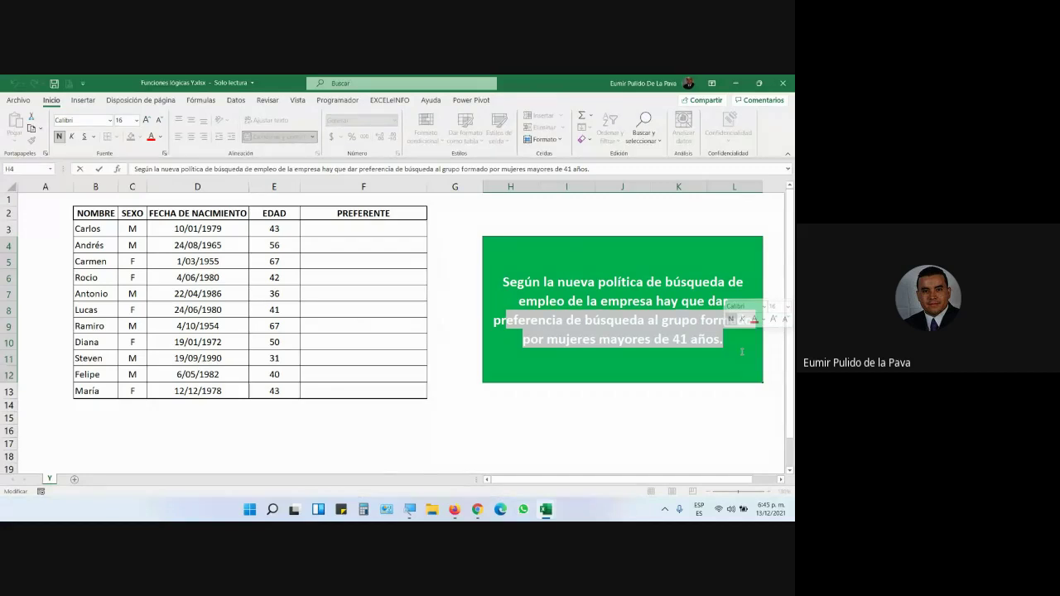
# Step: Raise F3:F13 to 22-point text, widen column F and fit column E to EDAD
pyautogui.click(385, 235)
pyautogui.moveTo(386, 234); pyautogui.dragTo(364, 391)
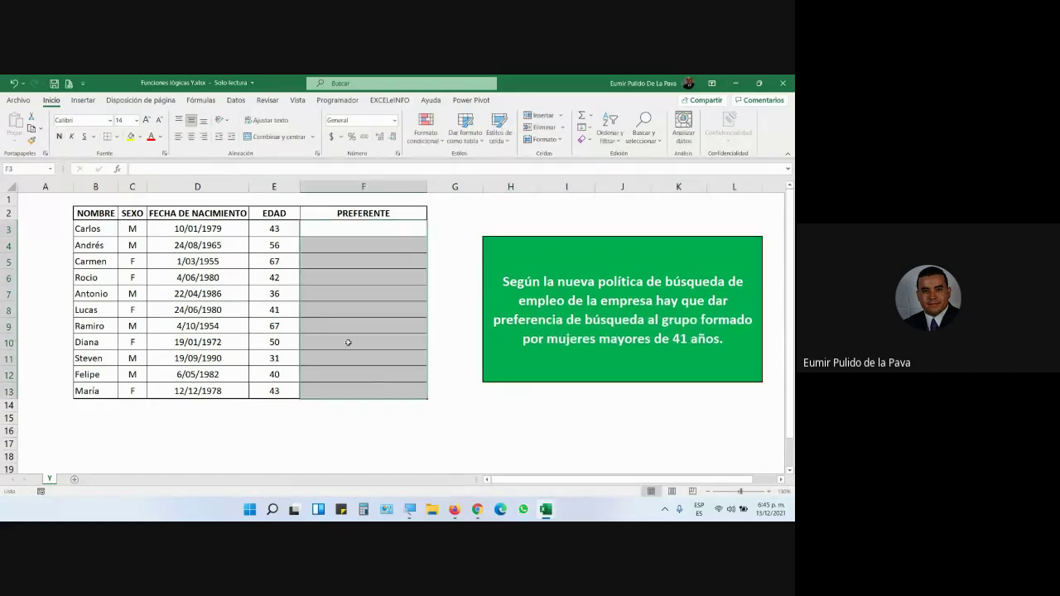
pyautogui.click(146, 120)
pyautogui.click(145, 120)
pyautogui.click(146, 120)
pyautogui.click(146, 120)
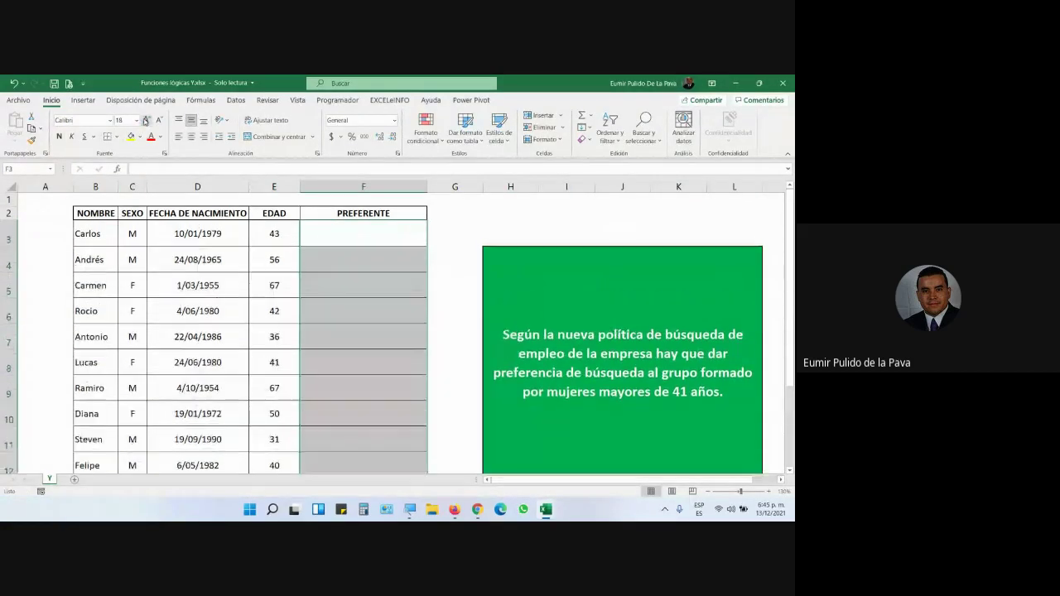
pyautogui.moveTo(422, 183); pyautogui.dragTo(563, 183)
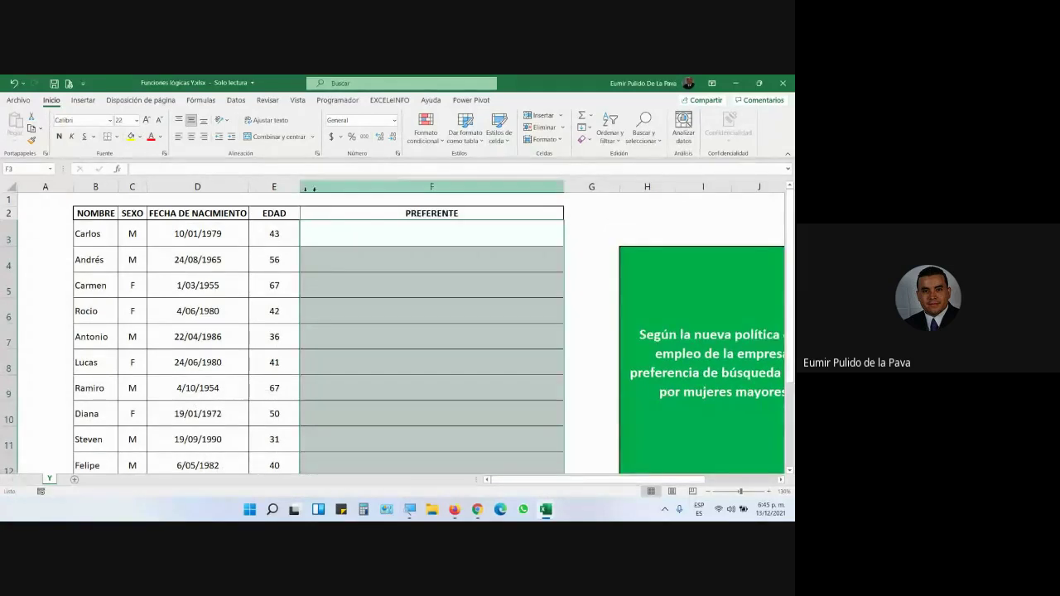
pyautogui.doubleClick(297, 187)
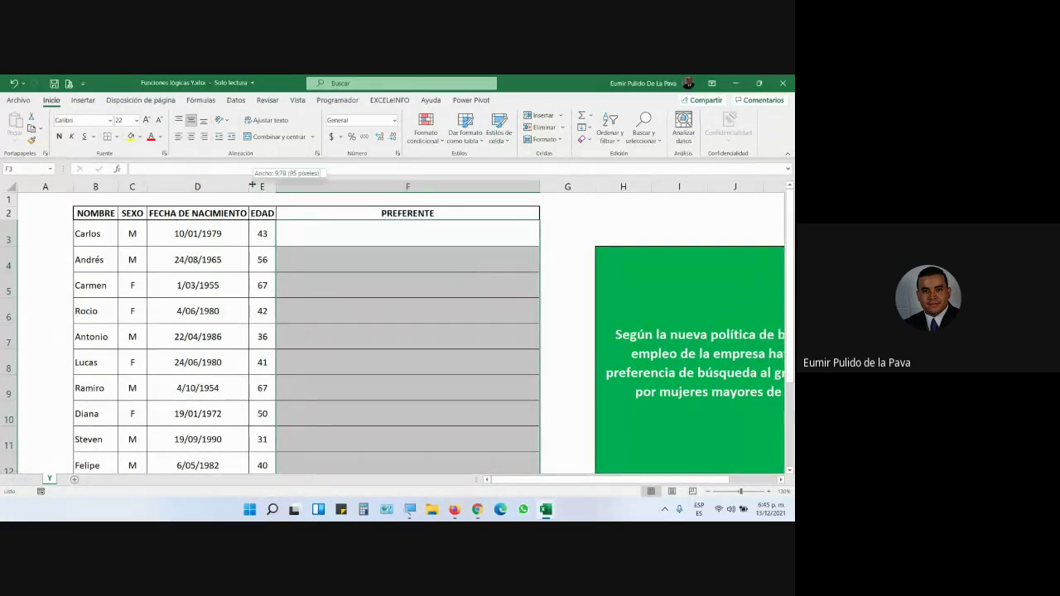
# Step: Admit the person waiting in the Meet call and return to the workbook
pyautogui.click(428, 232)
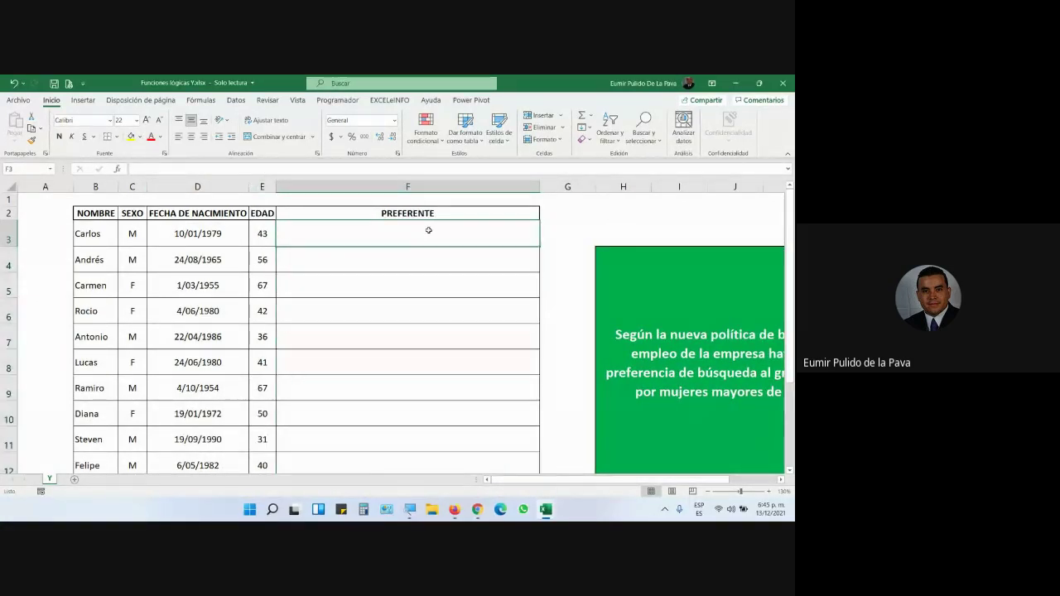
pyautogui.moveTo(487, 510)
pyautogui.click(426, 455)
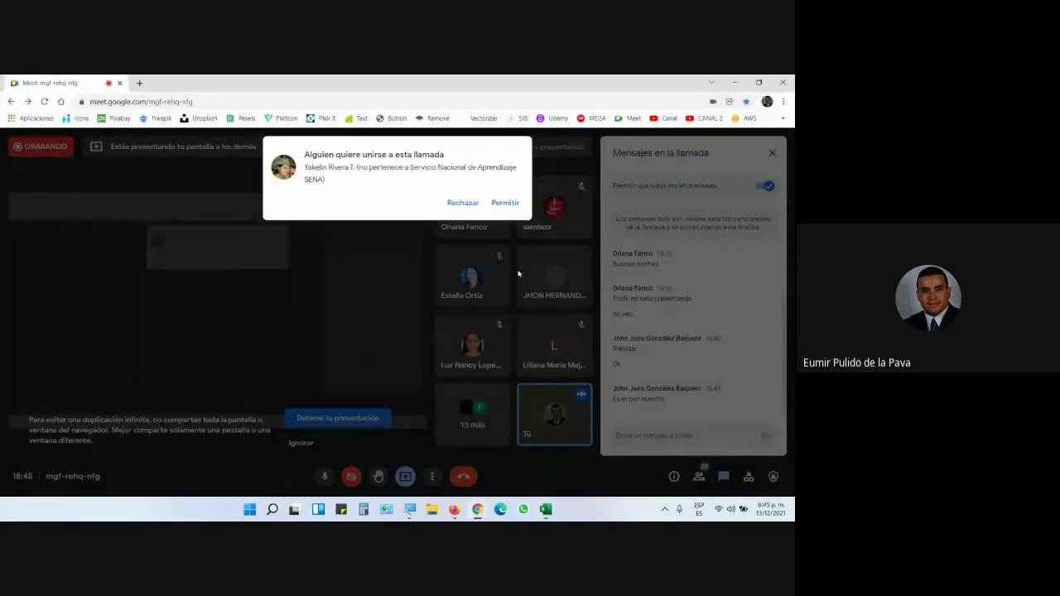
pyautogui.click(501, 202)
pyautogui.moveTo(546, 510)
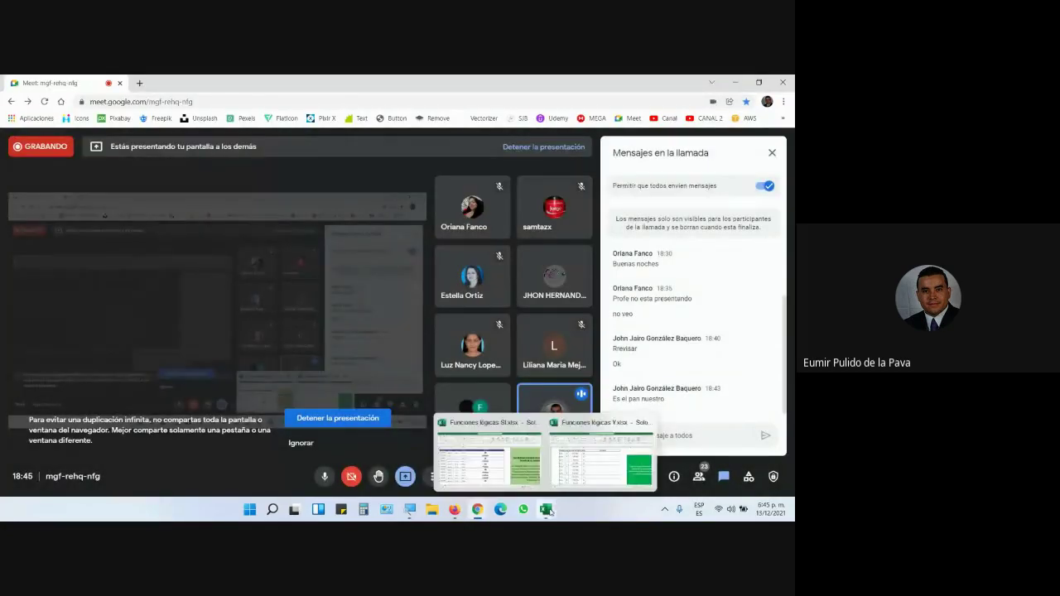
pyautogui.click(585, 472)
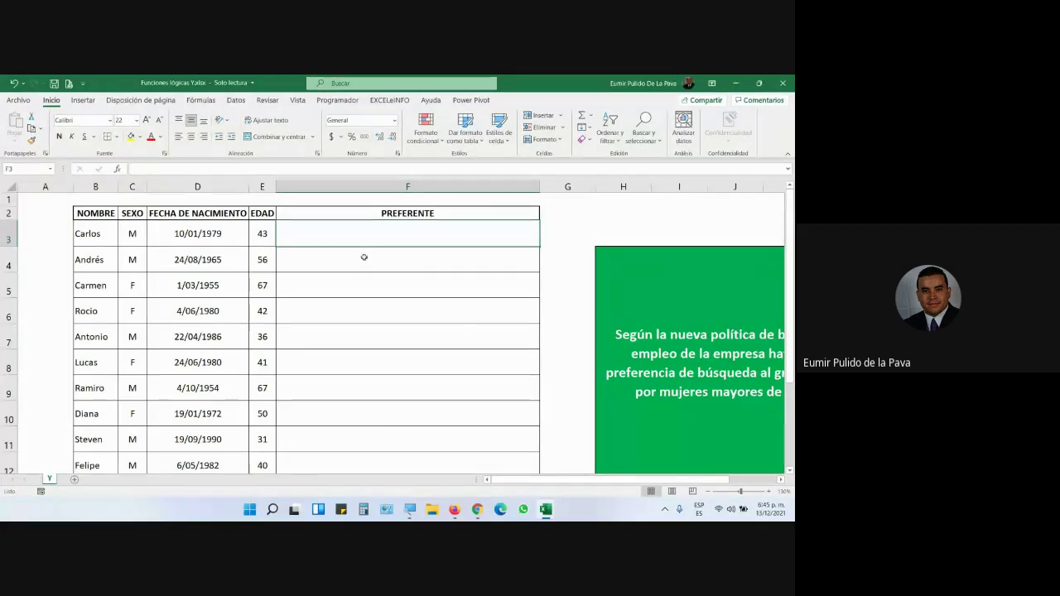
# Step: Point out the SEXO and EDAD columns, then start typing =y in cell F3
pyautogui.click(136, 187)
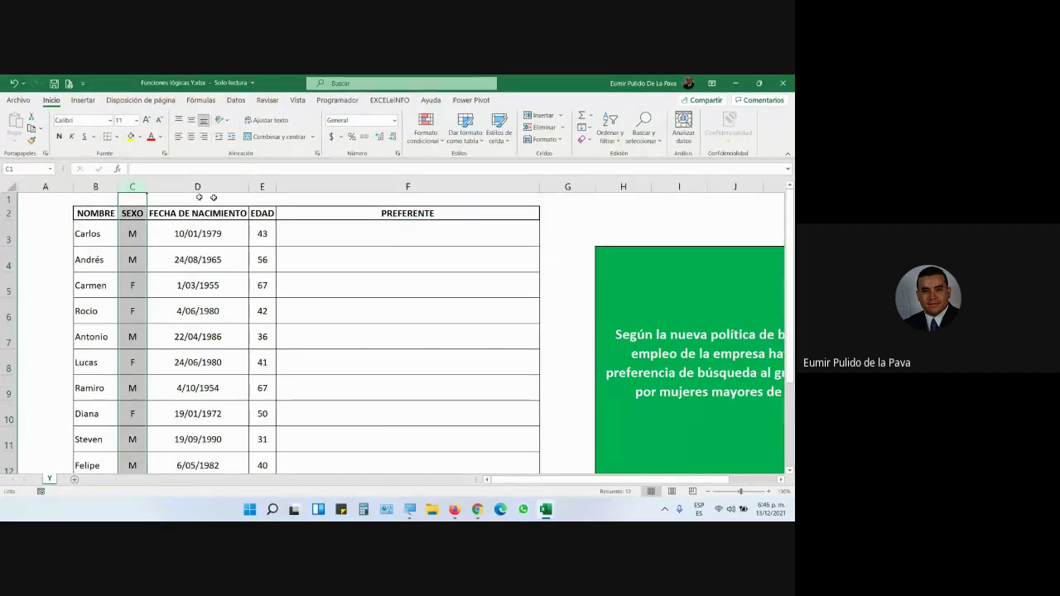
pyautogui.keyDown('ctrl'); pyautogui.click(262, 188); pyautogui.keyUp('ctrl')
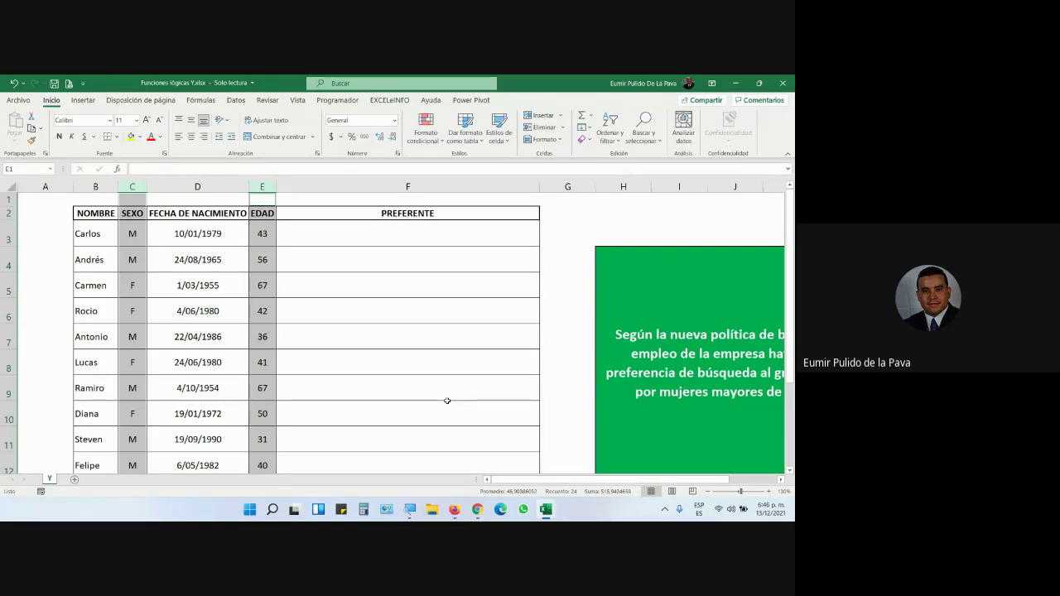
pyautogui.click(365, 245)
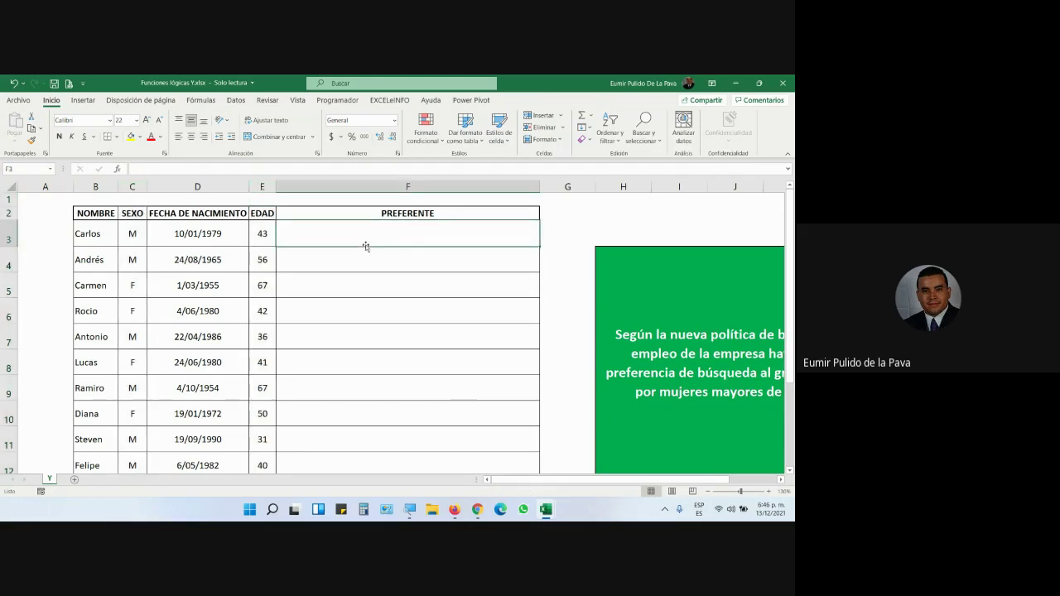
pyautogui.write('=y')
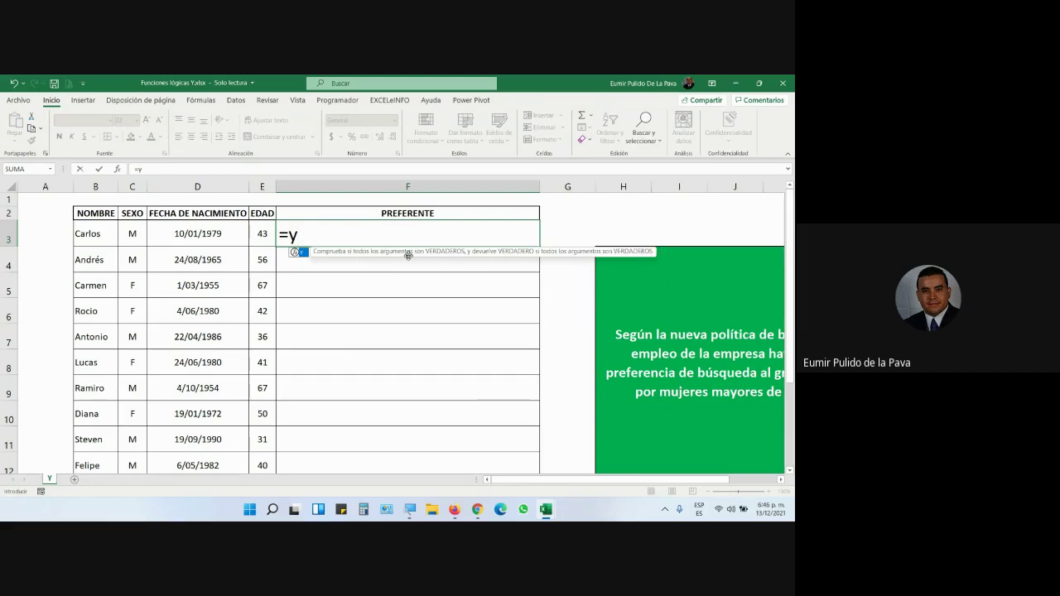
# Step: Admit another Meet joiner, then accept the suggested =Y( in F3 and turn on magnification
pyautogui.moveTo(477, 509)
pyautogui.click(418, 451)
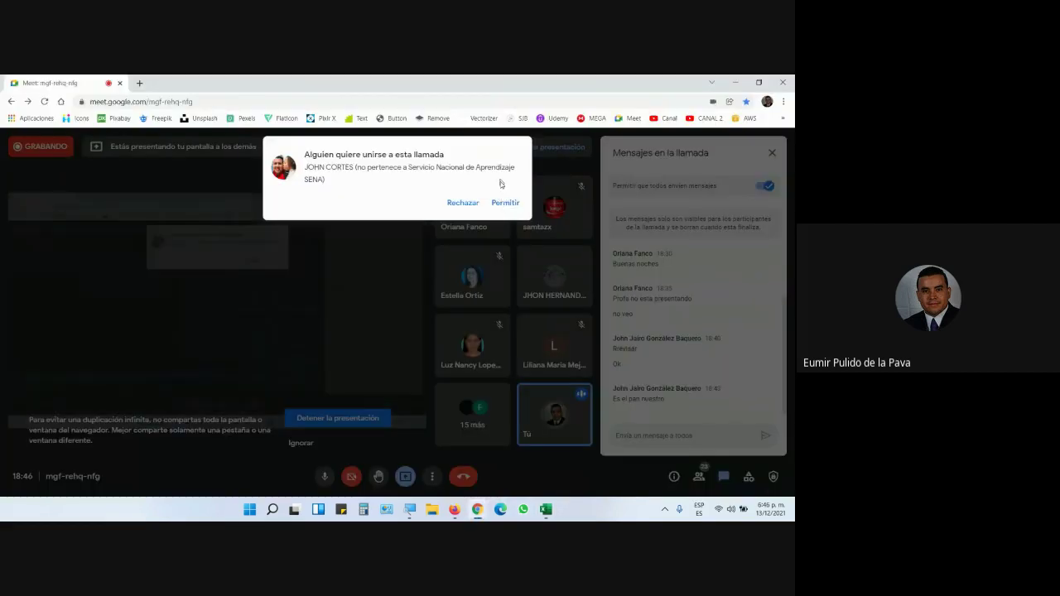
pyautogui.click(505, 202)
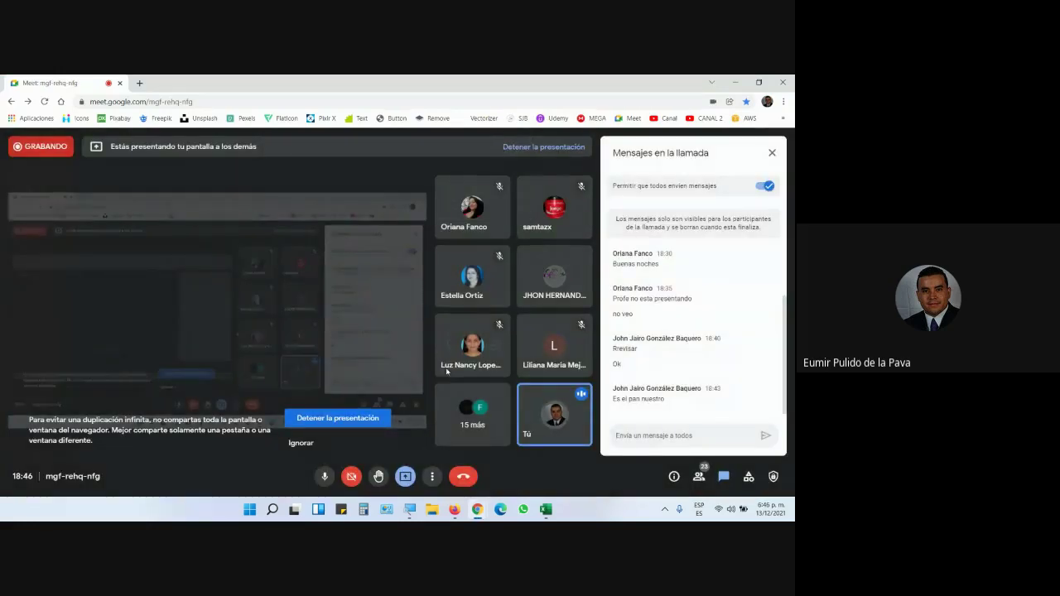
pyautogui.hotkey('alt', 'Tab')
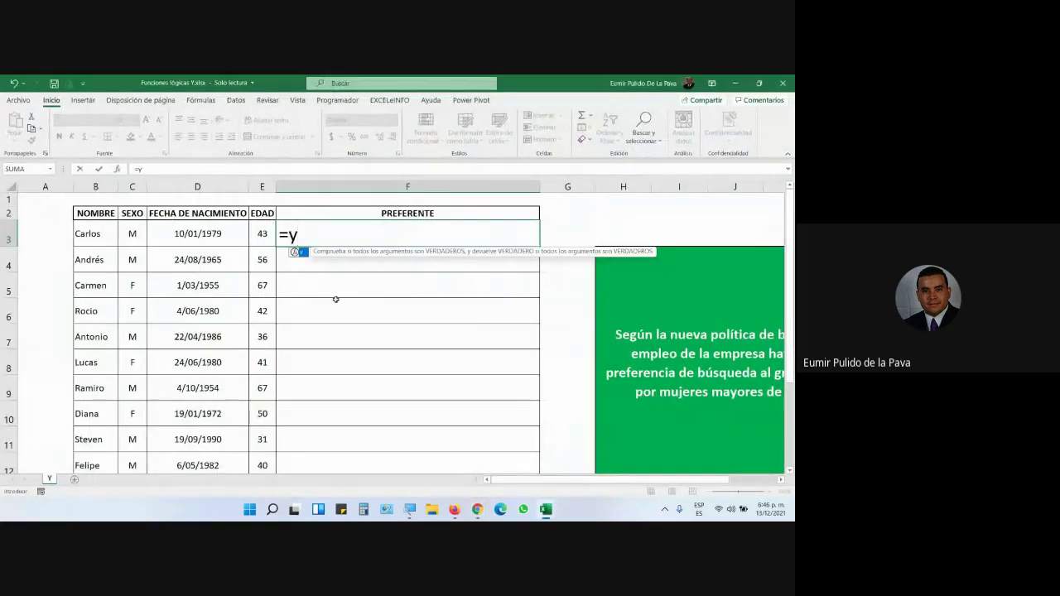
pyautogui.press('Tab')
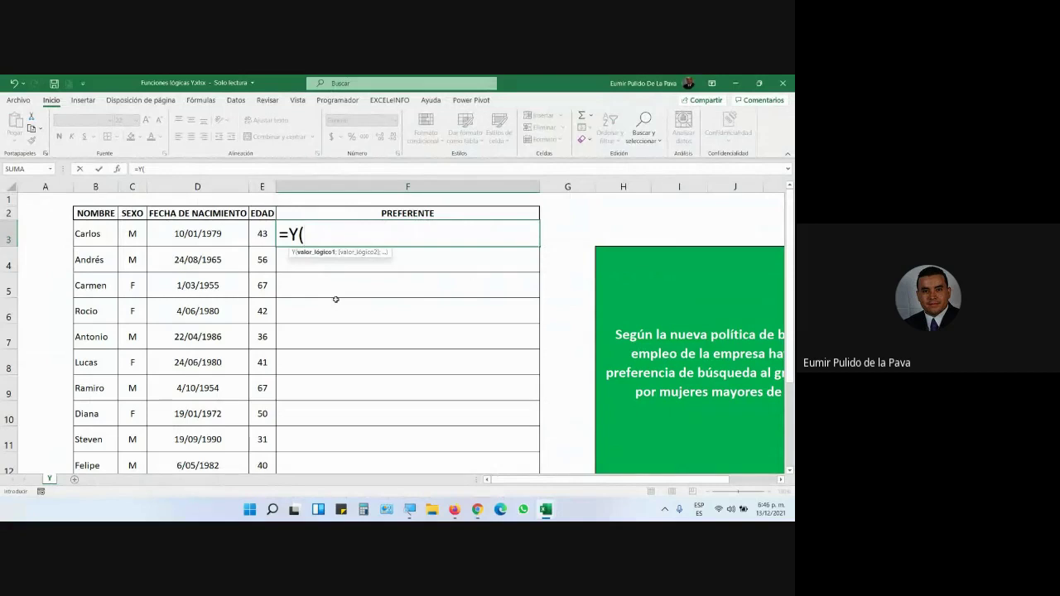
pyautogui.press('super+plus')
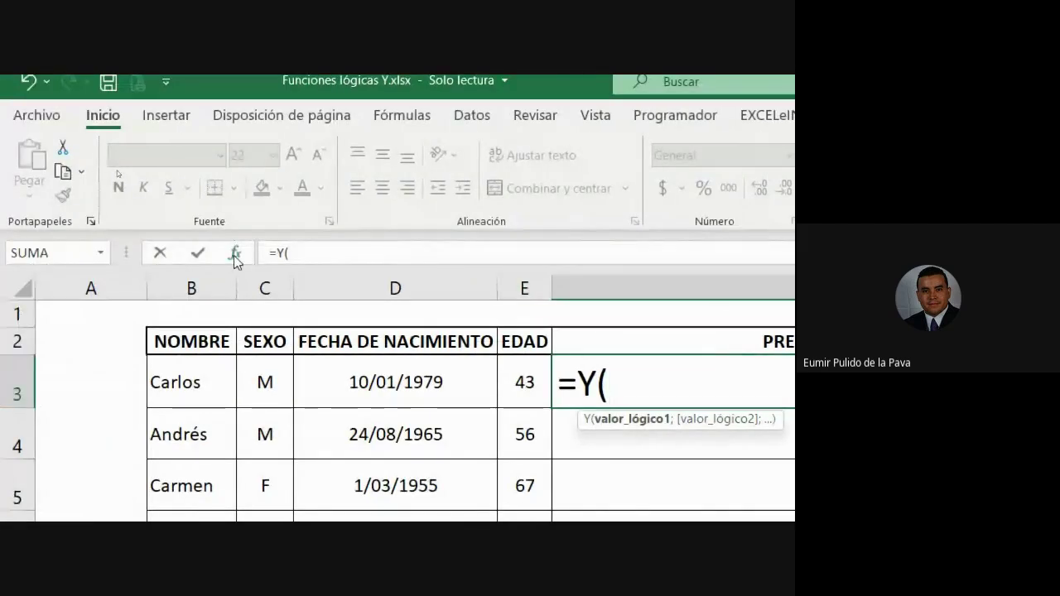
# Step: Review the Y function's arguments down to Valor_lógico255, then cancel to discard =Y(
pyautogui.click(235, 253)
pyautogui.click(424, 242)
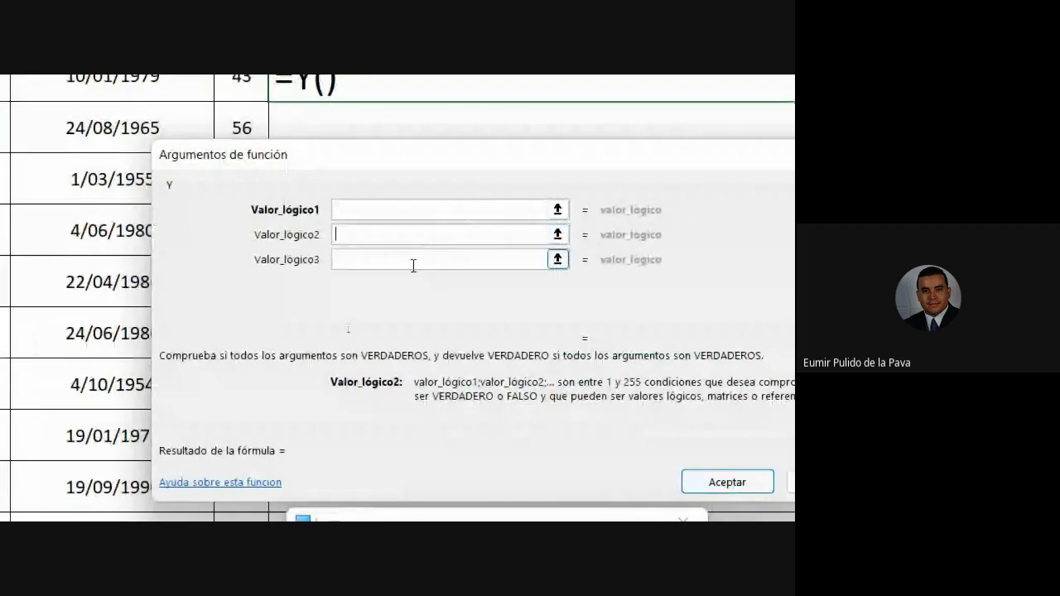
pyautogui.click(410, 260)
pyautogui.click(395, 284)
pyautogui.rightClick(394, 285)
pyautogui.press('Escape')
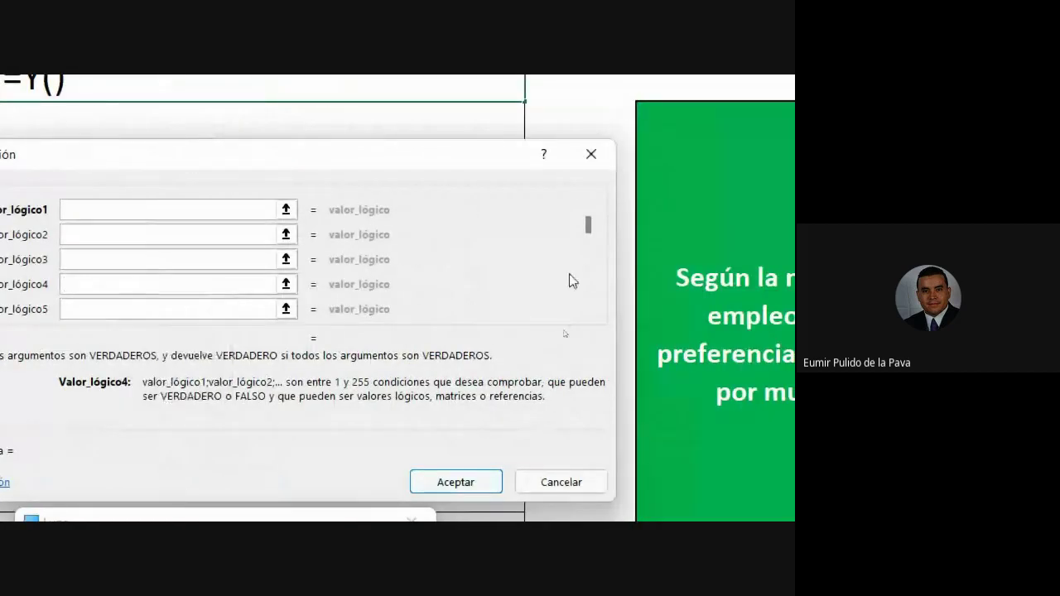
pyautogui.moveTo(586, 224); pyautogui.dragTo(584, 320)
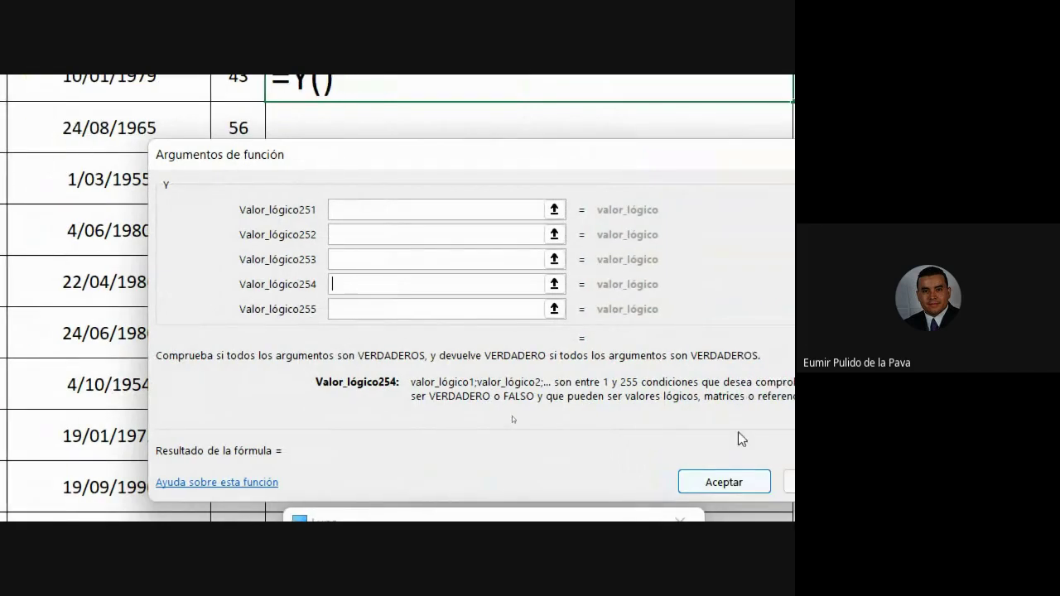
pyautogui.click(750, 485)
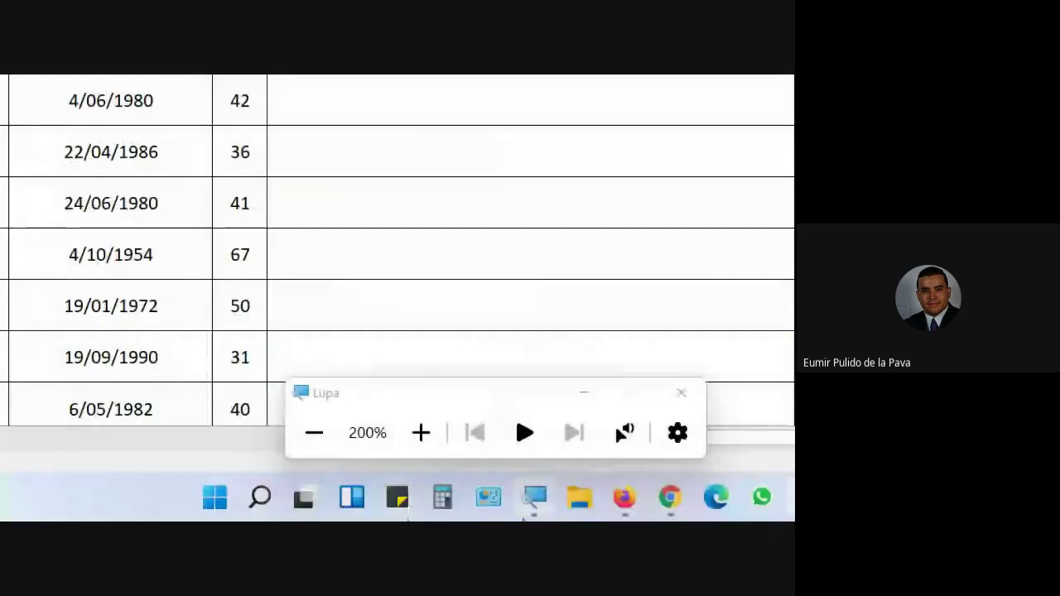
# Step: Close the magnifier, admit the Meet joiner and return to the Funciones lógicas Y workbook
pyautogui.click(206, 470)
pyautogui.click(206, 470)
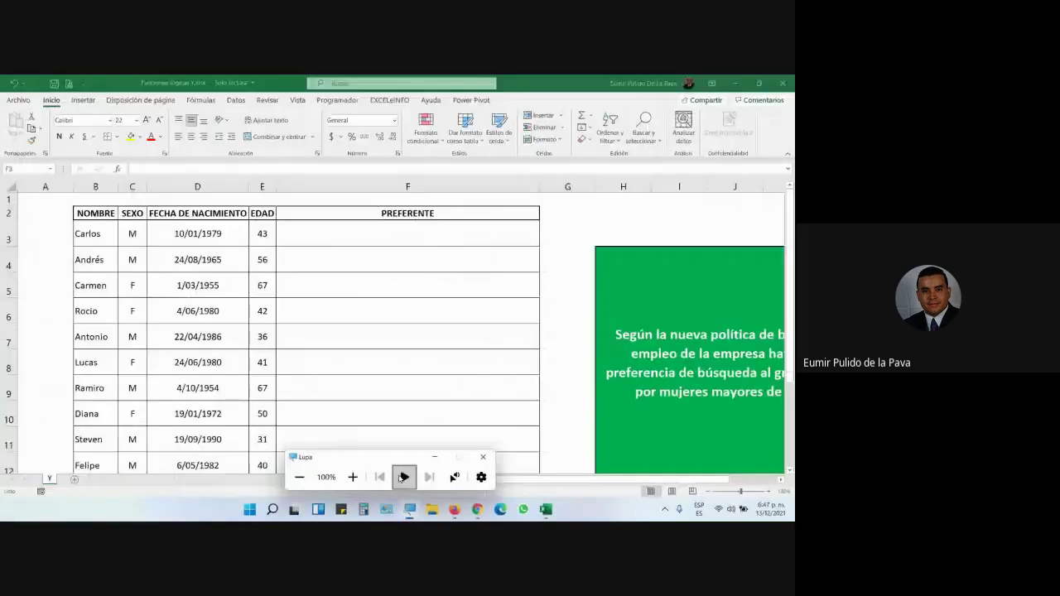
pyautogui.click(490, 455)
pyautogui.click(478, 509)
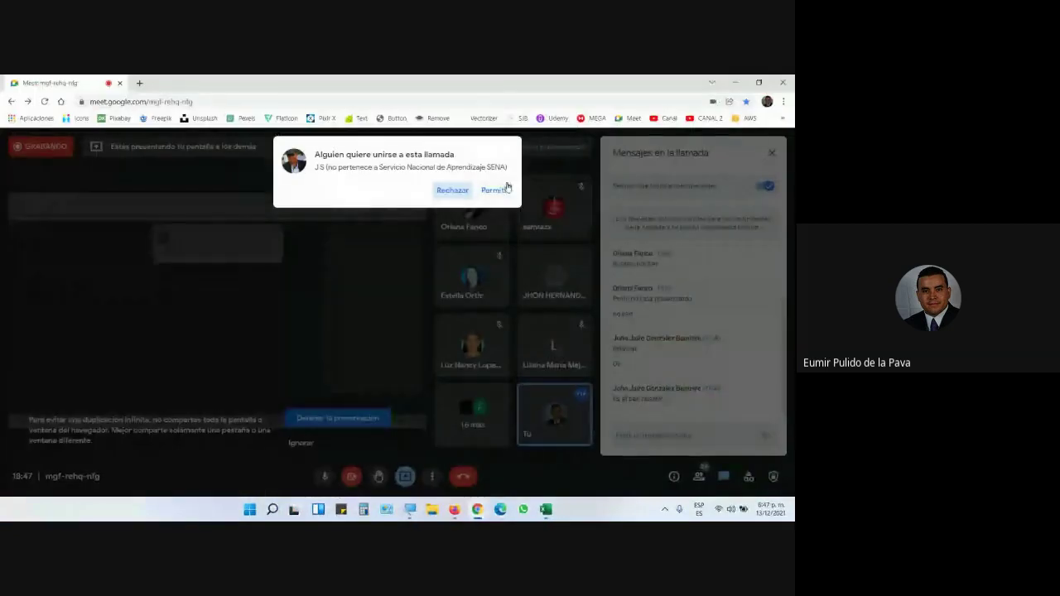
pyautogui.click(495, 190)
pyautogui.moveTo(545, 509)
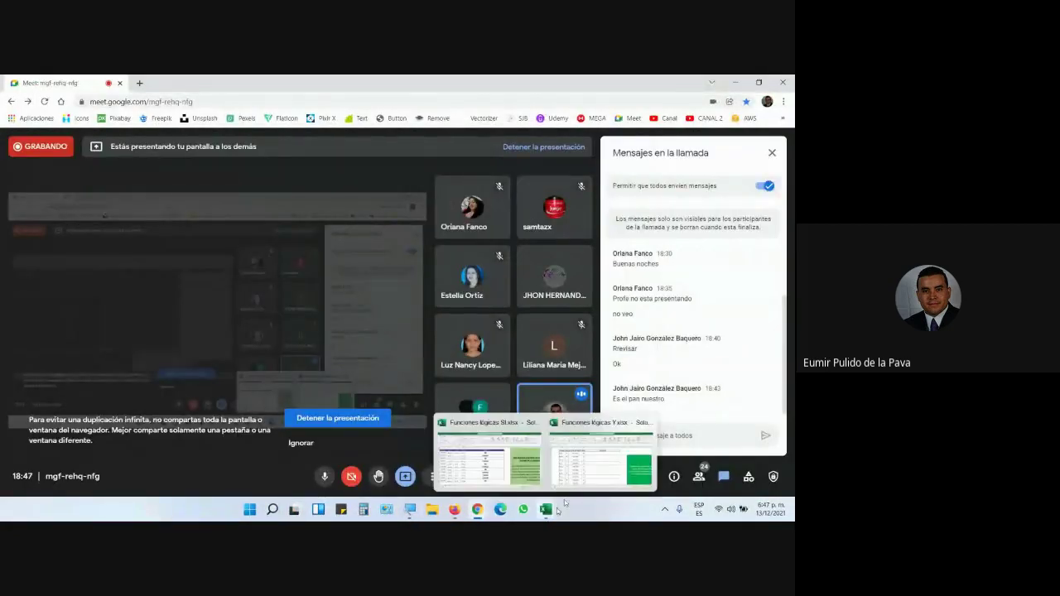
pyautogui.click(580, 485)
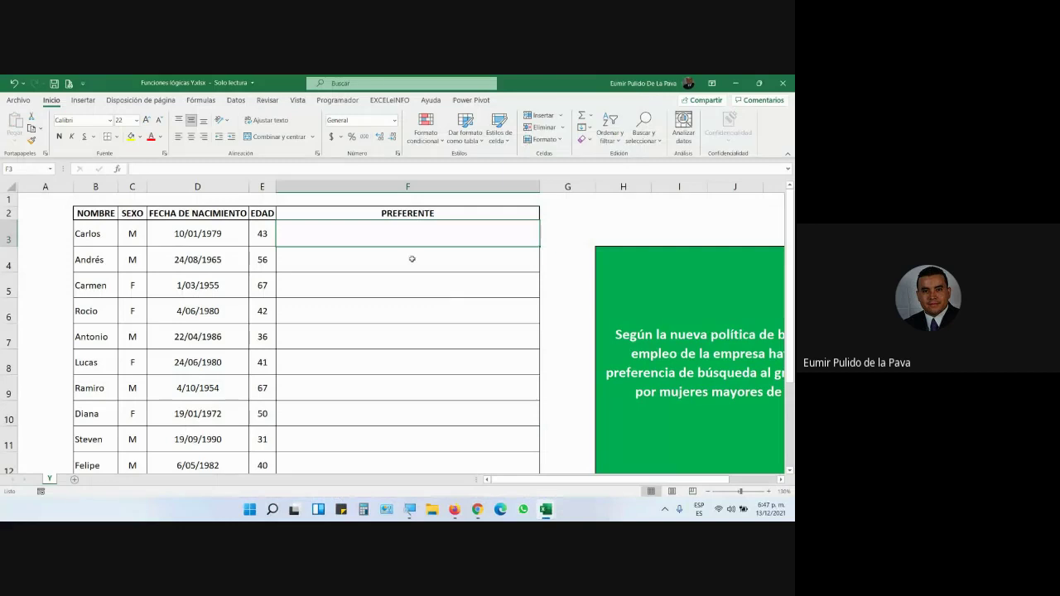
# Step: Enter =Y(C3="f";E3>41) in F3, which returns FALSO for the first person
pyautogui.write('=yu')
pyautogui.press('BackSpace')
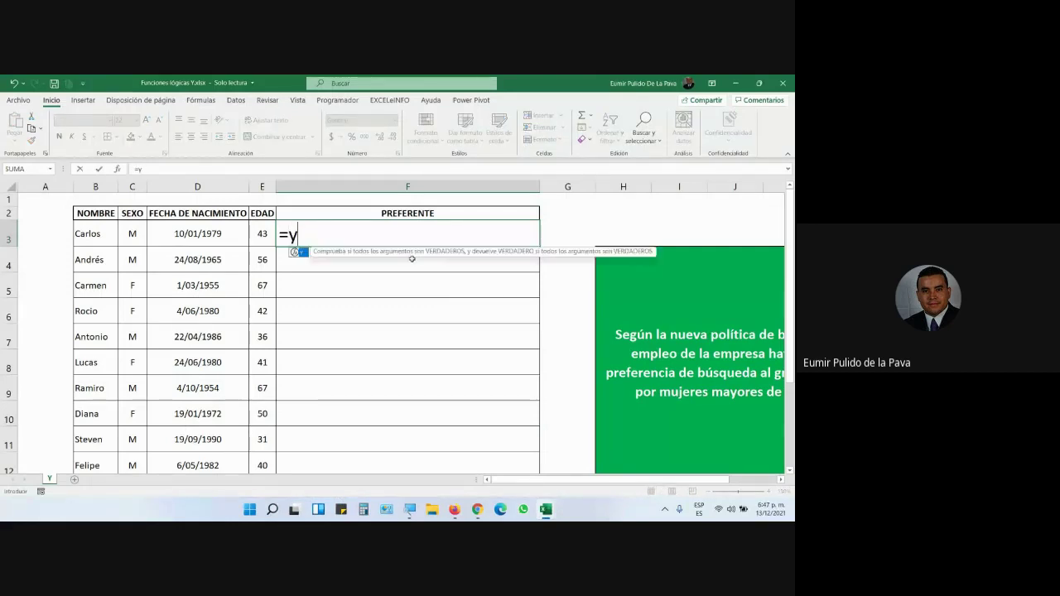
pyautogui.press('Tab')
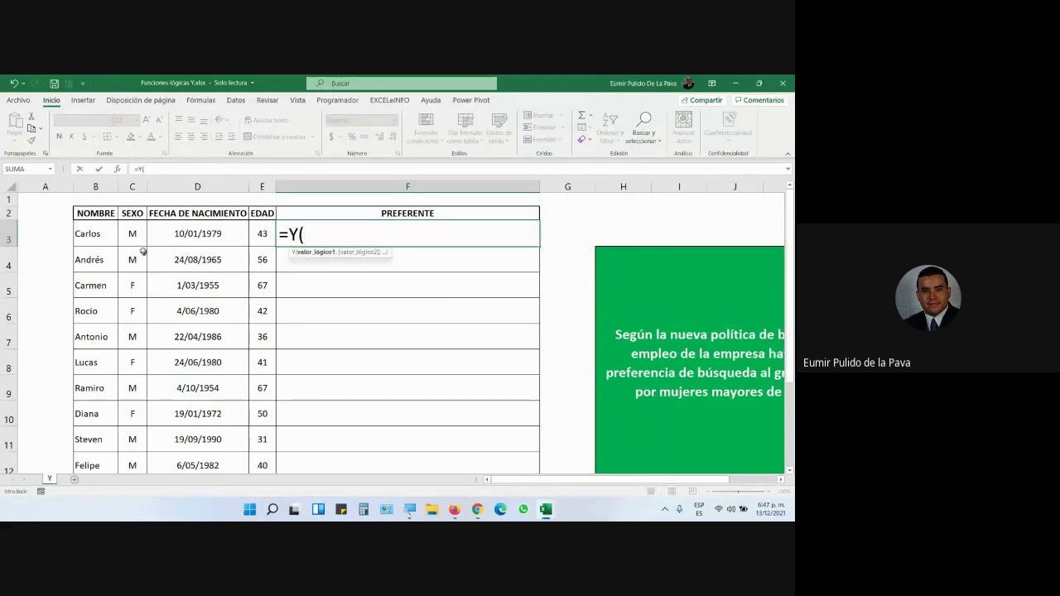
pyautogui.click(135, 234)
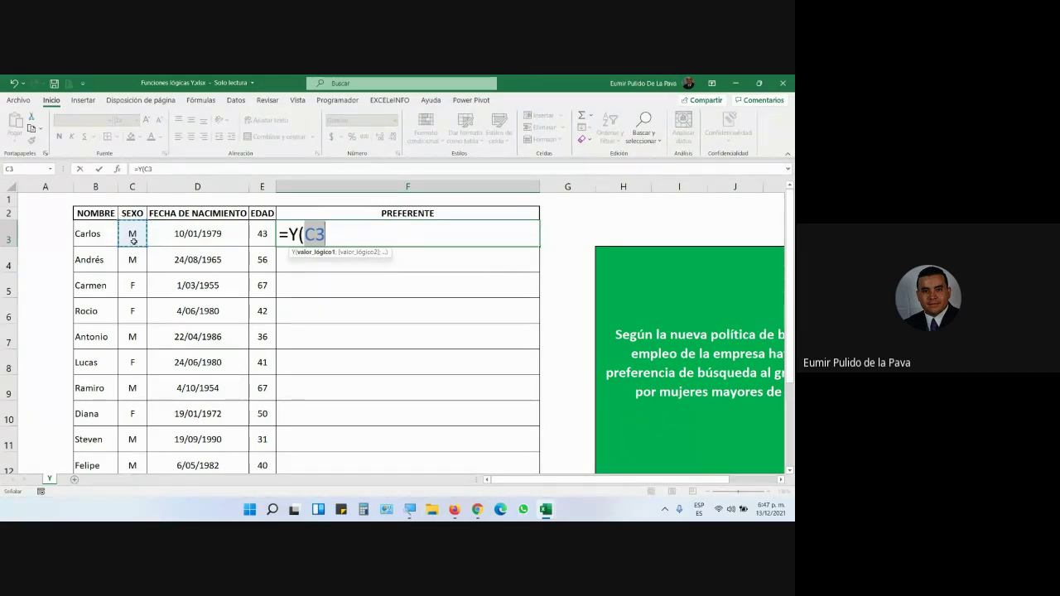
pyautogui.write('="f"')
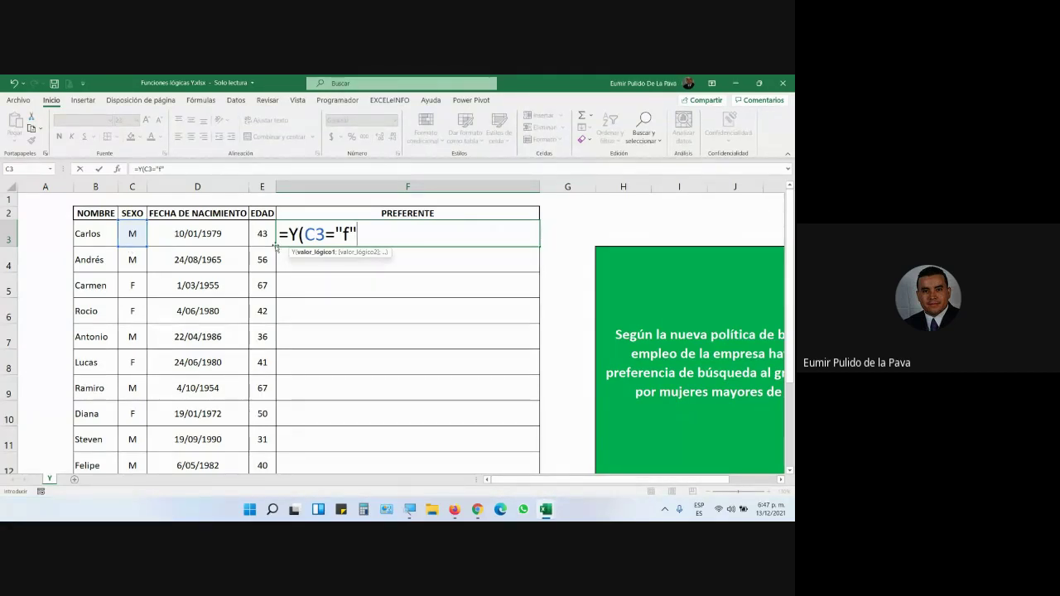
pyautogui.moveTo(306, 234)
pyautogui.mouseDown()
pyautogui.moveTo(357, 235)
pyautogui.moveTo(330, 236)
pyautogui.mouseUp()
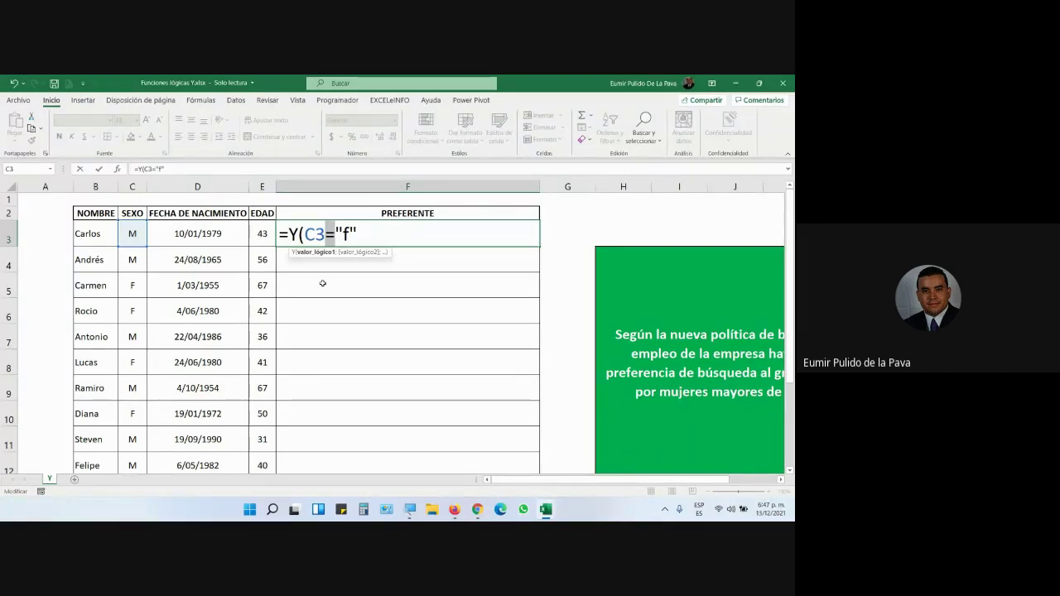
pyautogui.click(371, 235)
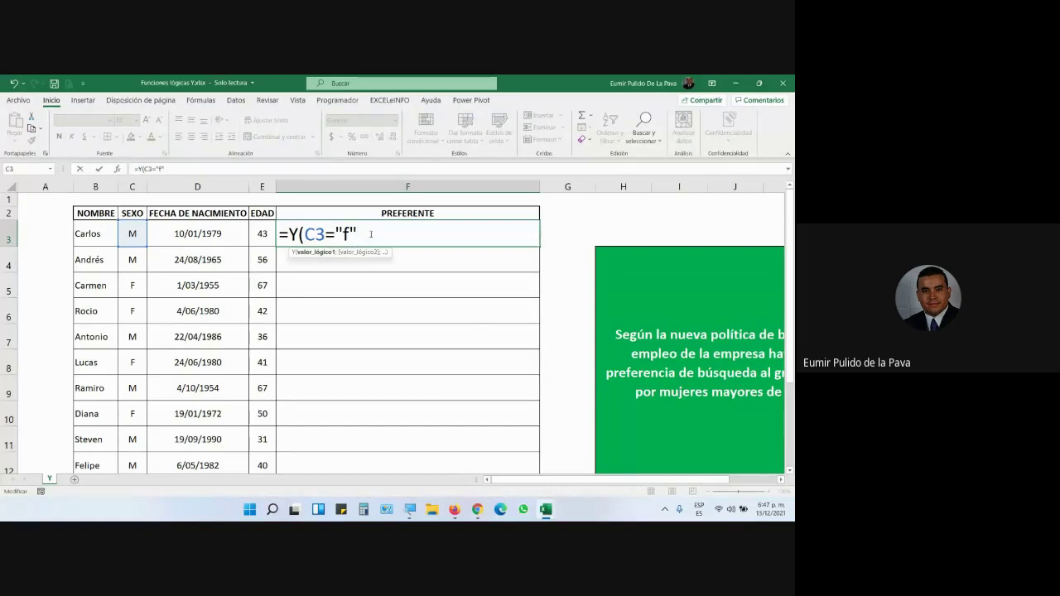
pyautogui.write(';')
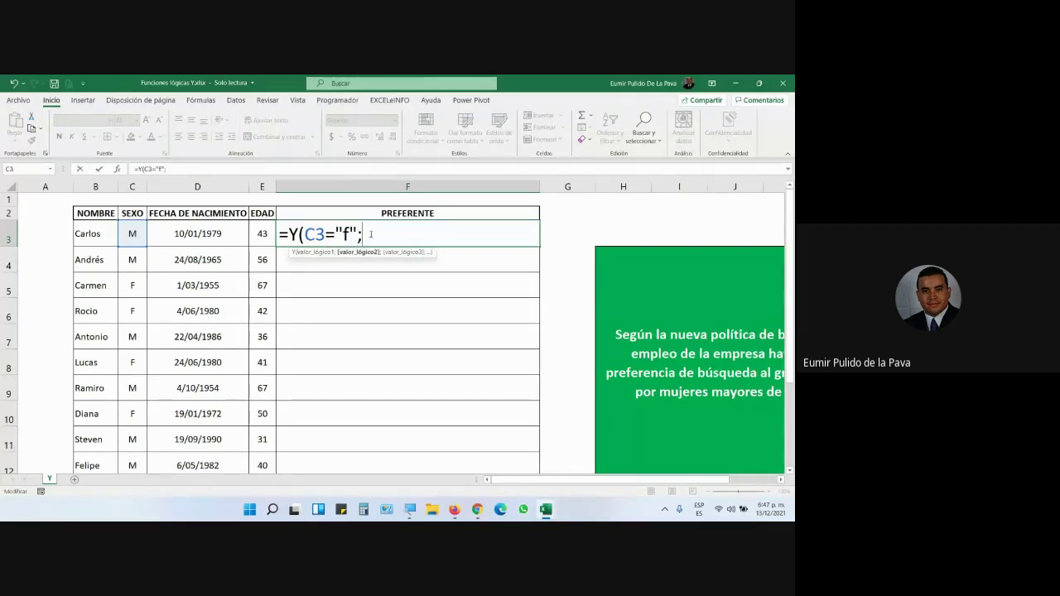
pyautogui.click(263, 234)
pyautogui.moveTo(294, 510)
pyautogui.write('>')
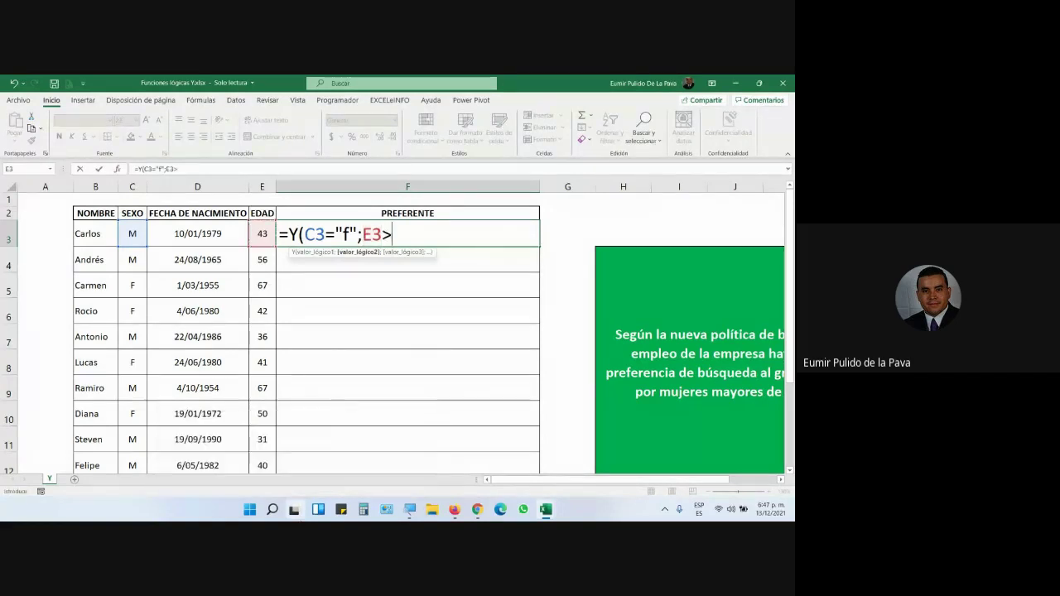
pyautogui.write('41')
pyautogui.write(')')
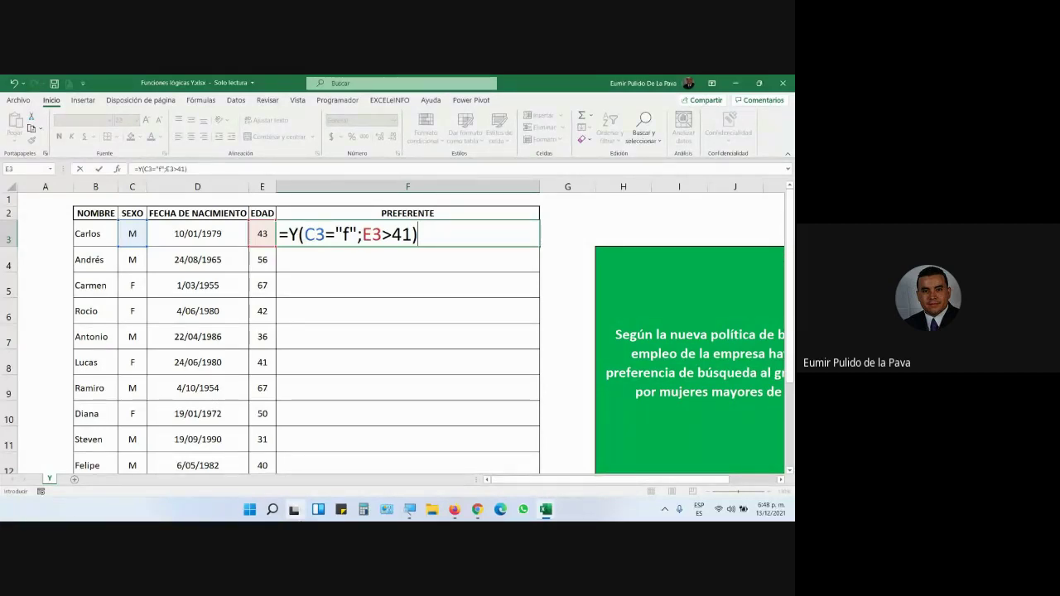
pyautogui.press('Return')
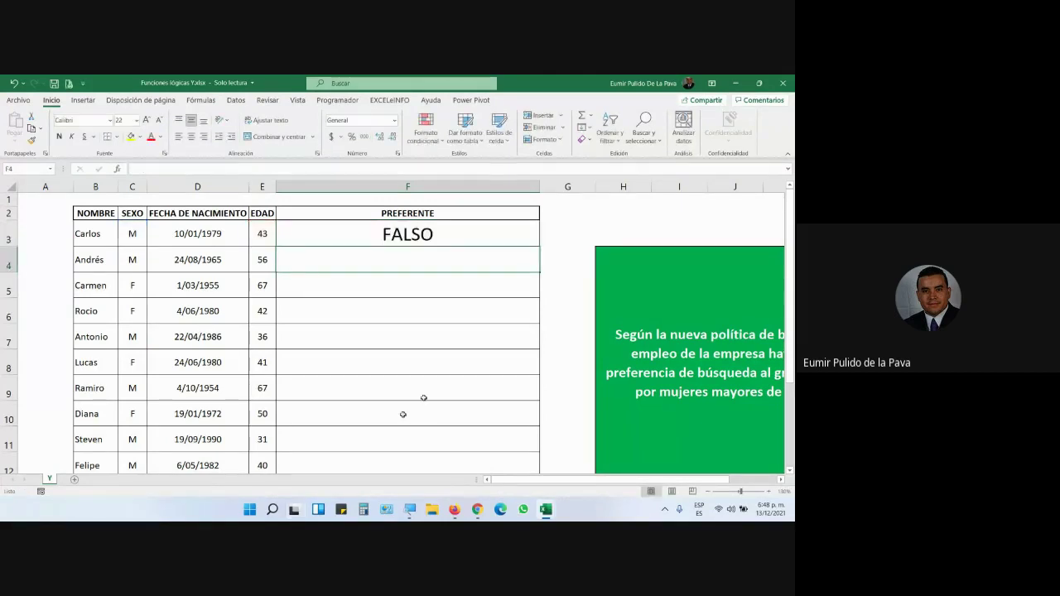
# Step: Fill the F3 formula down to F13 and verify the first two rows' sex and age
pyautogui.press('Up')
pyautogui.moveTo(541, 246); pyautogui.dragTo(519, 399)
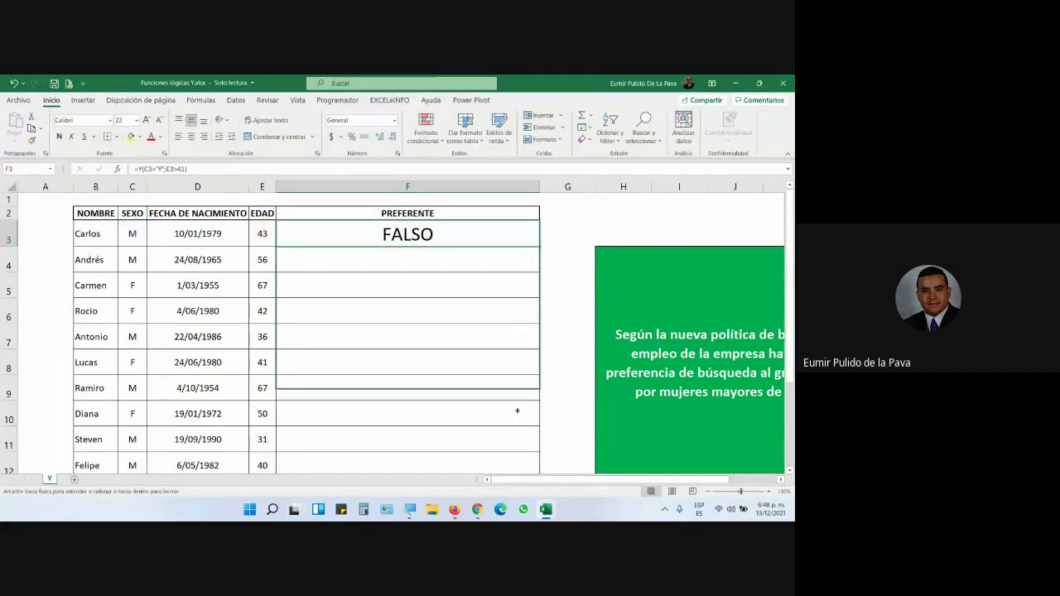
pyautogui.scroll(1, 521, 395)
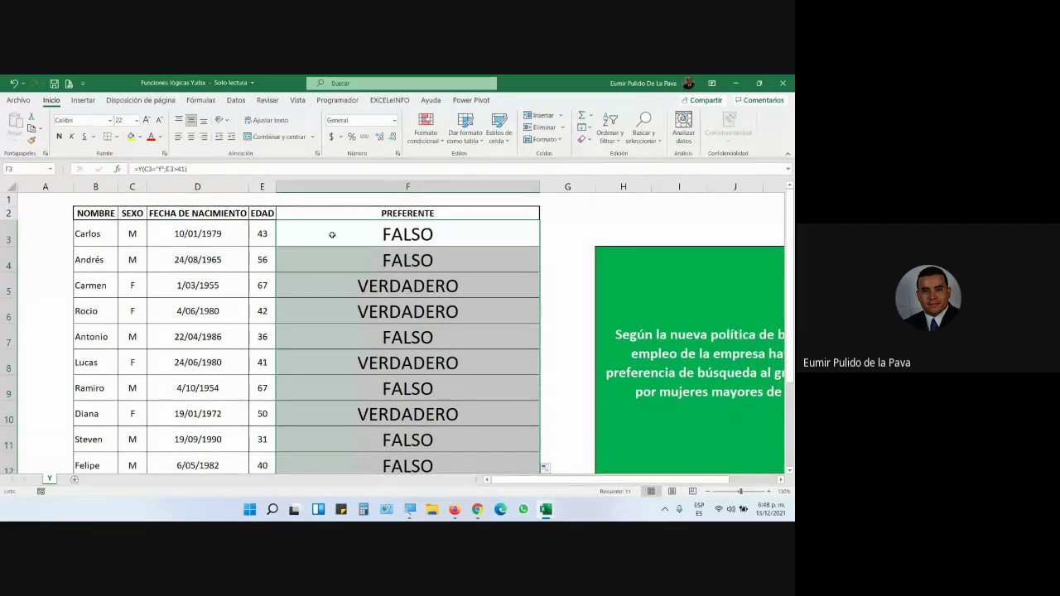
pyautogui.moveTo(332, 233); pyautogui.dragTo(331, 255)
pyautogui.moveTo(126, 237); pyautogui.dragTo(131, 262)
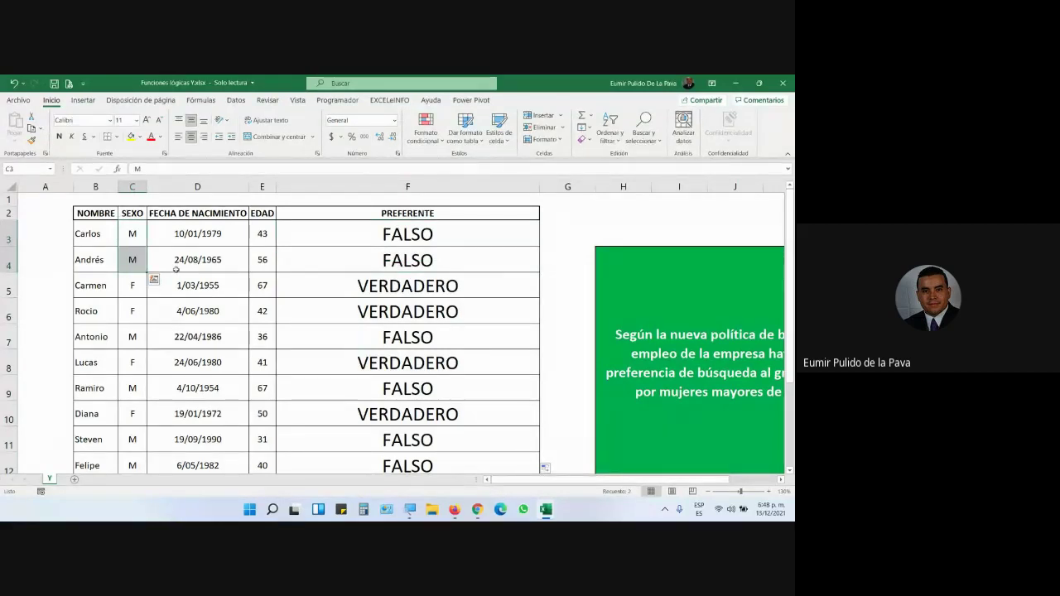
pyautogui.moveTo(262, 235); pyautogui.dragTo(262, 260)
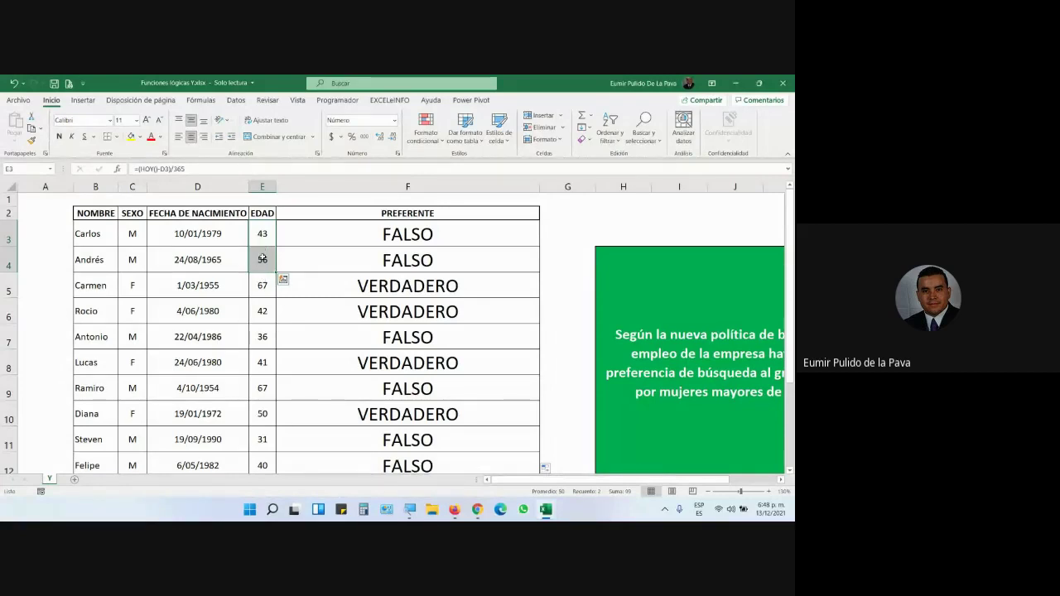
pyautogui.moveTo(132, 235); pyautogui.dragTo(131, 259)
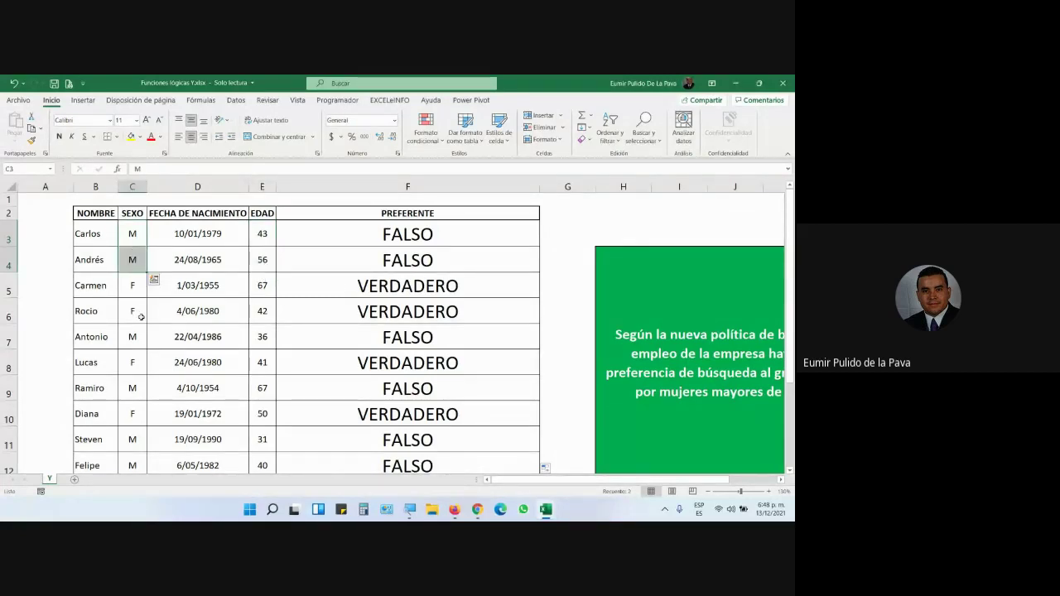
# Step: Check SEXO and EDAD against the PREFERENTE result for rows 5 through 8
pyautogui.click(131, 286)
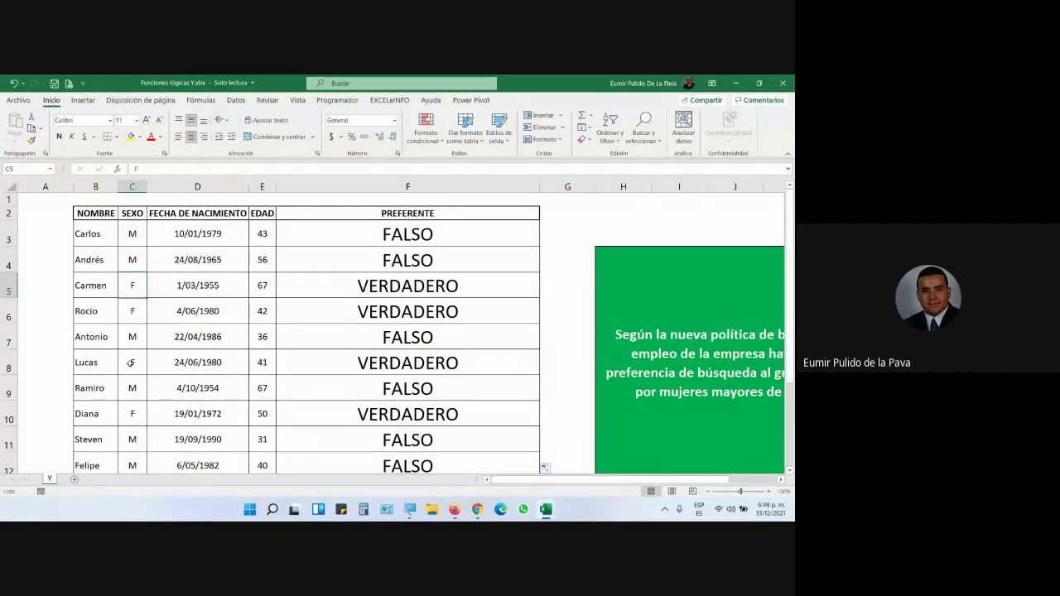
pyautogui.click(263, 288)
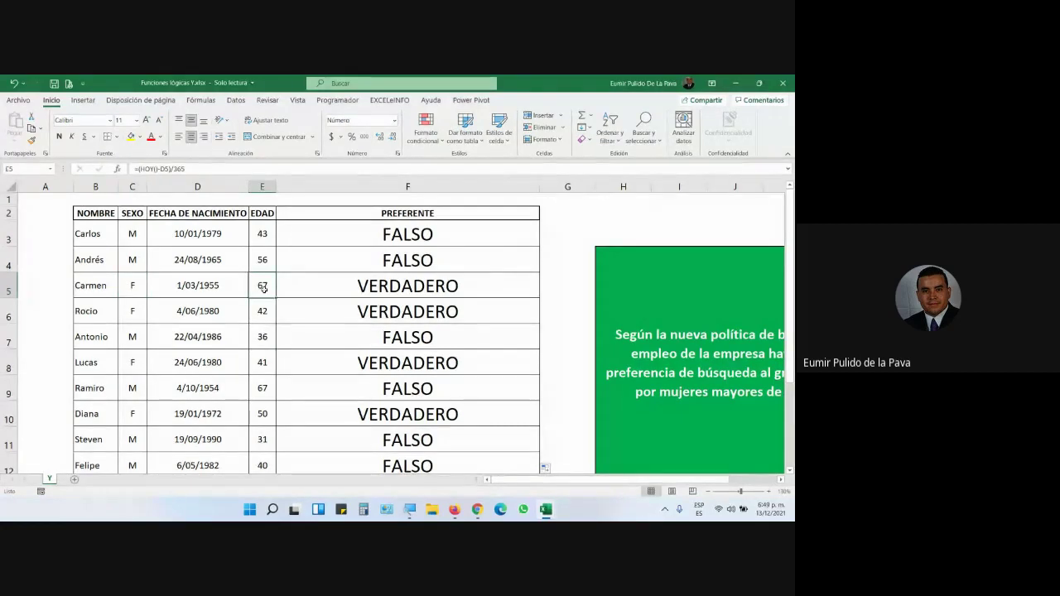
pyautogui.click(367, 287)
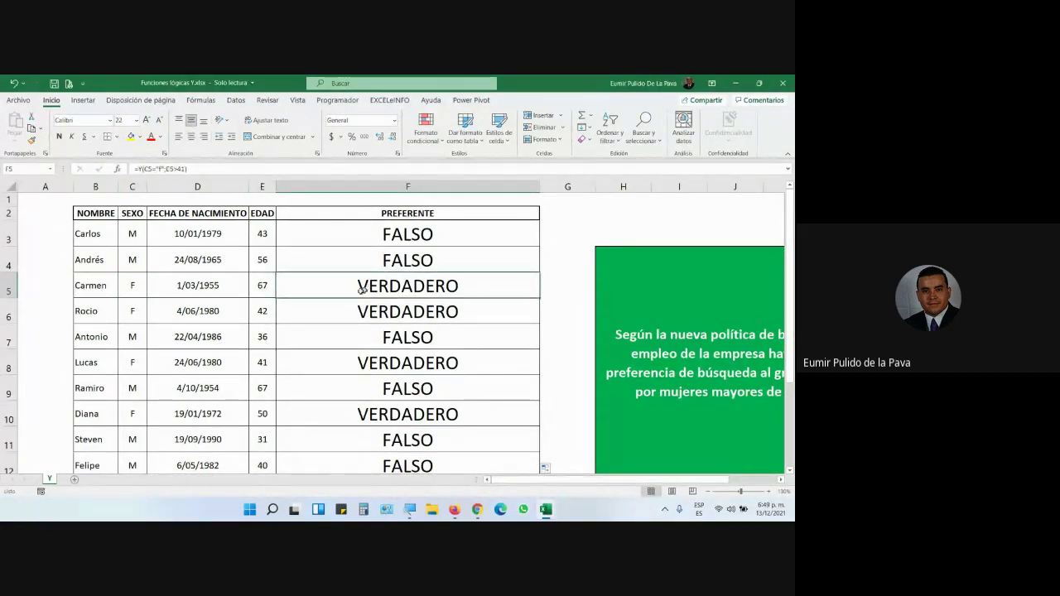
pyautogui.click(140, 313)
pyautogui.click(268, 316)
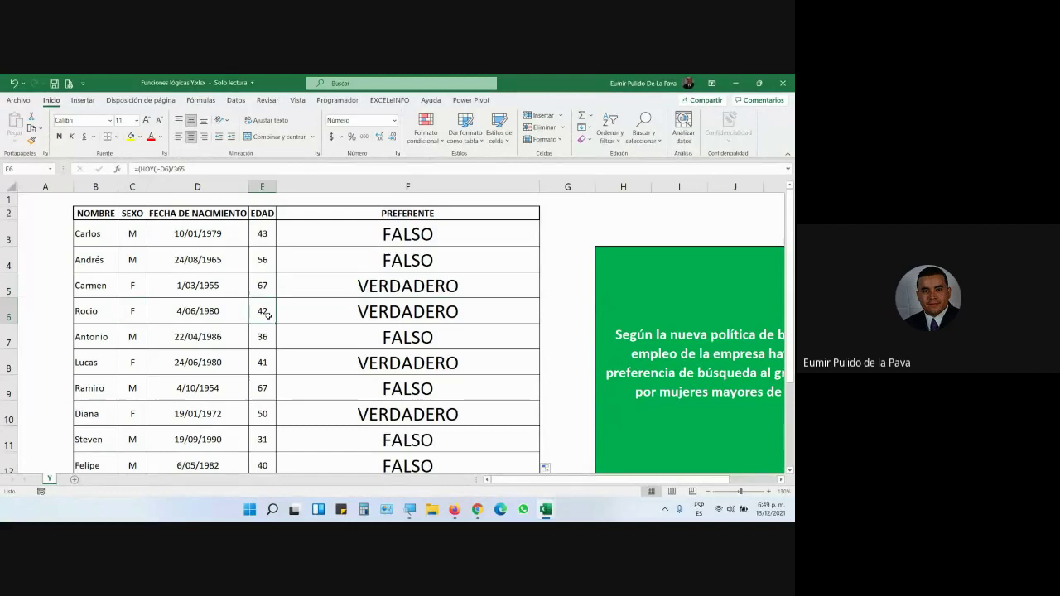
pyautogui.click(135, 340)
pyautogui.click(258, 341)
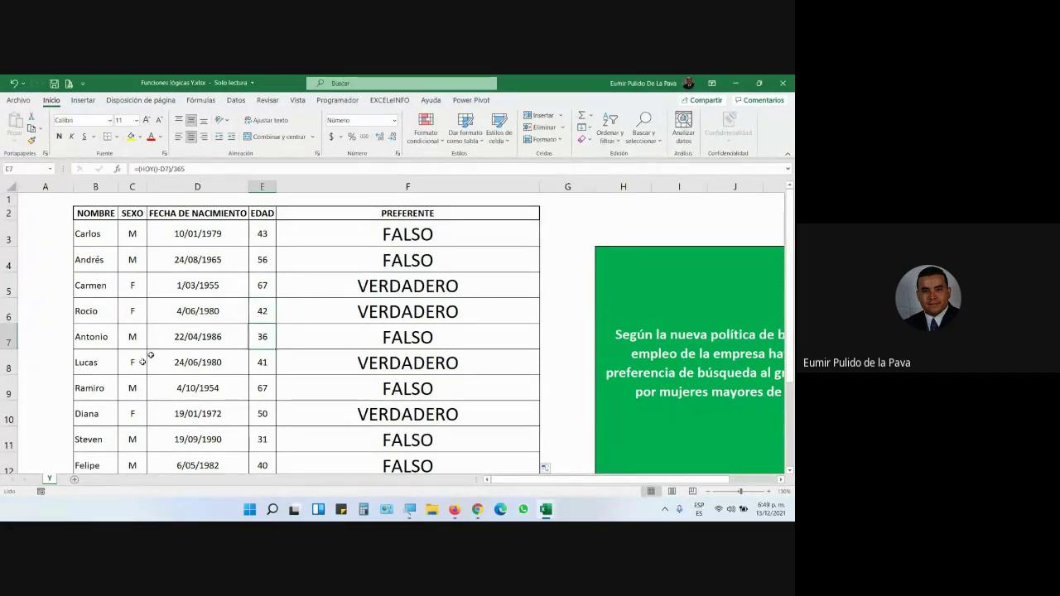
pyautogui.click(145, 328)
pyautogui.click(262, 343)
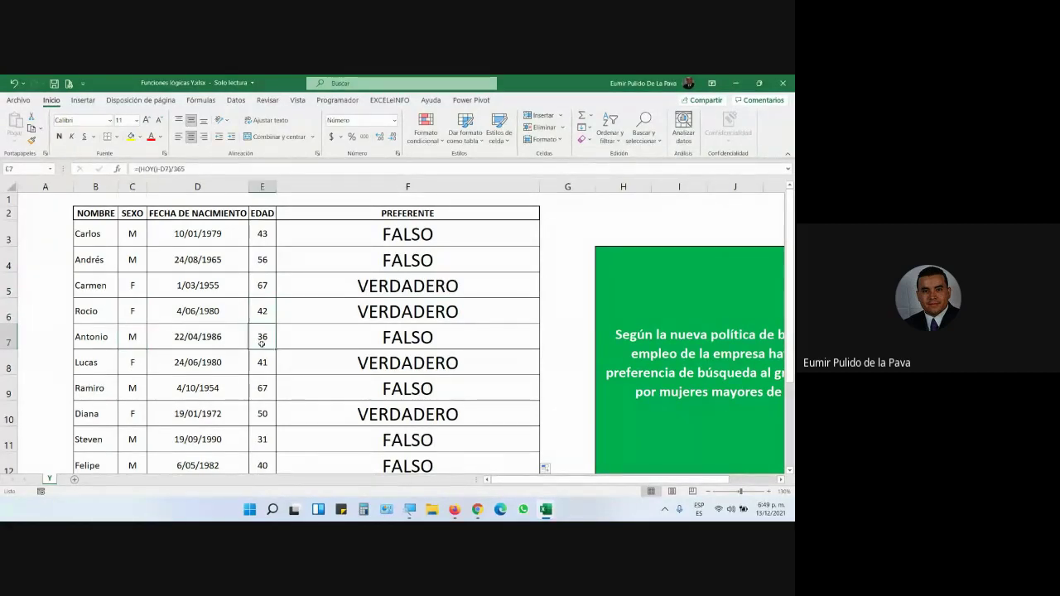
pyautogui.click(135, 371)
pyautogui.click(263, 369)
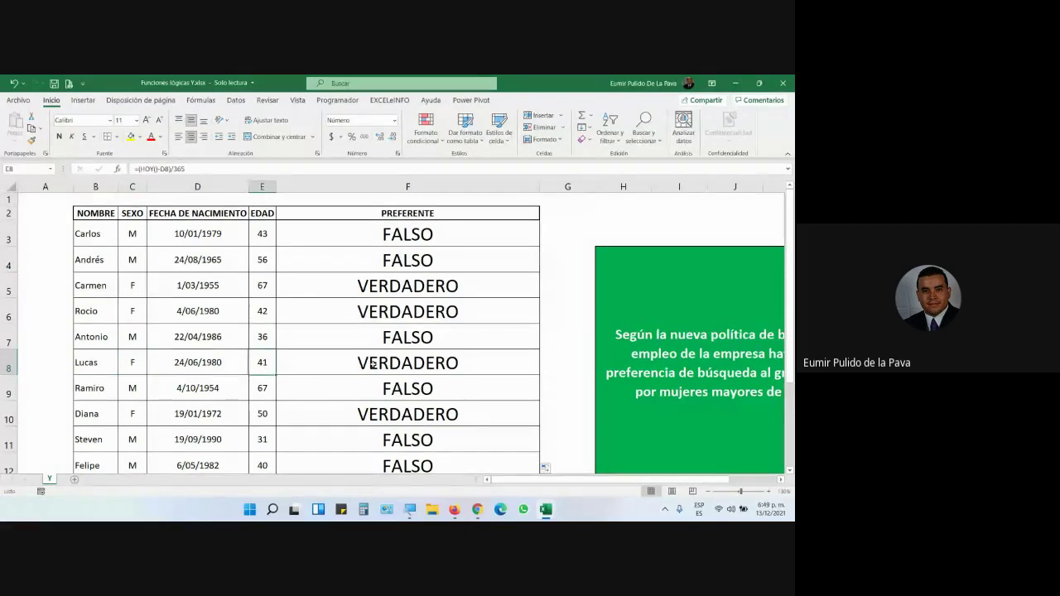
pyautogui.click(373, 364)
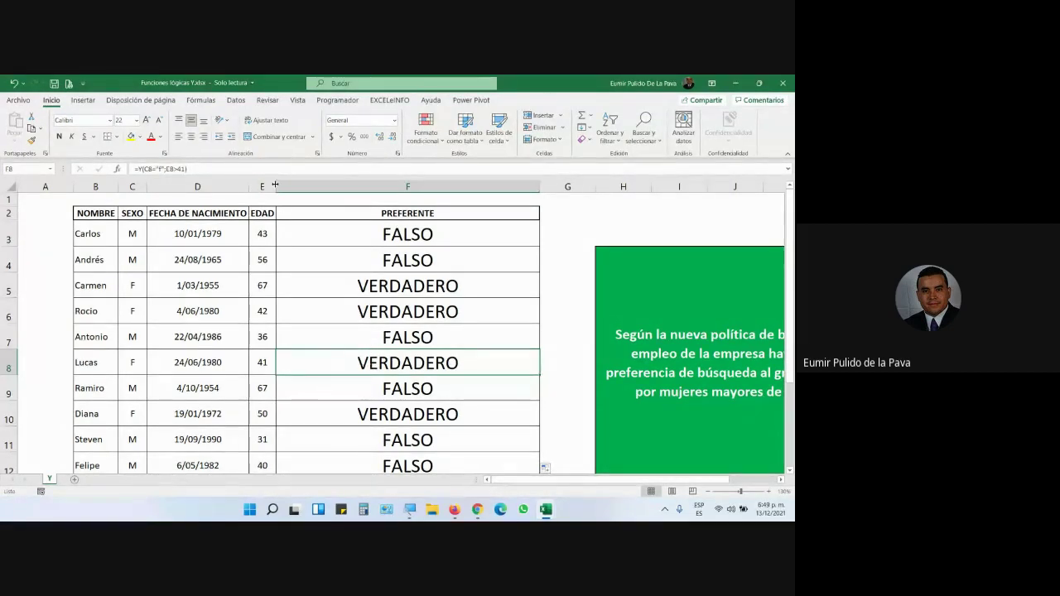
# Step: Widen the EDAD column and inspect the HOY-based age formulas in E3 and E8
pyautogui.moveTo(276, 186); pyautogui.dragTo(309, 186)
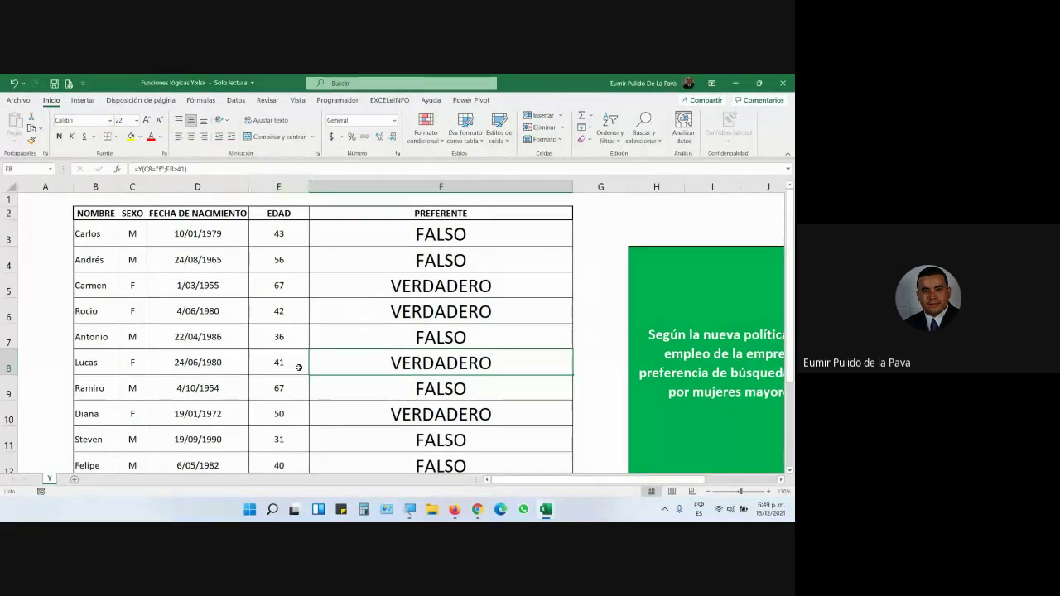
pyautogui.doubleClick(281, 235)
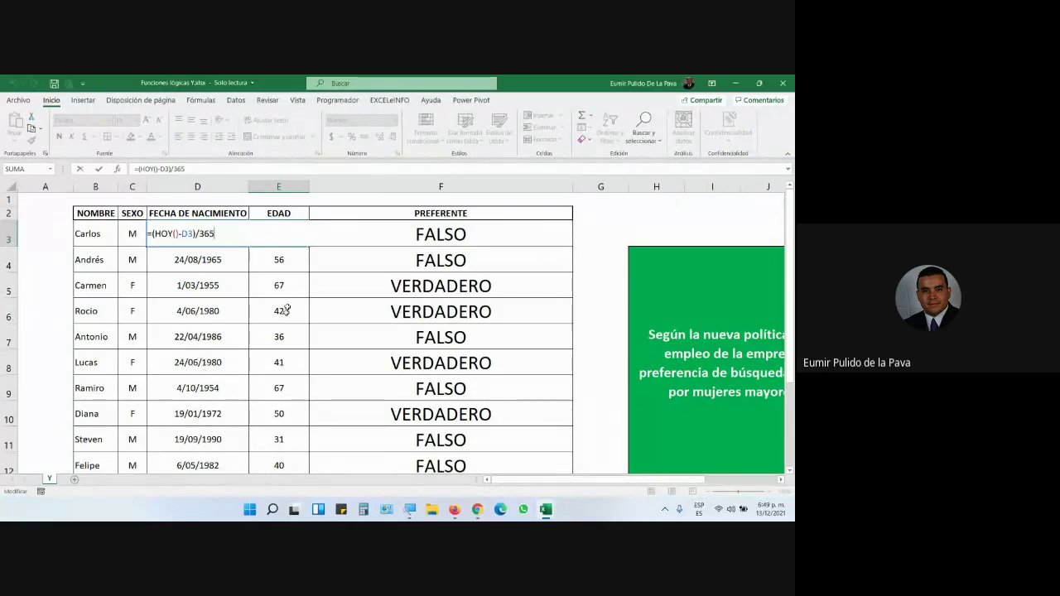
pyautogui.hotkey('ctrl', 'Return')
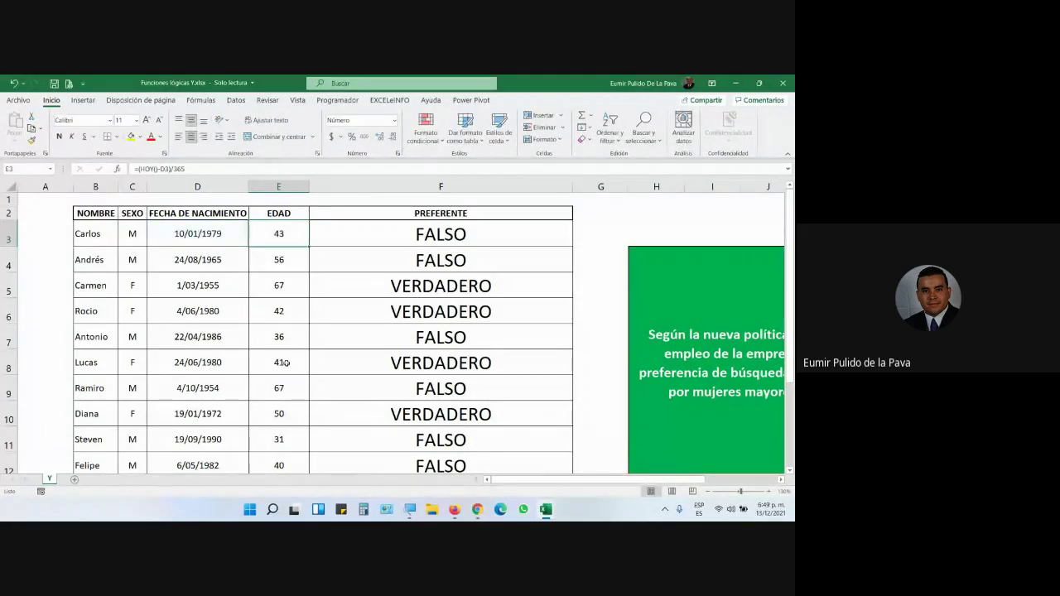
pyautogui.doubleClick(284, 363)
pyautogui.hotkey('ctrl', 'Return')
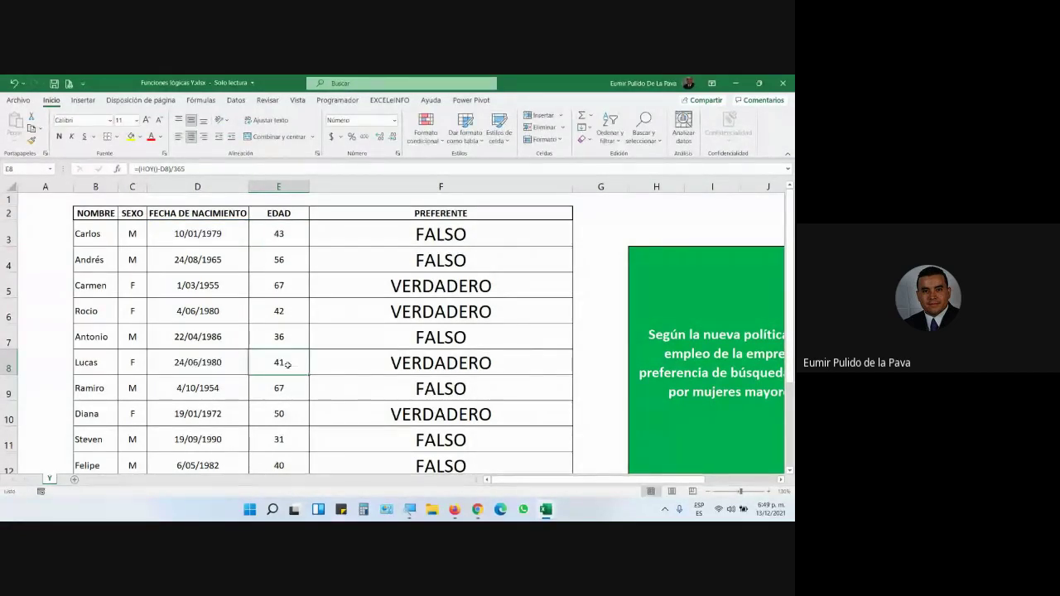
# Step: Replace E8's age with a fixed 41 shown without decimals, making its PREFERENTE FALSO
pyautogui.click(383, 144)
pyautogui.click(382, 144)
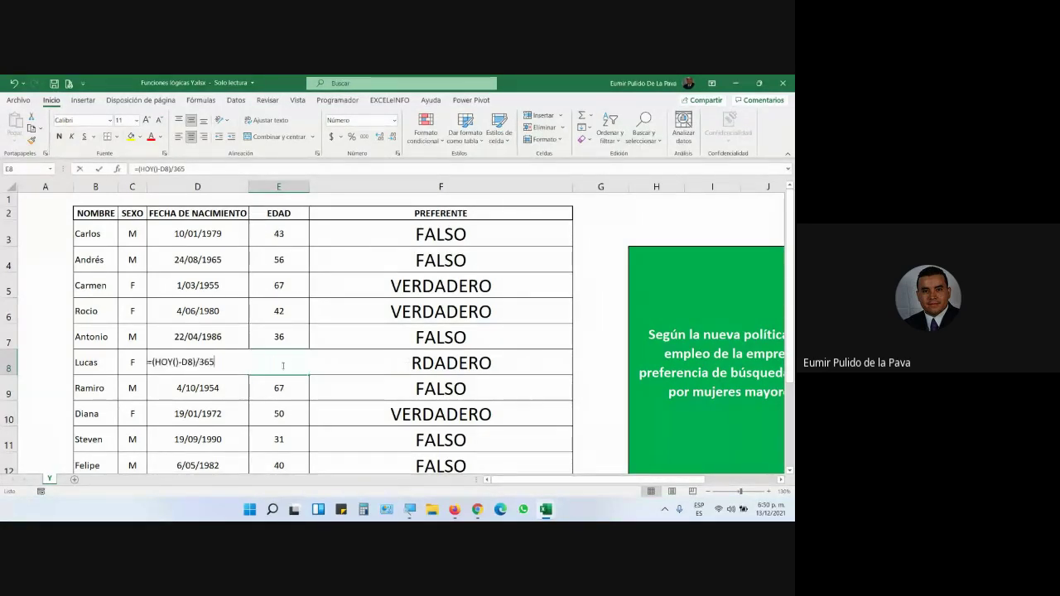
pyautogui.write('4')
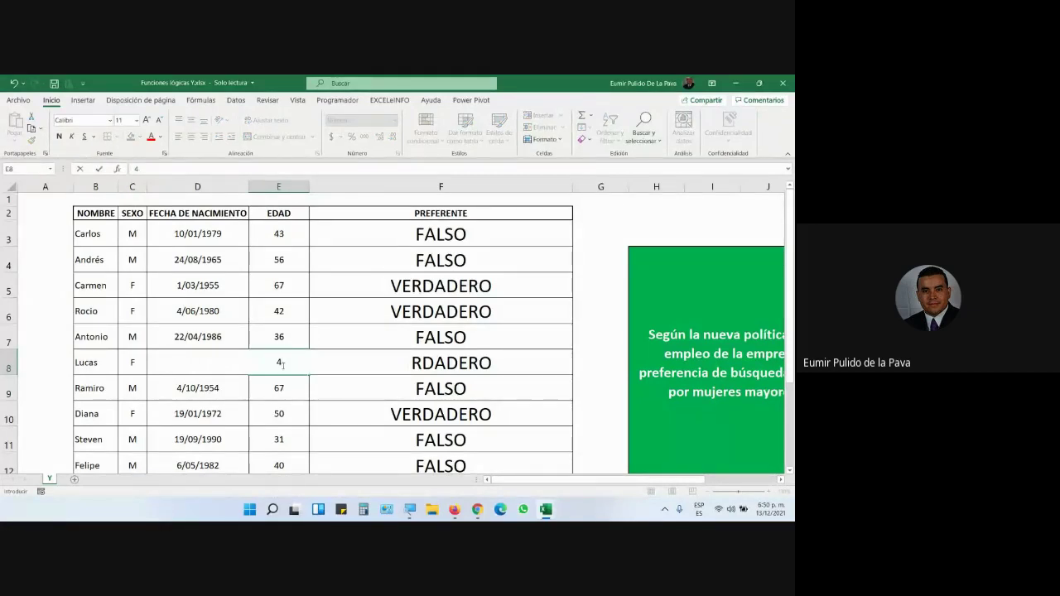
pyautogui.write('1')
pyautogui.press('Return')
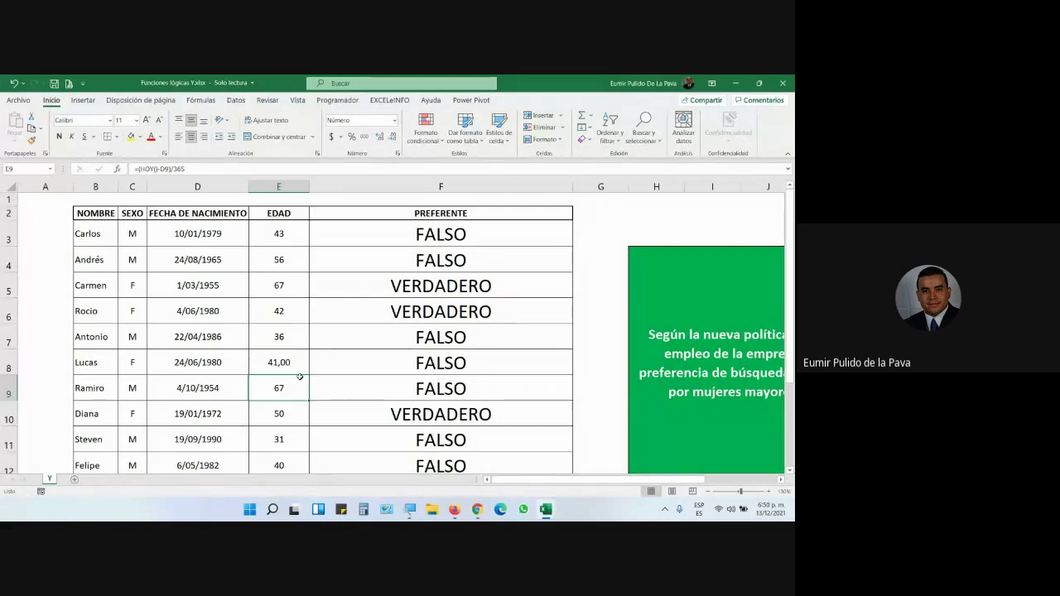
pyautogui.click(280, 363)
pyautogui.click(393, 136)
pyautogui.click(393, 137)
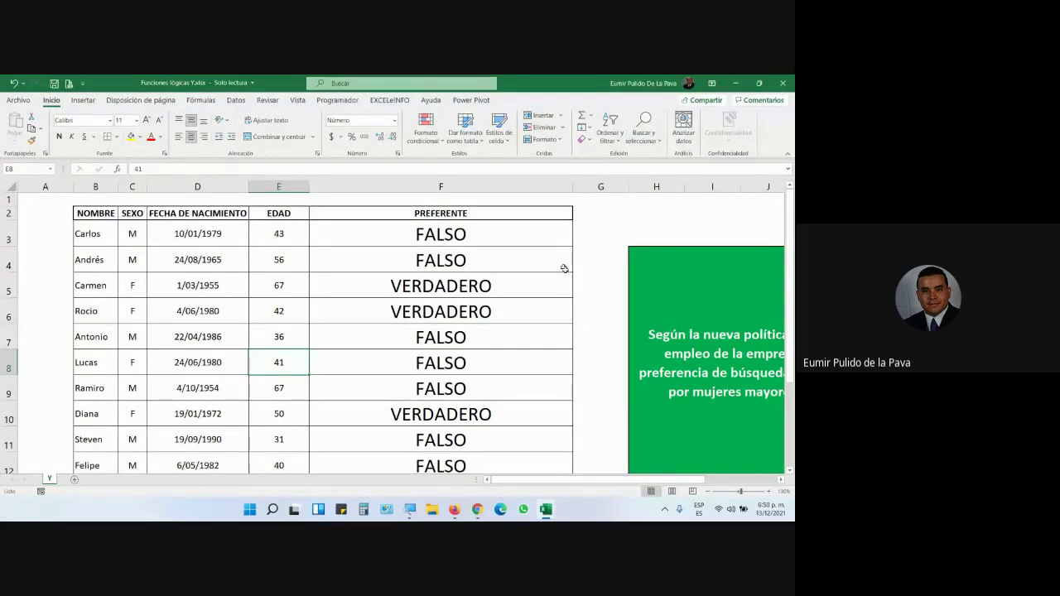
pyautogui.moveTo(477, 509)
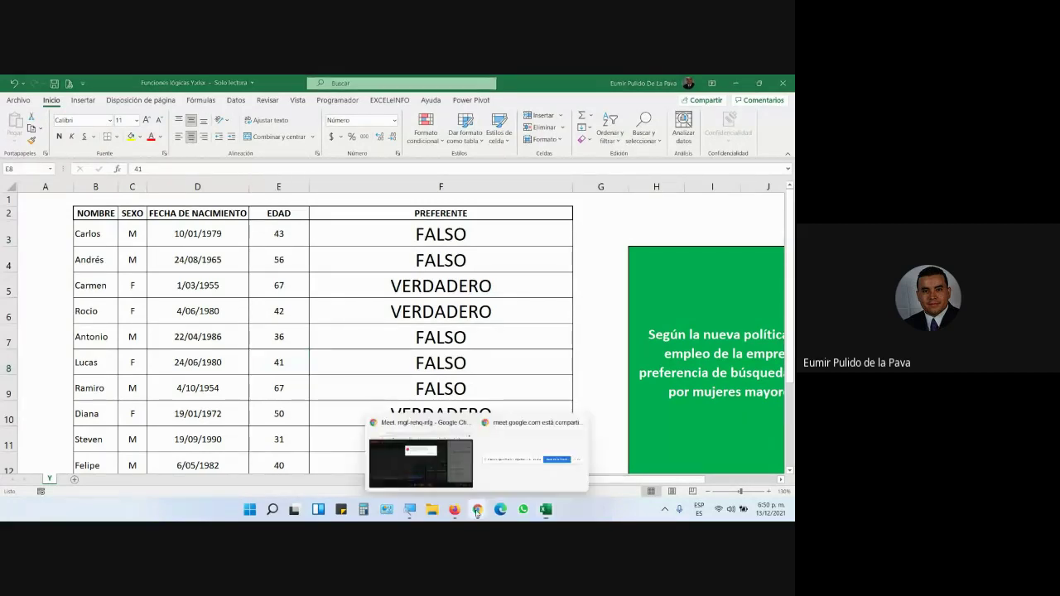
pyautogui.click(418, 452)
# Step: Admit the waiting participant into the Meet call
pyautogui.click(506, 203)
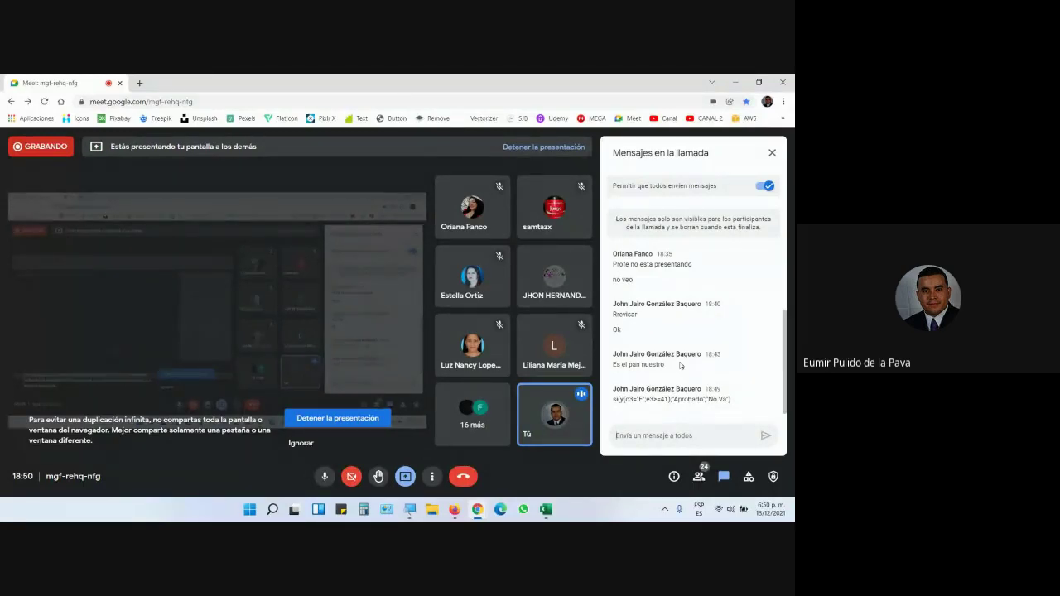
# Step: Back in Excel, check the PREFERENTE results for rows 5, 6, 10 and the last row
pyautogui.hotkey('alt', 'Tab')
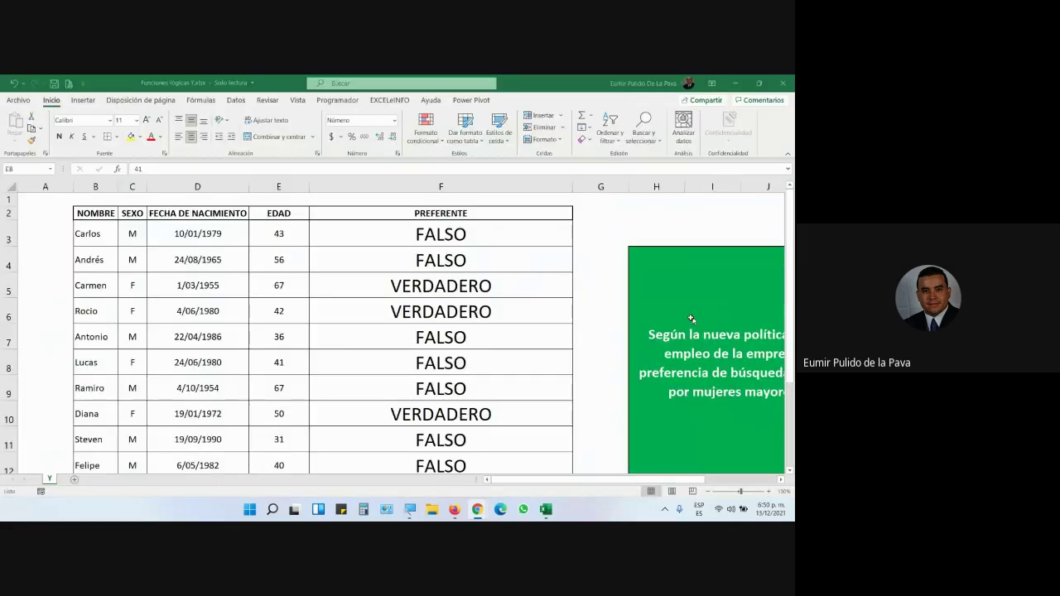
pyautogui.moveTo(441, 234); pyautogui.dragTo(468, 382)
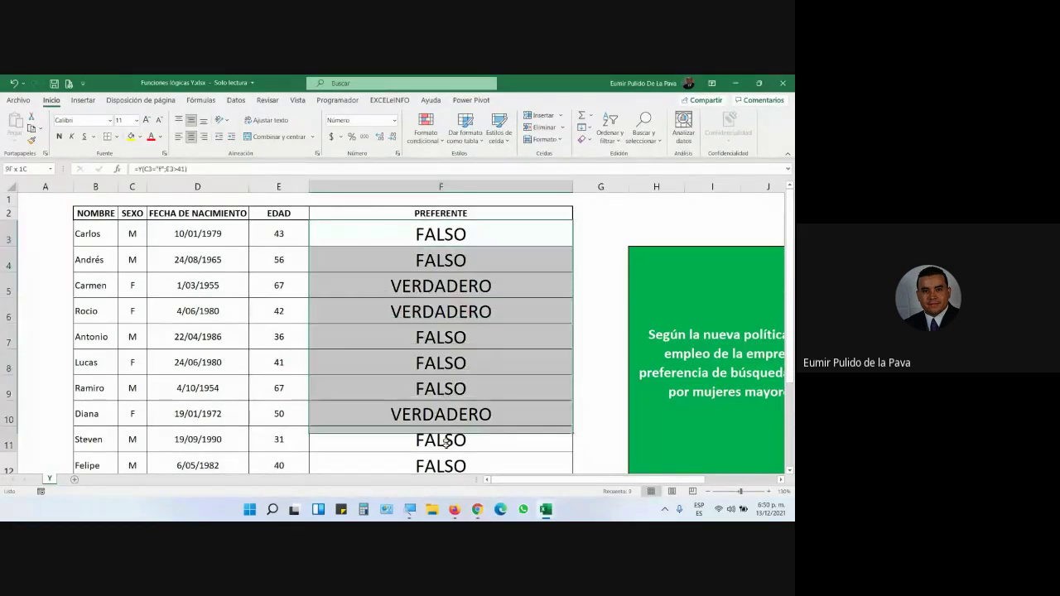
pyautogui.scroll(1, 468, 382)
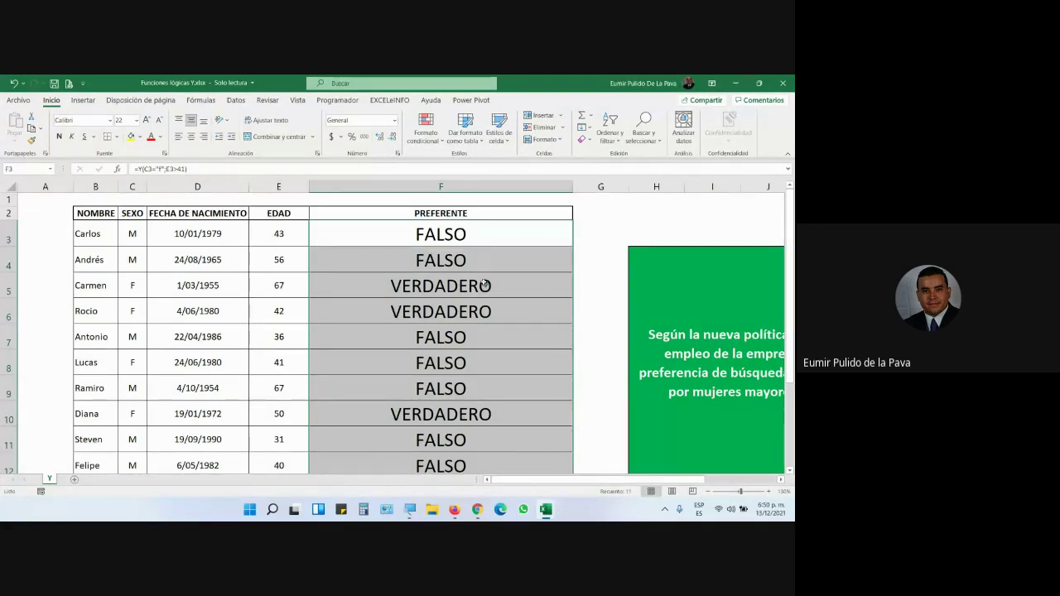
pyautogui.moveTo(455, 240); pyautogui.dragTo(486, 286)
pyautogui.click(483, 313)
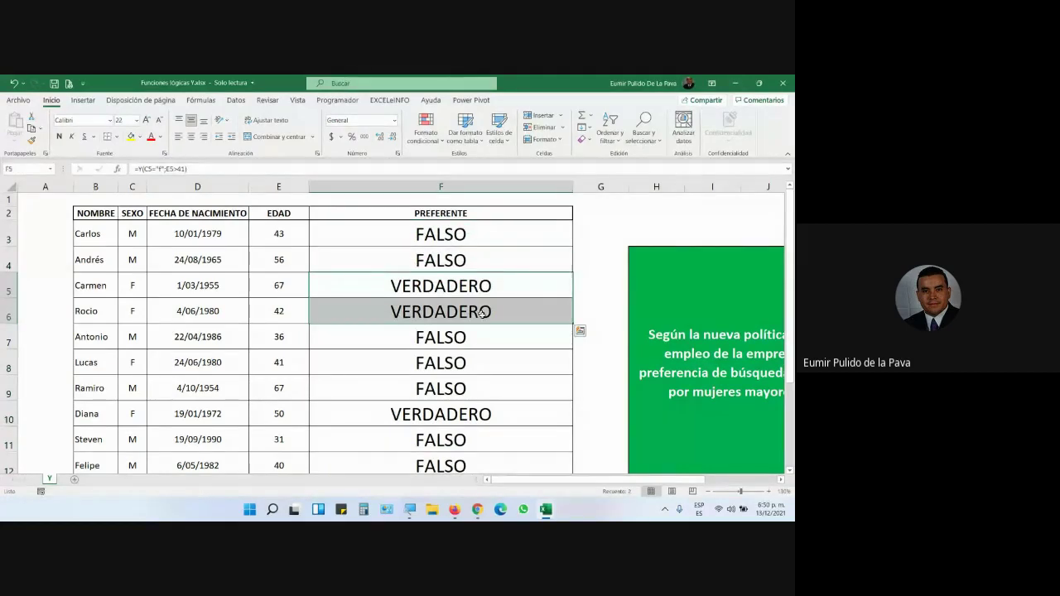
pyautogui.click(530, 406)
pyautogui.scroll(-2, 525, 384)
pyautogui.click(476, 361)
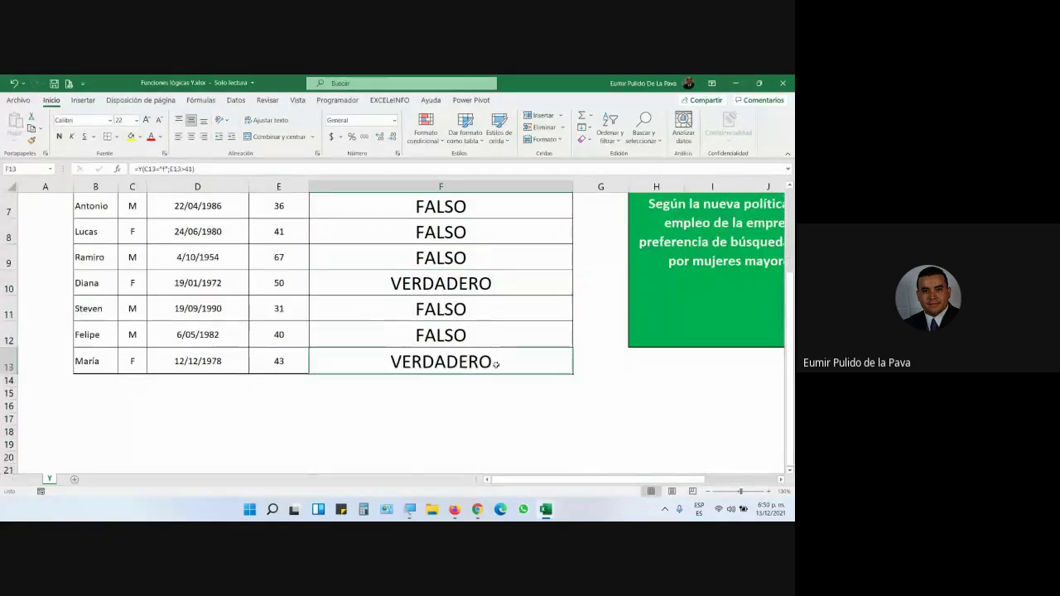
pyautogui.scroll(2, 525, 362)
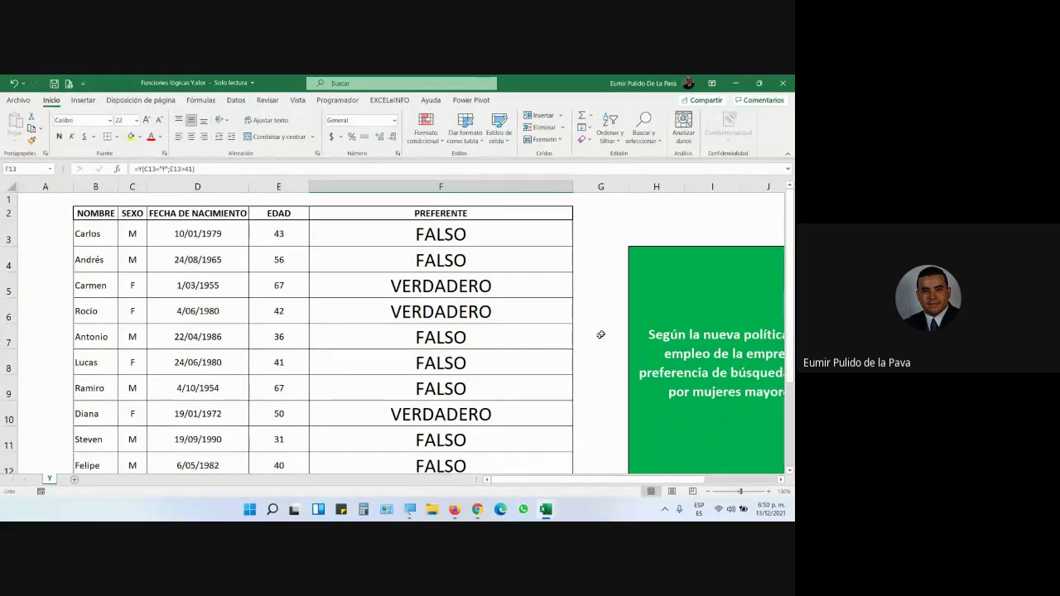
# Step: Select the PREFERENTE results from row 3 down, then highlight the chat's Aprobado/No Va suggestion
pyautogui.moveTo(496, 239)
pyautogui.mouseDown()
pyautogui.moveTo(479, 491)
pyautogui.moveTo(501, 448)
pyautogui.mouseUp()
pyautogui.scroll(1, 501, 448)
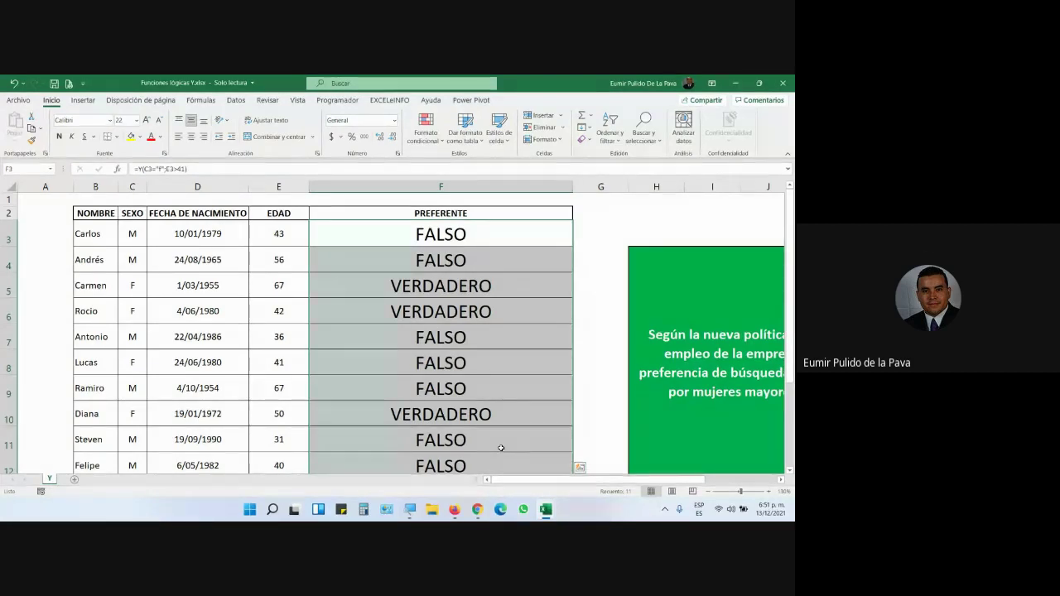
pyautogui.hotkey('alt', 'Tab')
pyautogui.moveTo(674, 399); pyautogui.dragTo(732, 400)
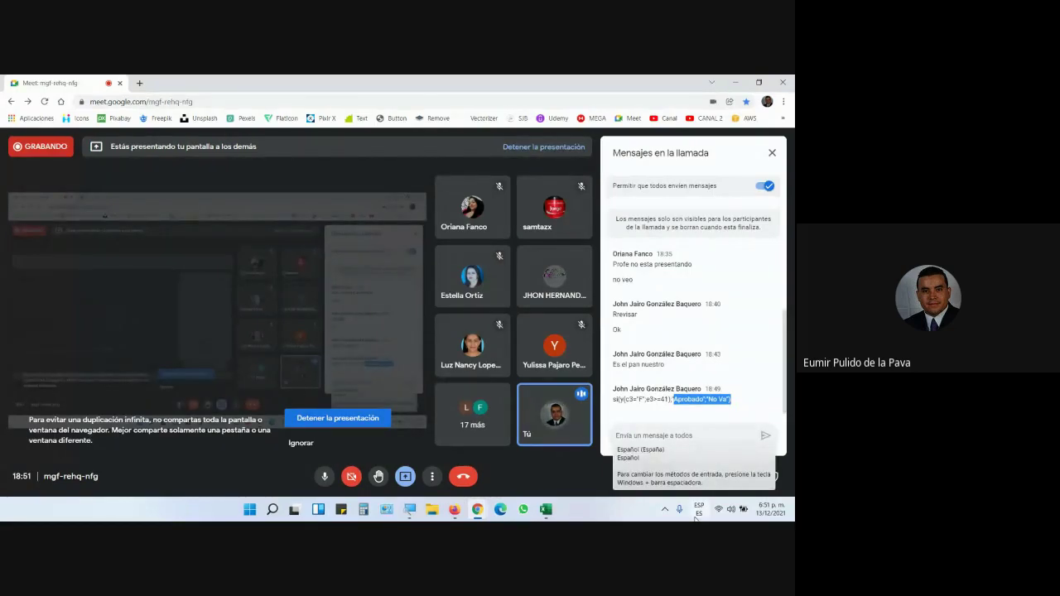
# Step: Switch from the Meet window back to the Excel workbook with the PREFERENTE column
pyautogui.hotkey('alt', 'Tab')
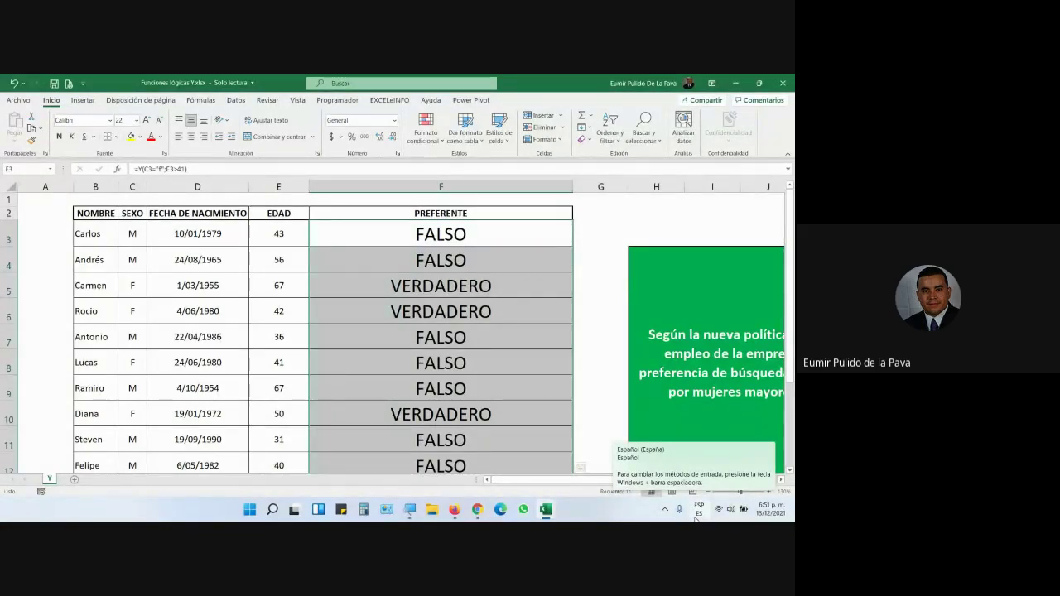
# Step: In F3, wrap the Y(C3="f";E3>41) test inside an SI function
pyautogui.doubleClick(404, 231)
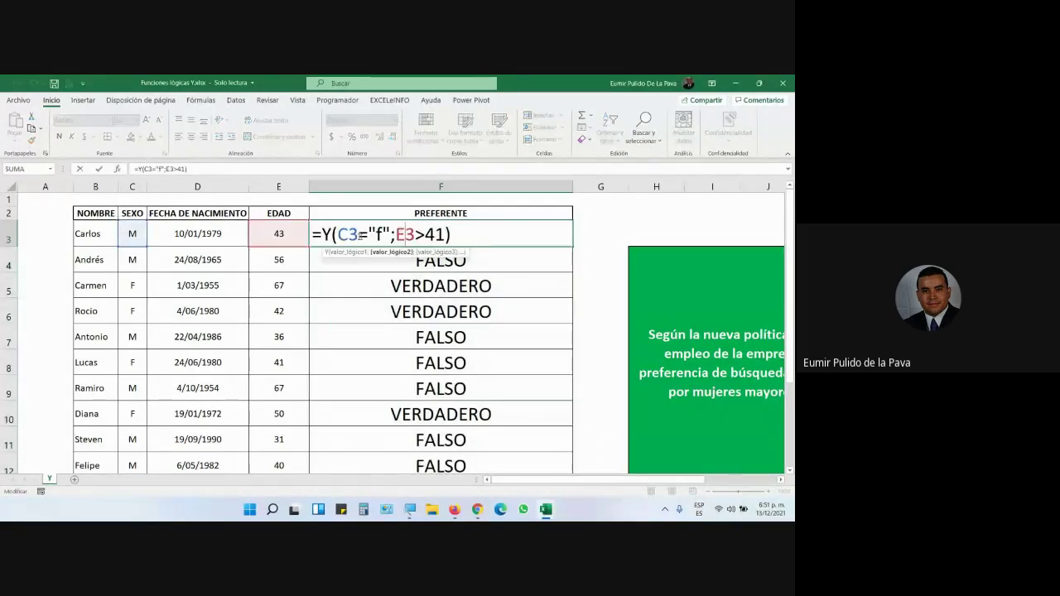
pyautogui.moveTo(322, 234); pyautogui.dragTo(451, 235)
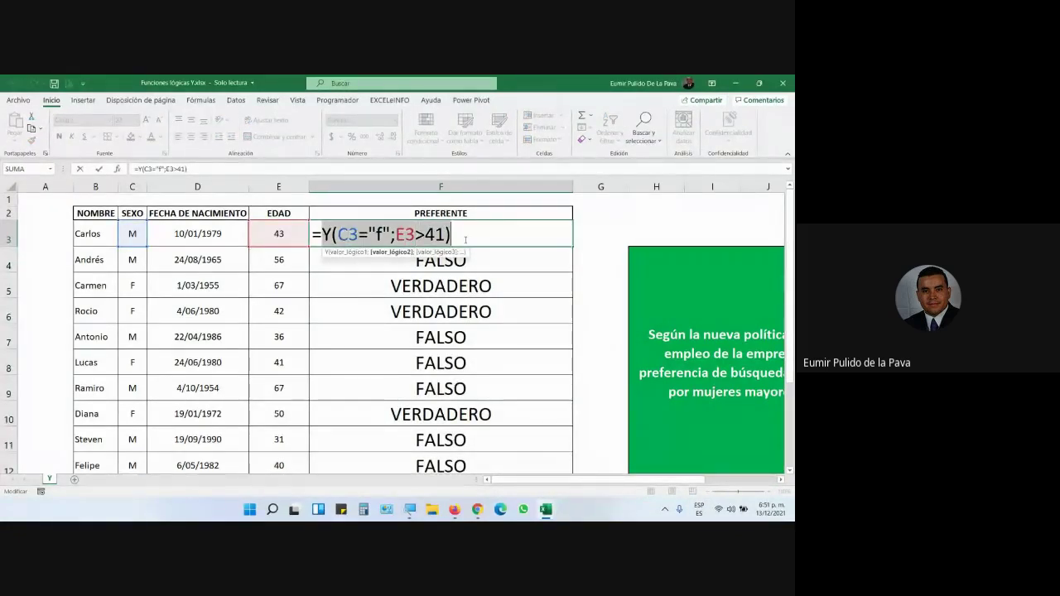
pyautogui.click(362, 239)
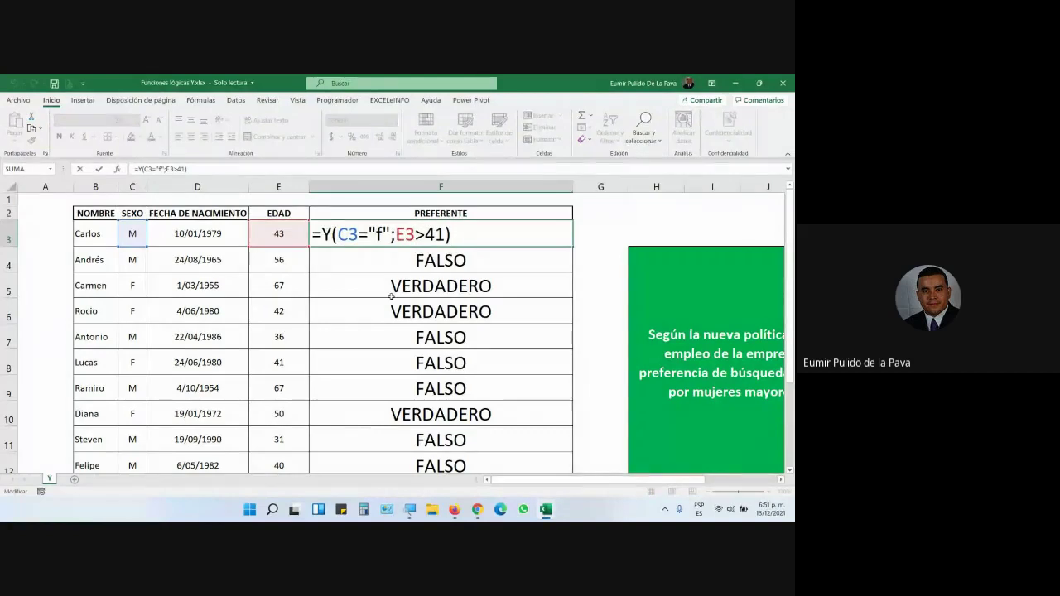
pyautogui.write('si')
pyautogui.press('Tab')
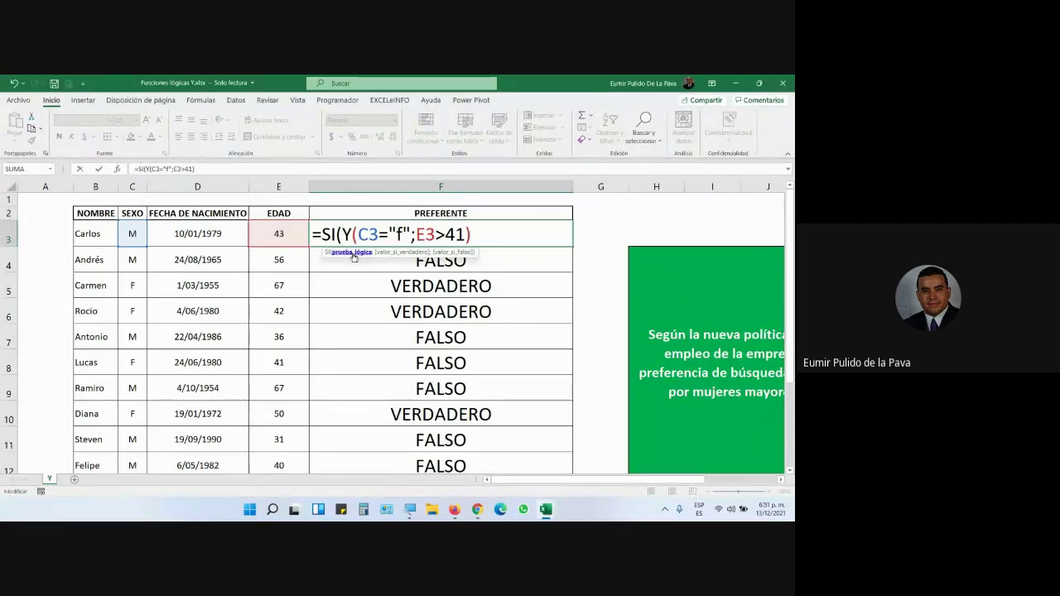
pyautogui.moveTo(342, 234); pyautogui.dragTo(322, 234)
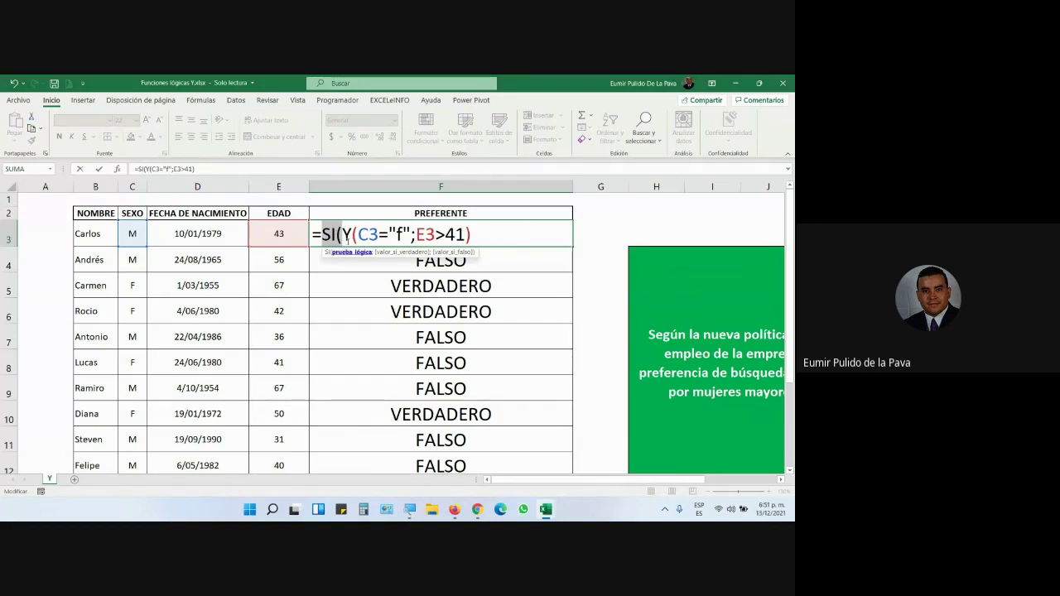
pyautogui.moveTo(343, 235); pyautogui.dragTo(416, 348)
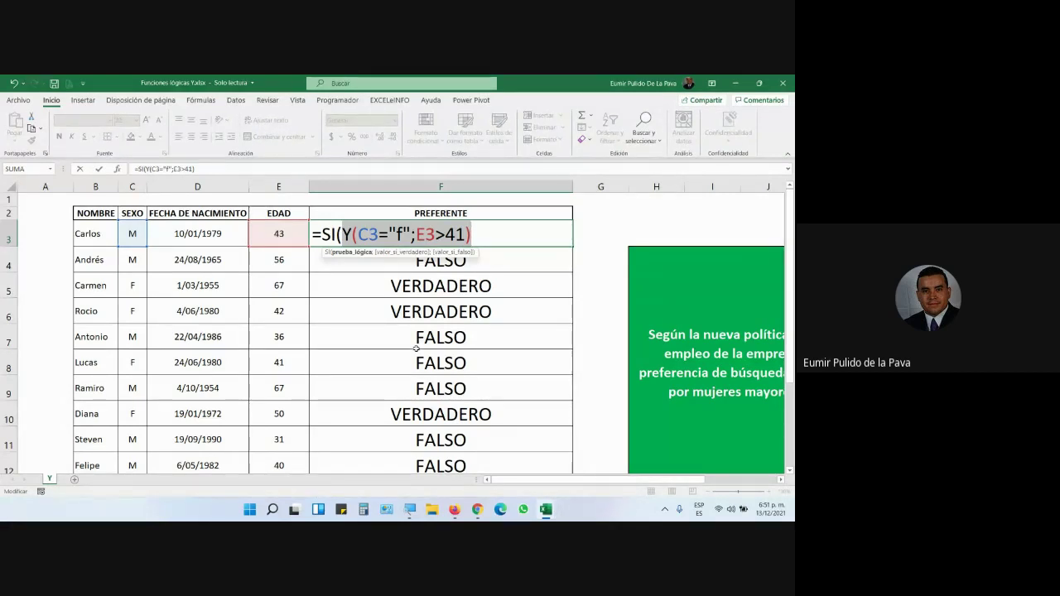
# Step: Complete the formula with "contratada" and "no" as SI's true and false results
pyautogui.click(497, 236)
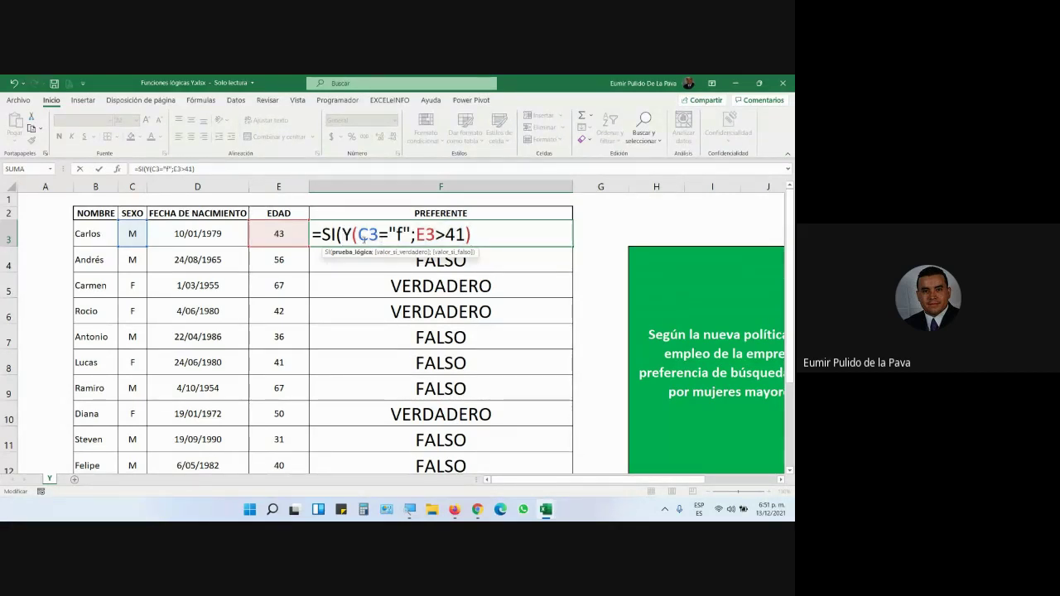
pyautogui.moveTo(342, 235); pyautogui.dragTo(471, 236)
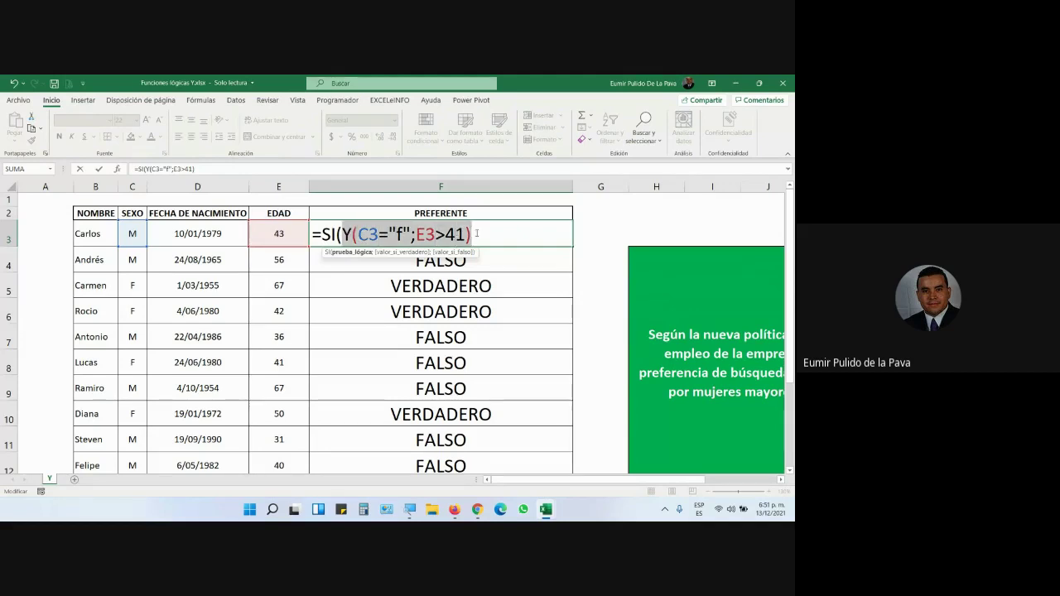
pyautogui.click(477, 235)
pyautogui.write(';')
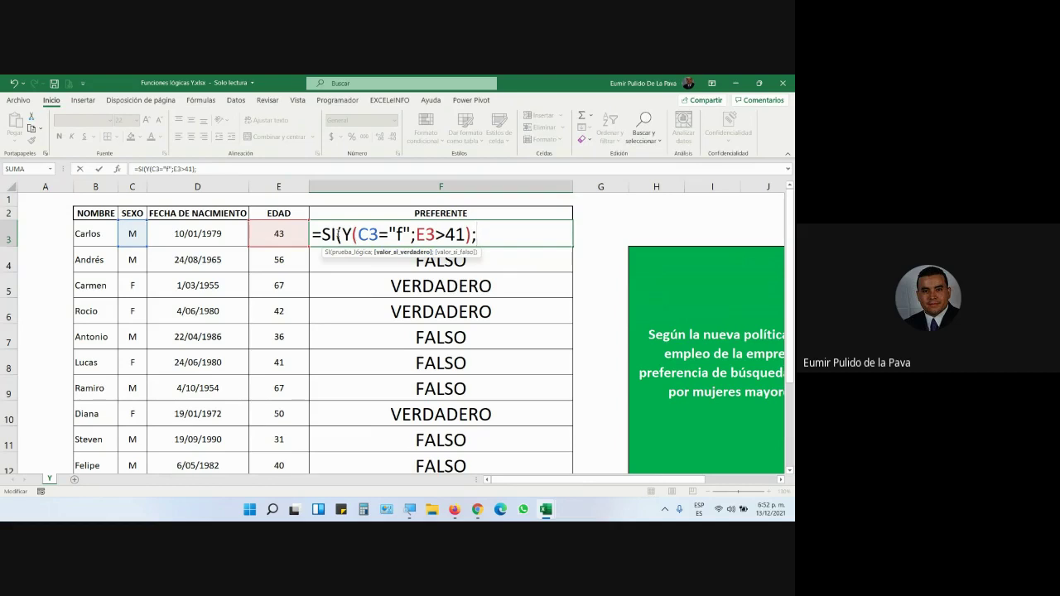
pyautogui.moveTo(340, 235); pyautogui.dragTo(471, 235)
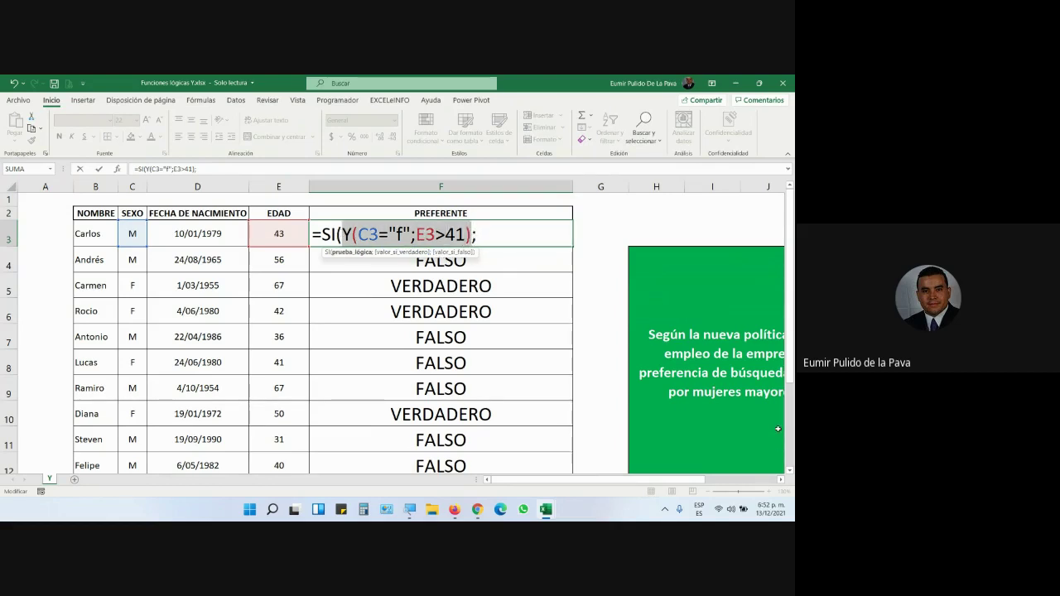
pyautogui.click(508, 241)
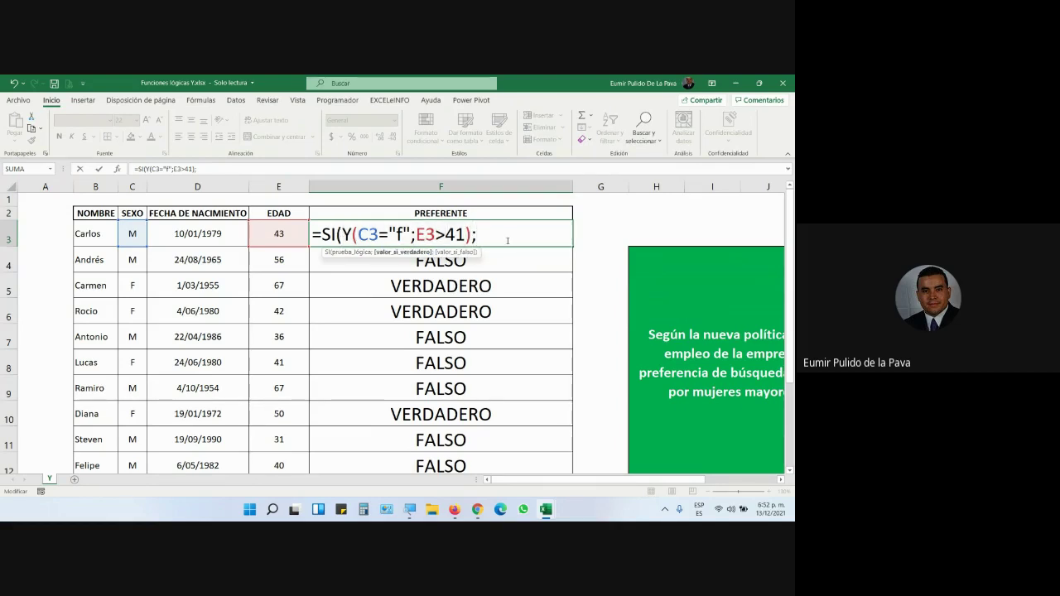
pyautogui.write('"contrat')
pyautogui.write('ada')
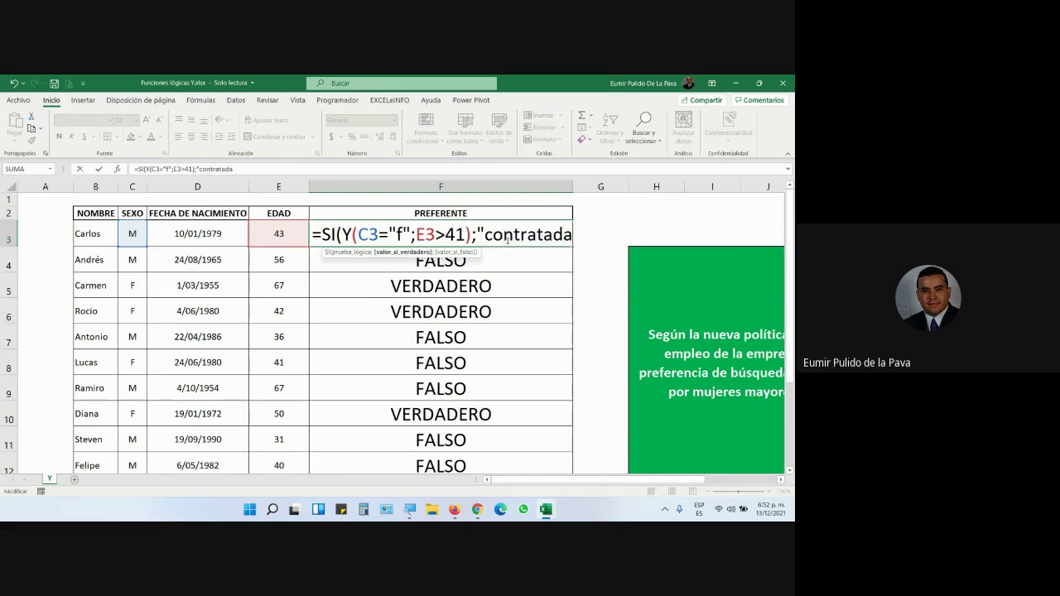
pyautogui.write('";')
pyautogui.write('"')
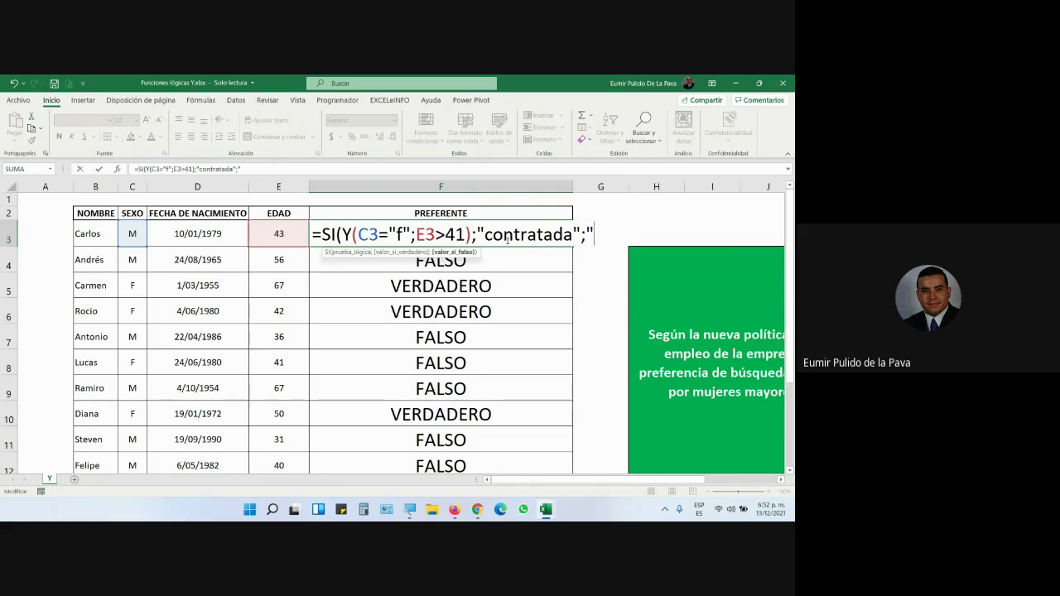
pyautogui.write('no"')
pyautogui.write(')')
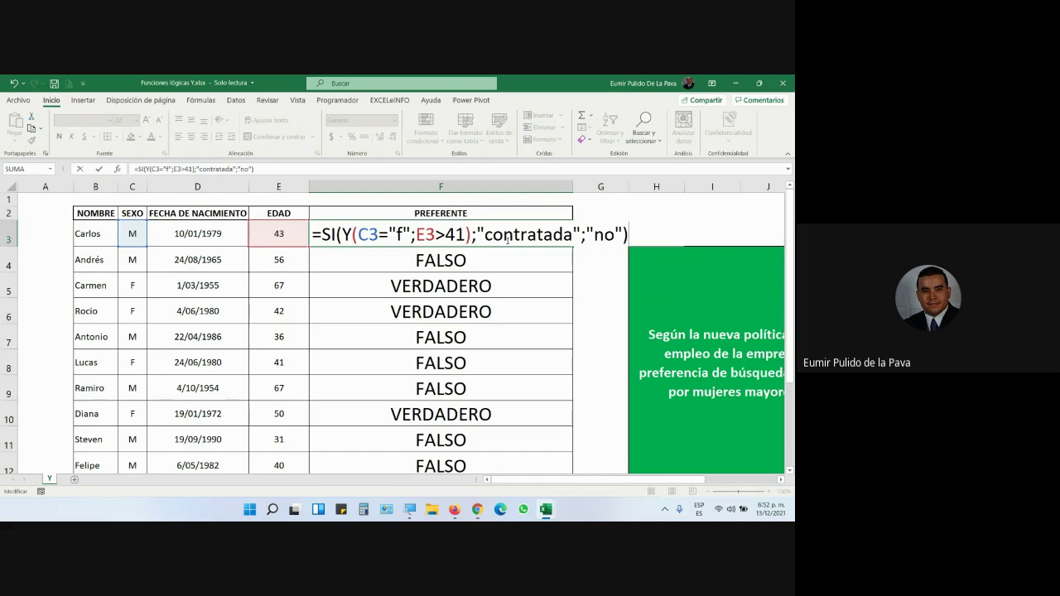
# Step: Commit =SI(Y(C3="f";E3>41);"contratada";"no") and fill it down to F12
pyautogui.press('Return')
pyautogui.click(502, 237)
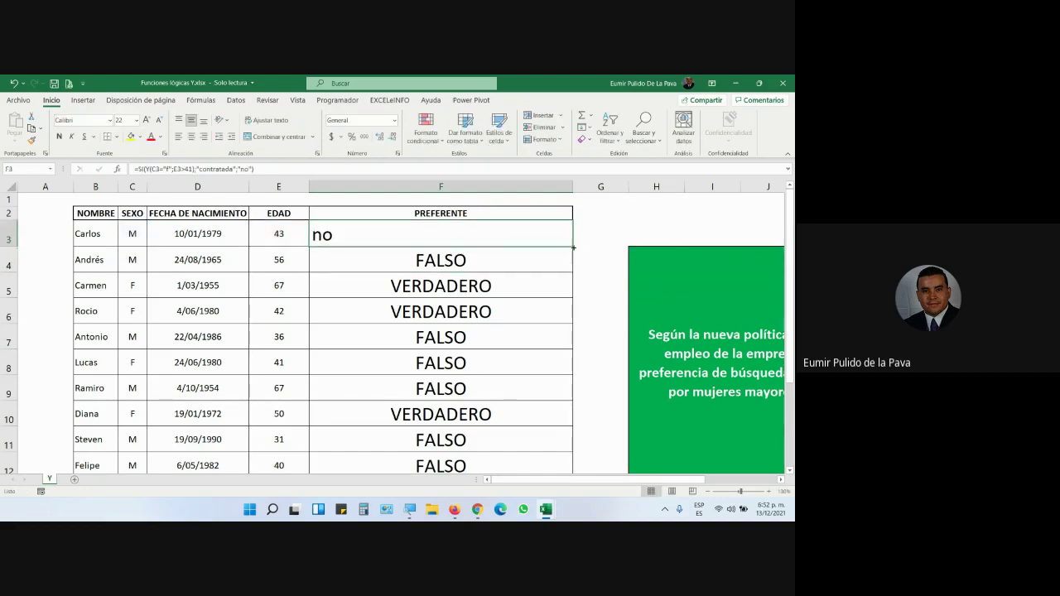
pyautogui.doubleClick(573, 247)
pyautogui.moveTo(477, 518)
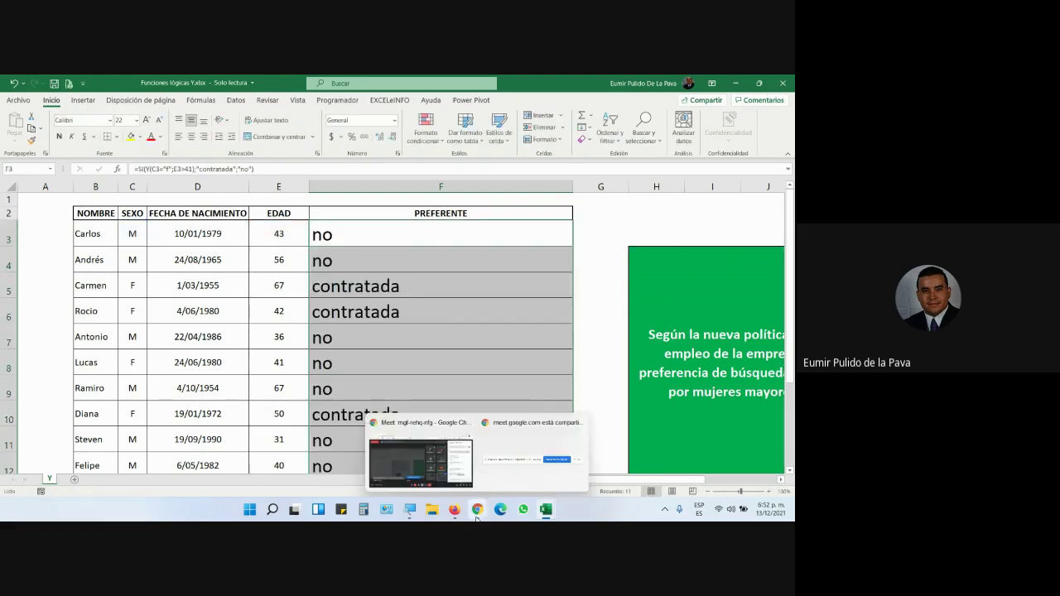
pyautogui.click(420, 462)
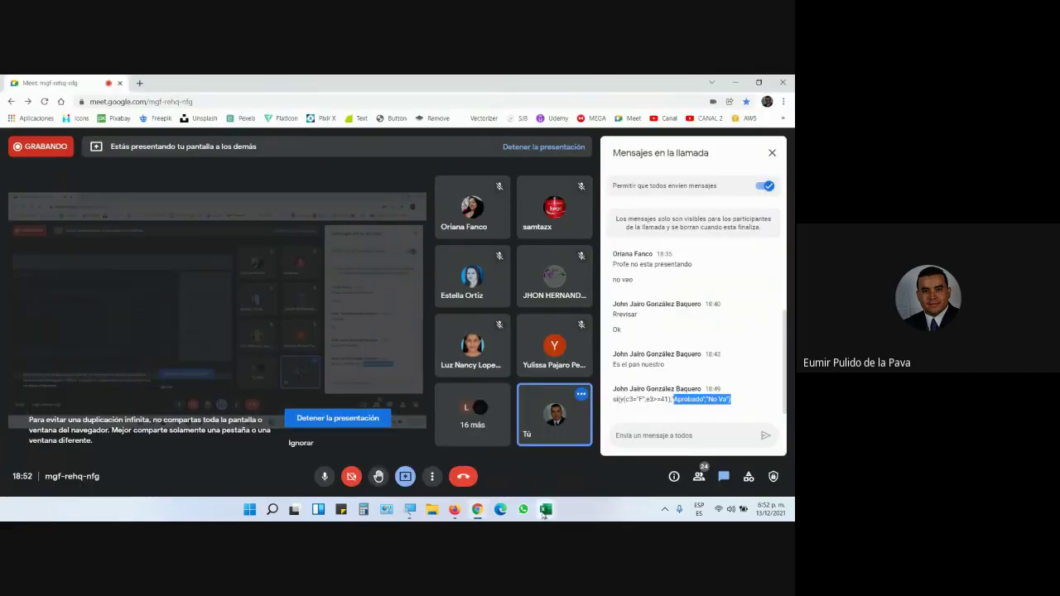
pyautogui.click(698, 400)
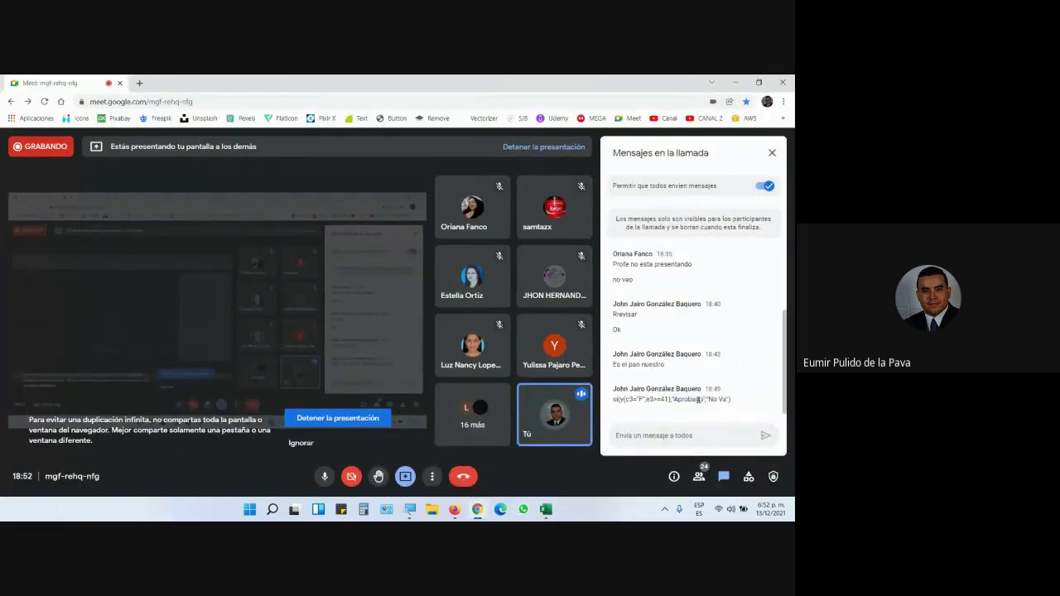
pyautogui.moveTo(546, 509)
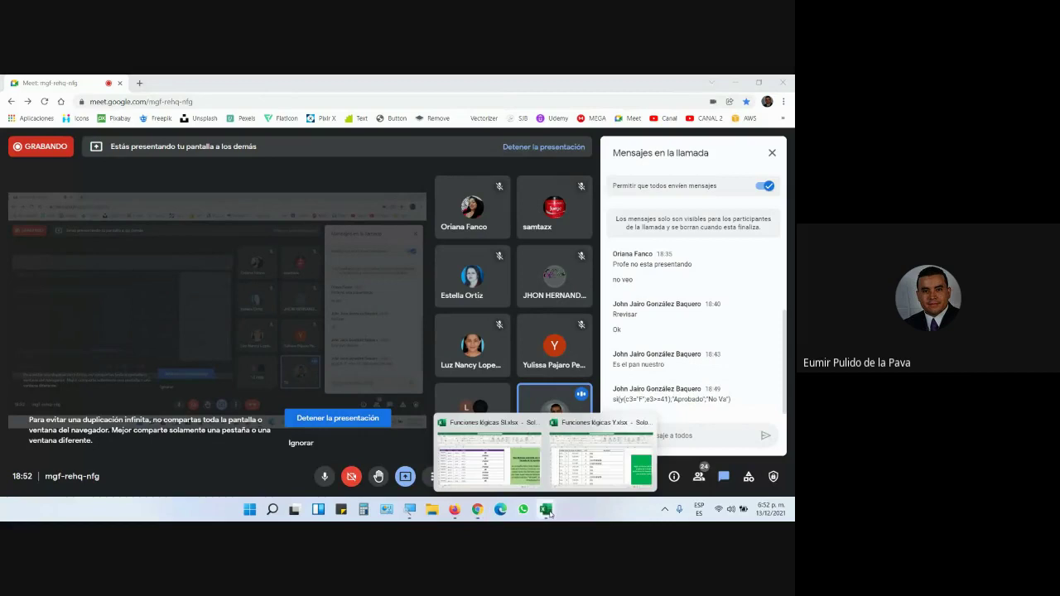
pyautogui.click(594, 460)
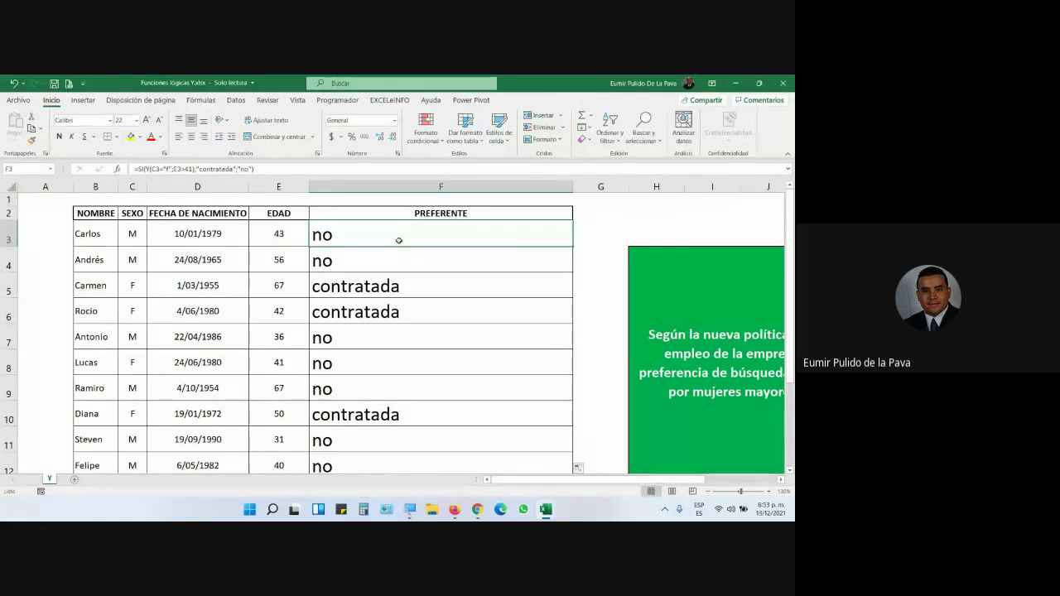
# Step: Show F3's full SI formula, admitting a waiting participant in Meet before returning to Excel
pyautogui.moveTo(454, 509)
pyautogui.doubleClick(414, 232)
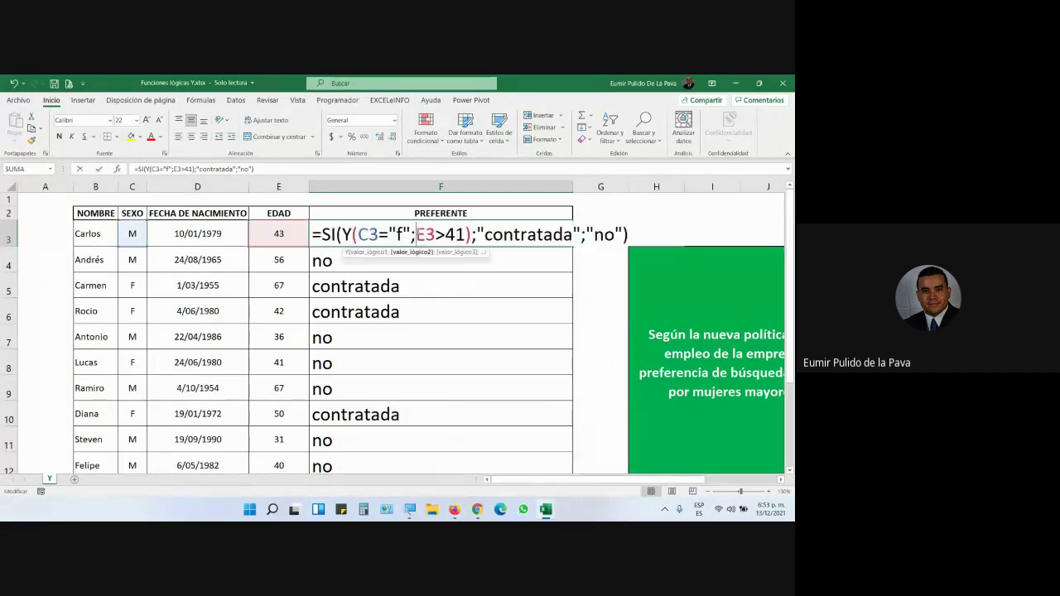
pyautogui.click(420, 463)
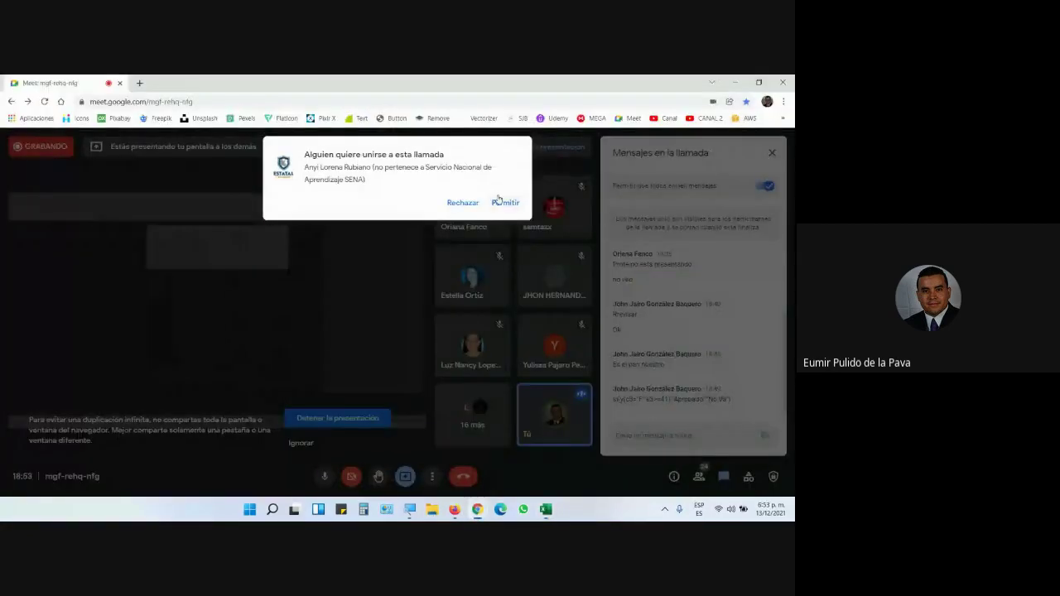
pyautogui.click(504, 201)
pyautogui.moveTo(545, 509)
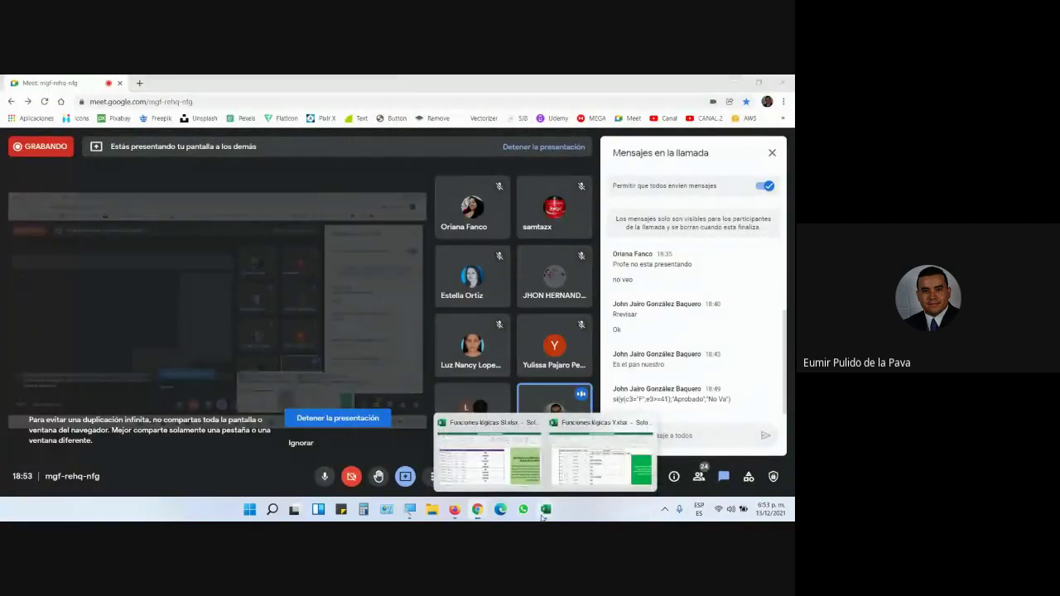
pyautogui.click(571, 436)
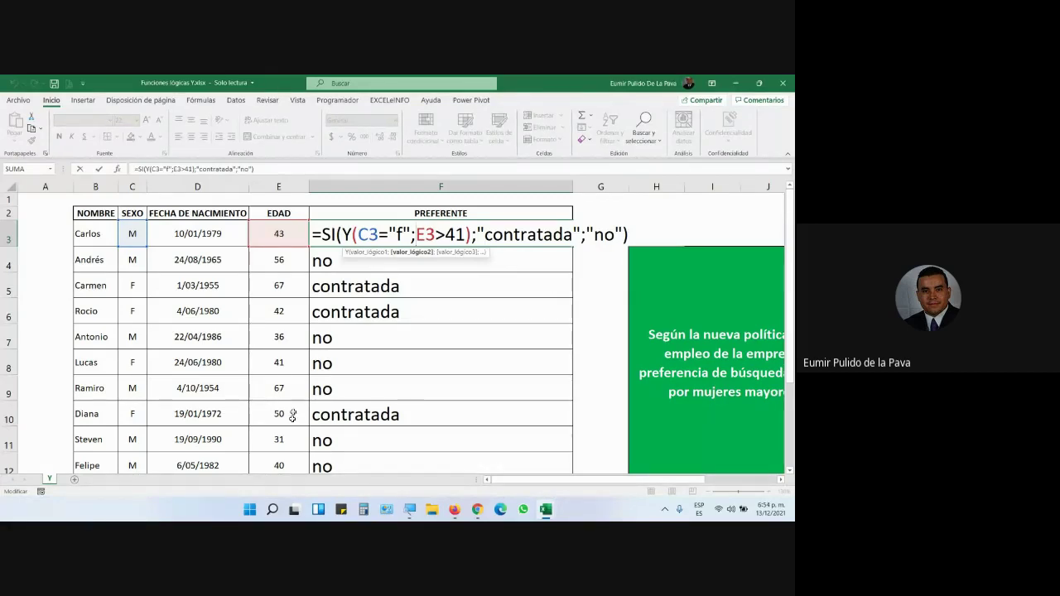
# Step: Switch from the workbook to the Google Meet call window
pyautogui.moveTo(477, 510)
pyautogui.click(441, 472)
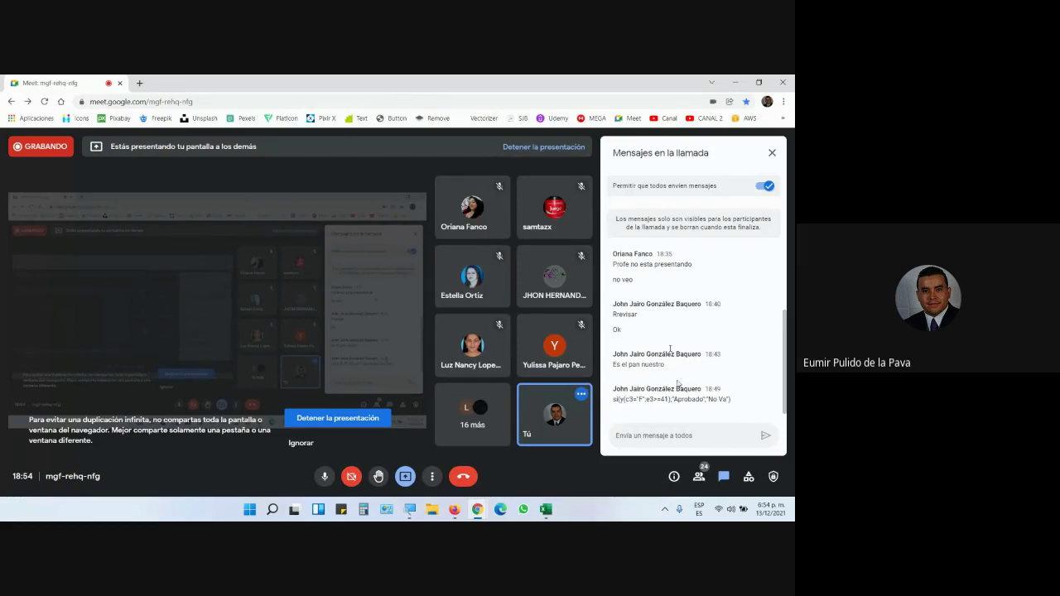
# Step: Bring the course PDF guide forward and scroll down to the Función O section
pyautogui.moveTo(454, 514)
pyautogui.click(509, 455)
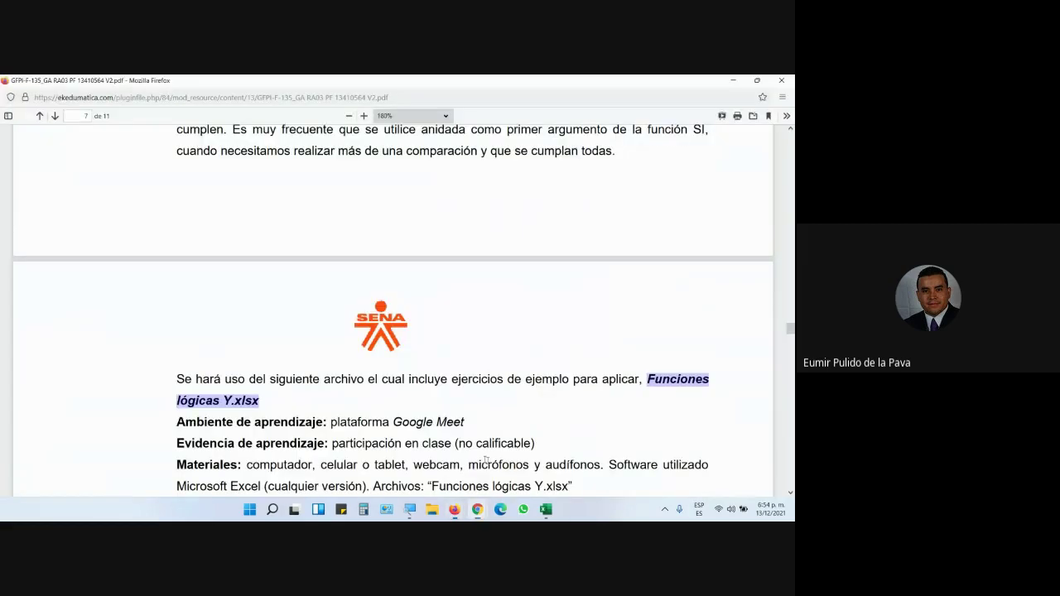
pyautogui.scroll(-3, 448, 380)
pyautogui.scroll(-1, 448, 386)
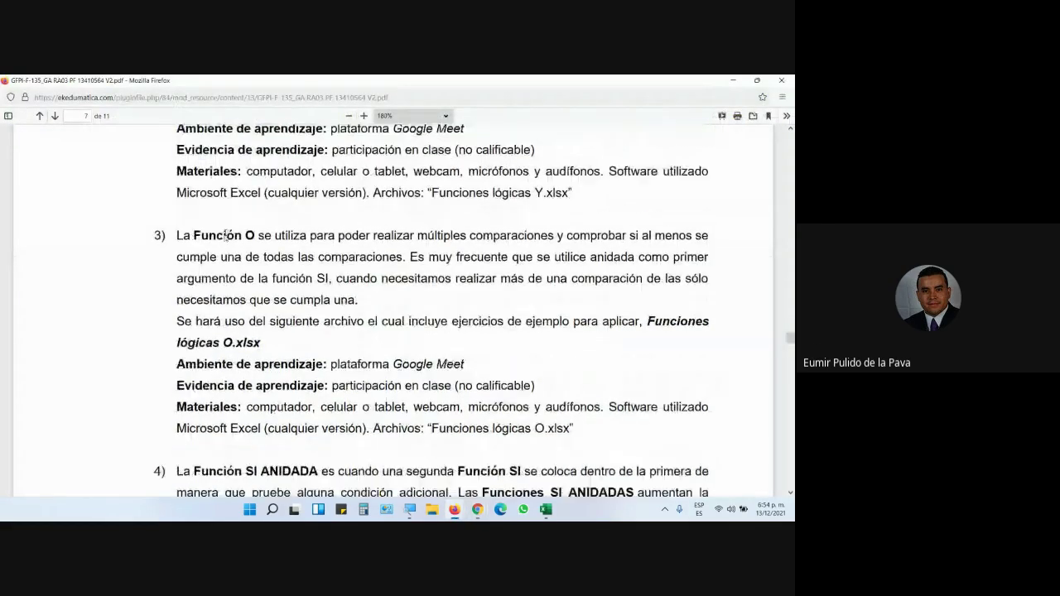
pyautogui.moveTo(177, 231); pyautogui.dragTo(258, 233)
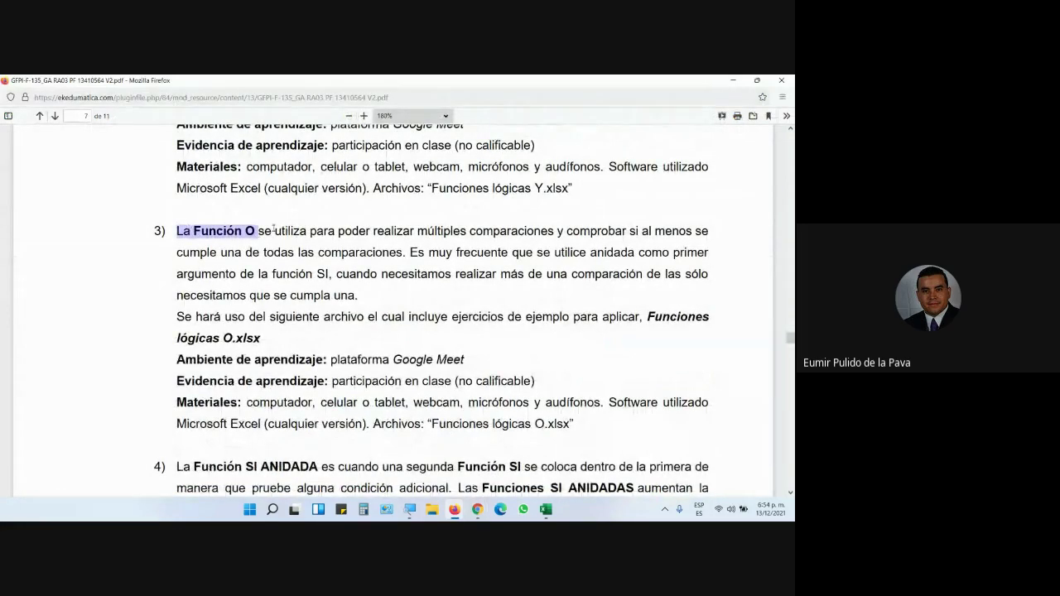
pyautogui.click(267, 234)
# Step: Highlight the Función O explanation and the file name 'Funciones lógicas O.xlsx'
pyautogui.moveTo(262, 231); pyautogui.dragTo(564, 231)
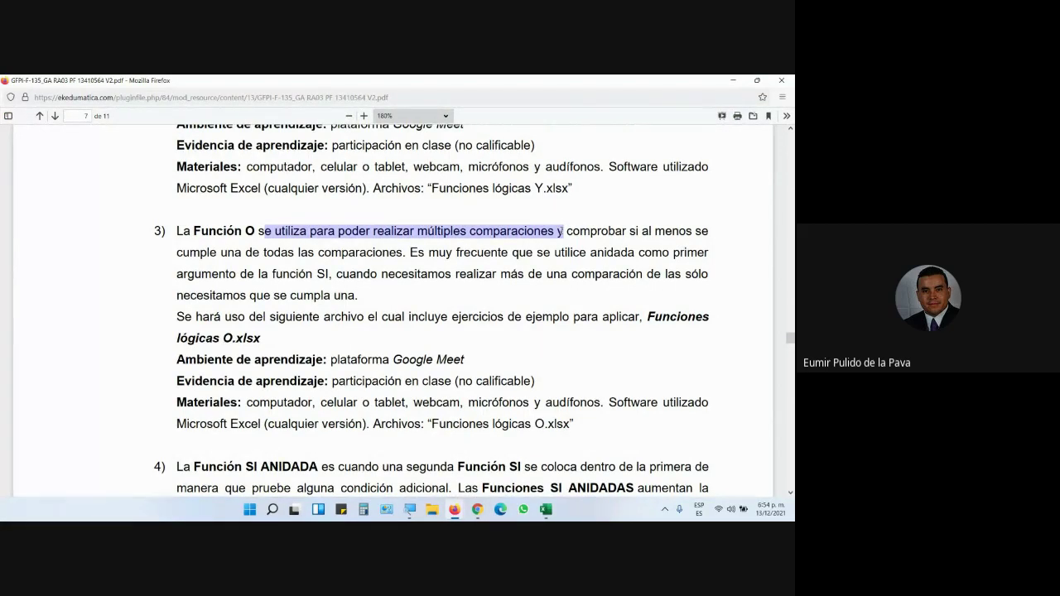
pyautogui.moveTo(565, 231); pyautogui.dragTo(690, 228)
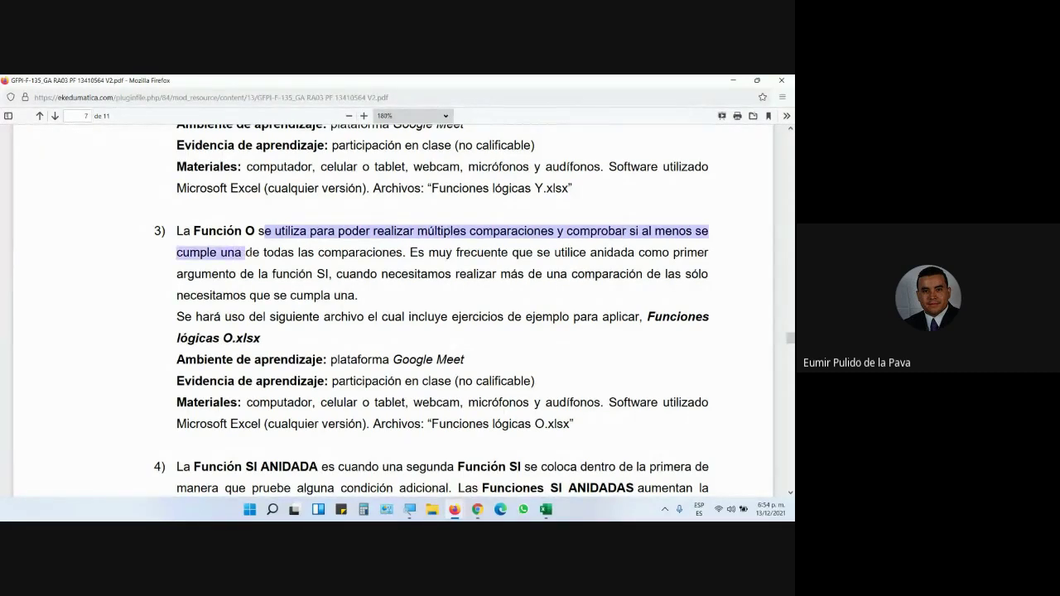
pyautogui.moveTo(690, 229); pyautogui.dragTo(305, 257)
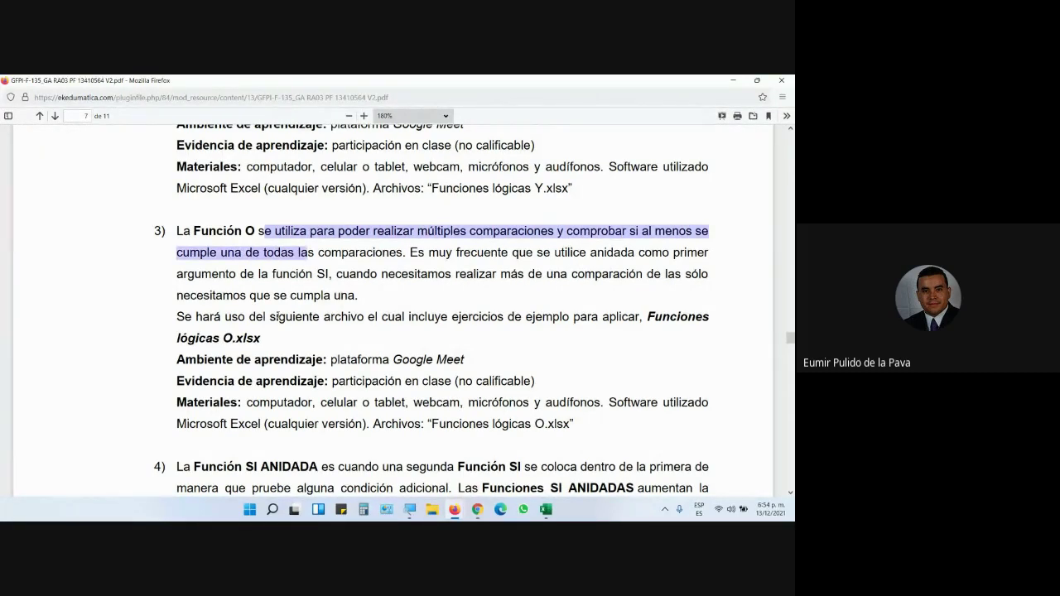
pyautogui.doubleClick(249, 231)
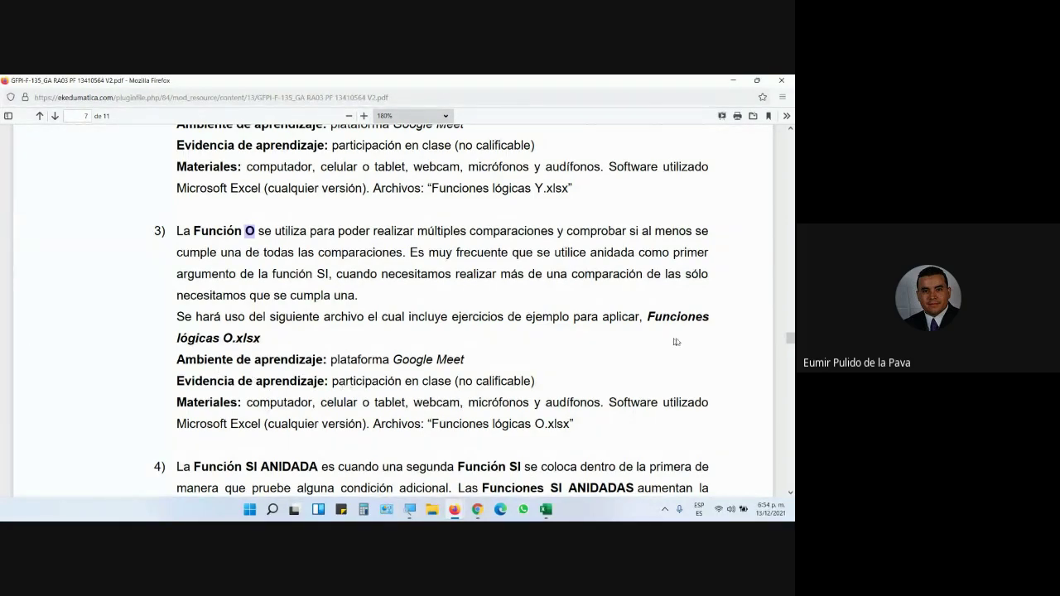
pyautogui.moveTo(647, 318)
pyautogui.mouseDown()
pyautogui.moveTo(171, 352)
pyautogui.moveTo(236, 338)
pyautogui.mouseUp()
# Step: Open 'Funciones lógicas O.xlsx' from the Moodle folder in Excel, cancelling a stray cell edit
pyautogui.moveTo(453, 506)
pyautogui.click(409, 462)
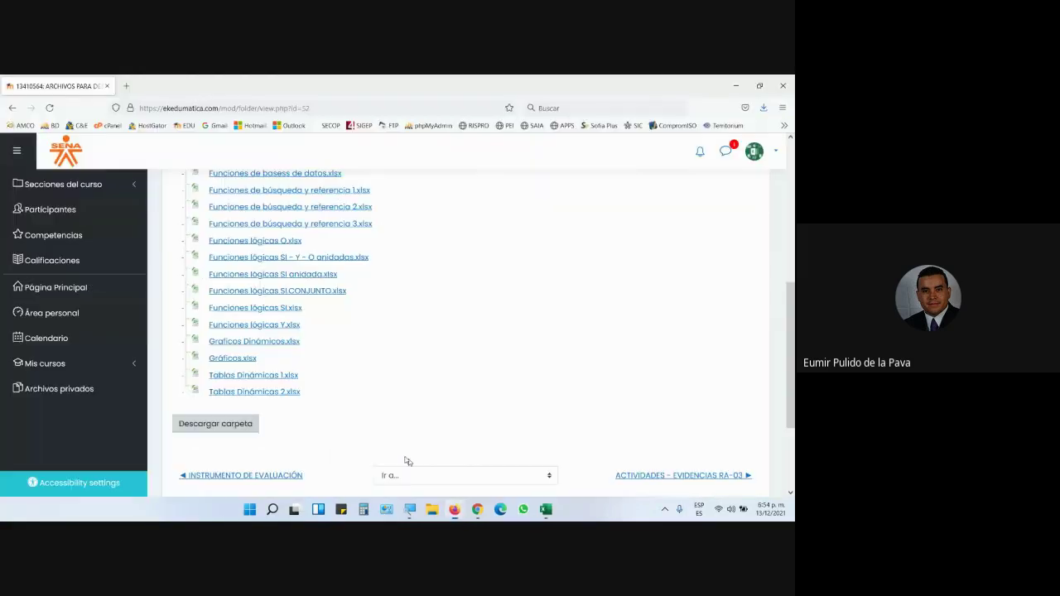
pyautogui.click(286, 240)
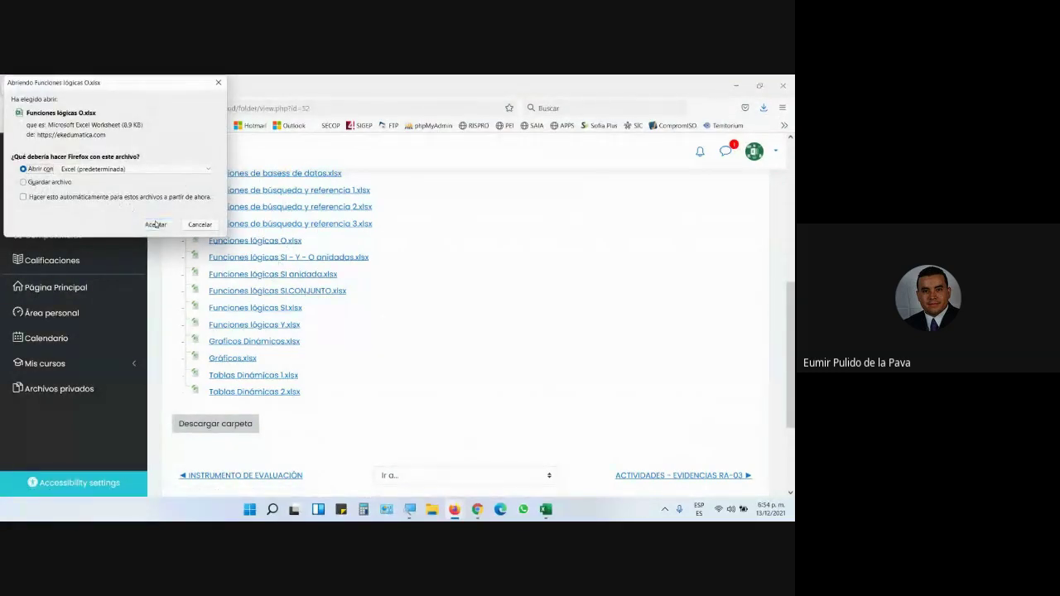
pyautogui.click(155, 224)
pyautogui.click(414, 327)
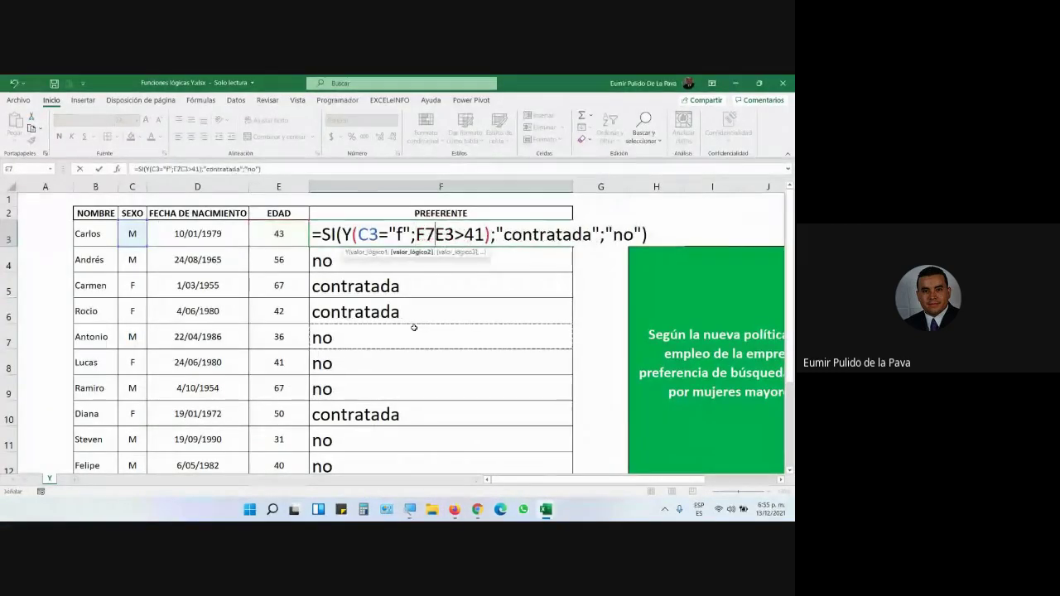
pyautogui.press('Escape')
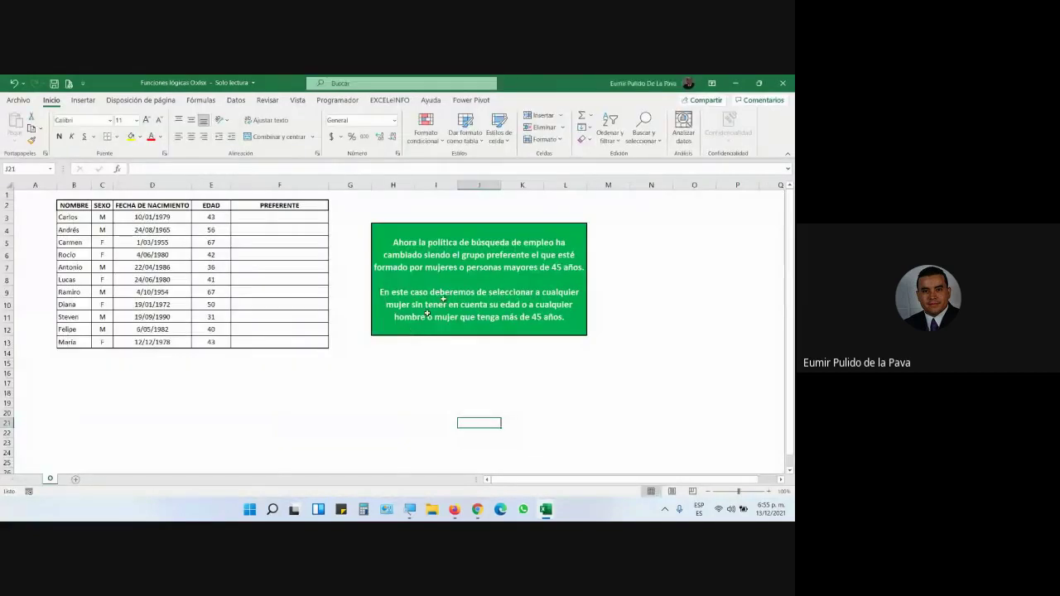
# Step: Zoom the sheet to about 130% and select the green hiring-policy note
pyautogui.click(768, 491)
pyautogui.click(767, 491)
pyautogui.click(767, 491)
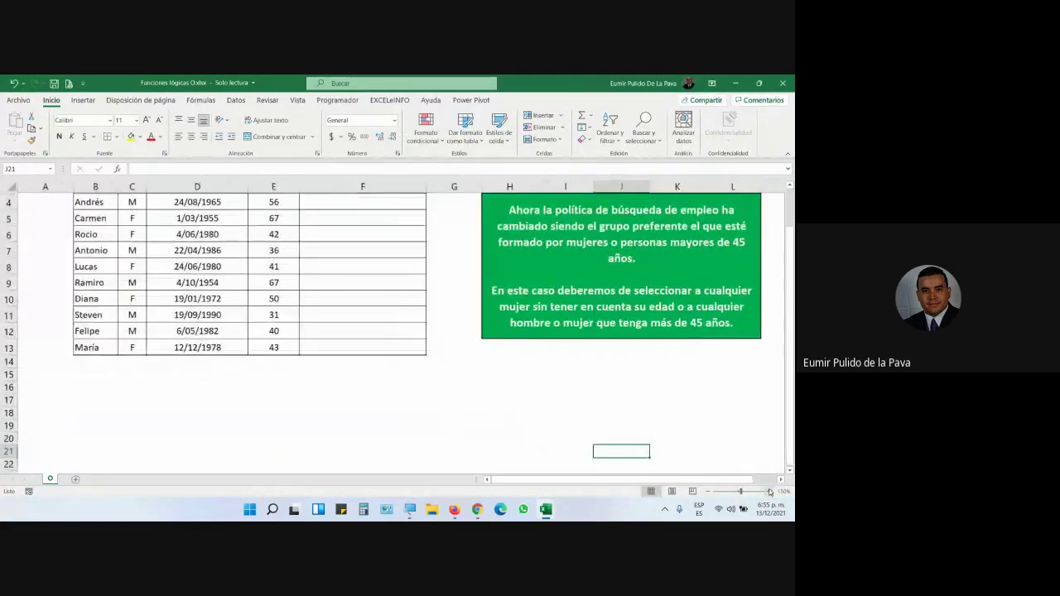
pyautogui.scroll(1, 603, 282)
pyautogui.click(603, 283)
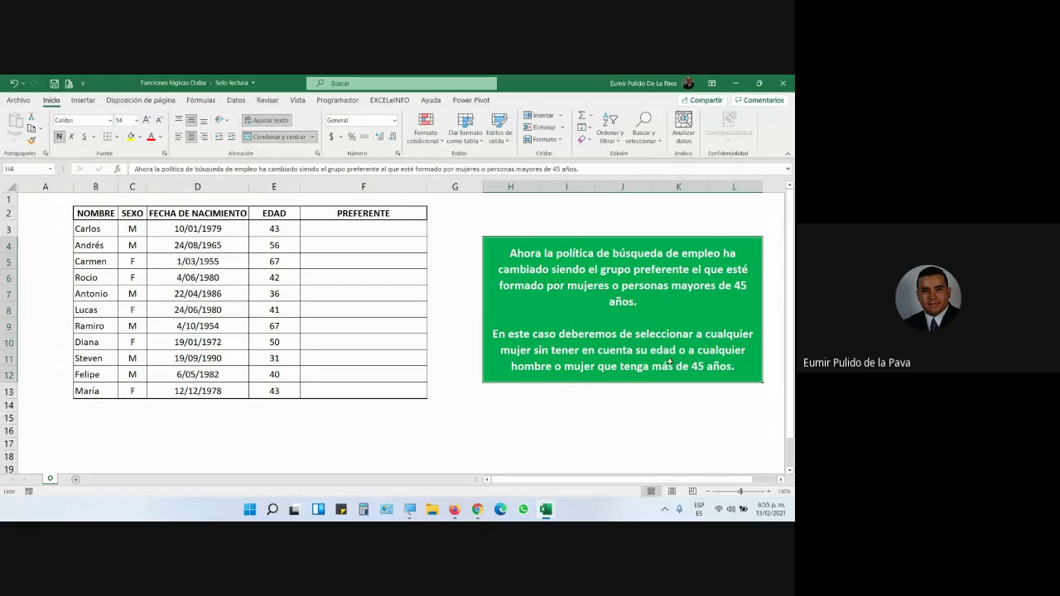
# Step: Widen column F and raise the font size of F3 to 18
pyautogui.click(397, 229)
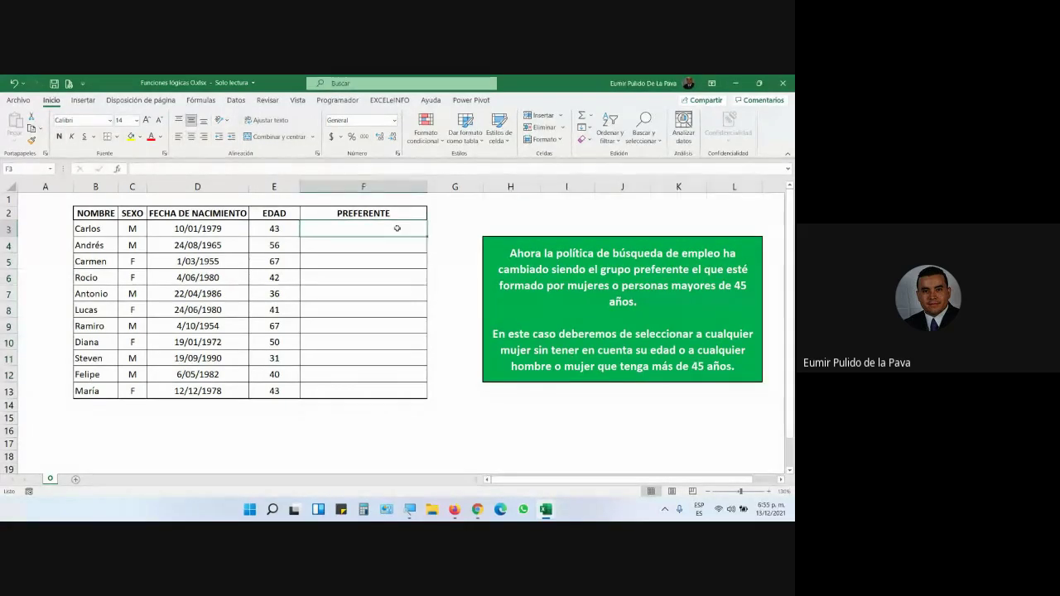
pyautogui.moveTo(427, 186); pyautogui.dragTo(500, 186)
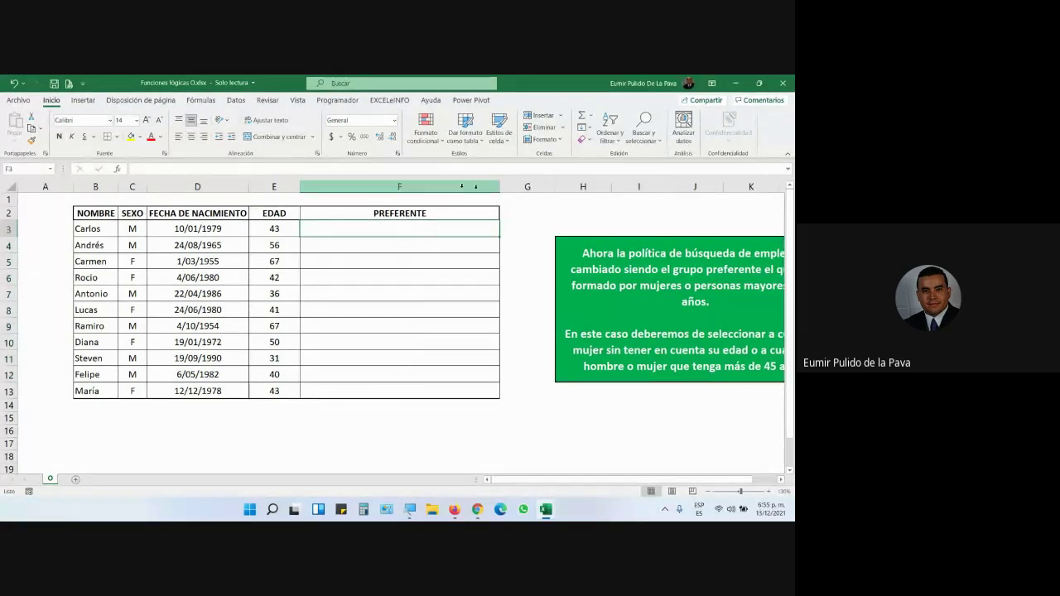
pyautogui.click(146, 120)
pyautogui.click(147, 120)
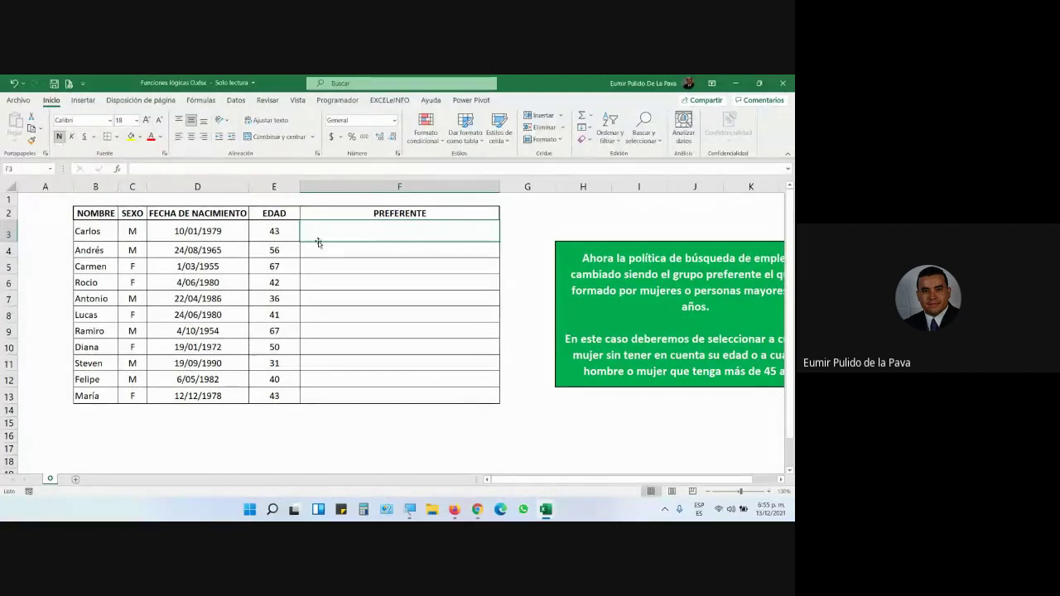
# Step: Enter =O(C3="f";E3>45) in F3, which returns FALSO for the first row
pyautogui.write('=o')
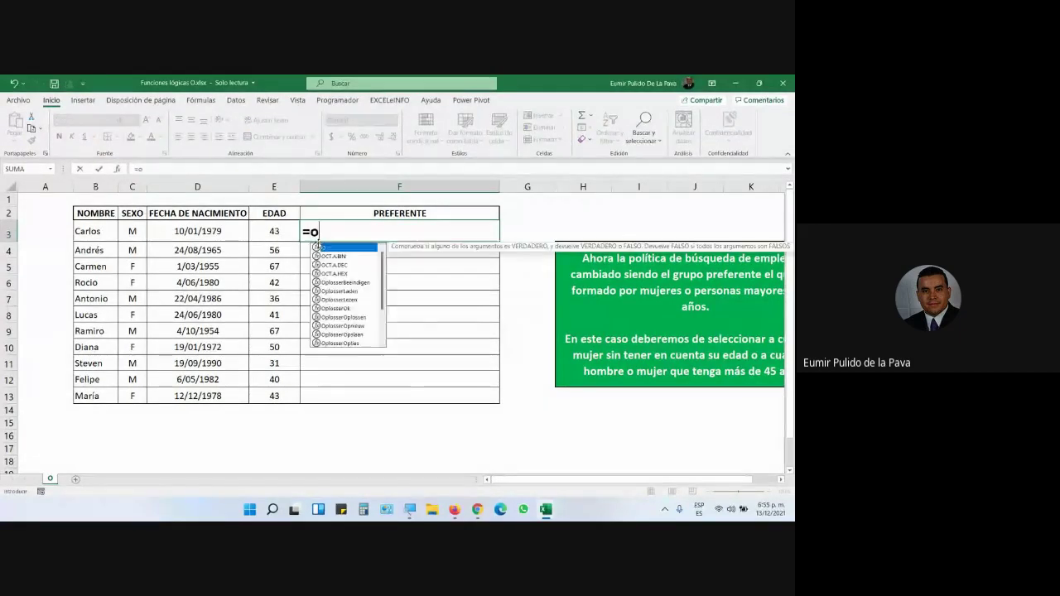
pyautogui.press('Tab')
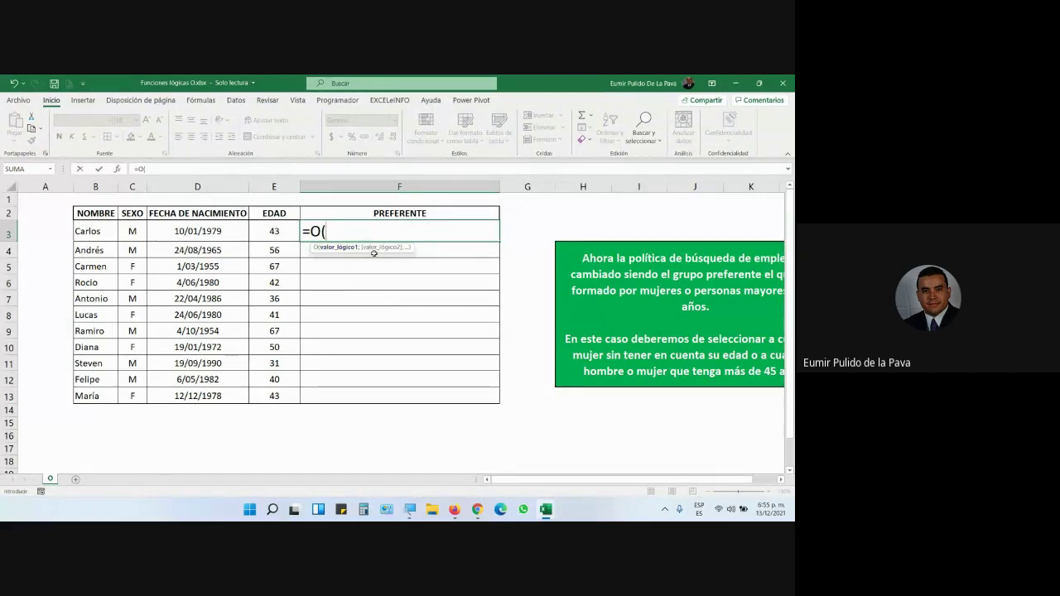
pyautogui.click(134, 232)
pyautogui.write('="f')
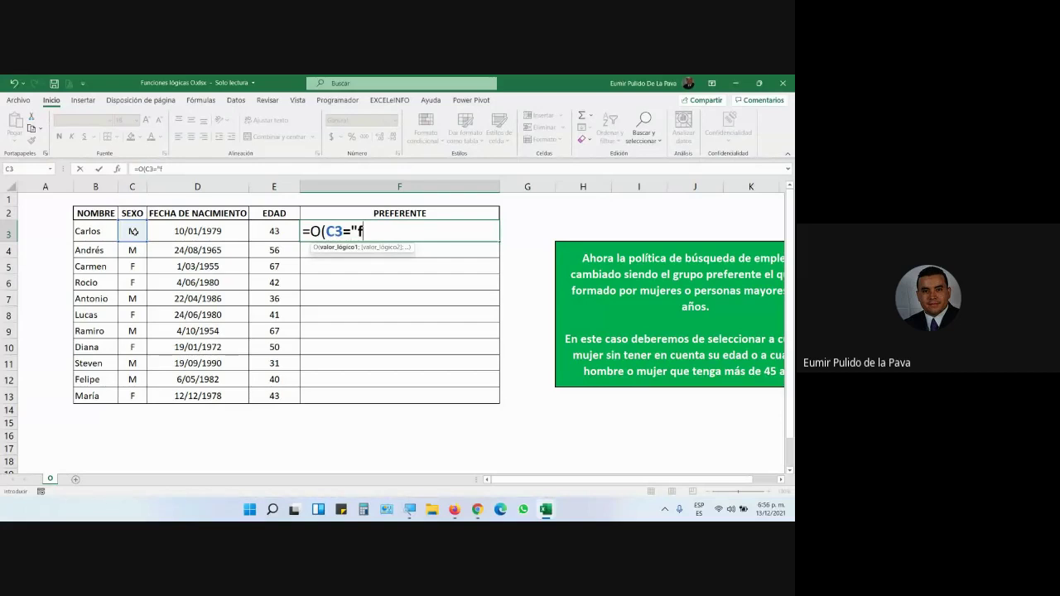
pyautogui.write('";')
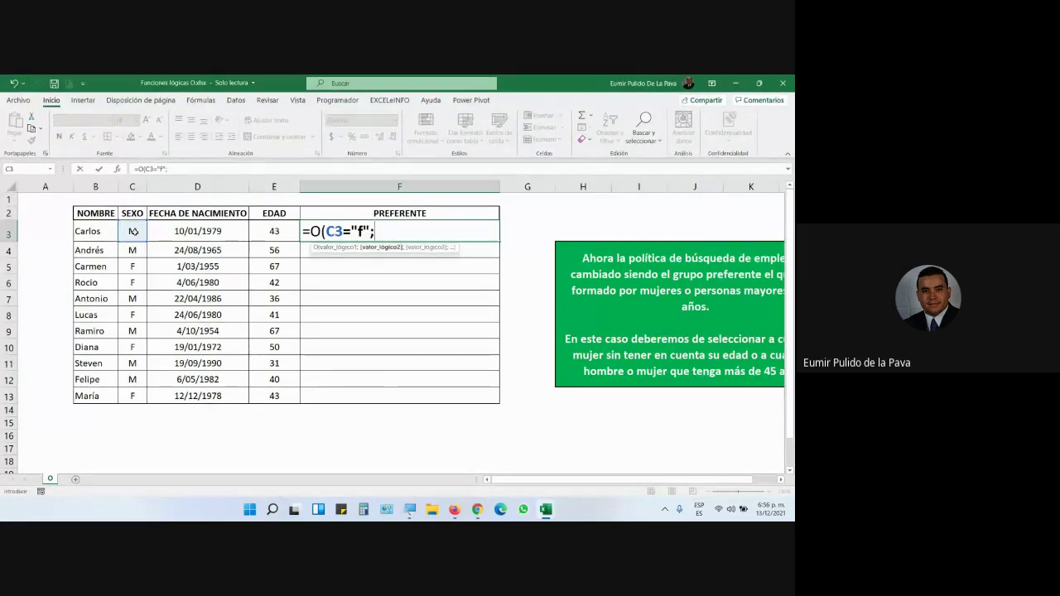
pyautogui.click(276, 231)
pyautogui.write('>45')
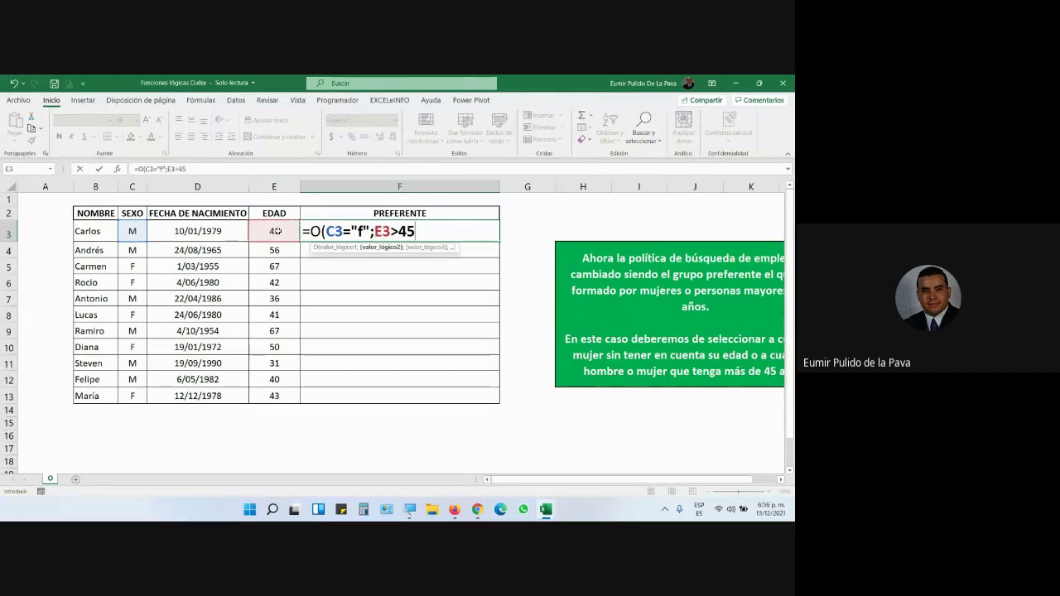
pyautogui.write(')')
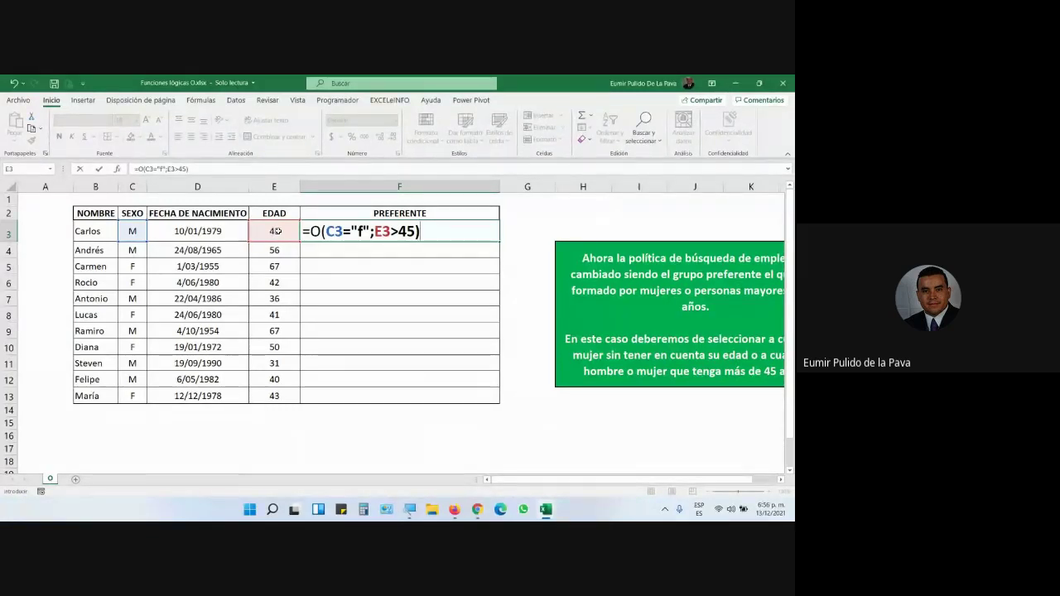
pyautogui.press('Return')
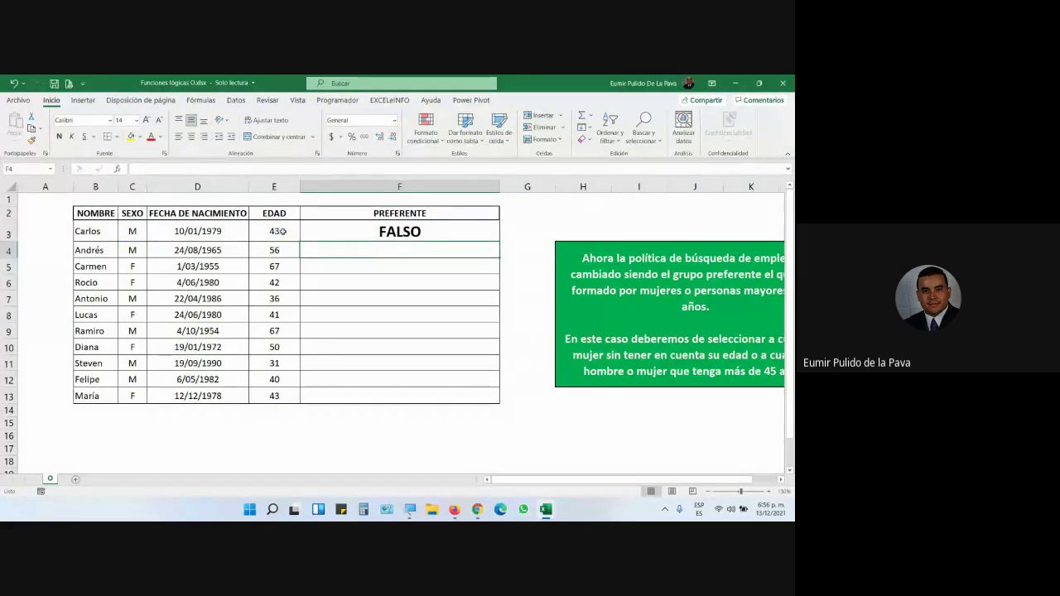
pyautogui.click(134, 235)
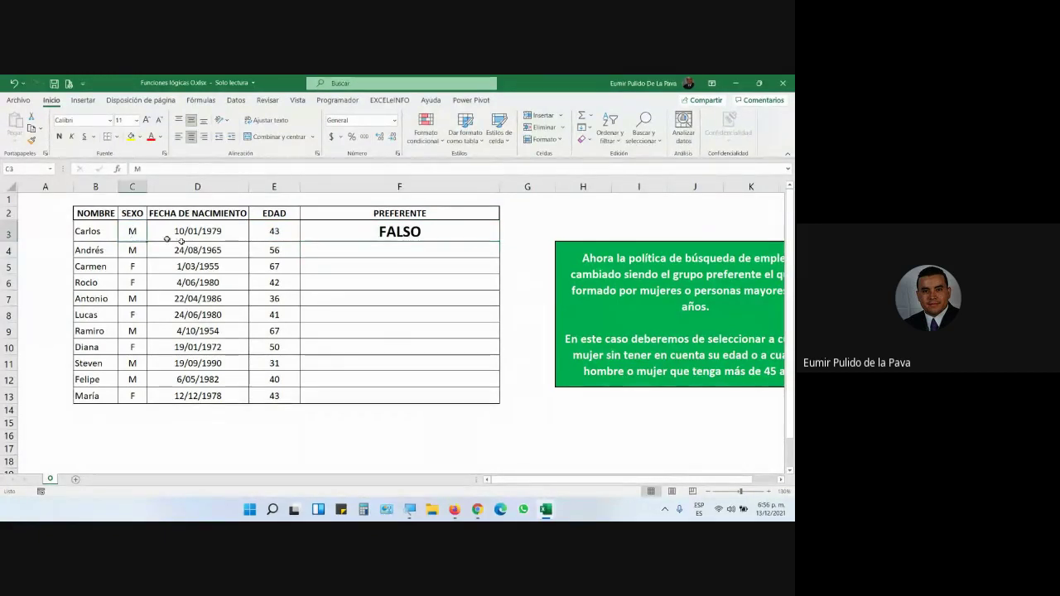
pyautogui.keyDown('ctrl'); pyautogui.click(284, 238); pyautogui.keyUp('ctrl')
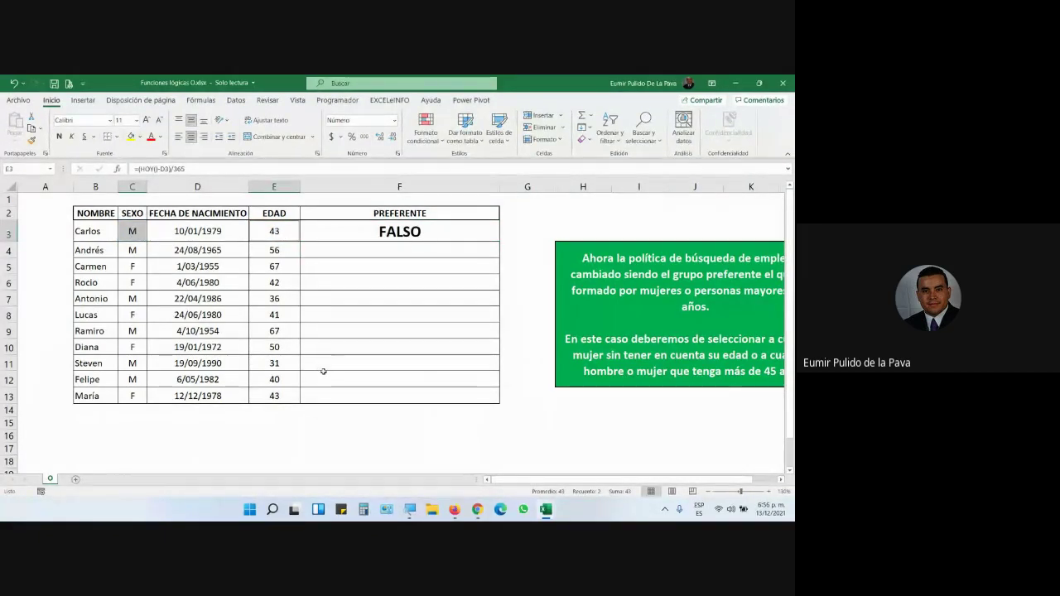
pyautogui.click(133, 233)
pyautogui.click(282, 238)
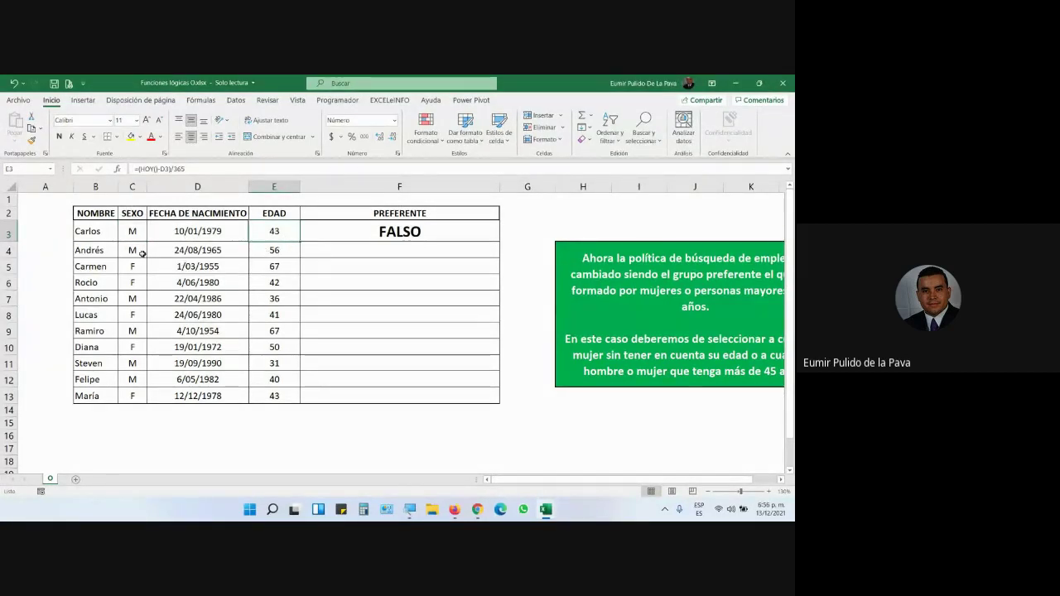
pyautogui.click(450, 228)
pyautogui.moveTo(499, 241); pyautogui.dragTo(499, 403)
pyautogui.click(372, 253)
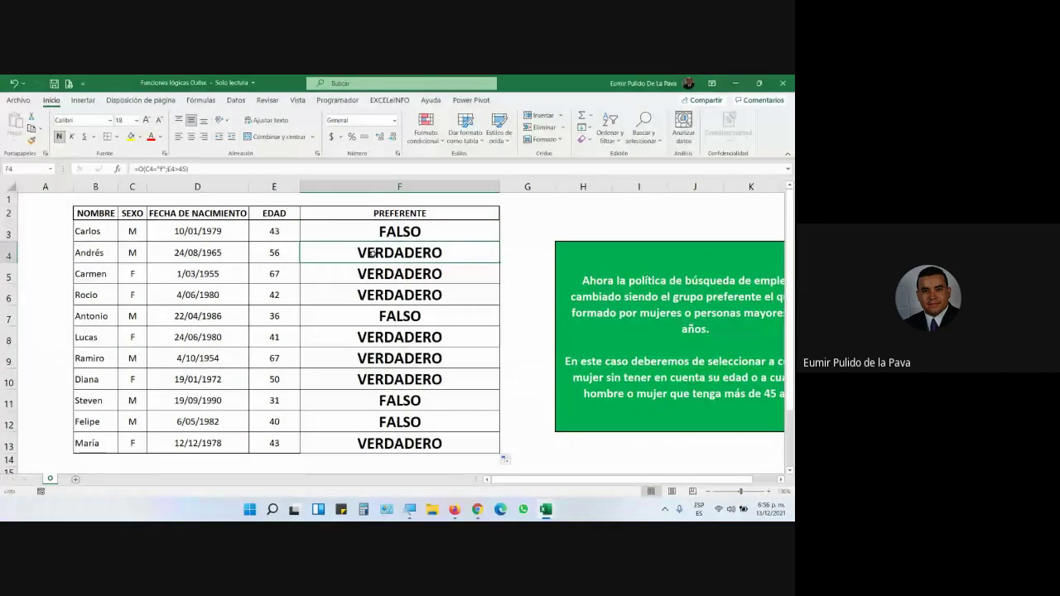
pyautogui.click(131, 255)
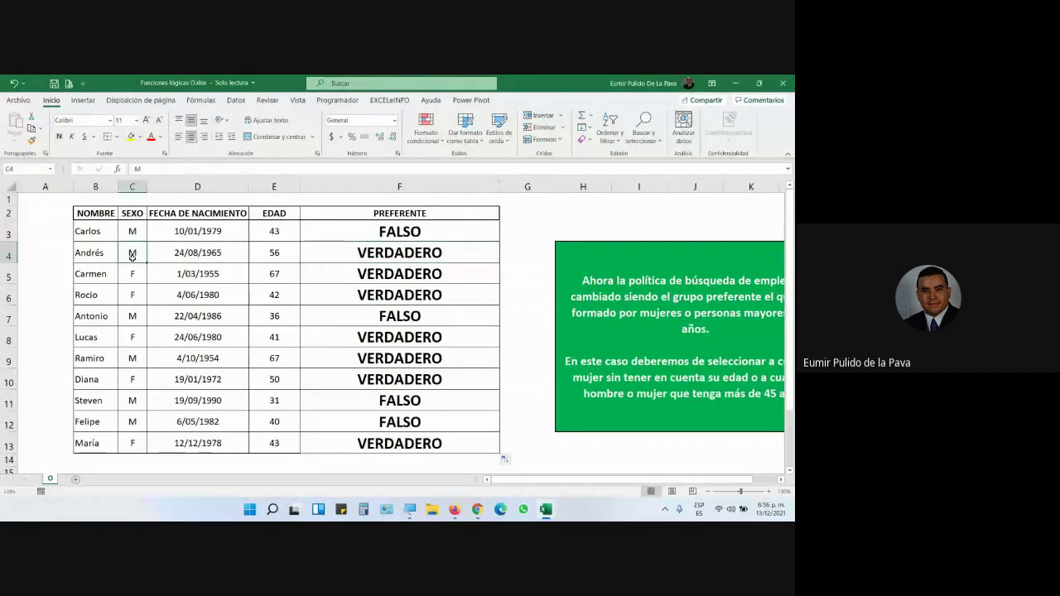
pyautogui.click(283, 255)
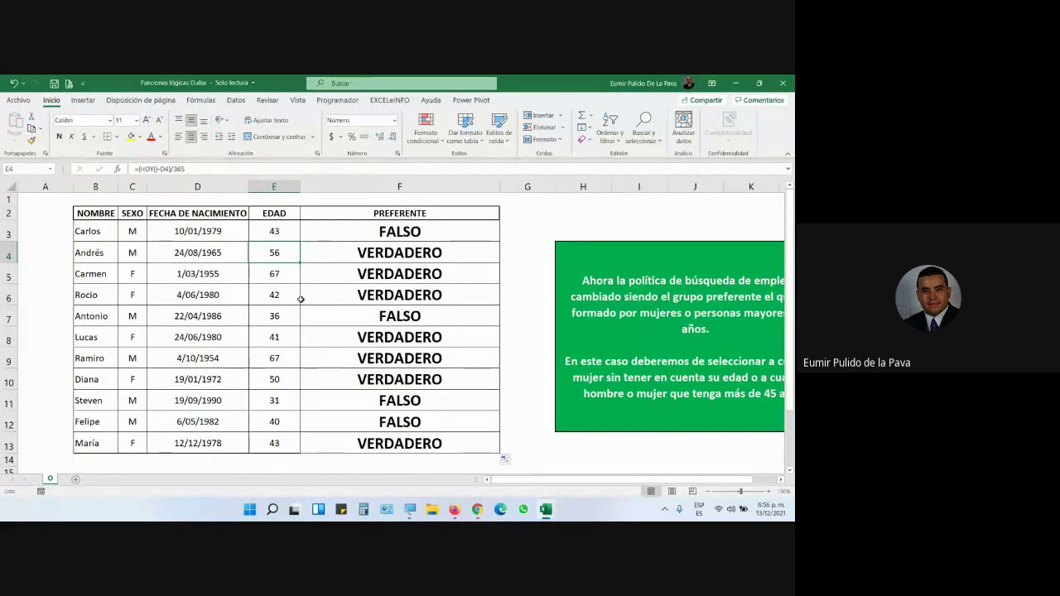
pyautogui.click(140, 277)
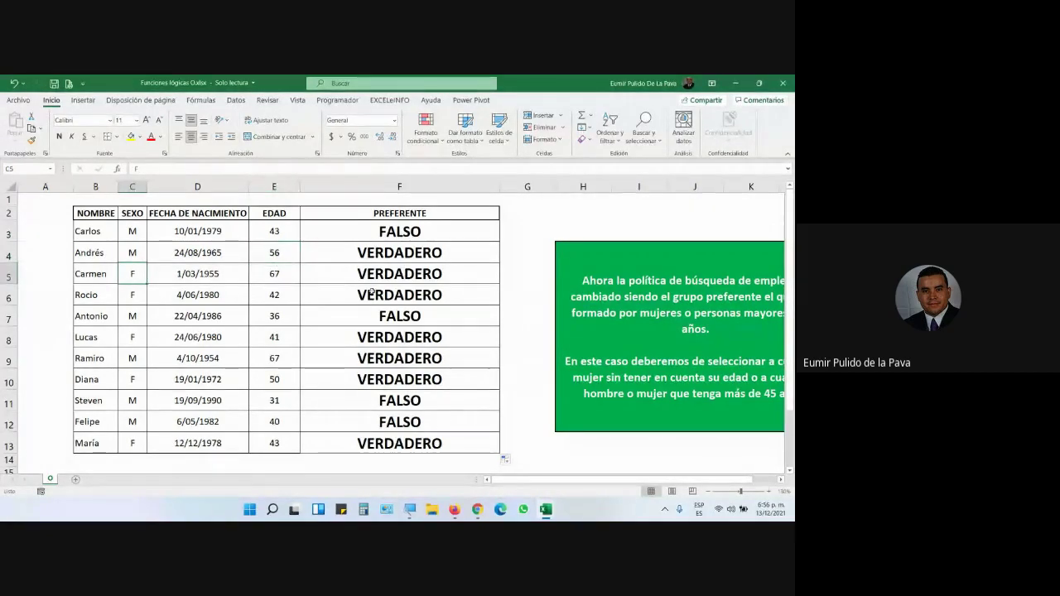
pyautogui.click(264, 292)
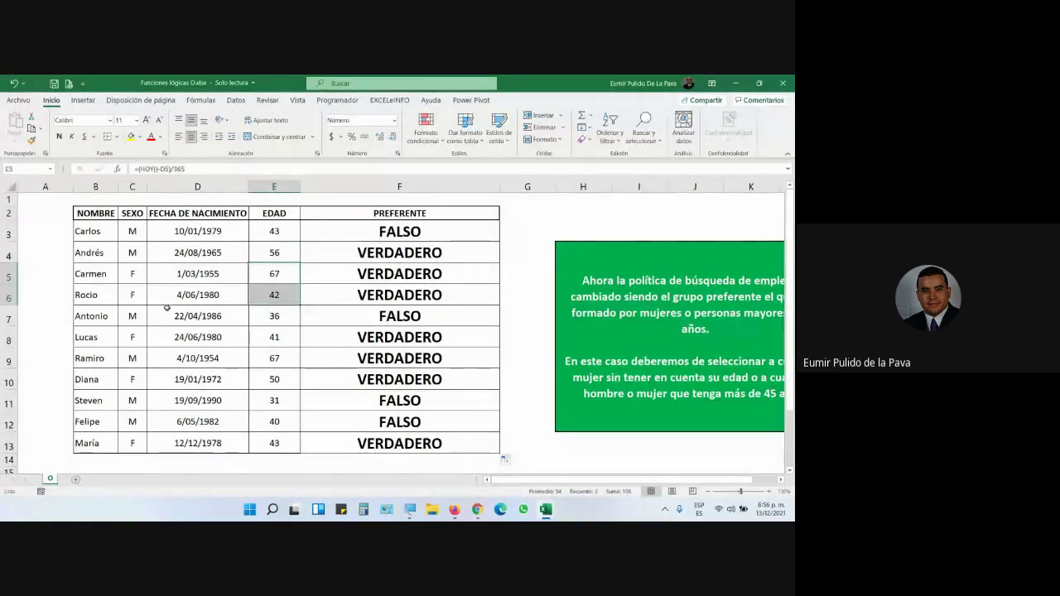
pyautogui.click(143, 293)
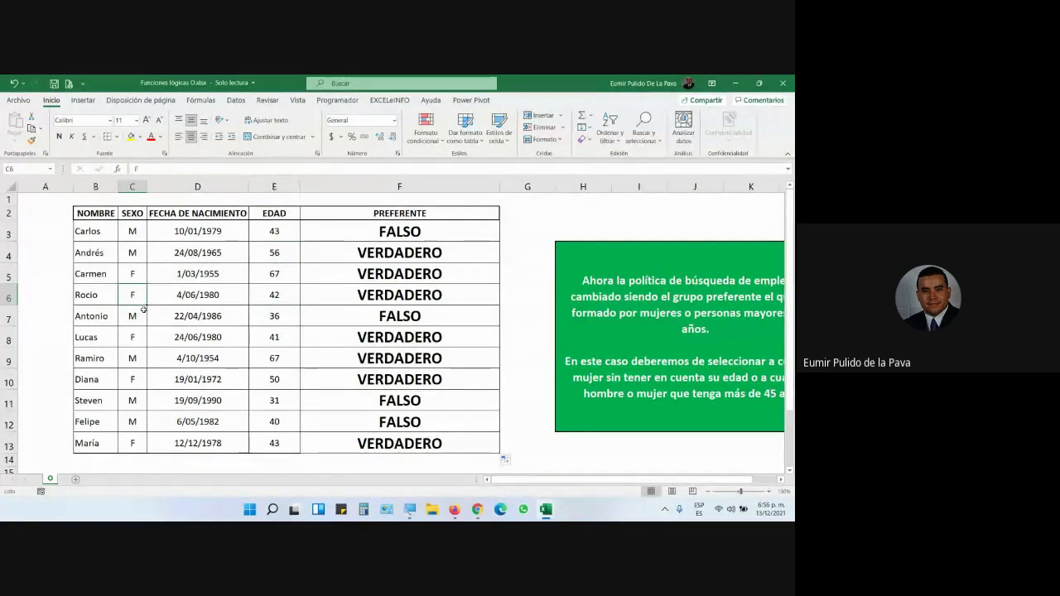
pyautogui.click(261, 295)
pyautogui.click(141, 296)
# Step: Change F3 to =SI(O(C3="f";E3>45);"Aplica";"No aplica")
pyautogui.doubleClick(426, 231)
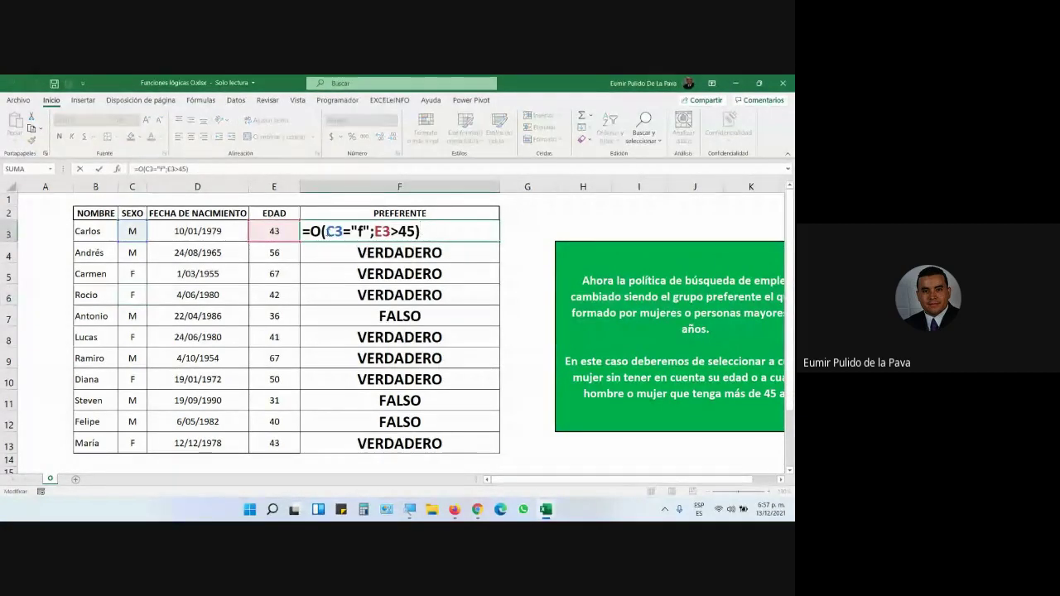
pyautogui.click(309, 231)
pyautogui.write('SI(')
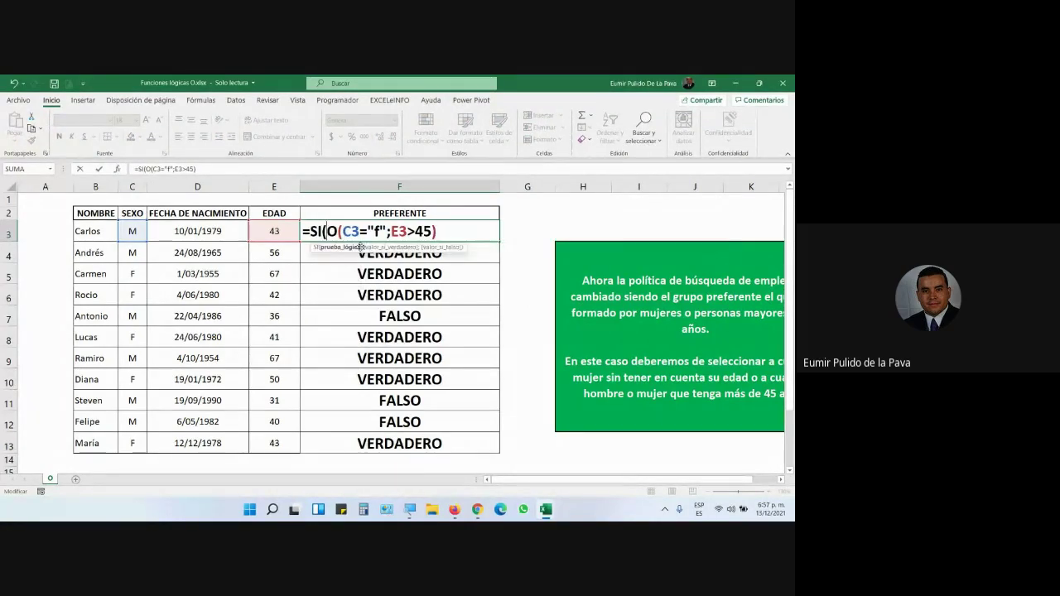
pyautogui.hotkey('shift', 'Right')
pyautogui.hotkey('shift', 'Right')
pyautogui.hotkey('shift', 'Right')
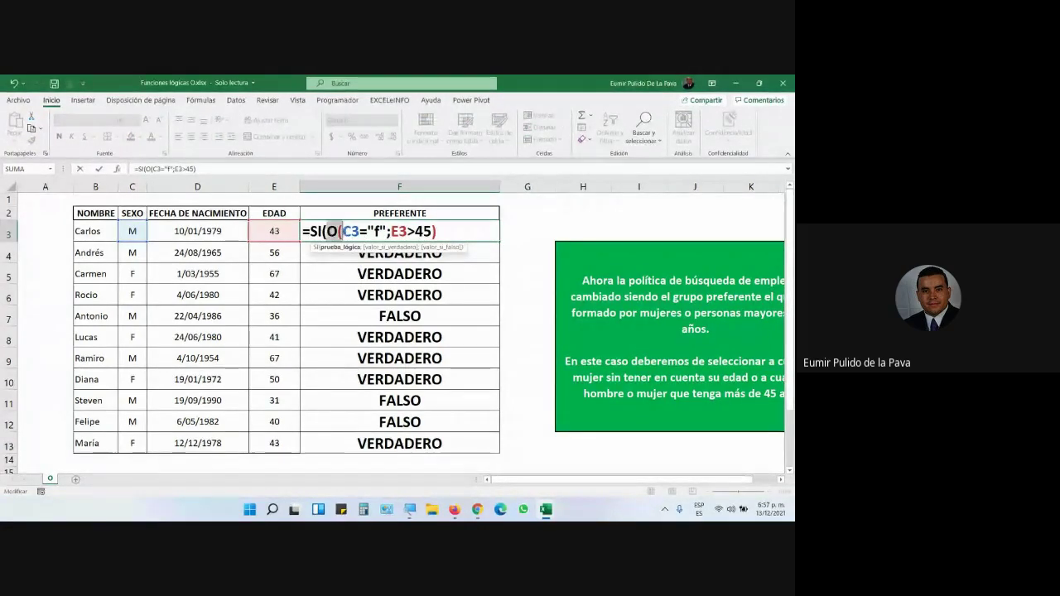
pyautogui.hotkey('shift', 'Right')
pyautogui.hotkey('shift', 'Right')
pyautogui.hotkey('shift', 'Right')
pyautogui.hotkey('shift', 'Right')
pyautogui.hotkey('shift', 'Right')
pyautogui.hotkey('shift', 'Right')
pyautogui.hotkey('shift', 'Right')
pyautogui.hotkey('shift', 'Right')
pyautogui.hotkey('shift', 'Right')
pyautogui.hotkey('shift', 'Right')
pyautogui.press('Right')
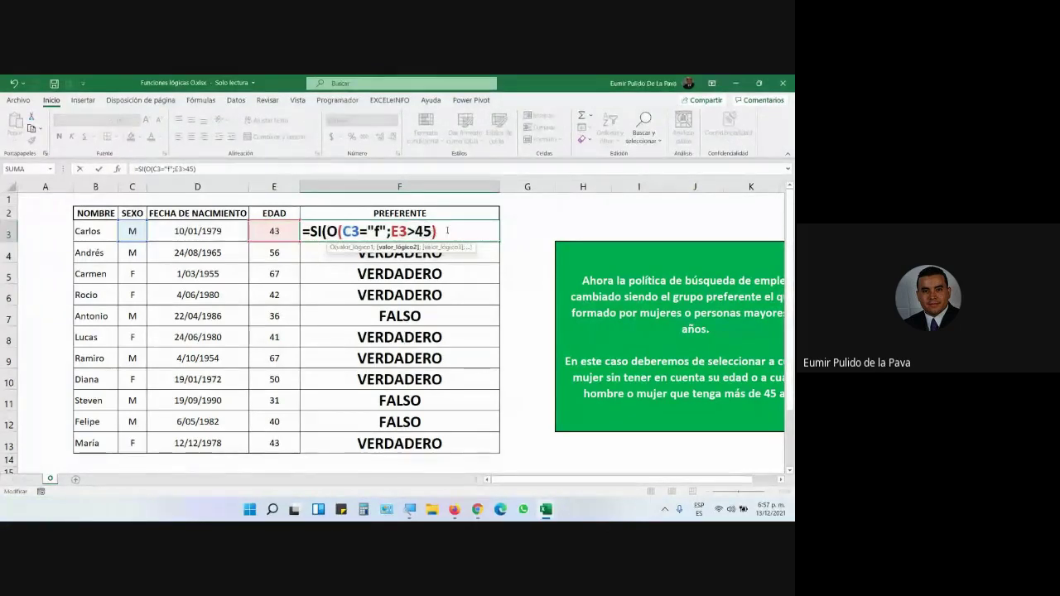
pyautogui.write(';')
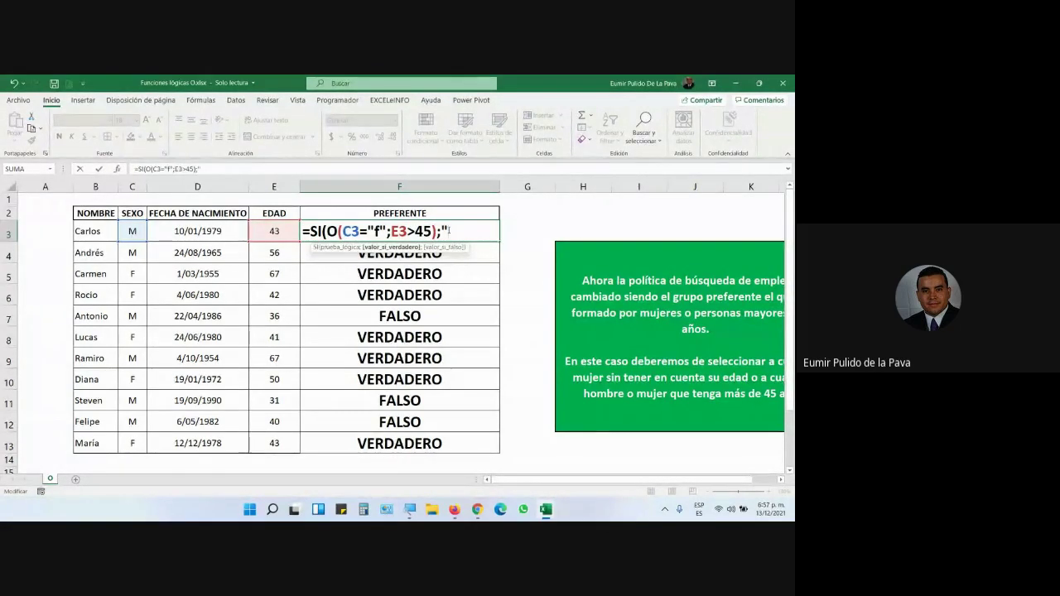
pyautogui.write('"')
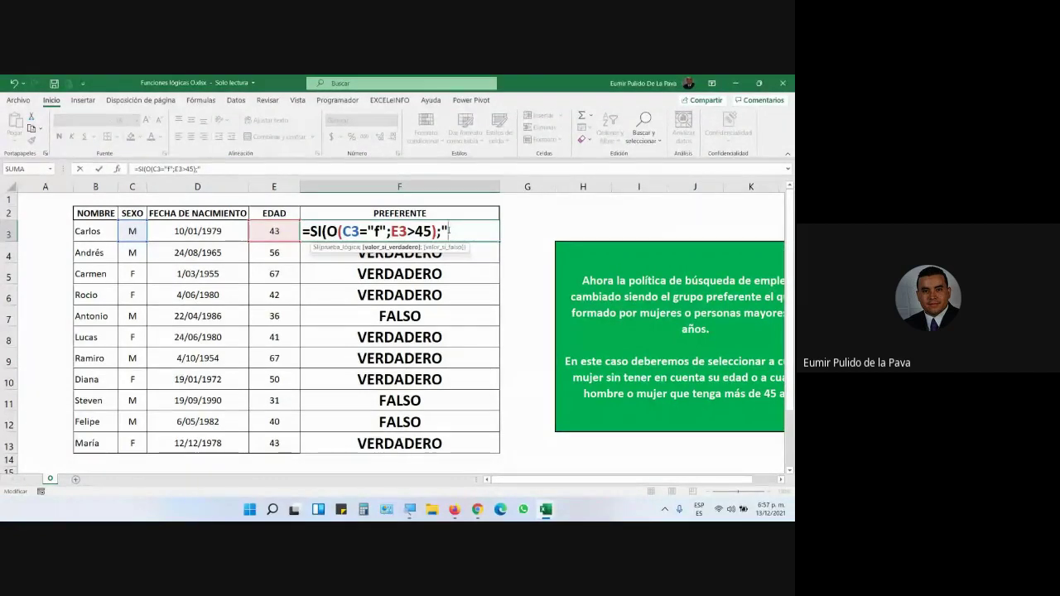
pyautogui.write('A')
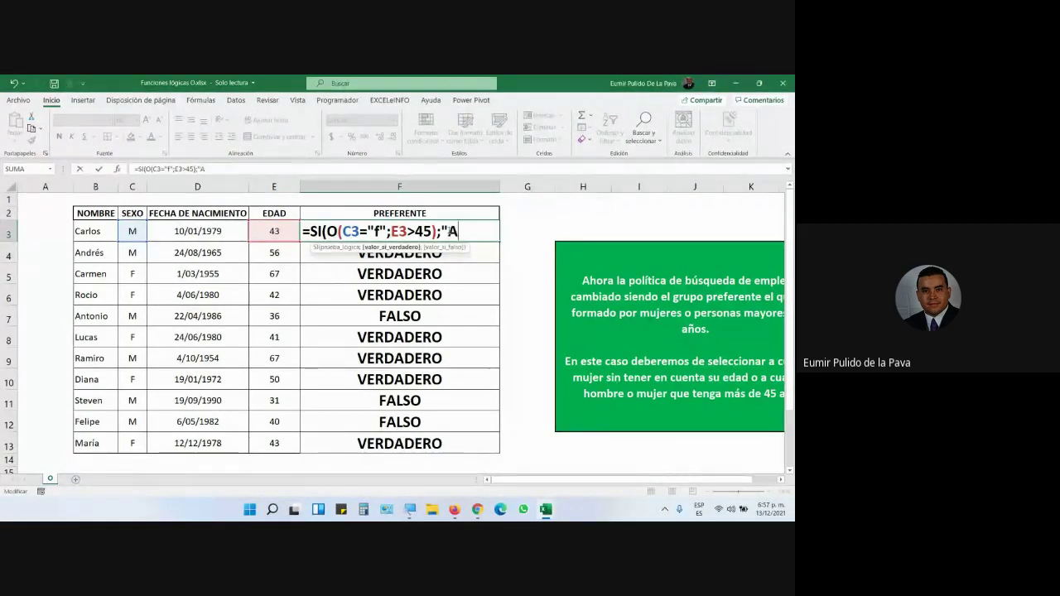
pyautogui.write('plica"')
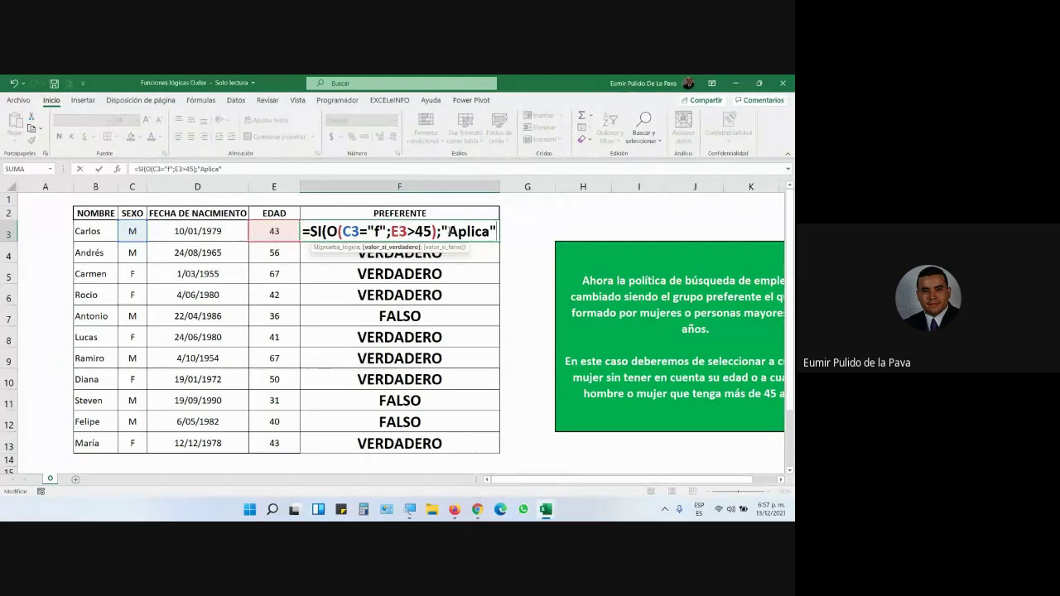
pyautogui.write(';"')
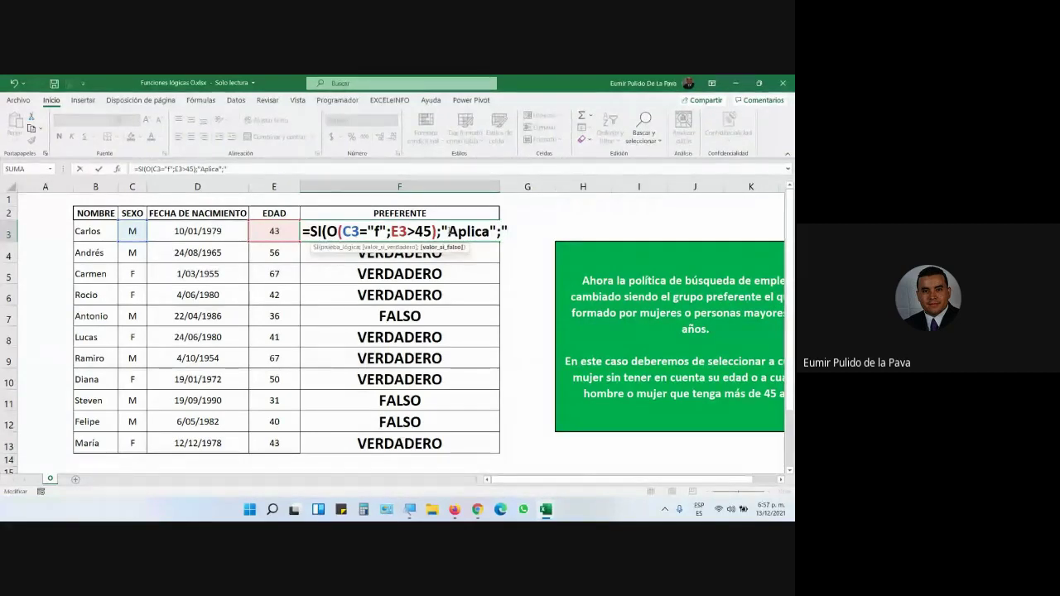
pyautogui.write('No aplica")')
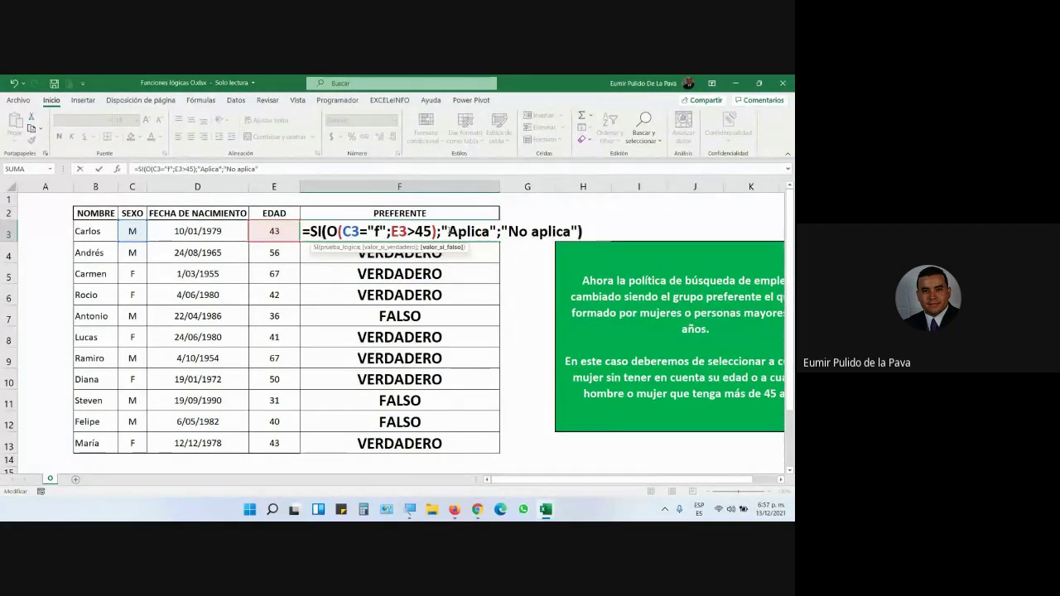
pyautogui.press('Return')
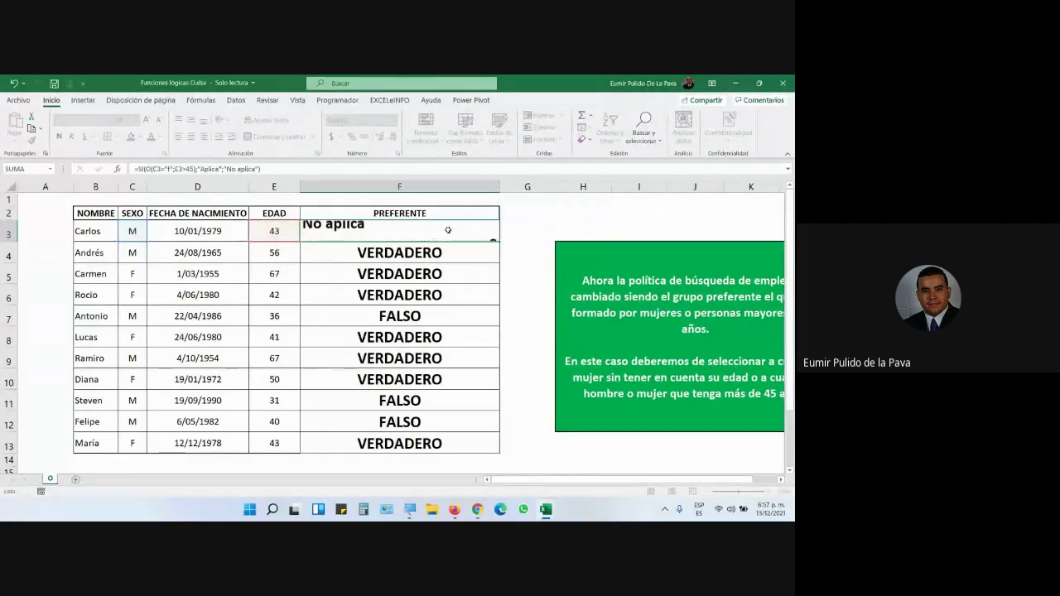
# Step: Fill the SI formula down to F13 and check F3's formula without changing it
pyautogui.press('Up')
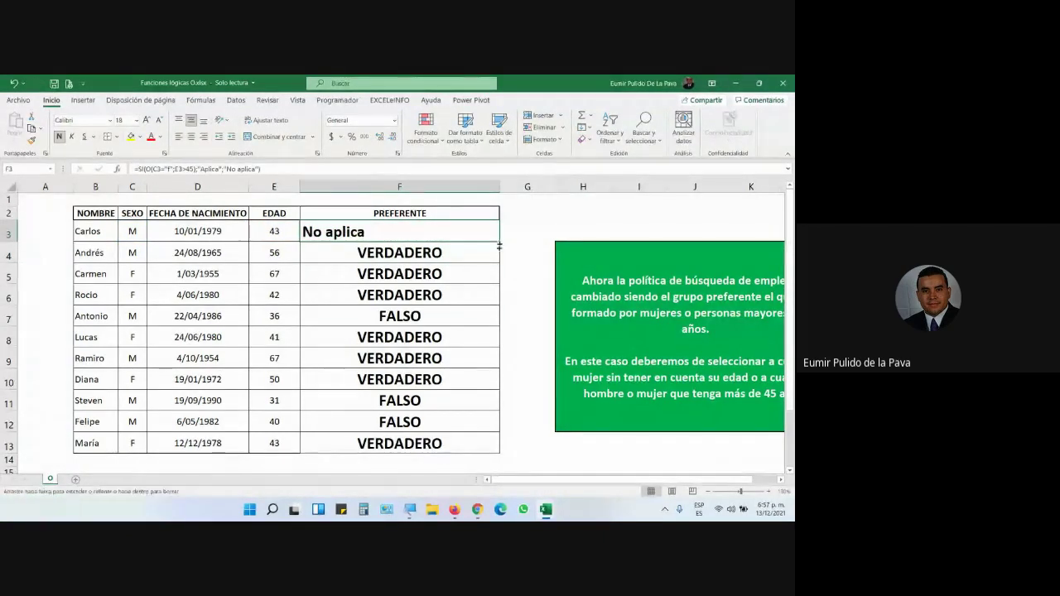
pyautogui.moveTo(502, 244); pyautogui.dragTo(490, 440)
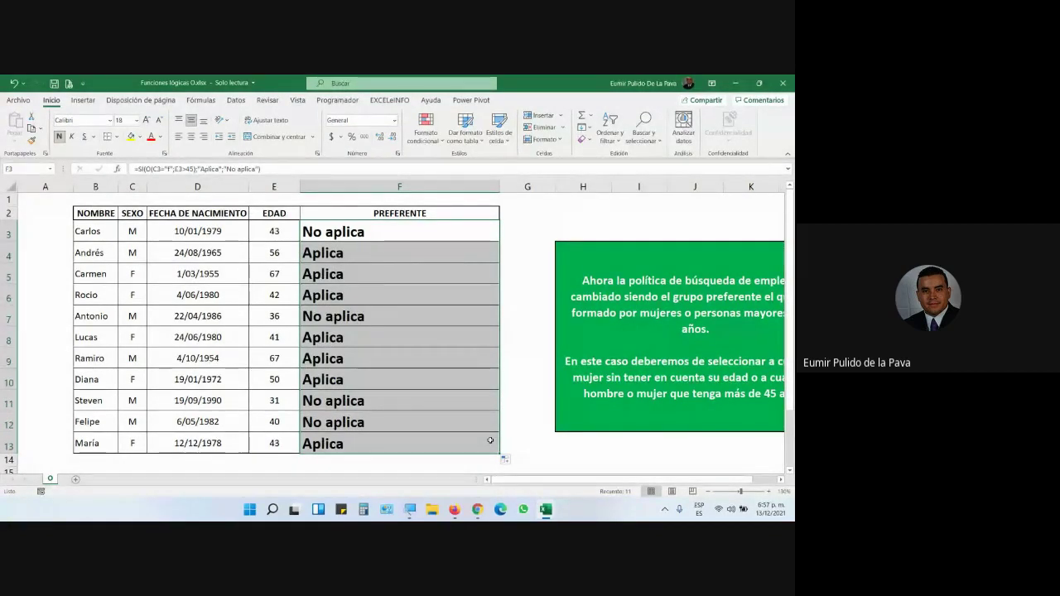
pyautogui.doubleClick(406, 230)
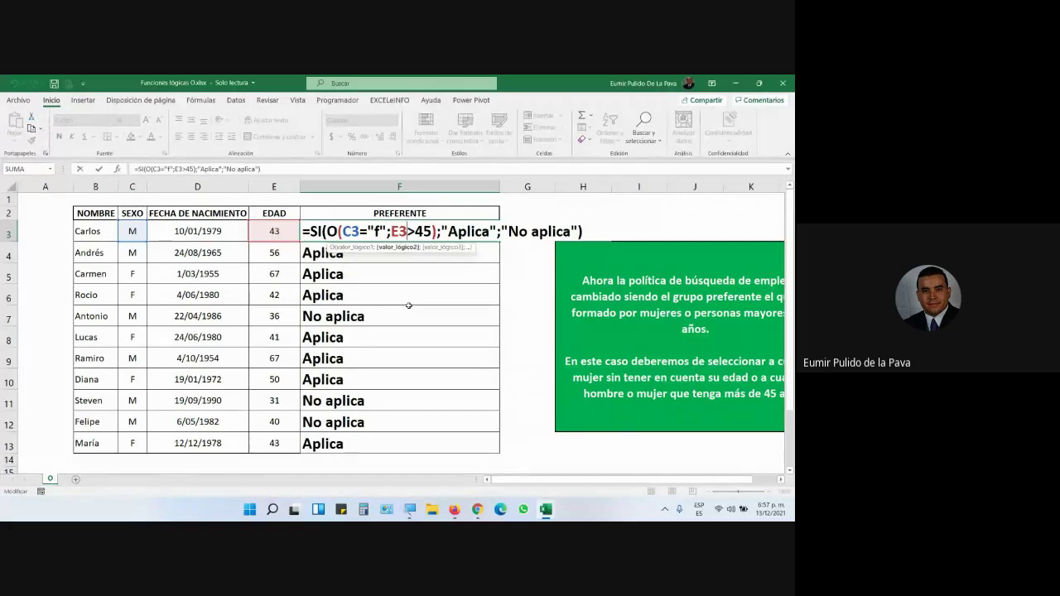
pyautogui.press('Return')
# Step: Read the chat in the Meet call, then return to the course guide PDF in Firefox
pyautogui.moveTo(453, 508)
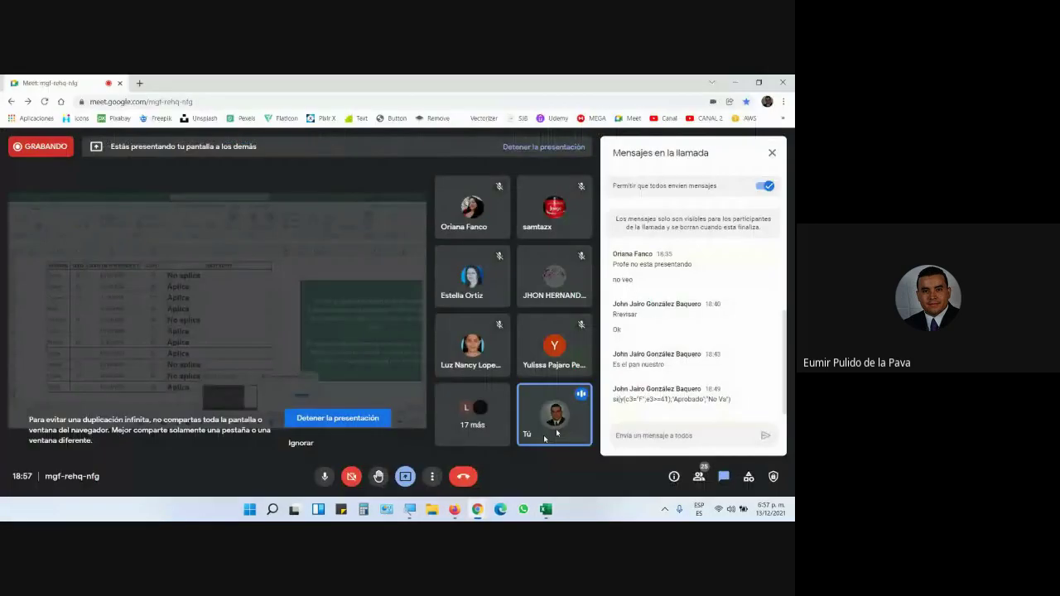
pyautogui.click(477, 509)
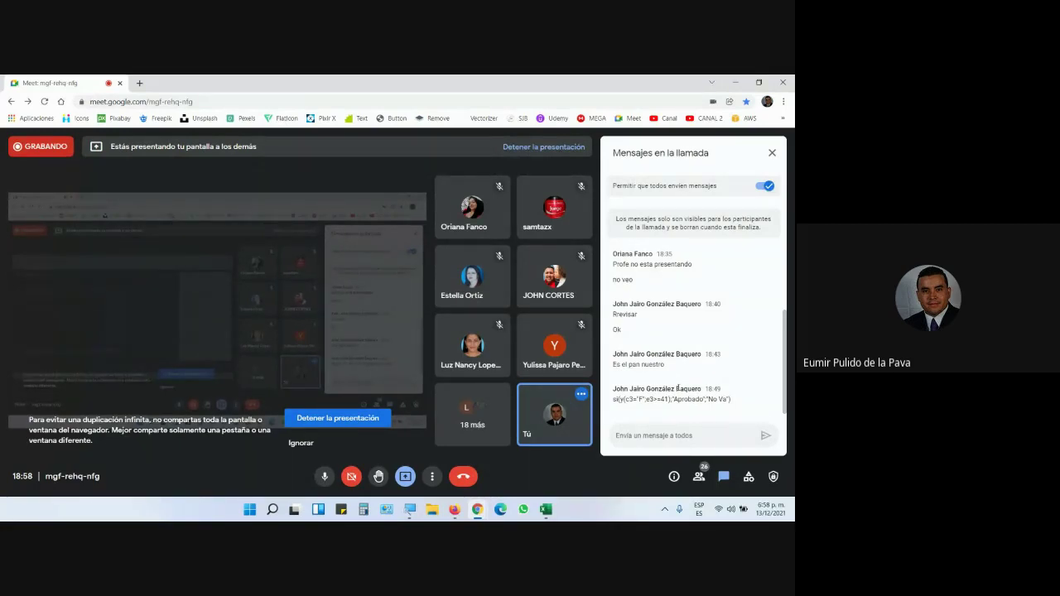
pyautogui.click(456, 511)
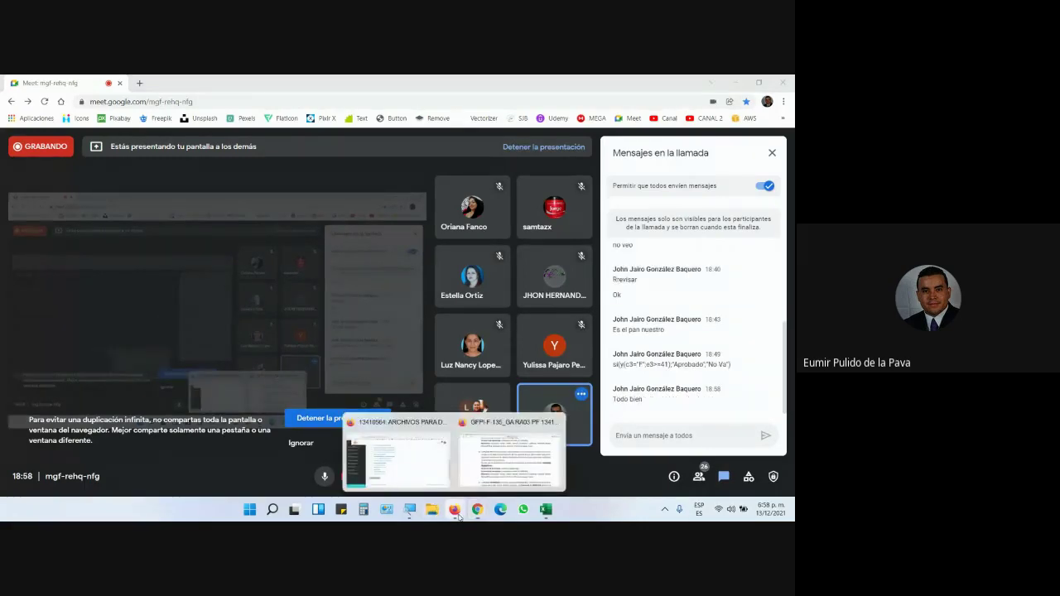
pyautogui.click(505, 456)
# Step: Mark the heading 'La Función SI ANIDADA' and scroll down to its nested-IF flowchart
pyautogui.scroll(-5, 450, 334)
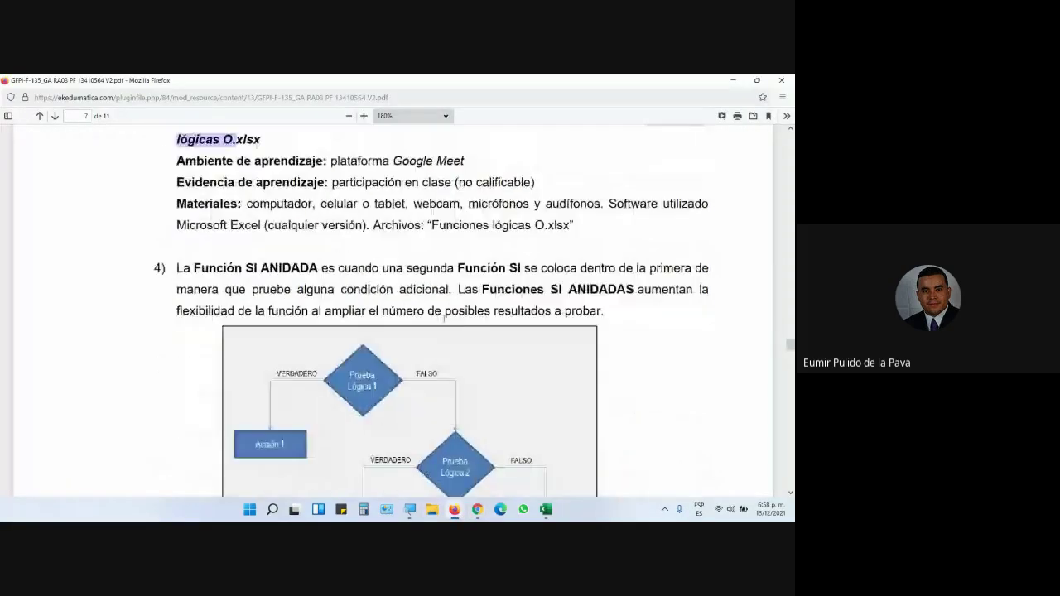
pyautogui.scroll(-2, 468, 330)
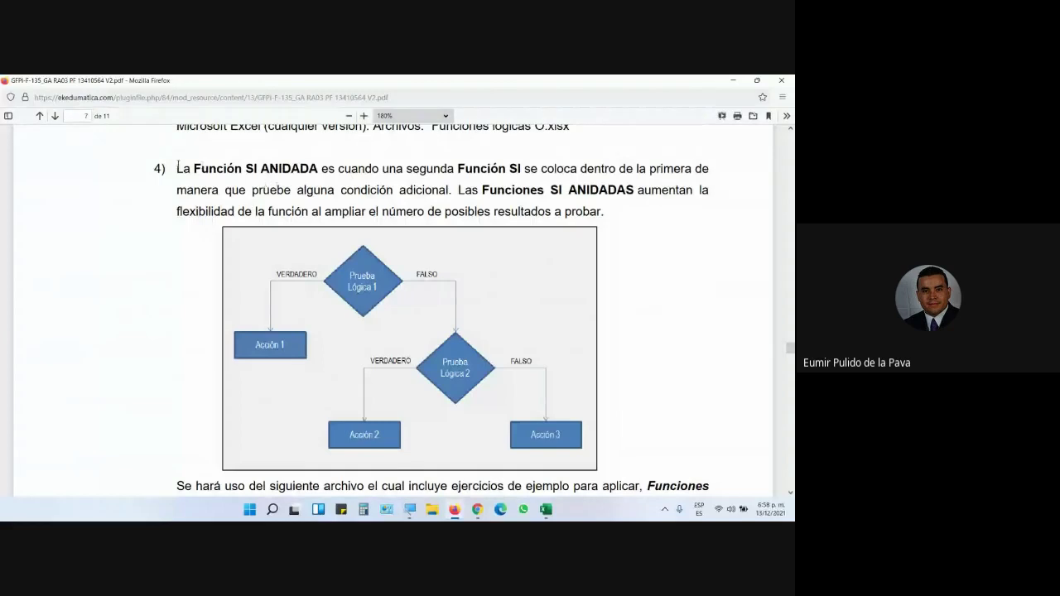
pyautogui.moveTo(178, 168); pyautogui.dragTo(318, 169)
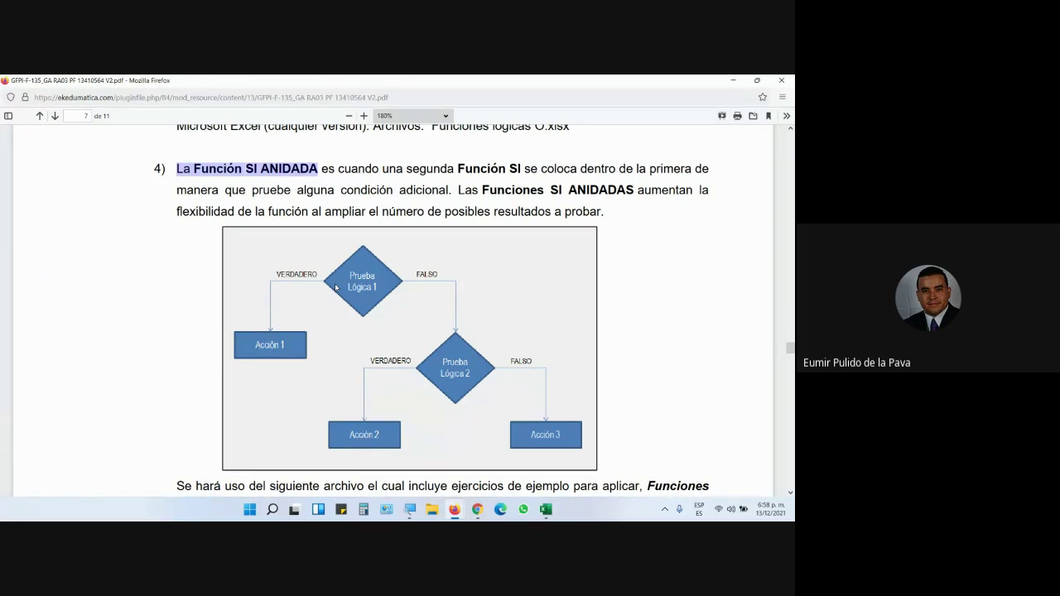
pyautogui.scroll(5, 338, 303)
pyautogui.scroll(10, 340, 300)
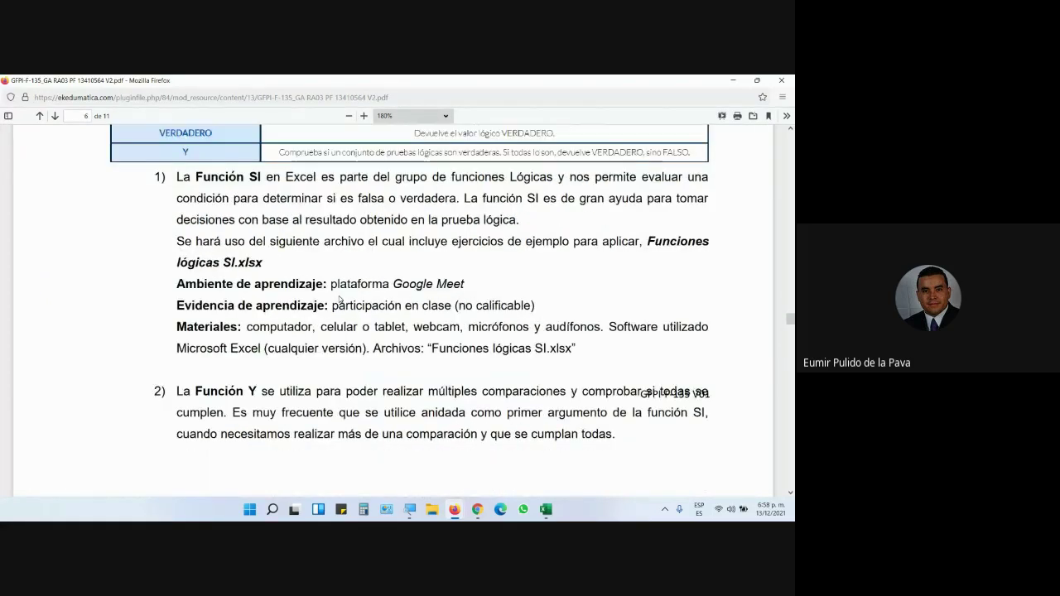
pyautogui.scroll(3, 339, 300)
pyautogui.scroll(-7, 395, 362)
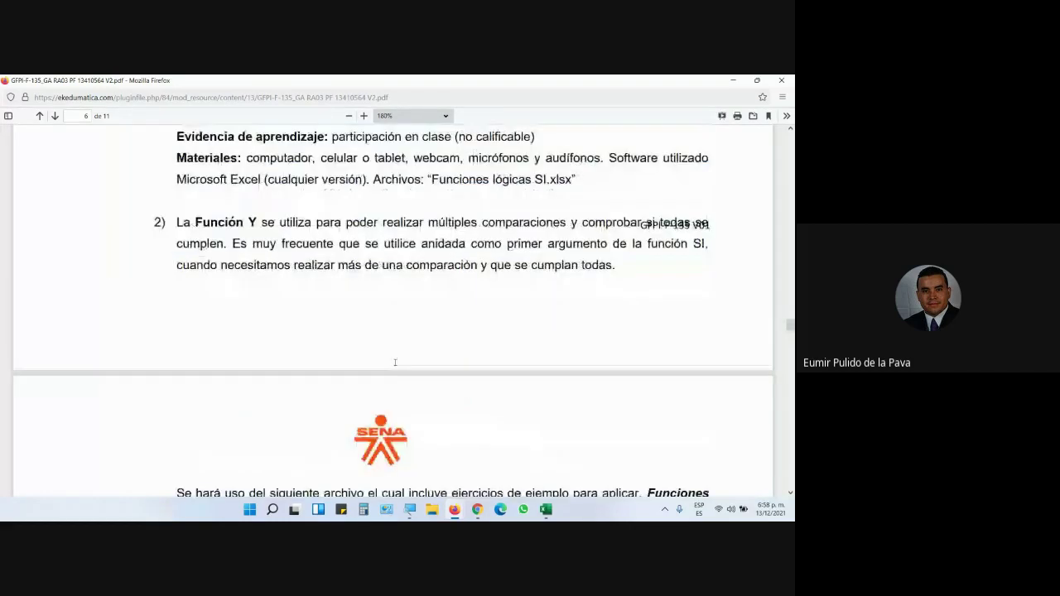
pyautogui.scroll(-6, 395, 361)
pyautogui.scroll(-5, 395, 362)
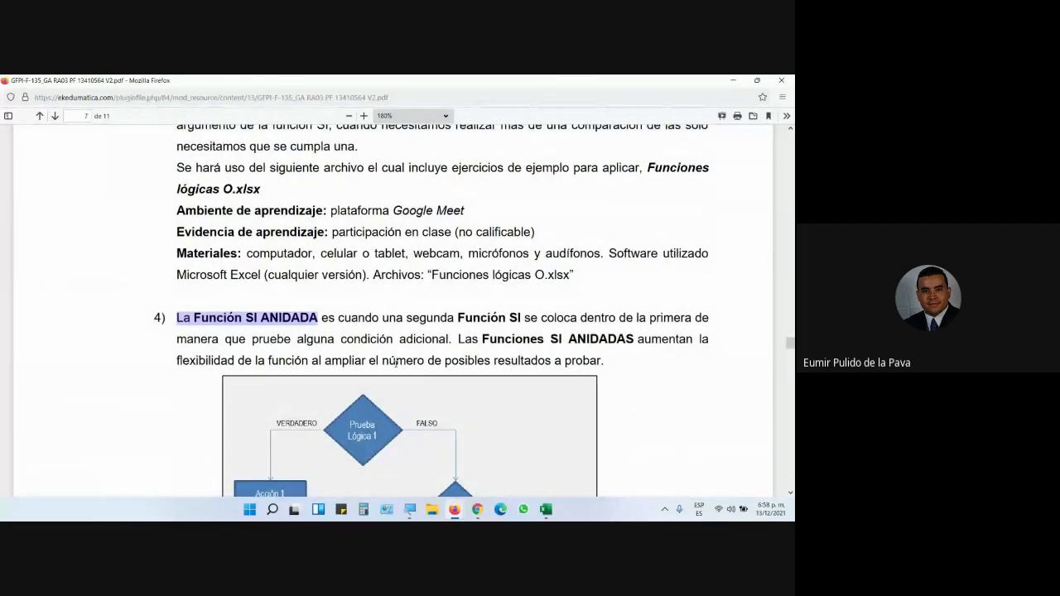
pyautogui.scroll(-1, 395, 362)
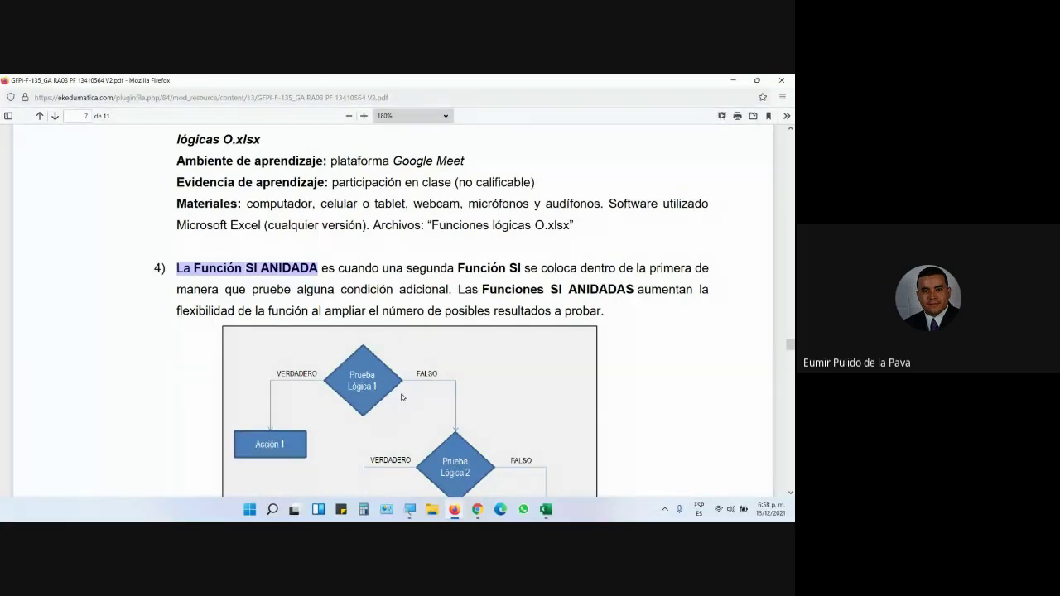
pyautogui.scroll(-1, 401, 398)
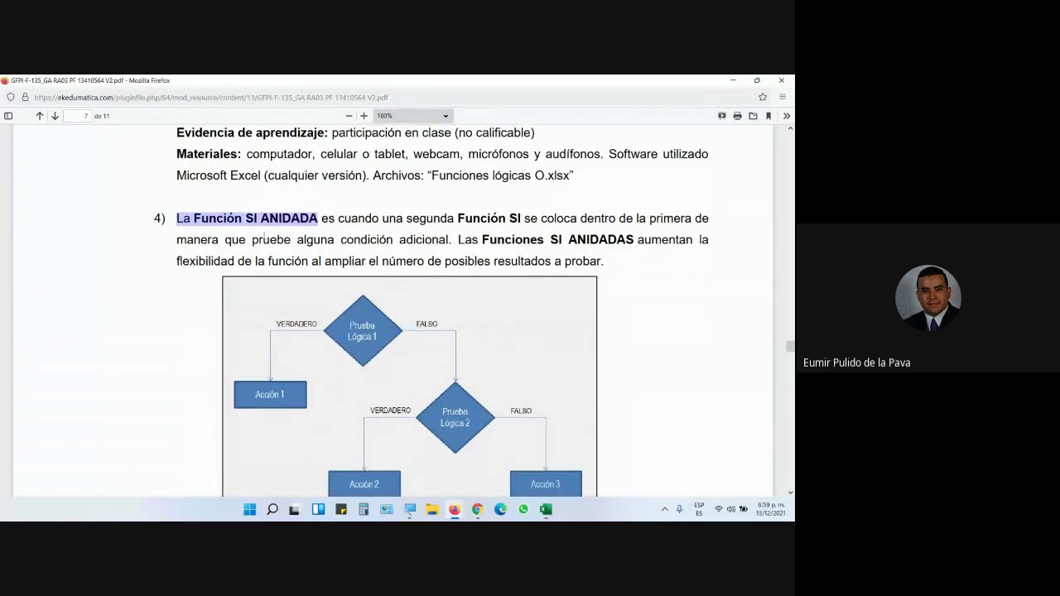
# Step: Clear the heading selection and highlight the file name 'Funciones lógicas SI anidada.xlsx' below the flowchart
pyautogui.click(268, 222)
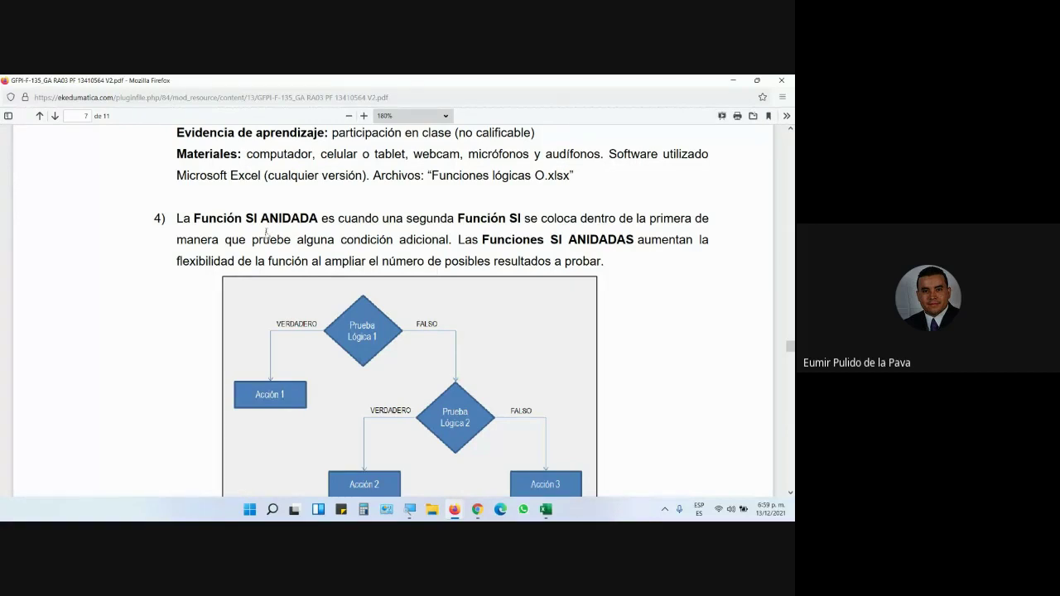
pyautogui.scroll(-2, 377, 220)
pyautogui.scroll(1, 423, 258)
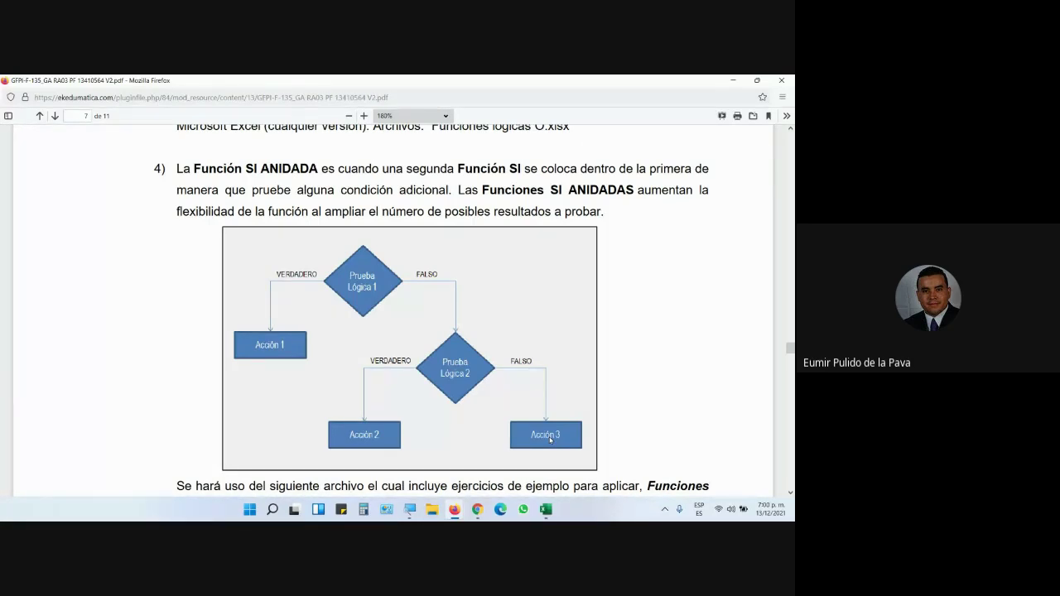
pyautogui.scroll(-3, 320, 370)
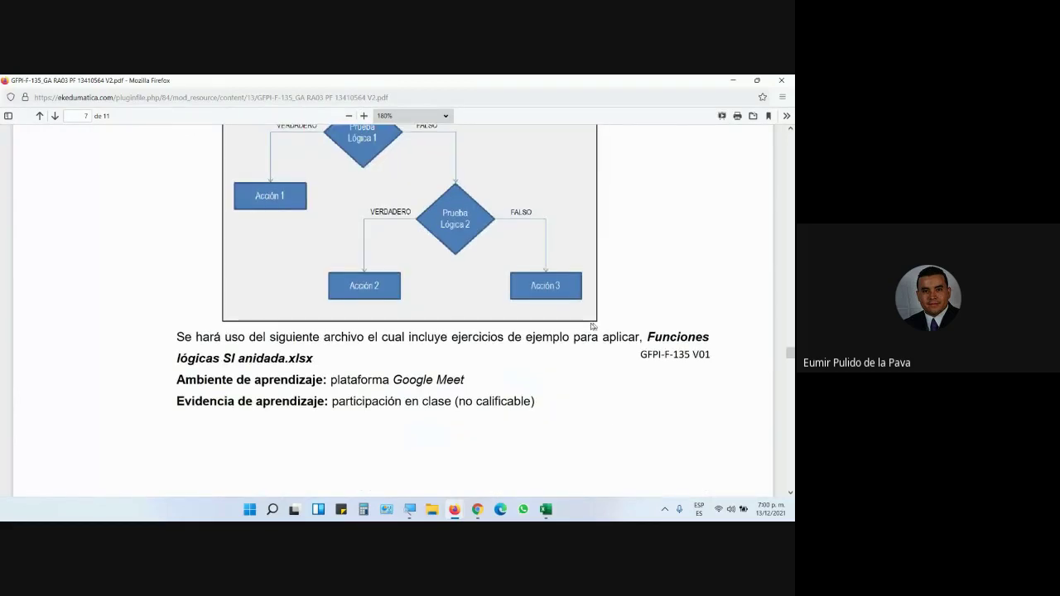
pyautogui.moveTo(648, 336)
pyautogui.mouseDown()
pyautogui.moveTo(278, 370)
pyautogui.moveTo(286, 358)
pyautogui.mouseUp()
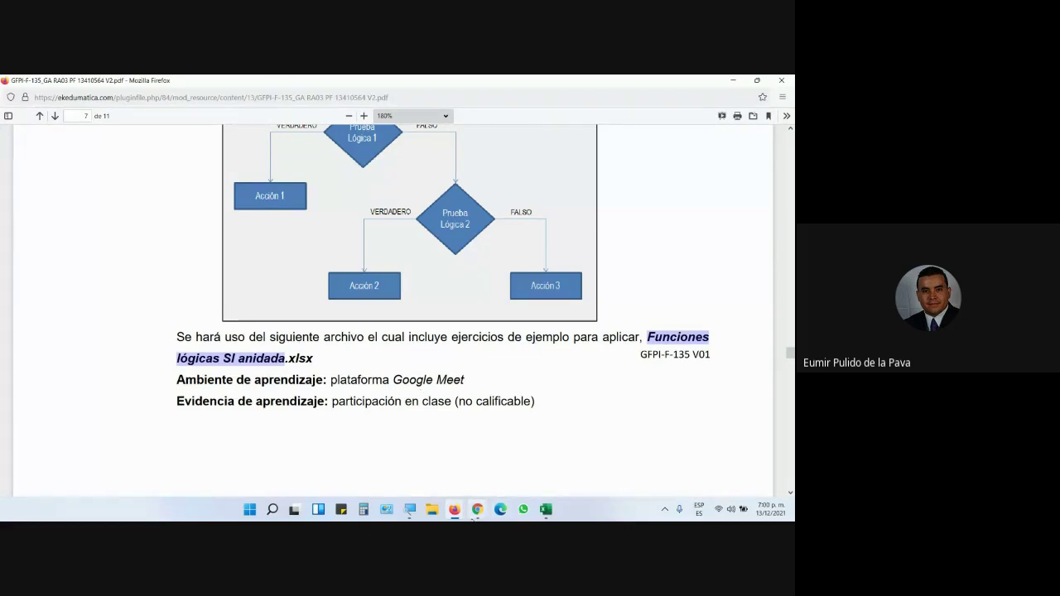
# Step: Open 'Funciones lógicas SI anidada.xlsx' from the Moodle course folder in Excel
pyautogui.moveTo(455, 509)
pyautogui.click(437, 430)
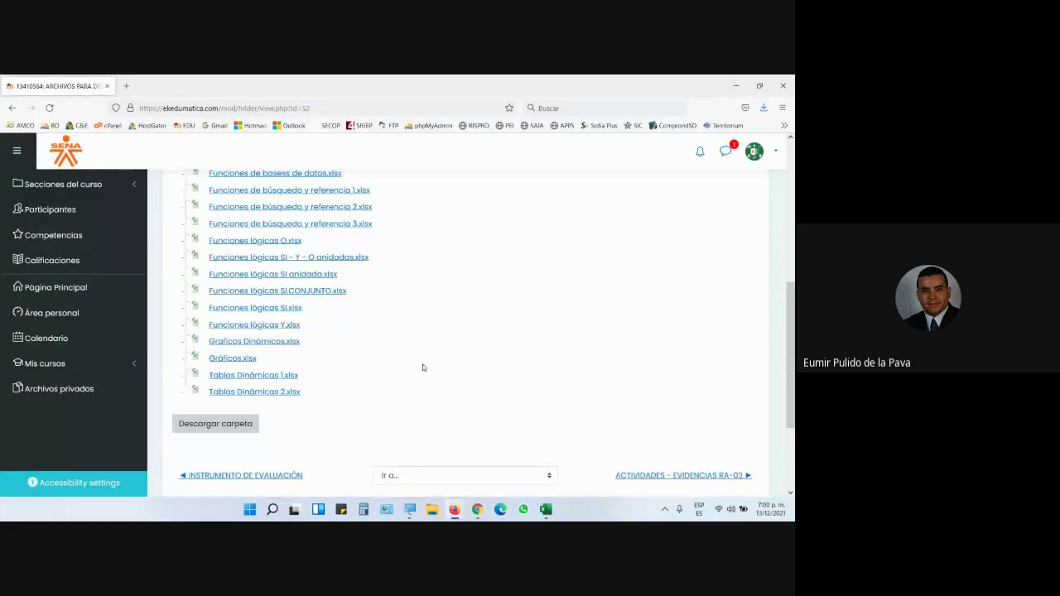
pyautogui.scroll(1, 403, 364)
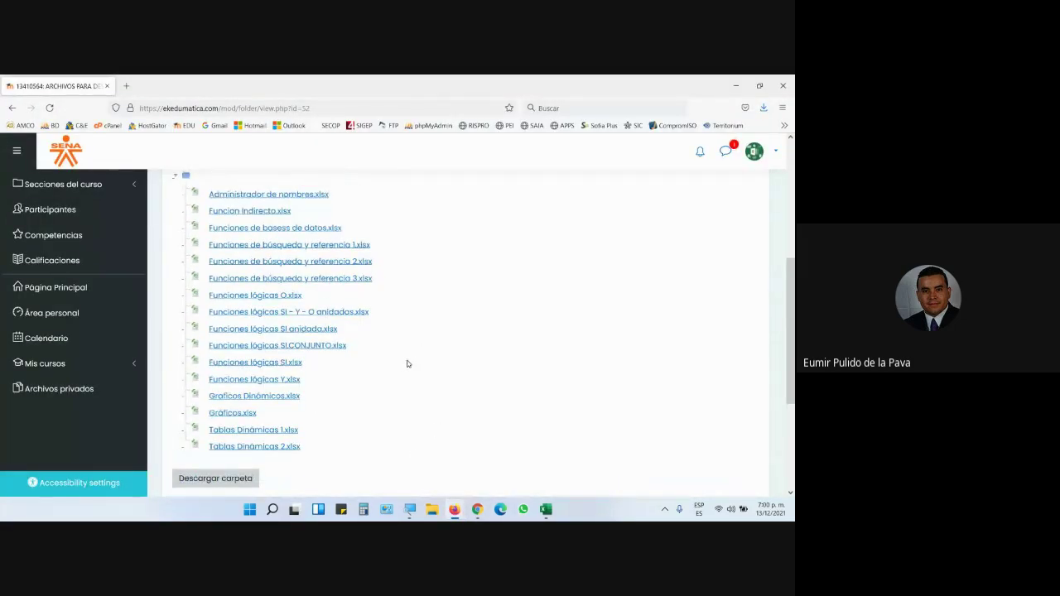
pyautogui.click(270, 331)
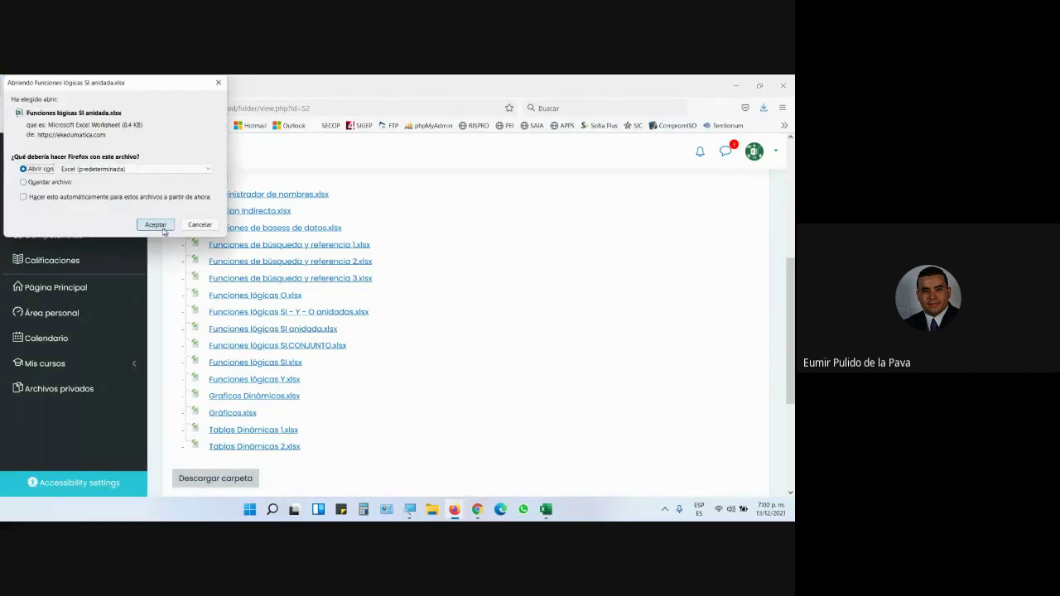
pyautogui.click(157, 225)
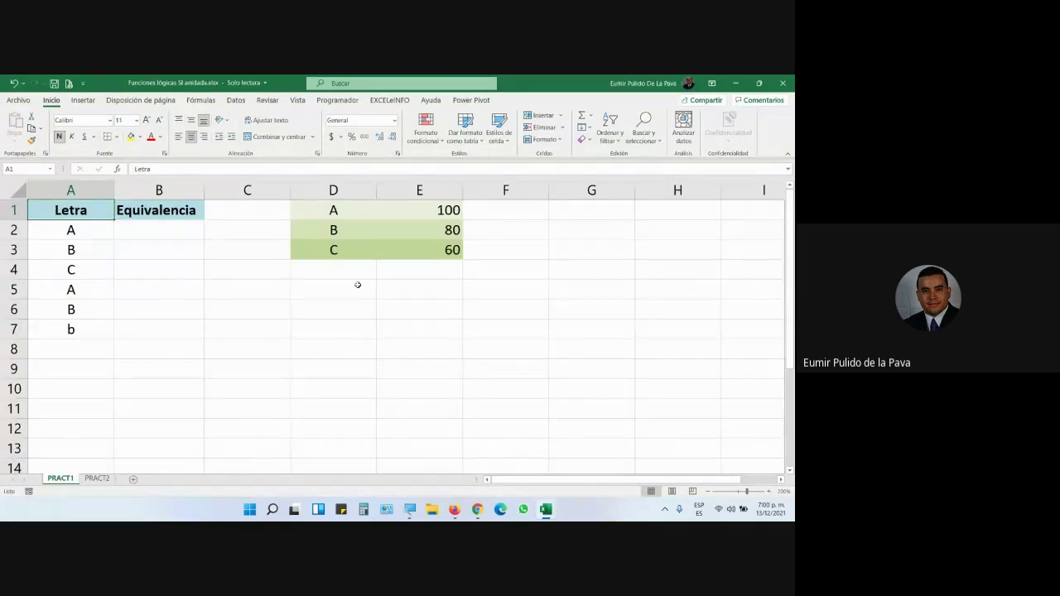
# Step: Widen Equivalencia column B, autofit Letra column A, and enlarge B2's font to 16
pyautogui.moveTo(203, 190); pyautogui.dragTo(378, 187)
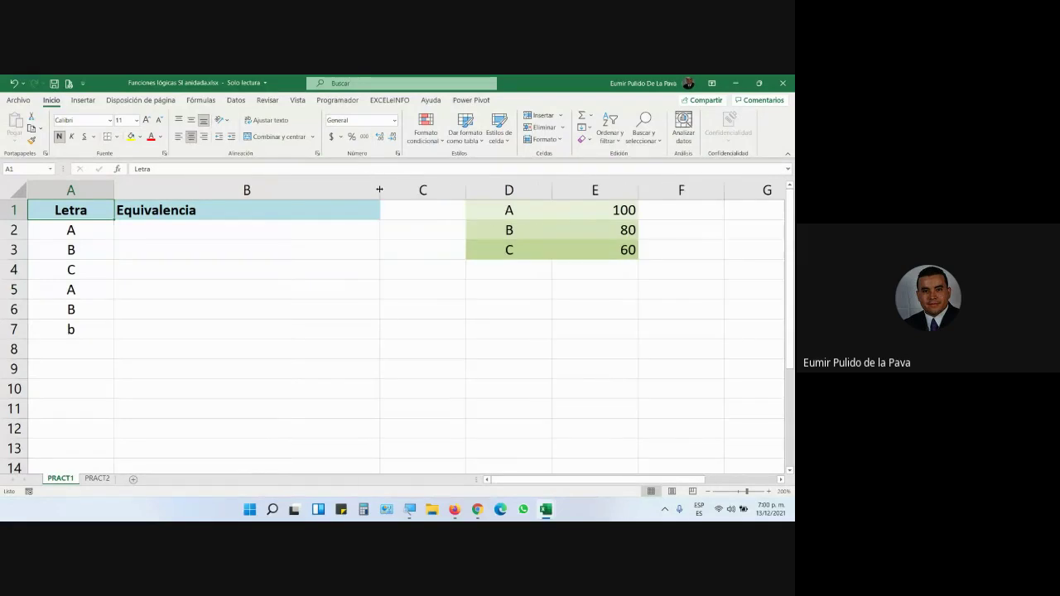
pyautogui.doubleClick(114, 189)
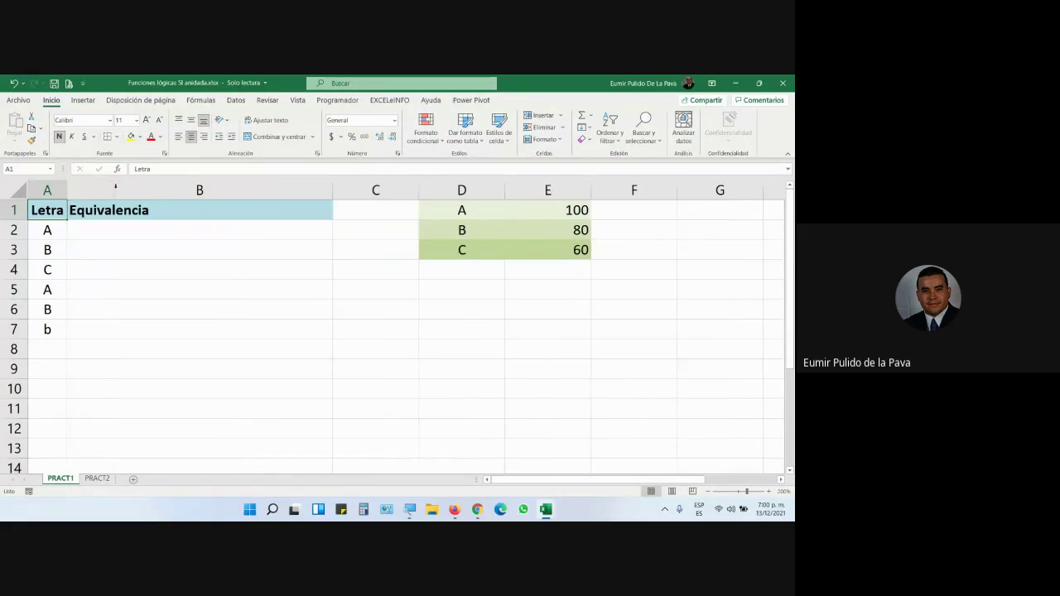
pyautogui.click(123, 232)
pyautogui.click(147, 120)
pyautogui.click(147, 121)
pyautogui.click(147, 121)
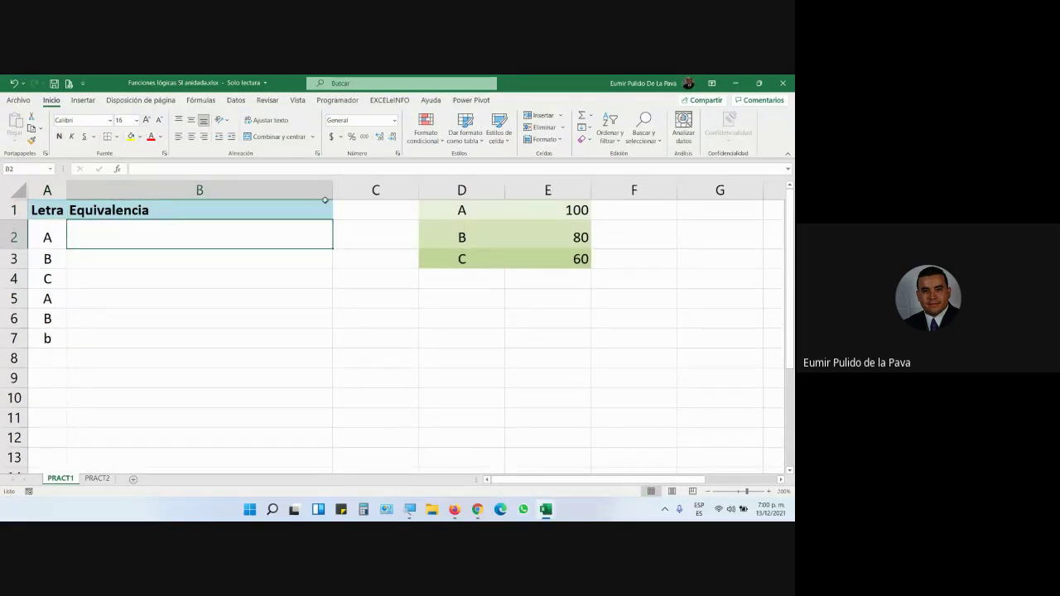
pyautogui.moveTo(333, 190); pyautogui.dragTo(420, 190)
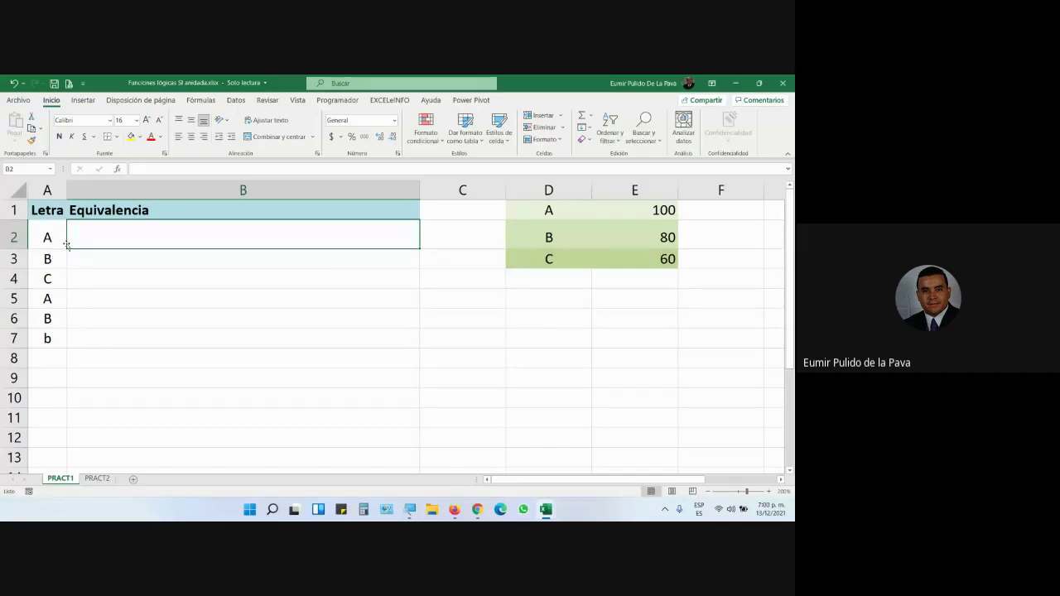
# Step: Point out the Letra letters, the B2:B7 cells to fill, and the D1:E3 lookup table
pyautogui.moveTo(52, 238); pyautogui.dragTo(48, 340)
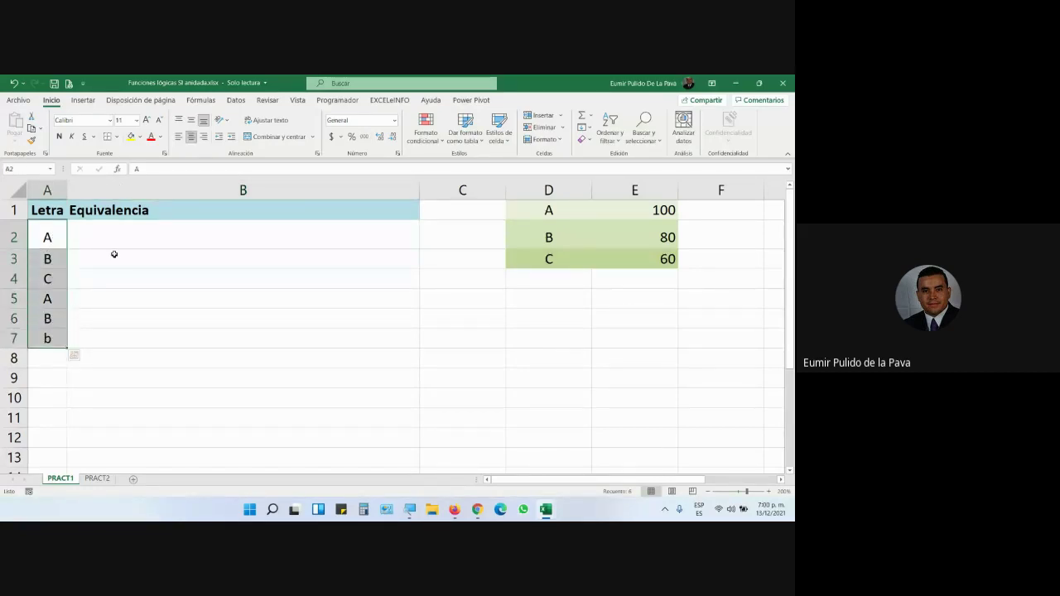
pyautogui.moveTo(117, 240); pyautogui.dragTo(124, 343)
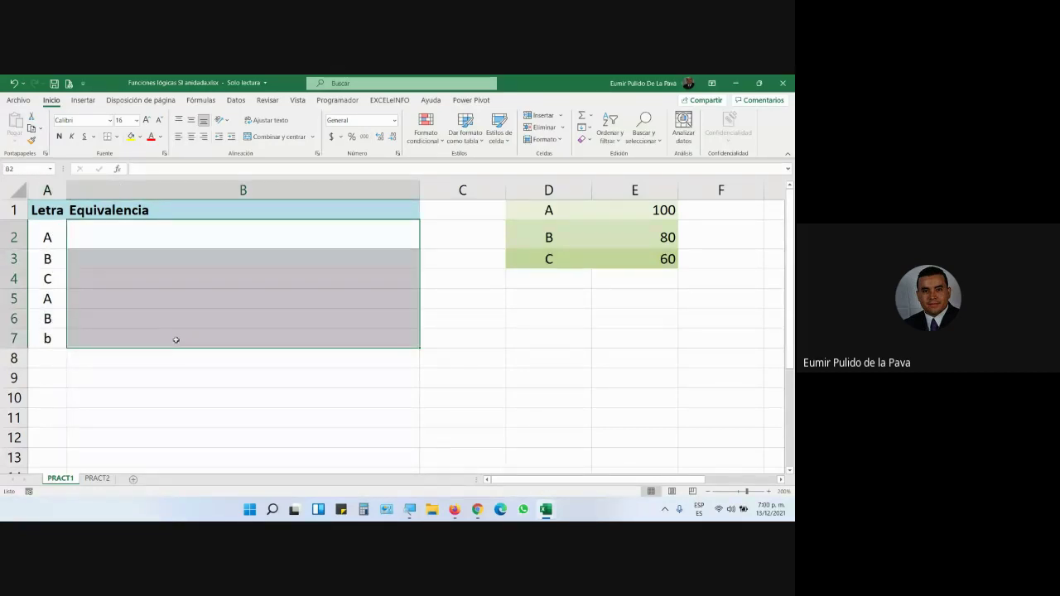
pyautogui.moveTo(534, 211); pyautogui.dragTo(549, 260)
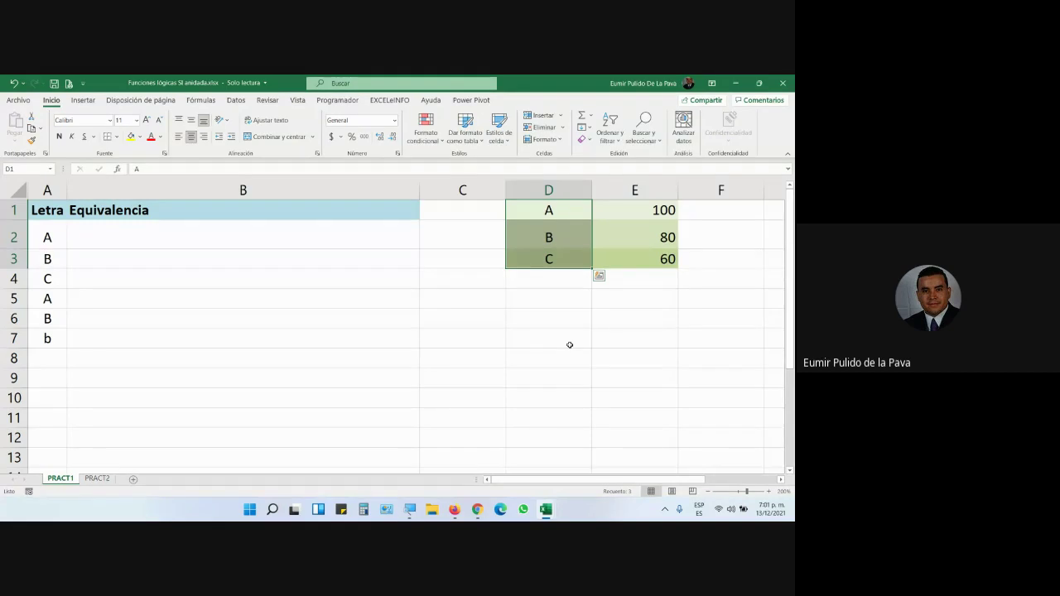
pyautogui.moveTo(556, 283); pyautogui.dragTo(563, 437)
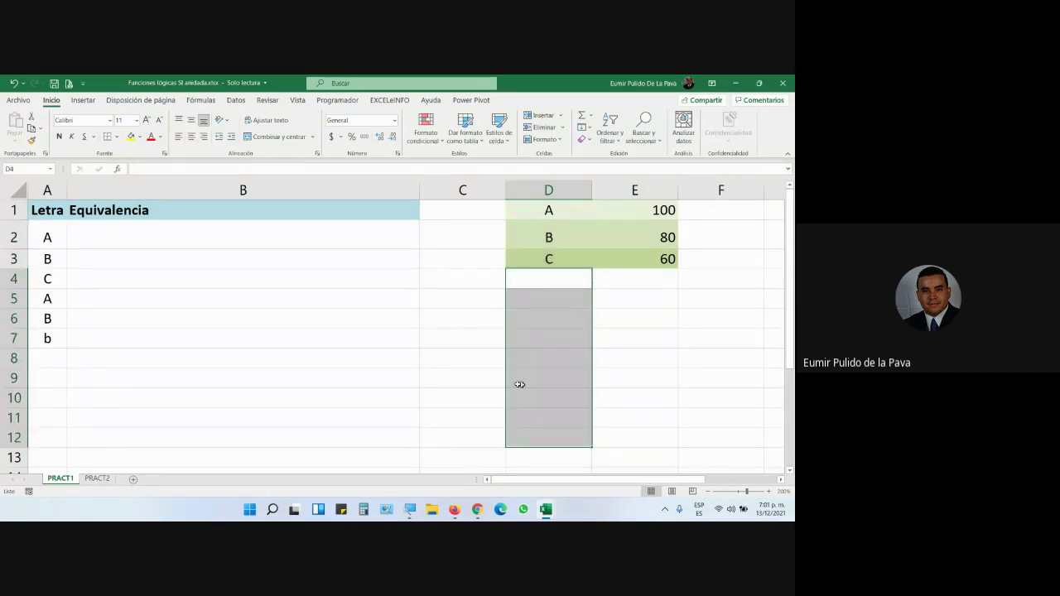
pyautogui.moveTo(538, 210); pyautogui.dragTo(626, 252)
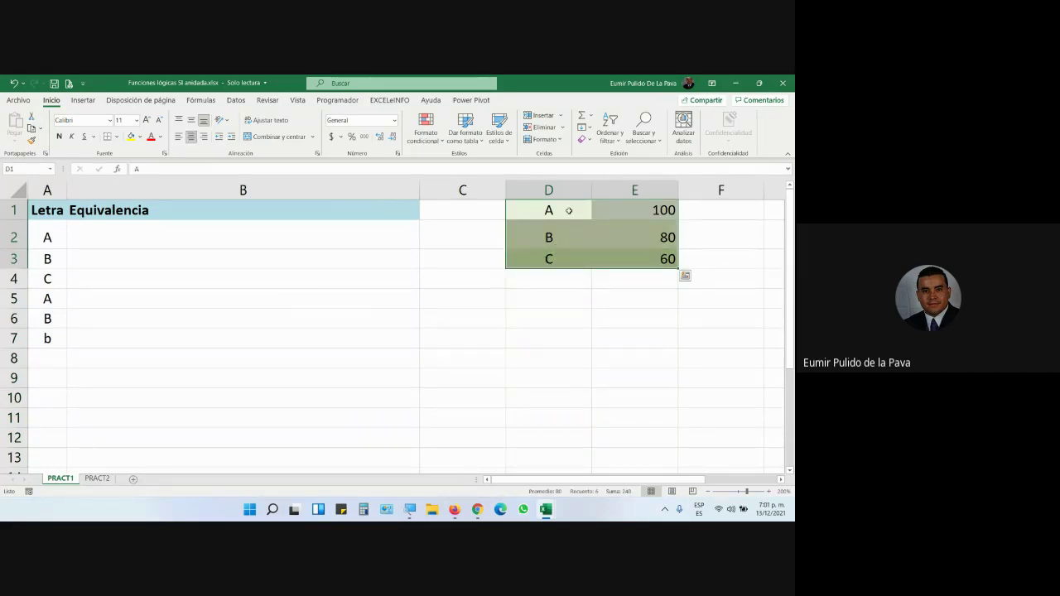
# Step: Highlight the first rows of the lookup table, then select cell B2
pyautogui.click(566, 212)
pyautogui.moveTo(566, 214); pyautogui.dragTo(623, 237)
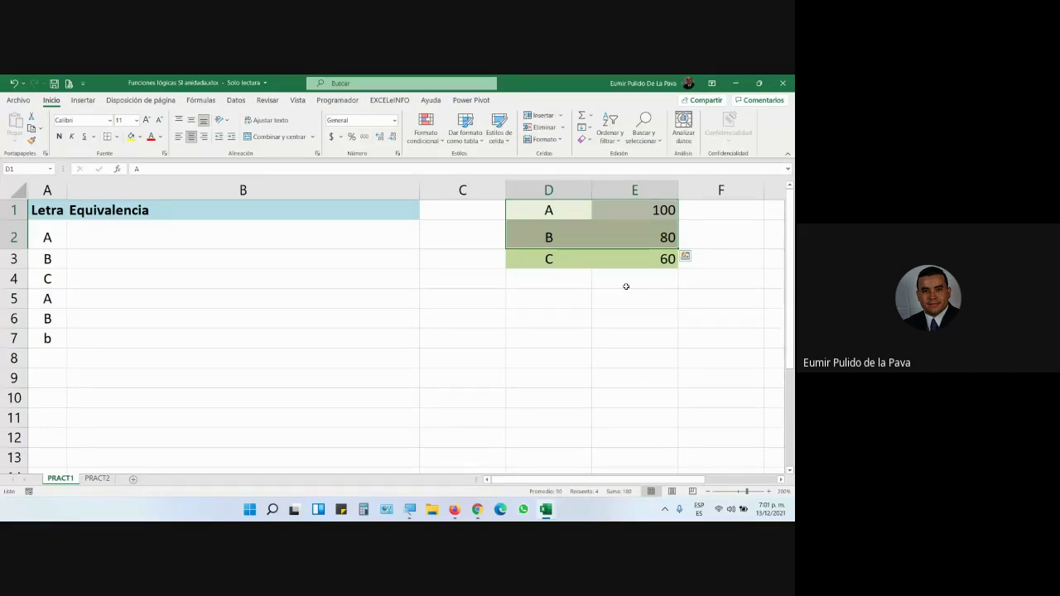
pyautogui.click(307, 239)
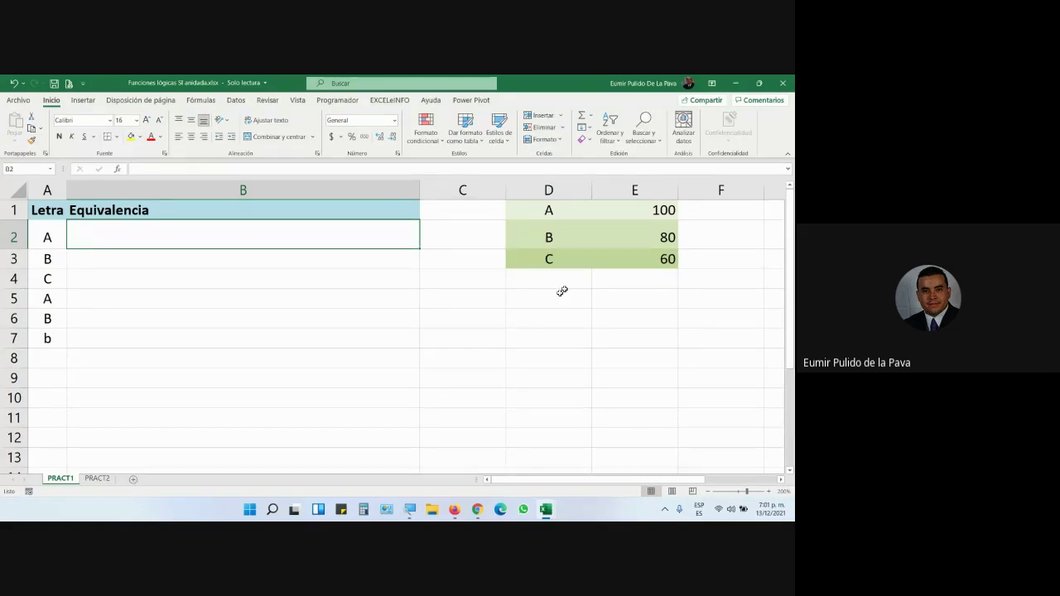
# Step: Autofit lookup columns D and E, widen D slightly, and start =SI( in B2
pyautogui.doubleClick(591, 190)
pyautogui.doubleClick(607, 190)
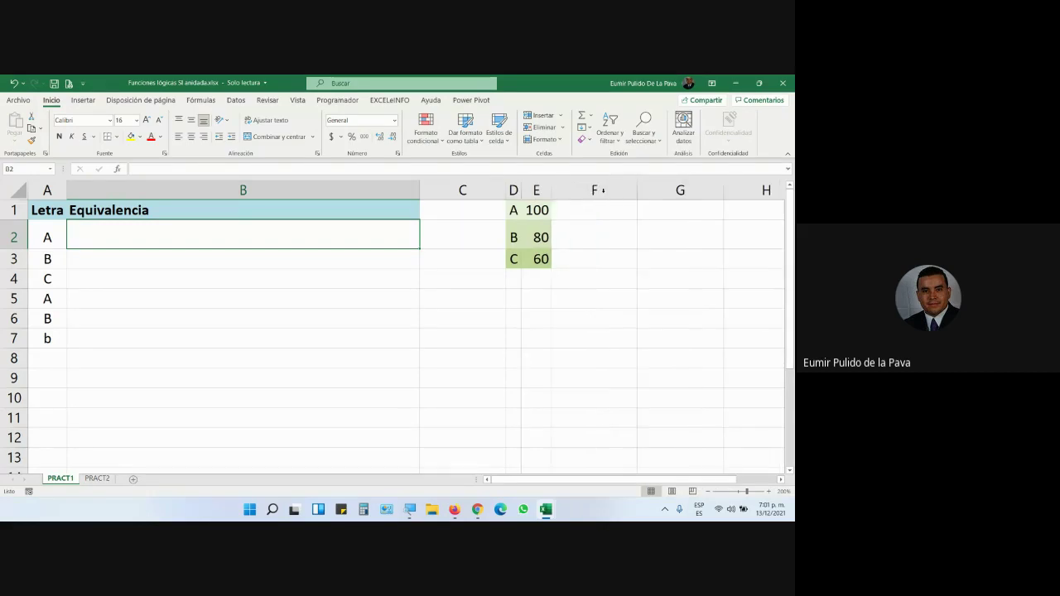
pyautogui.moveTo(522, 191); pyautogui.dragTo(582, 190)
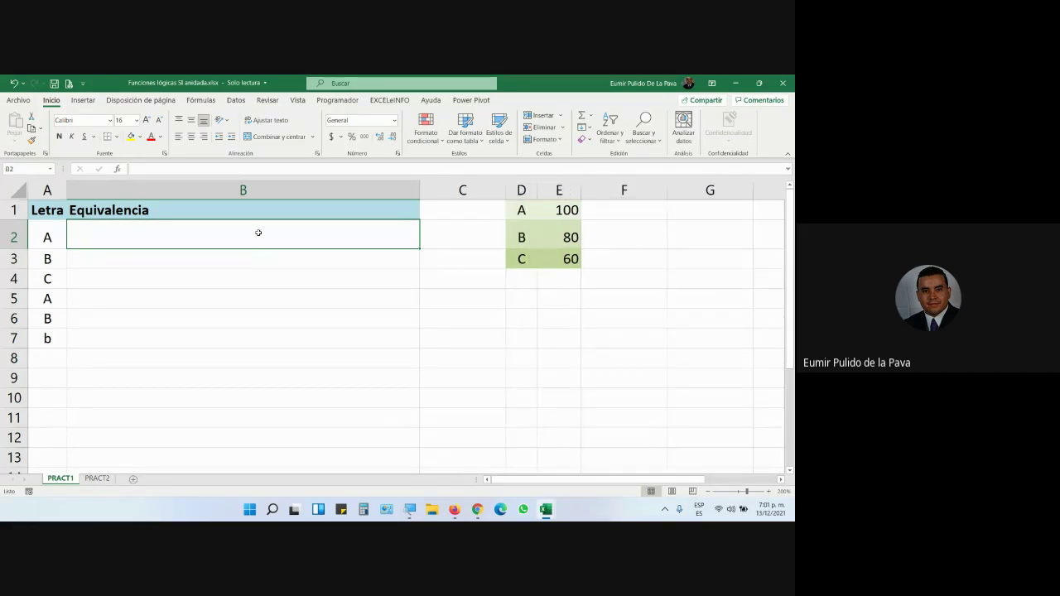
pyautogui.write('=SI(')
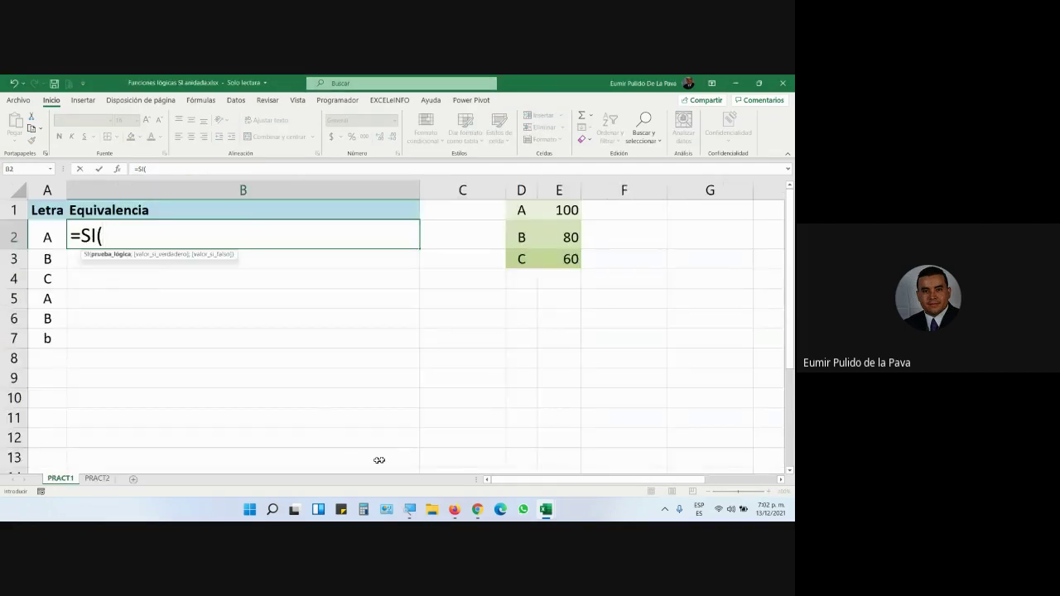
# Step: Insert cell A2 as the test reference so B2 reads =SI(A2
pyautogui.moveTo(477, 507)
pyautogui.click(47, 236)
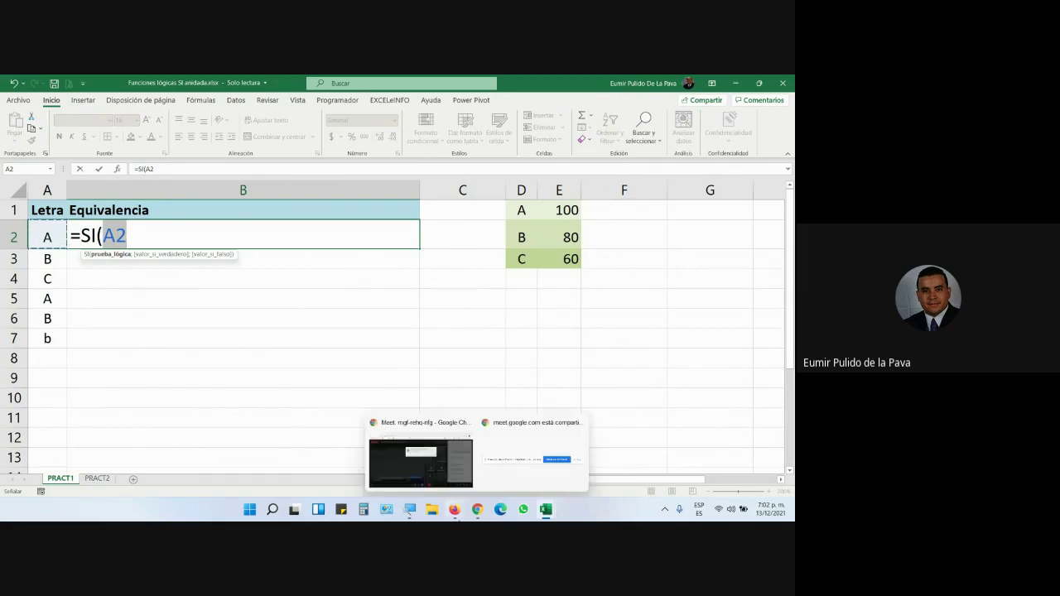
# Step: Admit the waiting guest to the Google Meet call and return to the SI anidada workbook
pyautogui.click(423, 460)
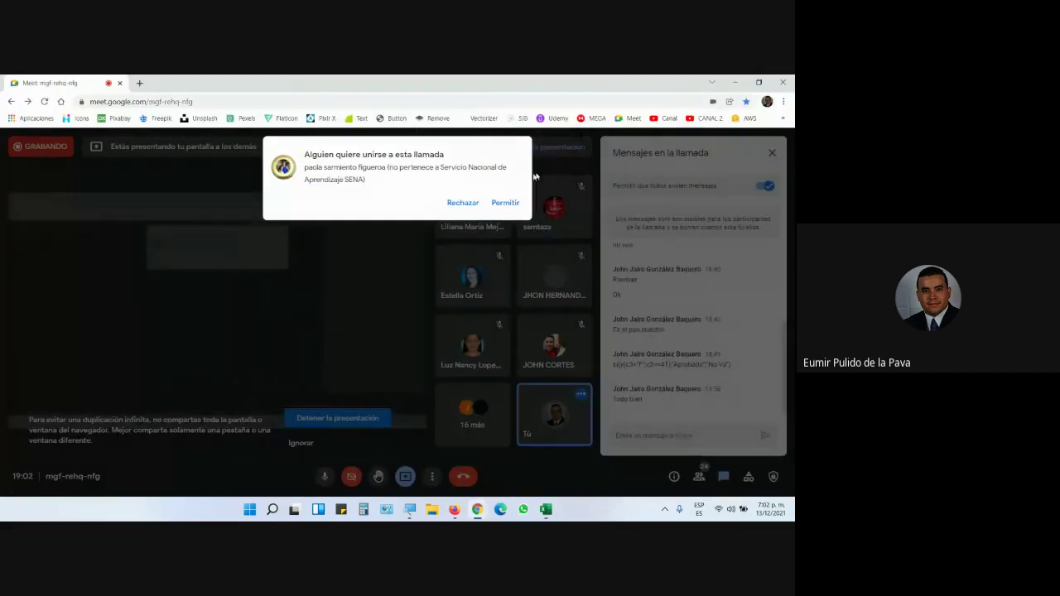
pyautogui.click(503, 204)
pyautogui.moveTo(545, 512)
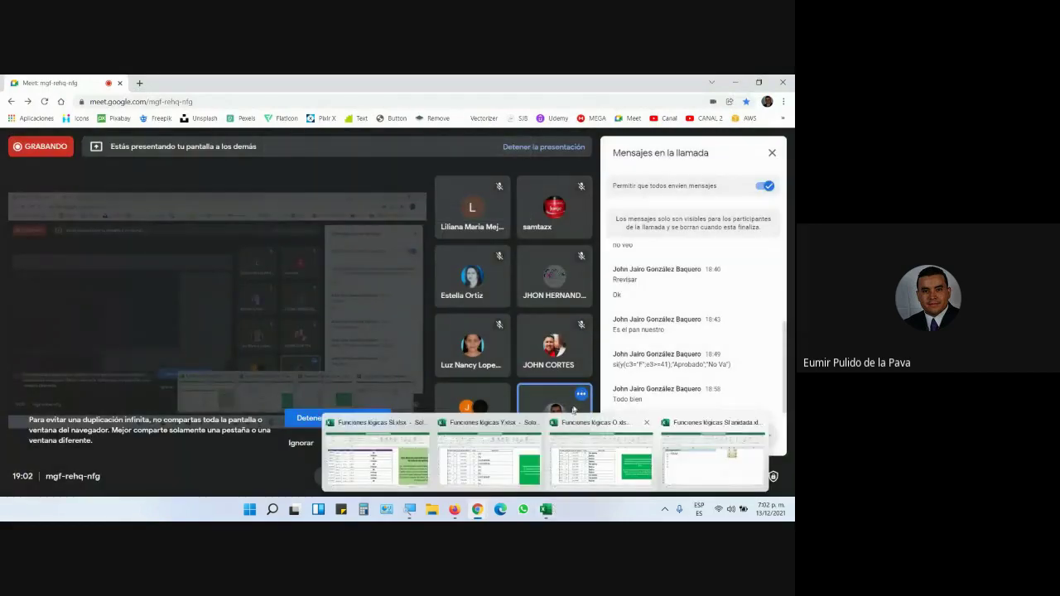
pyautogui.click(712, 456)
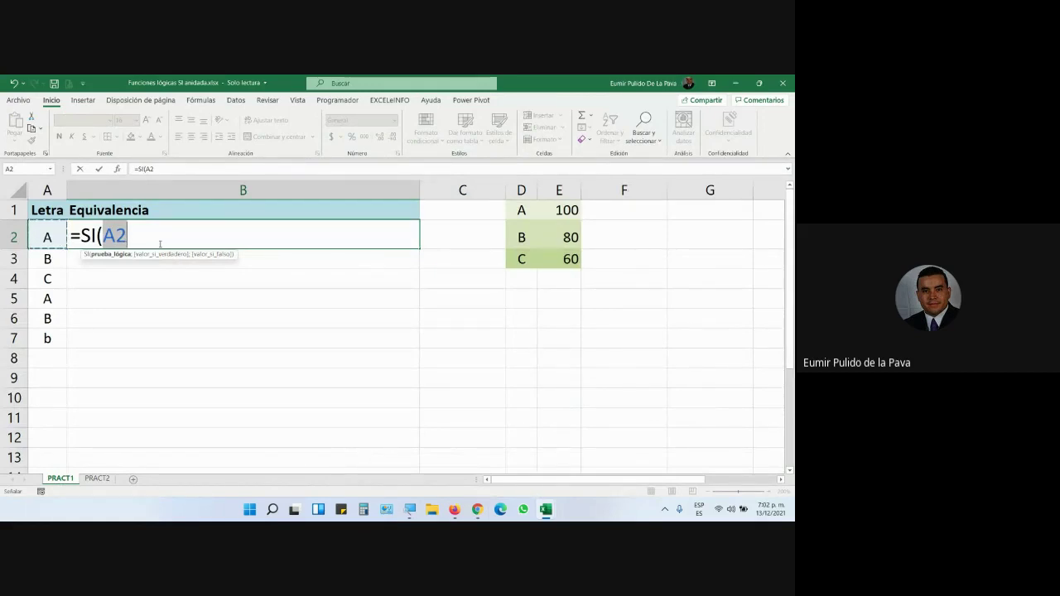
# Step: Complete the first test A2="a" returning 100, pausing to admit another Meet guest
pyautogui.write('="')
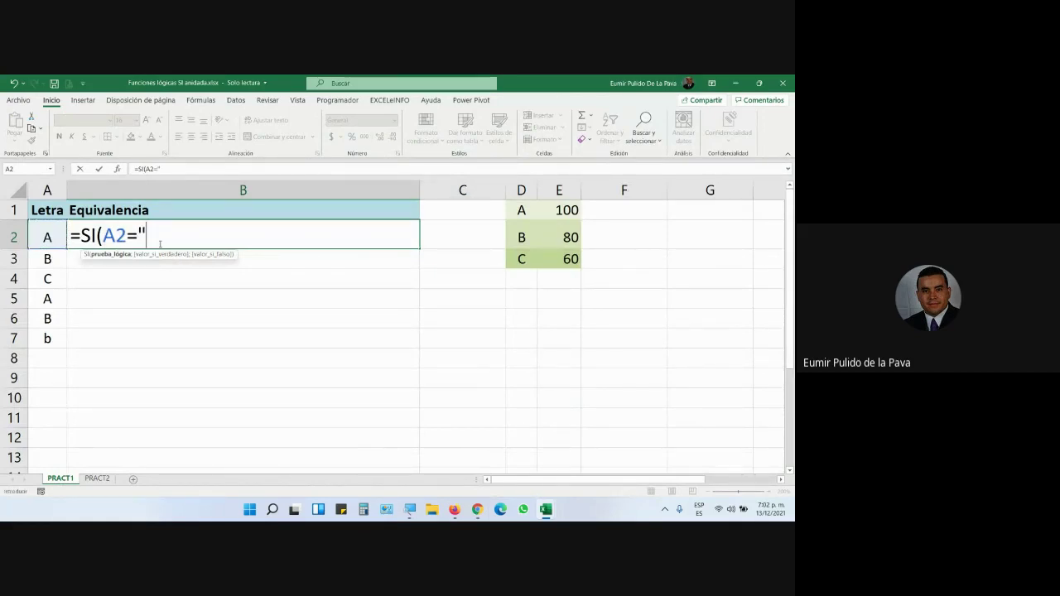
pyautogui.write('a"')
pyautogui.write(';')
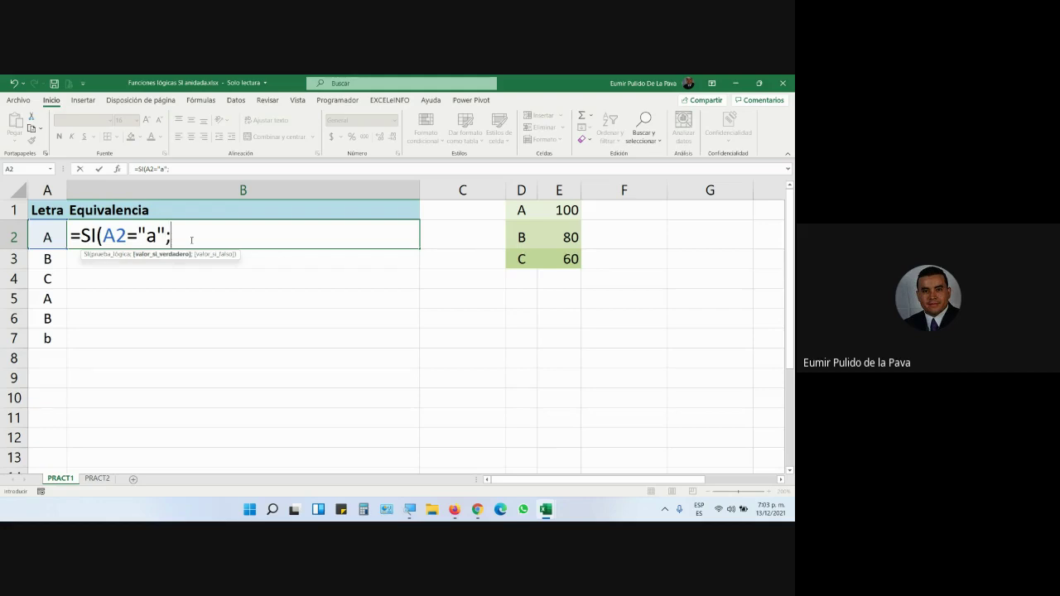
pyautogui.write('100')
pyautogui.click(477, 509)
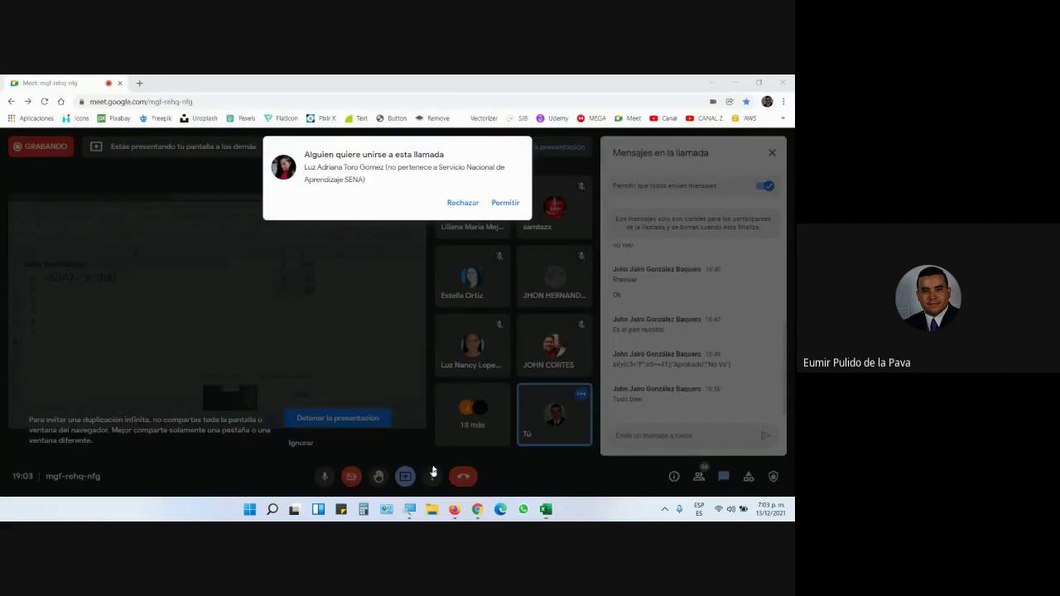
pyautogui.click(504, 203)
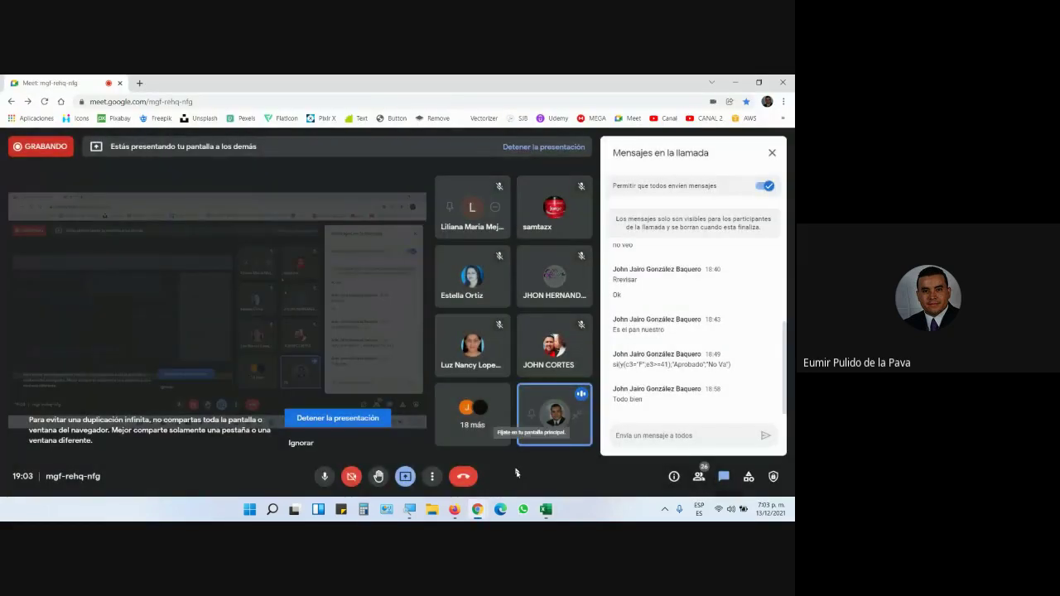
pyautogui.moveTo(546, 510)
pyautogui.click(580, 455)
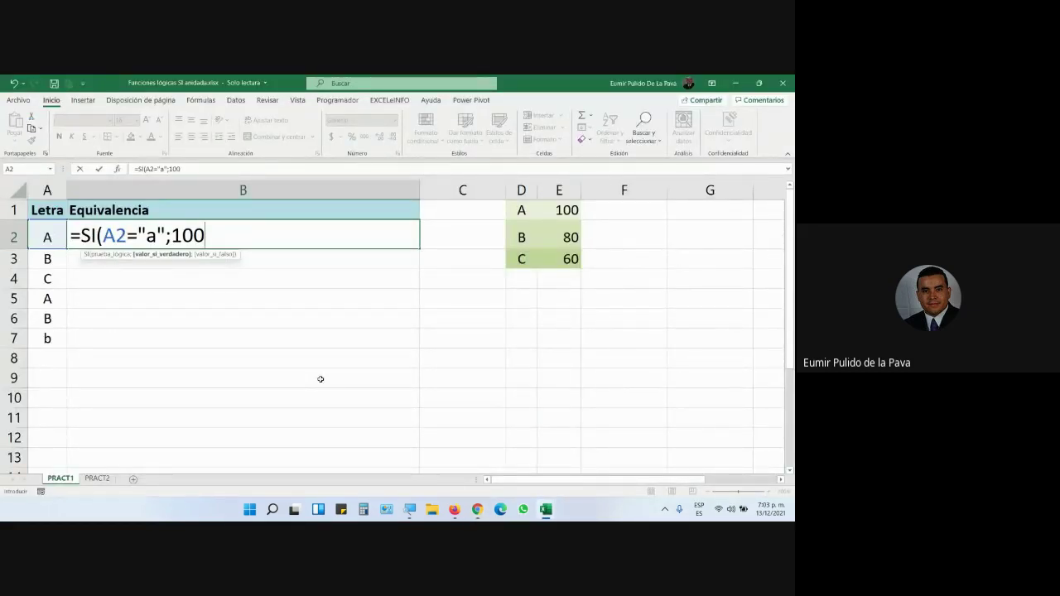
# Step: Add the separator and start a nested SI after checking the PDF exercise guide
pyautogui.write(';')
pyautogui.moveTo(454, 507)
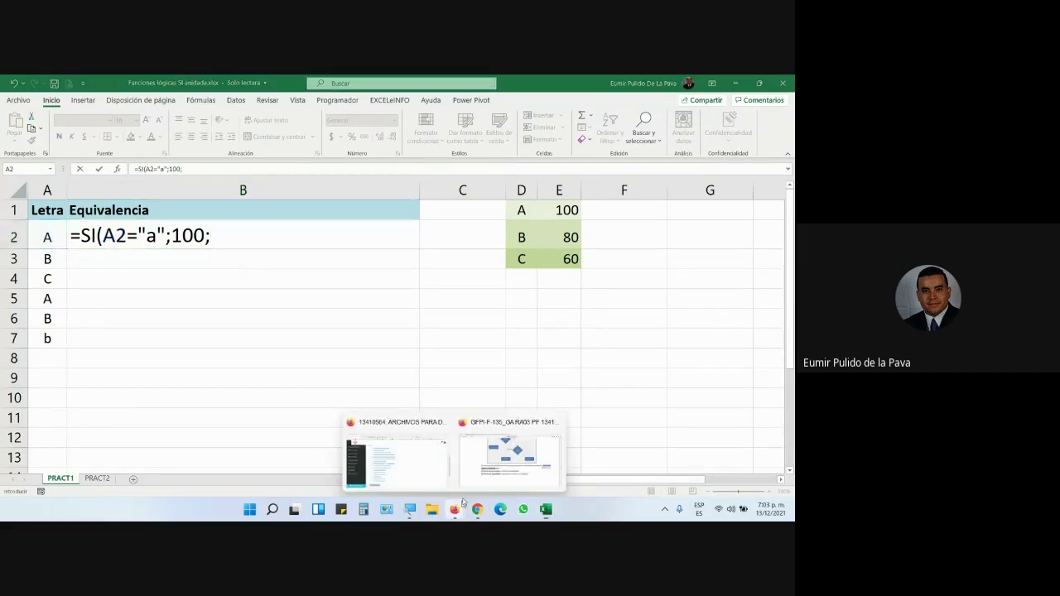
pyautogui.click(514, 448)
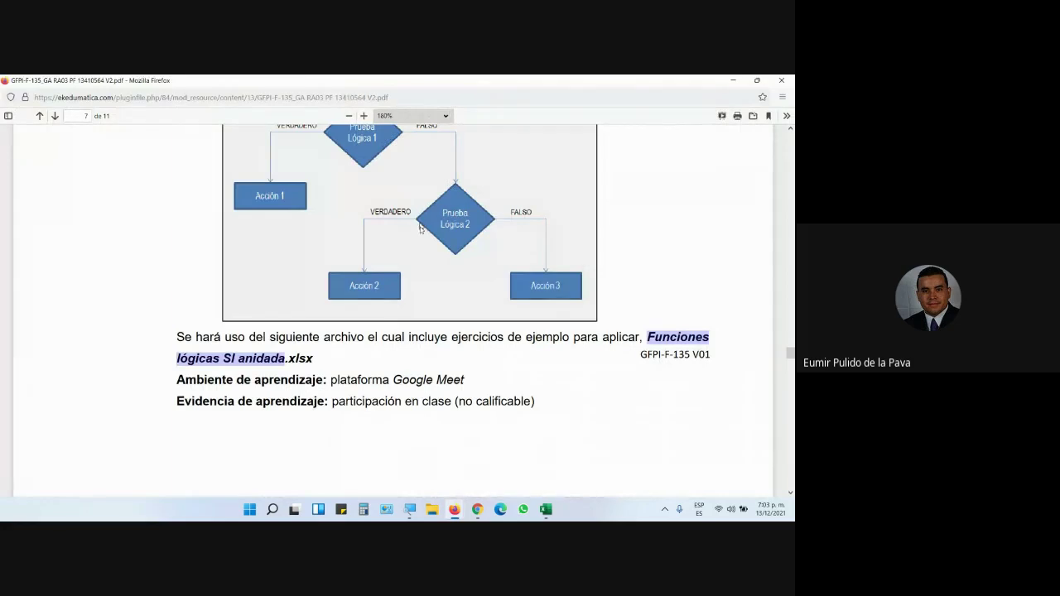
pyautogui.moveTo(546, 508)
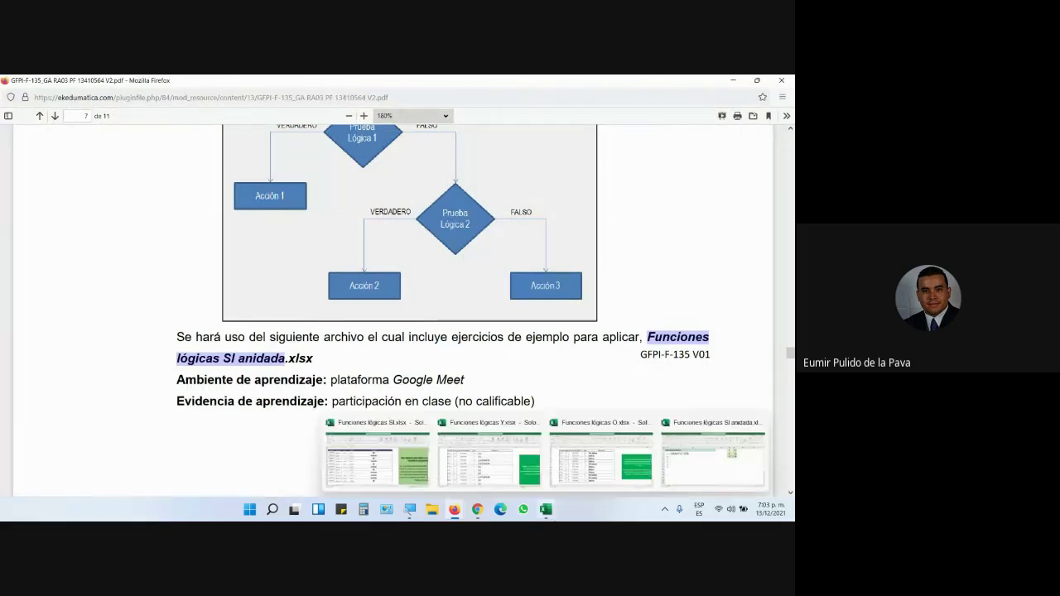
pyautogui.click(712, 455)
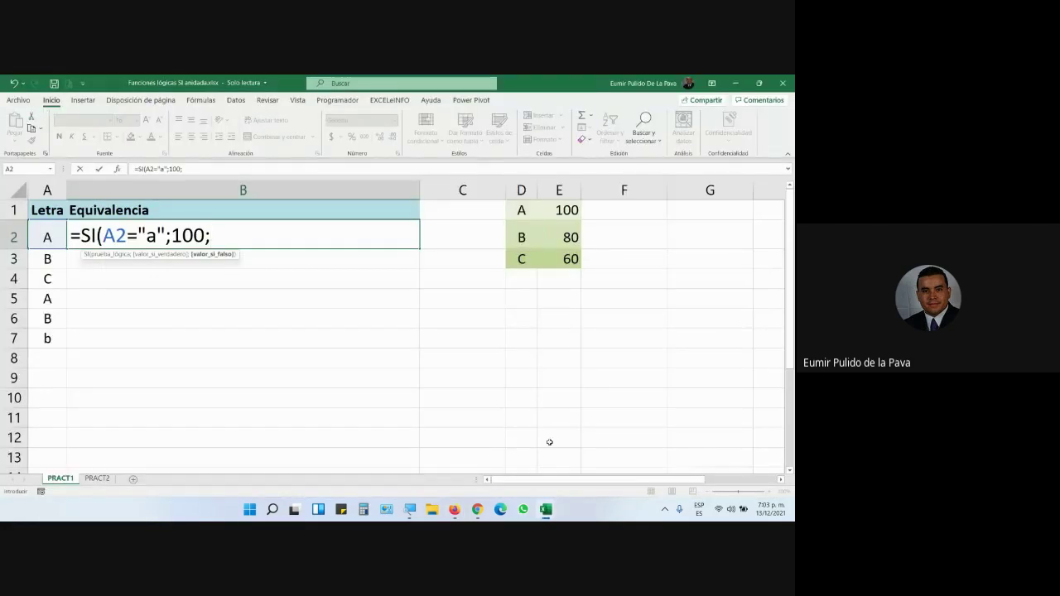
pyautogui.write('si')
pyautogui.press('Tab')
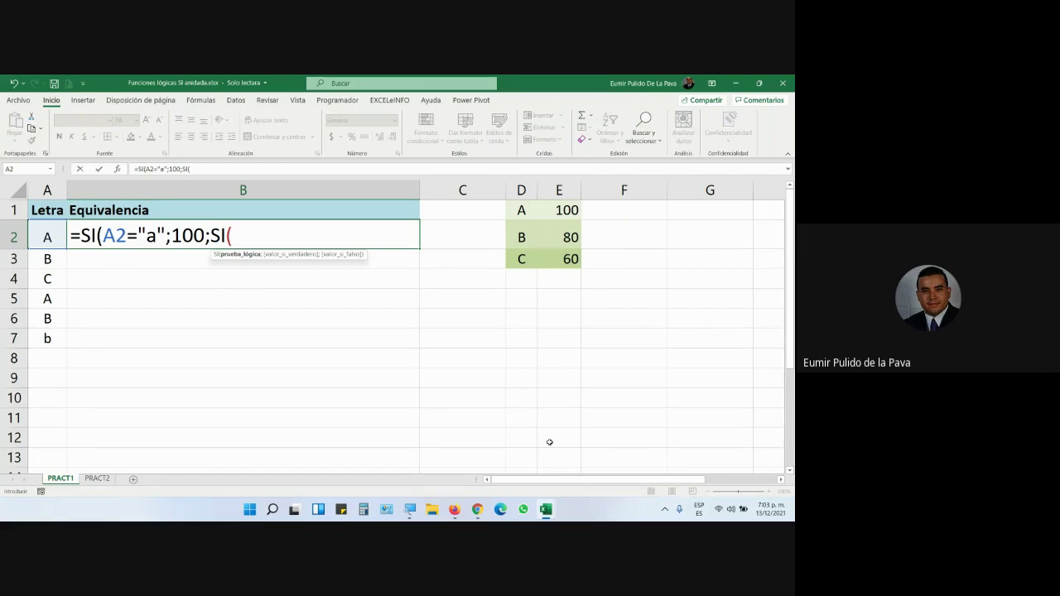
# Step: Remove the stray equals sign in front of the nested SI
pyautogui.click(210, 236)
pyautogui.write('=')
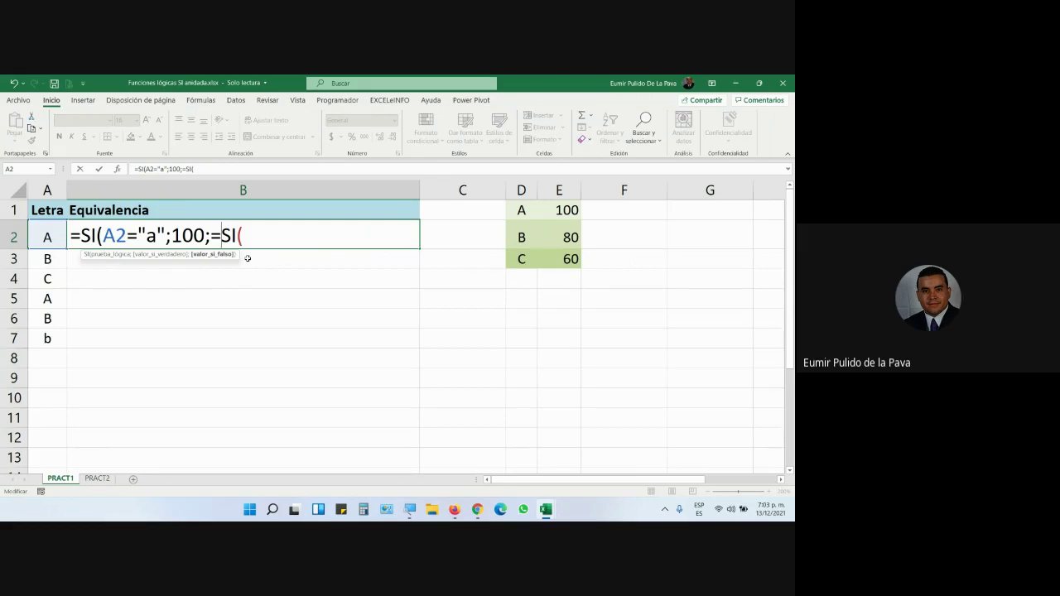
pyautogui.moveTo(81, 236); pyautogui.dragTo(70, 236)
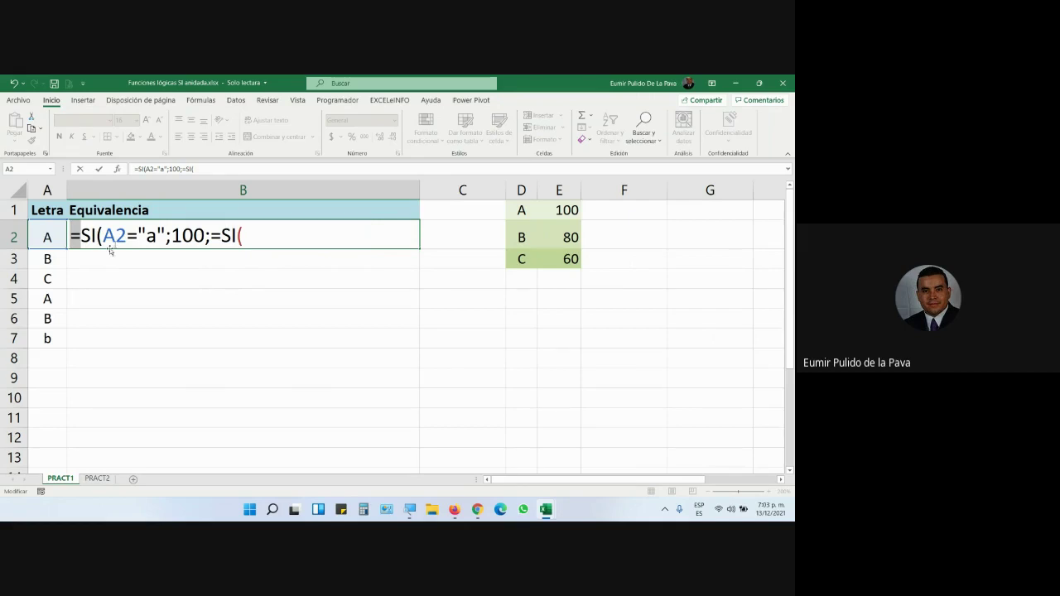
pyautogui.click(221, 236)
pyautogui.press('BackSpace')
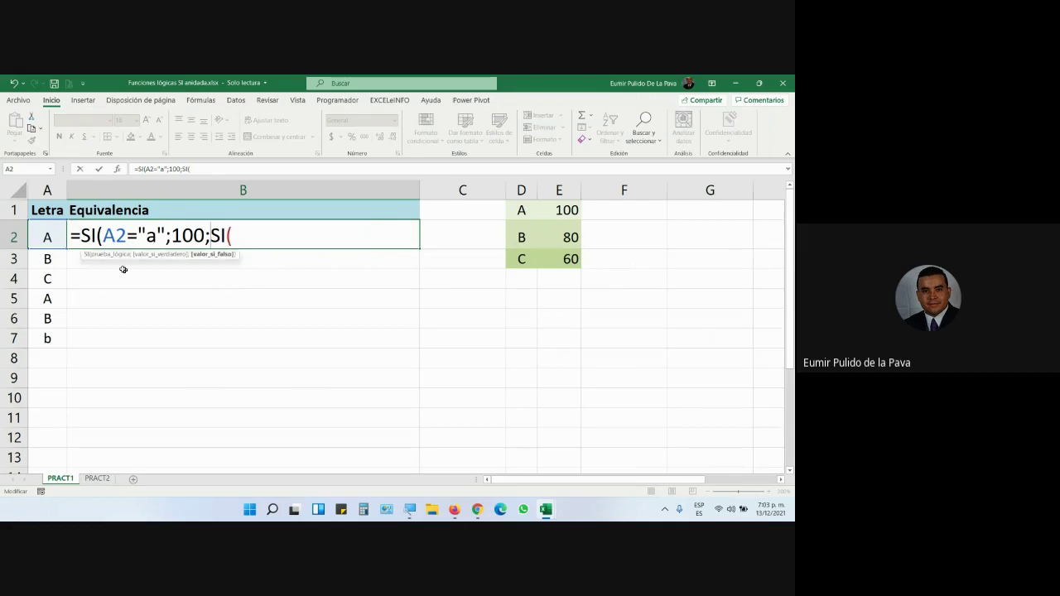
pyautogui.moveTo(115, 236); pyautogui.dragTo(164, 241)
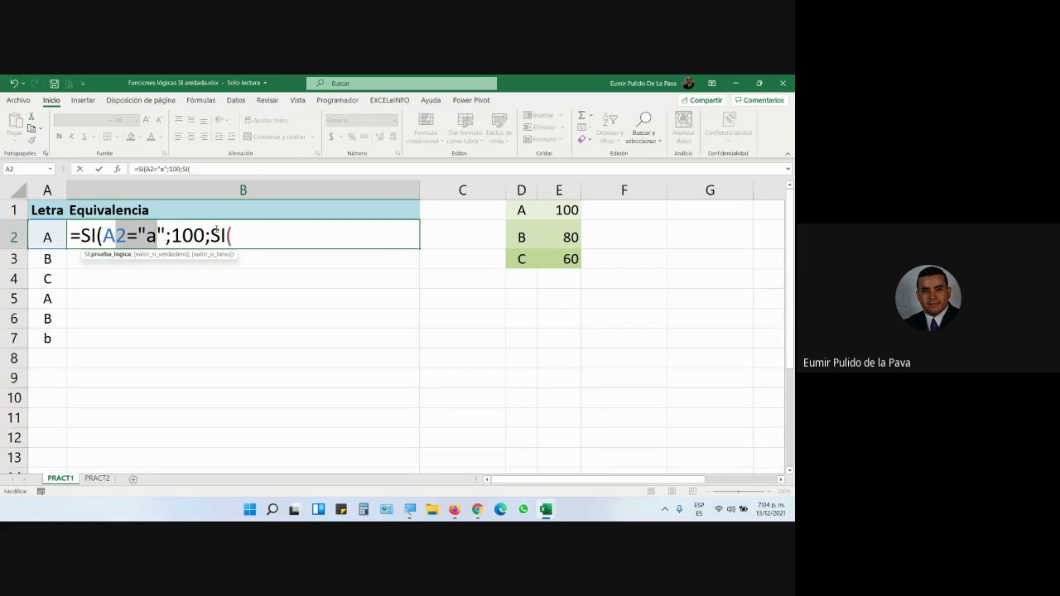
pyautogui.click(233, 239)
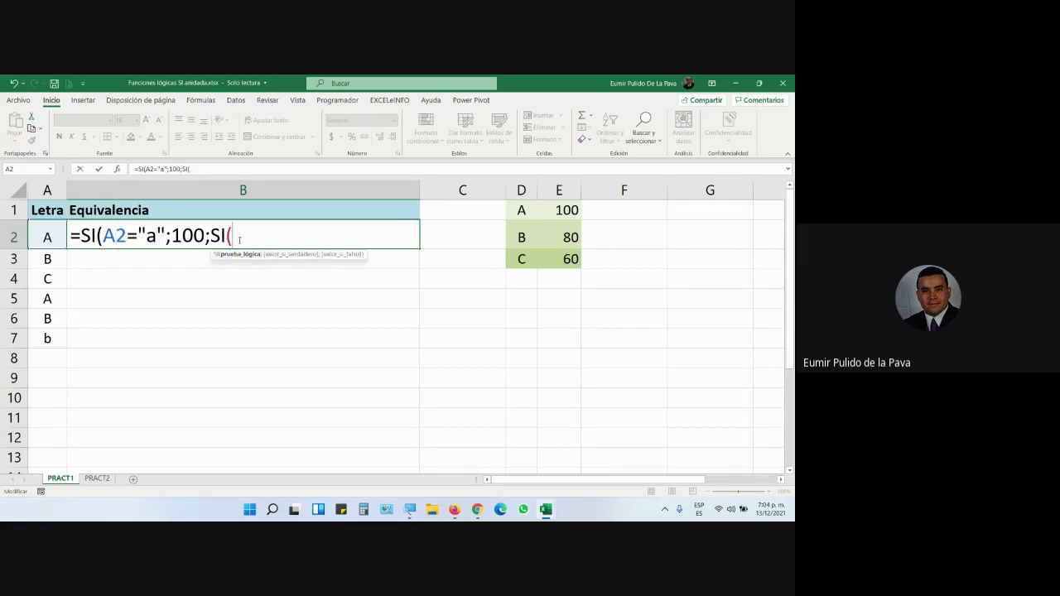
# Step: Add nested tests A2="b" returning 80 and A2="c" returning 60
pyautogui.click(52, 235)
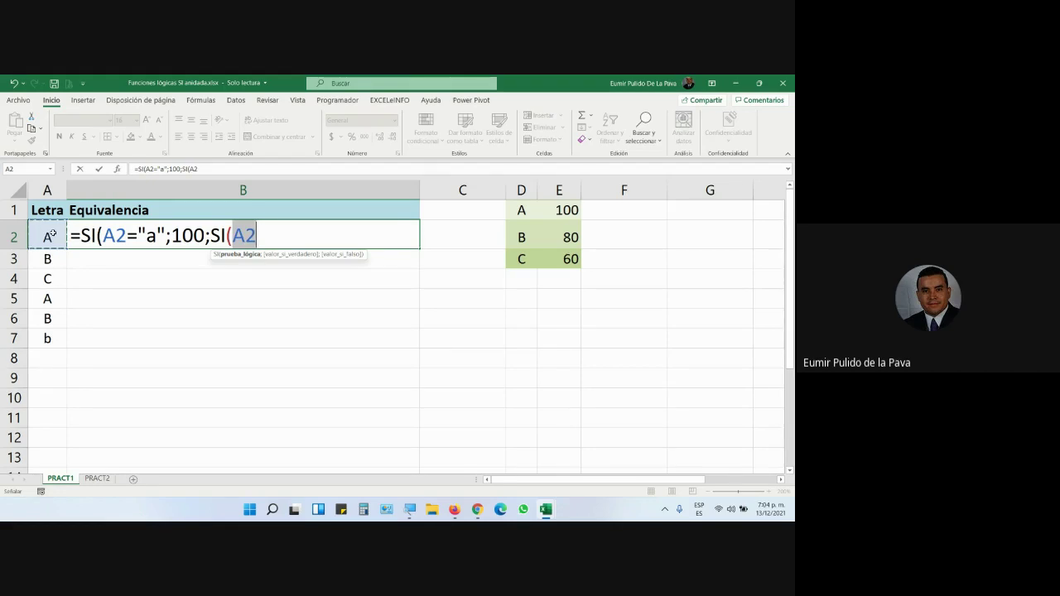
pyautogui.write('="b')
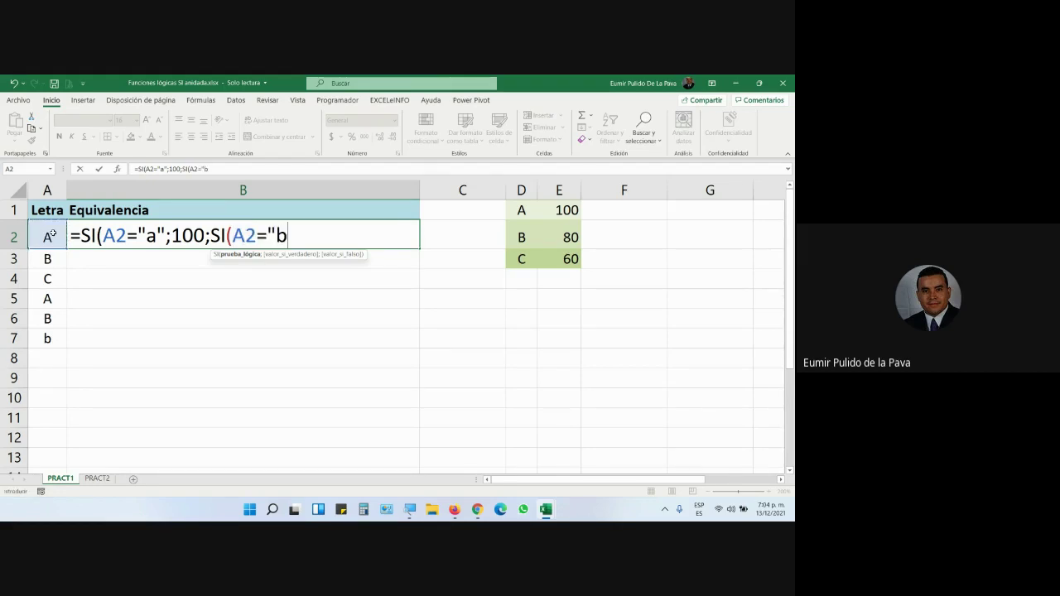
pyautogui.write('"')
pyautogui.write(';')
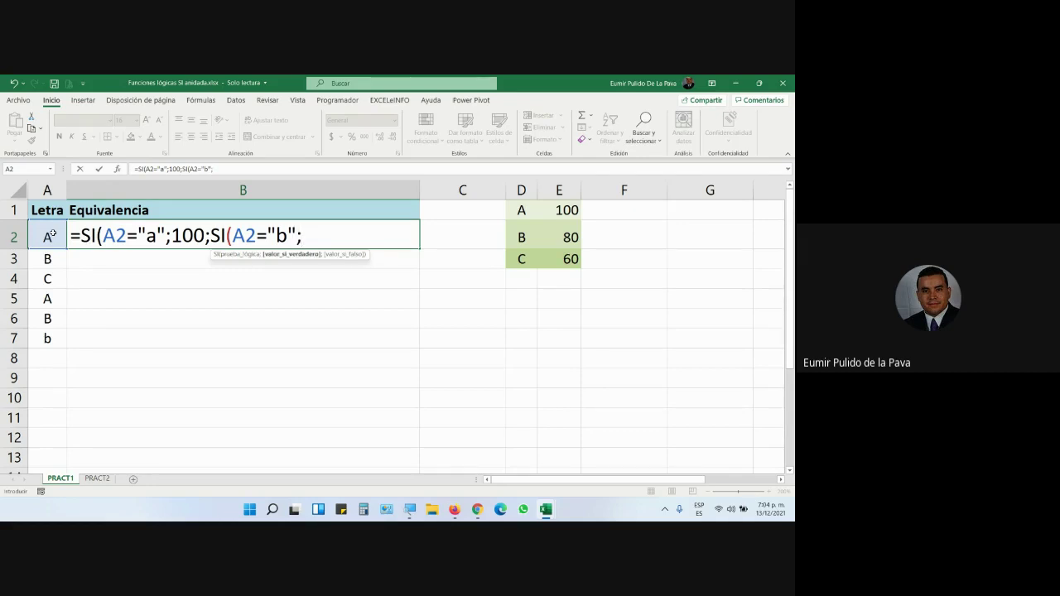
pyautogui.write('80')
pyautogui.write(';')
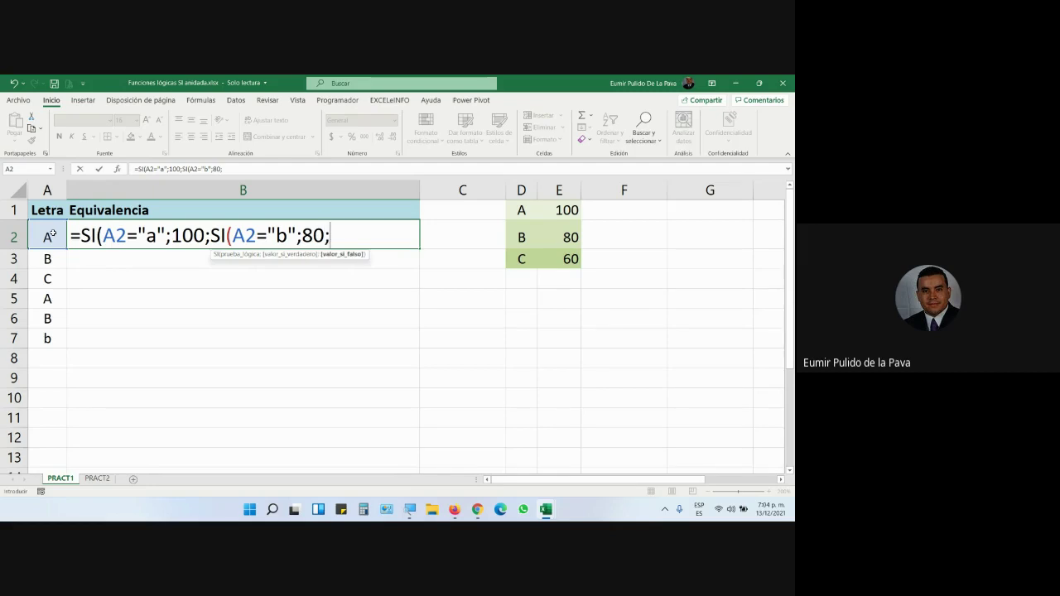
pyautogui.write('si')
pyautogui.press('Tab')
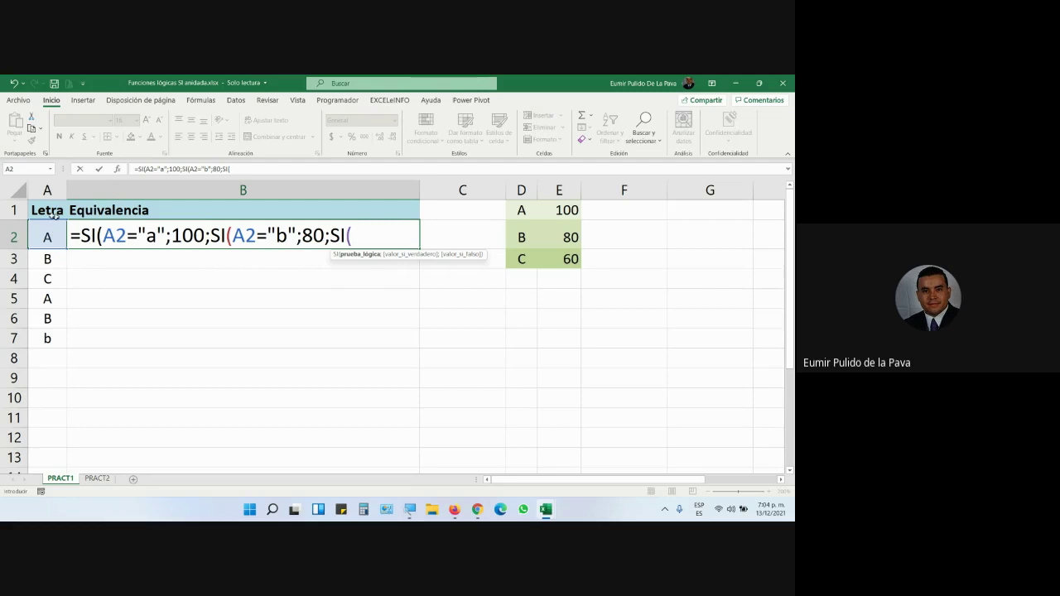
pyautogui.click(53, 239)
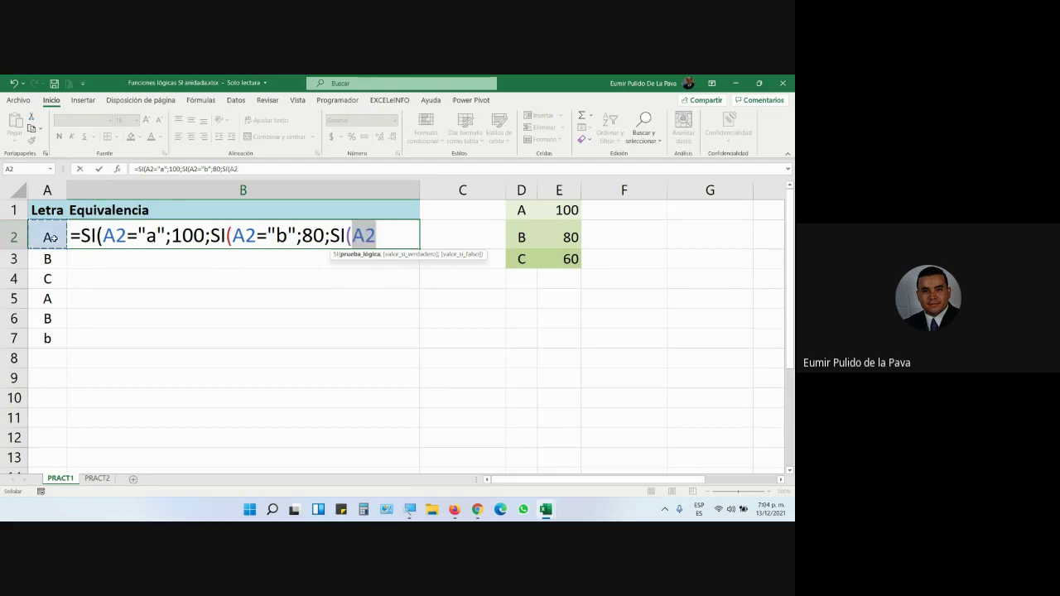
pyautogui.write('=')
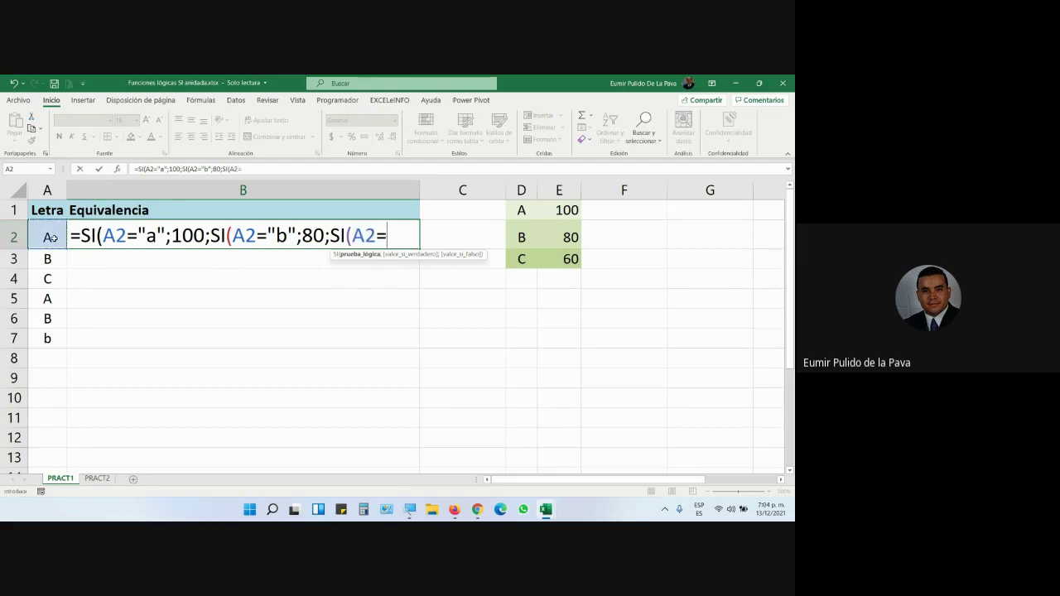
pyautogui.write('"c"')
pyautogui.write(';')
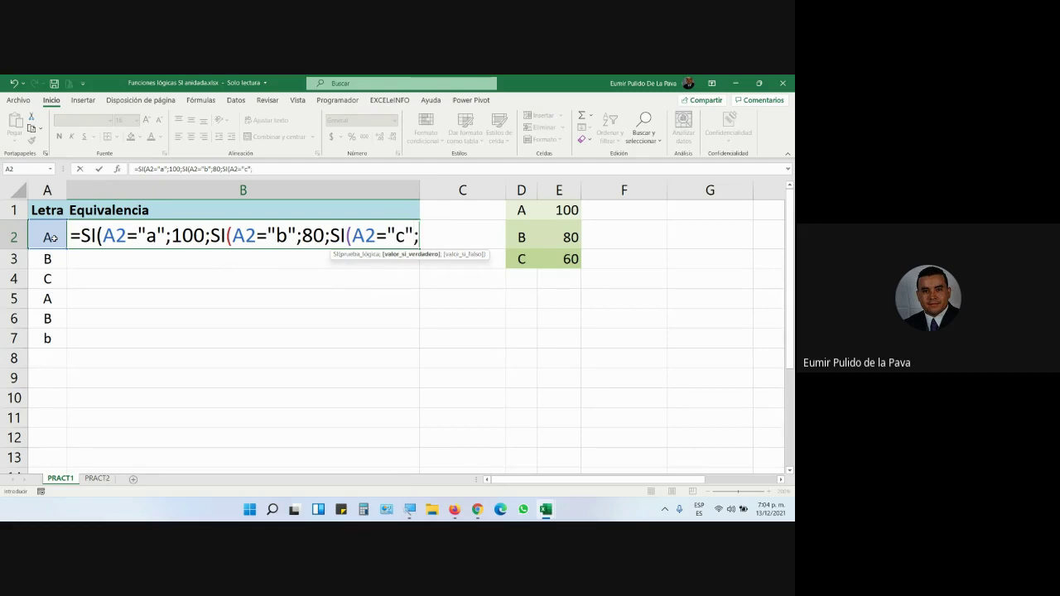
pyautogui.write('6')
pyautogui.write('0')
pyautogui.write(';')
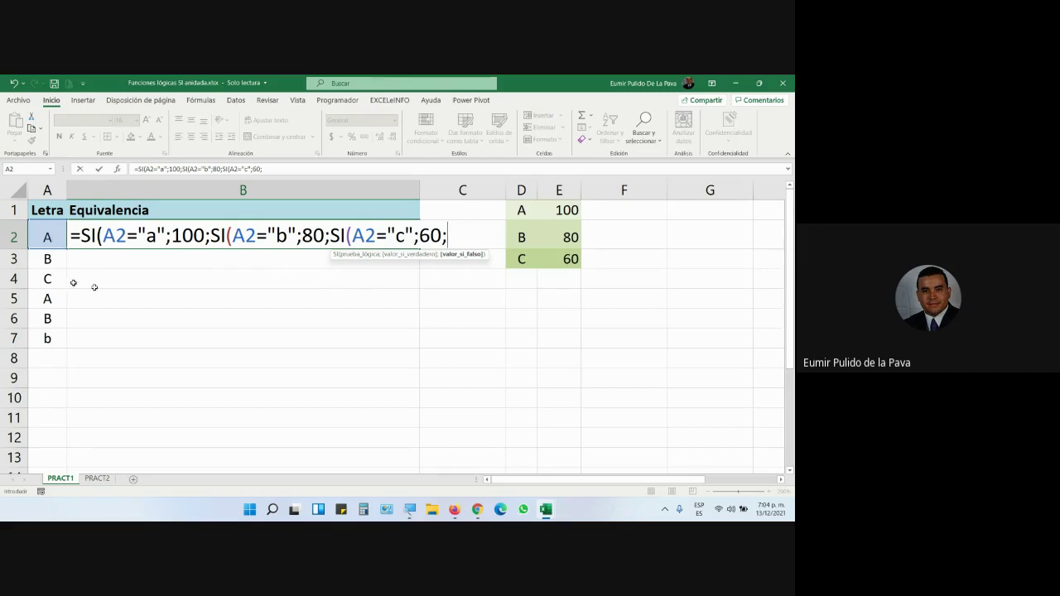
# Step: Check the Google Meet call chat, then switch back to the Excel workbook
pyautogui.moveTo(477, 513)
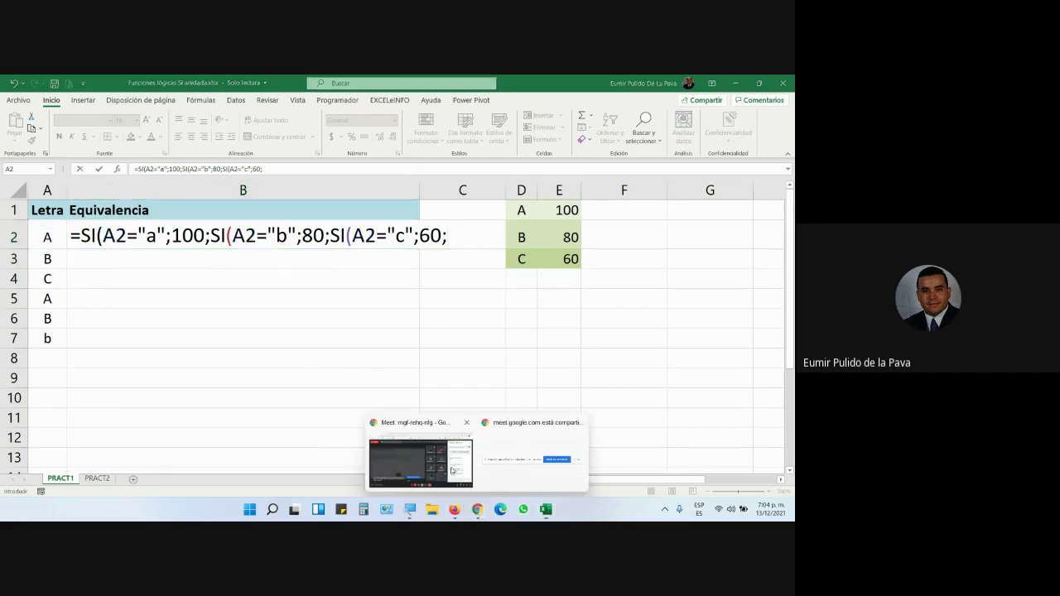
pyautogui.click(449, 466)
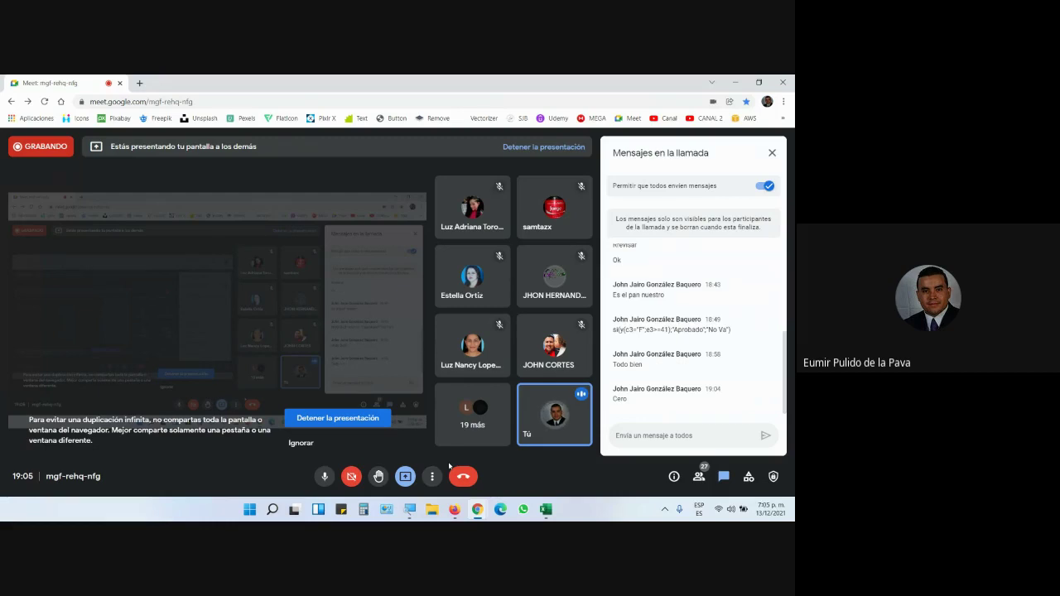
pyautogui.hotkey('alt', 'Tab')
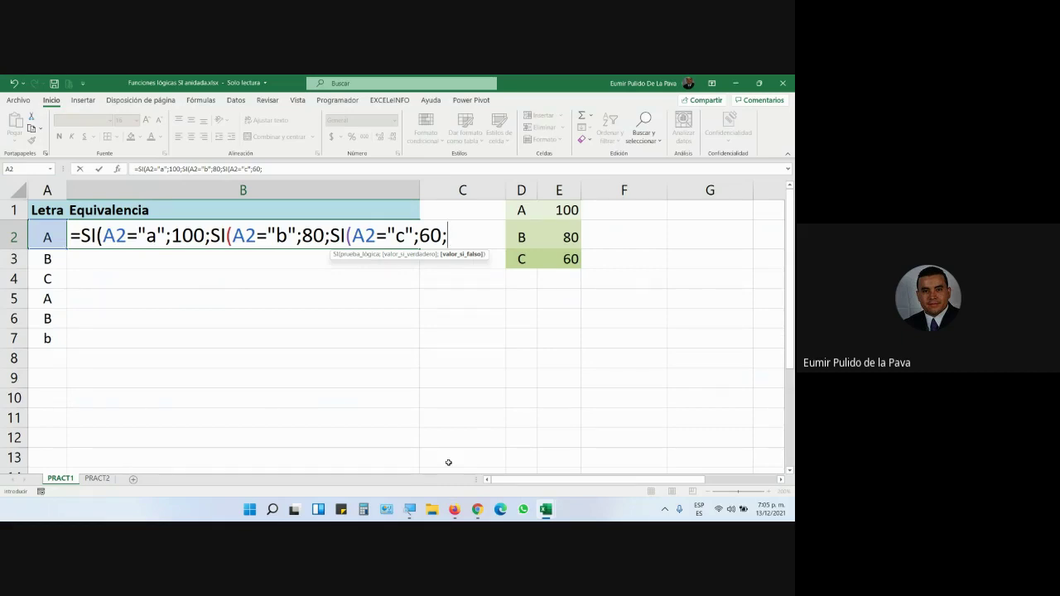
# Step: Enter 0 as the final fallback value and magnify the formula's SI conditions
pyautogui.write('0')
pyautogui.click(411, 512)
pyautogui.click(350, 475)
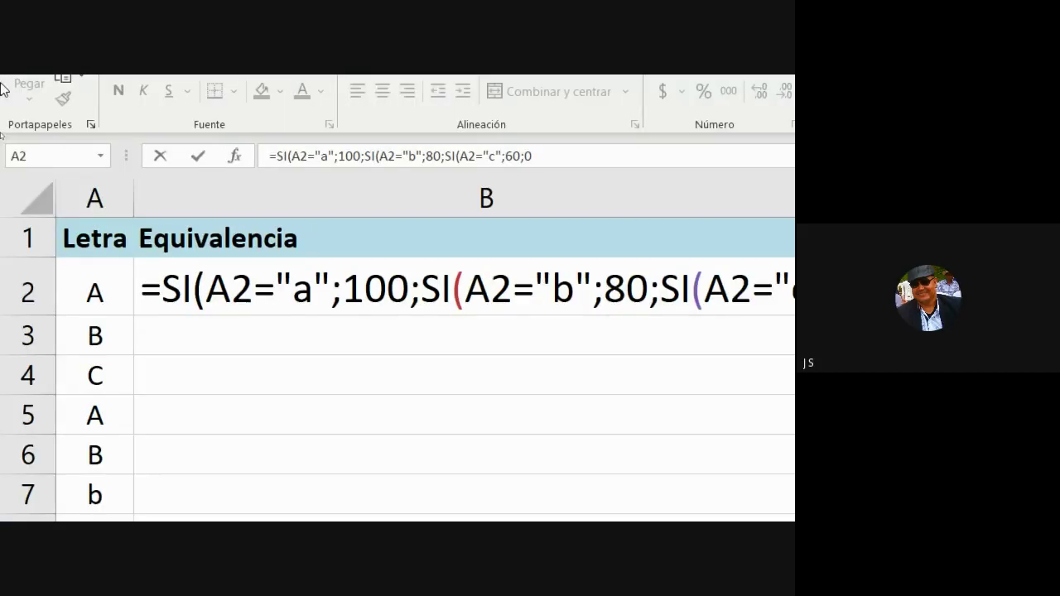
pyautogui.click(205, 297)
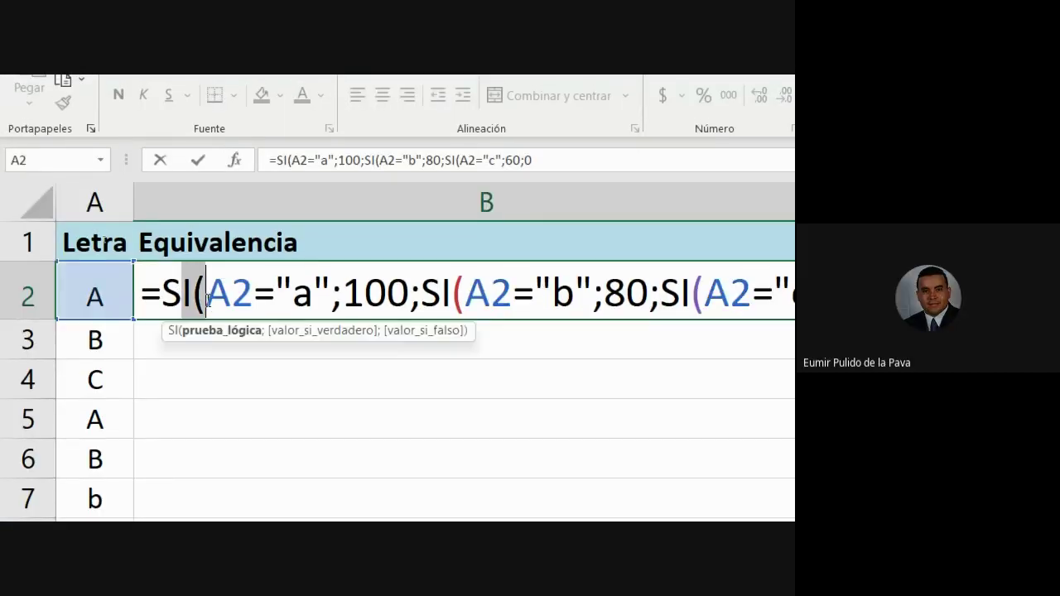
pyautogui.click(451, 296)
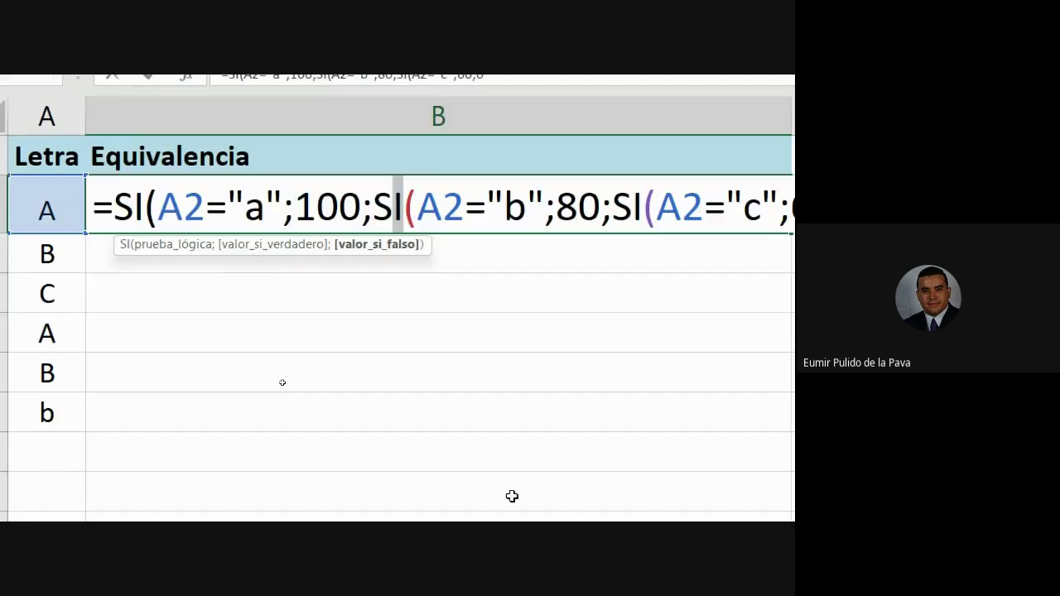
pyautogui.press('super+minus')
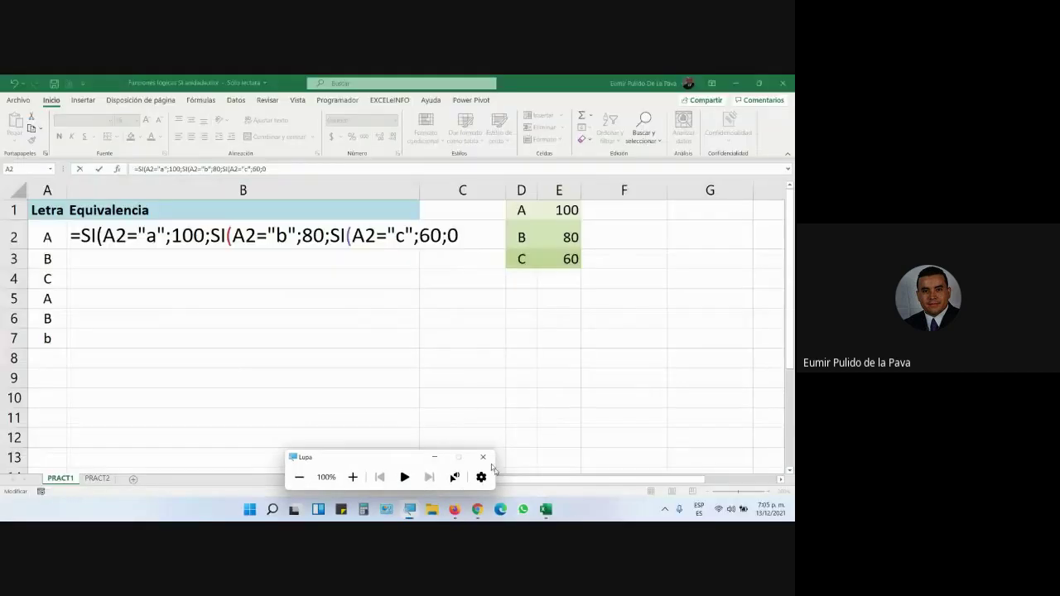
# Step: Check the Google Meet call and return to the SI anidada workbook
pyautogui.click(477, 509)
pyautogui.click(414, 454)
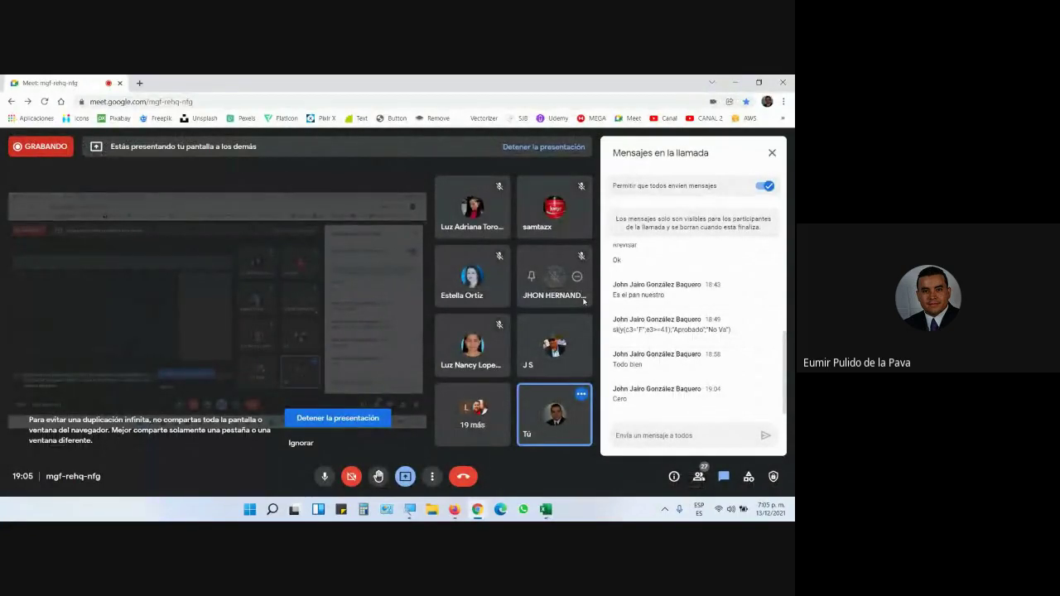
pyautogui.moveTo(545, 509)
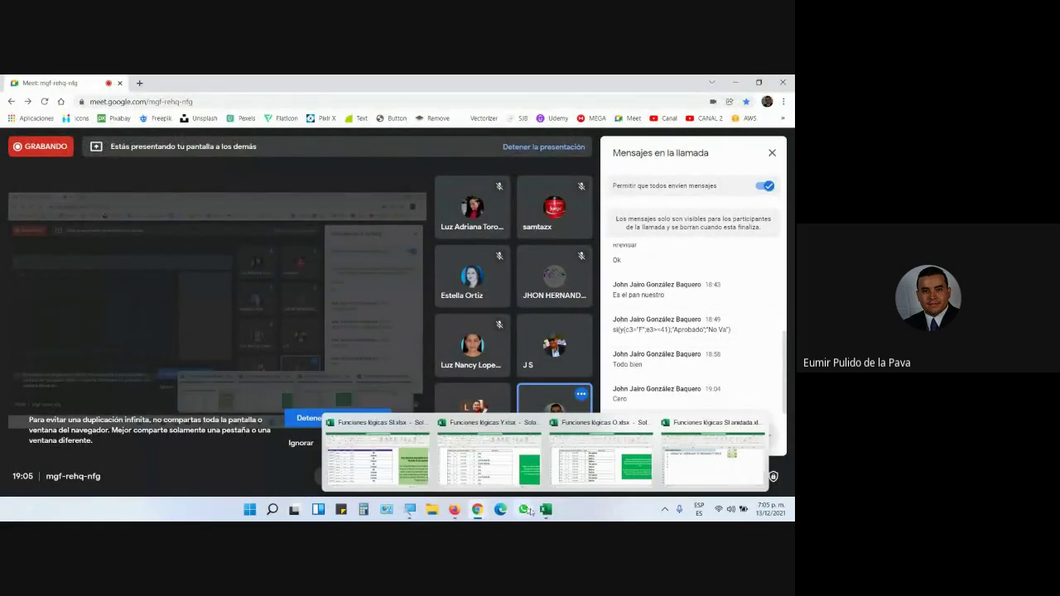
pyautogui.click(645, 467)
pyautogui.moveTo(546, 509)
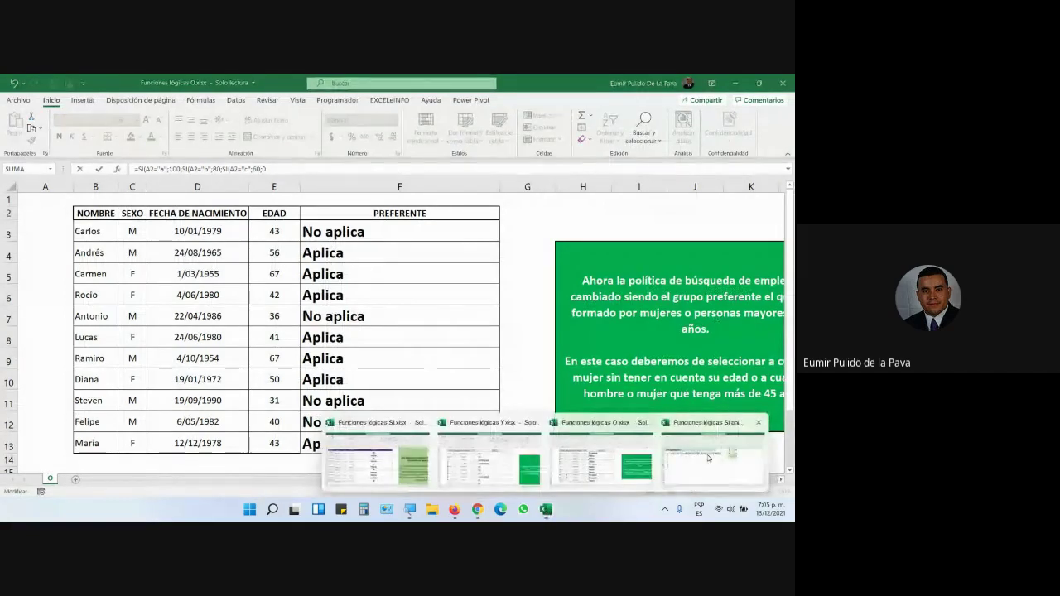
pyautogui.click(716, 460)
# Step: Magnify B2's formula and point out each of the three SI opening parentheses
pyautogui.click(409, 509)
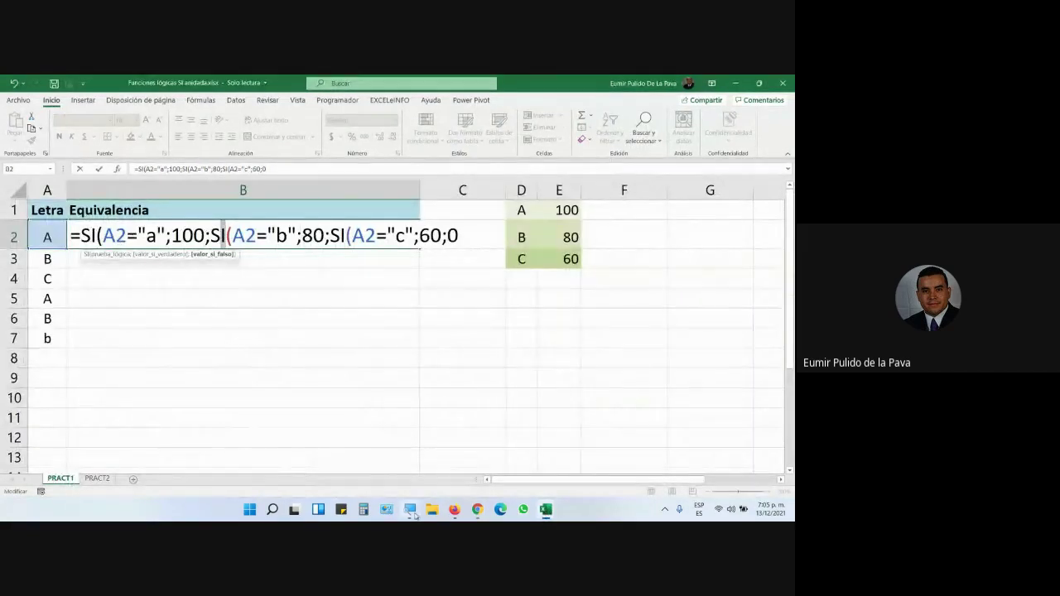
pyautogui.click(353, 477)
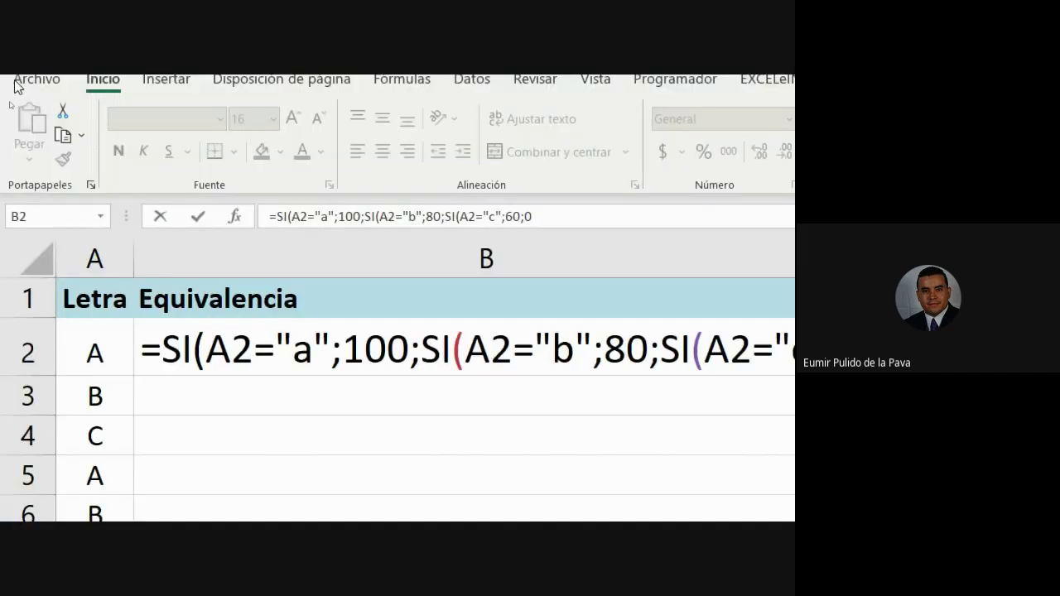
pyautogui.moveTo(184, 340); pyautogui.dragTo(230, 339)
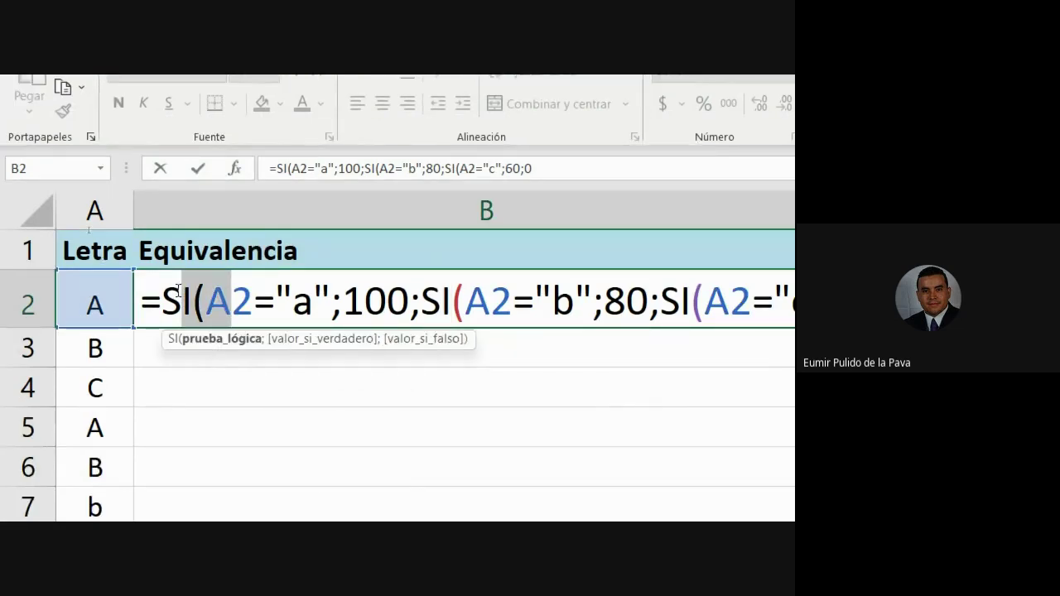
pyautogui.moveTo(442, 306); pyautogui.dragTo(464, 306)
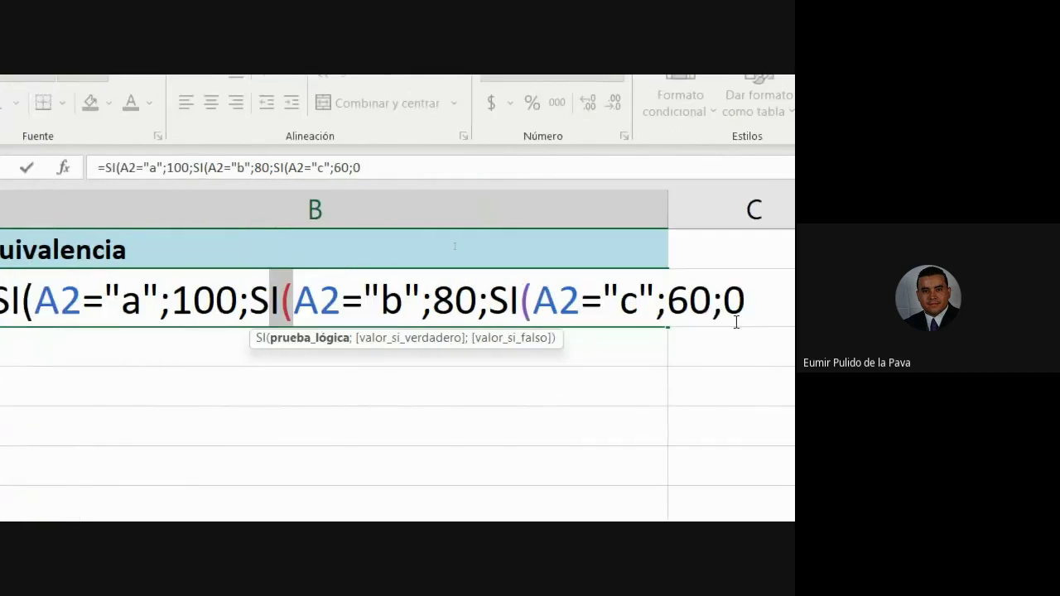
pyautogui.moveTo(480, 308); pyautogui.dragTo(502, 308)
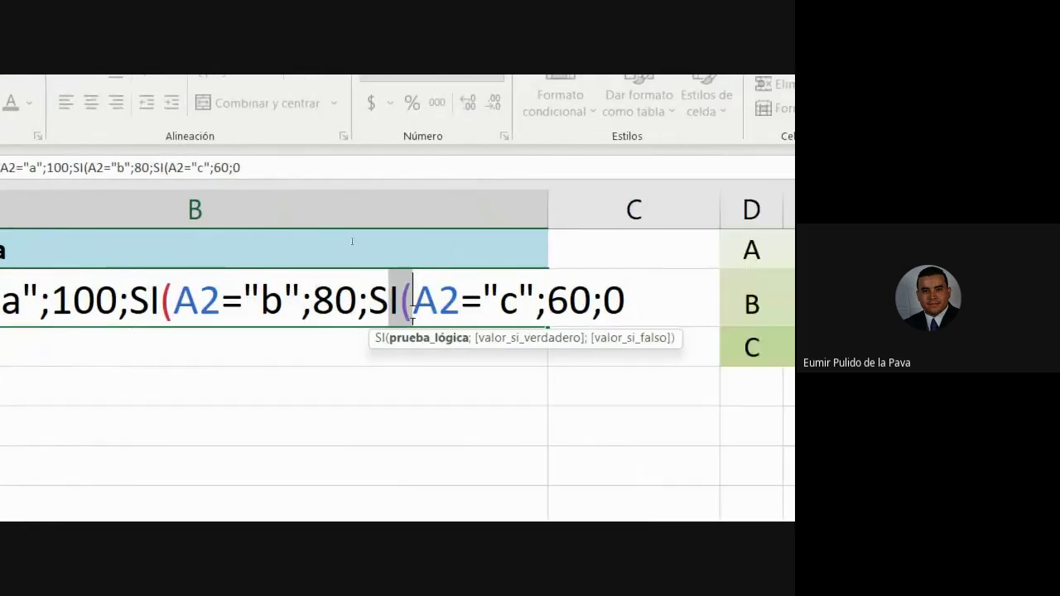
pyautogui.click(634, 310)
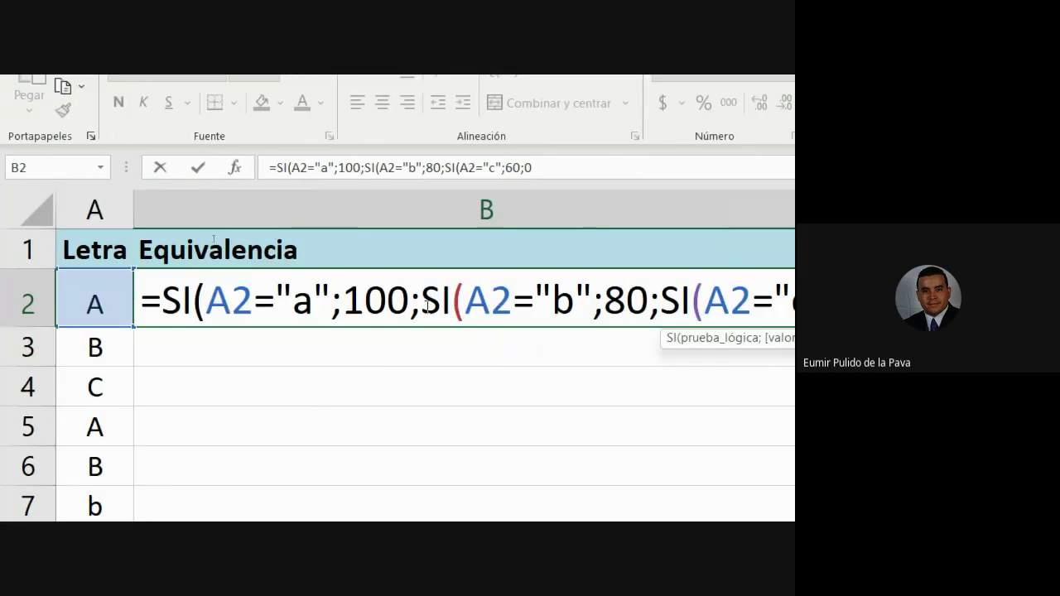
# Step: Try a closing parenthesis after 100, remove it, and compare the SIs' opening parentheses
pyautogui.click(412, 304)
pyautogui.write(')')
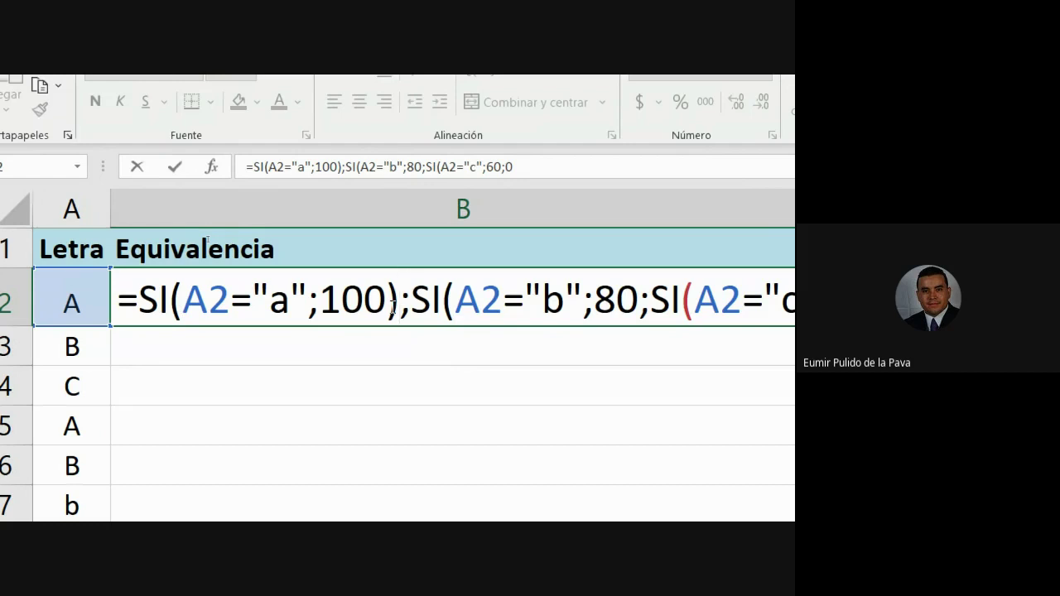
pyautogui.press('BackSpace')
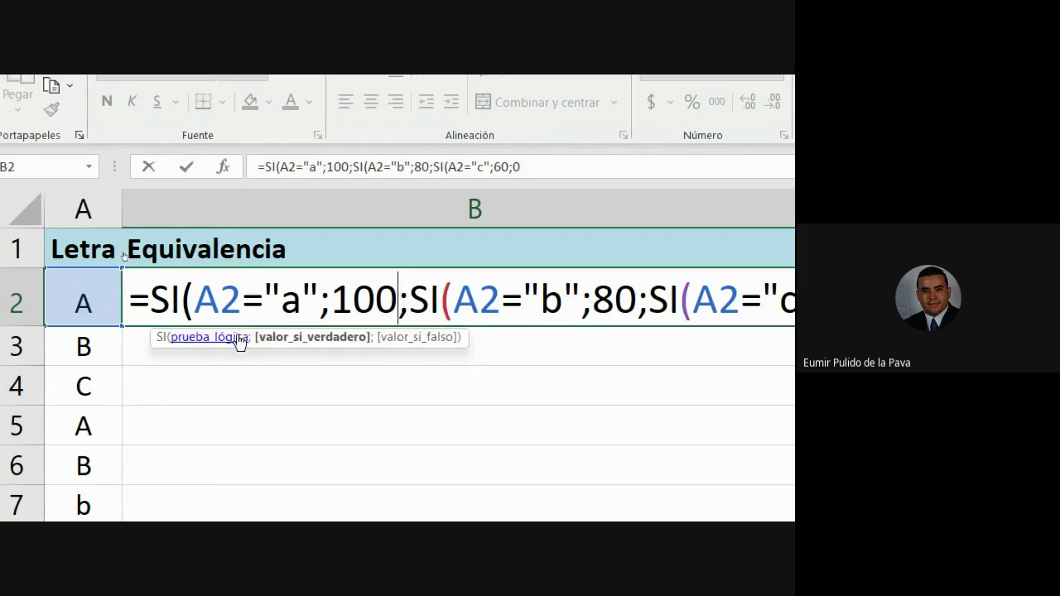
pyautogui.moveTo(171, 294); pyautogui.dragTo(192, 294)
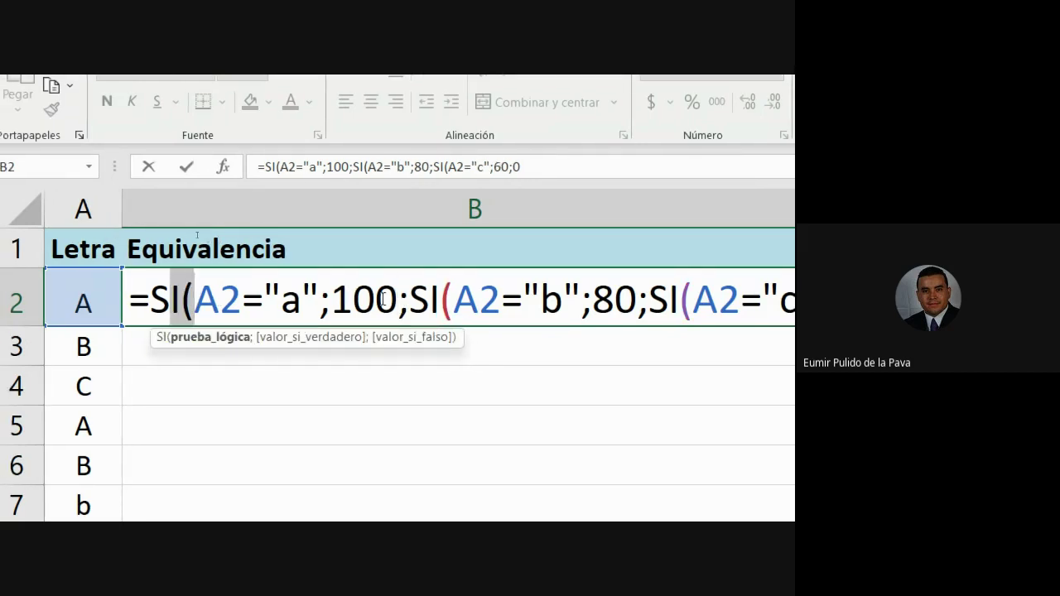
pyautogui.moveTo(429, 299); pyautogui.dragTo(452, 300)
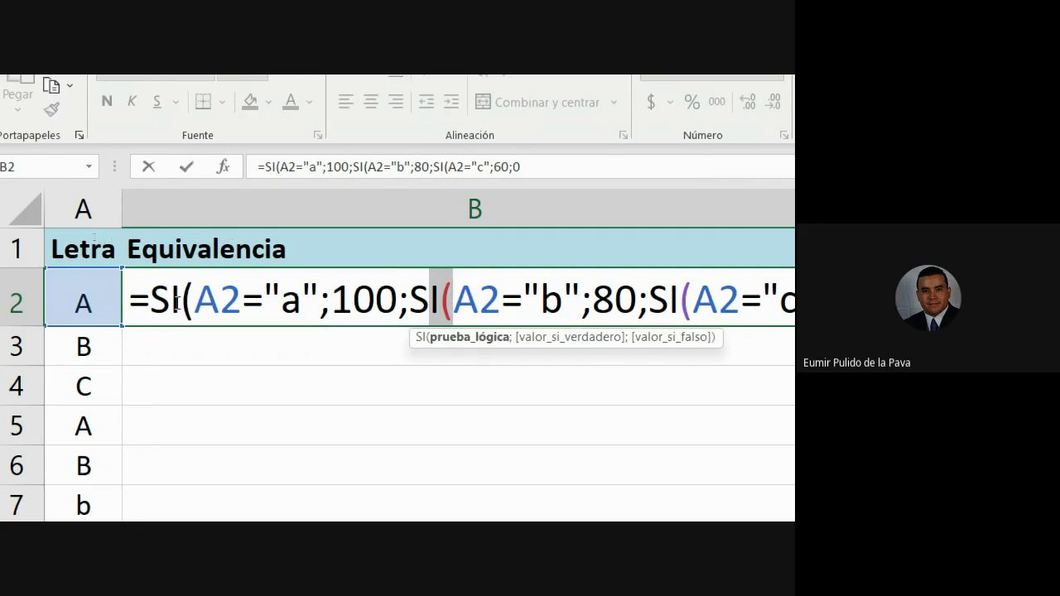
pyautogui.moveTo(179, 300); pyautogui.dragTo(193, 300)
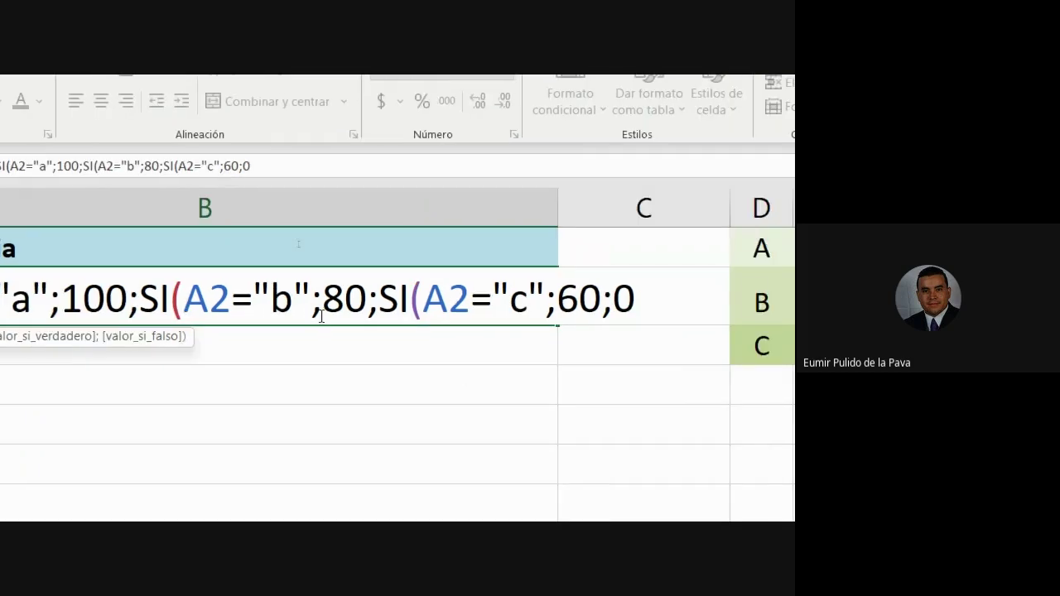
# Step: End the formula with exactly three closing parentheses, ;60;0))), and commit it
pyautogui.click(657, 300)
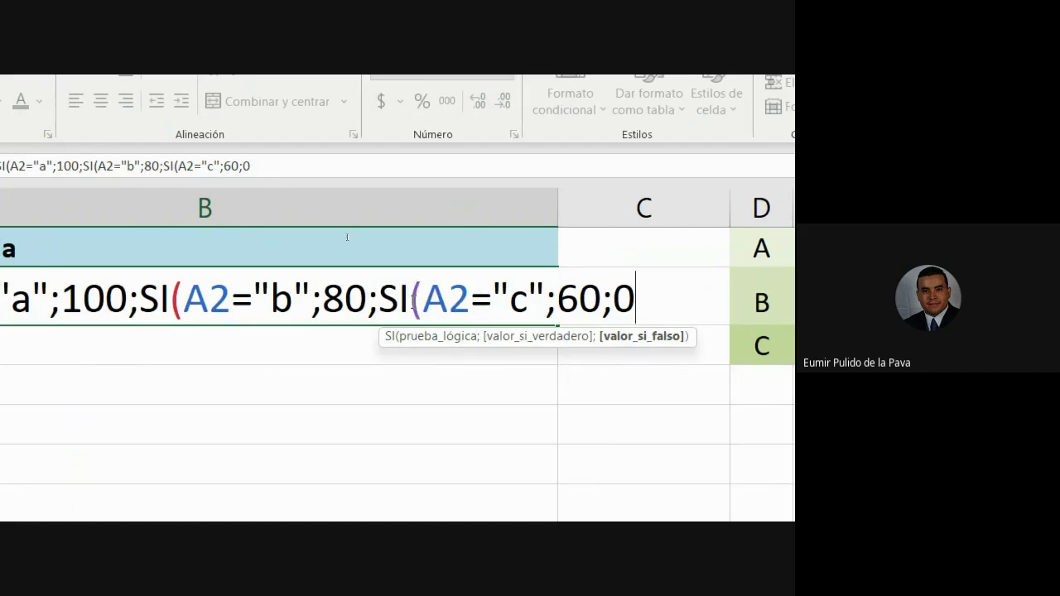
pyautogui.write(')')
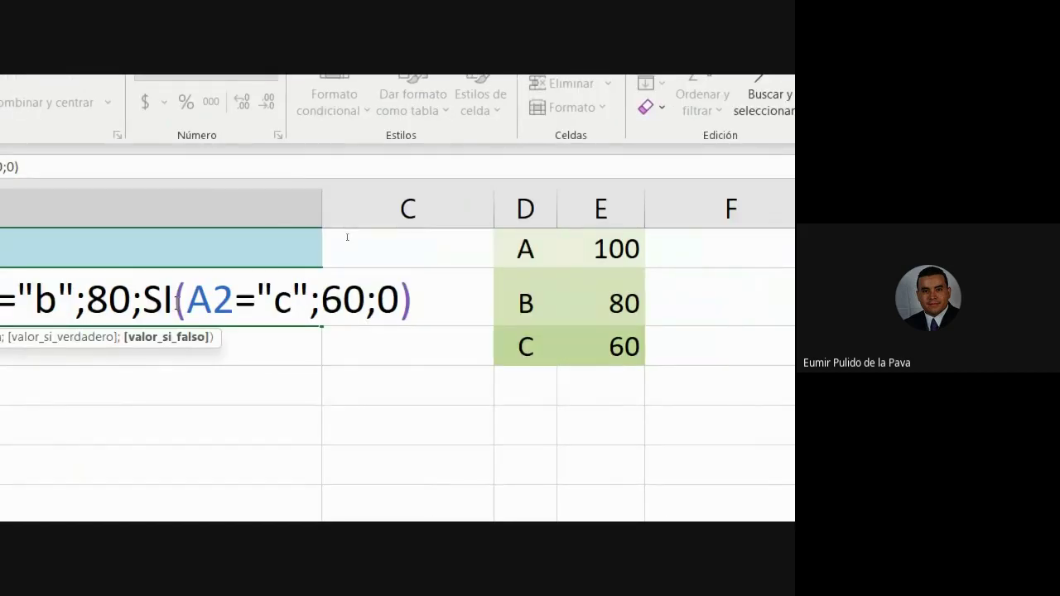
pyautogui.write('))')
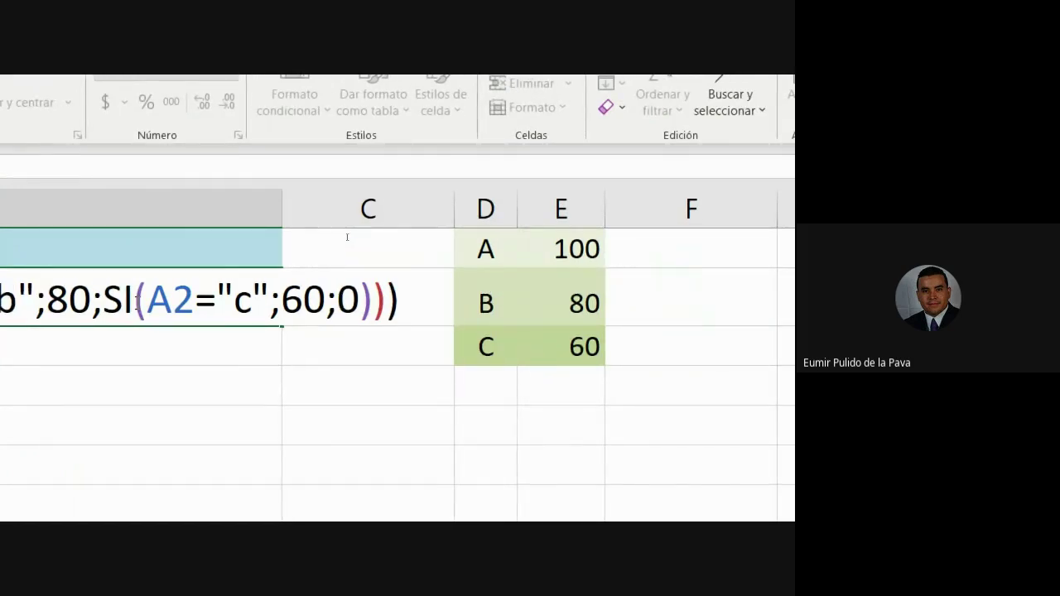
pyautogui.write(')))')
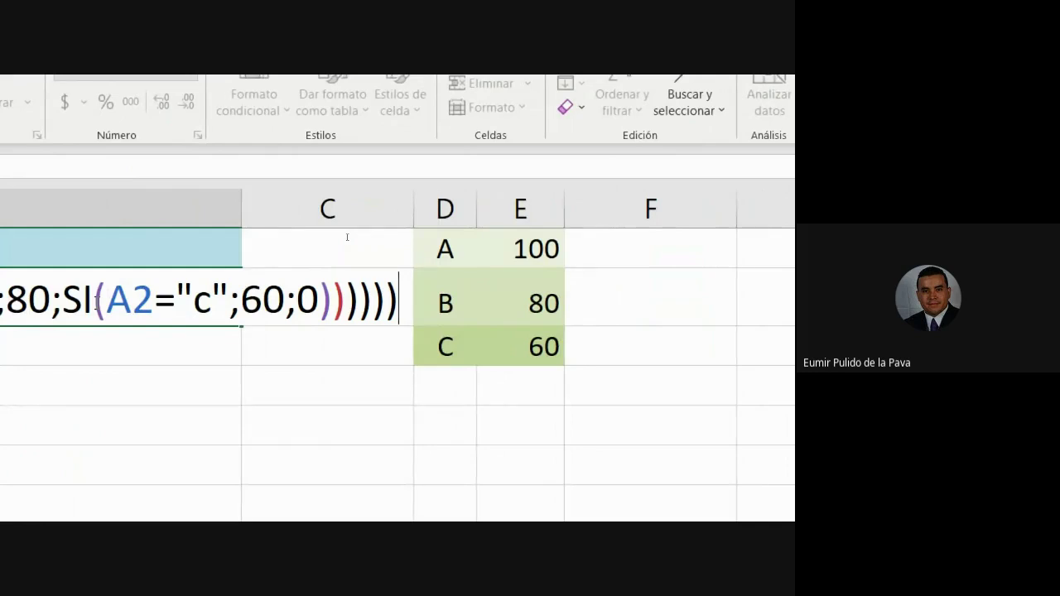
pyautogui.press('BackSpace')
pyautogui.press('BackSpace')
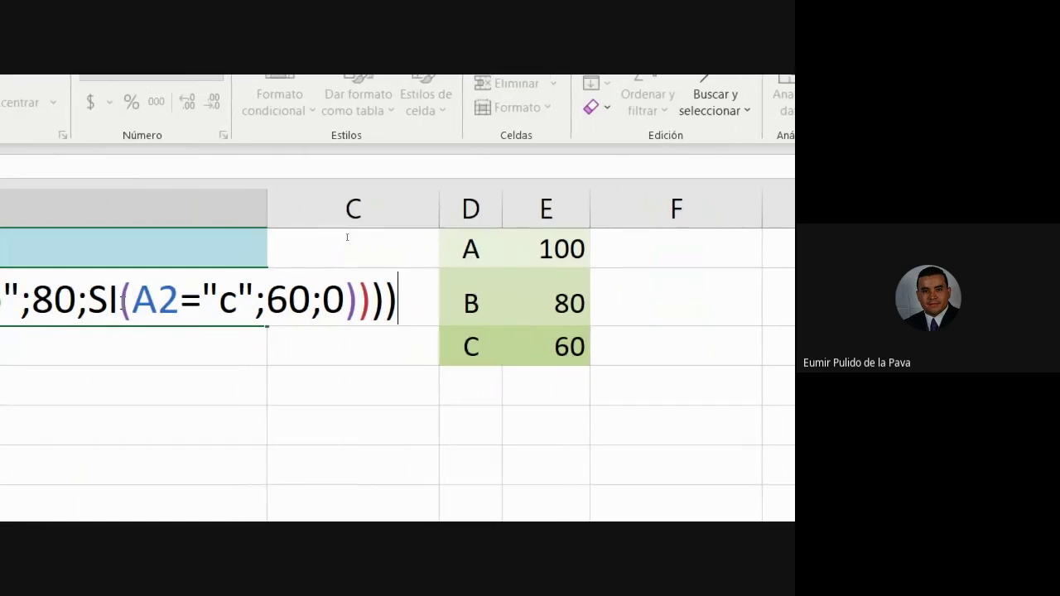
pyautogui.press('BackSpace')
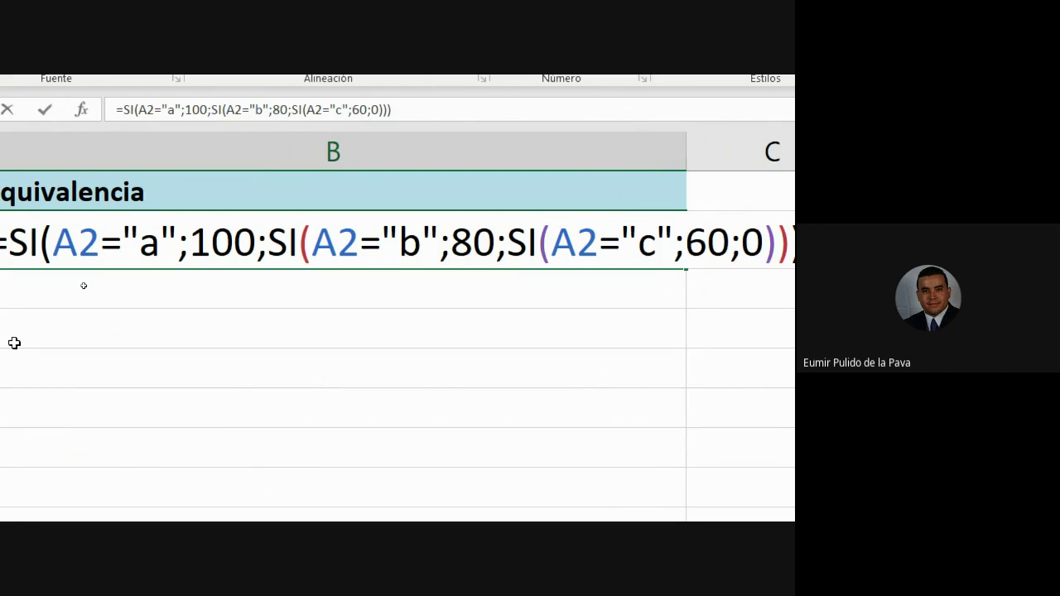
pyautogui.press('Return')
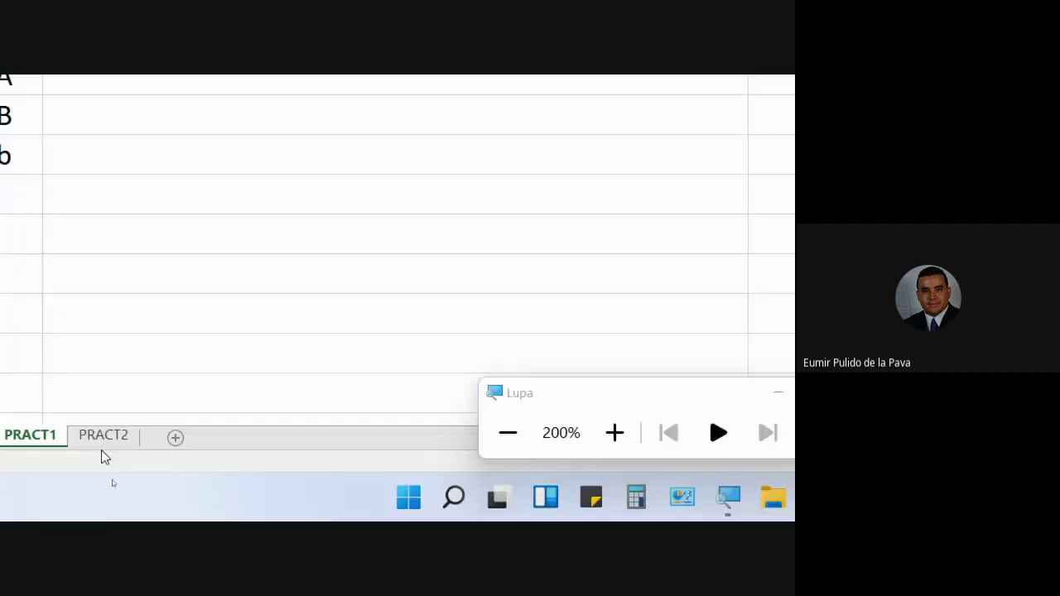
# Step: Fill the nested SI formula from B2 down through B7 and close the magnifier
pyautogui.click(486, 451)
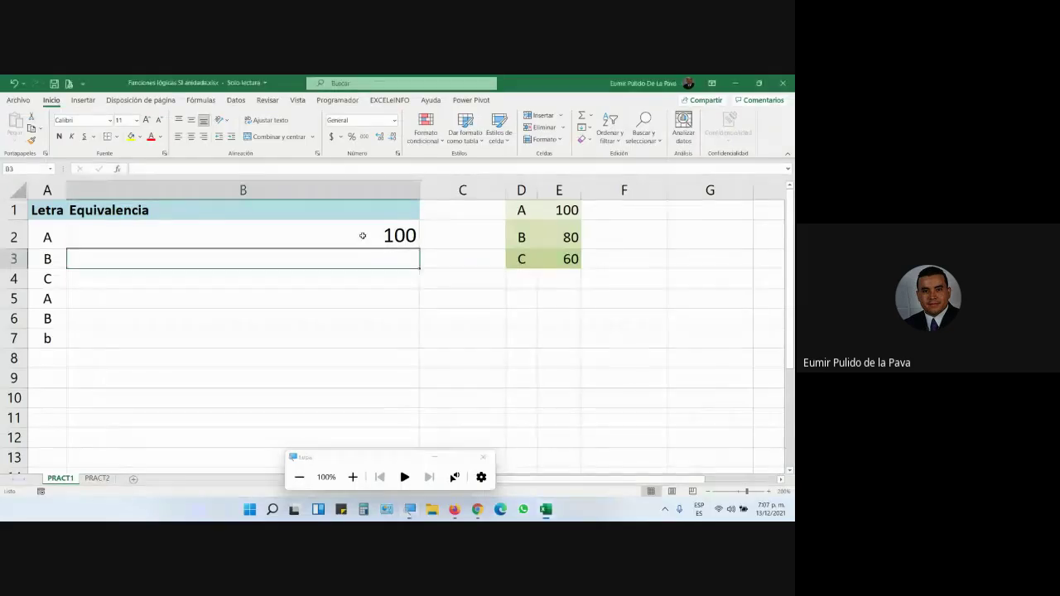
pyautogui.click(389, 238)
pyautogui.moveTo(417, 249); pyautogui.dragTo(409, 348)
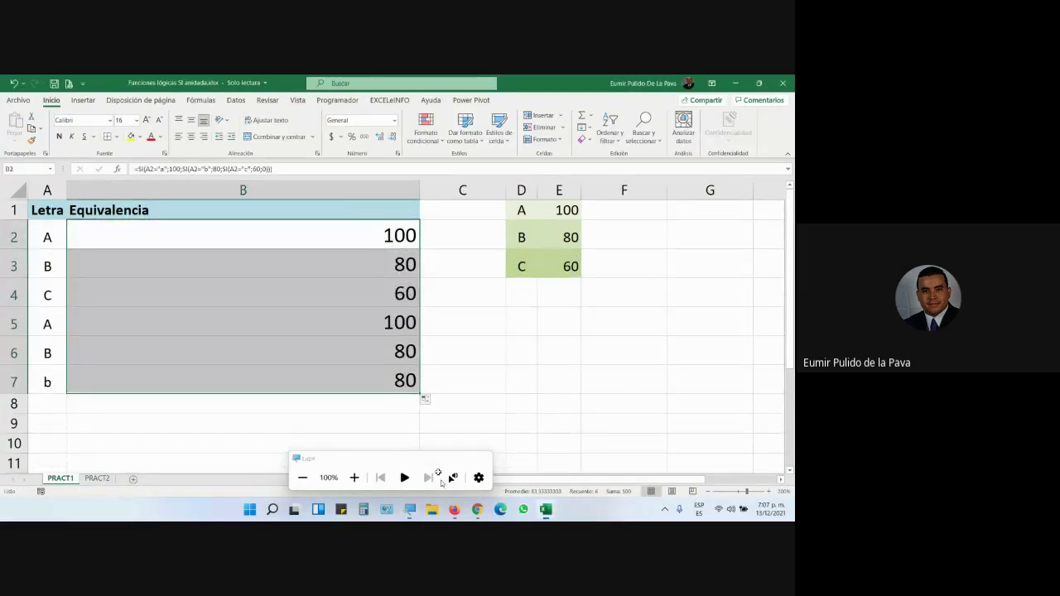
pyautogui.click(483, 456)
pyautogui.click(477, 509)
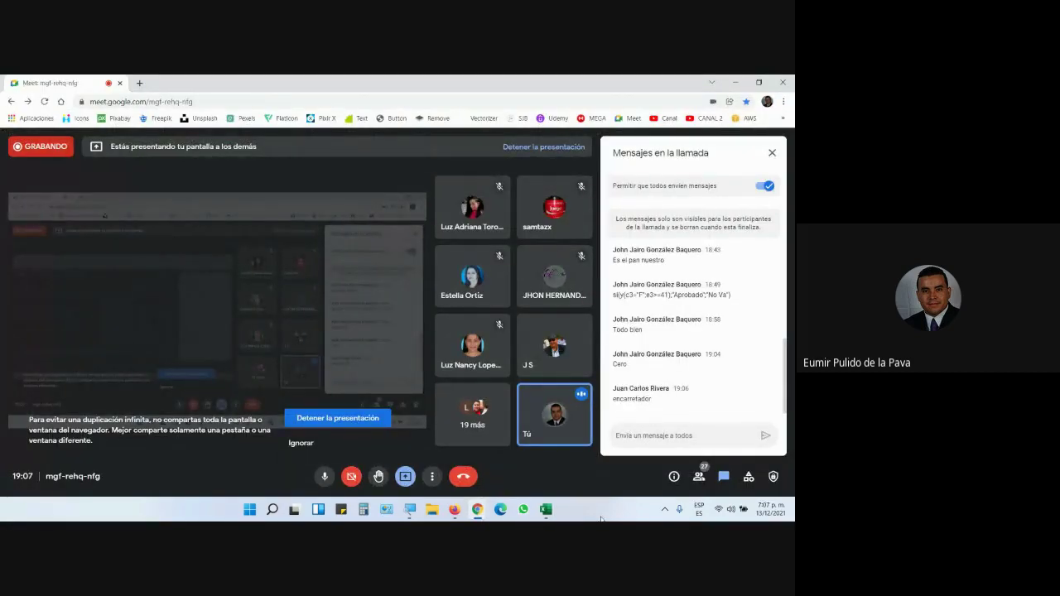
pyautogui.moveTo(545, 509)
pyautogui.click(712, 462)
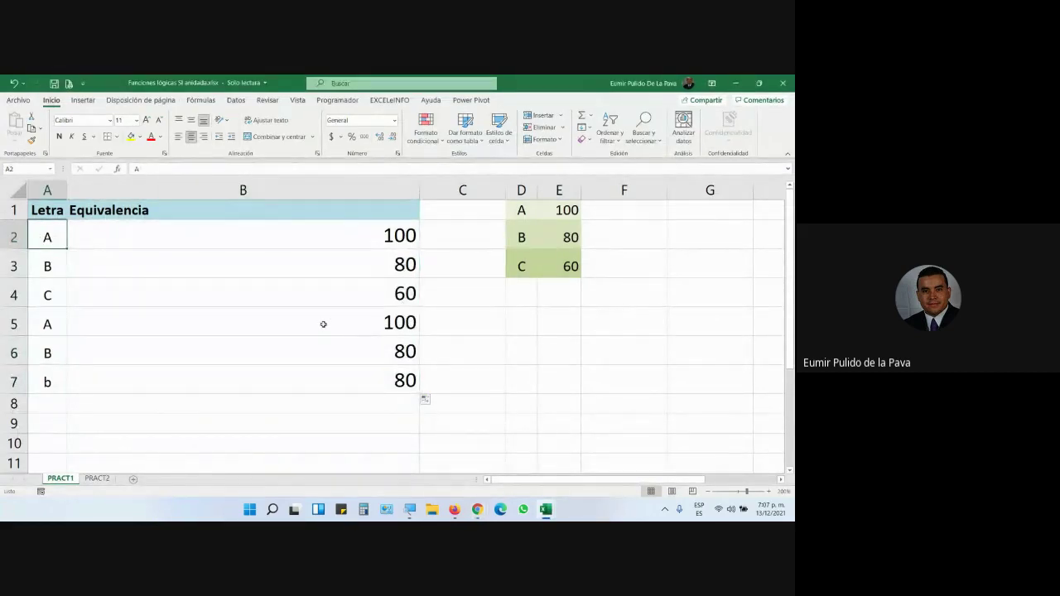
# Step: Change letters A2:A7 to b, a, a, c, c, d and reopen B2's formula
pyautogui.write('b')
pyautogui.press('Return')
pyautogui.write('a')
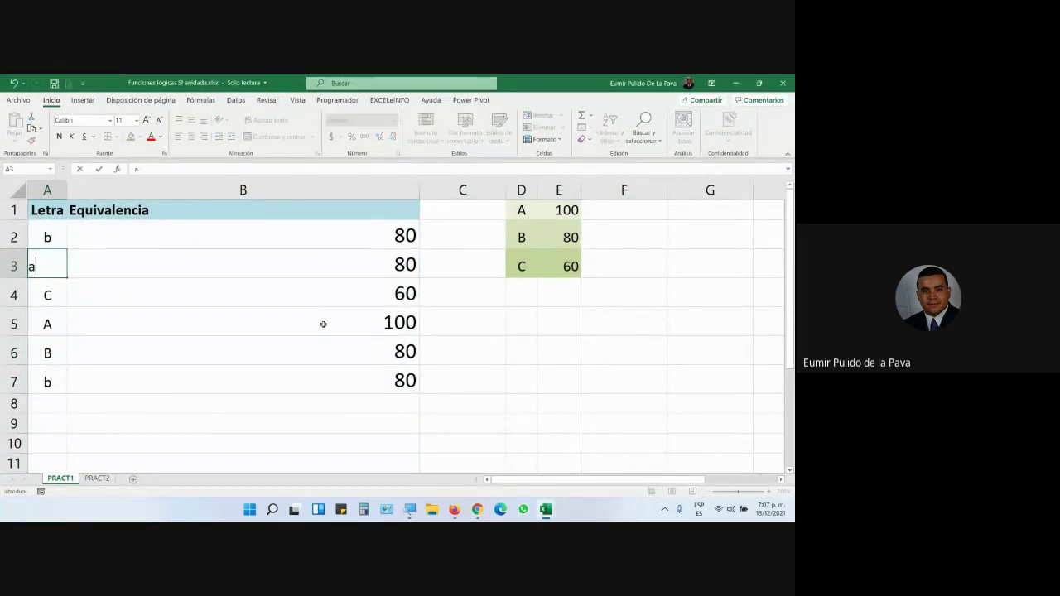
pyautogui.press('Return')
pyautogui.write('a')
pyautogui.press('Return')
pyautogui.write('c')
pyautogui.press('Return')
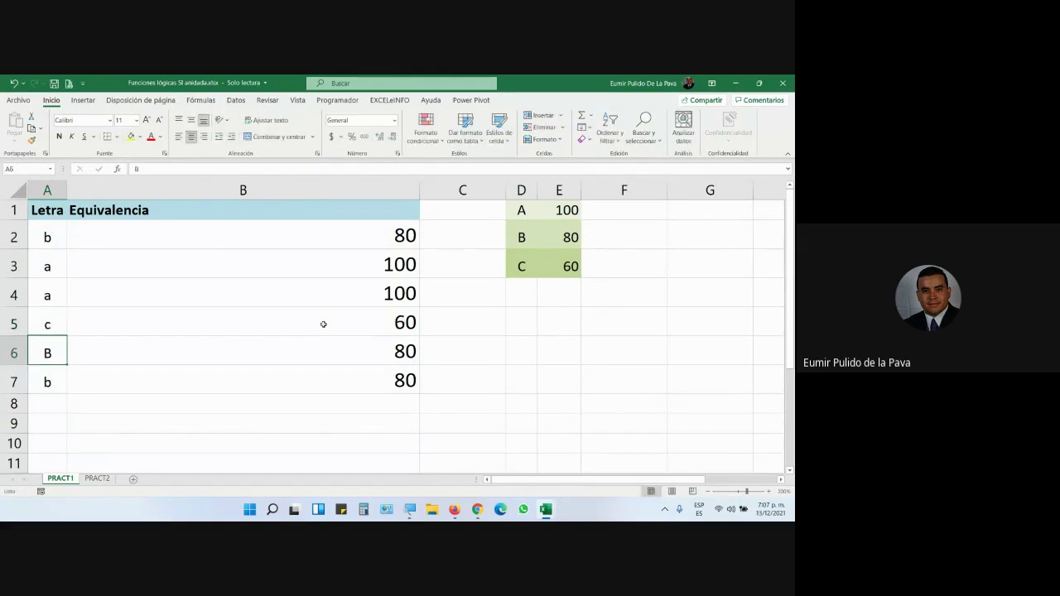
pyautogui.write('c')
pyautogui.press('Return')
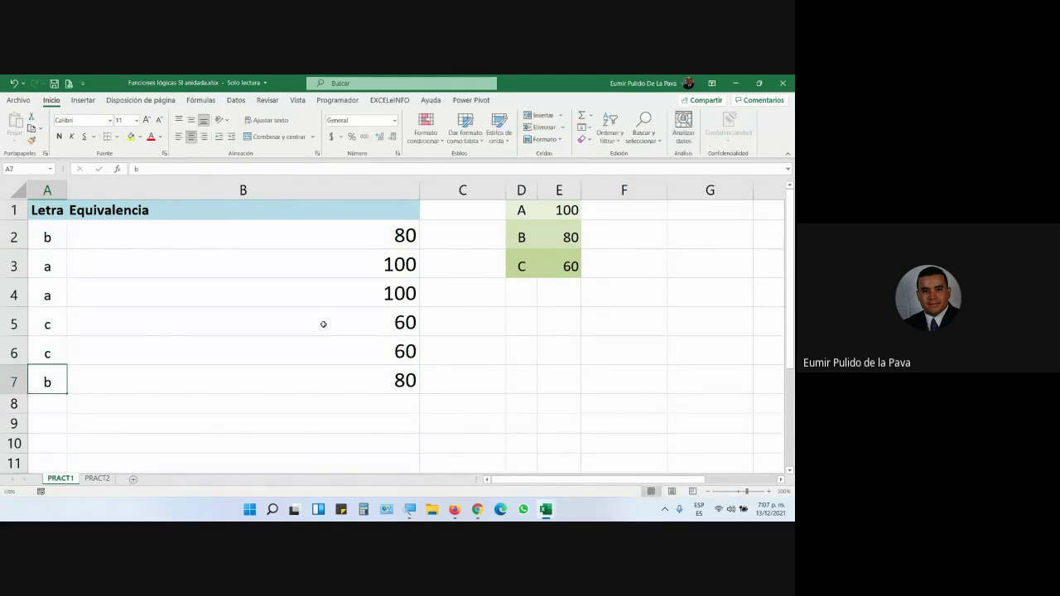
pyautogui.write('d')
pyautogui.press('Return')
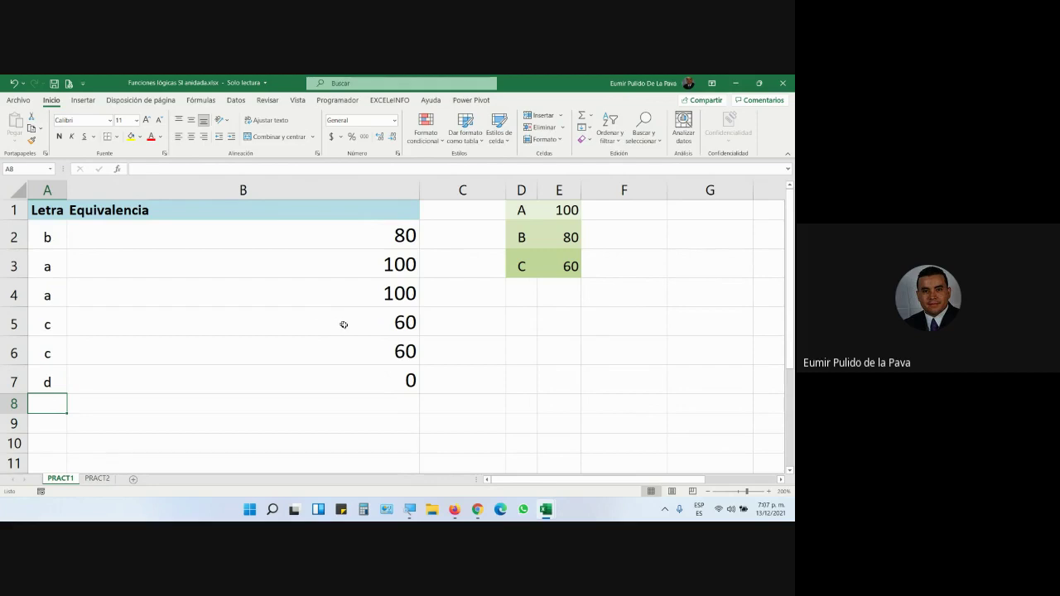
pyautogui.doubleClick(323, 238)
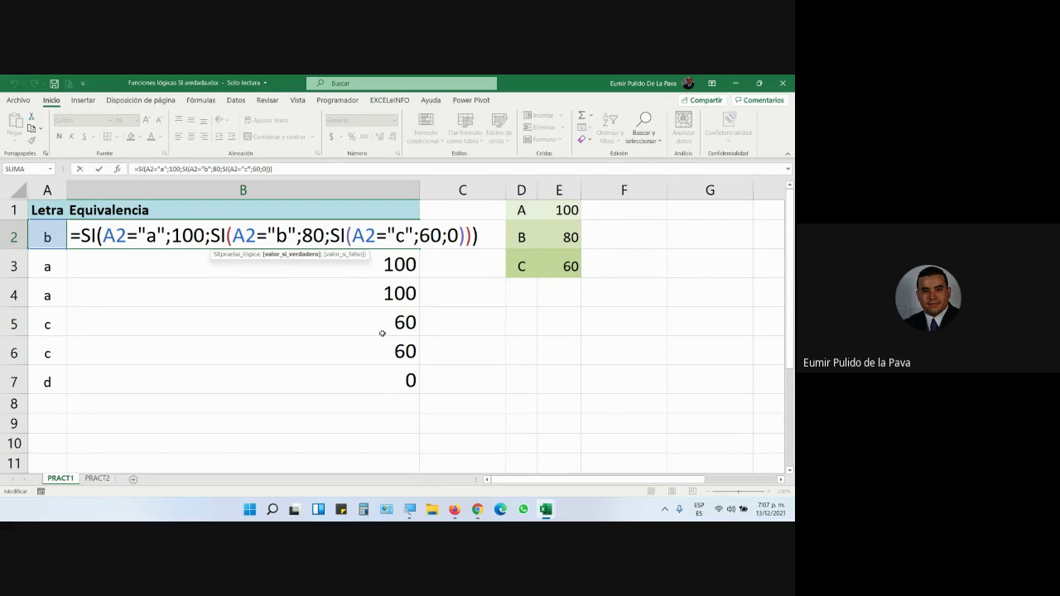
# Step: Check the Google Meet call, then bring Funciones lógicas SI anidada.xlsx back to the front
pyautogui.moveTo(477, 510)
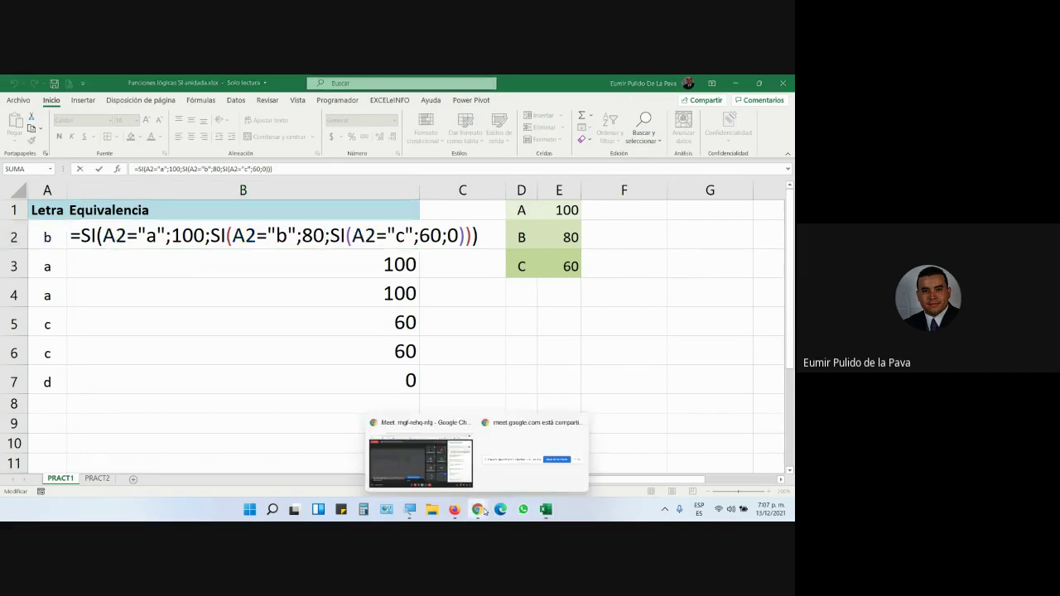
pyautogui.click(445, 479)
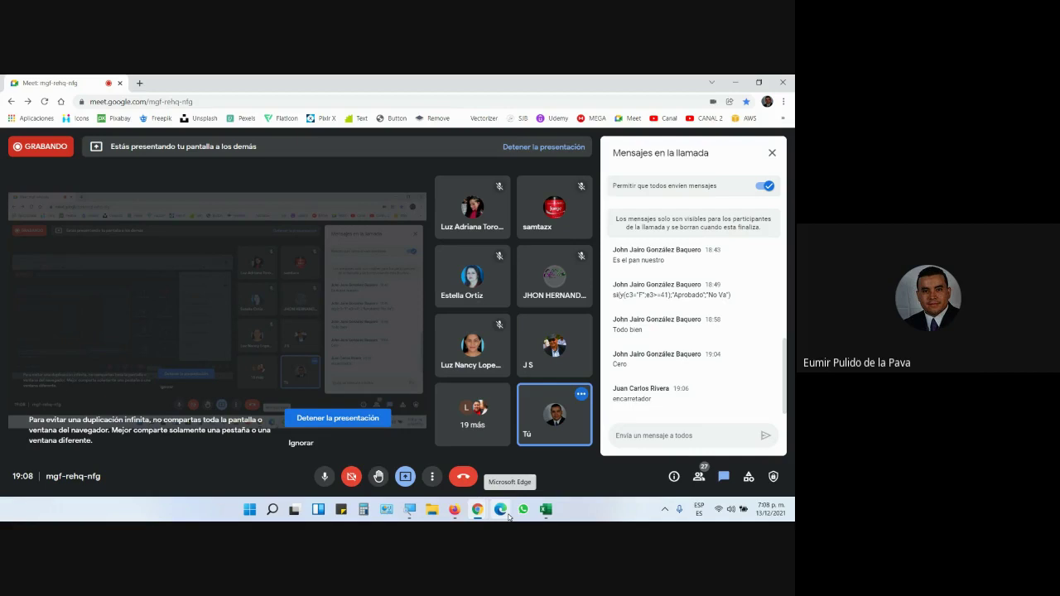
pyautogui.click(547, 512)
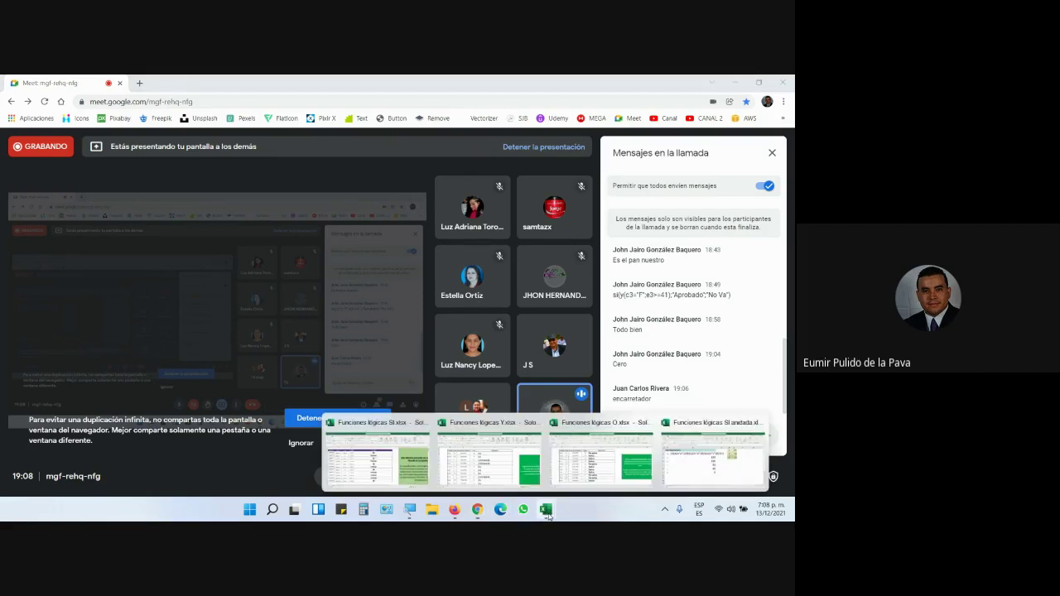
pyautogui.click(702, 474)
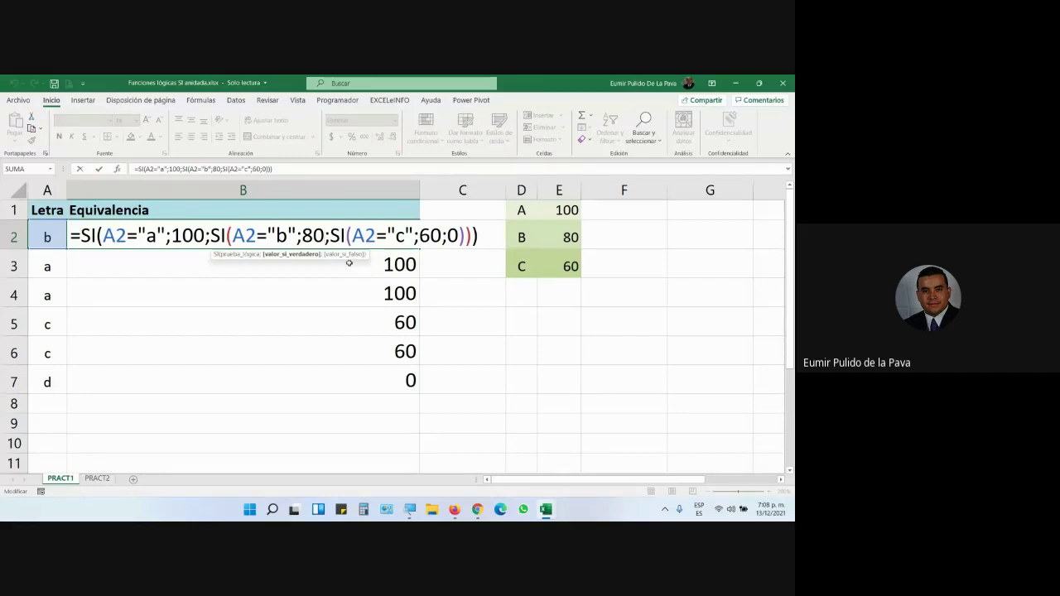
# Step: Commit the nested SI formula in B2 so it returns 80, then select cell D1
pyautogui.press('Return')
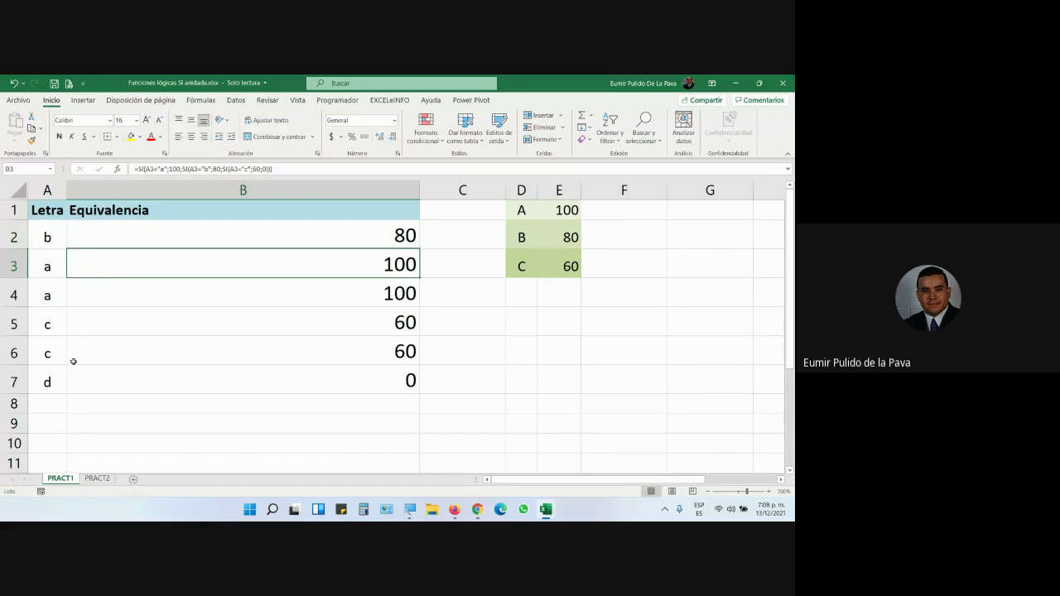
pyautogui.click(530, 214)
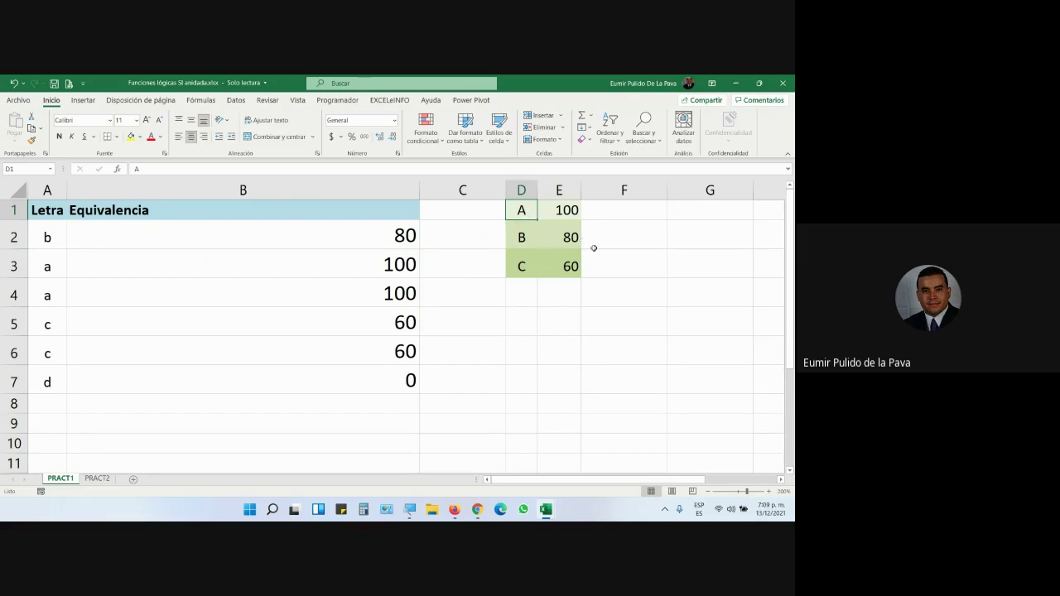
# Step: Relabel the lookup table letters in D1:D3 as P, T and S
pyautogui.write('P')
pyautogui.press('Return')
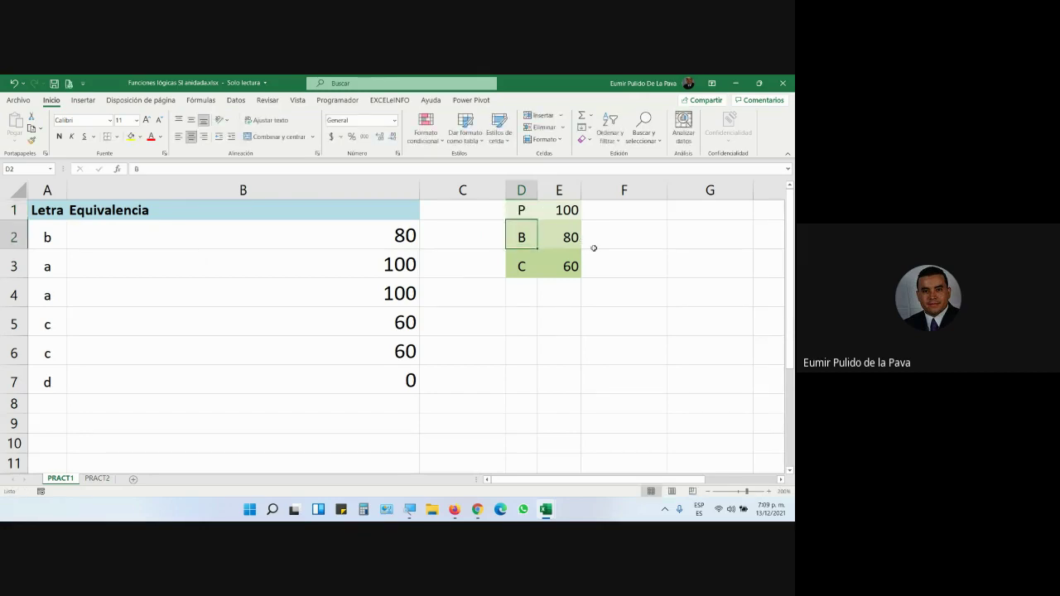
pyautogui.write('T')
pyautogui.press('Return')
pyautogui.write('S')
pyautogui.press('Return')
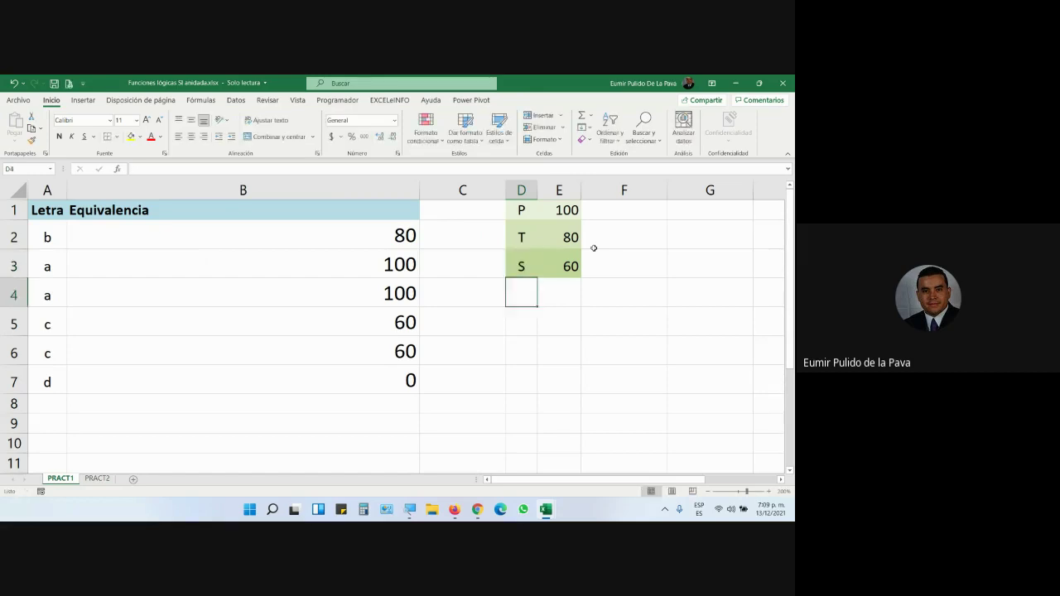
# Step: Set the lookup values in E1:E3 to 500, 300 and 220
pyautogui.press('Right')
pyautogui.press('Up')
pyautogui.press('Up')
pyautogui.press('Up')
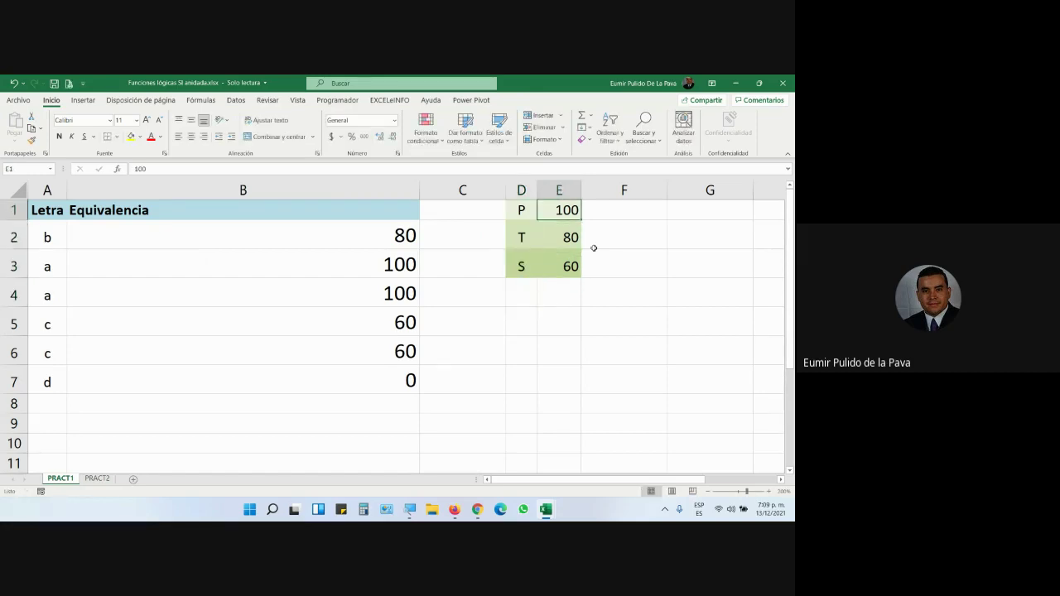
pyautogui.write('500')
pyautogui.press('Return')
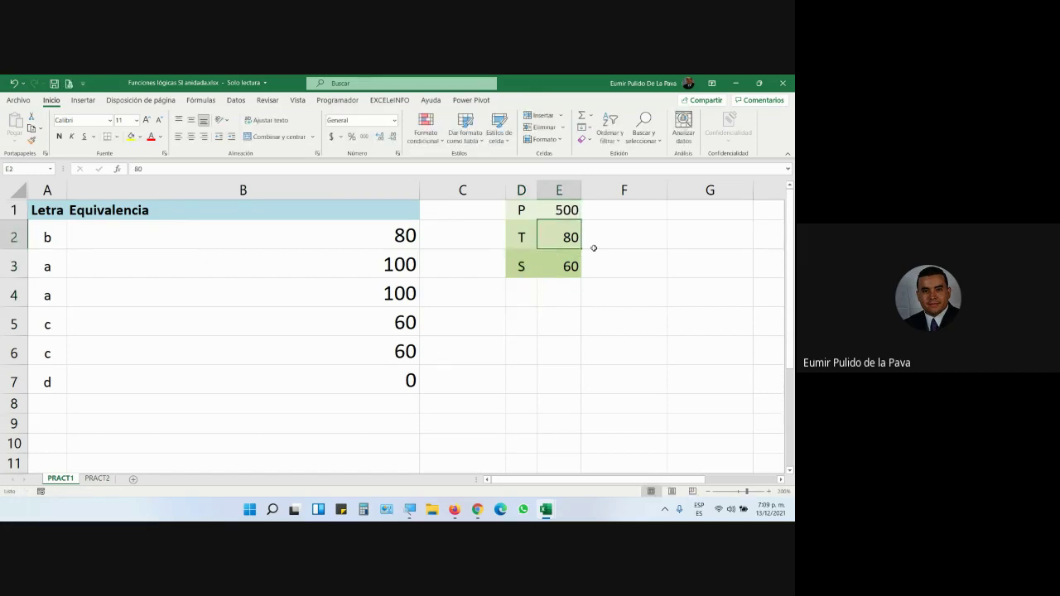
pyautogui.write('300')
pyautogui.press('Return')
pyautogui.write('220')
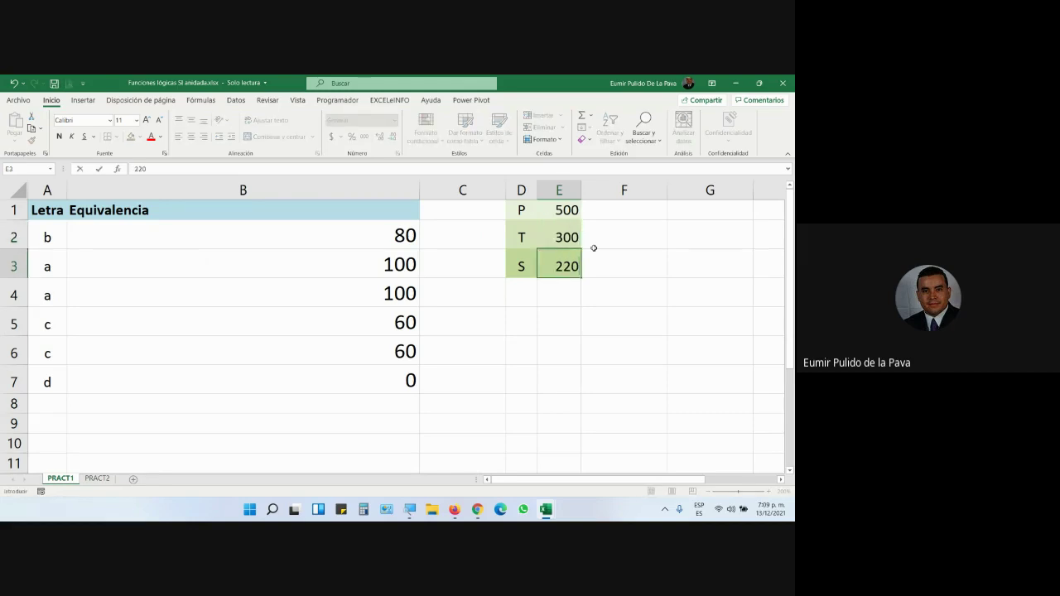
pyautogui.press('Return')
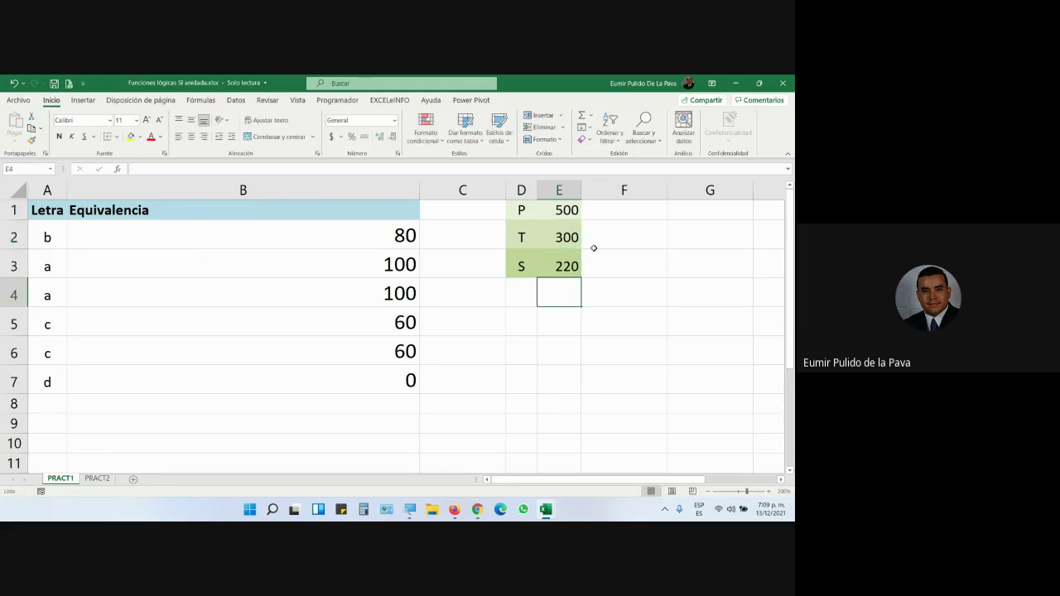
# Step: Replace the Letra entries in A2:A7 with P, T, P, S, S, P
pyautogui.moveTo(50, 238); pyautogui.dragTo(49, 382)
pyautogui.click(45, 238)
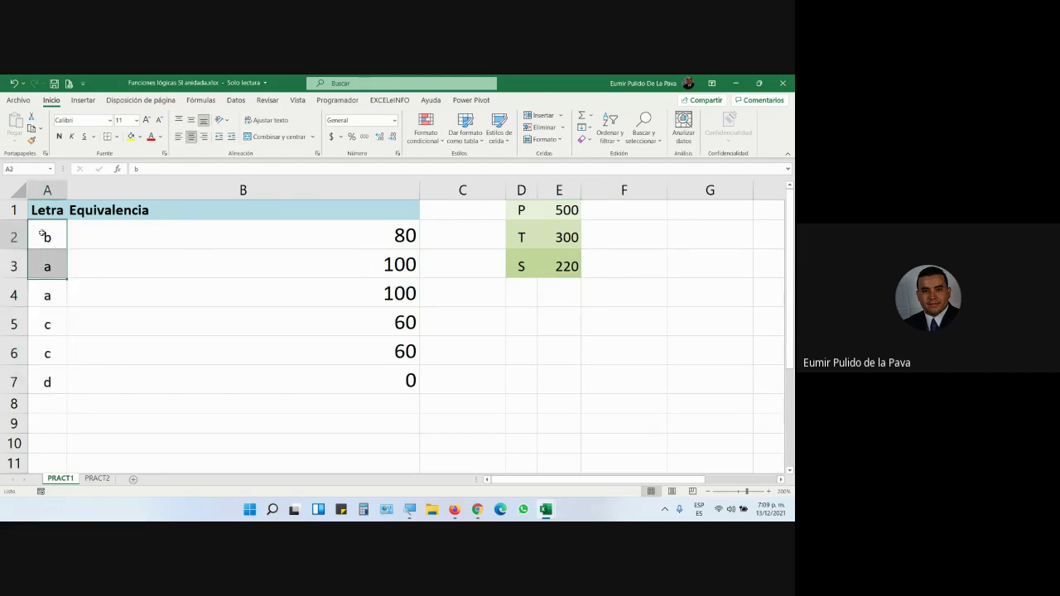
pyautogui.write('P')
pyautogui.press('Return')
pyautogui.write('T')
pyautogui.press('Return')
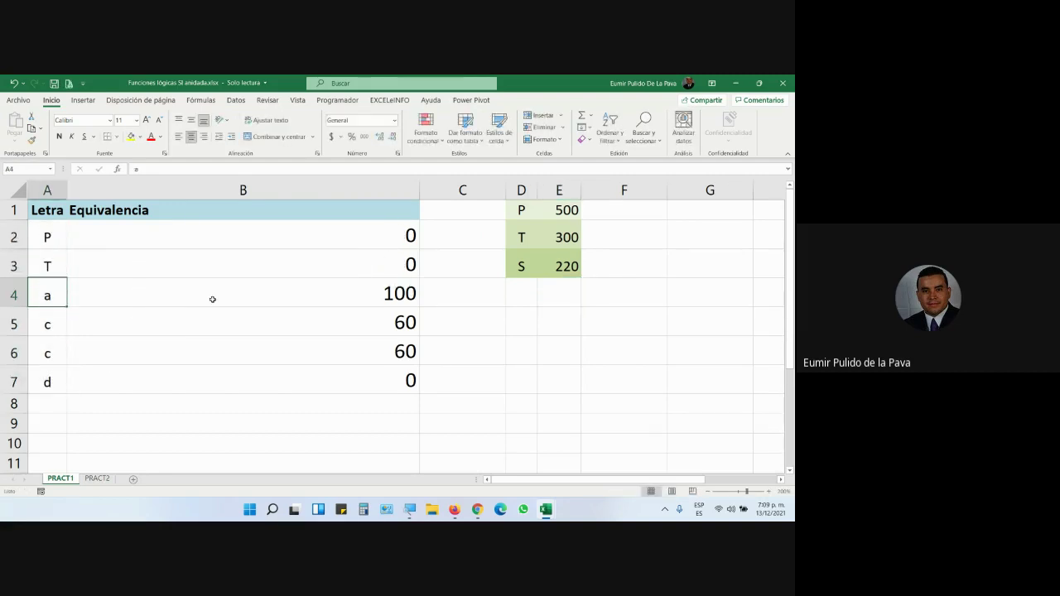
pyautogui.write('P')
pyautogui.press('Return')
pyautogui.write('S')
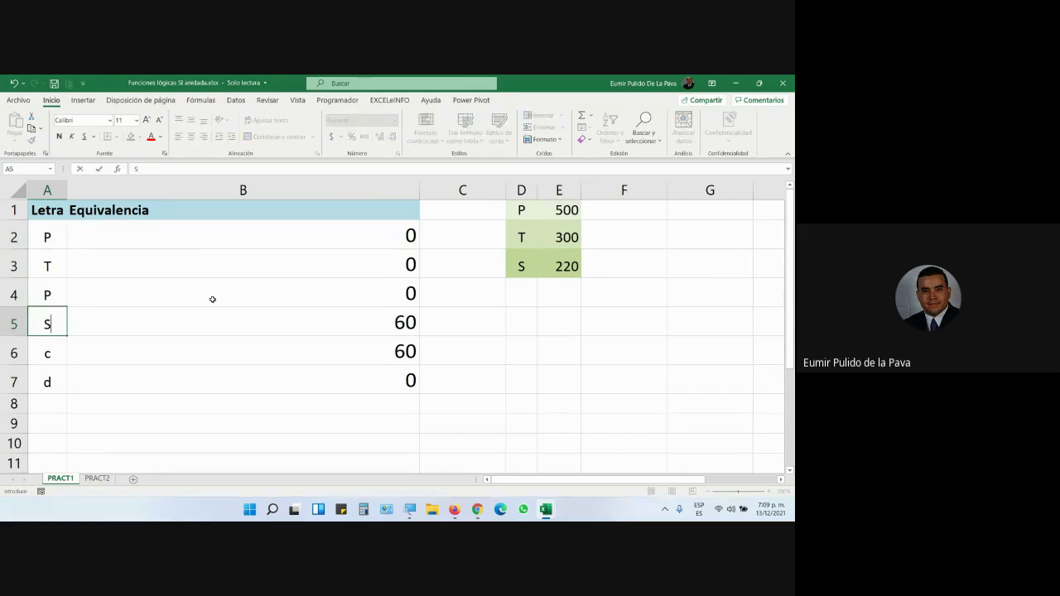
pyautogui.press('Return')
pyautogui.write('S')
pyautogui.press('Return')
pyautogui.write('P')
pyautogui.press('Return')
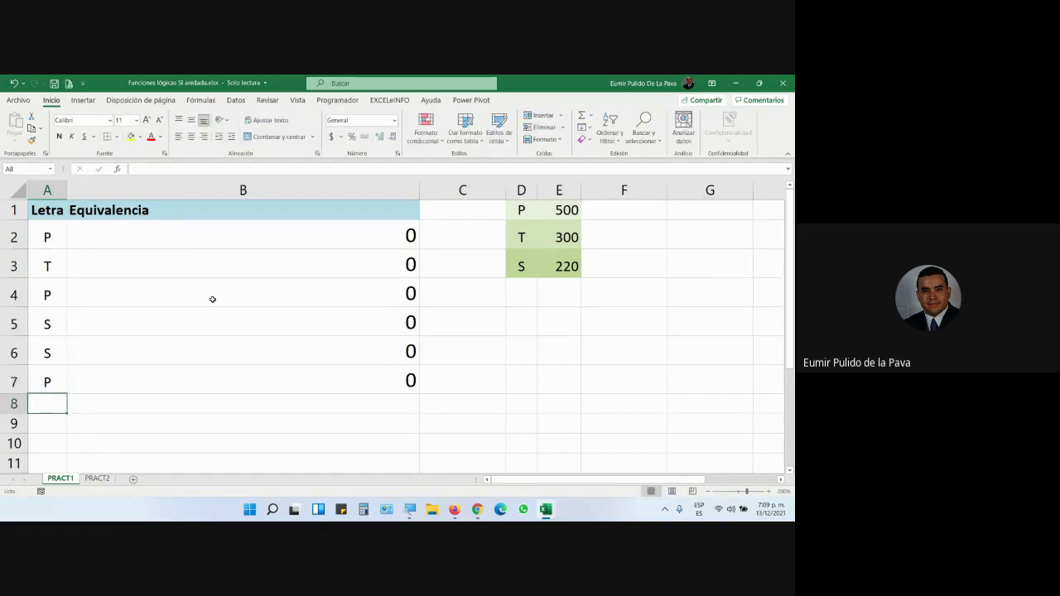
# Step: Review B2's formula tests for a, b, c returning 100, 80, 60, leave it unchanged, and select B2:B7
pyautogui.moveTo(369, 246); pyautogui.dragTo(354, 379)
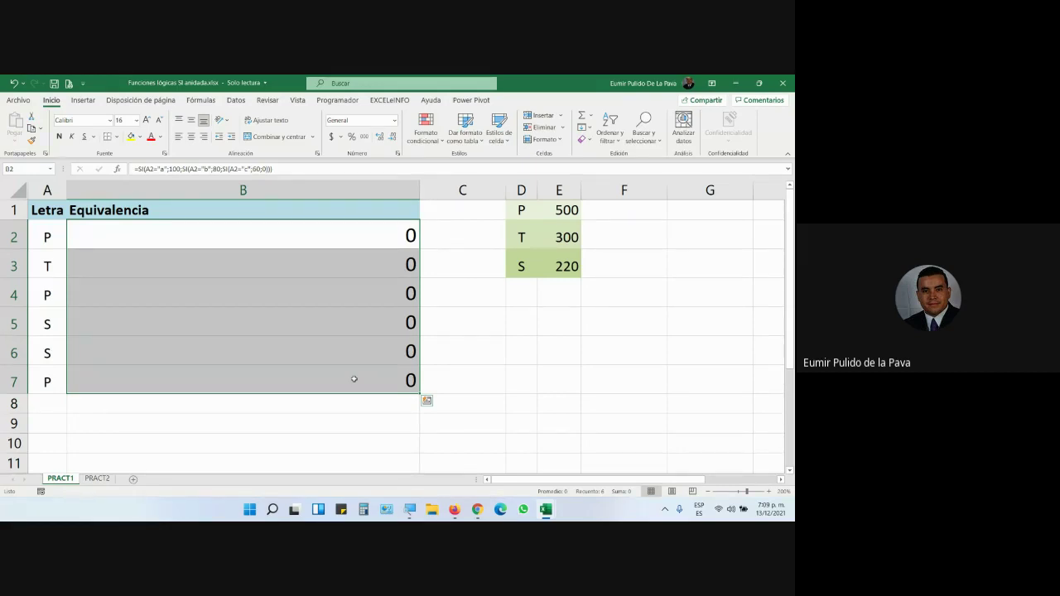
pyautogui.doubleClick(325, 237)
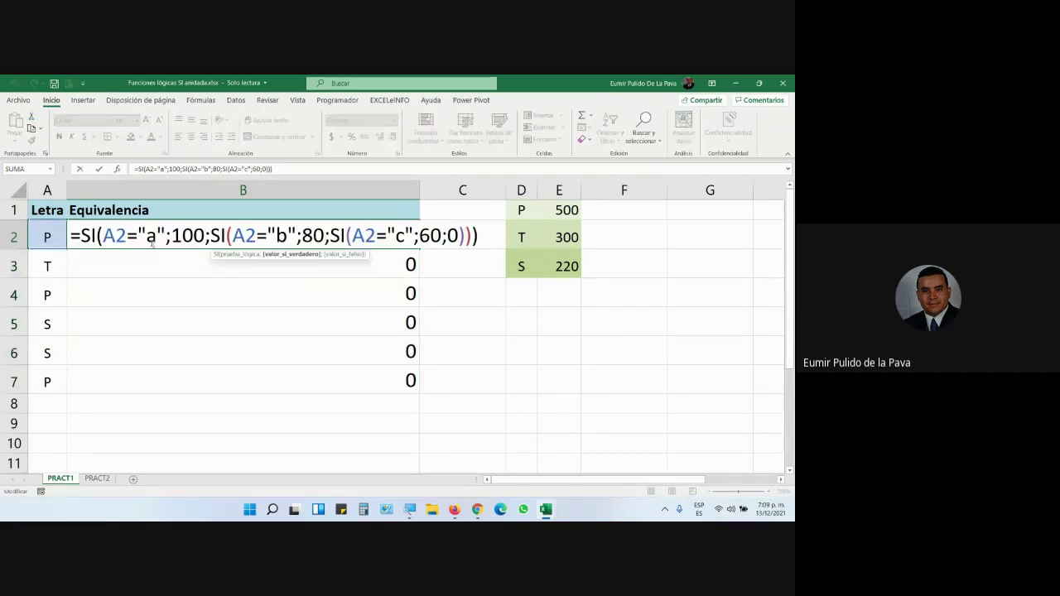
pyautogui.doubleClick(152, 237)
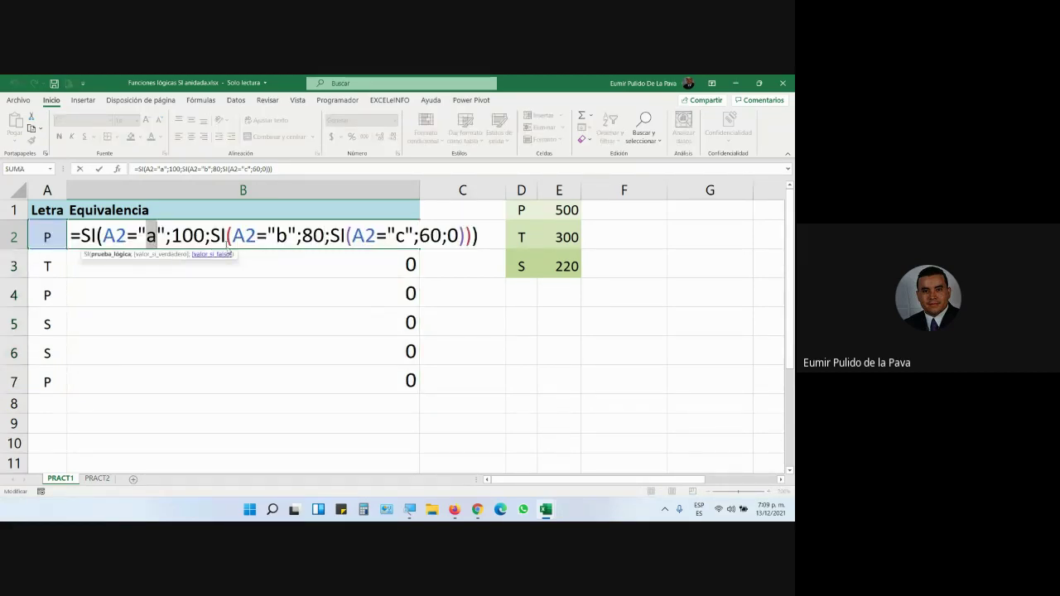
pyautogui.click(188, 236)
pyautogui.moveTo(193, 236); pyautogui.dragTo(204, 236)
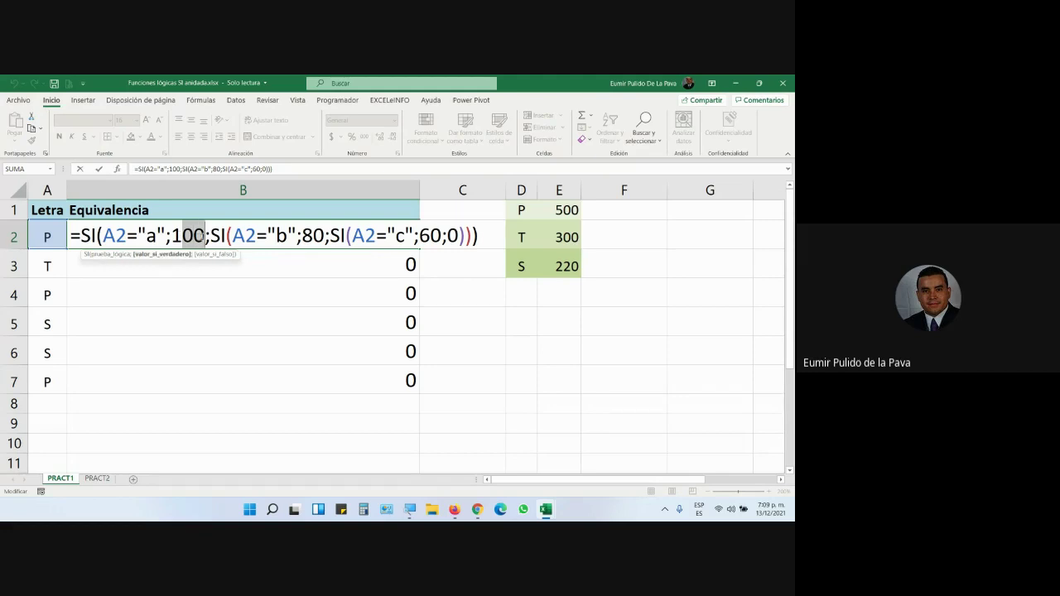
pyautogui.doubleClick(280, 237)
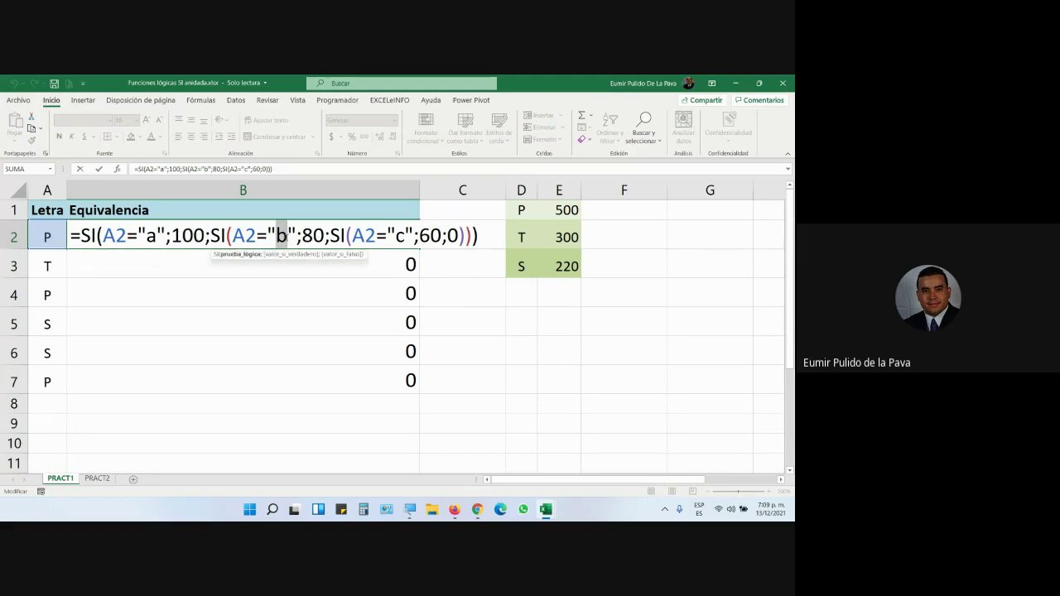
pyautogui.moveTo(302, 236); pyautogui.dragTo(324, 236)
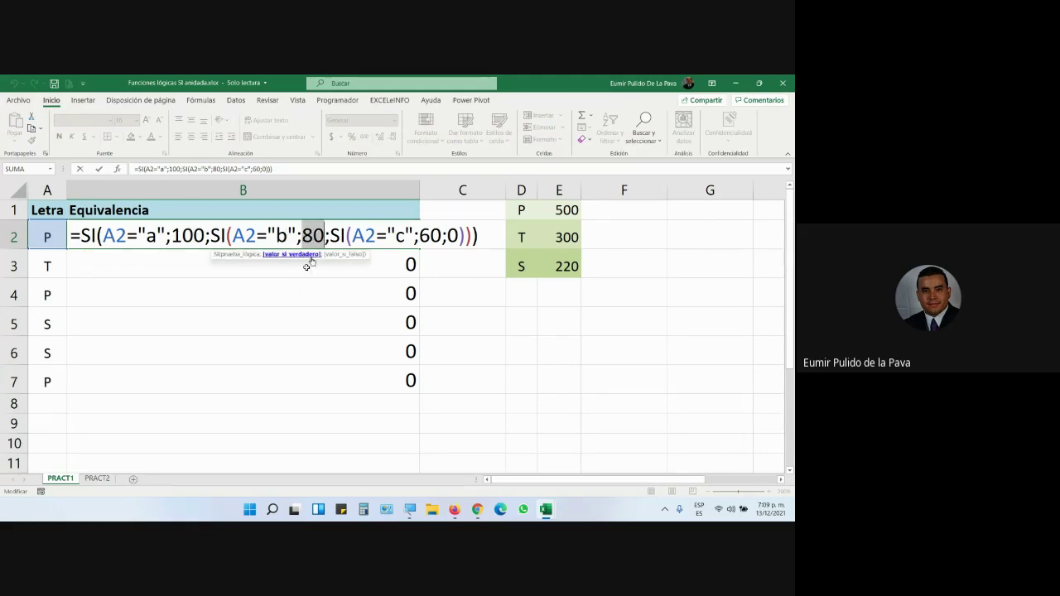
pyautogui.moveTo(394, 236); pyautogui.dragTo(406, 236)
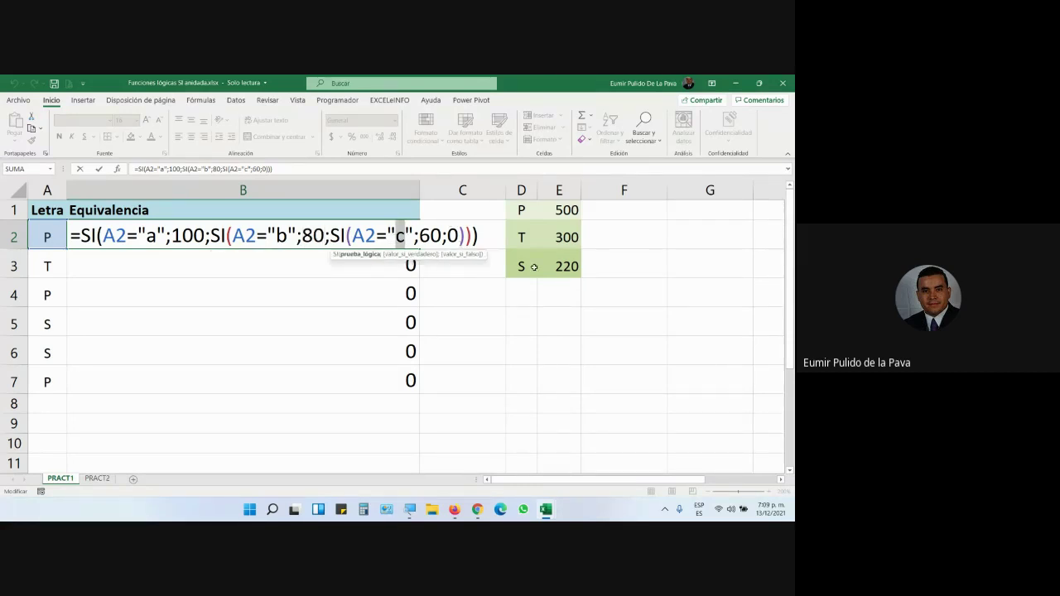
pyautogui.moveTo(419, 236); pyautogui.dragTo(441, 236)
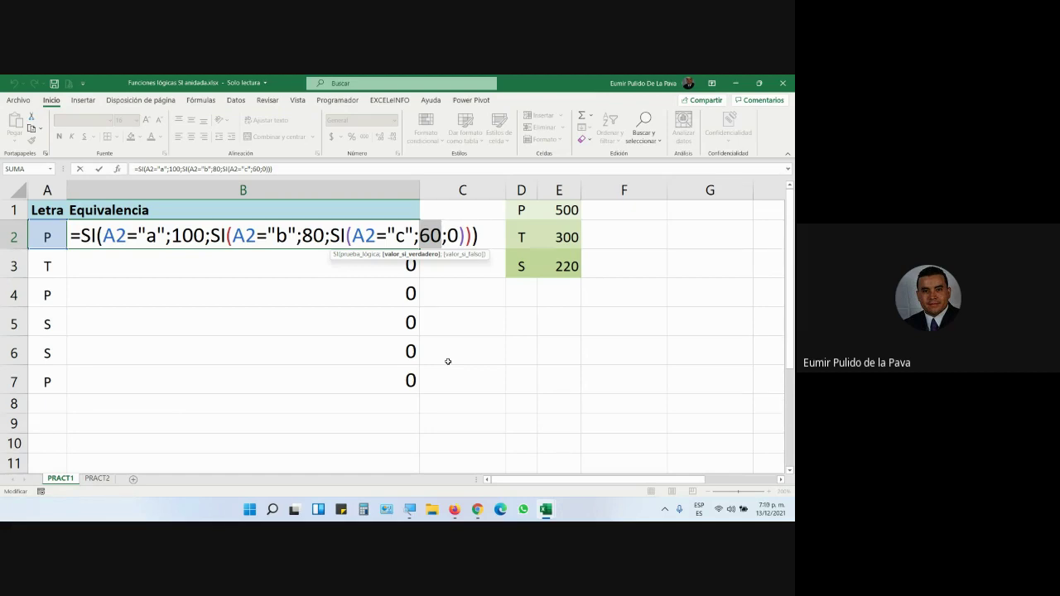
pyautogui.press('Return')
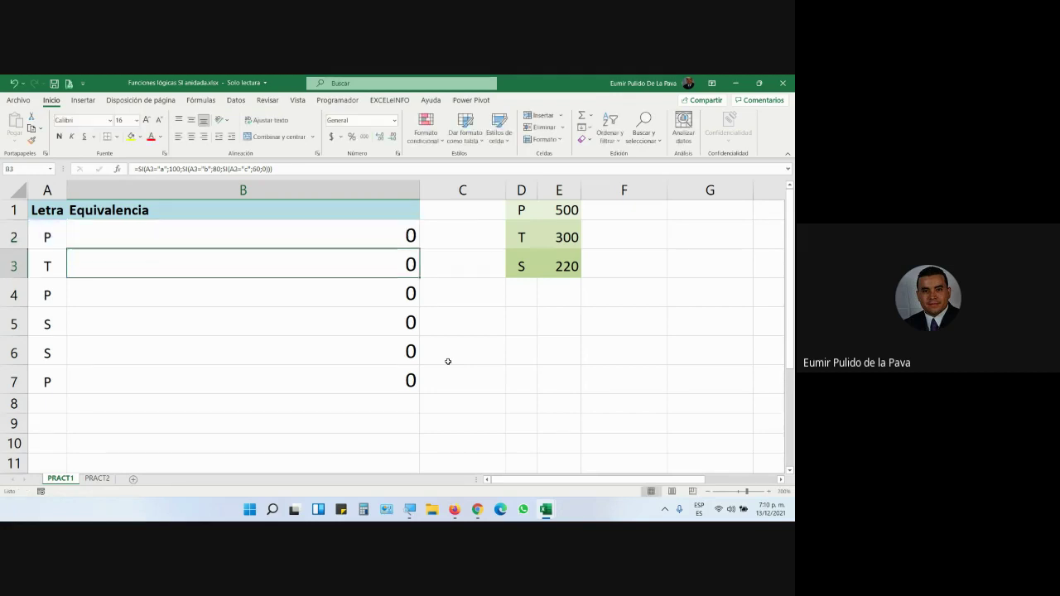
pyautogui.moveTo(370, 236); pyautogui.dragTo(358, 377)
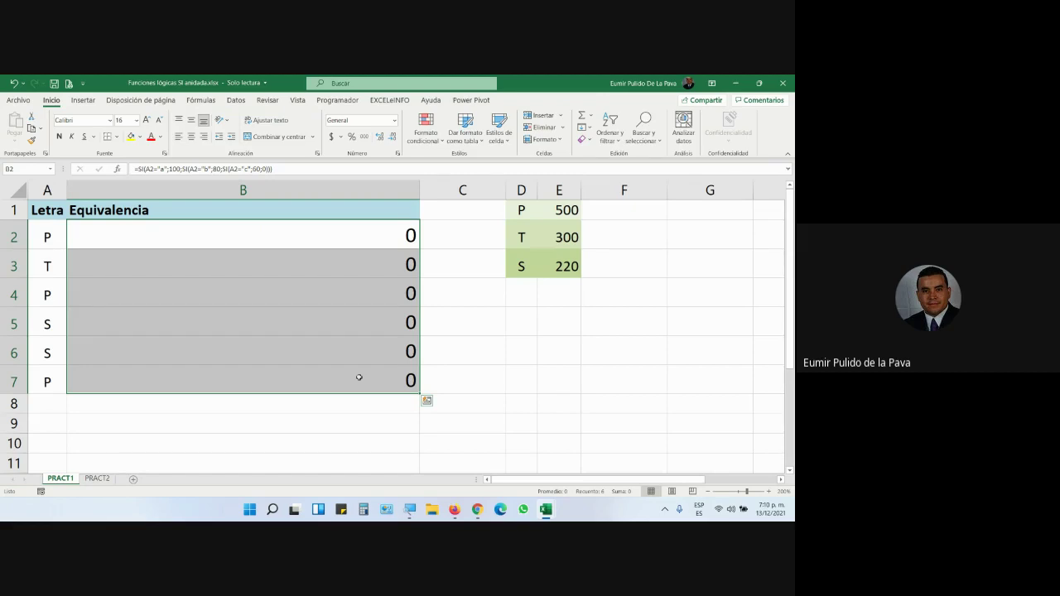
# Step: Clear B2:B7 and start B2 with =SI(A2=D$1;E$1 using row-locked references
pyautogui.press('Delete')
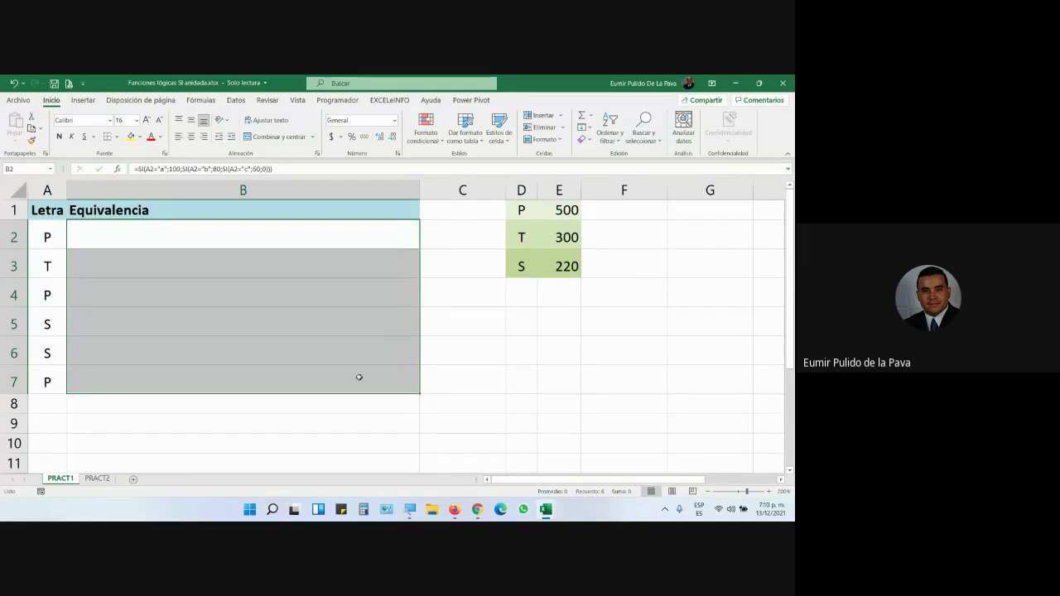
pyautogui.click(333, 236)
pyautogui.write('=')
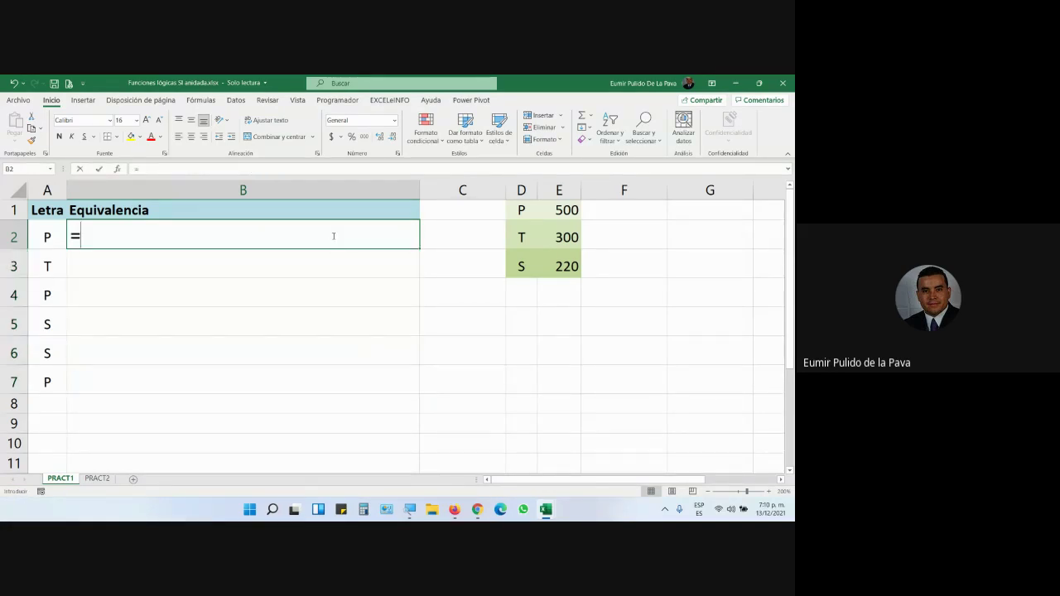
pyautogui.write('SI(')
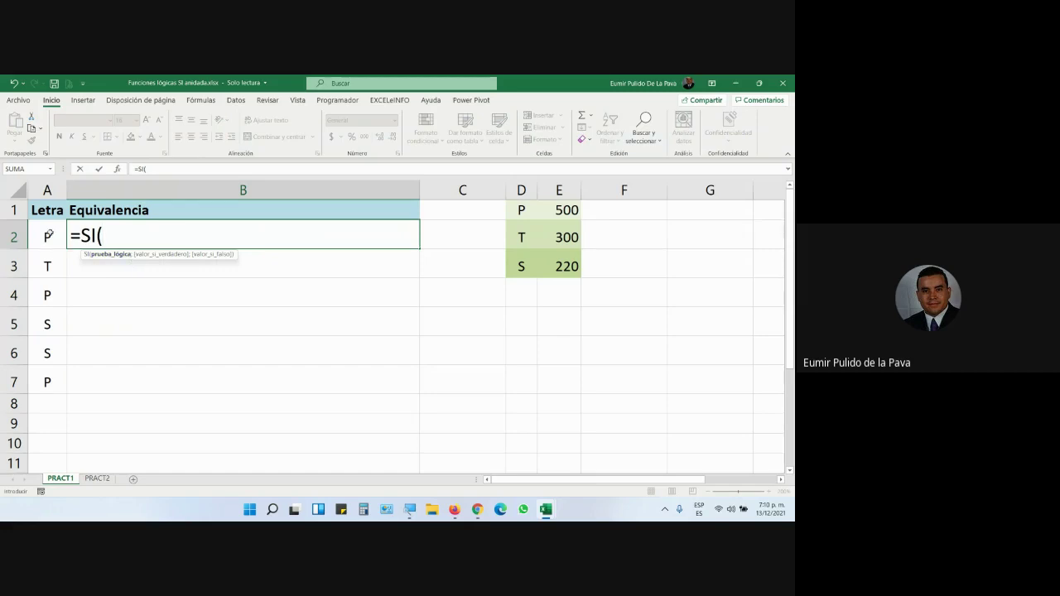
pyautogui.click(49, 236)
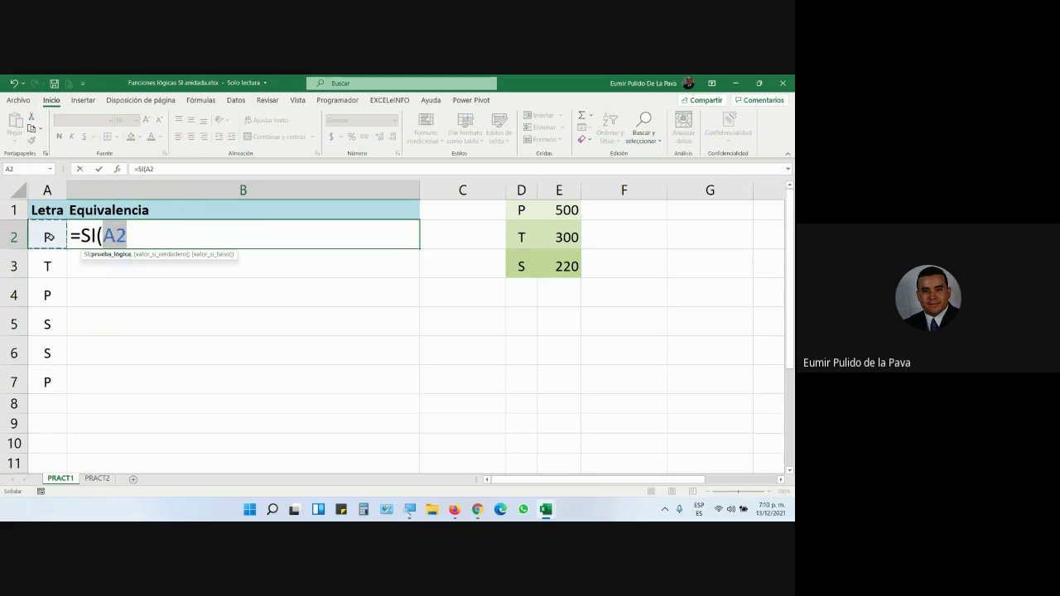
pyautogui.write('=')
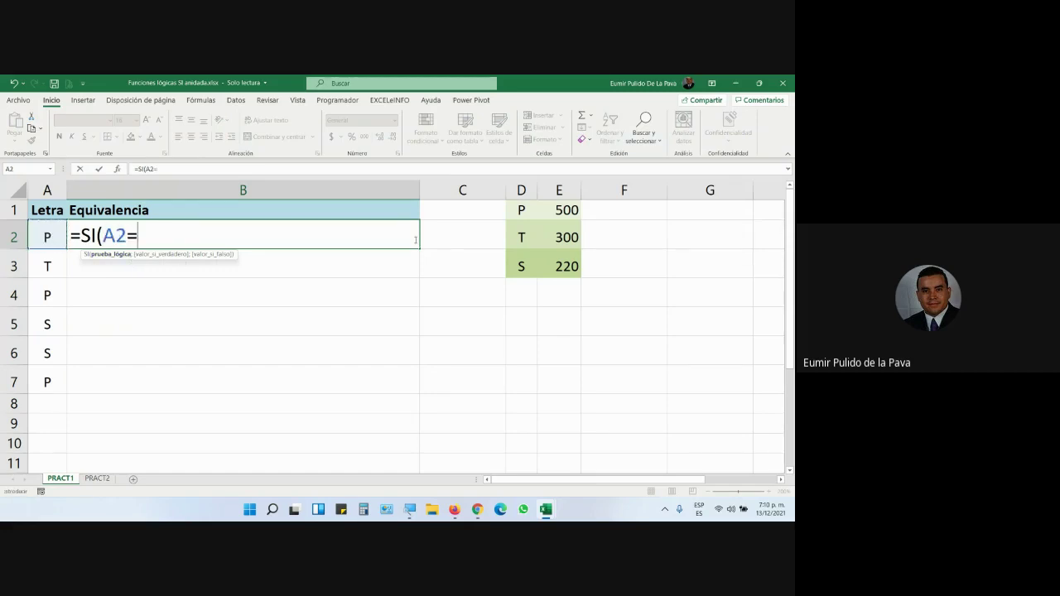
pyautogui.click(513, 209)
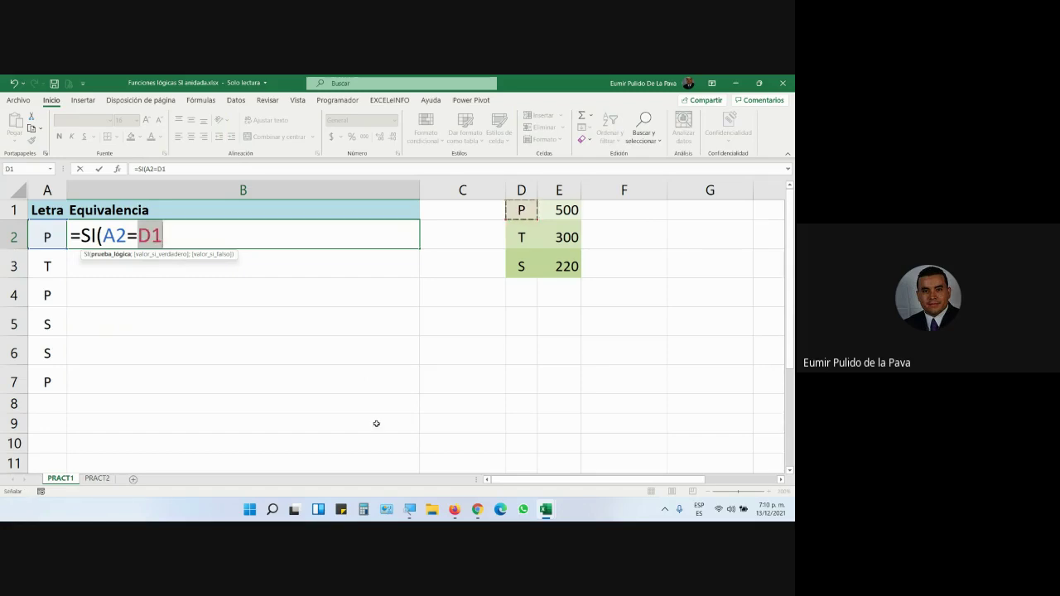
pyautogui.press('F4')
pyautogui.press('F4')
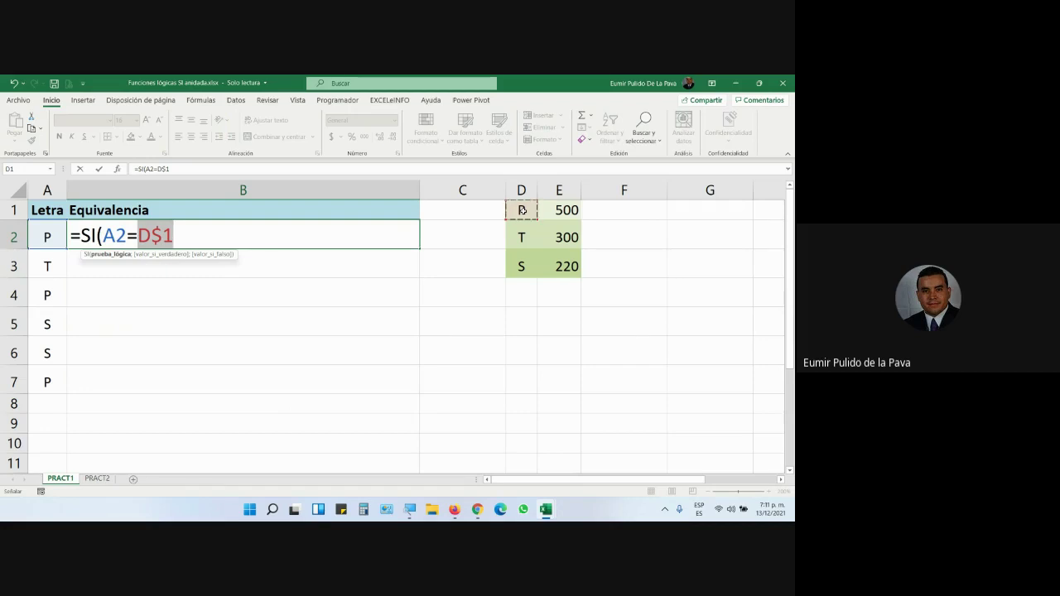
pyautogui.write(';')
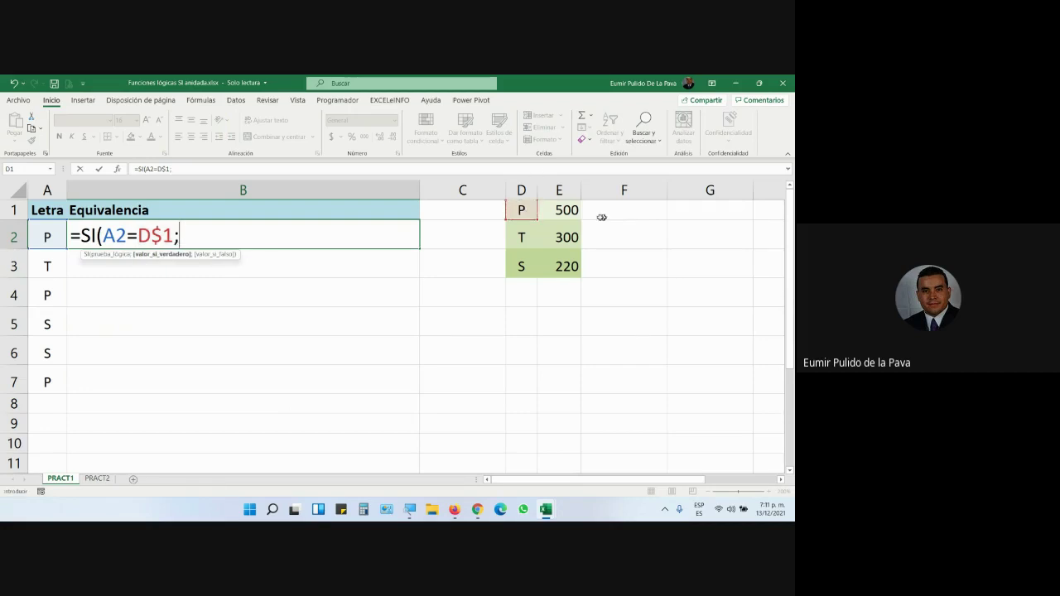
pyautogui.click(572, 213)
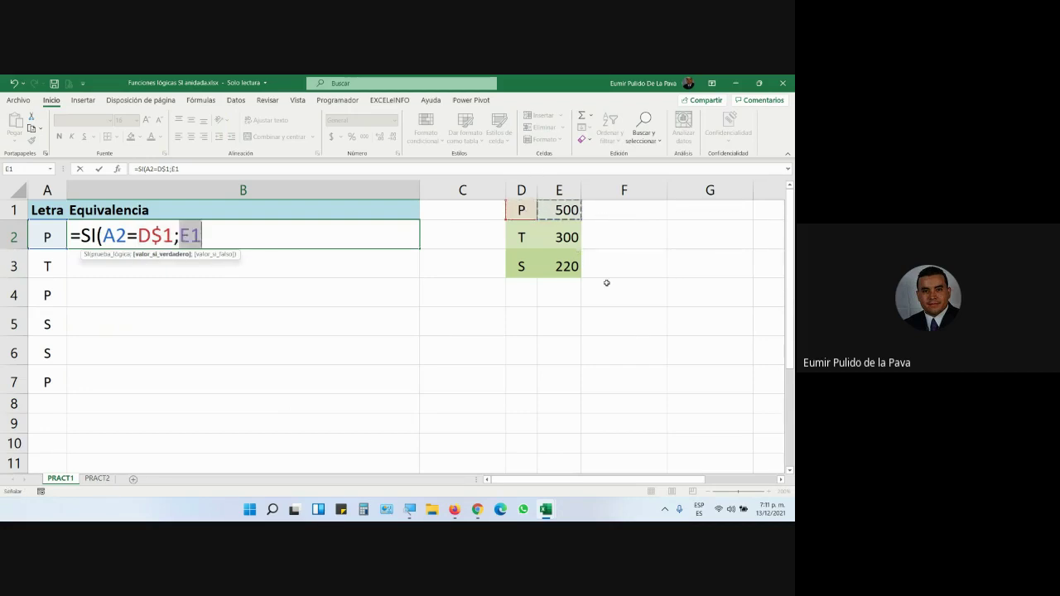
pyautogui.press('F4')
pyautogui.press('F4')
# Step: Add the nested second test SI(A2=D$2;E$2 to the B2 formula
pyautogui.write(';')
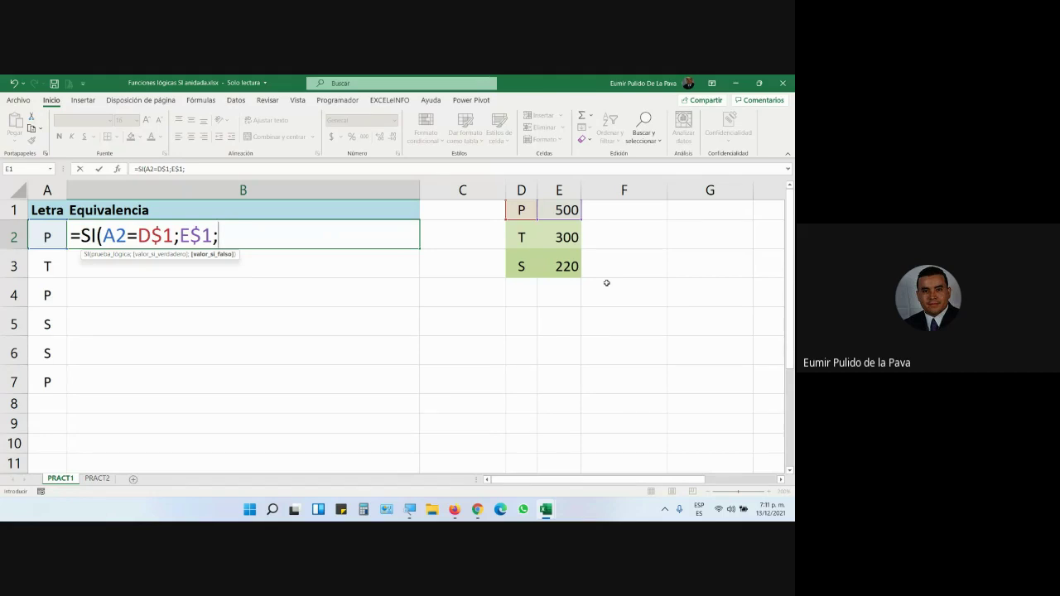
pyautogui.write('S')
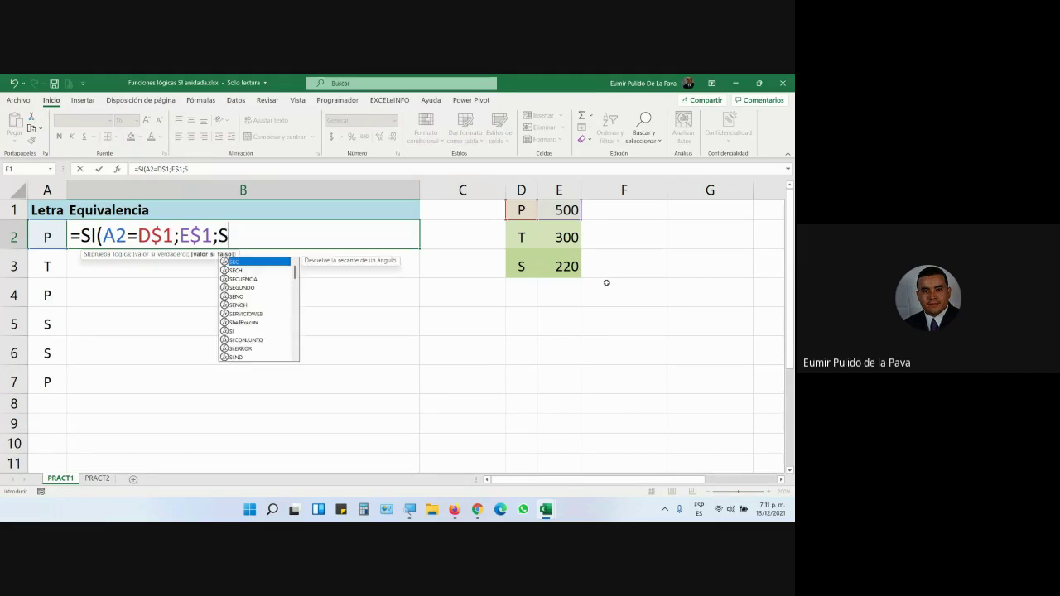
pyautogui.write('I(')
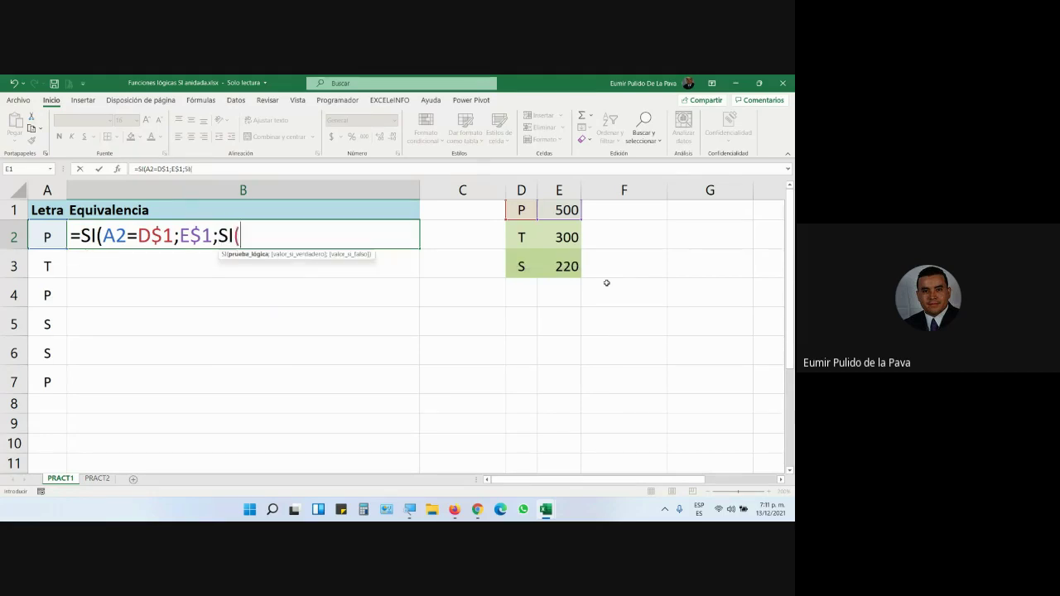
pyautogui.click(51, 237)
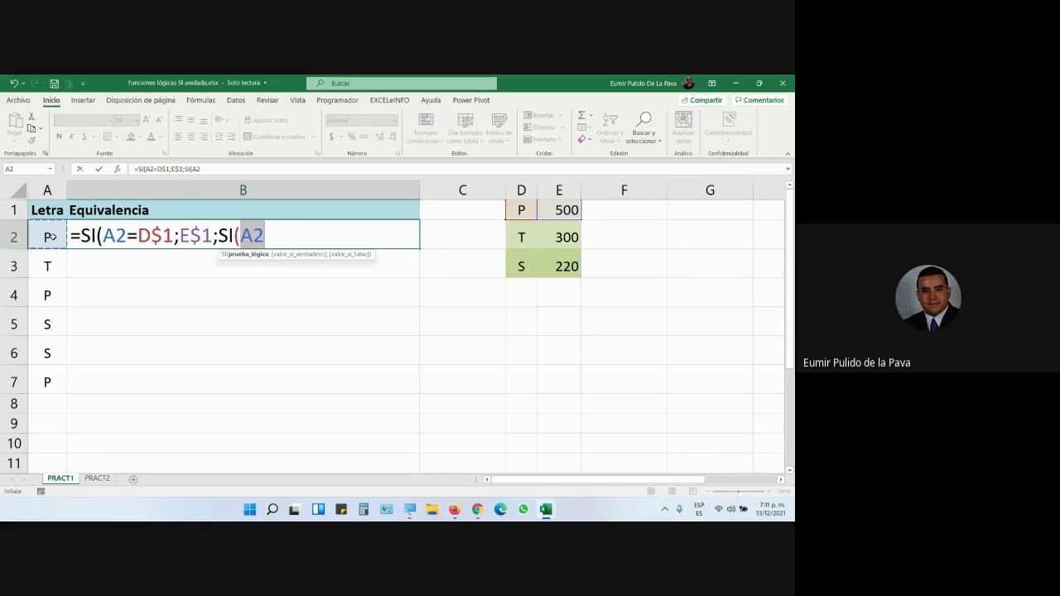
pyautogui.write('=')
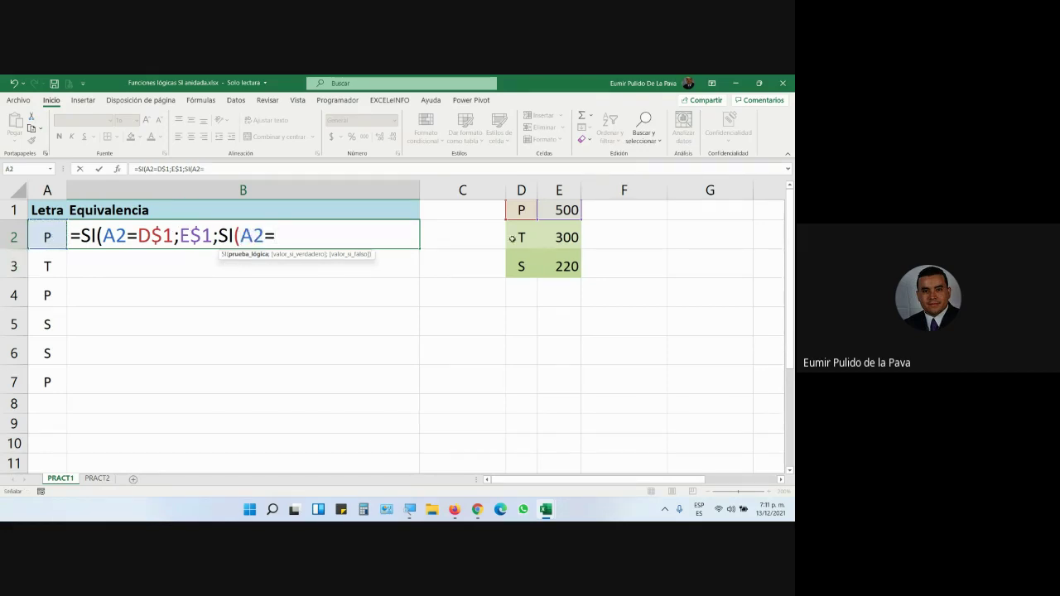
pyautogui.click(512, 239)
pyautogui.press('F4')
pyautogui.press('F4')
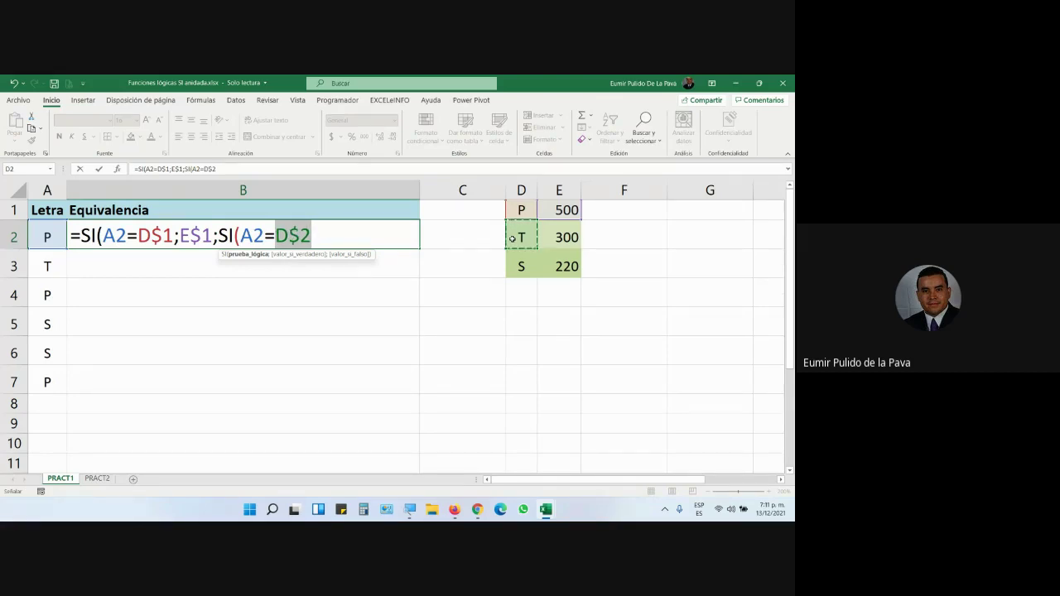
pyautogui.write(';')
pyautogui.click(560, 238)
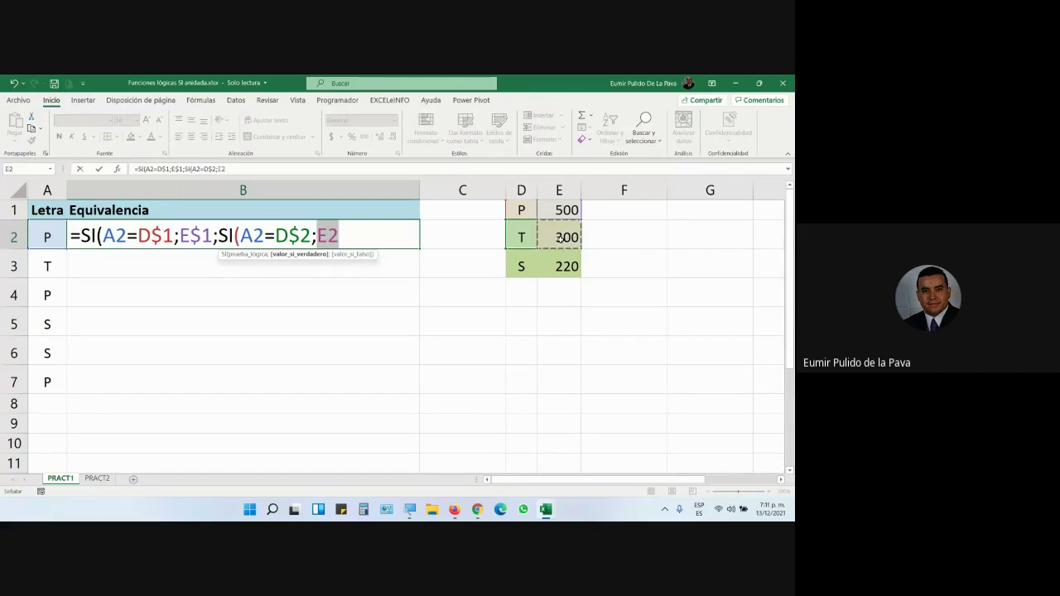
pyautogui.press('F4')
pyautogui.press('F4')
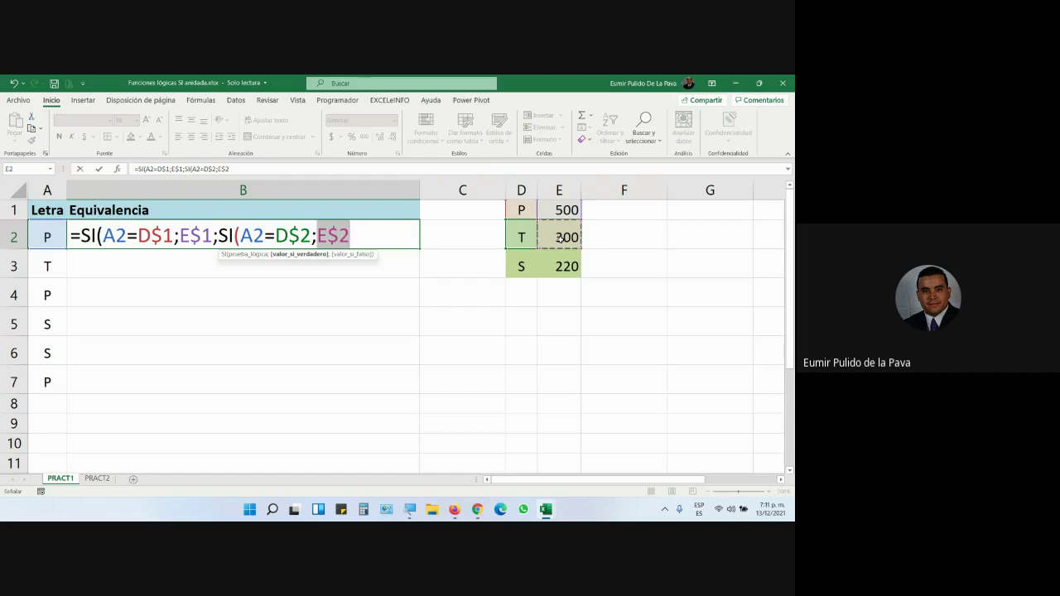
# Step: Add the third test SI(A2=D$3;E$3 with fallback 0 and close all parentheses
pyautogui.write(';SI(')
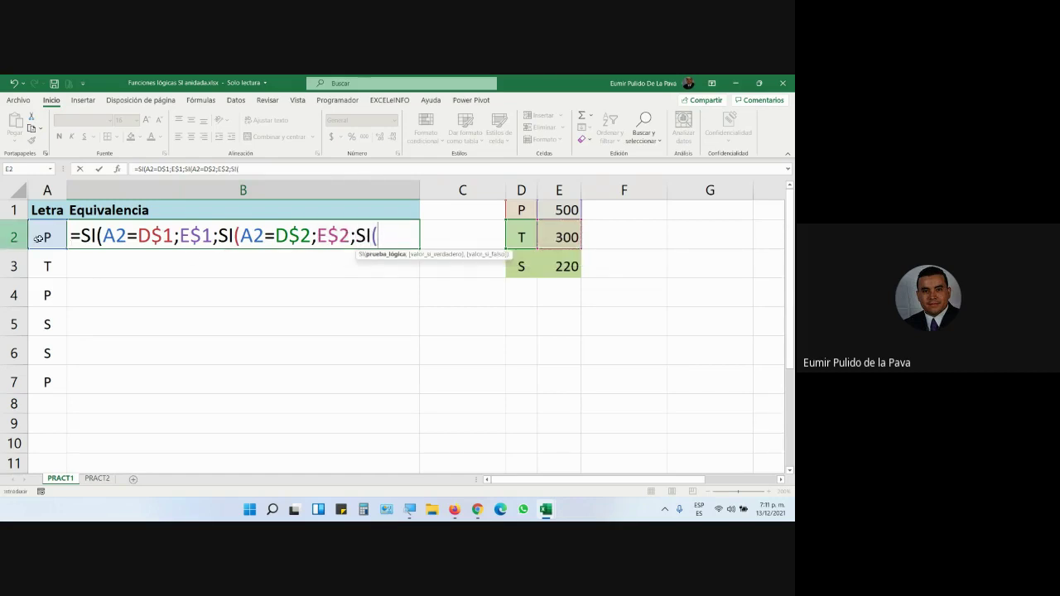
pyautogui.click(48, 237)
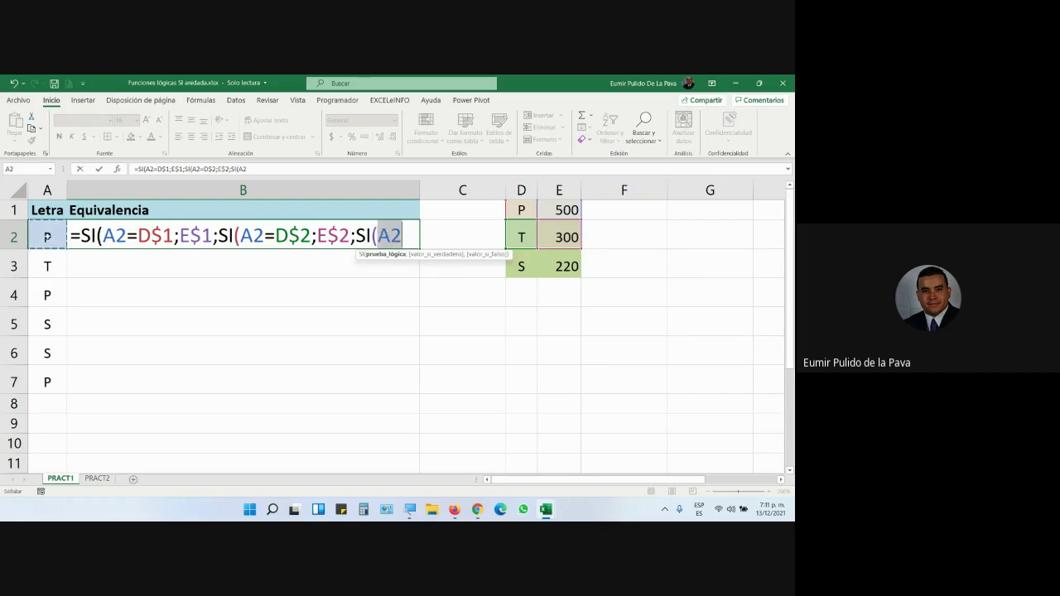
pyautogui.write('=')
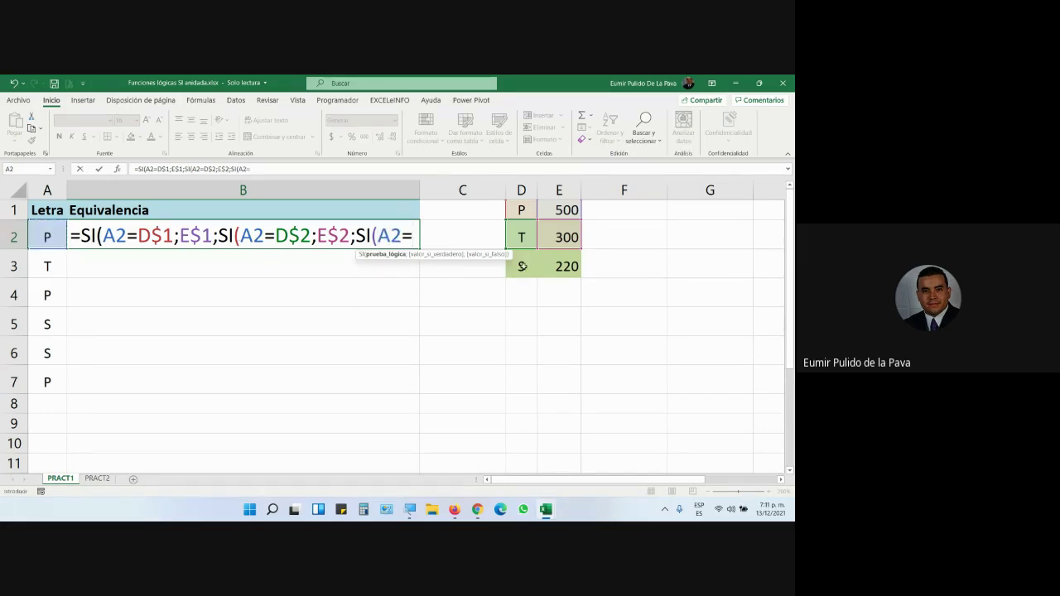
pyautogui.click(522, 268)
pyautogui.press('F4')
pyautogui.press('F4')
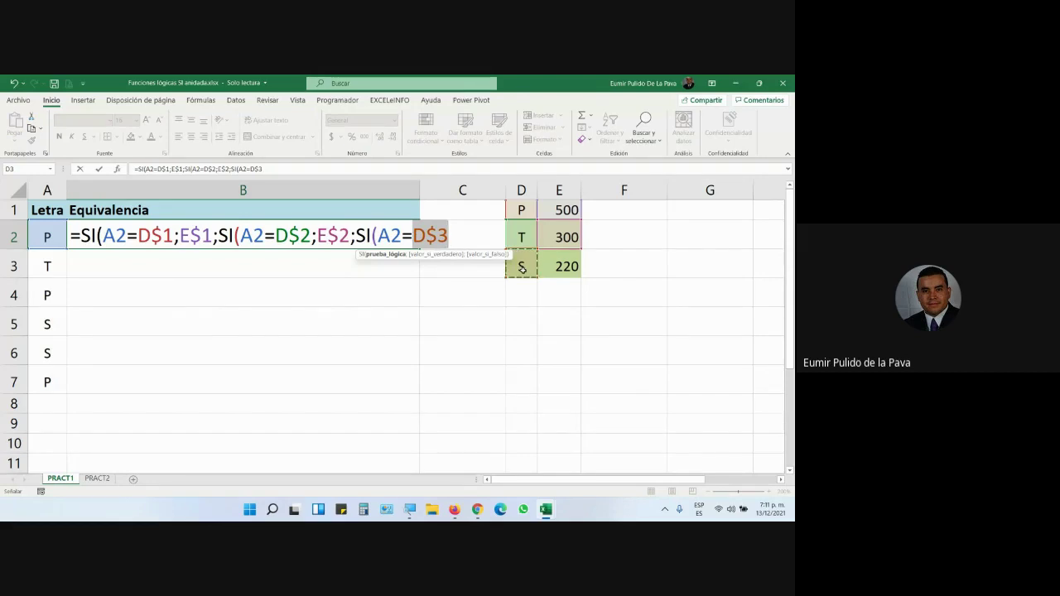
pyautogui.write(';')
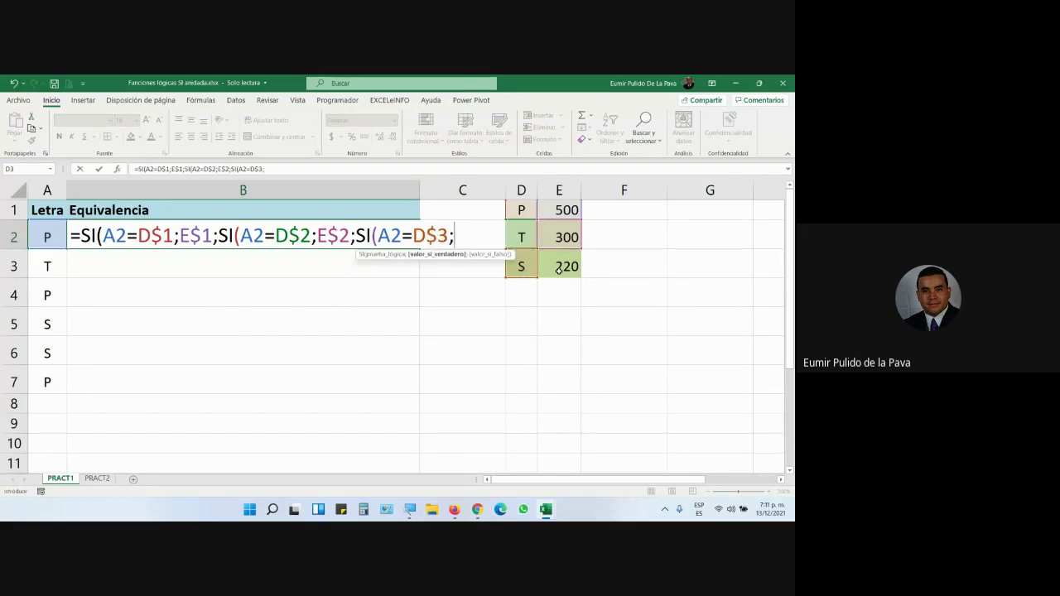
pyautogui.click(559, 269)
pyautogui.press('F4')
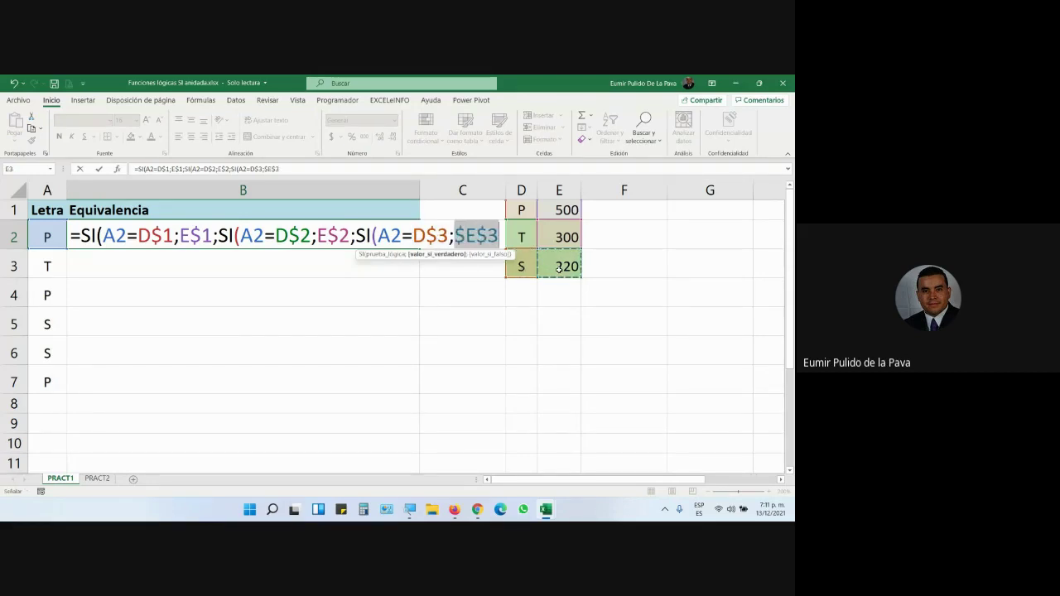
pyautogui.press('F4')
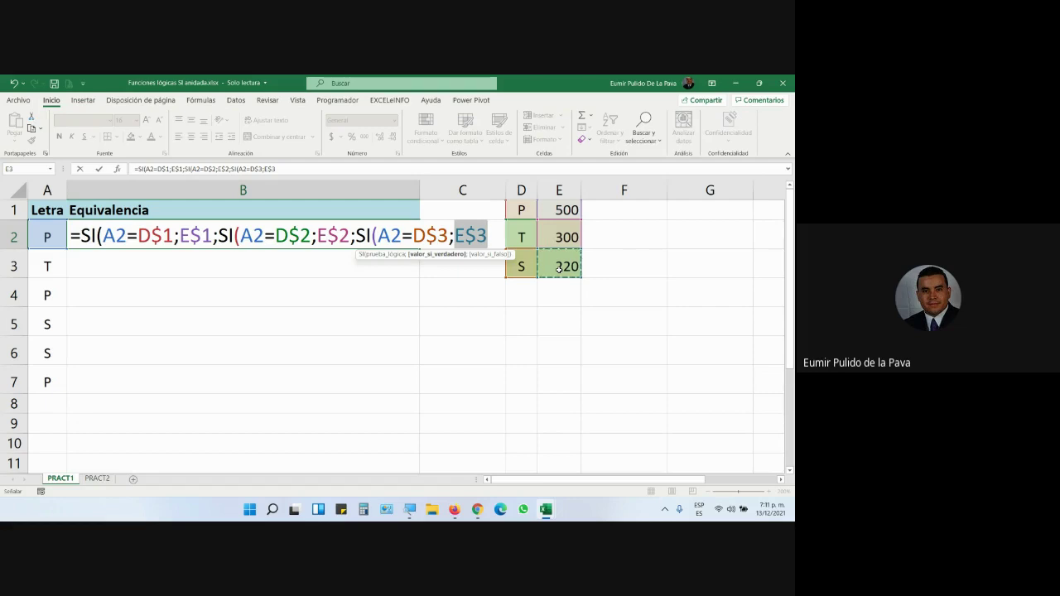
pyautogui.write(';')
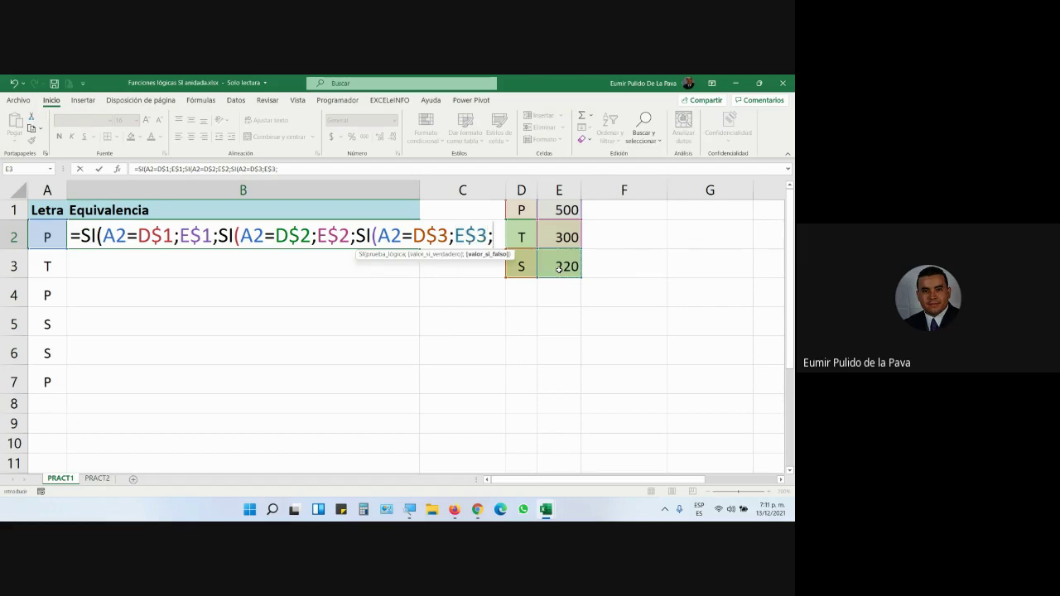
pyautogui.write('0')
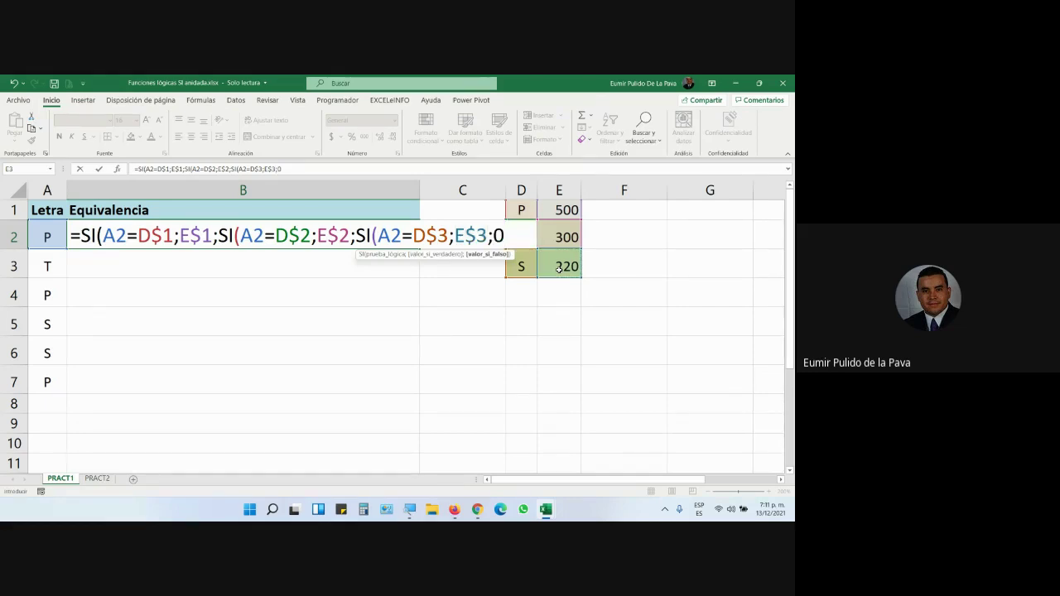
pyautogui.write(')')
pyautogui.write('))')
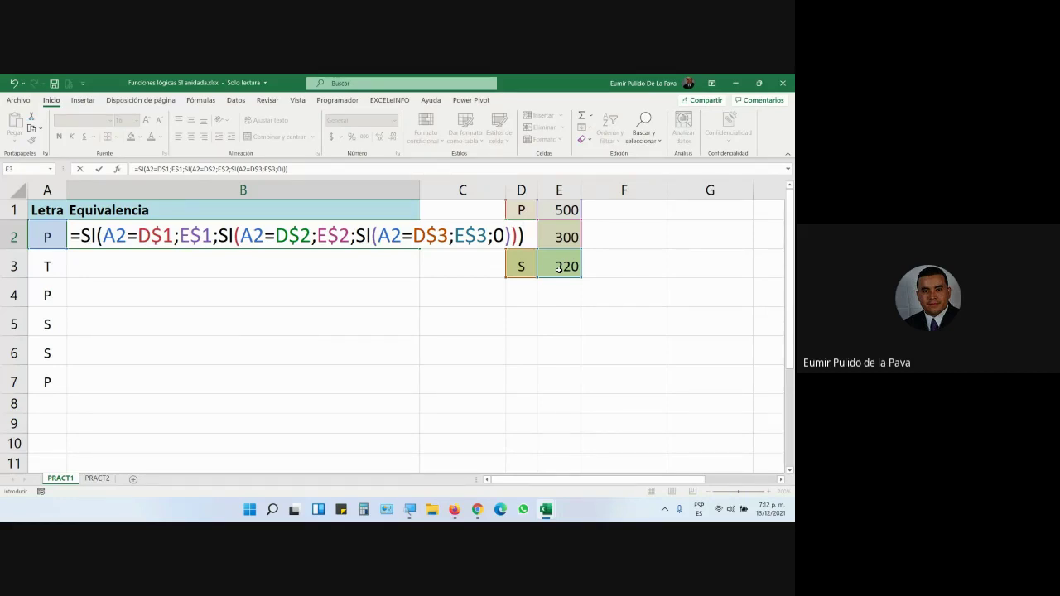
# Step: Commit the B2 lookup formula and fill it down to B7
pyautogui.press('Return')
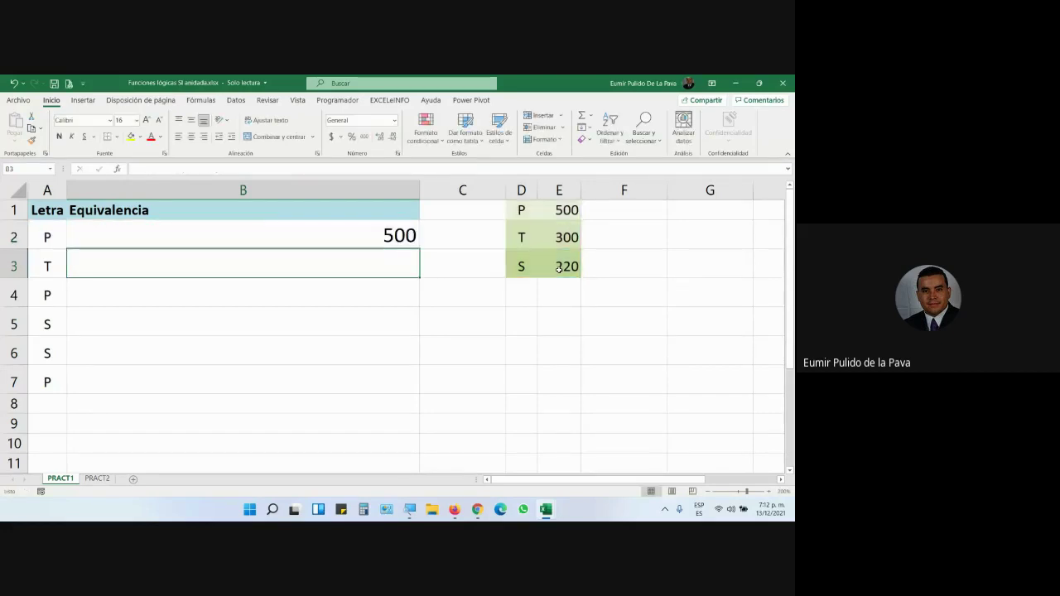
pyautogui.click(376, 239)
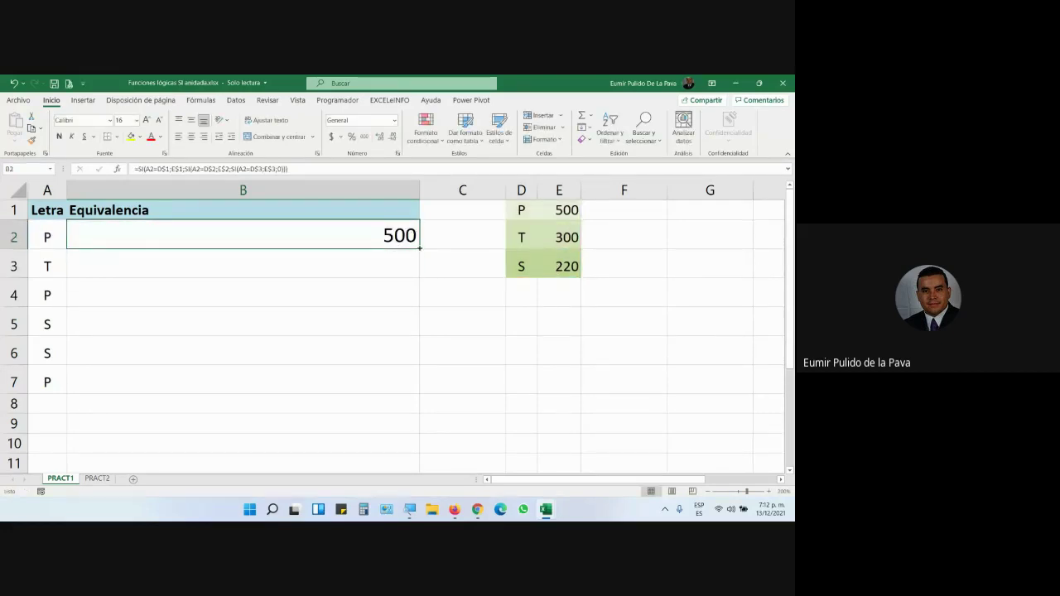
pyautogui.moveTo(418, 255); pyautogui.dragTo(395, 386)
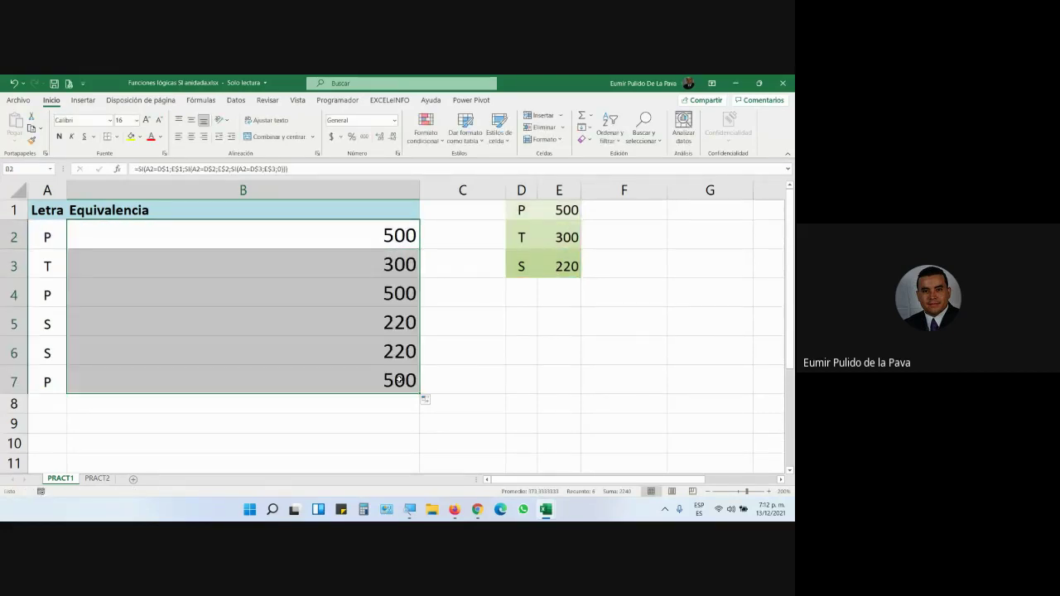
# Step: Test the formula with Letra entries T, D, T, T, T, T, giving 300, 0, 300, 300, 300, 300
pyautogui.click(49, 236)
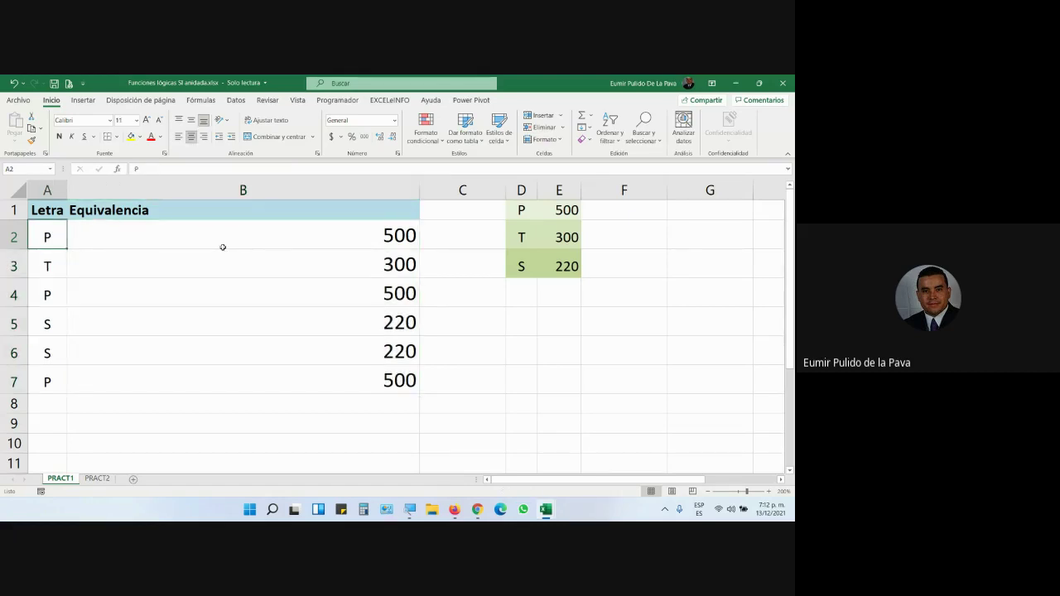
pyautogui.write('T')
pyautogui.press('Return')
pyautogui.write('D')
pyautogui.press('Return')
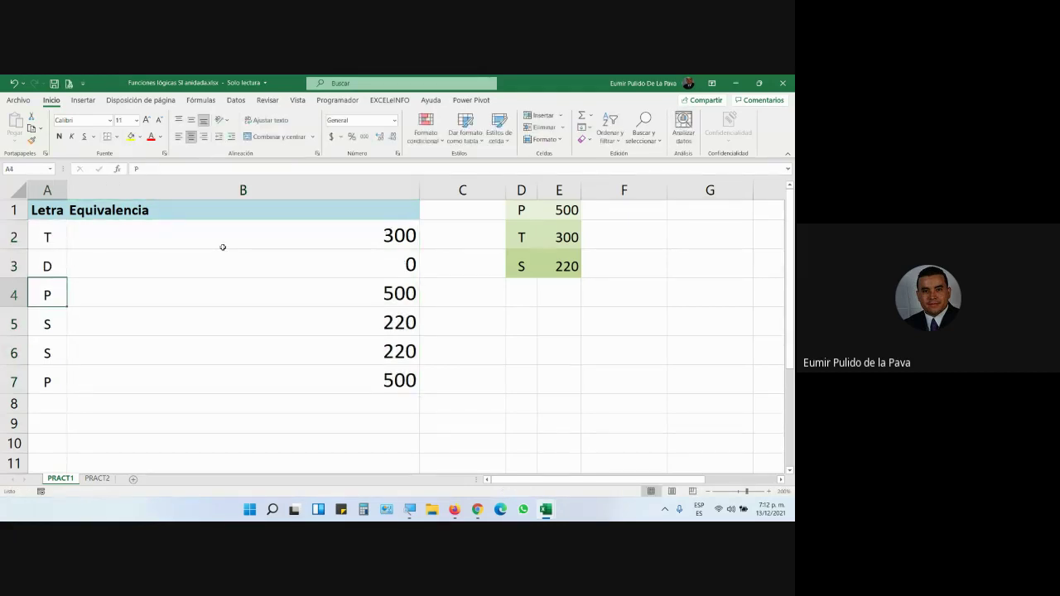
pyautogui.write('S')
pyautogui.press('Return')
pyautogui.press('Return')
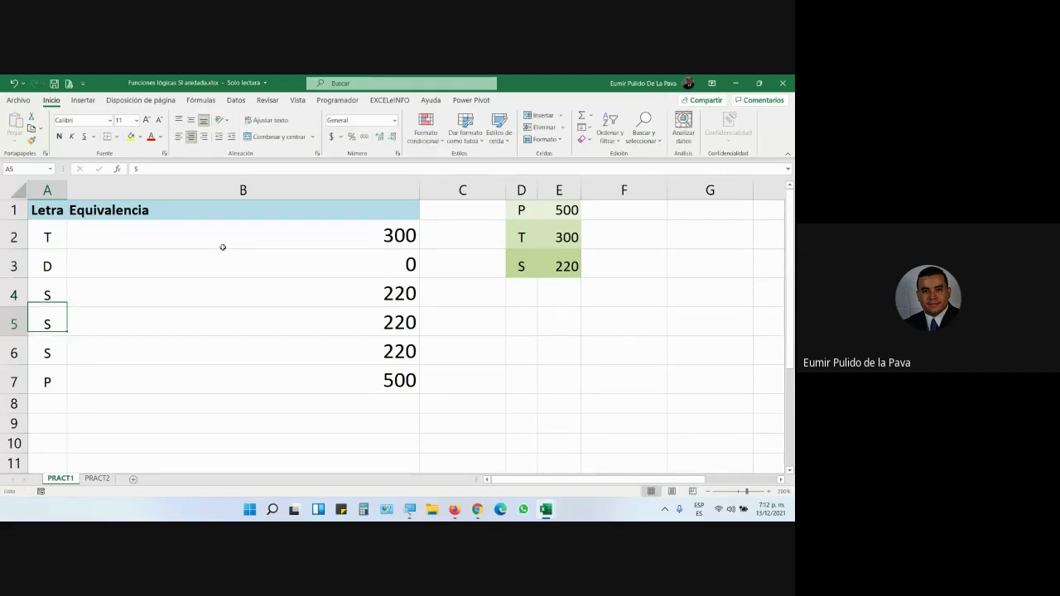
pyautogui.write('S')
pyautogui.press('Return')
pyautogui.write('S')
pyautogui.press('Return')
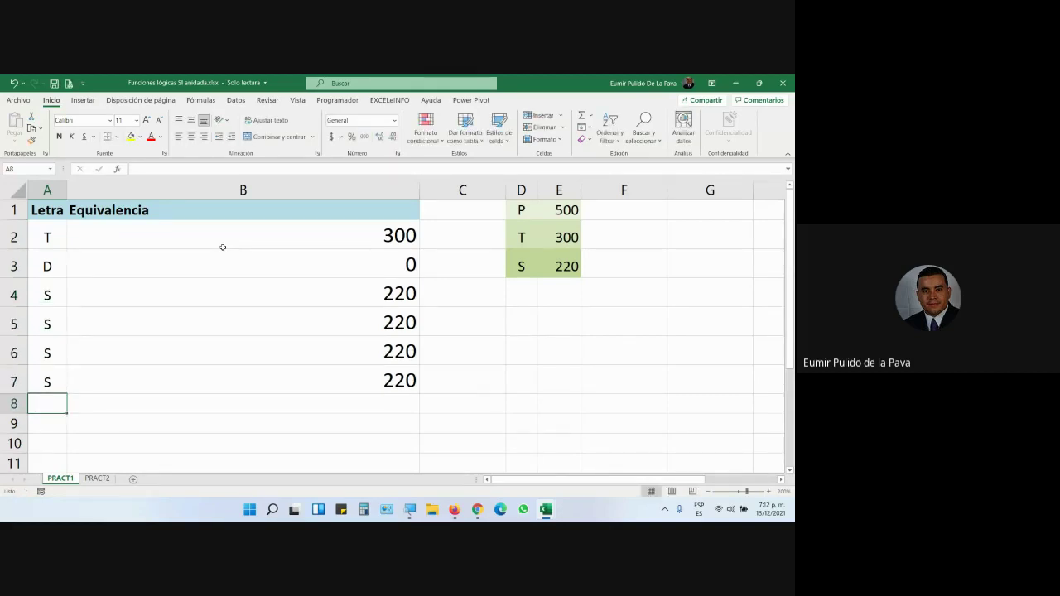
pyautogui.press('Up')
pyautogui.press('Up')
pyautogui.press('Up')
pyautogui.press('Up')
pyautogui.write('T')
pyautogui.press('Return')
pyautogui.write('T')
pyautogui.press('Return')
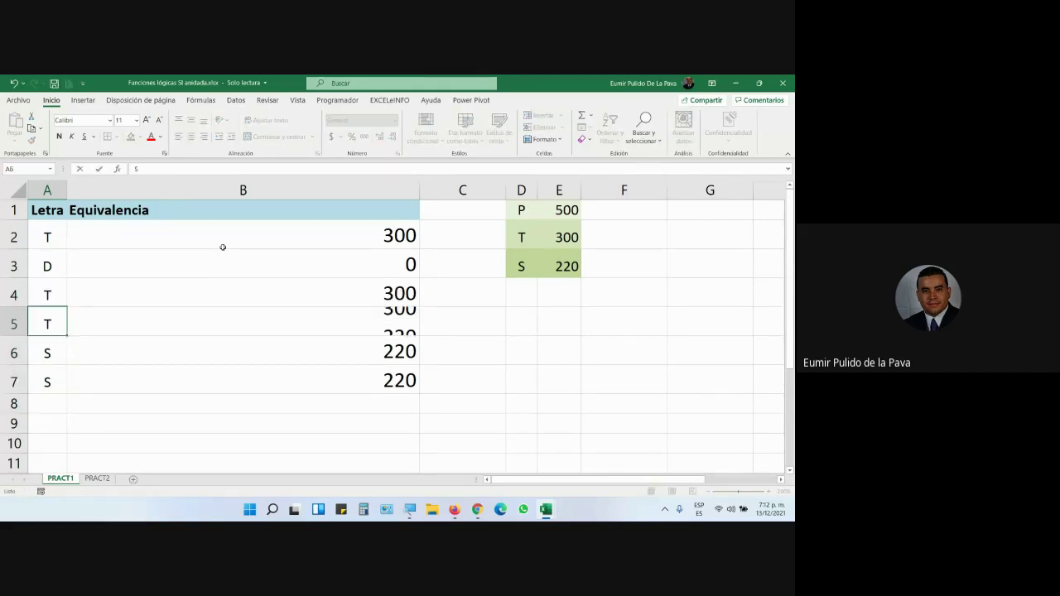
pyautogui.write('T')
pyautogui.press('Return')
pyautogui.write('T')
pyautogui.press('Return')
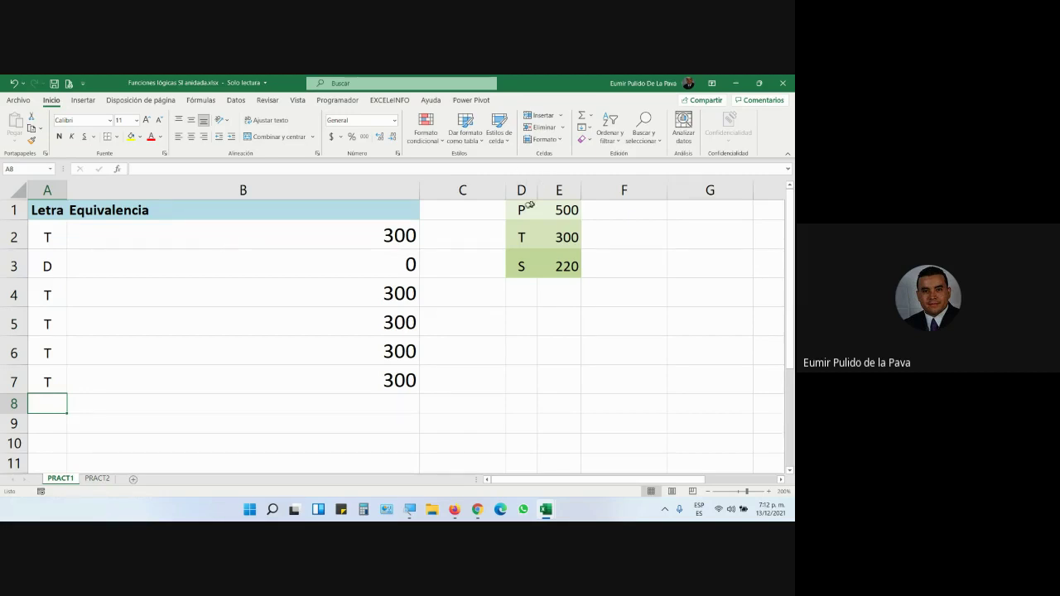
pyautogui.moveTo(529, 207); pyautogui.dragTo(560, 268)
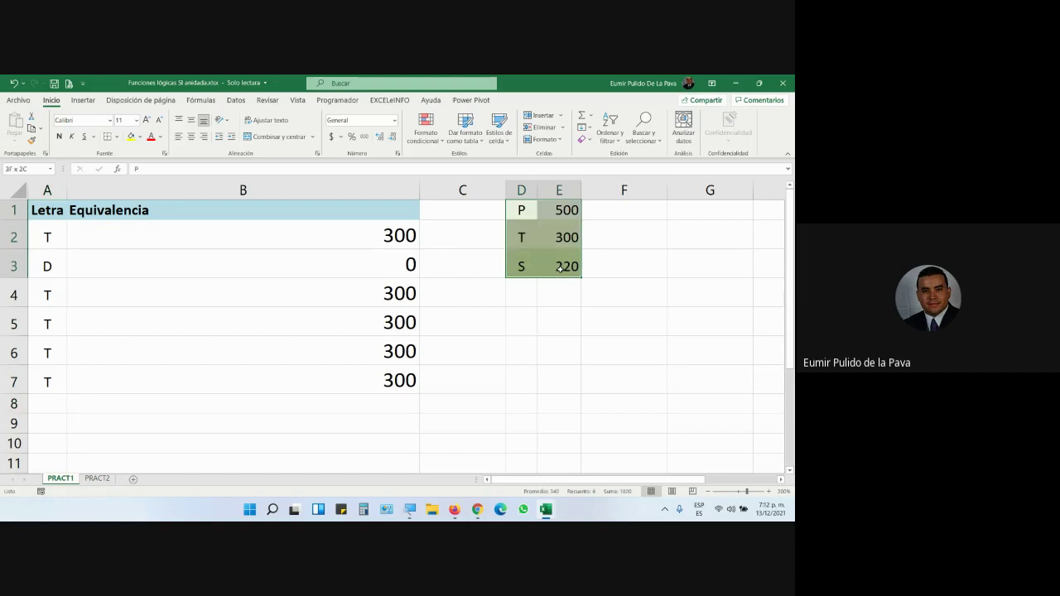
# Step: Relabel the lookup table letters in D1:D3 as LL, MM and NN
pyautogui.click(518, 210)
pyautogui.write('LL')
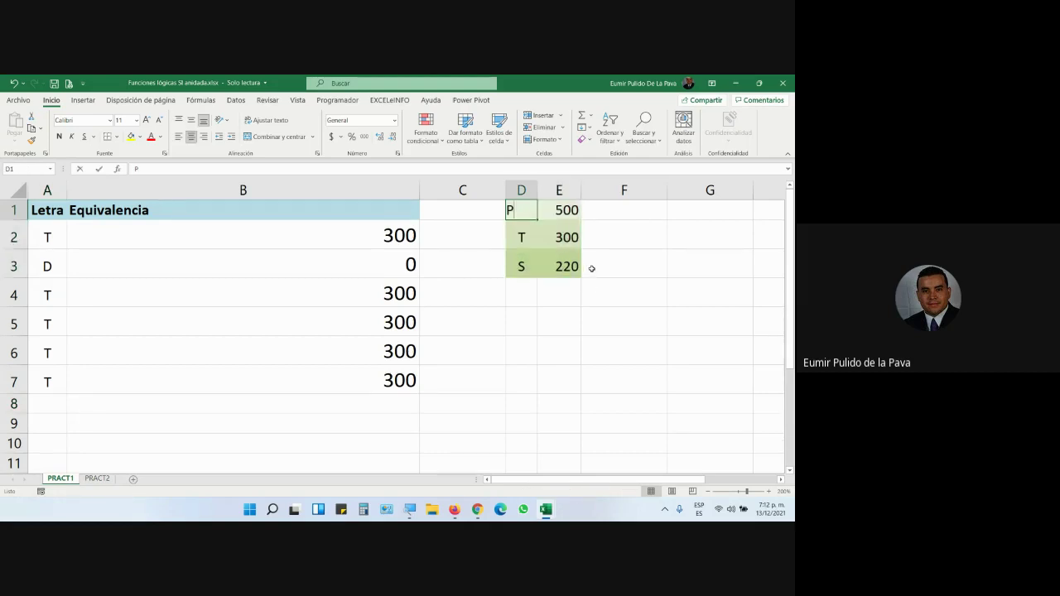
pyautogui.press('Return')
pyautogui.write('M')
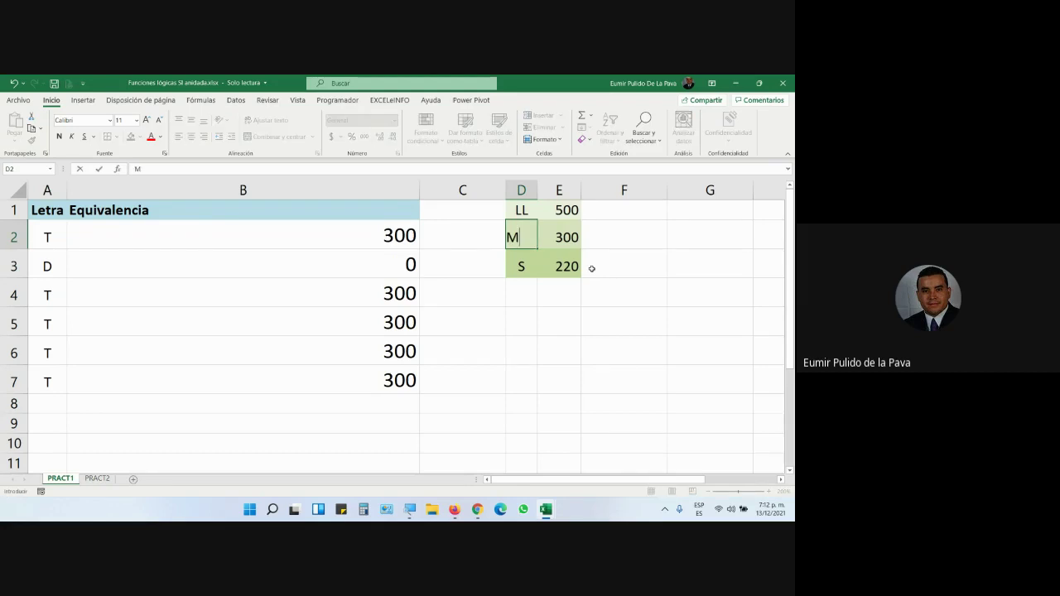
pyautogui.write('M')
pyautogui.press('Return')
pyautogui.write('NN')
pyautogui.press('Return')
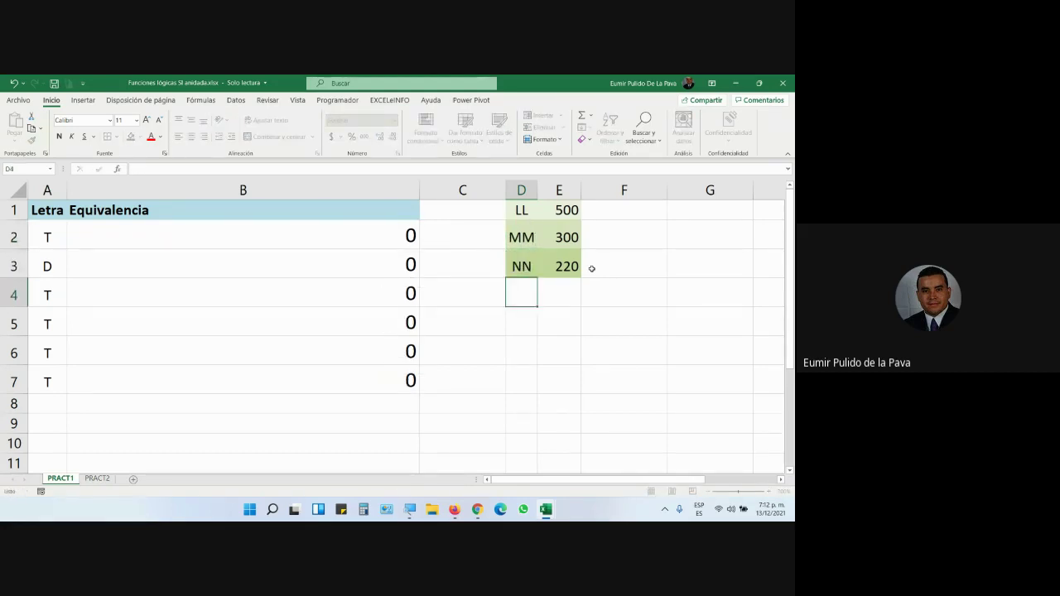
# Step: Set the lookup values in E1:E3 to 5000, 3500 and 1785
pyautogui.click(579, 210)
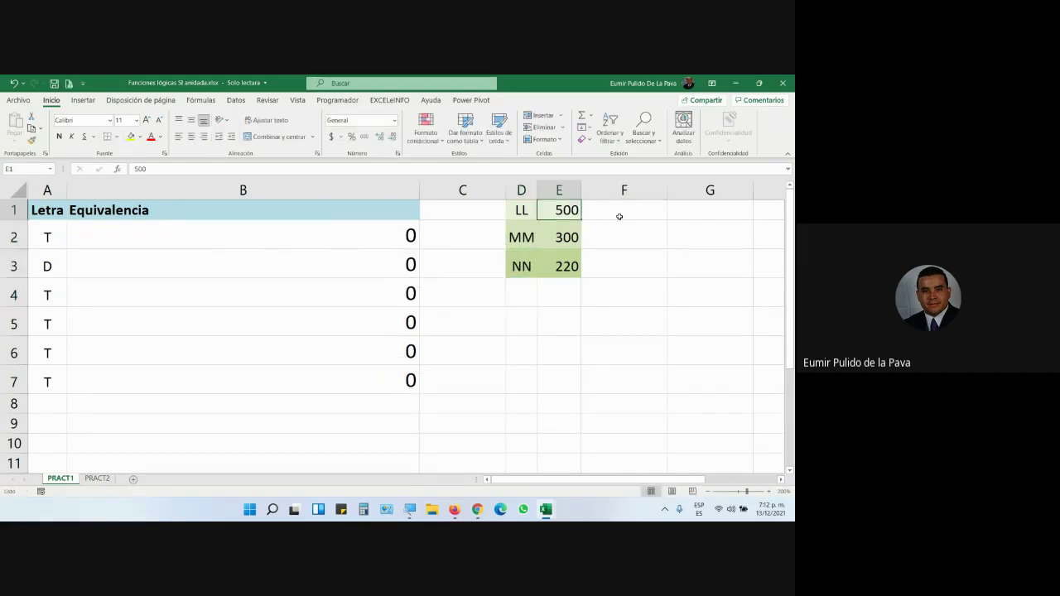
pyautogui.write('5000')
pyautogui.press('Return')
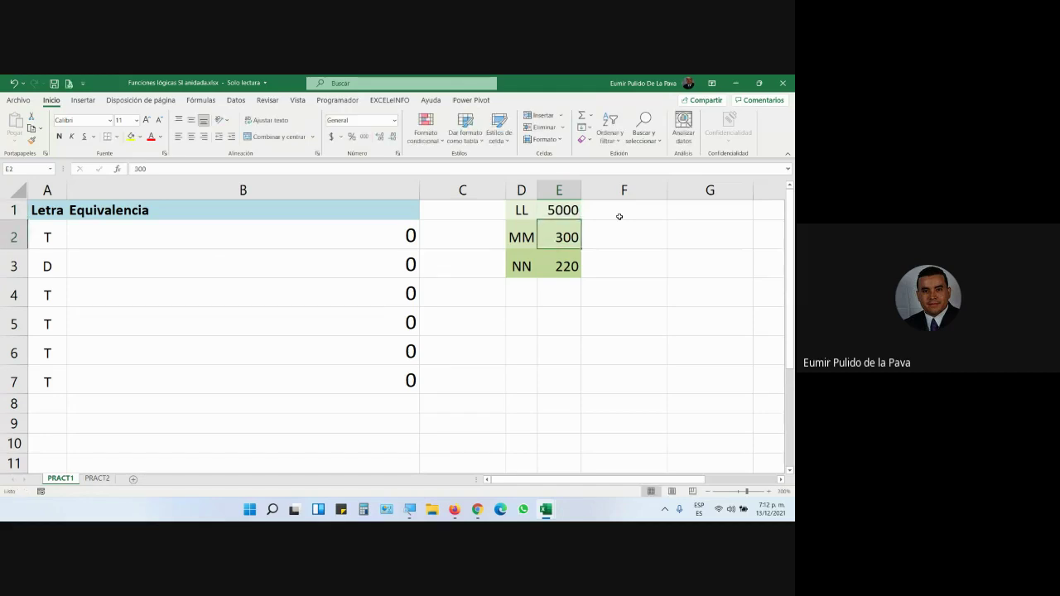
pyautogui.write('3500')
pyautogui.press('Return')
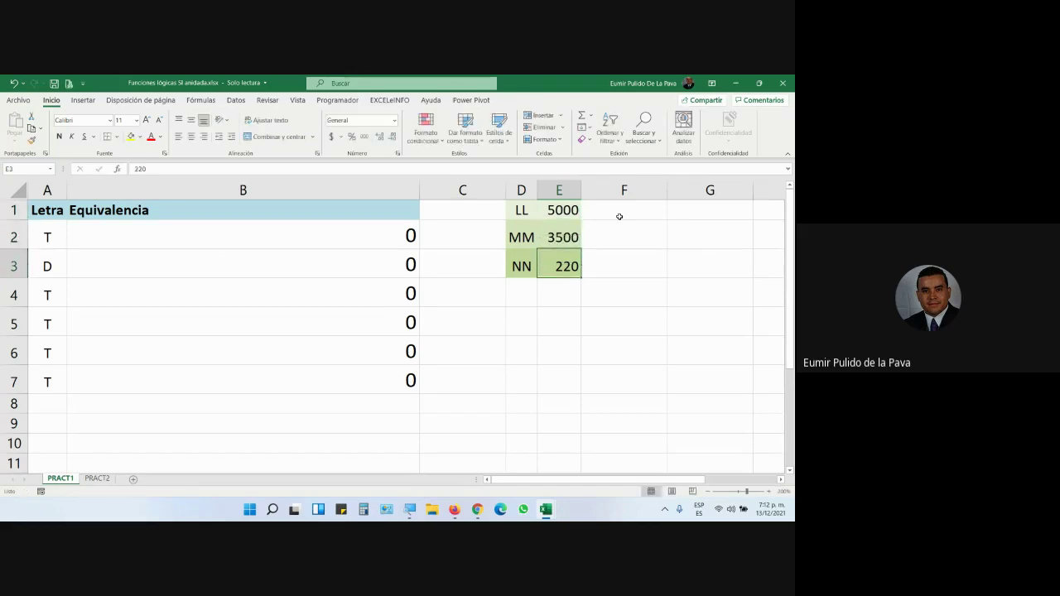
pyautogui.write('1785')
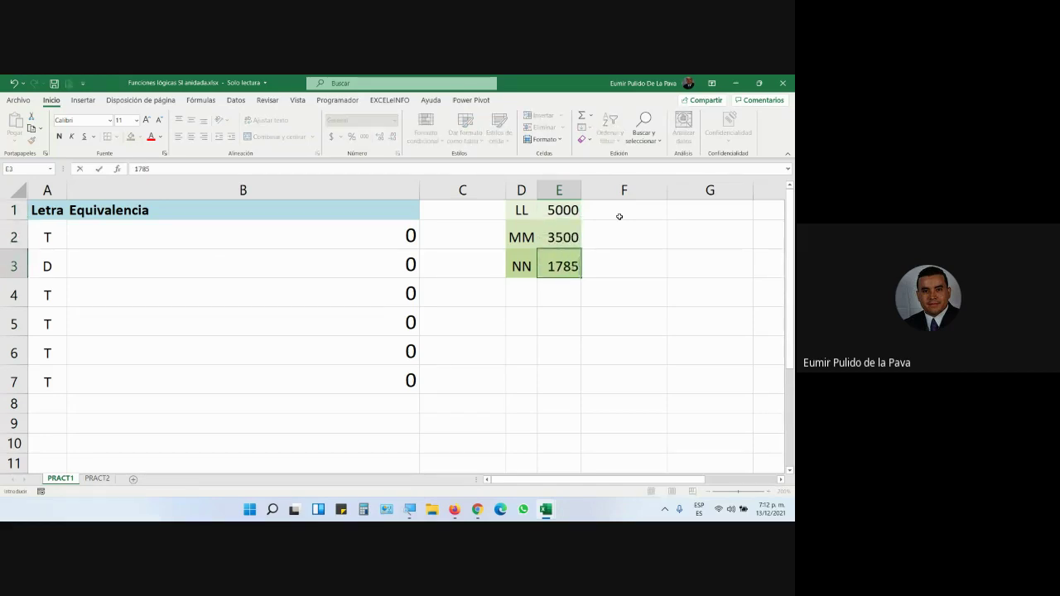
pyautogui.press('Return')
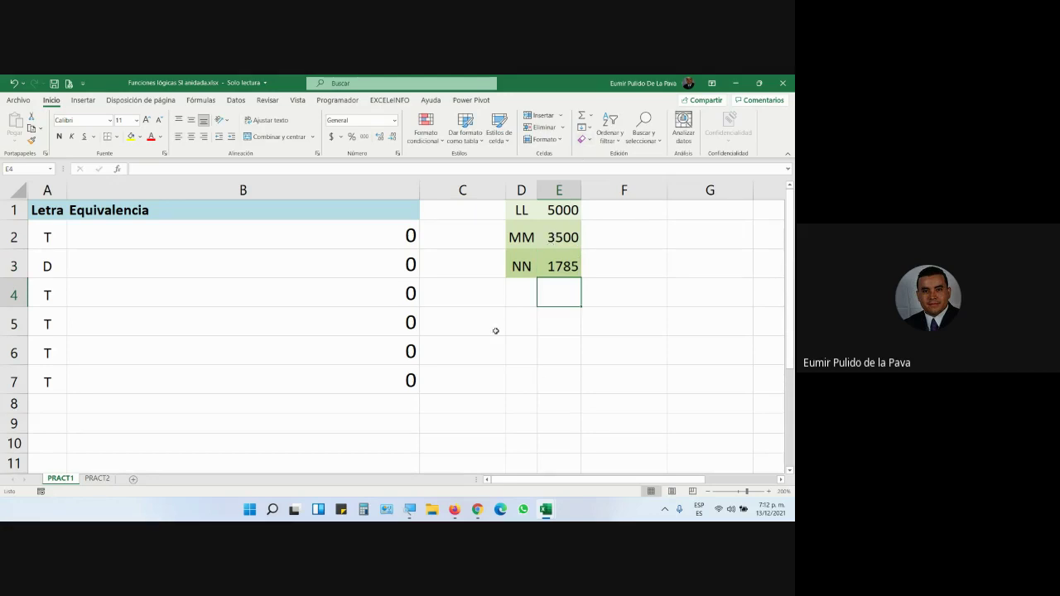
# Step: Enter LL, NN, NN, MM, LL, LL in A2:A7 and open B2's formula for editing
pyautogui.click(60, 237)
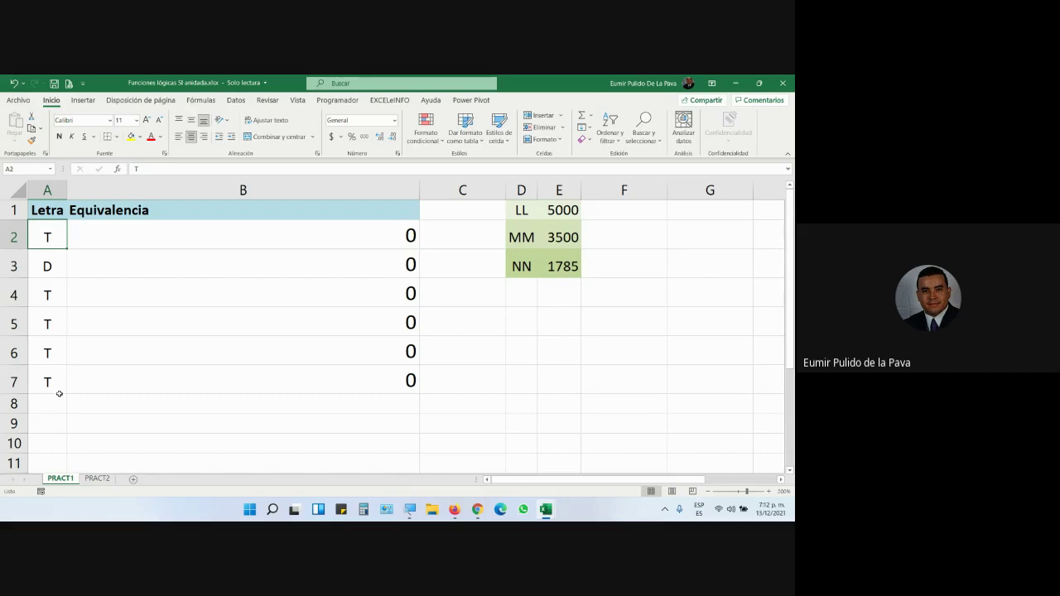
pyautogui.write('LL')
pyautogui.press('Return')
pyautogui.write('N')
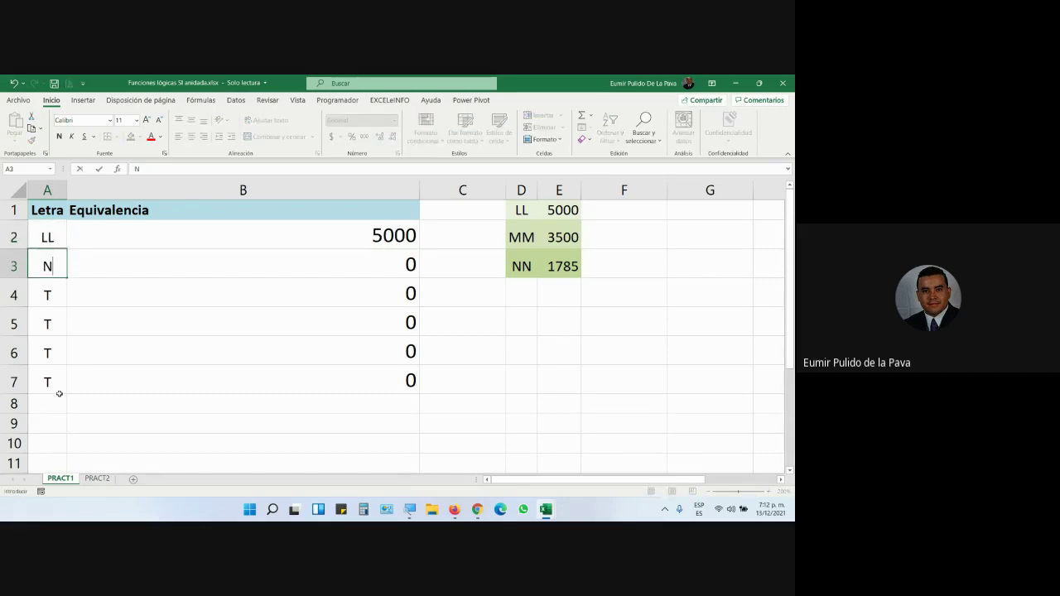
pyautogui.write('N')
pyautogui.press('Return')
pyautogui.write('NN')
pyautogui.press('Return')
pyautogui.write('M')
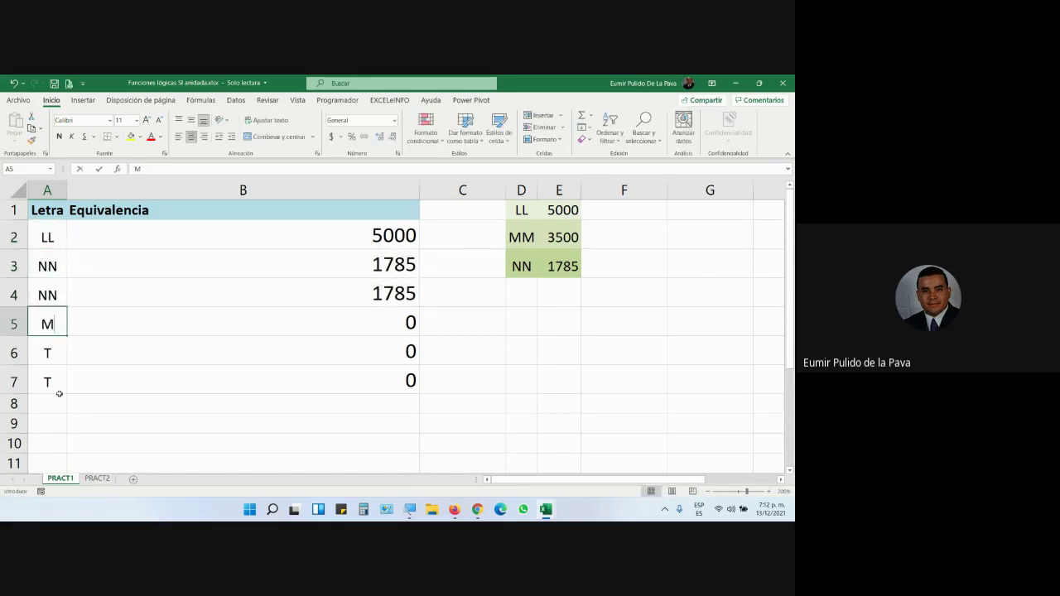
pyautogui.write('M')
pyautogui.press('Return')
pyautogui.write('LL')
pyautogui.press('Return')
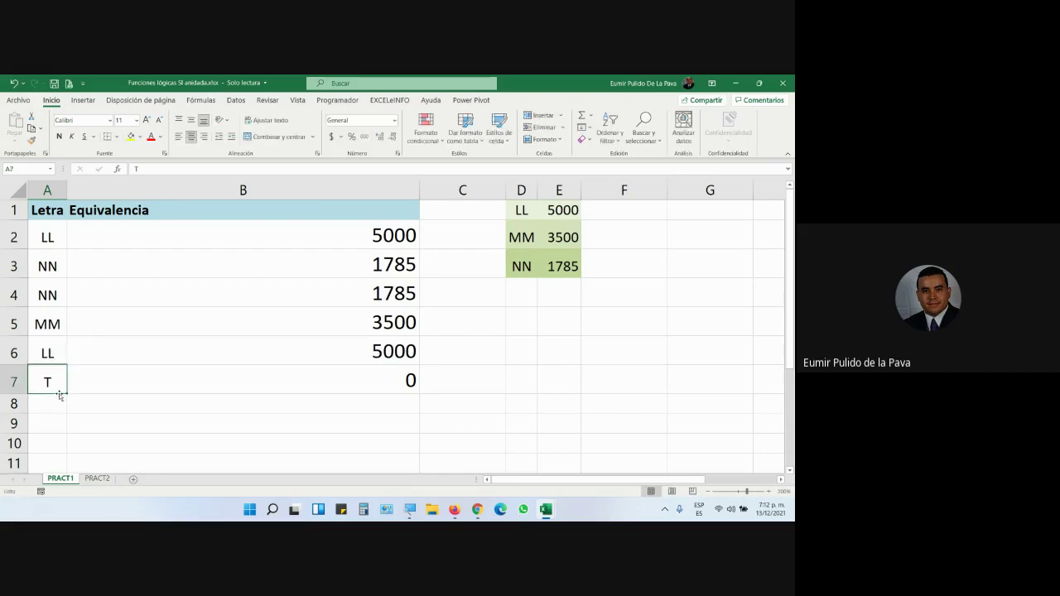
pyautogui.write('LL')
pyautogui.press('Return')
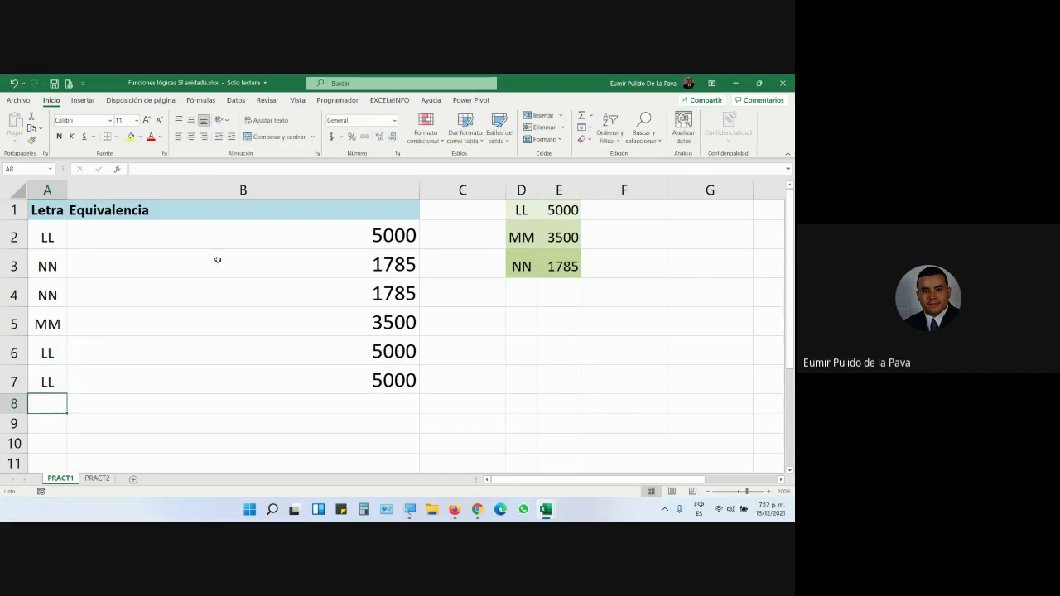
pyautogui.doubleClick(241, 240)
pyautogui.moveTo(138, 236); pyautogui.dragTo(172, 236)
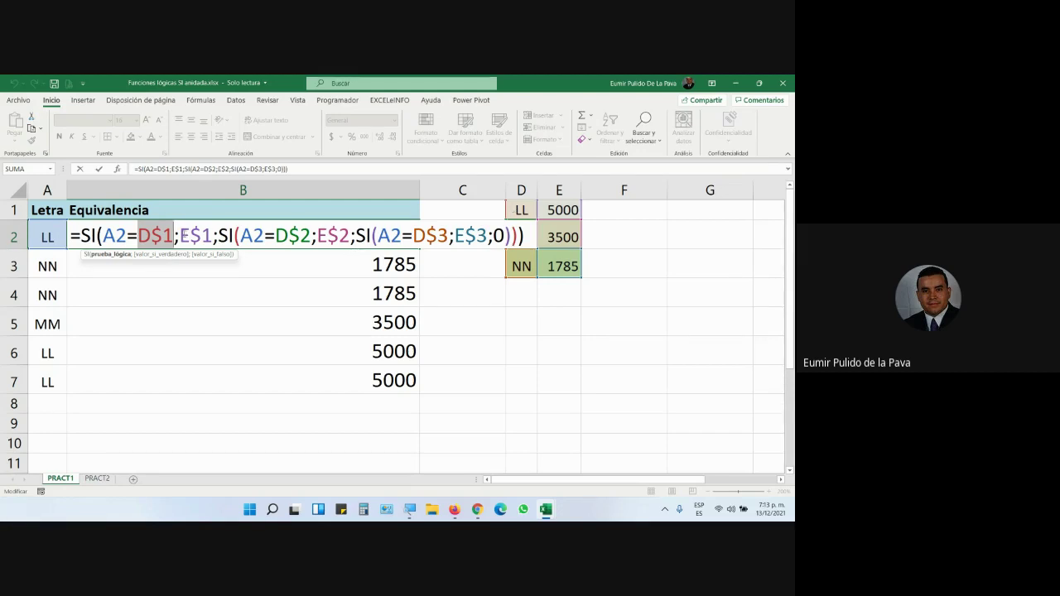
pyautogui.moveTo(180, 236); pyautogui.dragTo(214, 236)
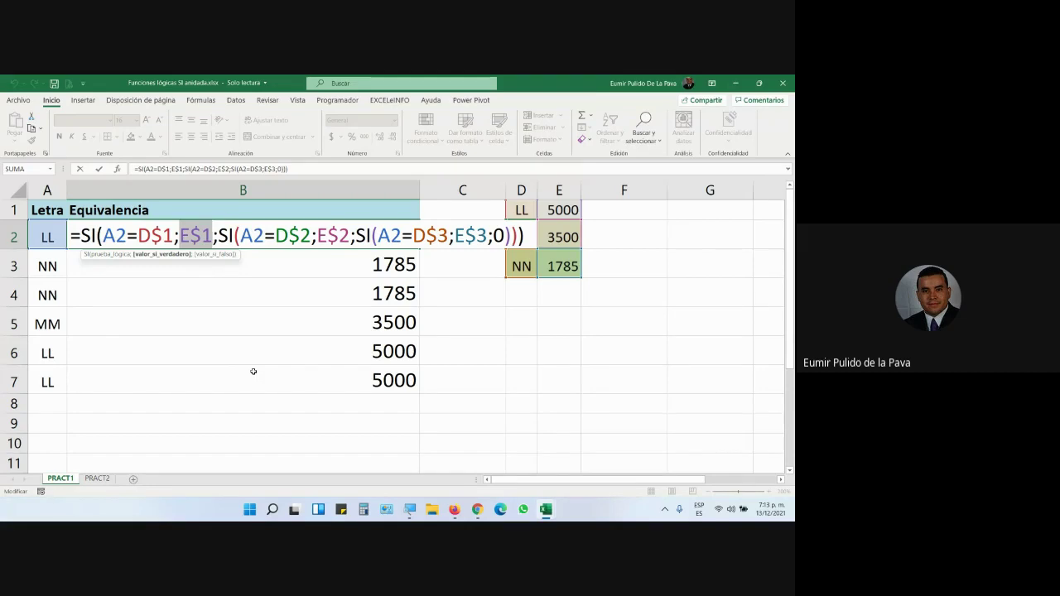
pyautogui.press('Return')
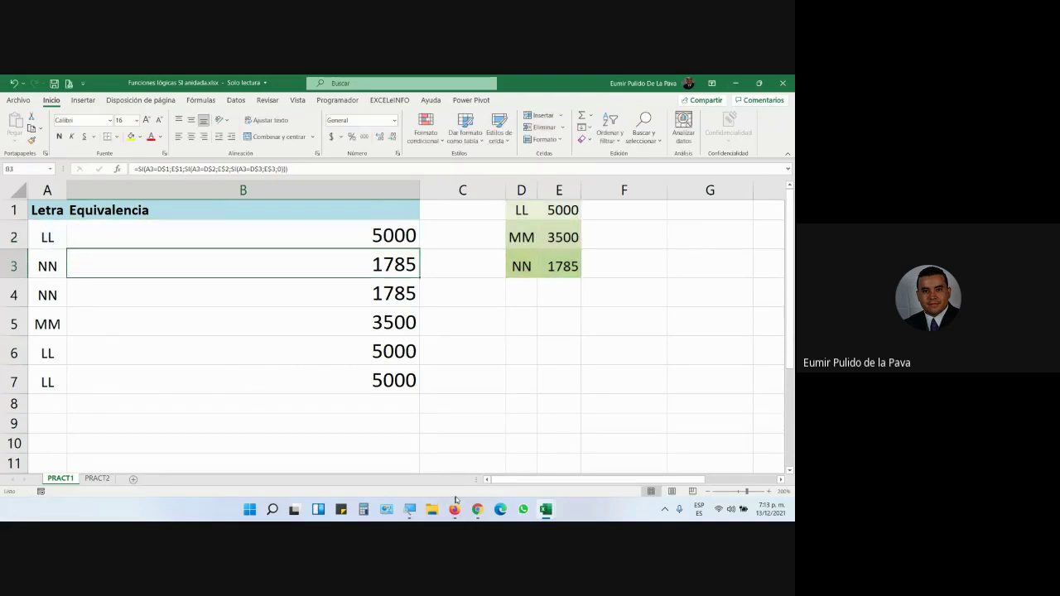
pyautogui.moveTo(477, 510)
pyautogui.click(436, 466)
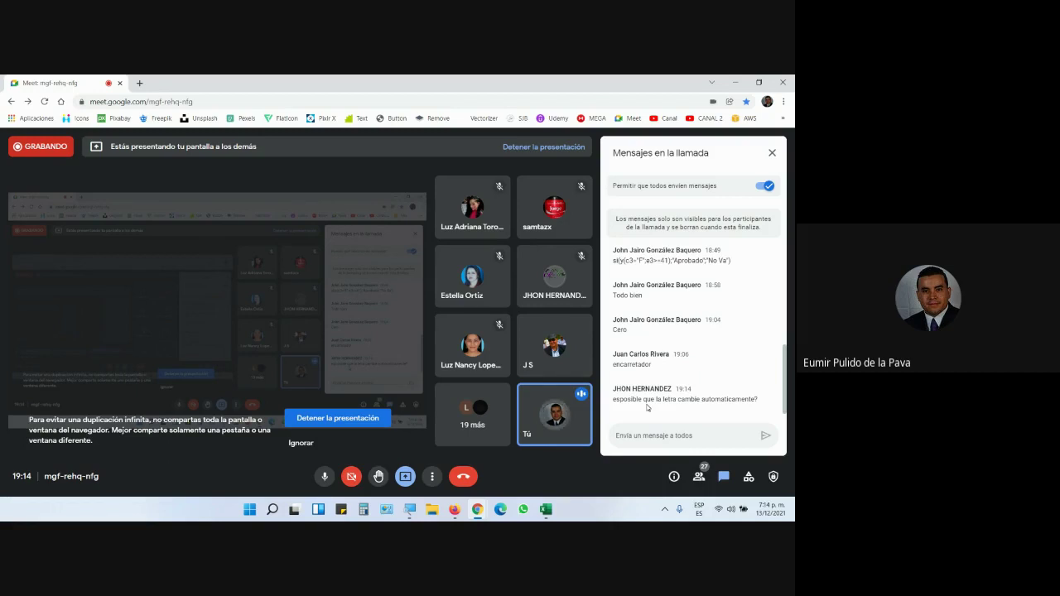
pyautogui.hotkey('alt', 'Tab')
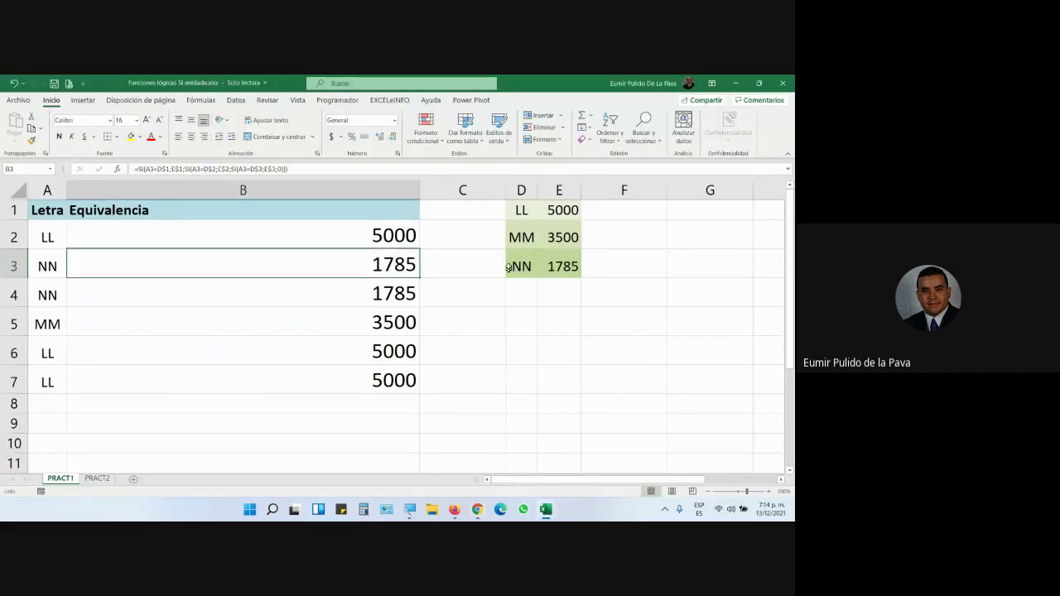
# Step: Widen column D so the labels LL, MM, NN fit
pyautogui.moveTo(521, 212); pyautogui.dragTo(522, 266)
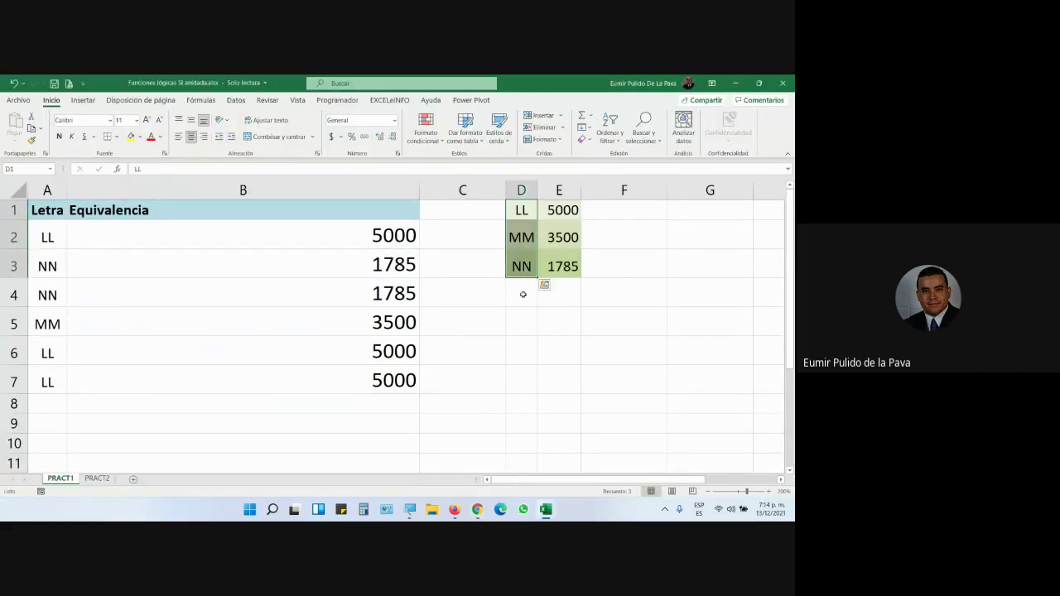
pyautogui.moveTo(539, 192); pyautogui.dragTo(552, 190)
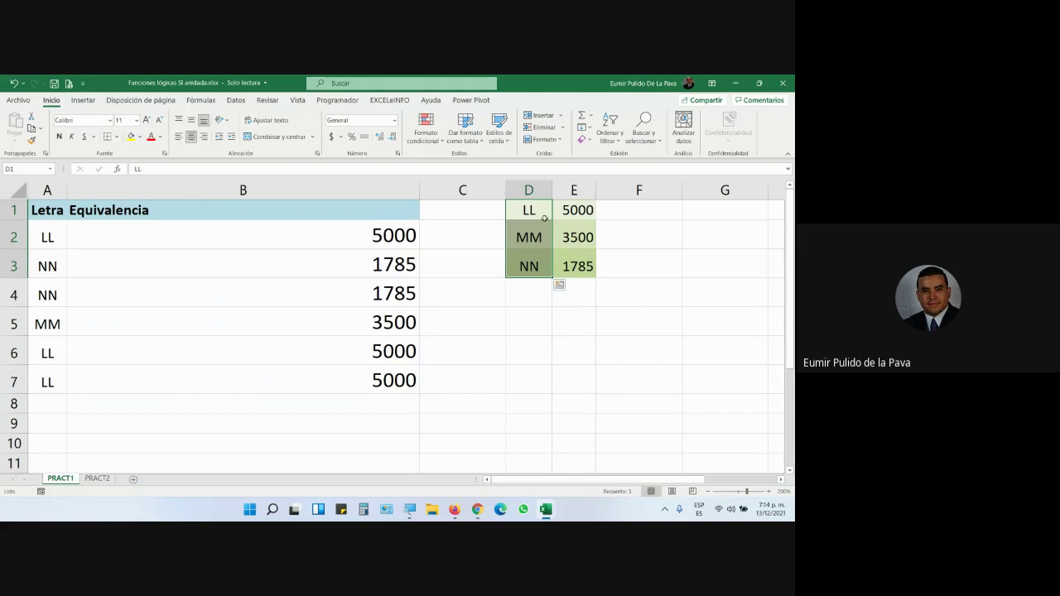
pyautogui.click(537, 210)
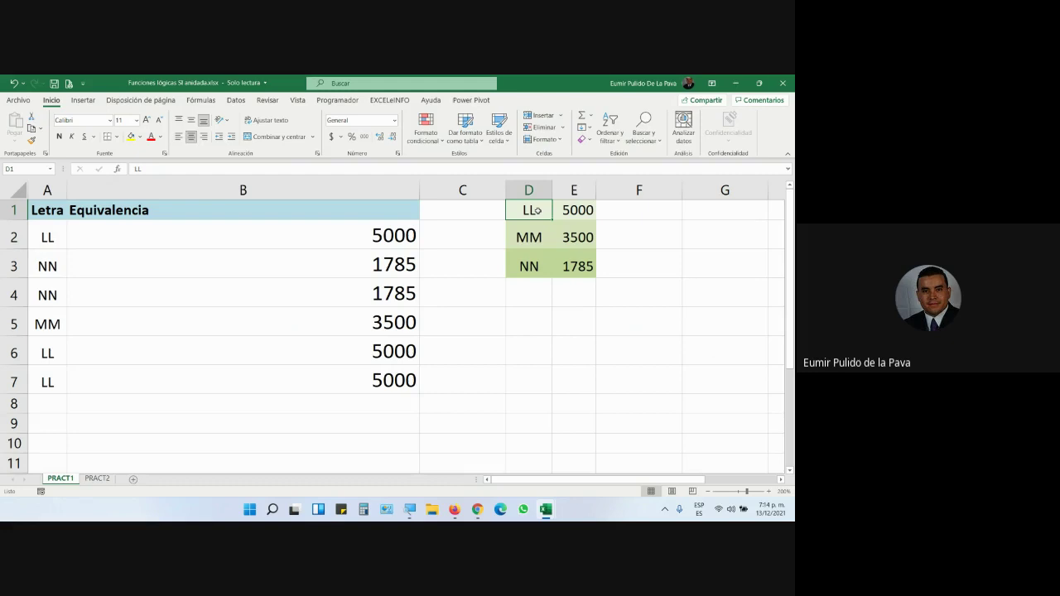
# Step: Check the Google Meet chat, highlight D1:D3 and A2:A7 in Excel, then return to the Meet call
pyautogui.hotkey('alt', 'Tab')
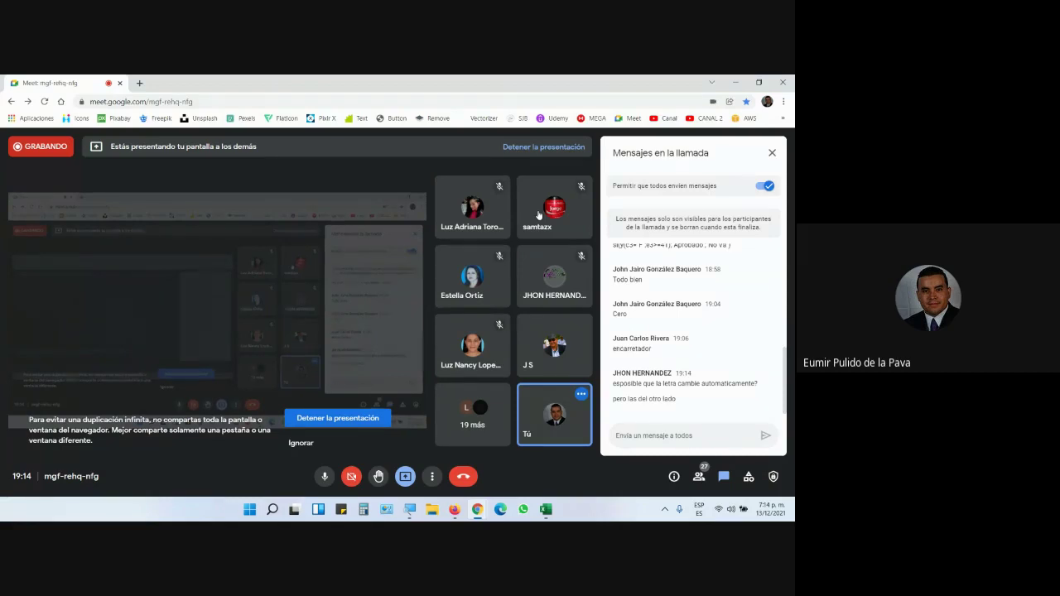
pyautogui.hotkey('alt', 'Tab')
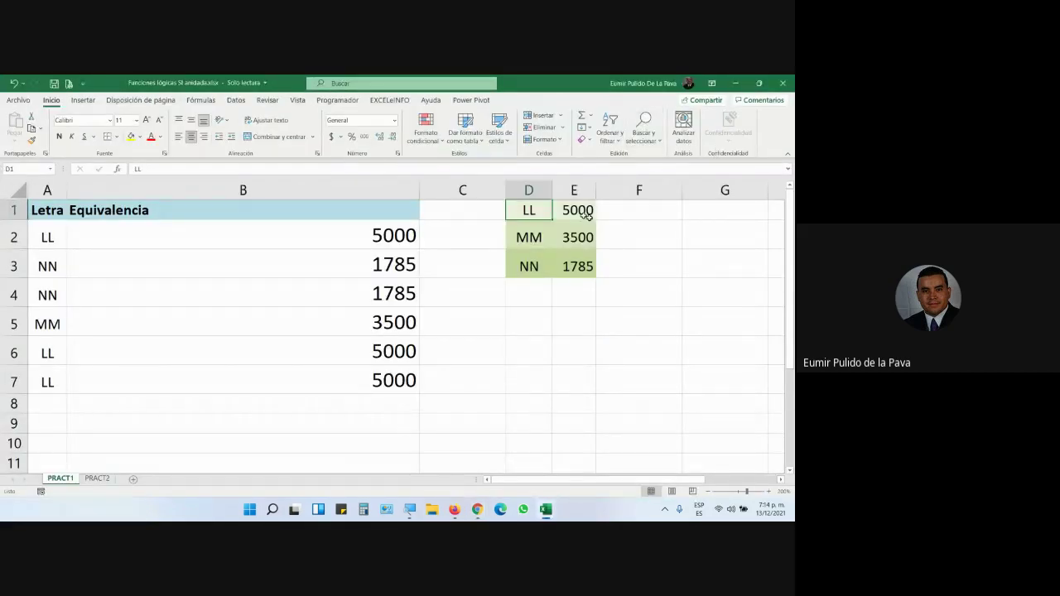
pyautogui.moveTo(525, 217); pyautogui.dragTo(518, 266)
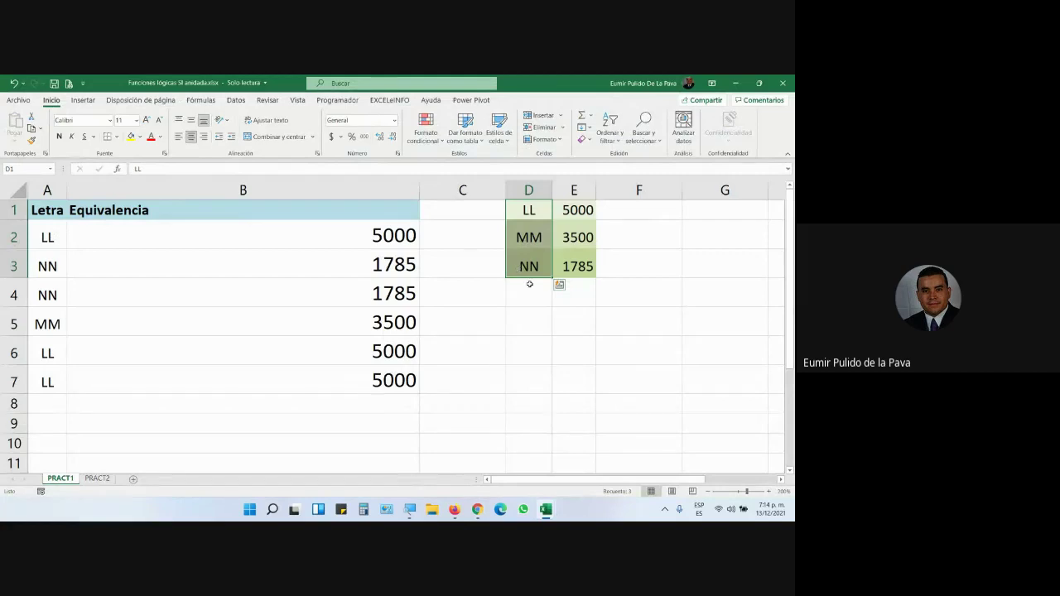
pyautogui.click(40, 237)
pyautogui.moveTo(40, 237); pyautogui.dragTo(46, 382)
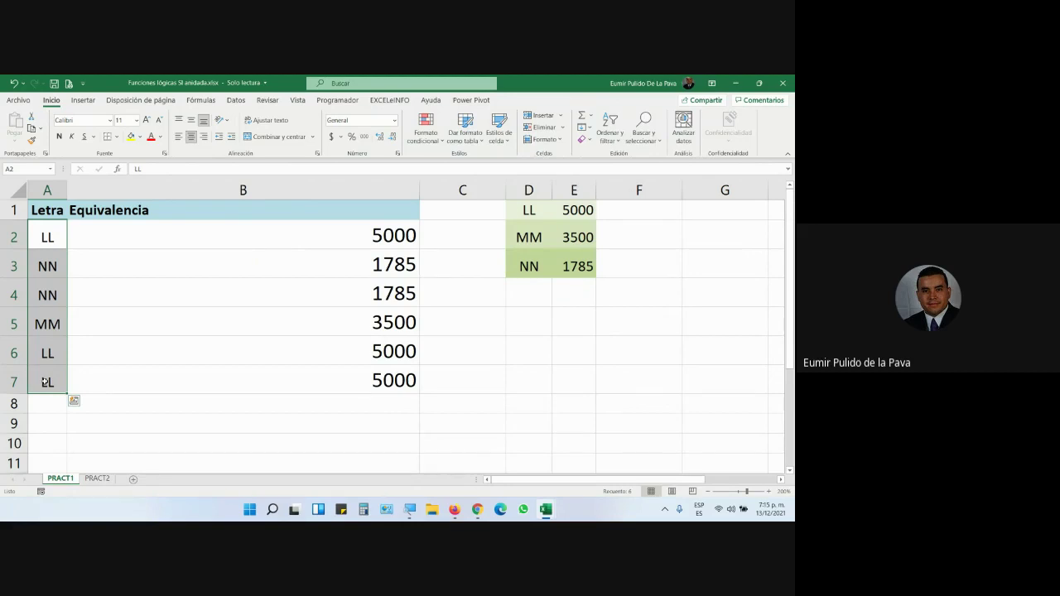
pyautogui.hotkey('alt', 'Tab')
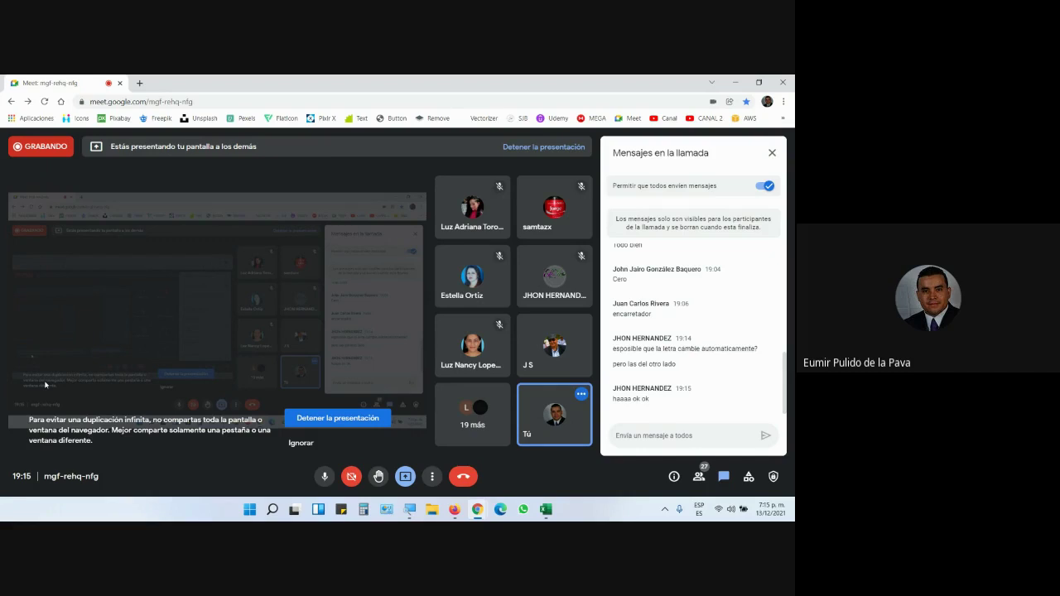
# Step: Bring the course guide PDF forward in Firefox at the SI.CONJUNTO section
pyautogui.click(457, 510)
pyautogui.click(504, 460)
pyautogui.scroll(2, 473, 385)
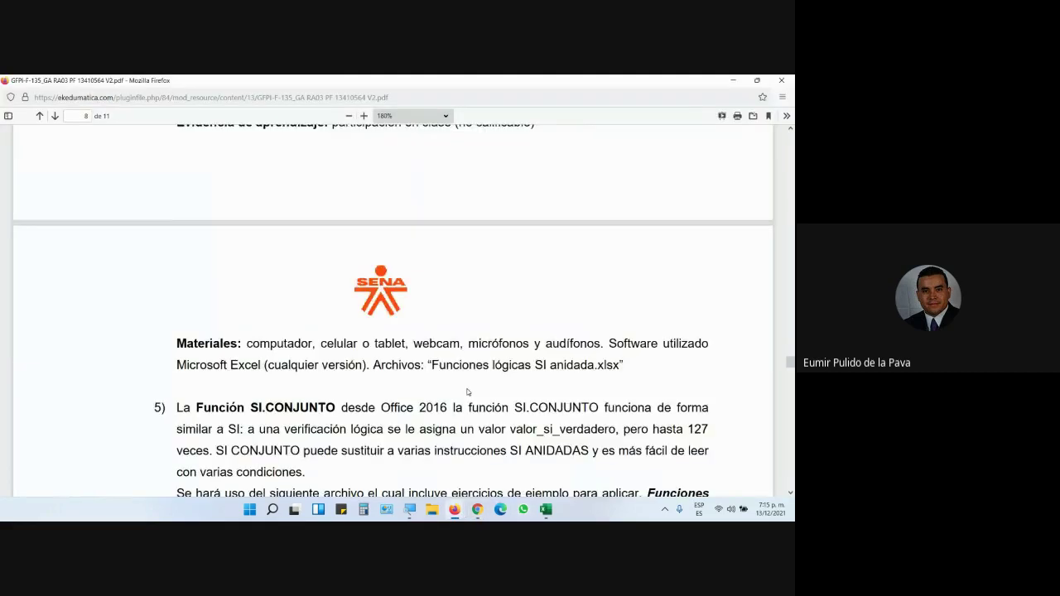
pyautogui.scroll(3, 473, 387)
pyautogui.scroll(-1, 474, 381)
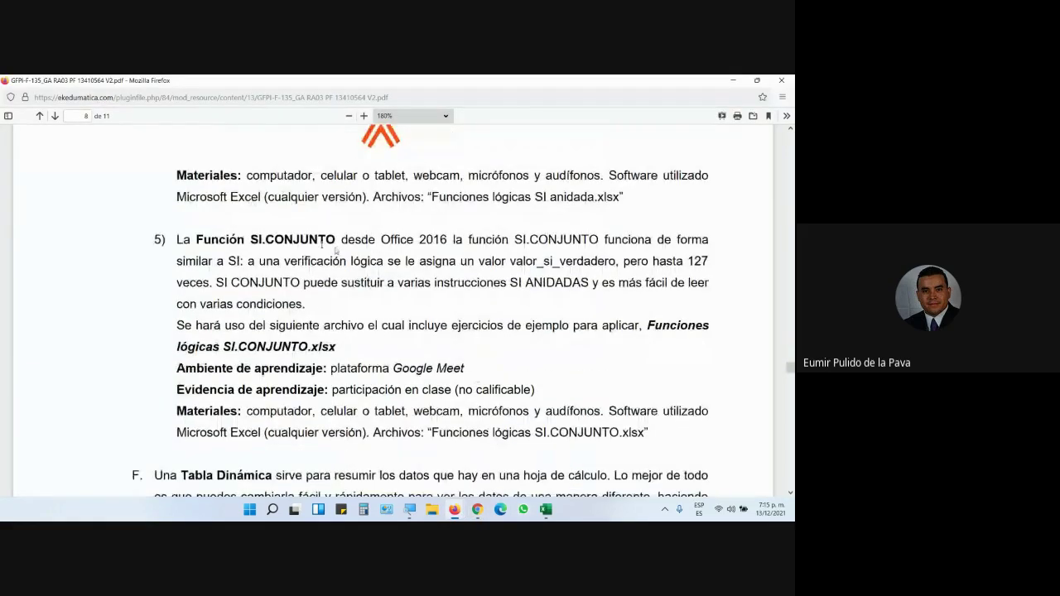
# Step: Highlight the Función SI.CONJUNTO heading, the SI.CONJUNTO name and the words SI ANIDADAS
pyautogui.moveTo(196, 239); pyautogui.dragTo(338, 239)
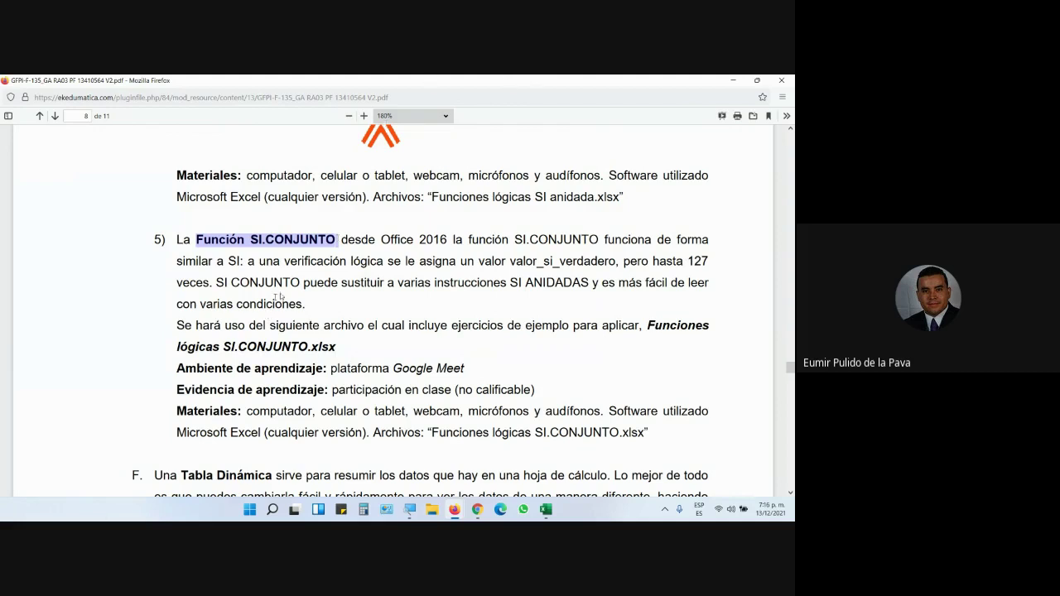
pyautogui.click(268, 239)
pyautogui.moveTo(251, 239); pyautogui.dragTo(327, 239)
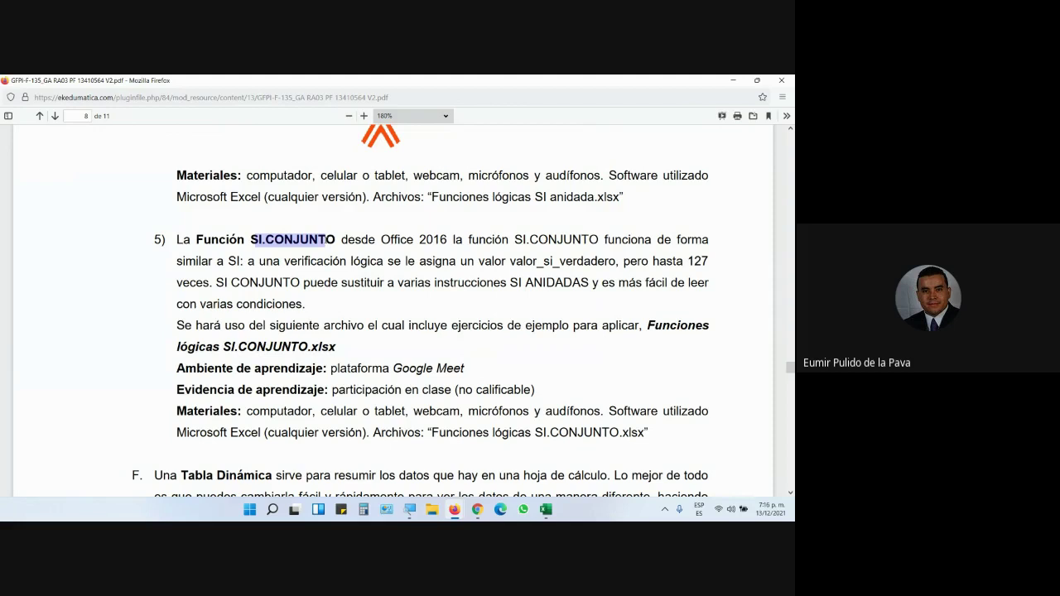
pyautogui.moveTo(246, 240); pyautogui.dragTo(334, 240)
pyautogui.moveTo(510, 283); pyautogui.dragTo(590, 282)
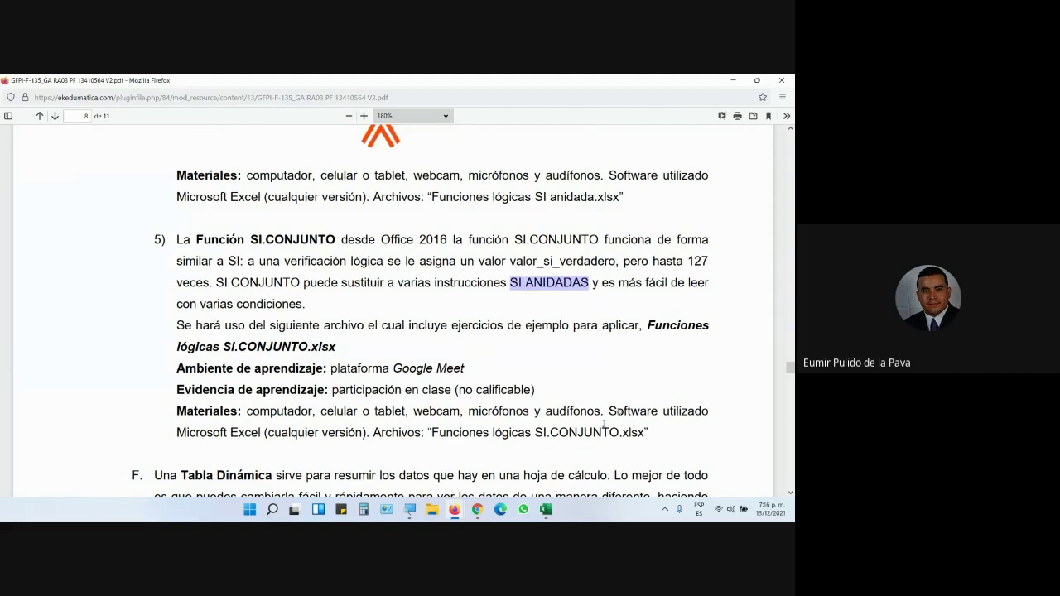
# Step: In the SI anidada workbook, autofit column B to the Equivalencia header, then undo it
pyautogui.moveTo(550, 519)
pyautogui.click(712, 456)
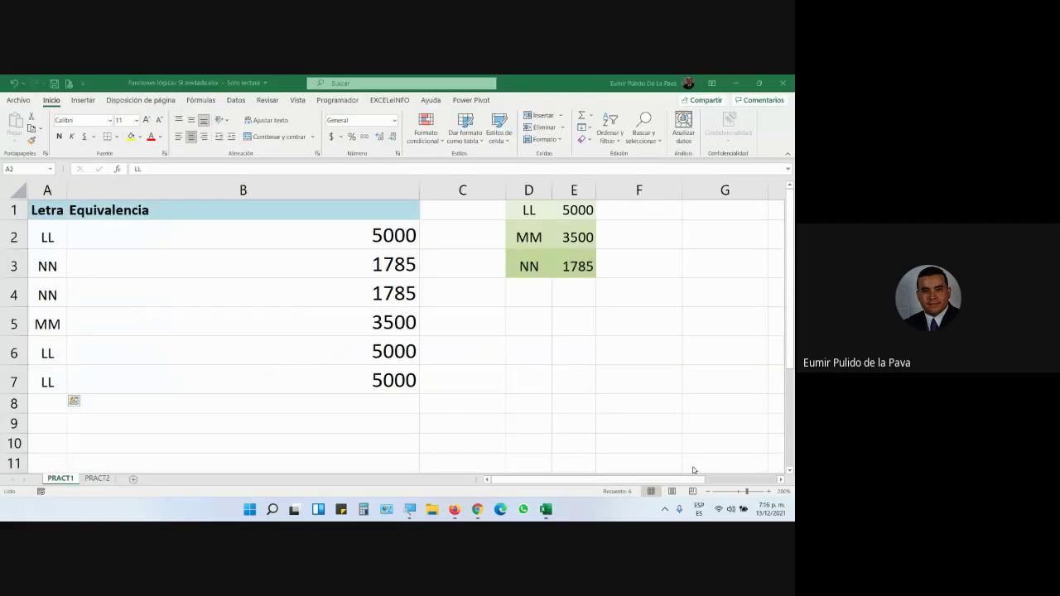
pyautogui.doubleClick(420, 190)
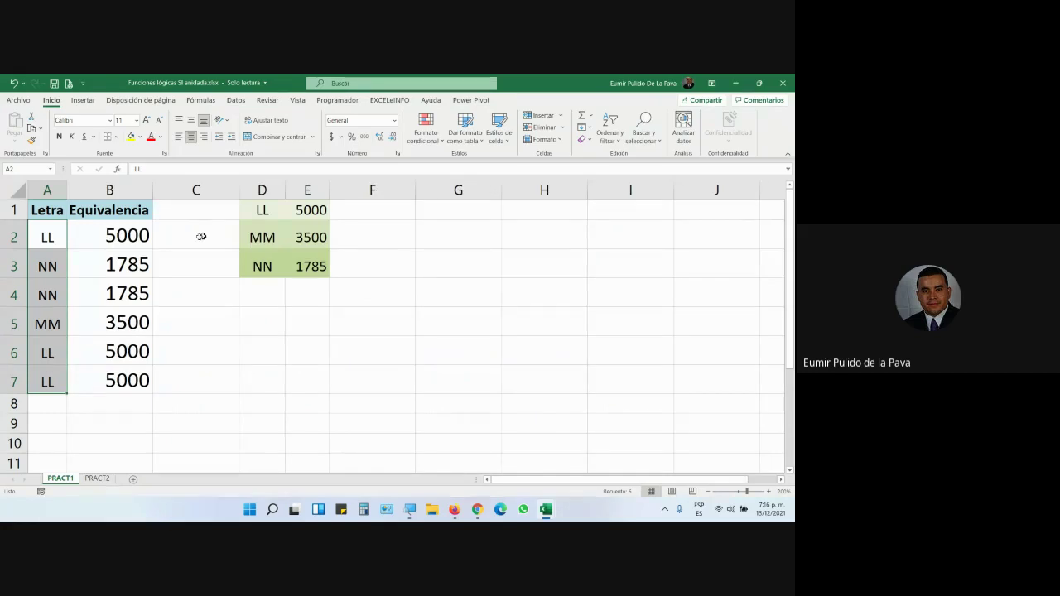
pyautogui.hotkey('ctrl', 'z')
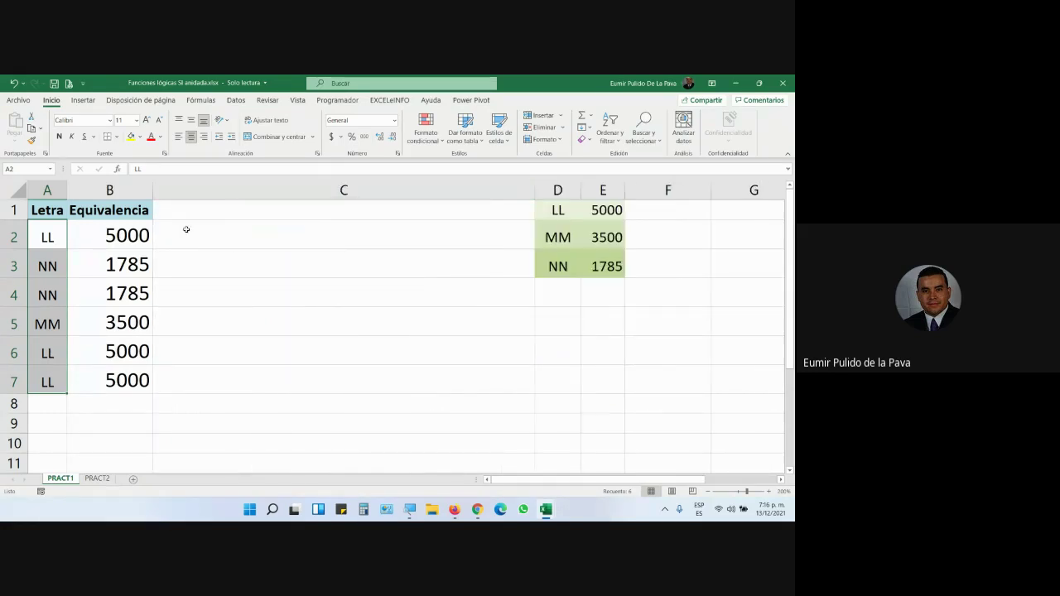
# Step: Recheck B2's nested SI formula unchanged and return to the course file list in Firefox
pyautogui.doubleClick(120, 234)
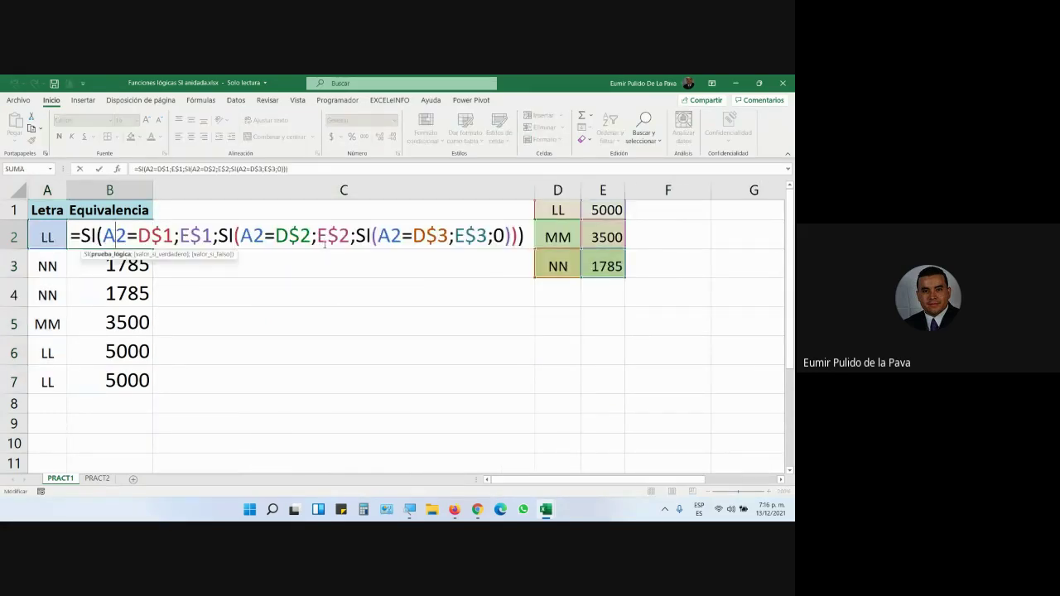
pyautogui.press('Return')
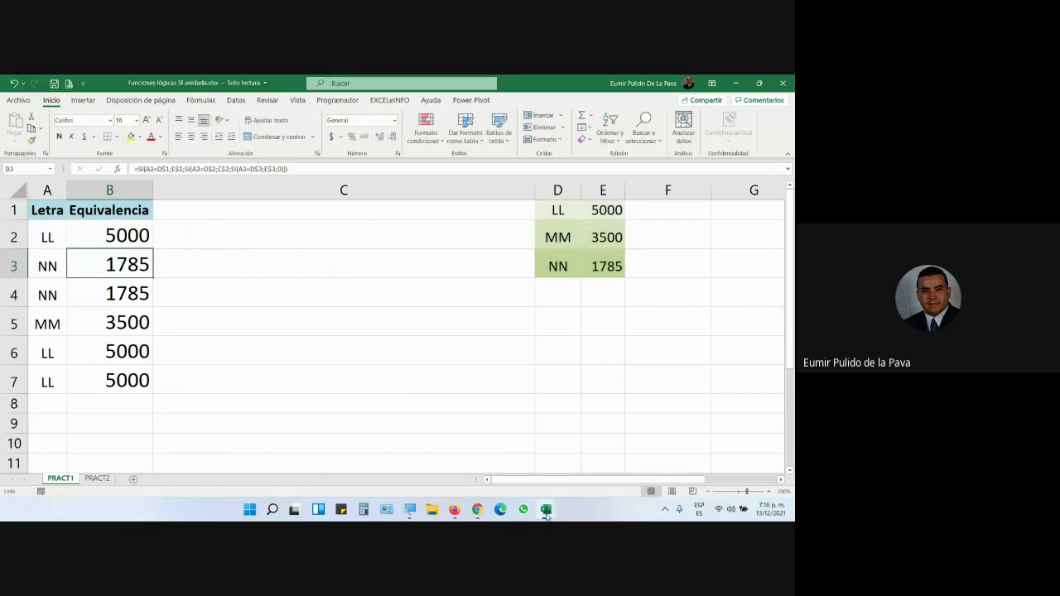
pyautogui.moveTo(545, 510)
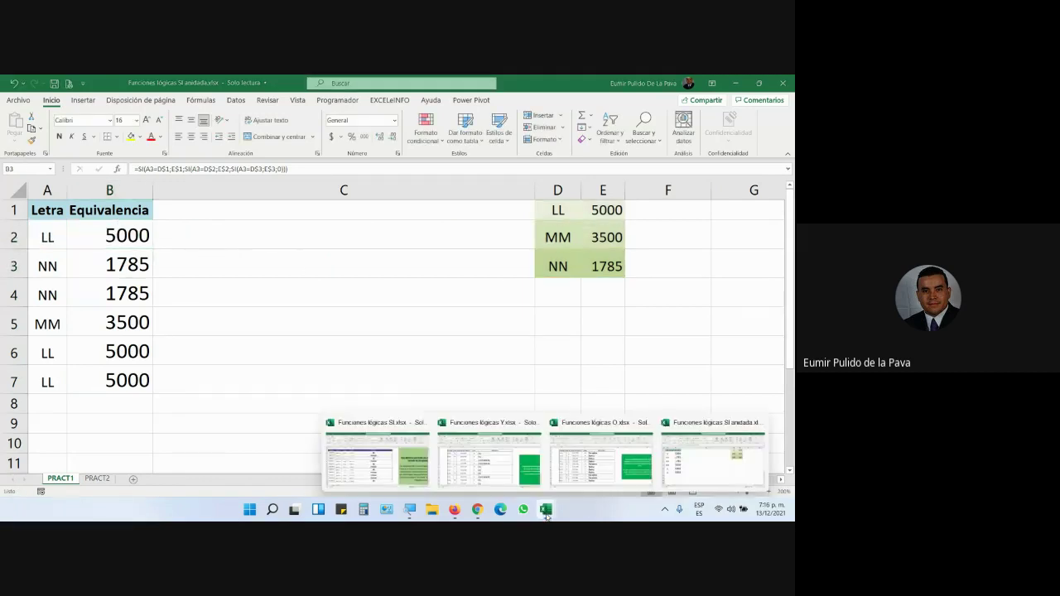
pyautogui.click(455, 509)
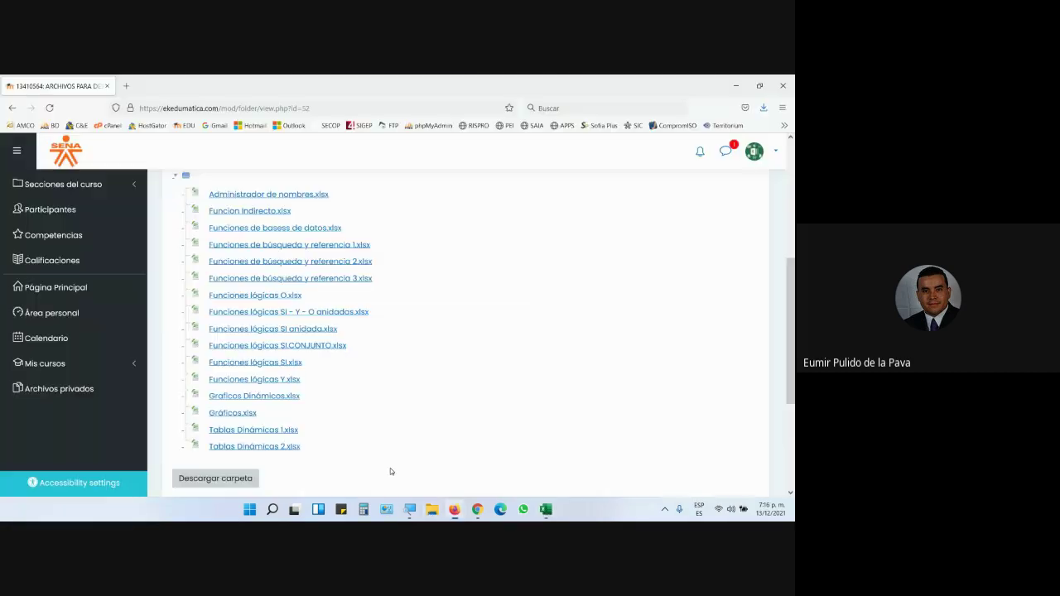
# Step: Open Funciones lógicas SI.CONJUNTO.xlsx from the course page with Excel
pyautogui.click(325, 347)
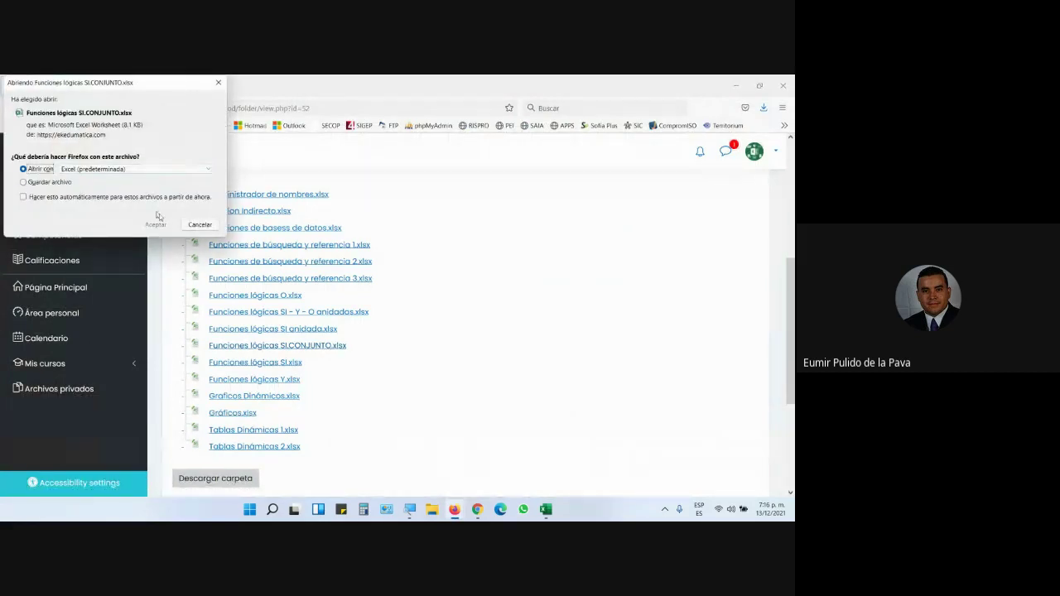
pyautogui.click(151, 220)
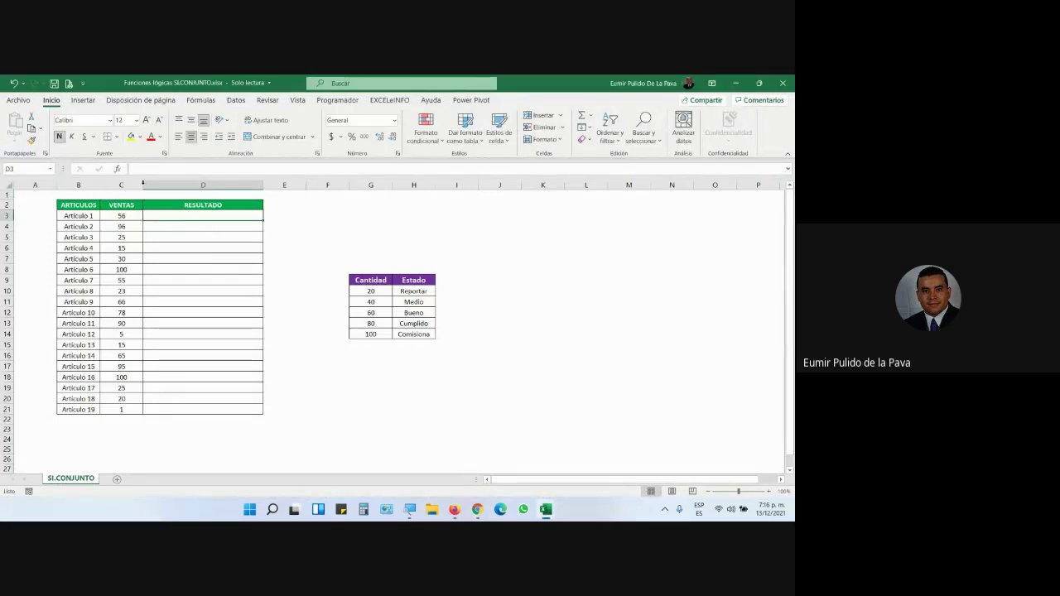
# Step: Autofit the VENTAS column and select the Cantidad thresholds, VENTAS figures and Estado labels
pyautogui.doubleClick(142, 184)
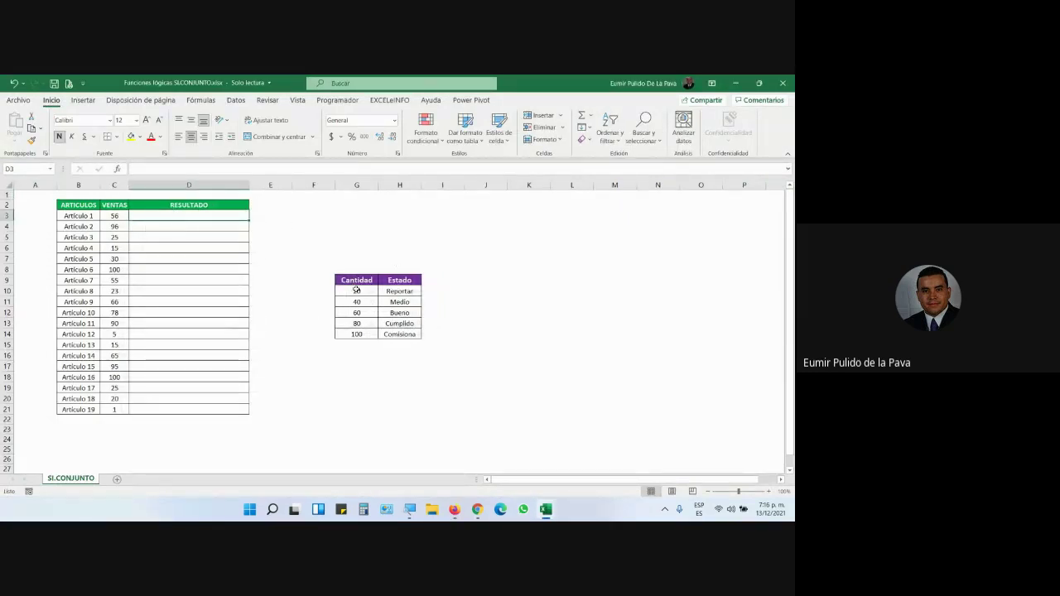
pyautogui.moveTo(356, 291); pyautogui.dragTo(358, 334)
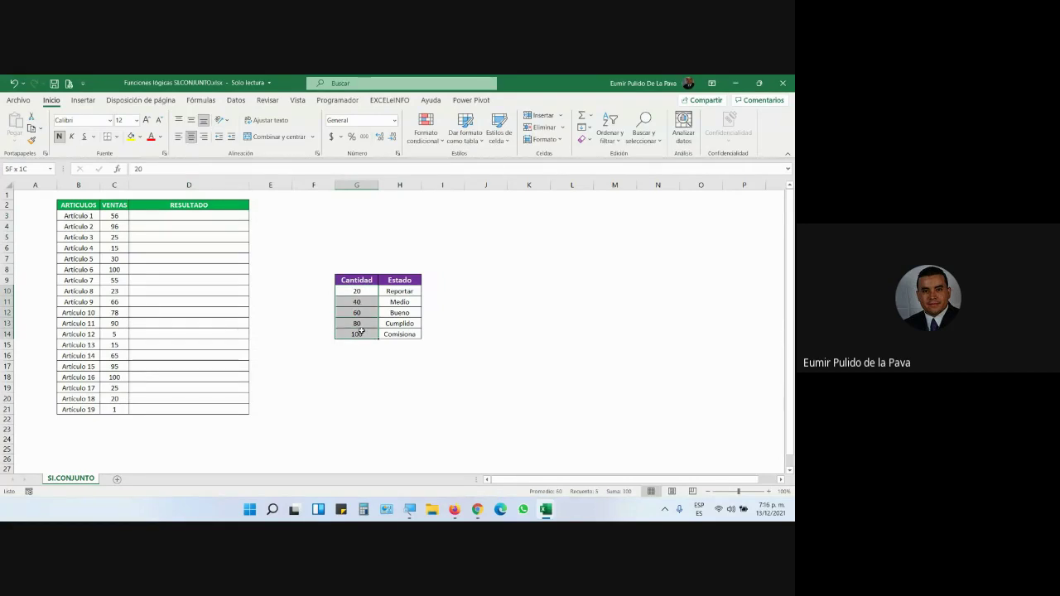
pyautogui.moveTo(116, 216); pyautogui.dragTo(116, 410)
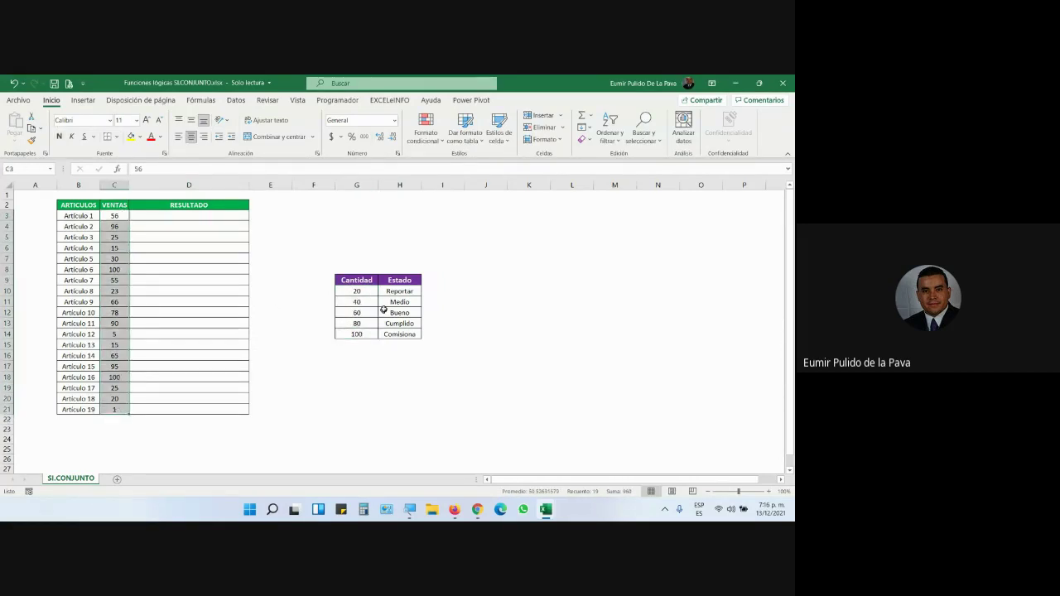
pyautogui.moveTo(399, 292); pyautogui.dragTo(406, 334)
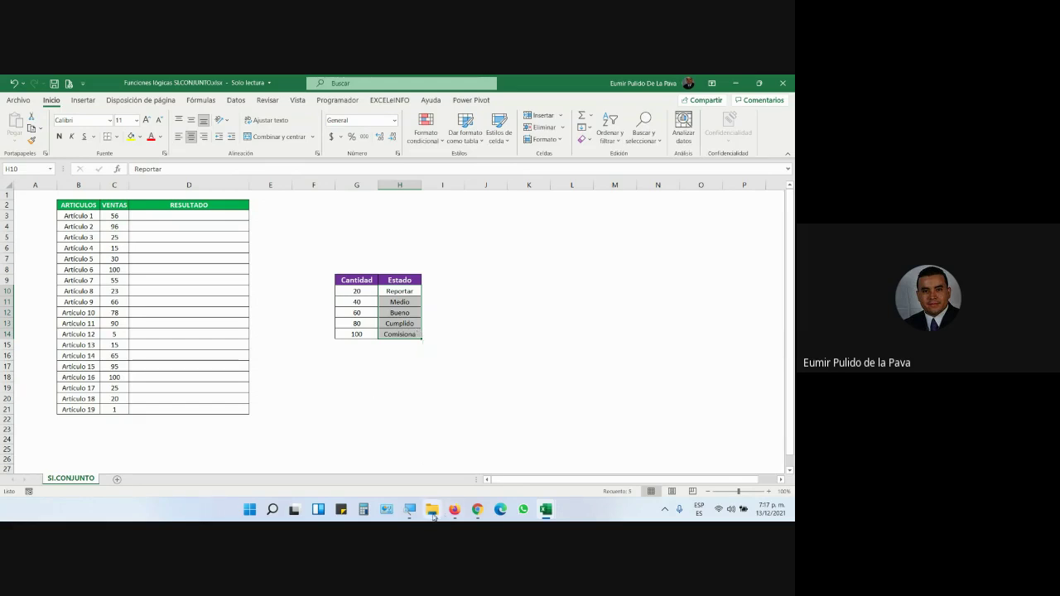
# Step: Magnify the screen to 200%
pyautogui.press('super+plus')
pyautogui.click(352, 475)
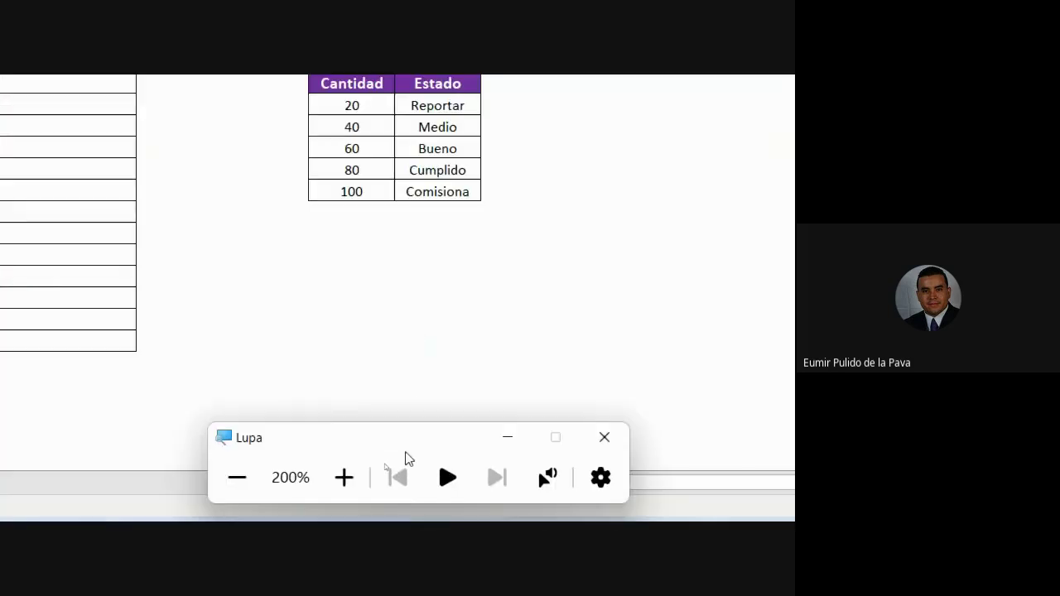
pyautogui.click(504, 440)
# Step: Select each threshold row (20 Reportar, 40 Medio, 60 Bueno, 80 Cumplido, 100 Comisiona), then D3
pyautogui.click(419, 250)
pyautogui.moveTo(334, 227); pyautogui.dragTo(411, 227)
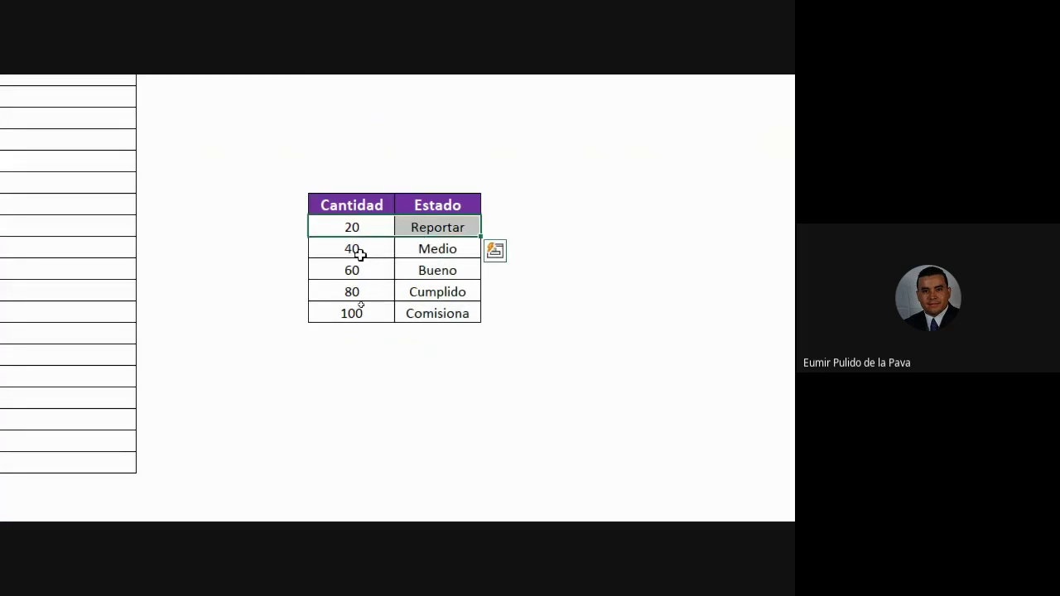
pyautogui.moveTo(360, 252); pyautogui.dragTo(434, 249)
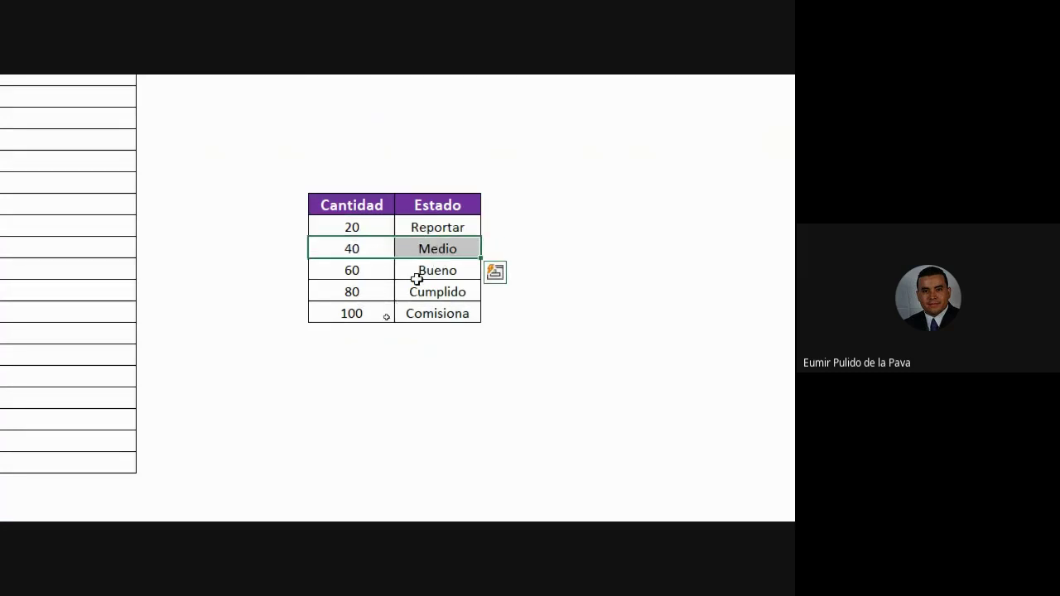
pyautogui.moveTo(347, 270); pyautogui.dragTo(444, 270)
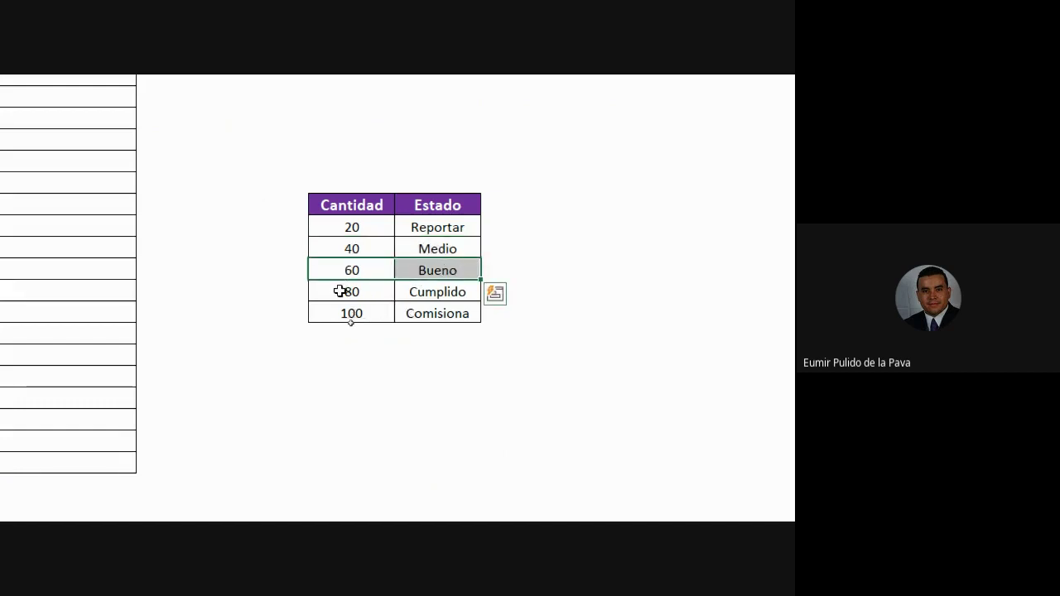
pyautogui.moveTo(339, 291); pyautogui.dragTo(426, 295)
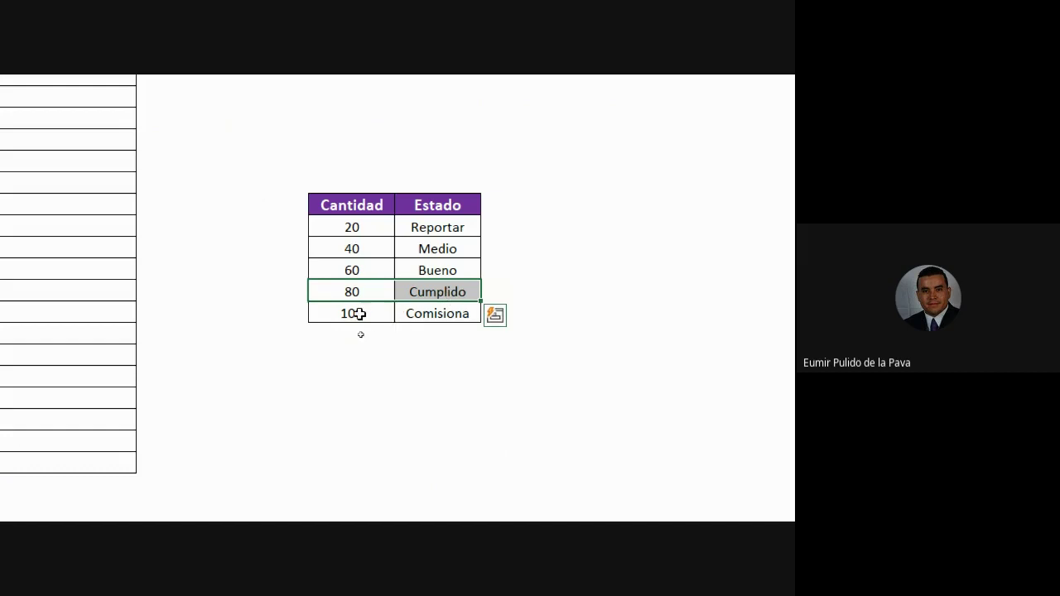
pyautogui.moveTo(358, 313); pyautogui.dragTo(424, 319)
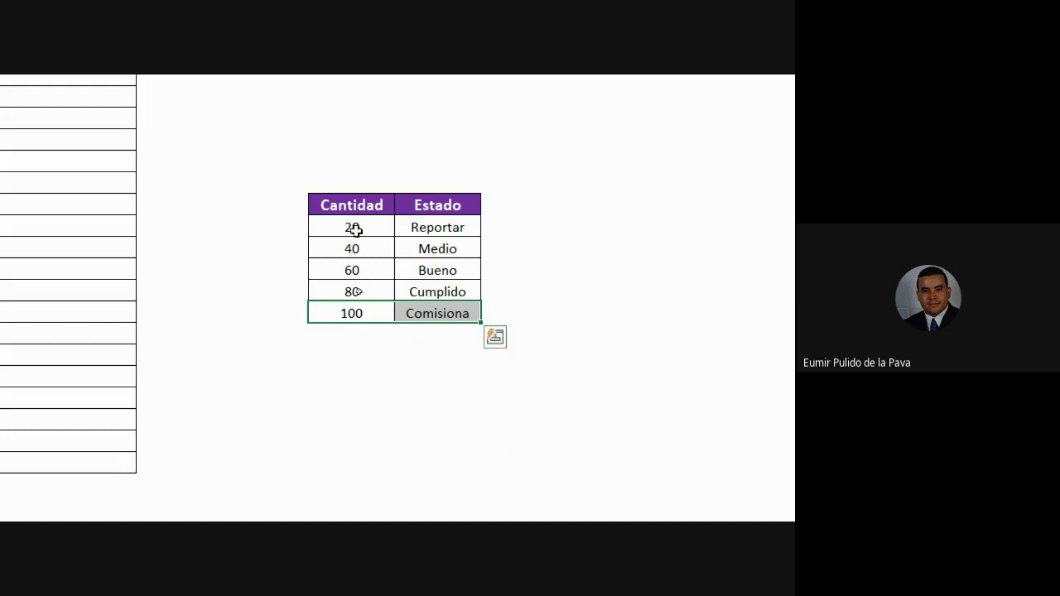
pyautogui.moveTo(352, 205); pyautogui.dragTo(448, 313)
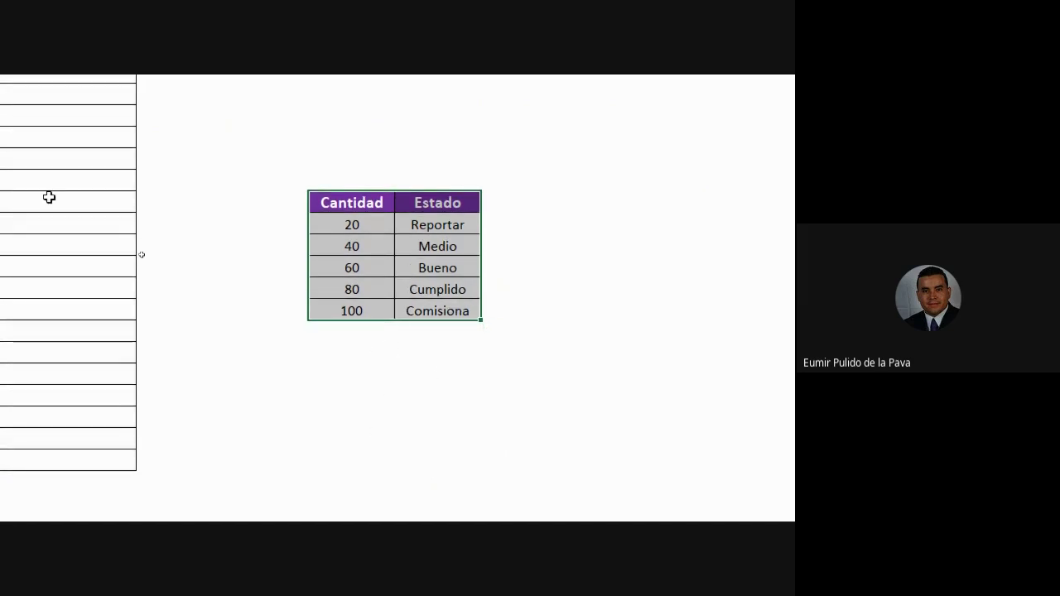
pyautogui.click(331, 144)
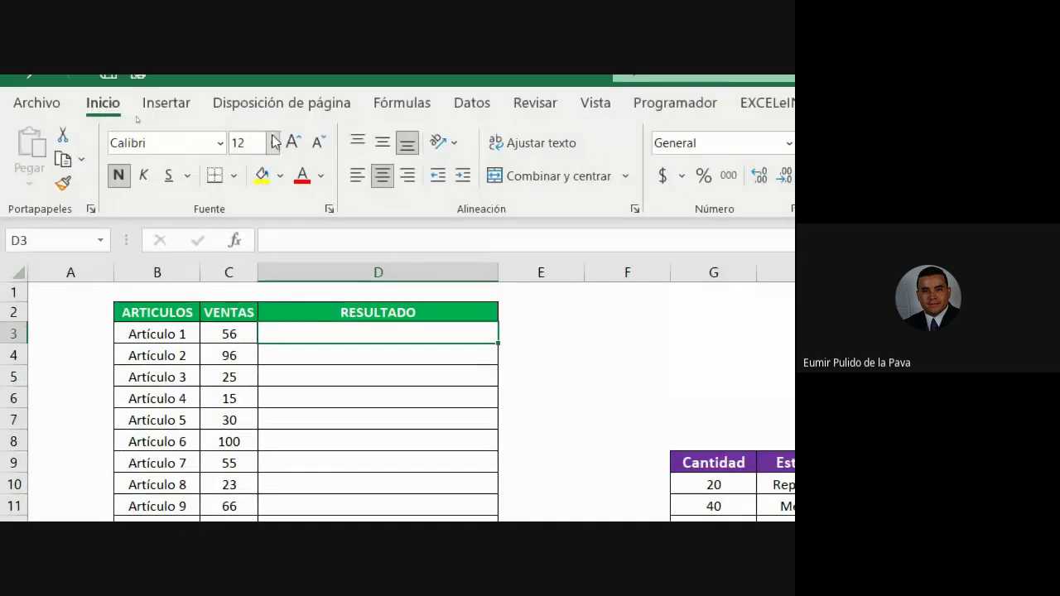
# Step: Set D3's font to 18, widen column D and start a SI.CONJUNTO formula
pyautogui.click(294, 143)
pyautogui.click(294, 142)
pyautogui.click(294, 143)
pyautogui.moveTo(498, 273); pyautogui.dragTo(705, 273)
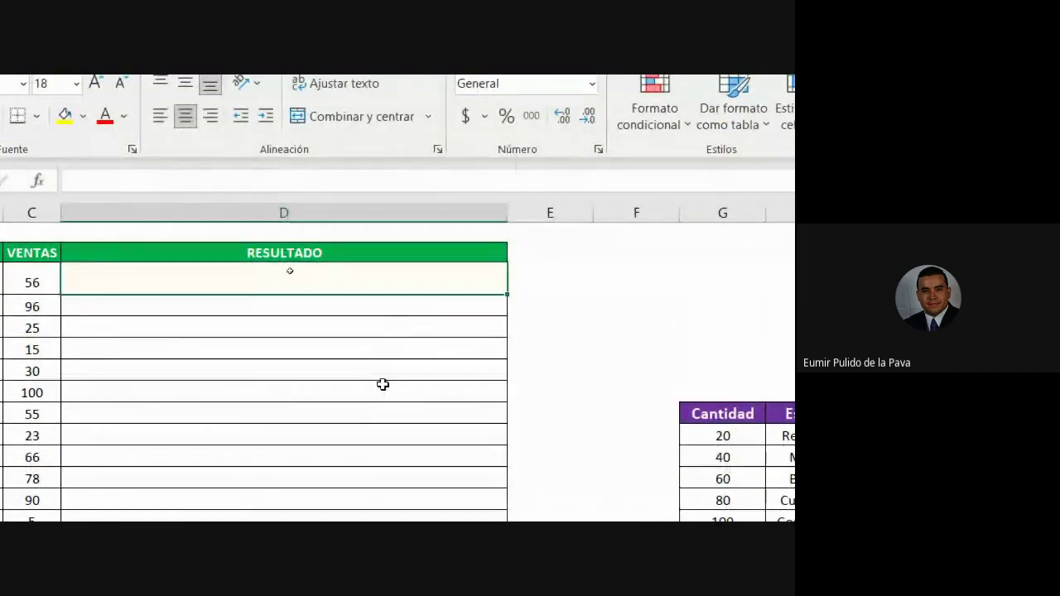
pyautogui.write('=SI')
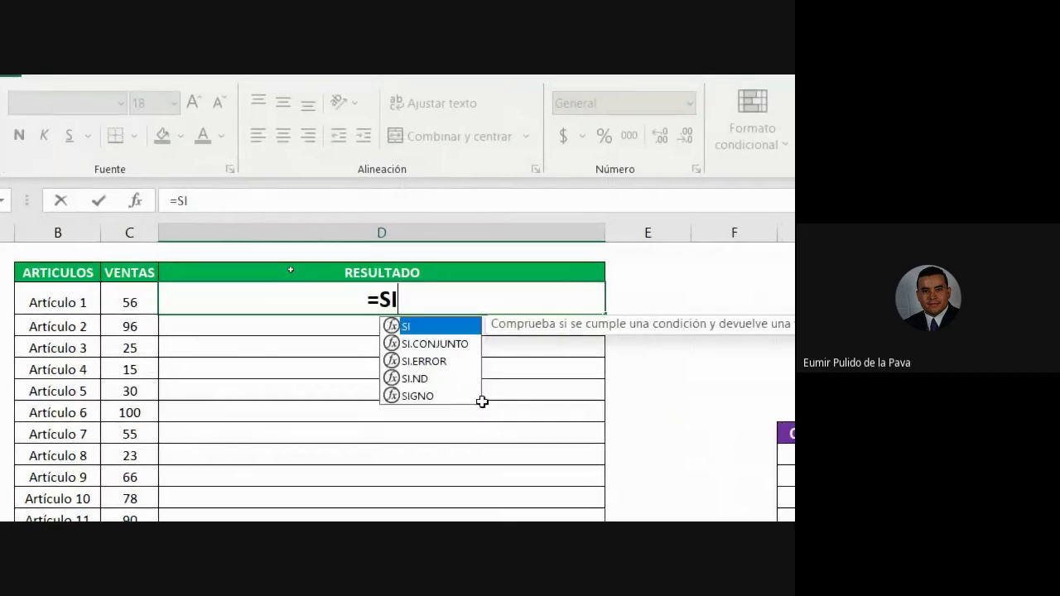
pyautogui.press('Down')
pyautogui.press('Tab')
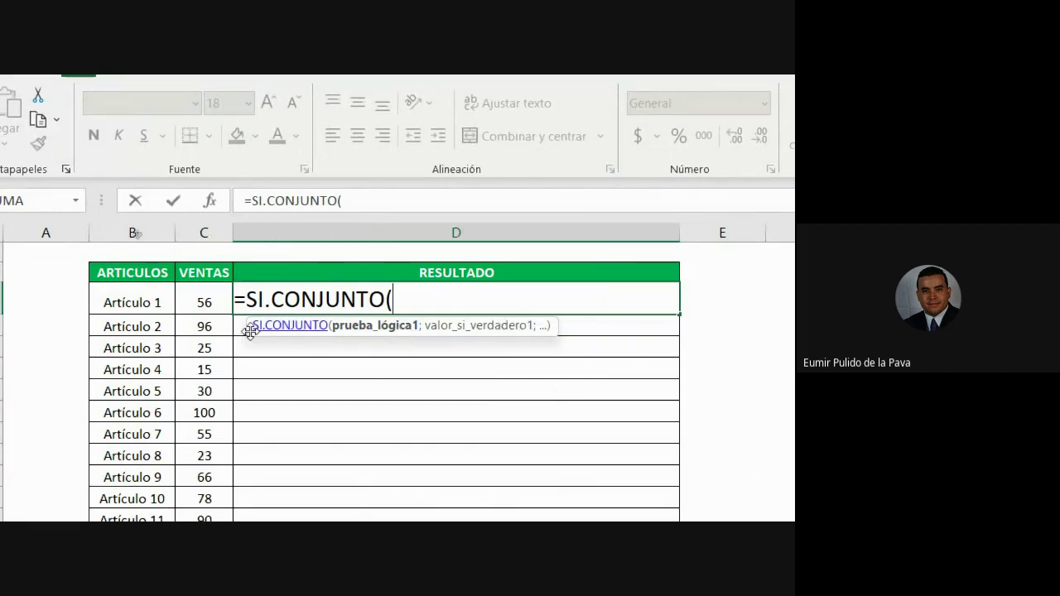
# Step: Add the first two tests: C3<=39 returns H$10 and C3<=59 returns H$11
pyautogui.click(203, 300)
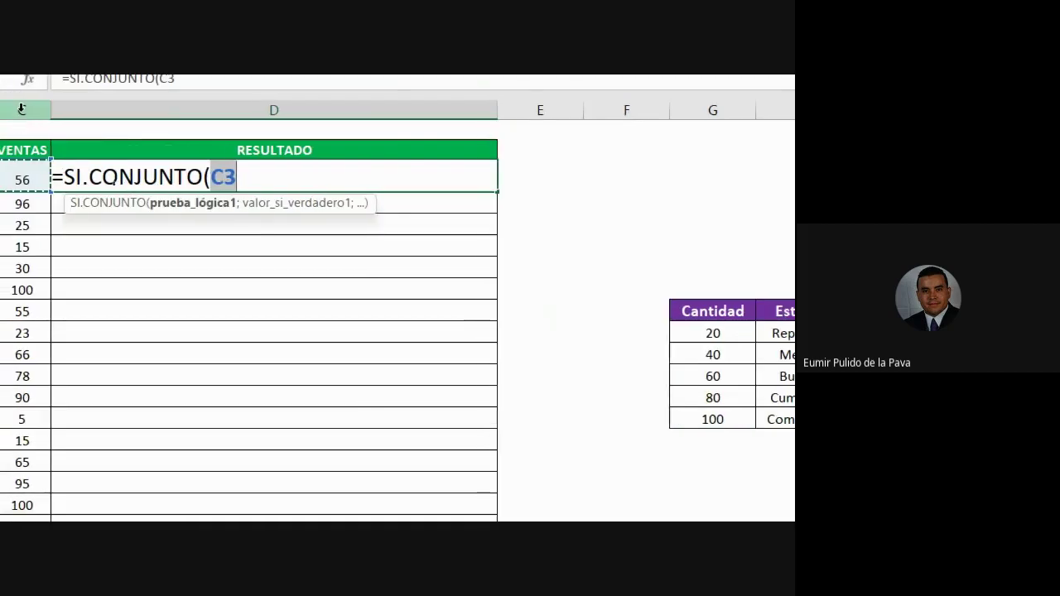
pyautogui.write('<=3')
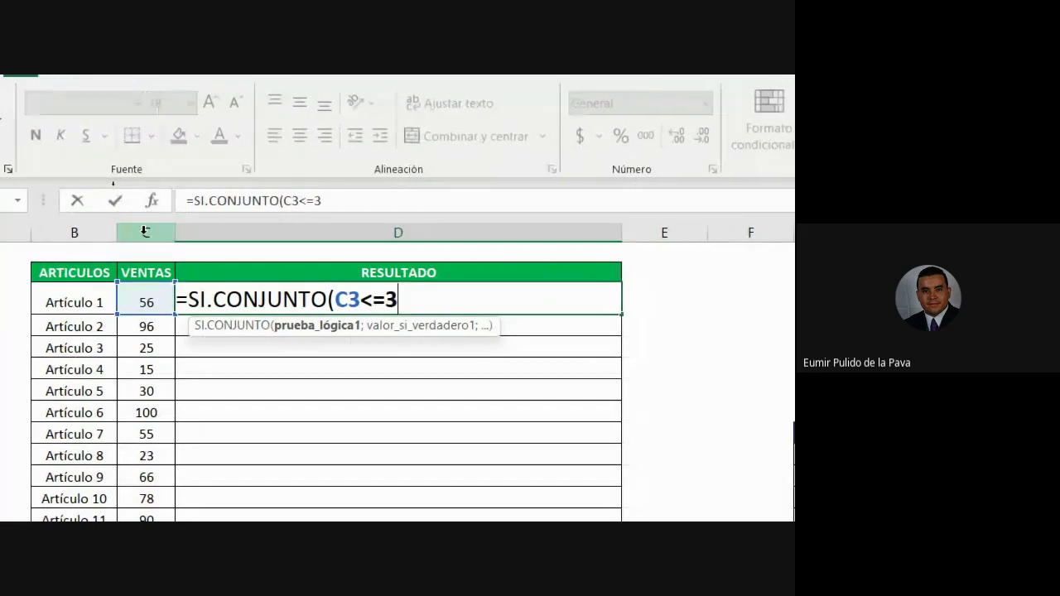
pyautogui.write('9')
pyautogui.write(';')
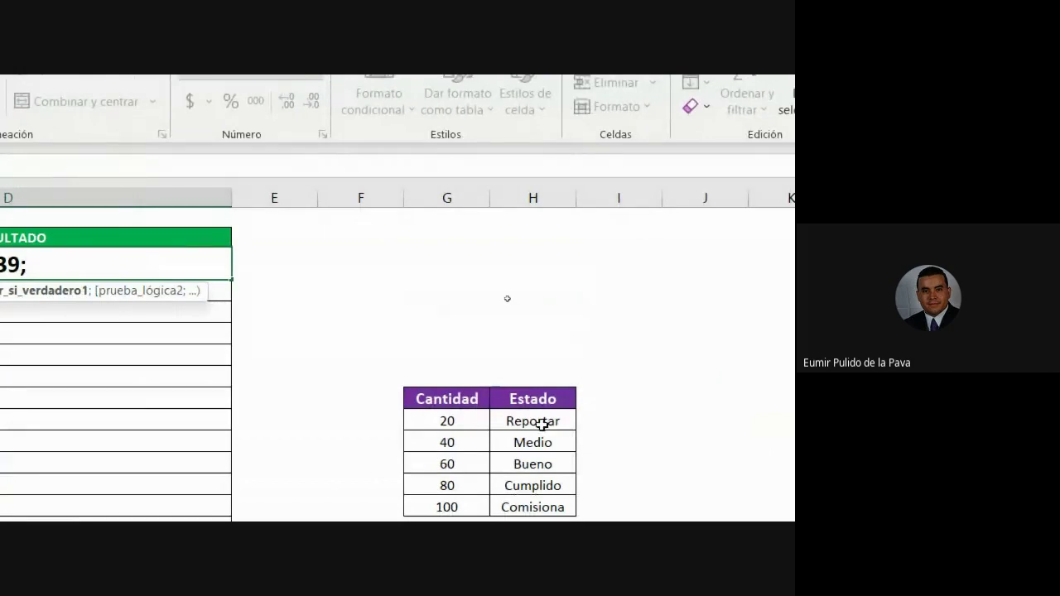
pyautogui.click(542, 423)
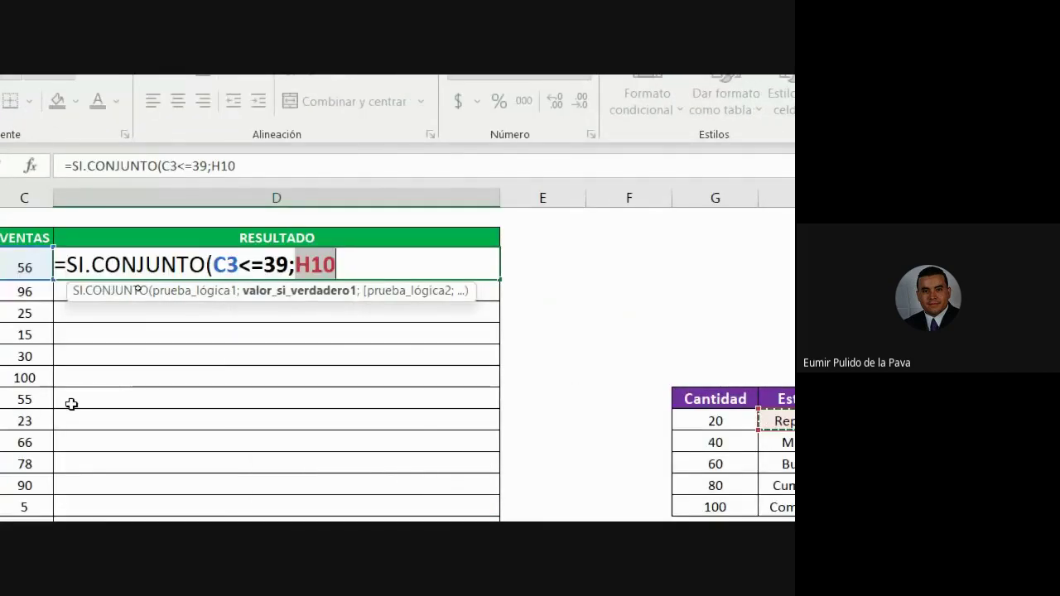
pyautogui.press('F4')
pyautogui.press('F4')
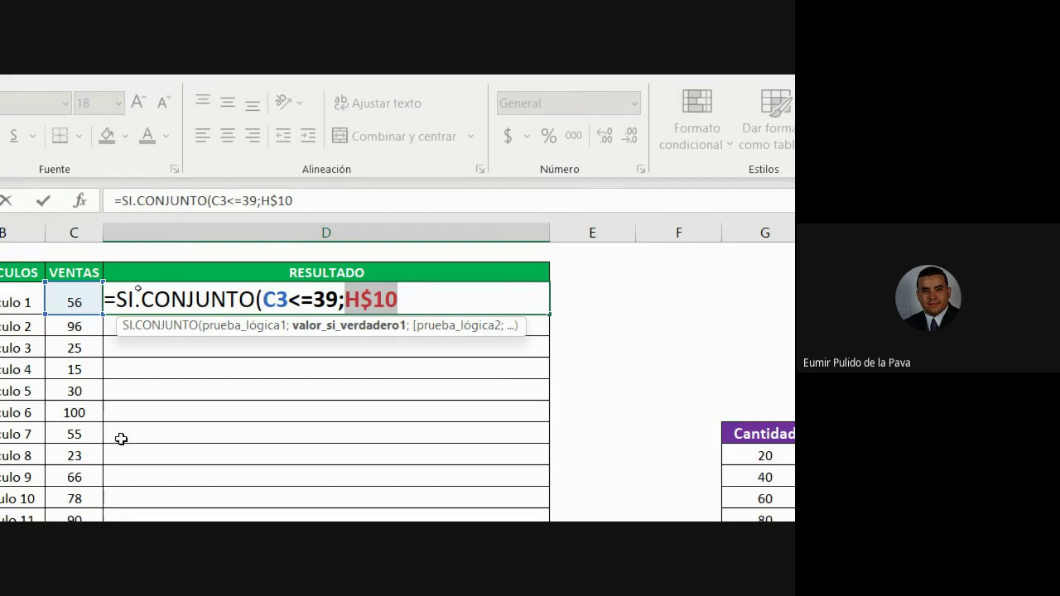
pyautogui.write(';')
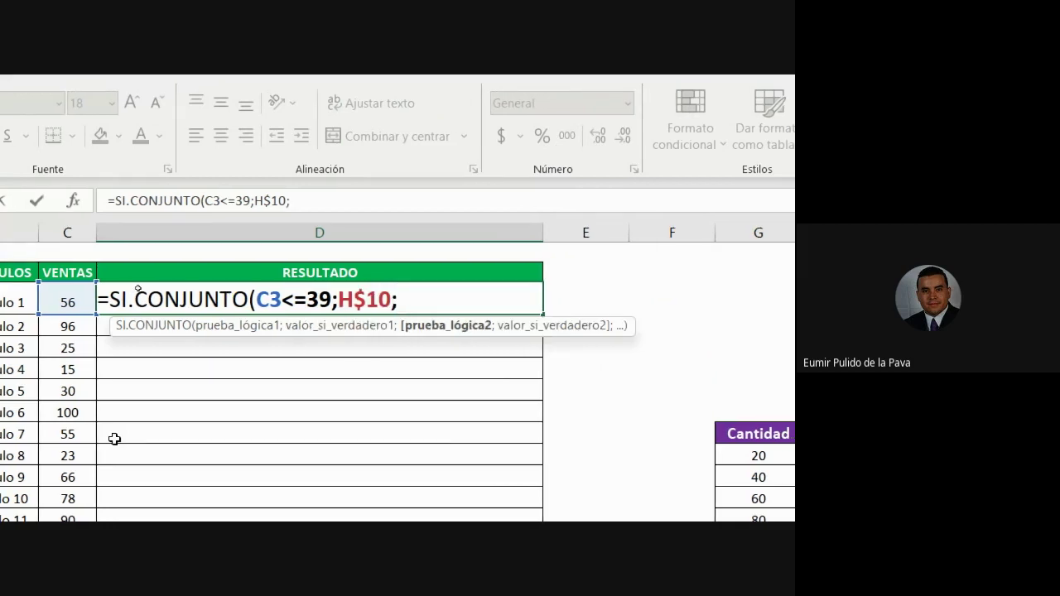
pyautogui.click(65, 302)
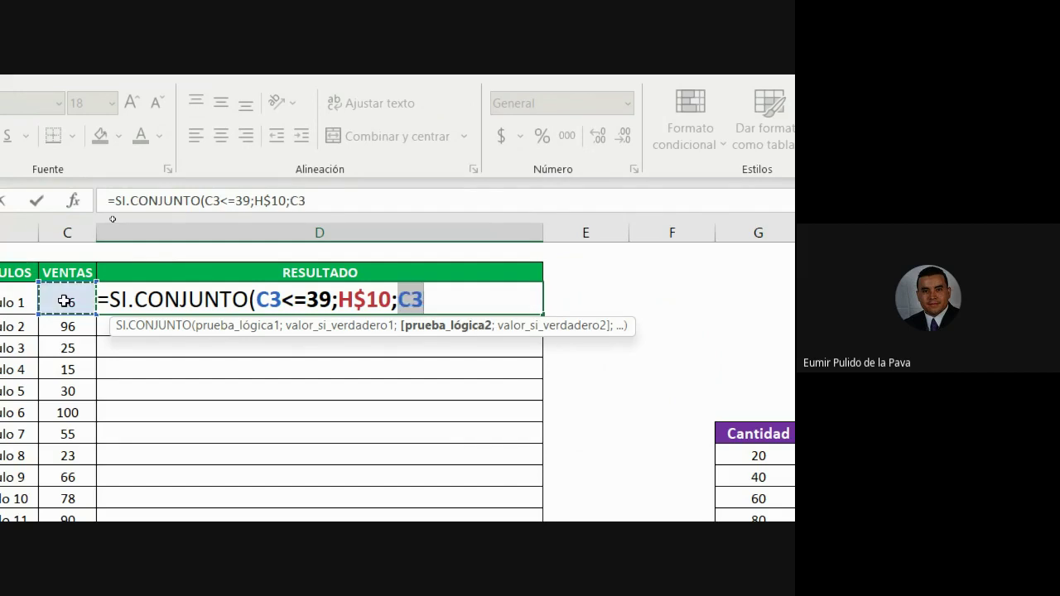
pyautogui.write('<=39;H$10;C3<=')
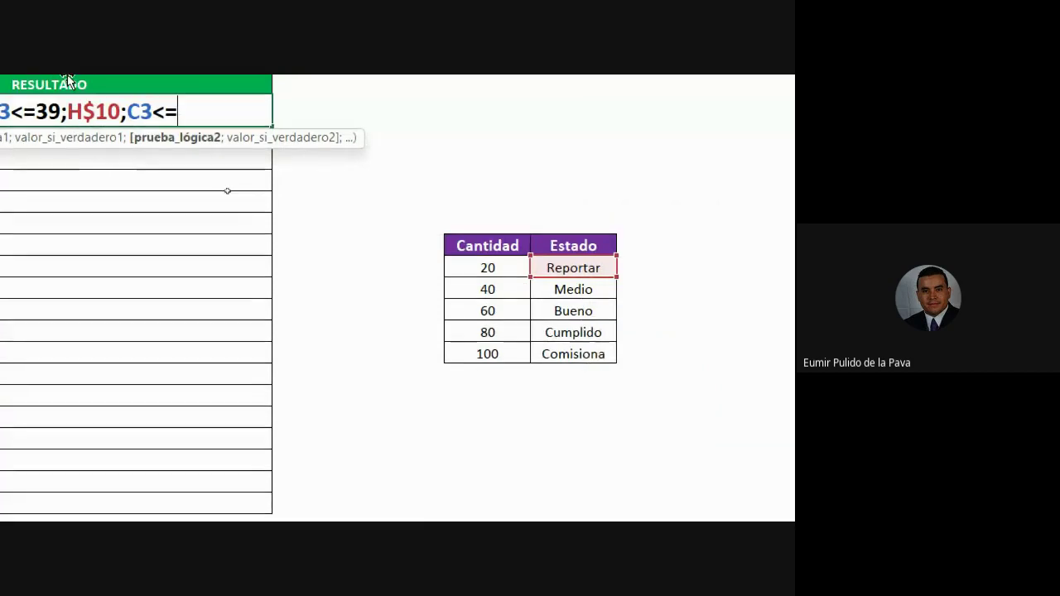
pyautogui.write('59')
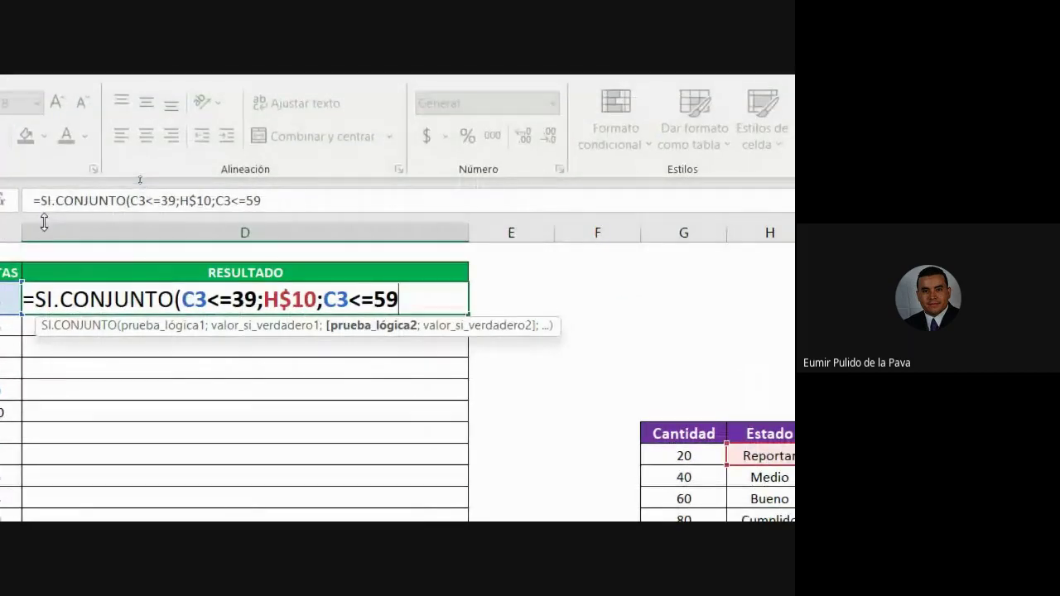
pyautogui.write(';')
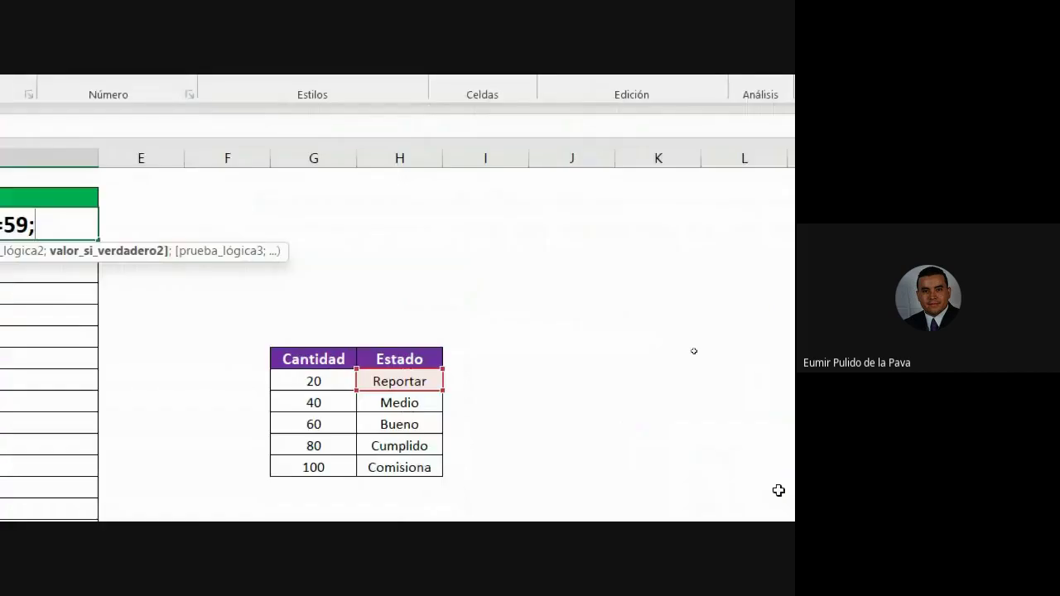
pyautogui.click(388, 402)
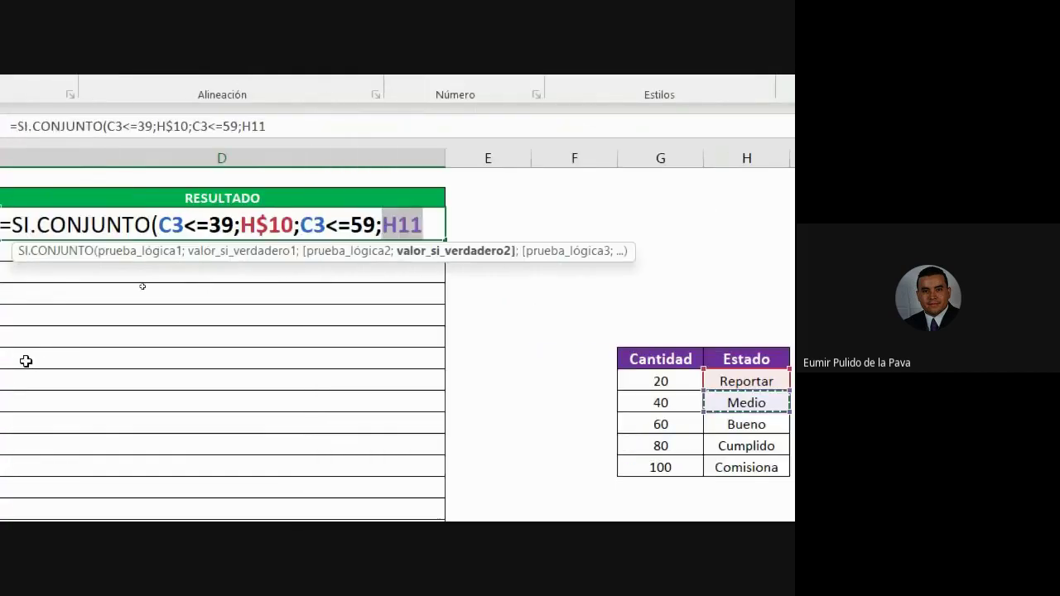
pyautogui.press('F4')
pyautogui.press('F4')
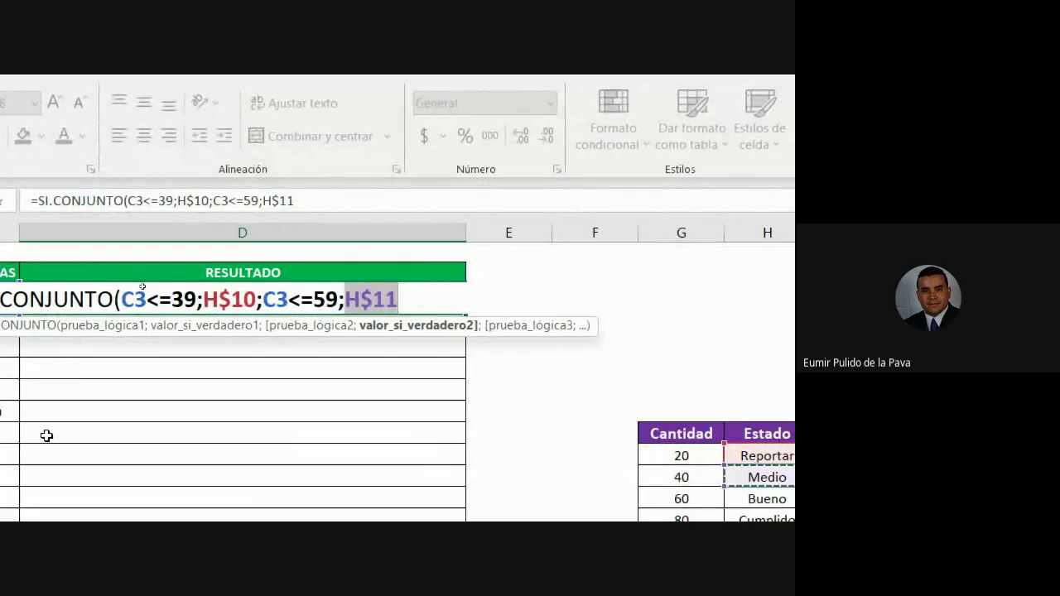
# Step: Add tests C3<=79 → H$12, C3<=99 → H$13 and C3>=100 → H$14
pyautogui.write(';')
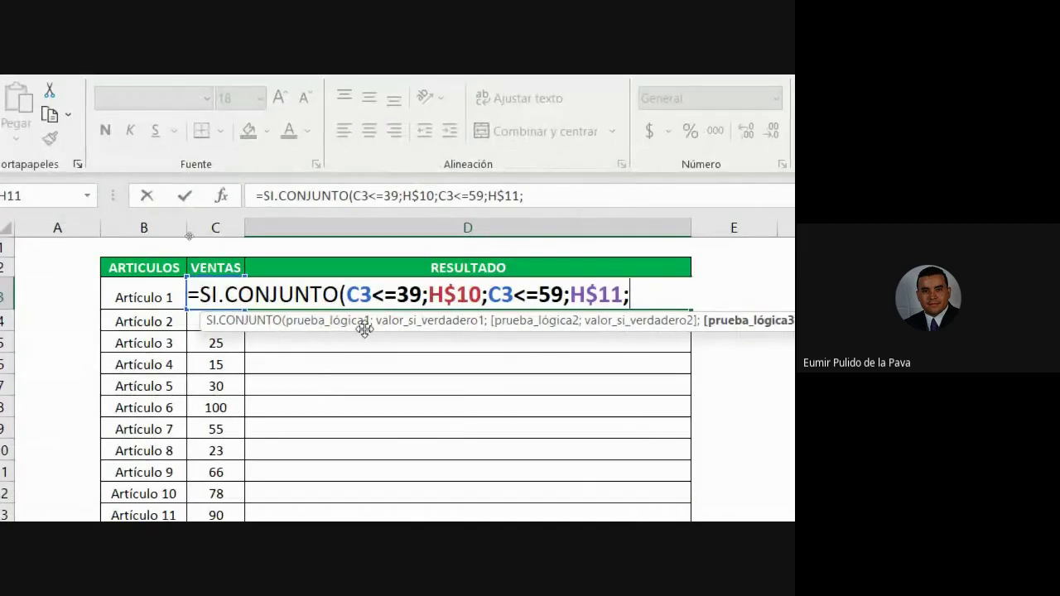
pyautogui.write('C3')
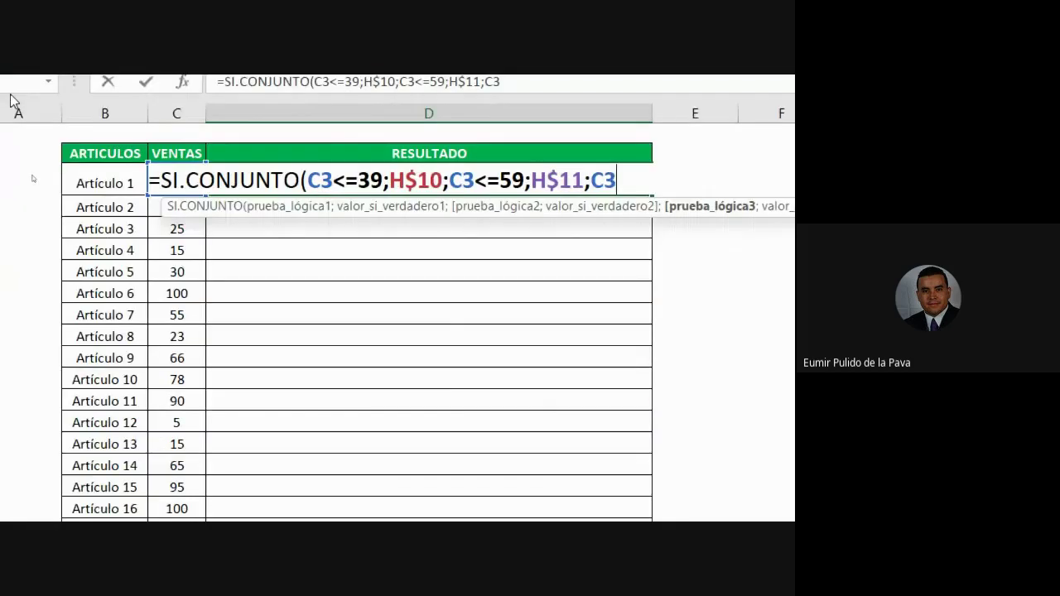
pyautogui.write('<')
pyautogui.write('=79')
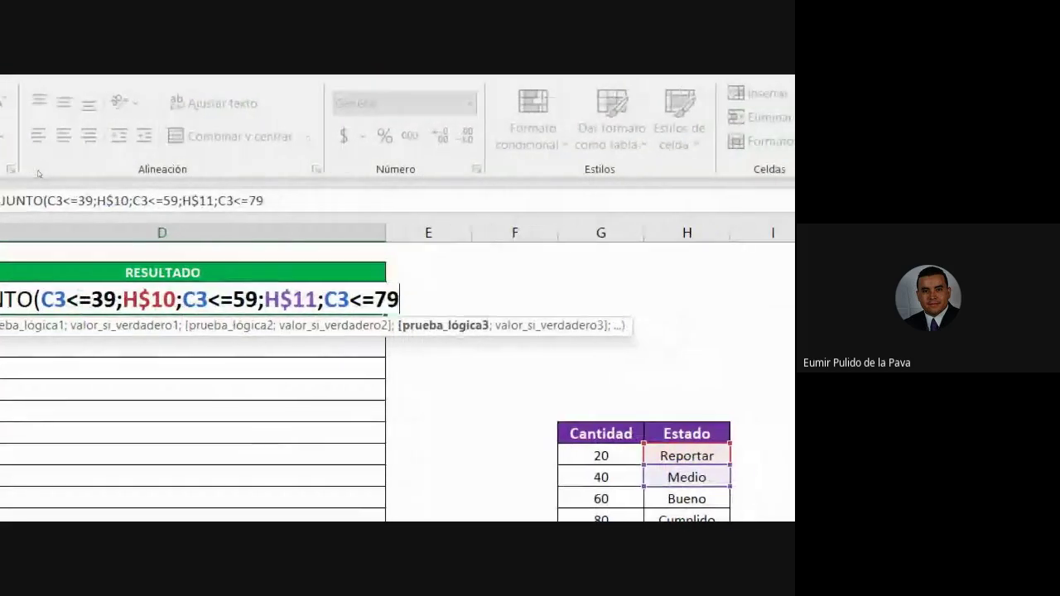
pyautogui.write(';')
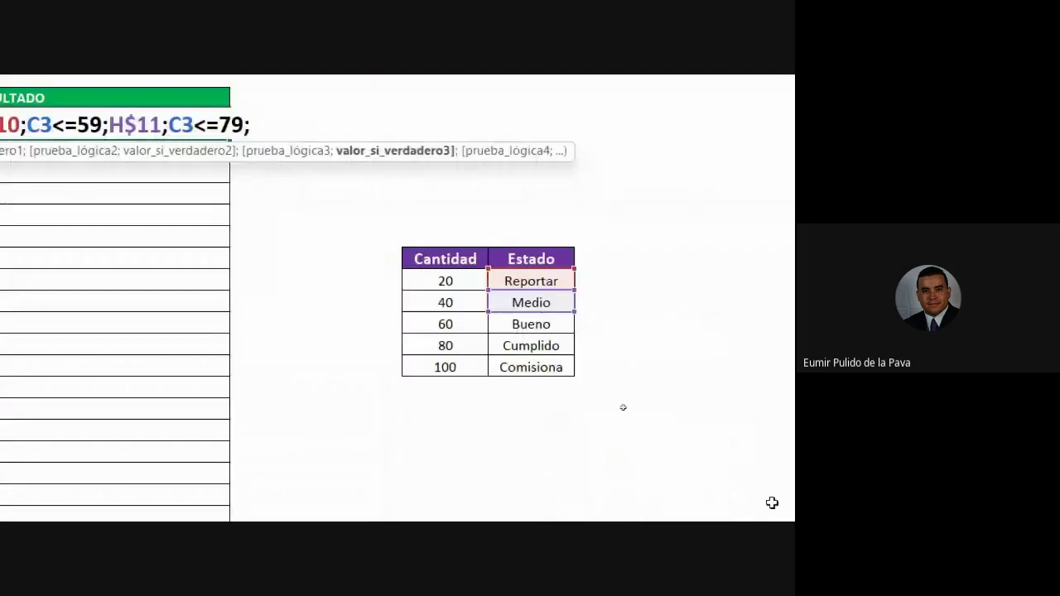
pyautogui.click(473, 319)
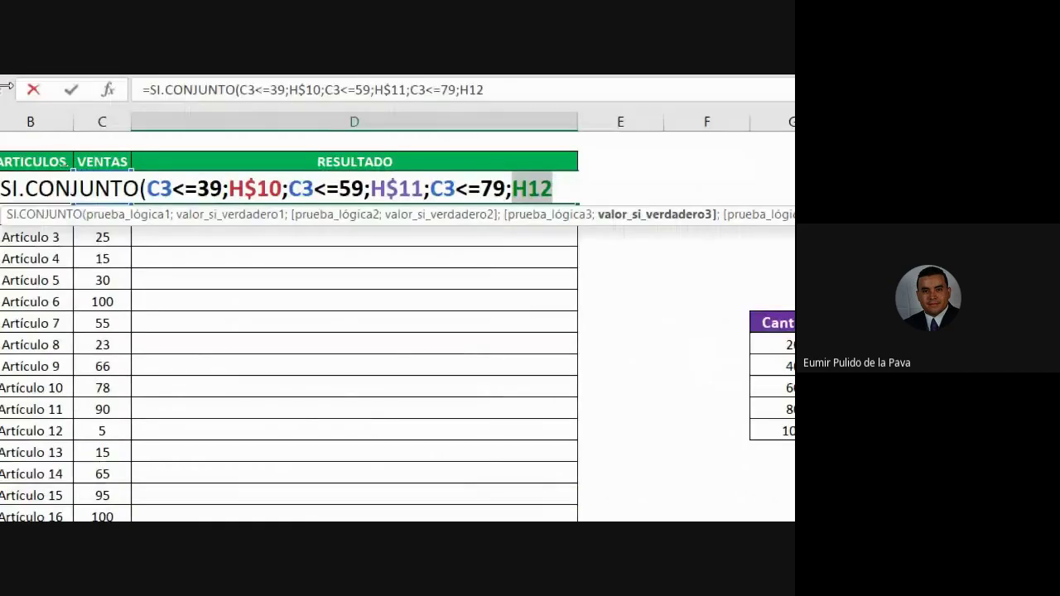
pyautogui.press('F4')
pyautogui.press('F4')
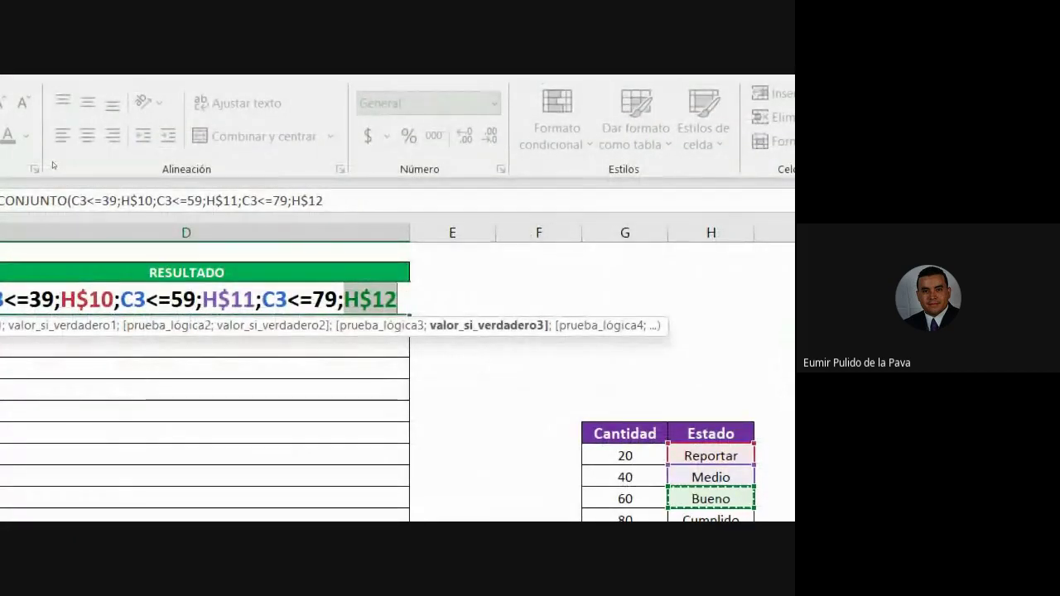
pyautogui.write(';C')
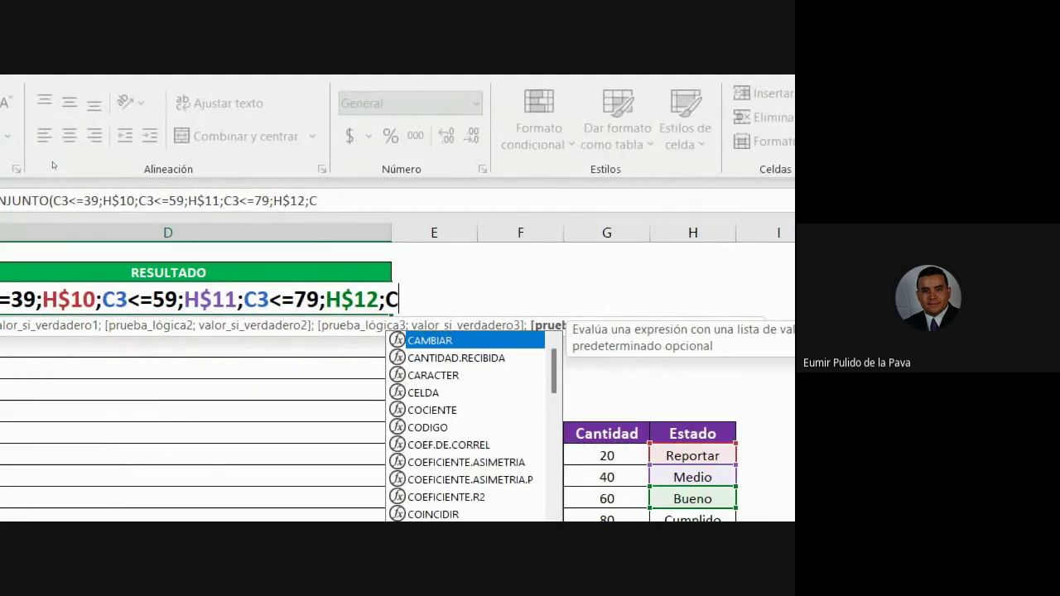
pyautogui.write('3')
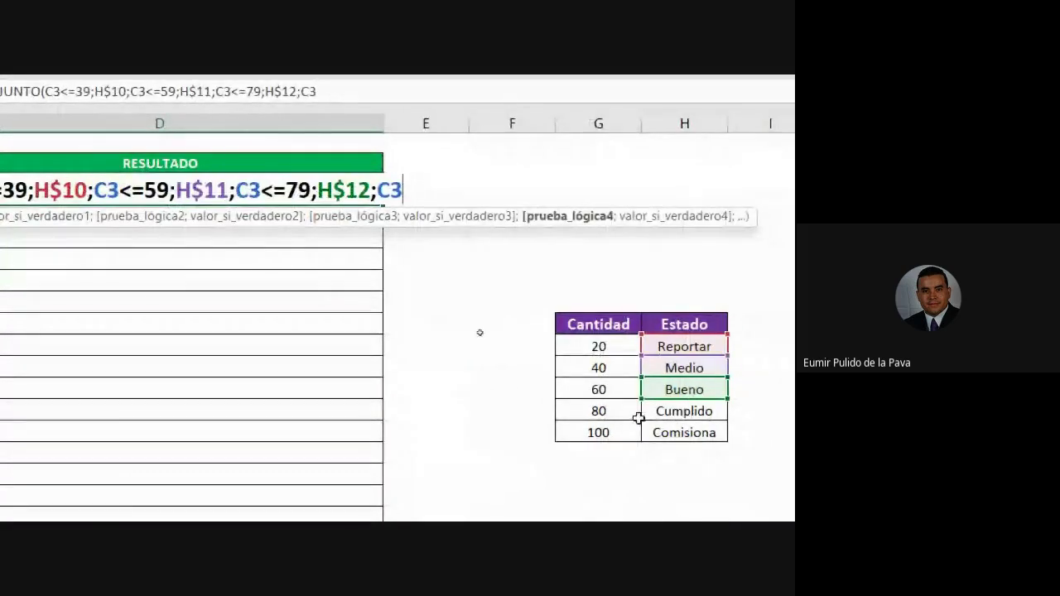
pyautogui.write('<')
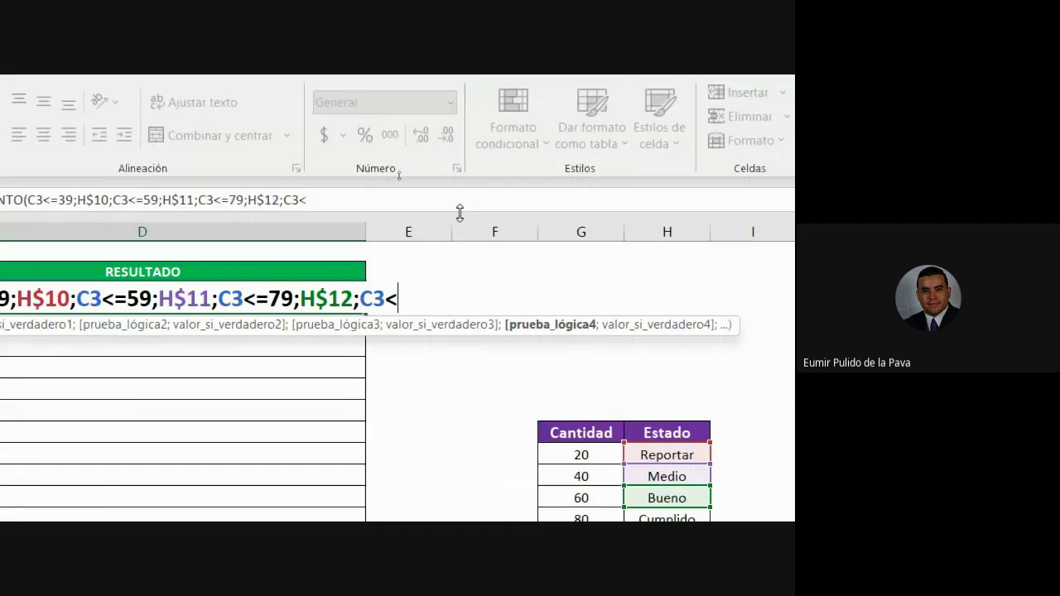
pyautogui.write('=99;')
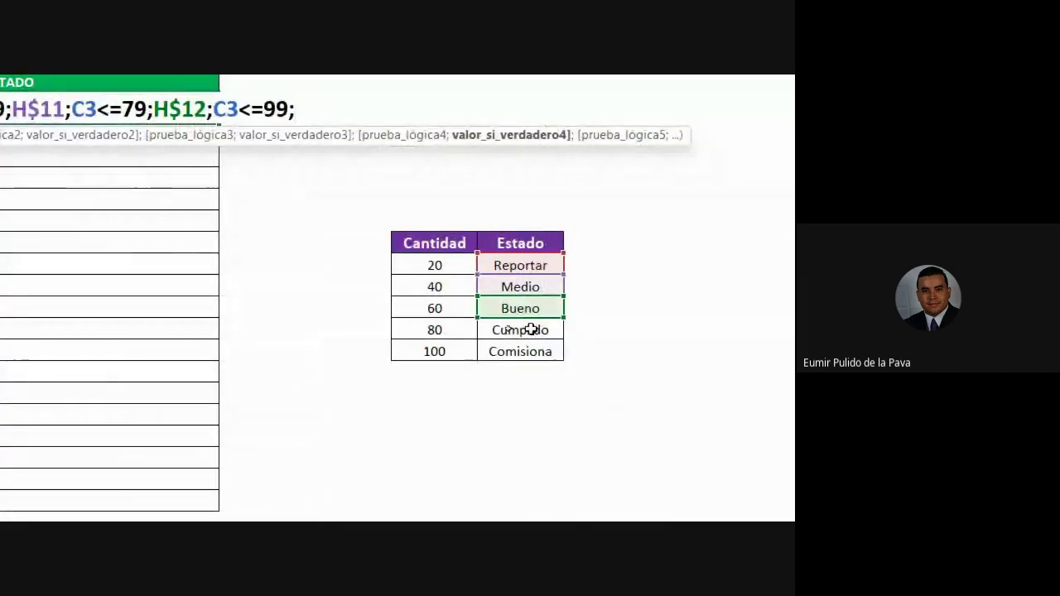
pyautogui.click(530, 330)
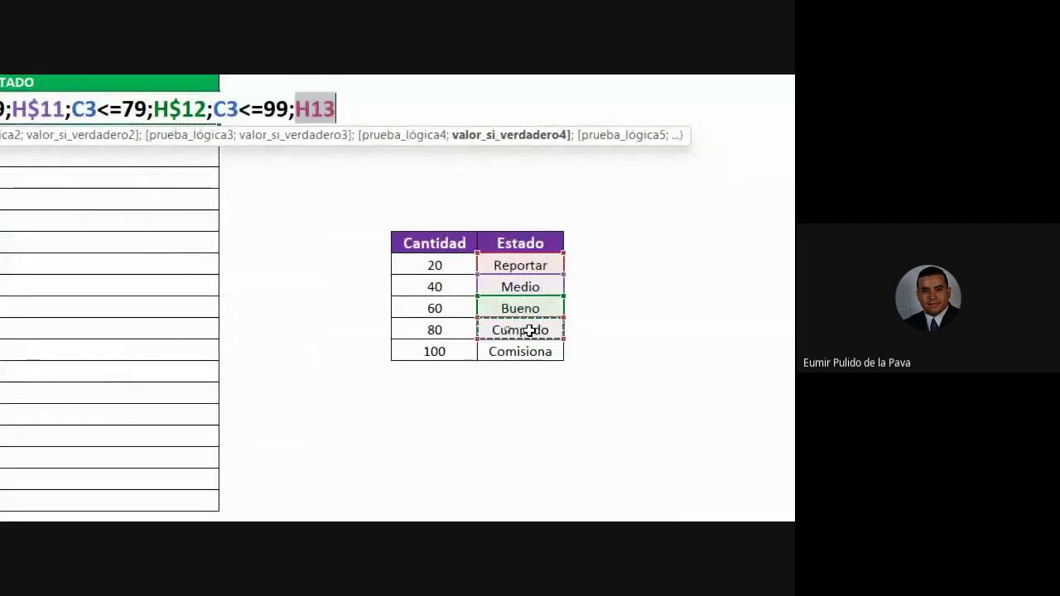
pyautogui.press('F4')
pyautogui.press('F4')
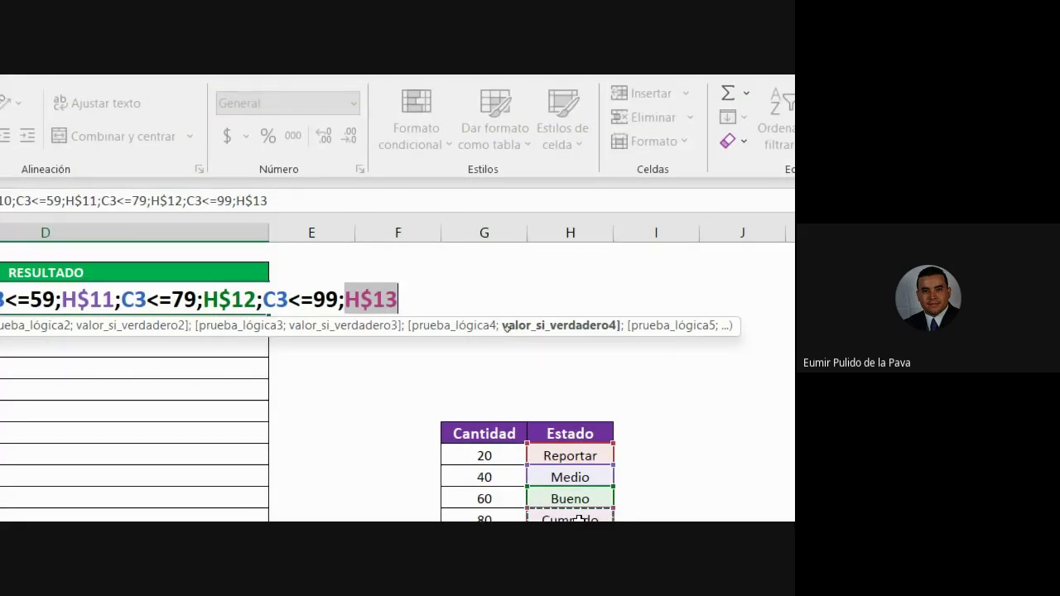
pyautogui.write(';')
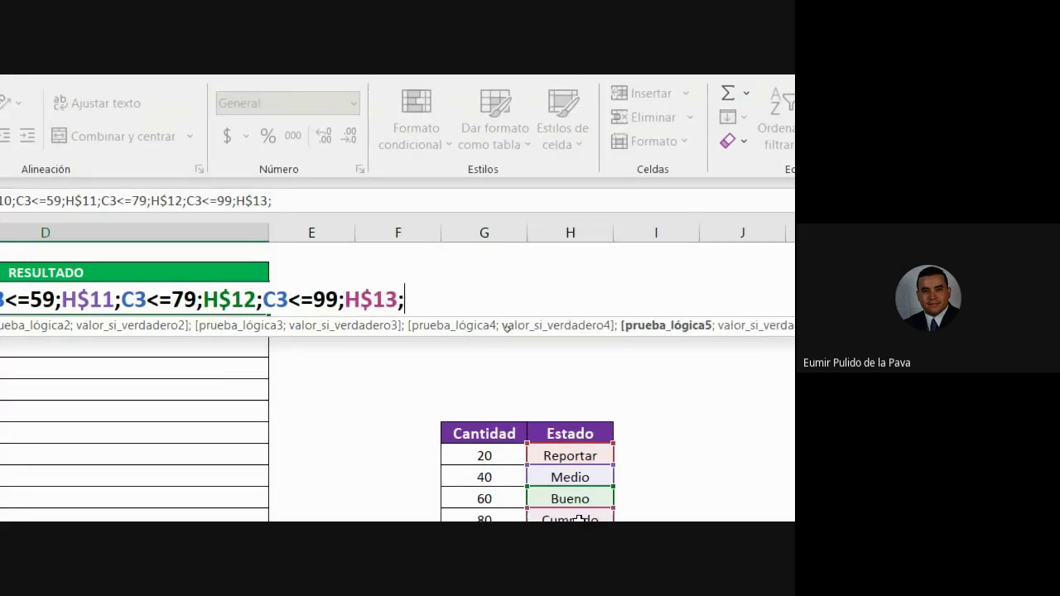
pyautogui.write('C3')
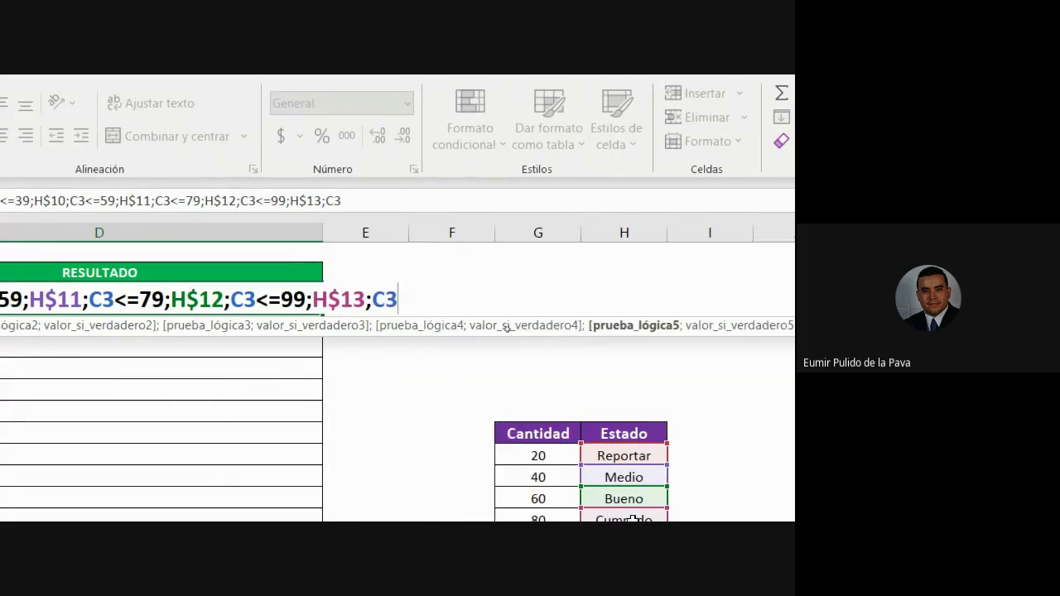
pyautogui.write('>=1')
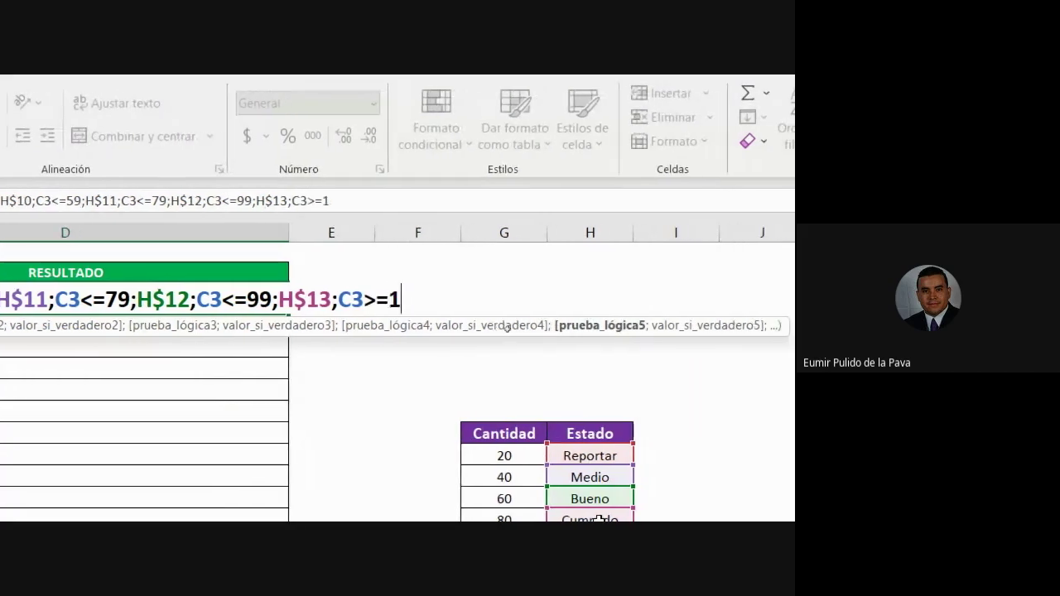
pyautogui.write('00')
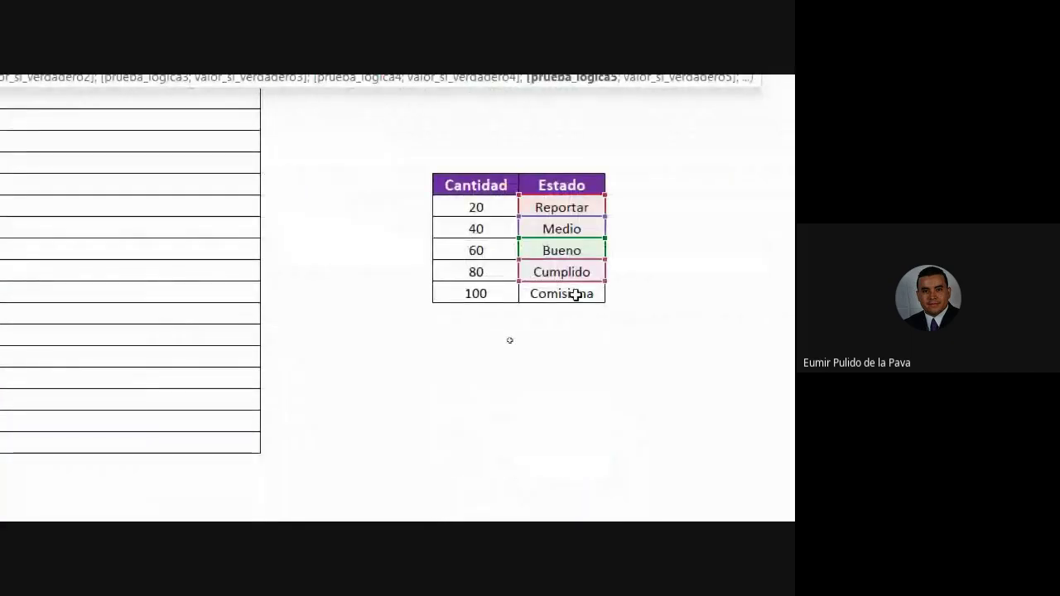
pyautogui.write(';')
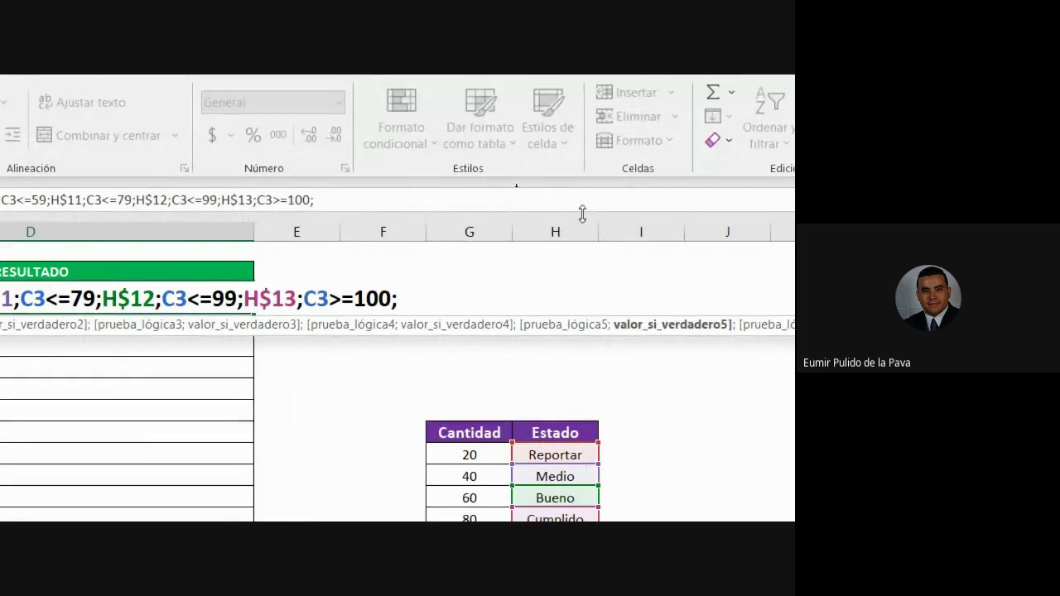
pyautogui.click(532, 378)
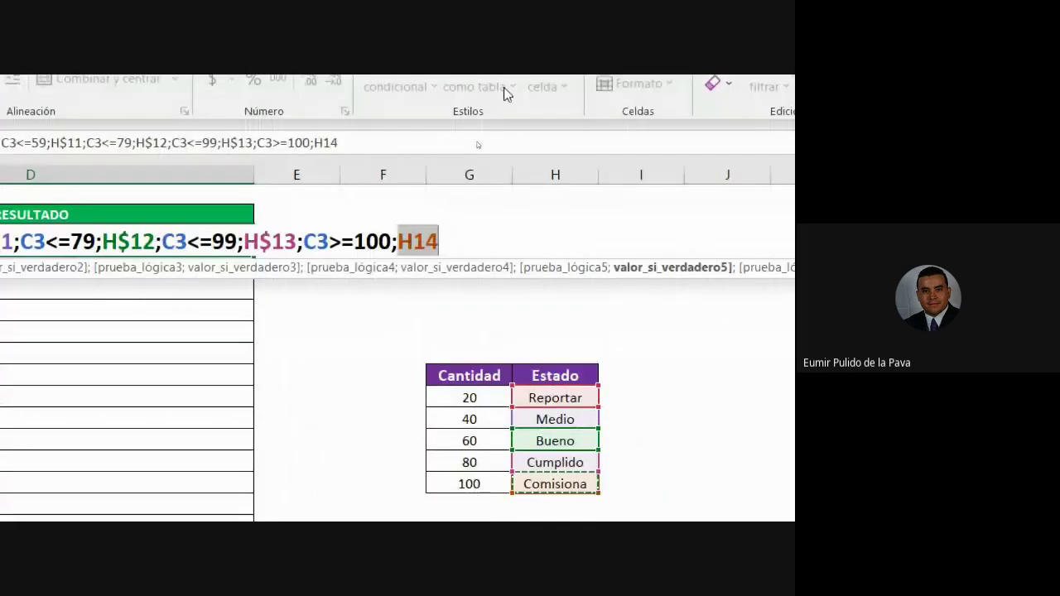
pyautogui.press('F4')
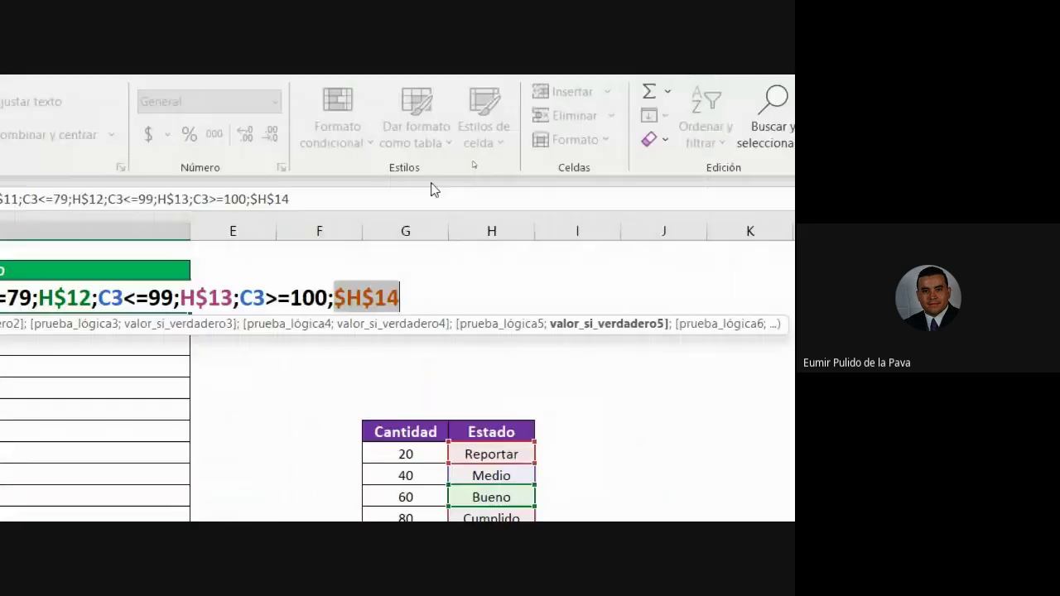
pyautogui.press('F4')
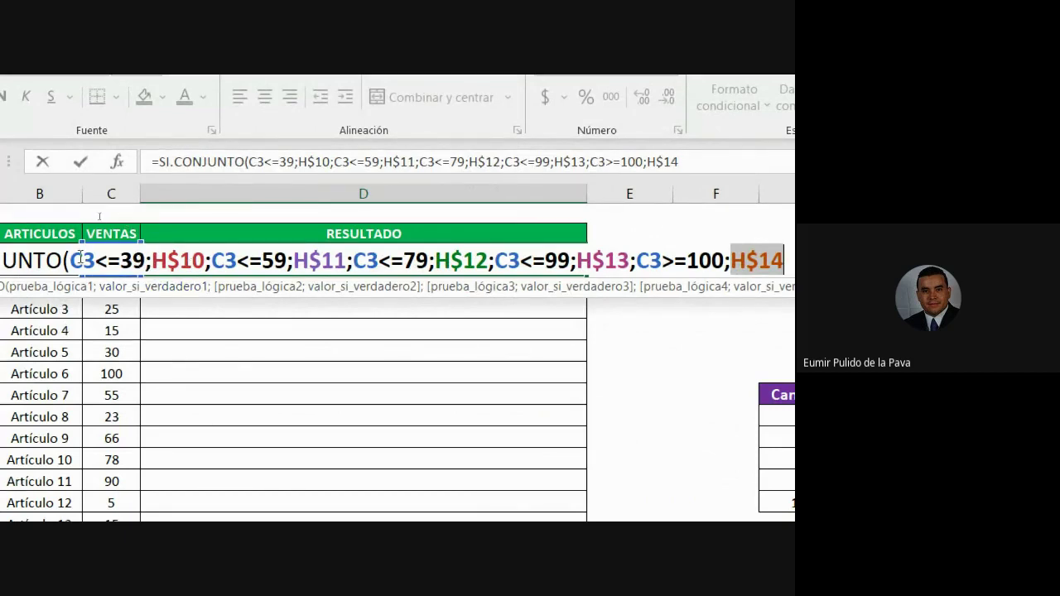
# Step: Review the formula's first test and place the cursor at the formula's end
pyautogui.moveTo(73, 260); pyautogui.dragTo(731, 263)
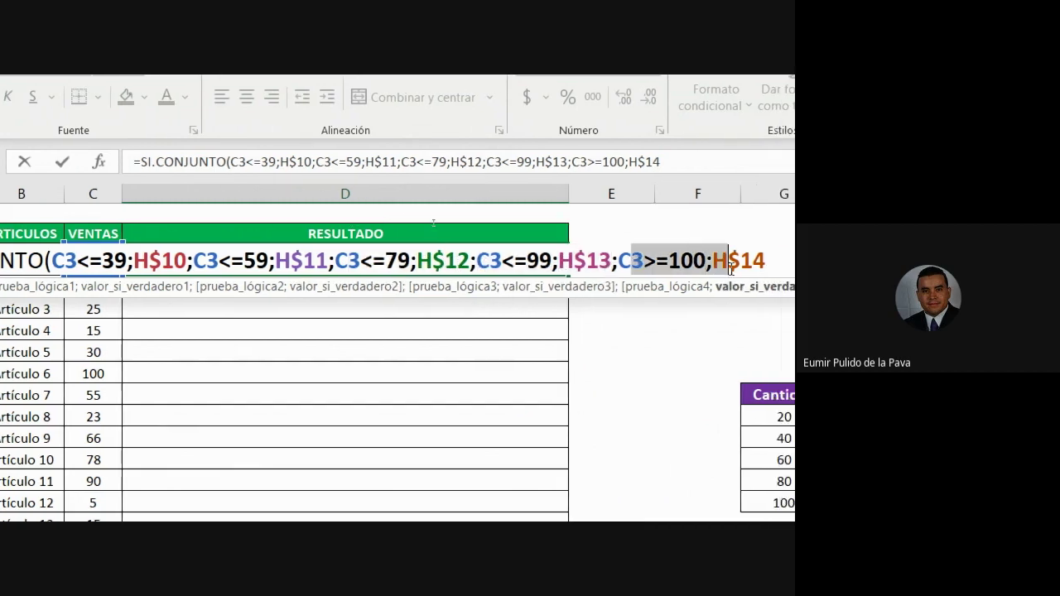
pyautogui.click(690, 290)
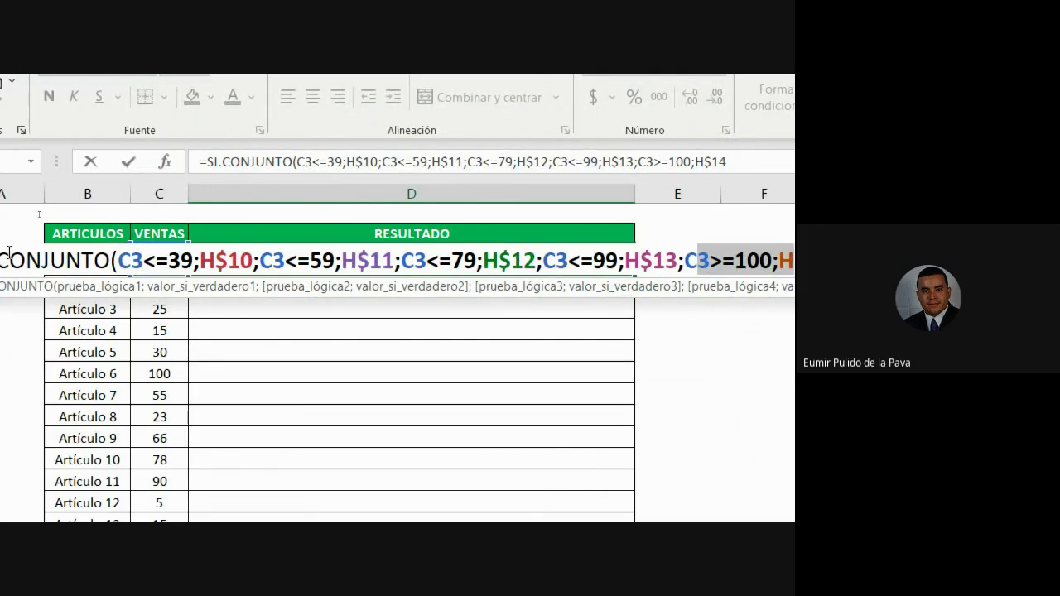
pyautogui.click(727, 264)
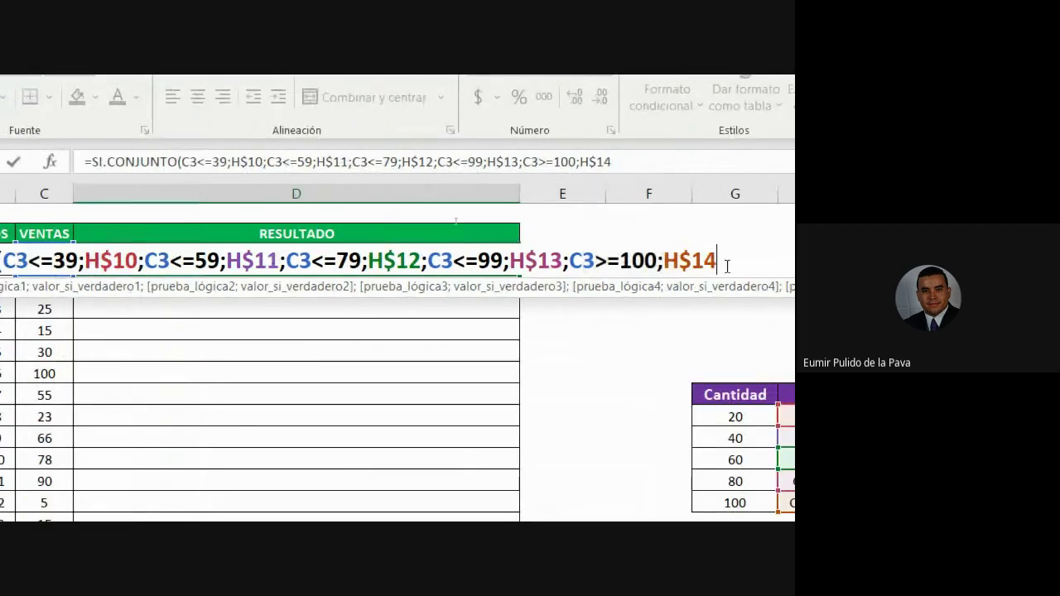
# Step: Close and commit the D3 formula, then fill it down RESULTADO to D14
pyautogui.write(')')
pyautogui.press('Return')
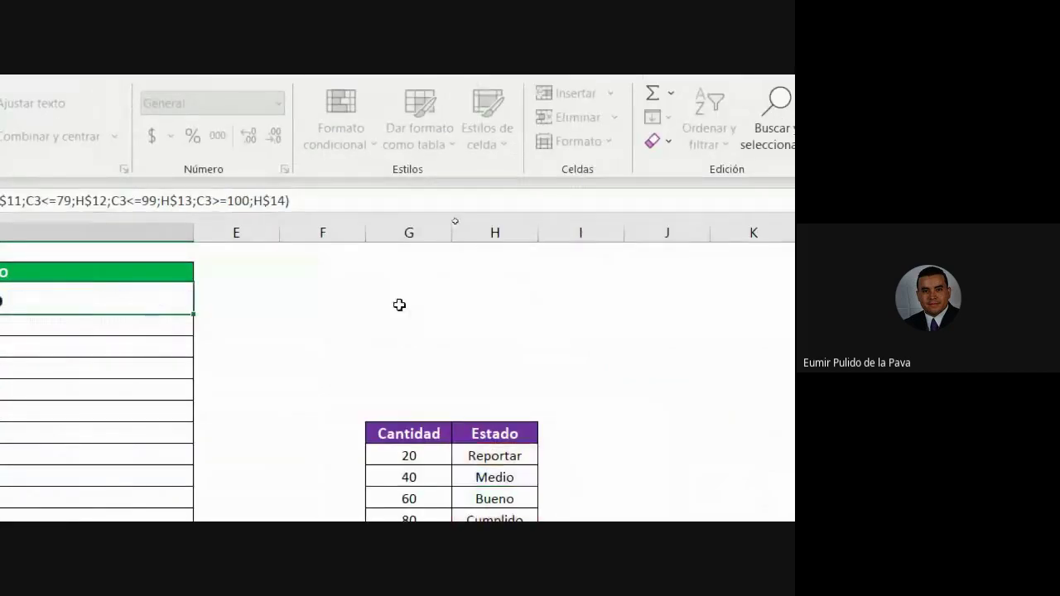
pyautogui.click(446, 284)
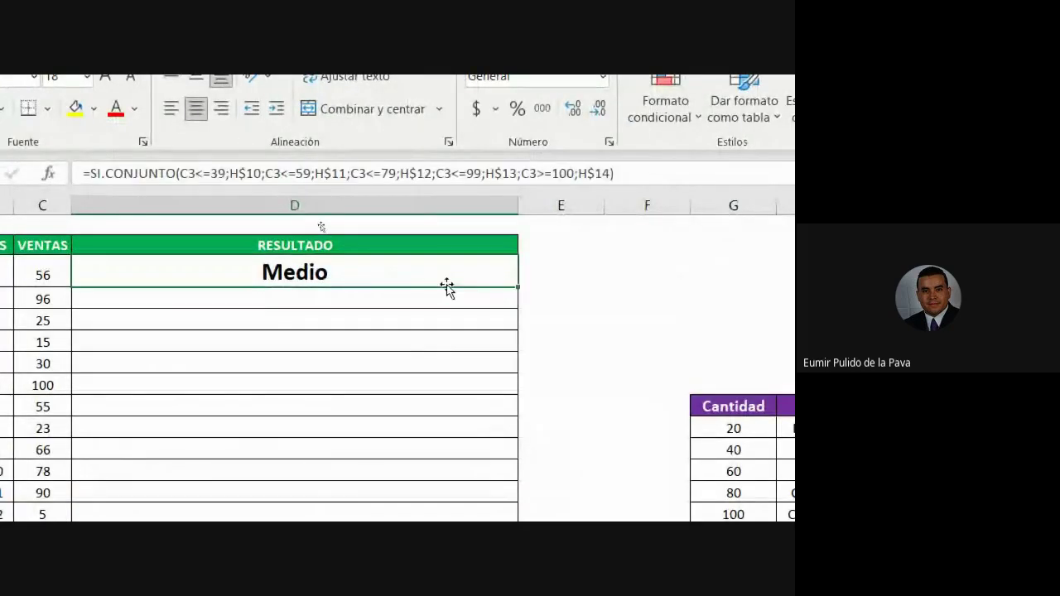
pyautogui.doubleClick(515, 286)
pyautogui.hscroll(-2, 30, 367)
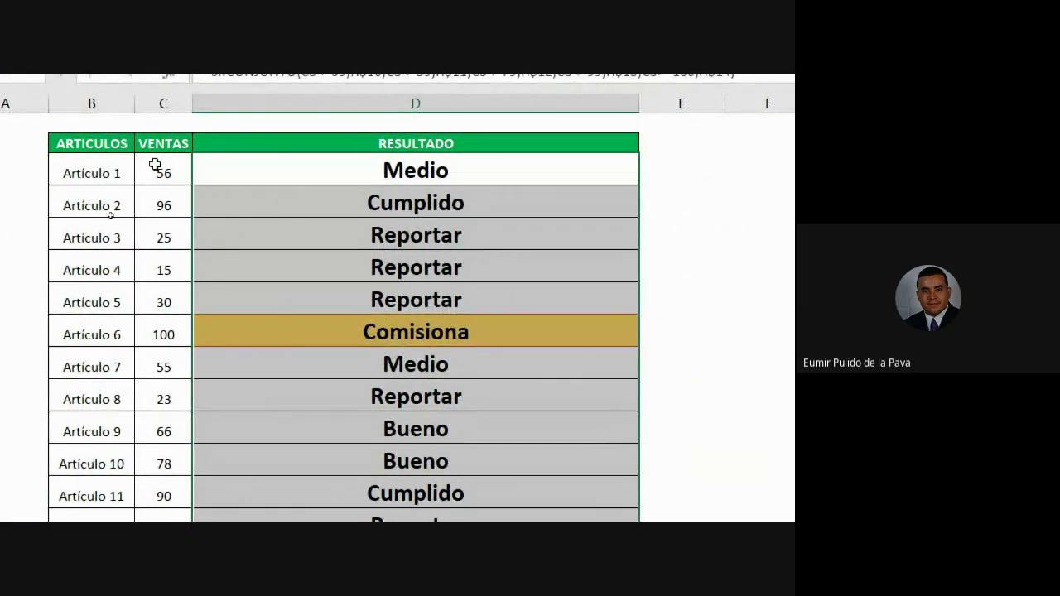
pyautogui.click(279, 170)
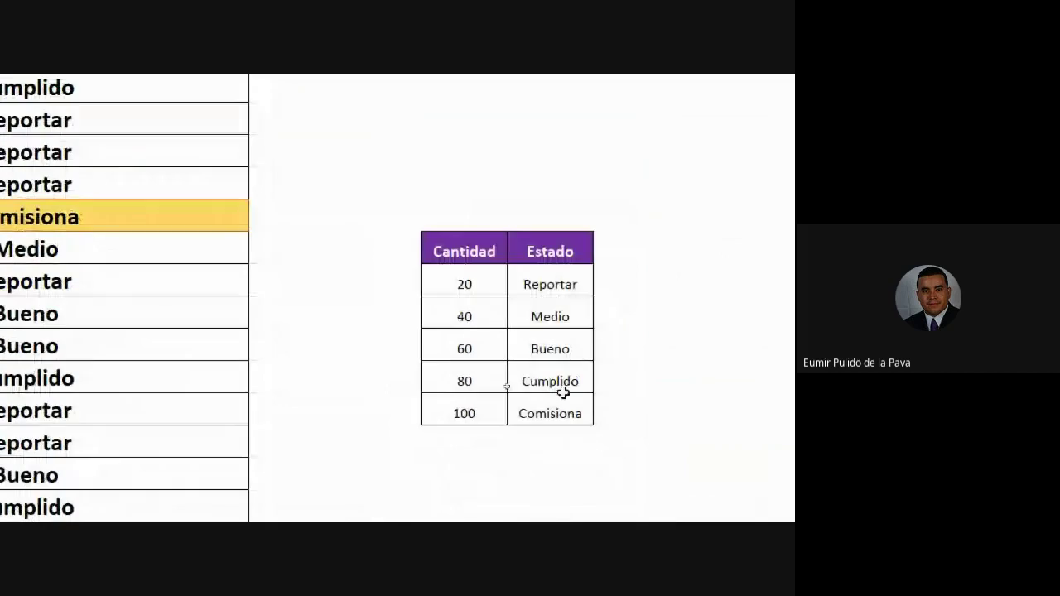
pyautogui.moveTo(467, 316); pyautogui.dragTo(540, 316)
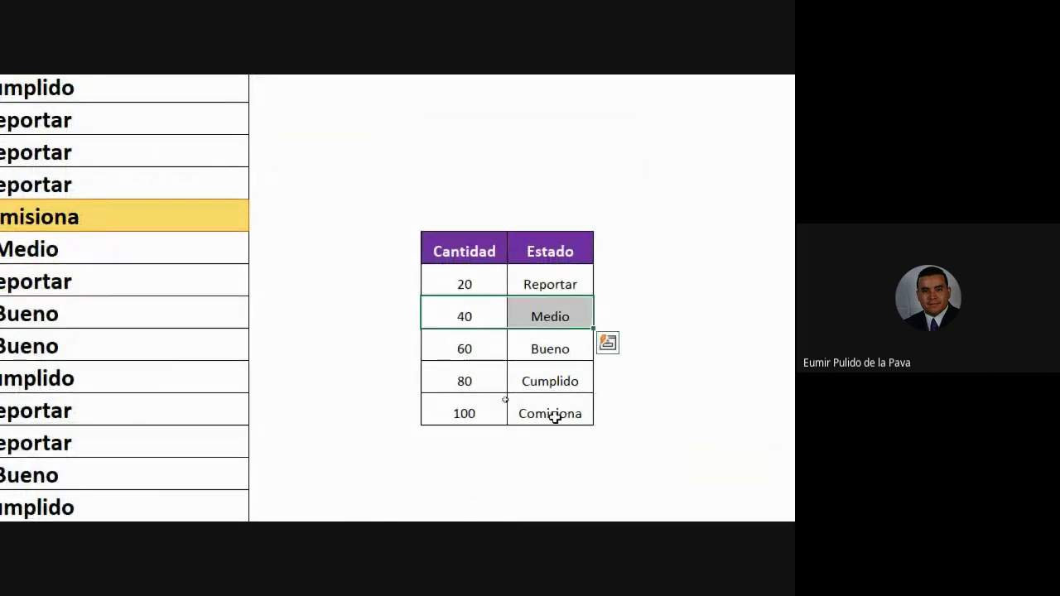
# Step: Test Artículo 1 sales of 60, yielding Bueno, then 79
pyautogui.click(220, 174)
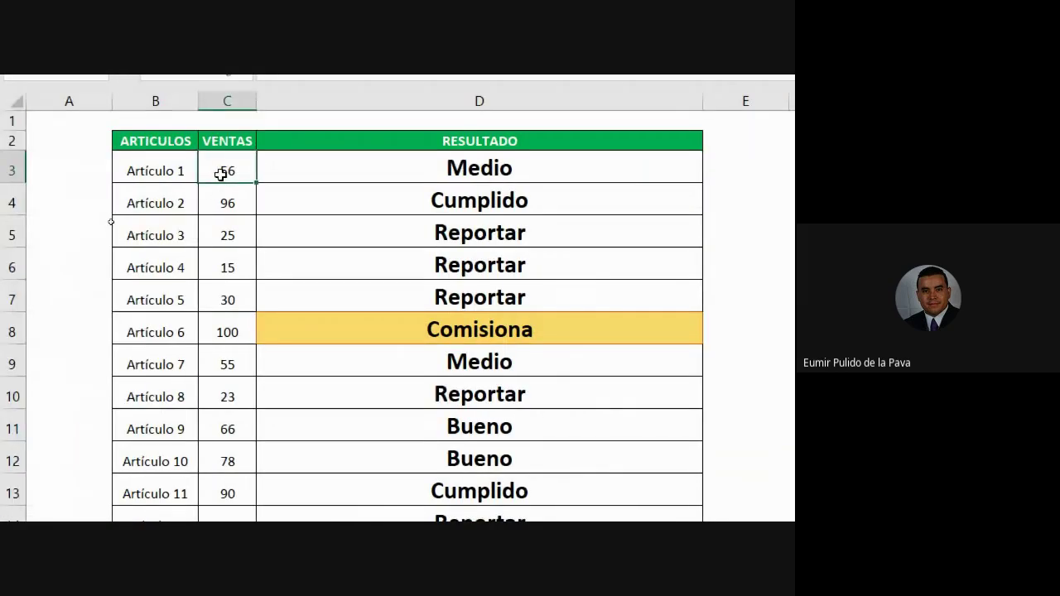
pyautogui.write('60')
pyautogui.press('Return')
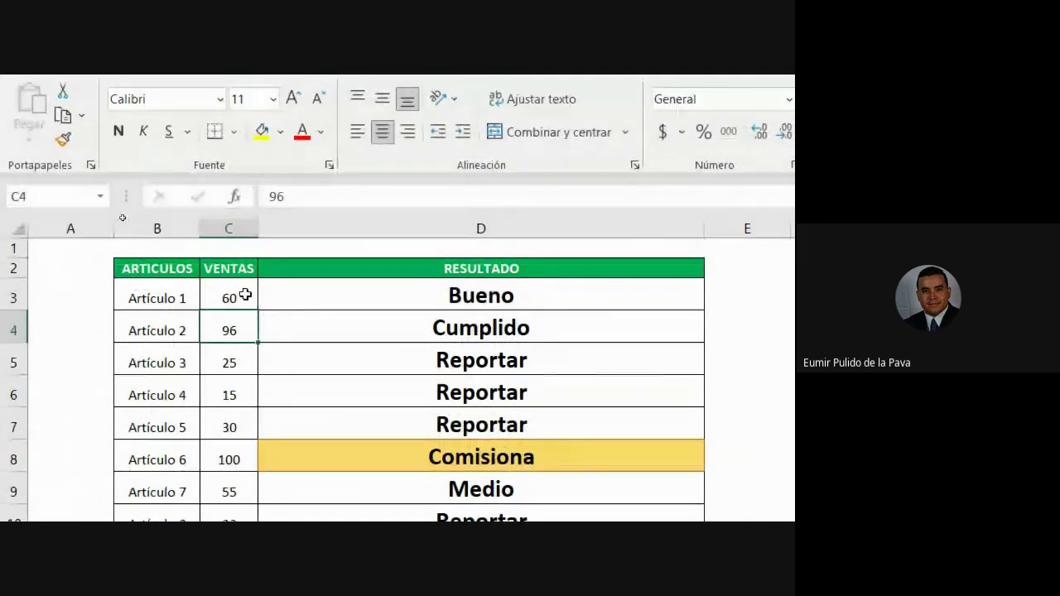
pyautogui.moveTo(240, 298); pyautogui.dragTo(360, 301)
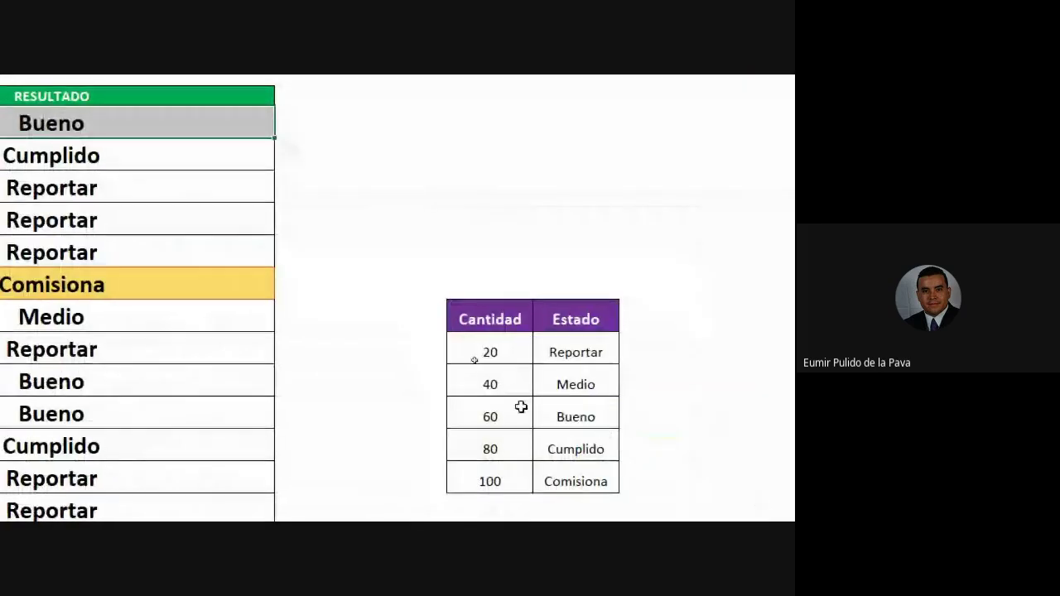
pyautogui.moveTo(521, 407); pyautogui.dragTo(544, 416)
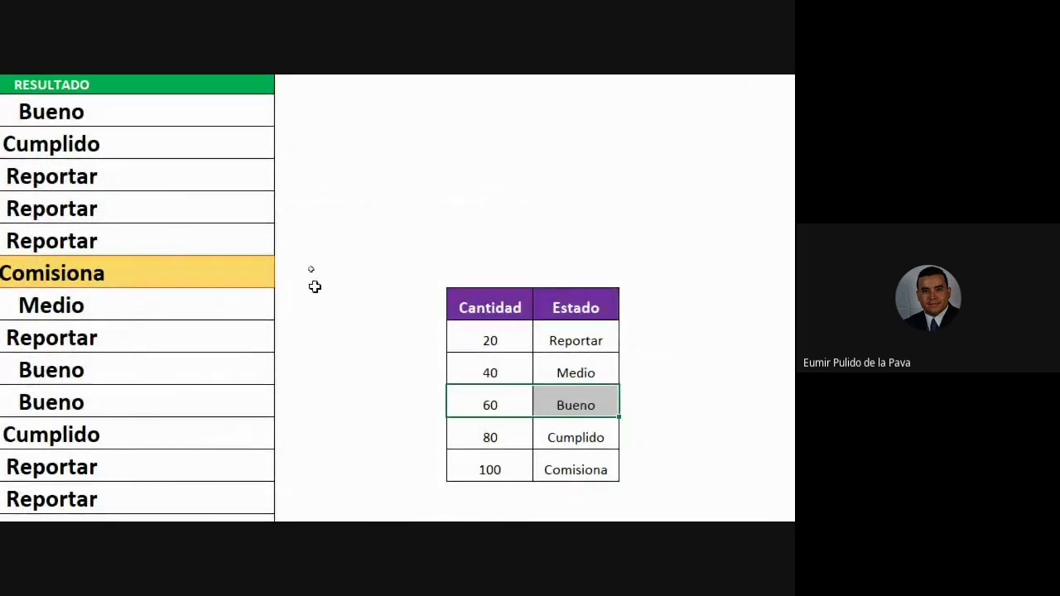
pyautogui.click(122, 198)
pyautogui.write('79')
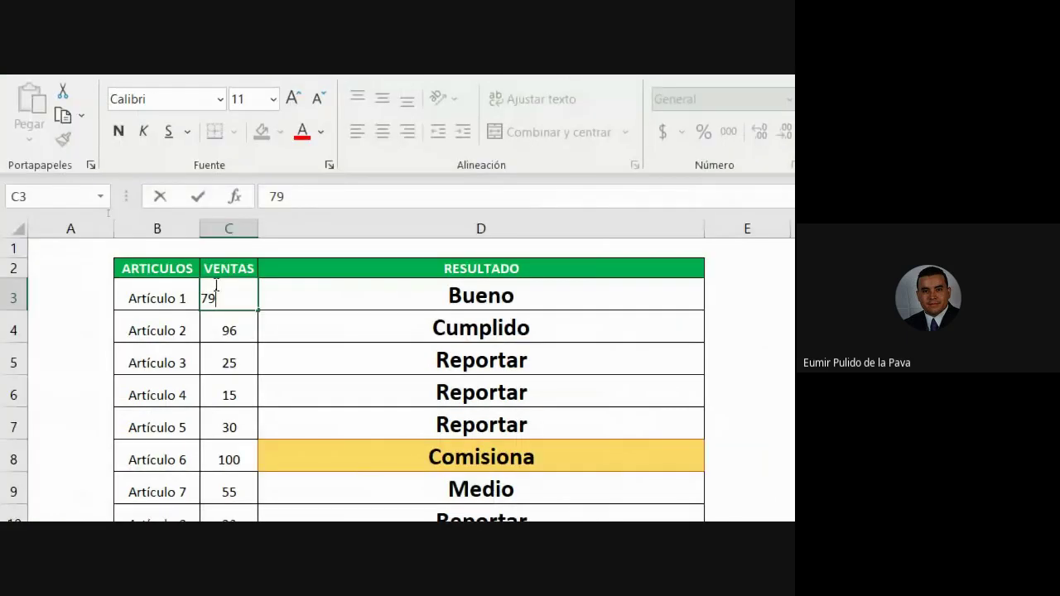
pyautogui.press('Return')
# Step: Try 80 for Artículo 1 (Cumplido), re-enter 79, and give Artículo 2 sales of 100
pyautogui.click(226, 300)
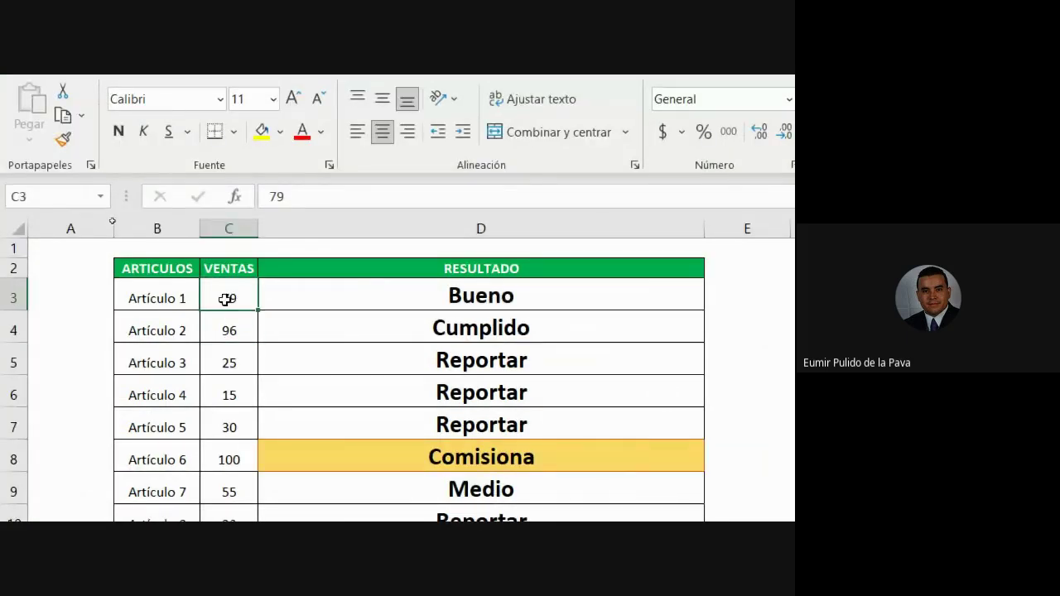
pyautogui.write('80')
pyautogui.press('Return')
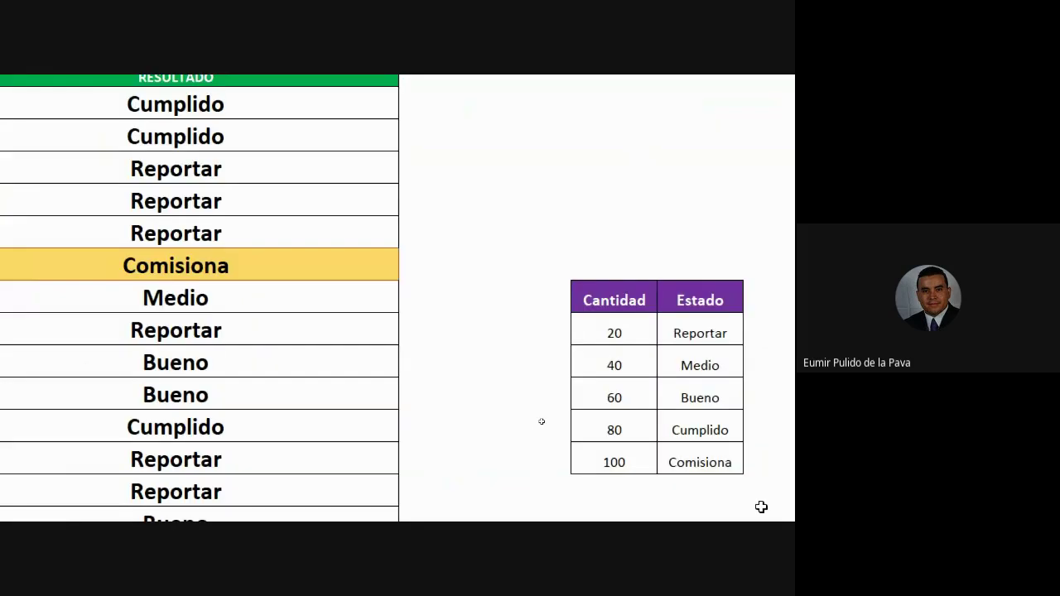
pyautogui.moveTo(452, 416); pyautogui.dragTo(556, 423)
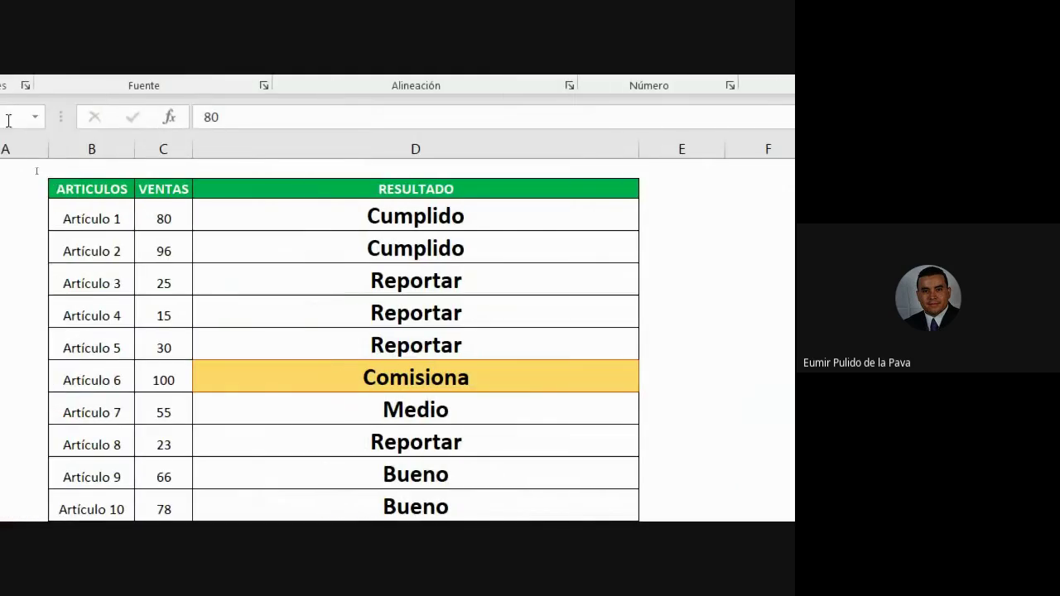
pyautogui.click(156, 219)
pyautogui.write('79')
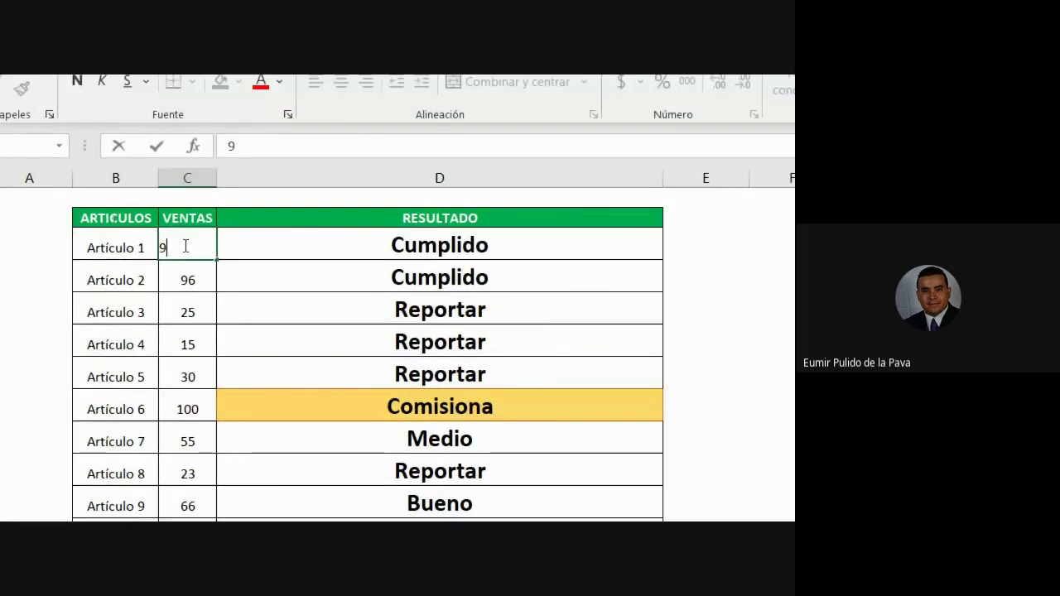
pyautogui.press('Return')
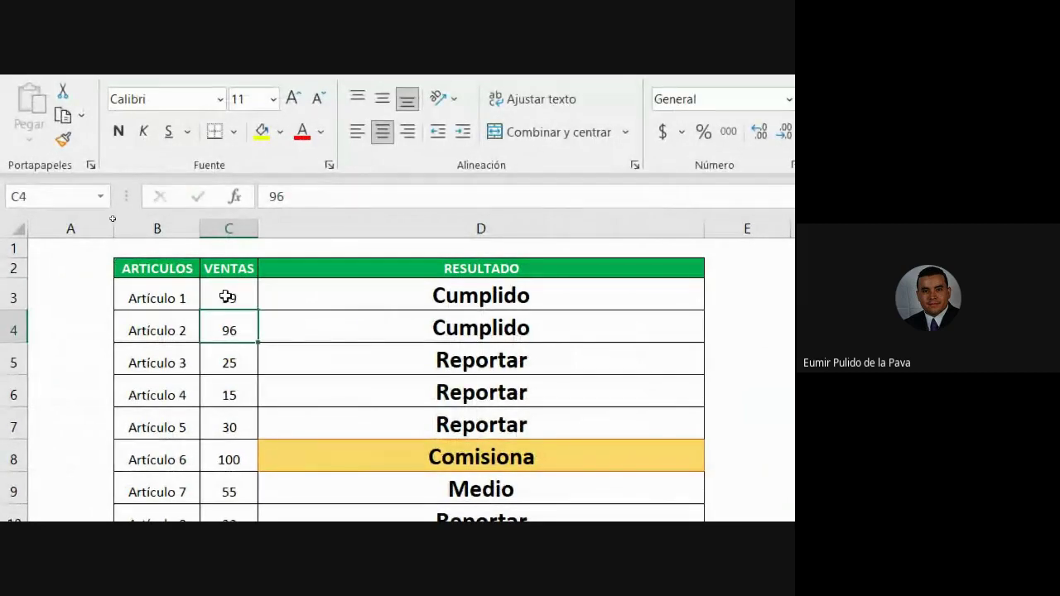
pyautogui.write('100')
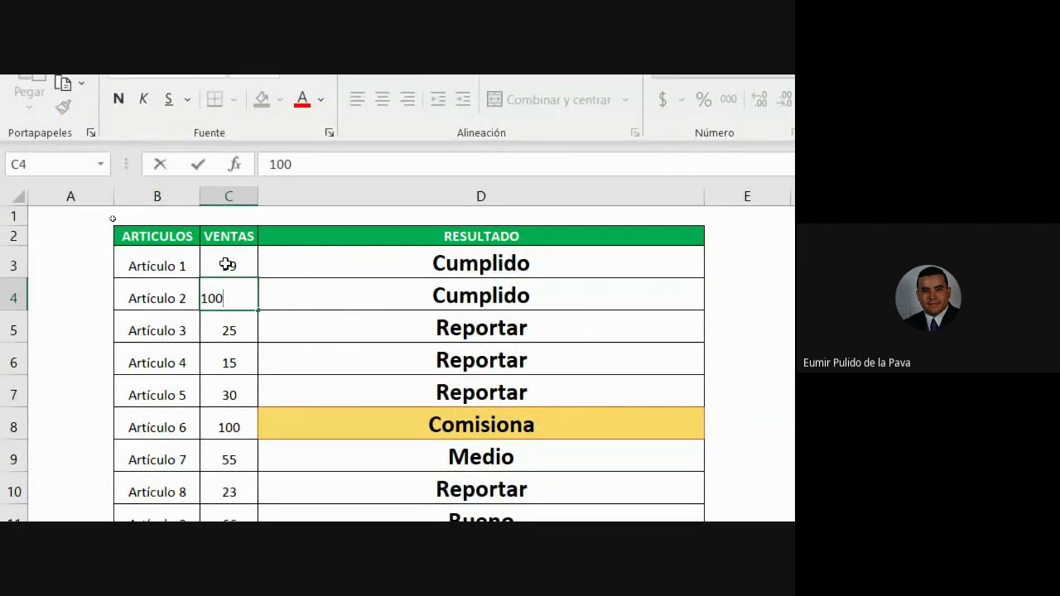
pyautogui.press('Return')
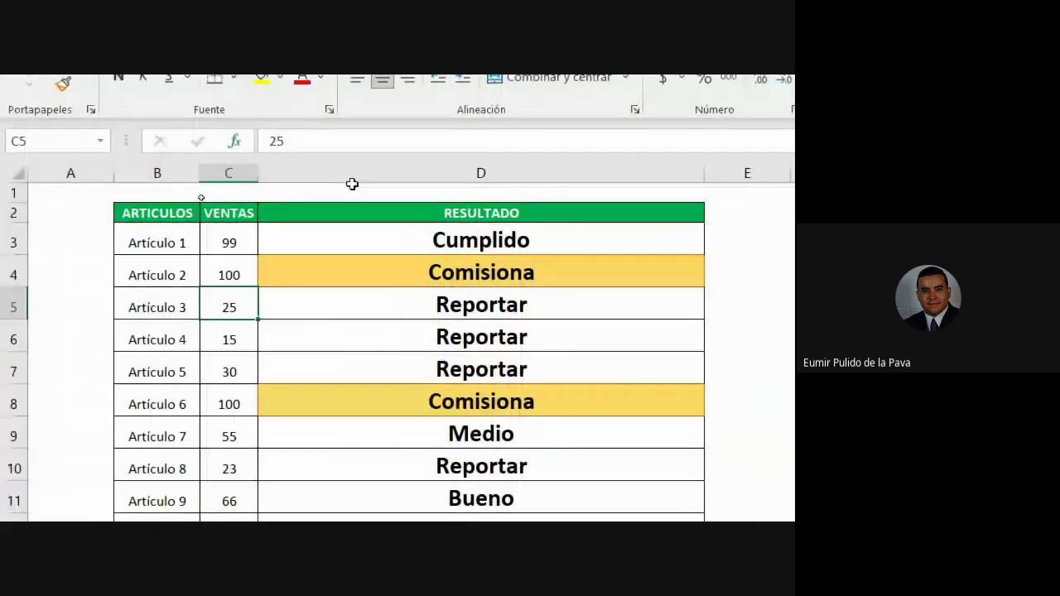
# Step: Review D3's SI.CONJUNTO formula, highlighting its conditions from C3<=39 through C3<=99
pyautogui.doubleClick(513, 239)
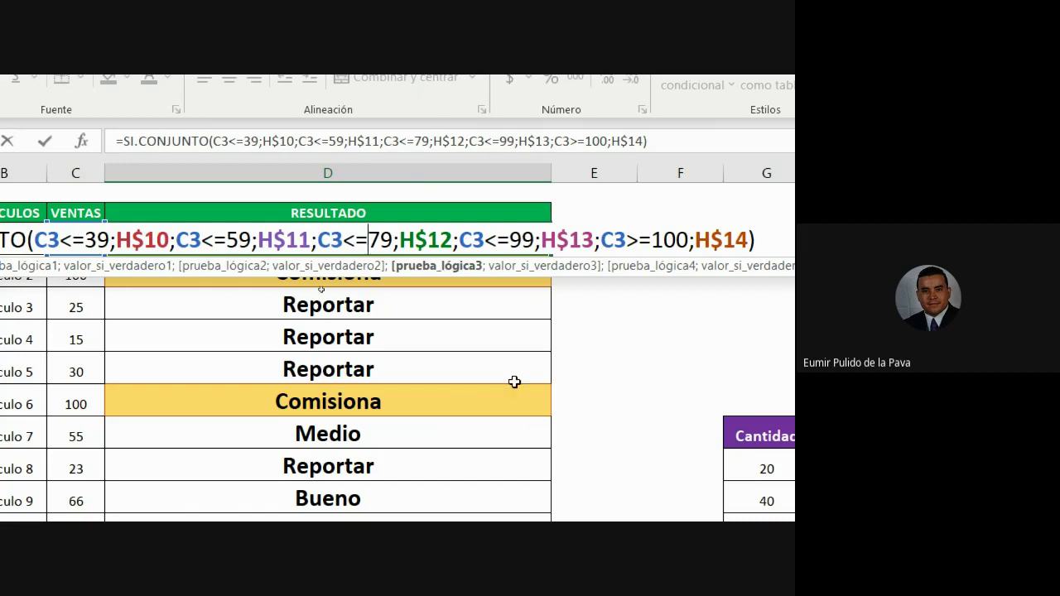
pyautogui.moveTo(132, 239); pyautogui.dragTo(349, 239)
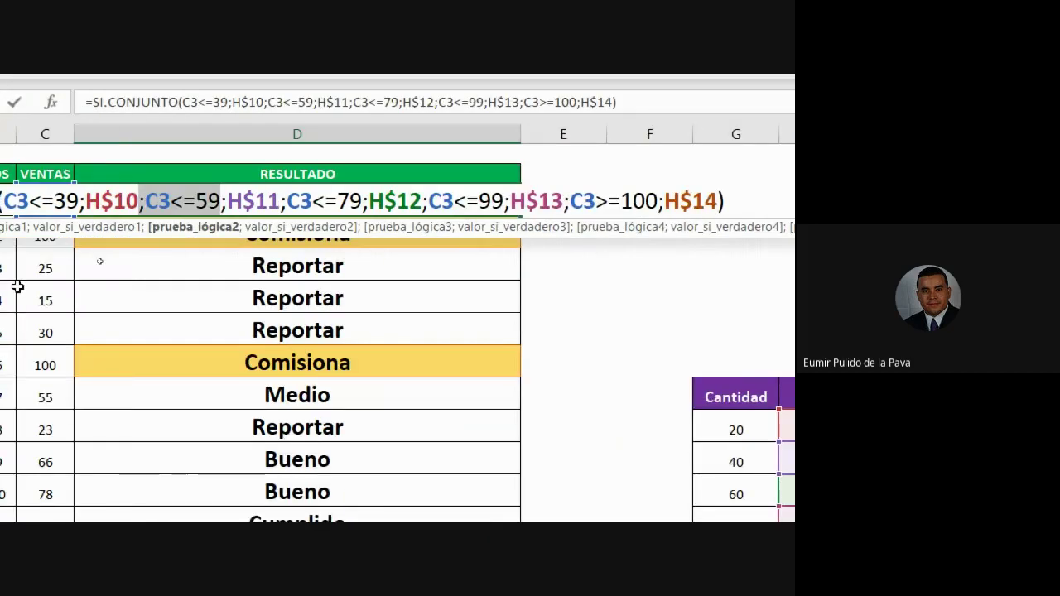
pyautogui.moveTo(126, 203); pyautogui.dragTo(447, 205)
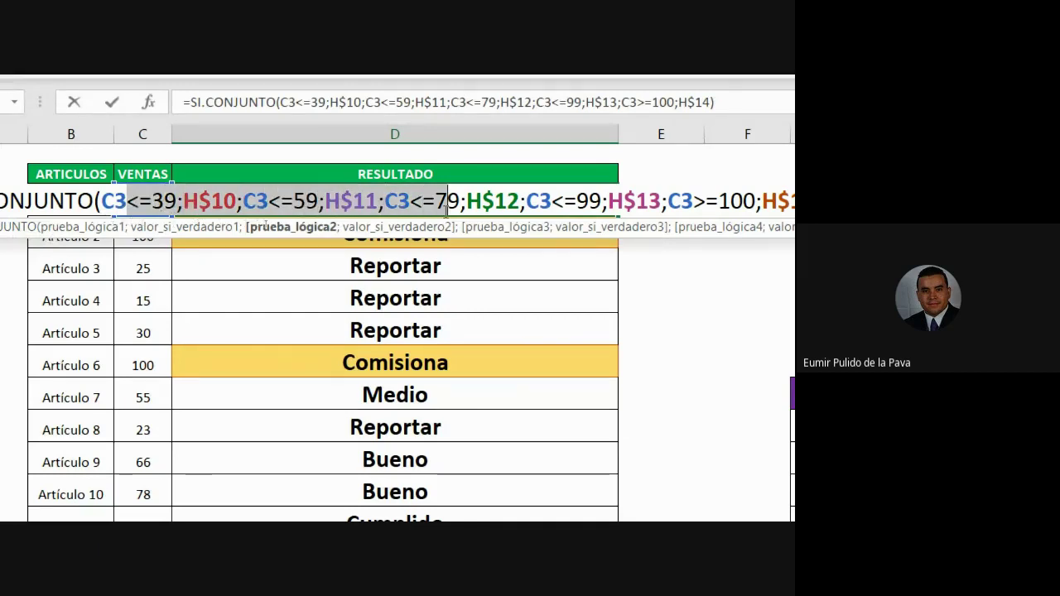
pyautogui.moveTo(447, 205)
pyautogui.mouseDown()
pyautogui.moveTo(594, 210)
pyautogui.moveTo(582, 206)
pyautogui.mouseUp()
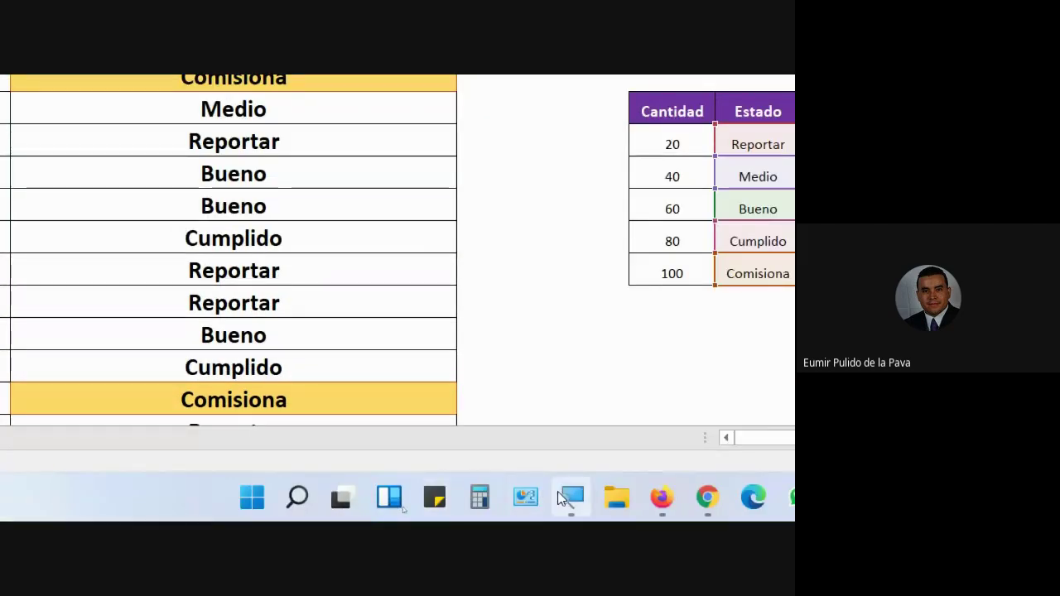
# Step: Reset the Magnifier to 100%, close it, and bring the Google Meet call forward
pyautogui.click(571, 497)
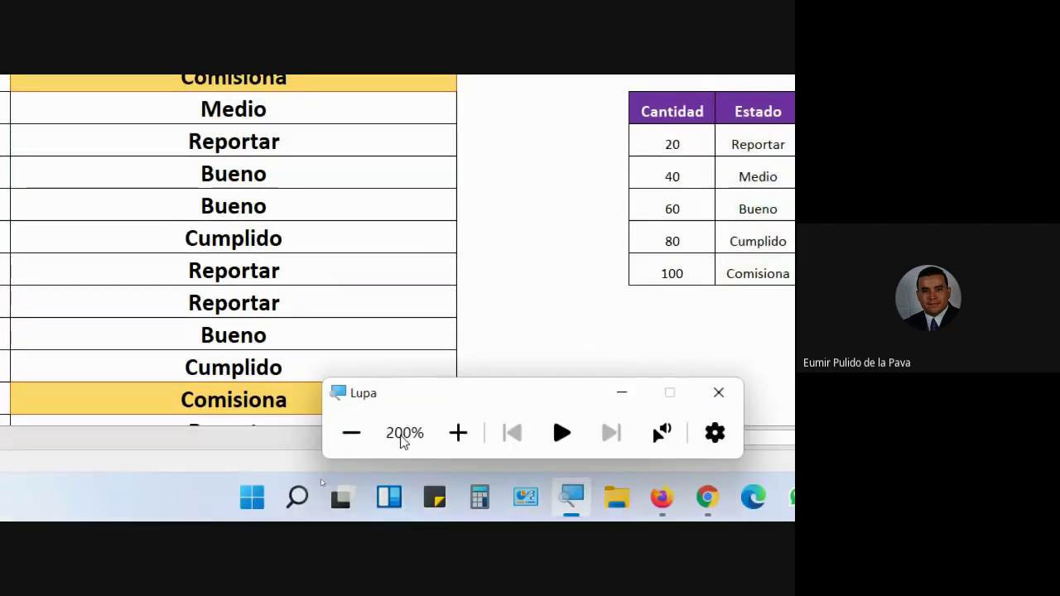
pyautogui.click(351, 433)
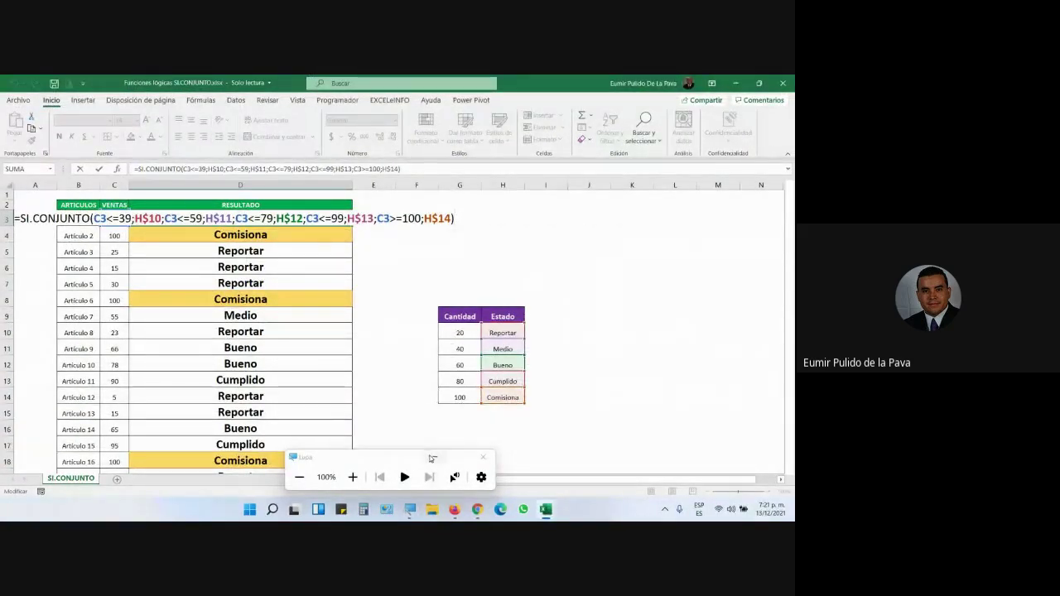
pyautogui.click(432, 458)
pyautogui.moveTo(477, 509)
pyautogui.click(597, 408)
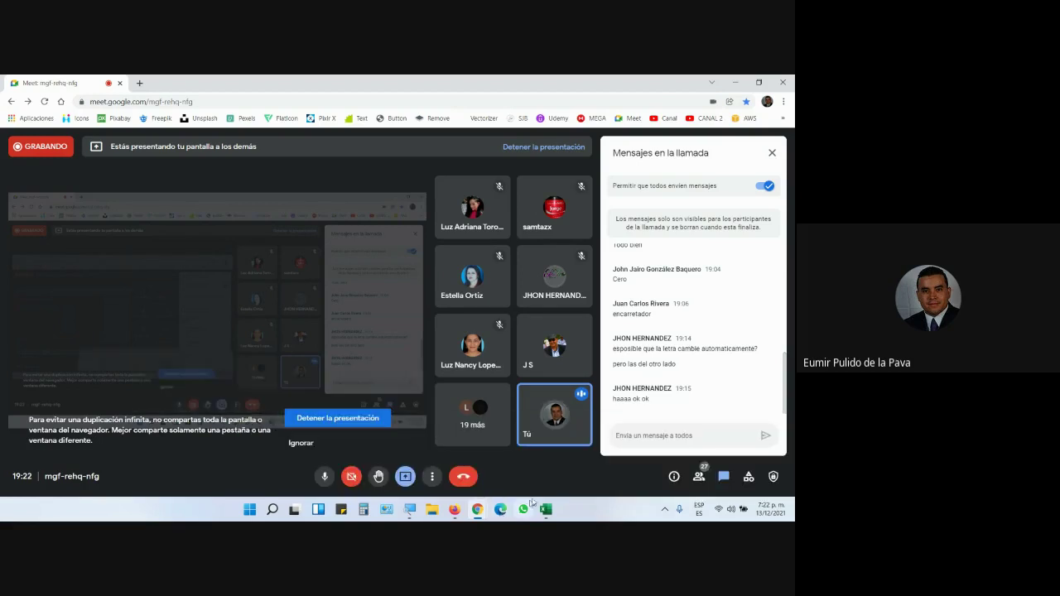
# Step: Return to the SI.CONJUNTO workbook and finish editing D3's formula
pyautogui.moveTo(546, 509)
pyautogui.click(632, 460)
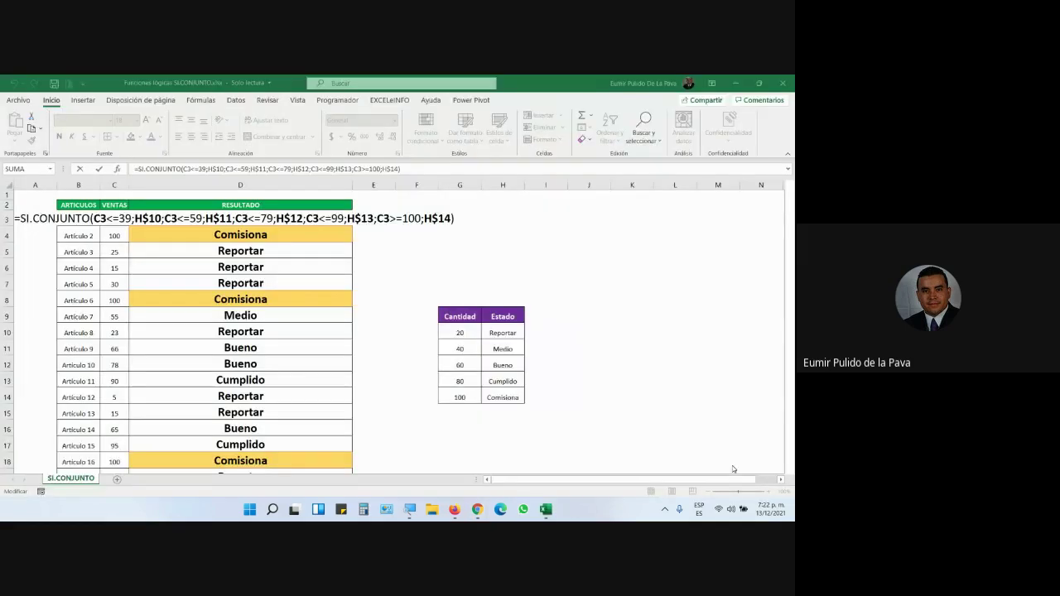
pyautogui.press('Return')
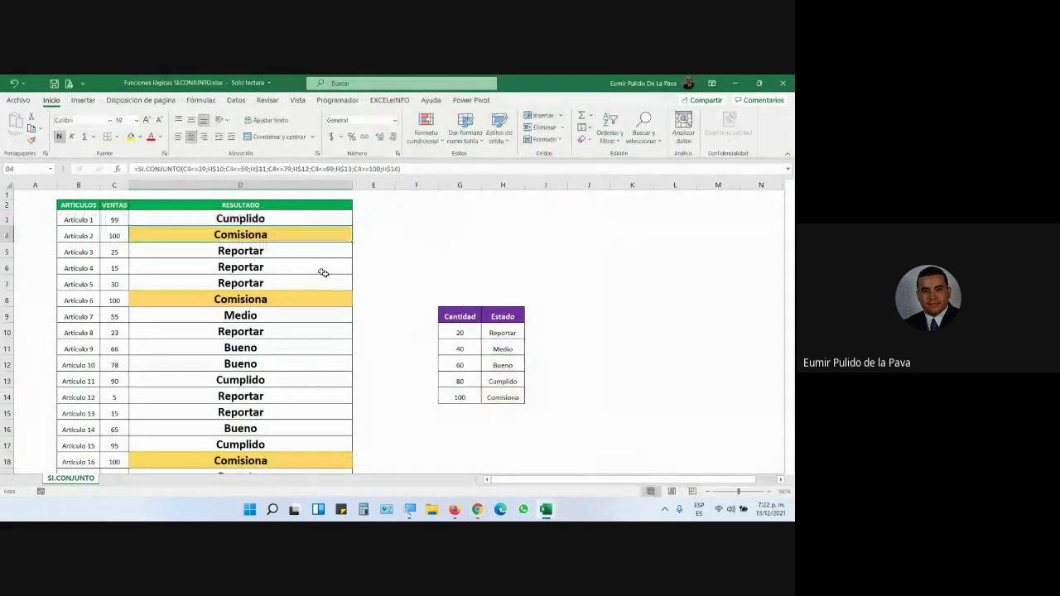
# Step: In the SI anidada workbook, inspect B2's nested SI formula, then select C2
pyautogui.moveTo(557, 509)
pyautogui.click(627, 461)
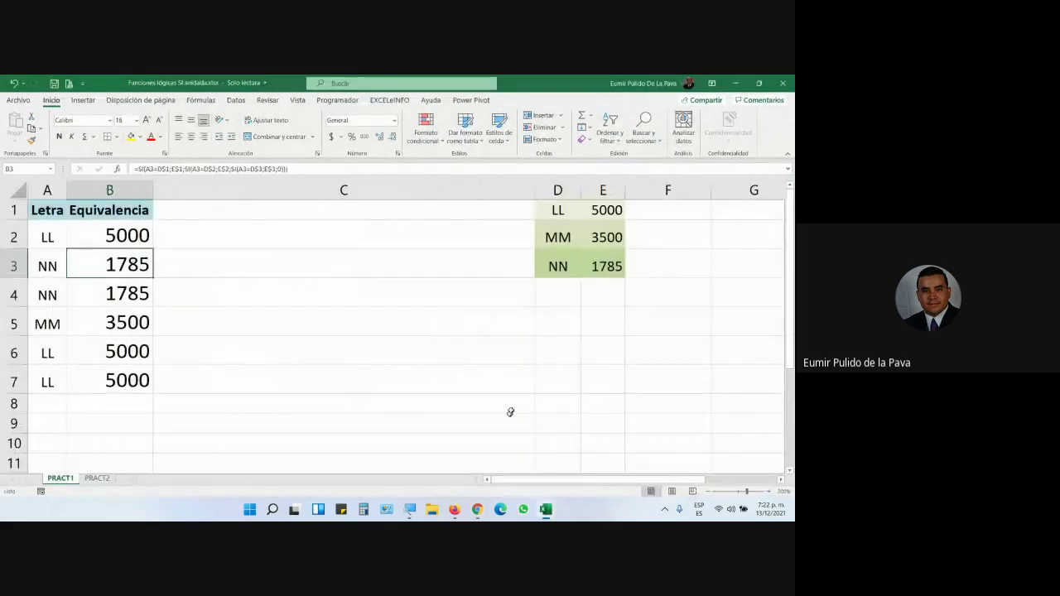
pyautogui.click(131, 237)
pyautogui.doubleClick(133, 237)
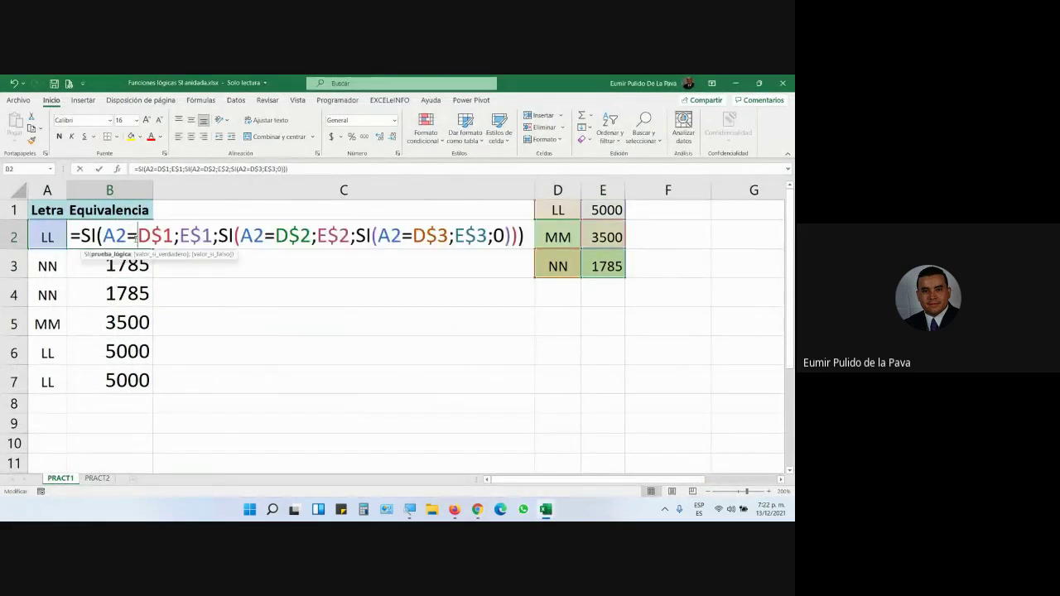
pyautogui.press('Escape')
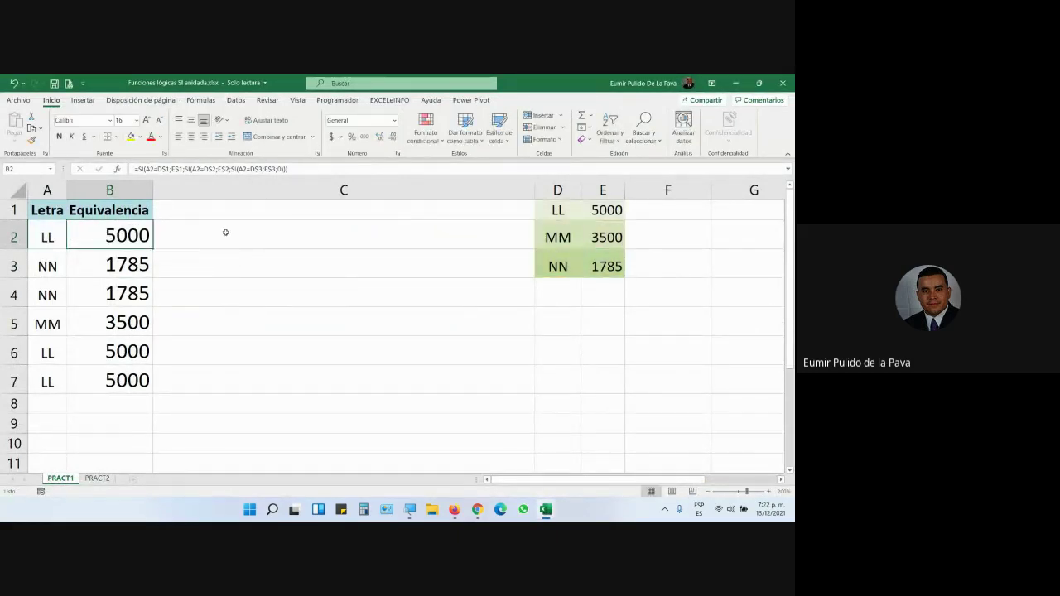
pyautogui.click(225, 232)
# Step: Start =SI.CONJUNTO in C2 with the first test A2=D$1 returning E$1
pyautogui.write('=S')
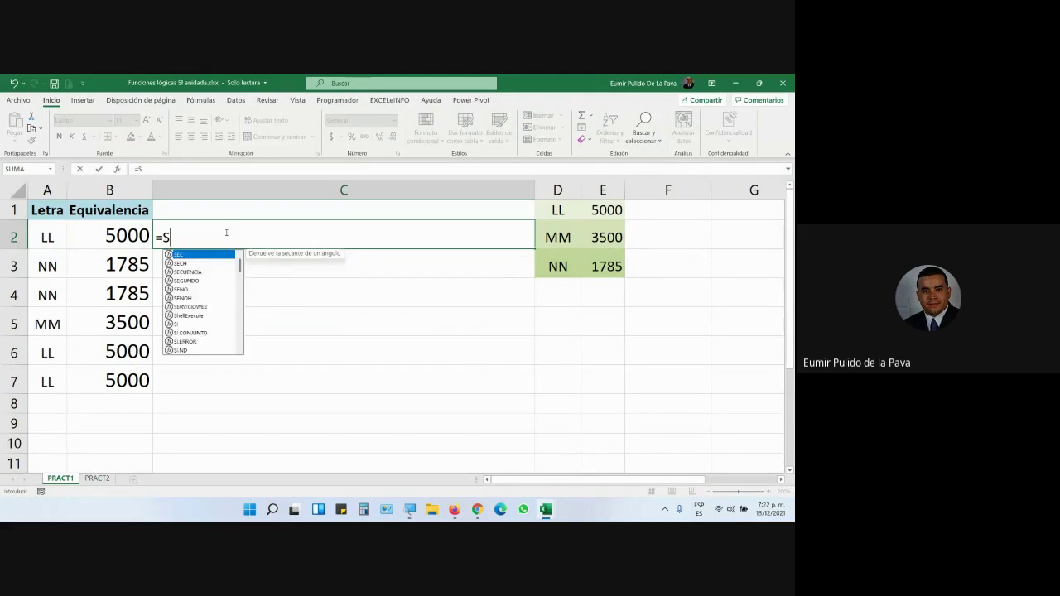
pyautogui.write('I.C')
pyautogui.press('Tab')
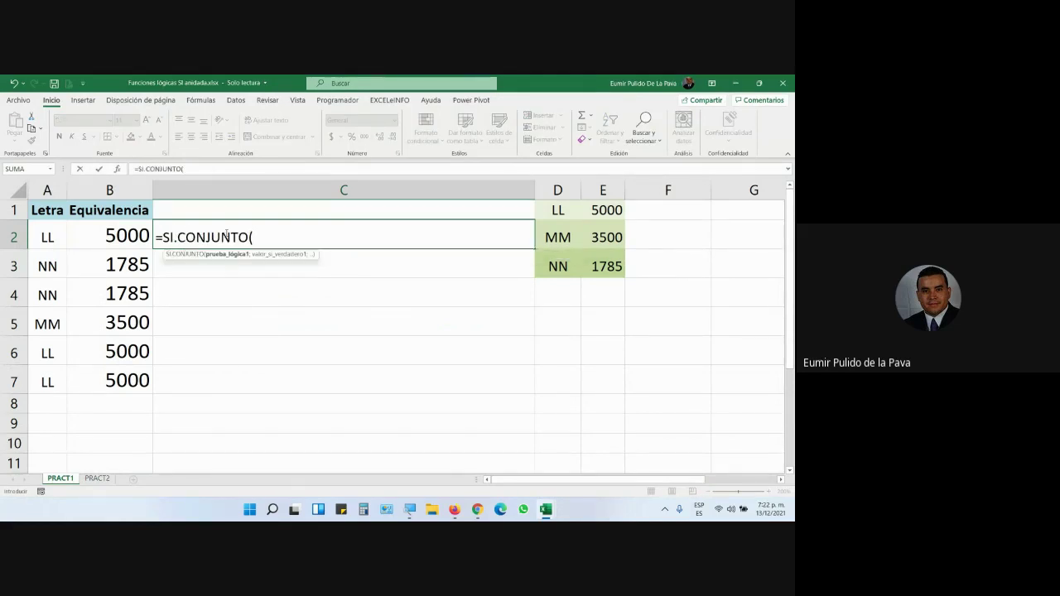
pyautogui.click(51, 238)
pyautogui.write('=')
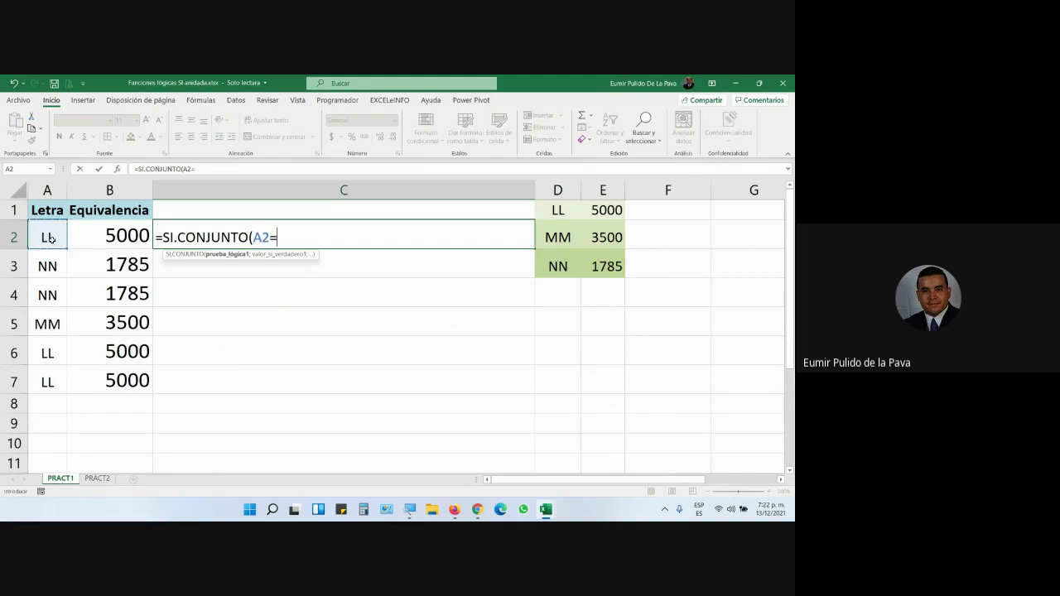
pyautogui.click(554, 211)
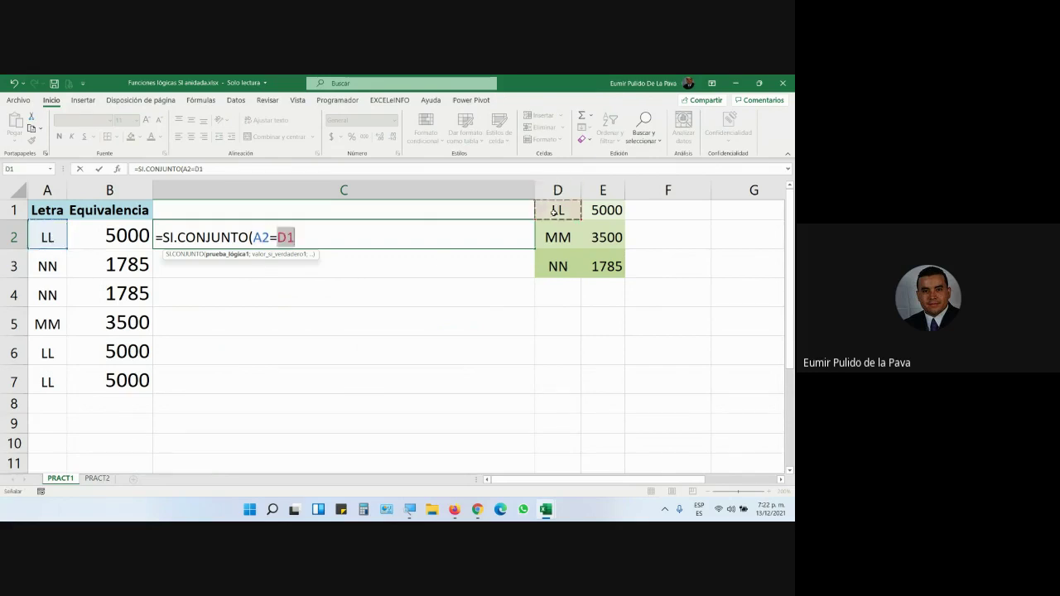
pyautogui.press('F4')
pyautogui.press('F4')
pyautogui.write(';')
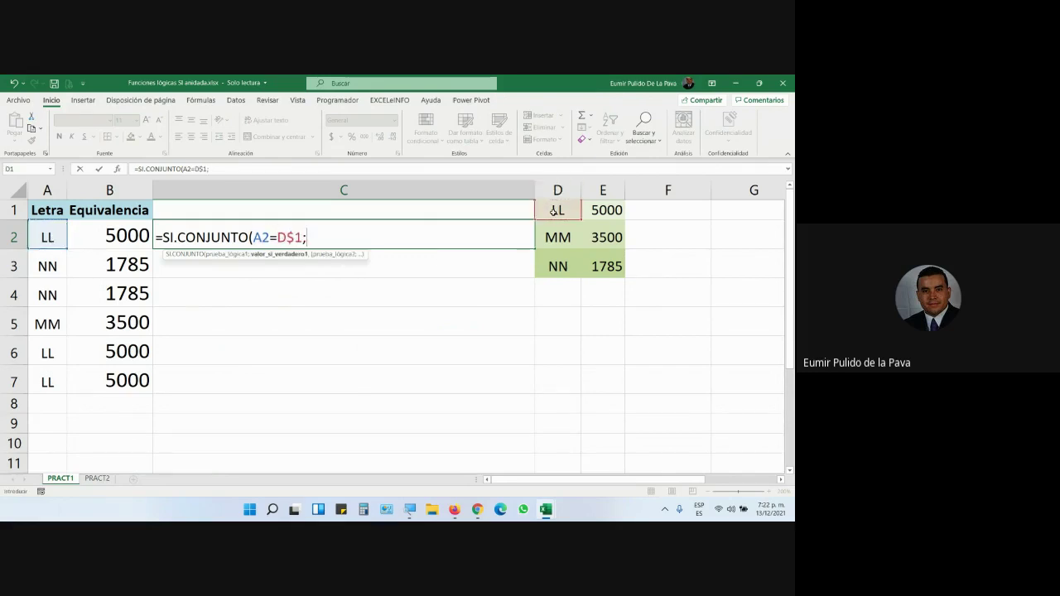
pyautogui.click(613, 212)
pyautogui.press('F4')
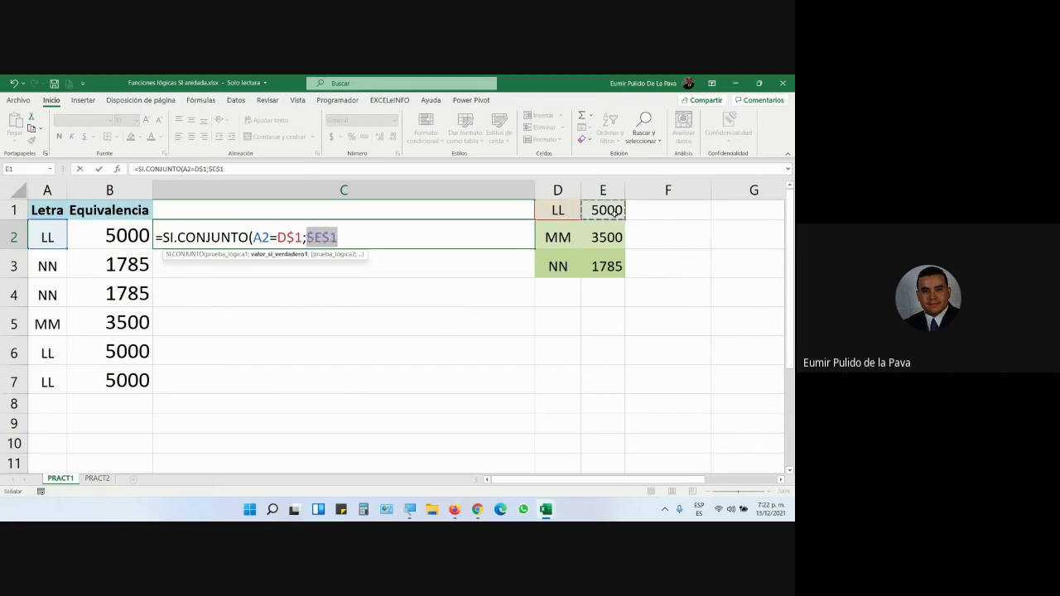
pyautogui.press('F4')
# Step: Add the second test A2=D$2 returning E$2
pyautogui.write(';')
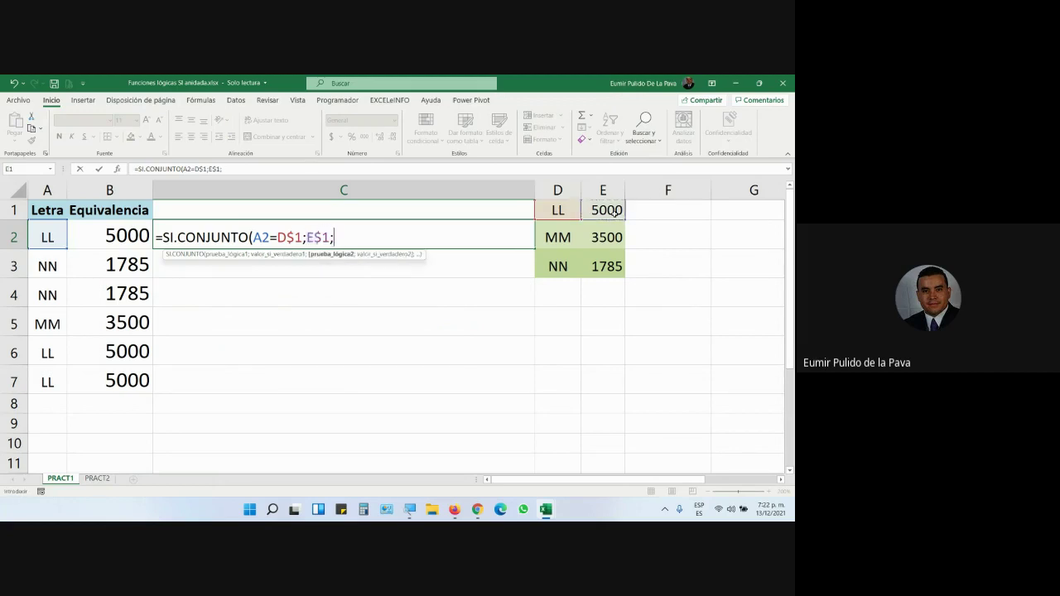
pyautogui.click(47, 237)
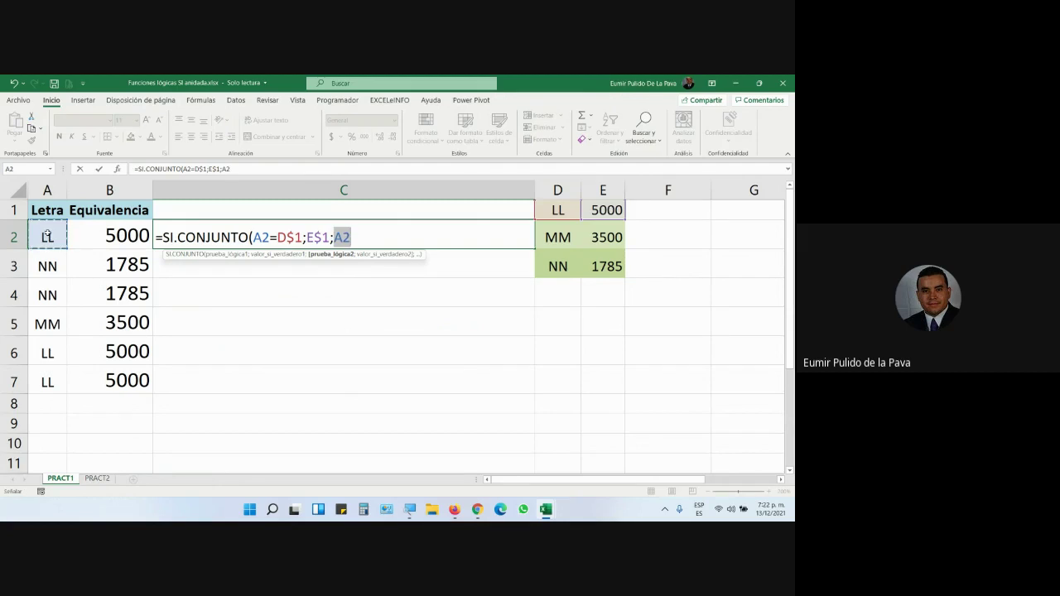
pyautogui.write('=')
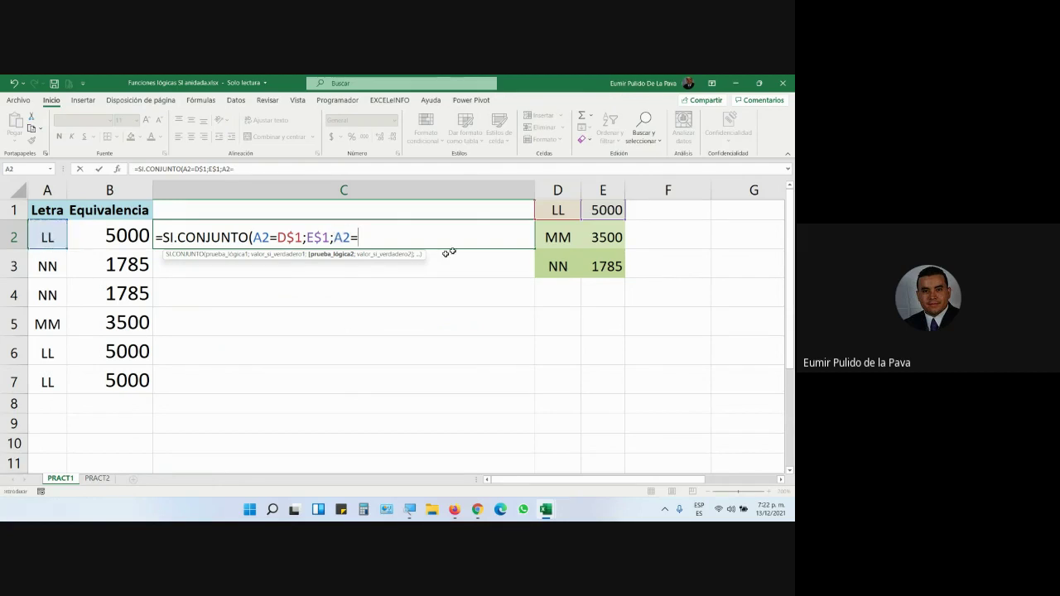
pyautogui.click(562, 238)
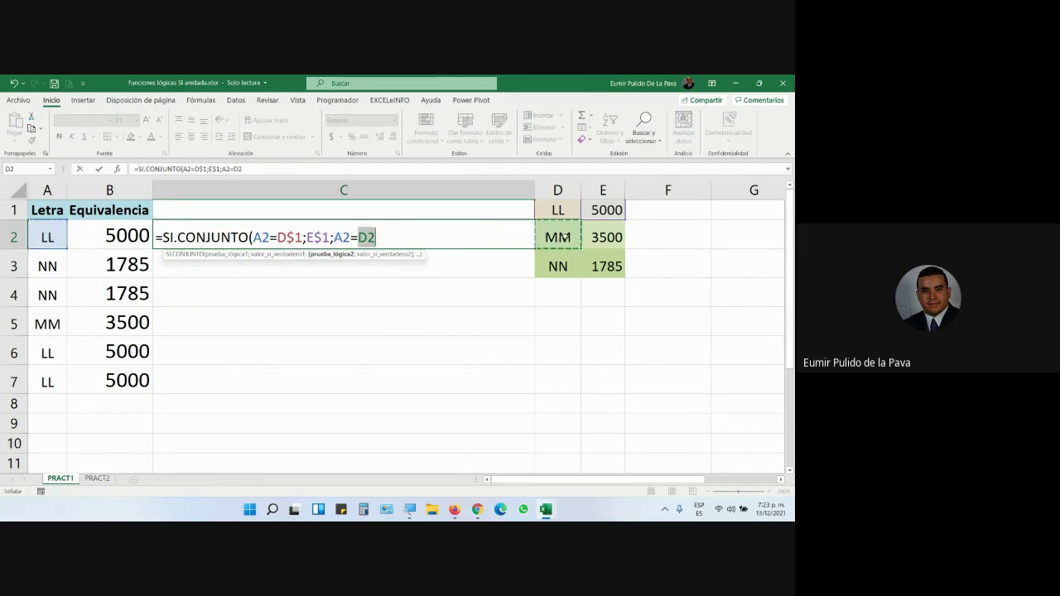
pyautogui.press('F4')
pyautogui.press('F4')
pyautogui.write(';')
pyautogui.click(609, 237)
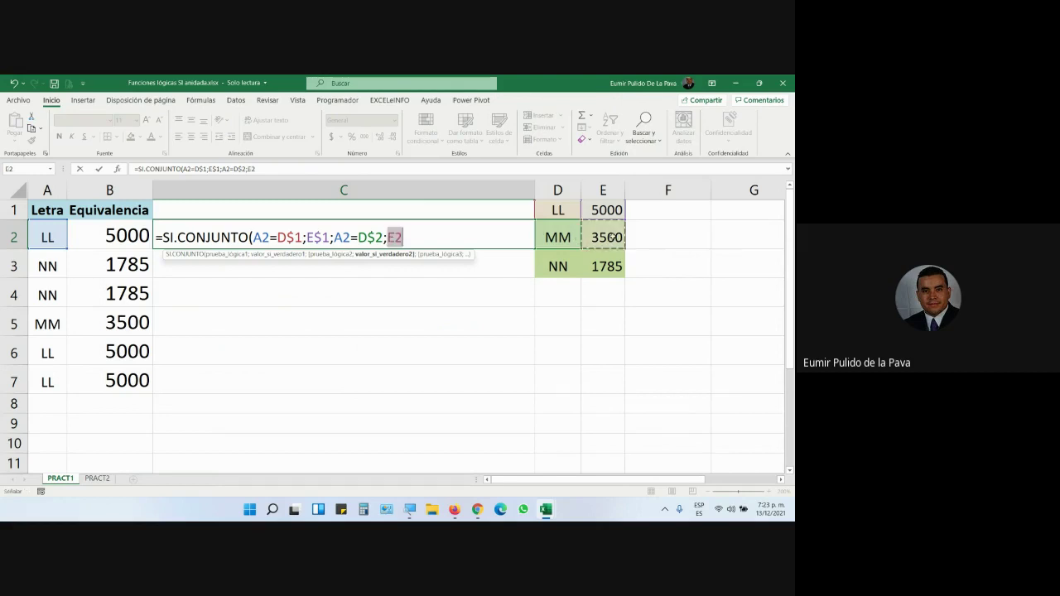
pyautogui.press('F4')
pyautogui.press('F4')
pyautogui.write(';')
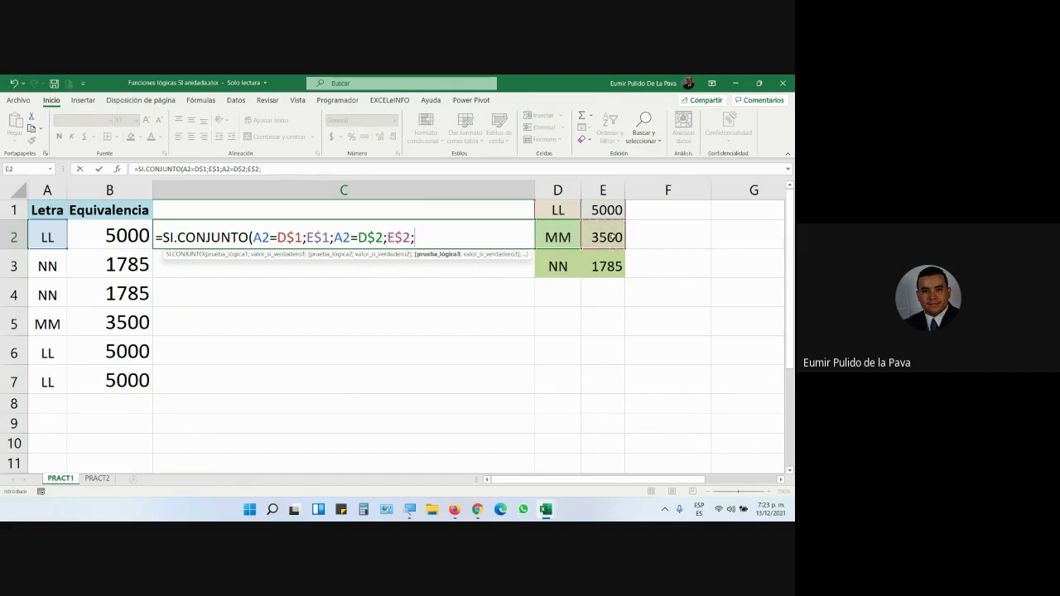
# Step: Add the third test A2=D$3 returning E$3, close and commit the formula, showing 5000
pyautogui.click(47, 237)
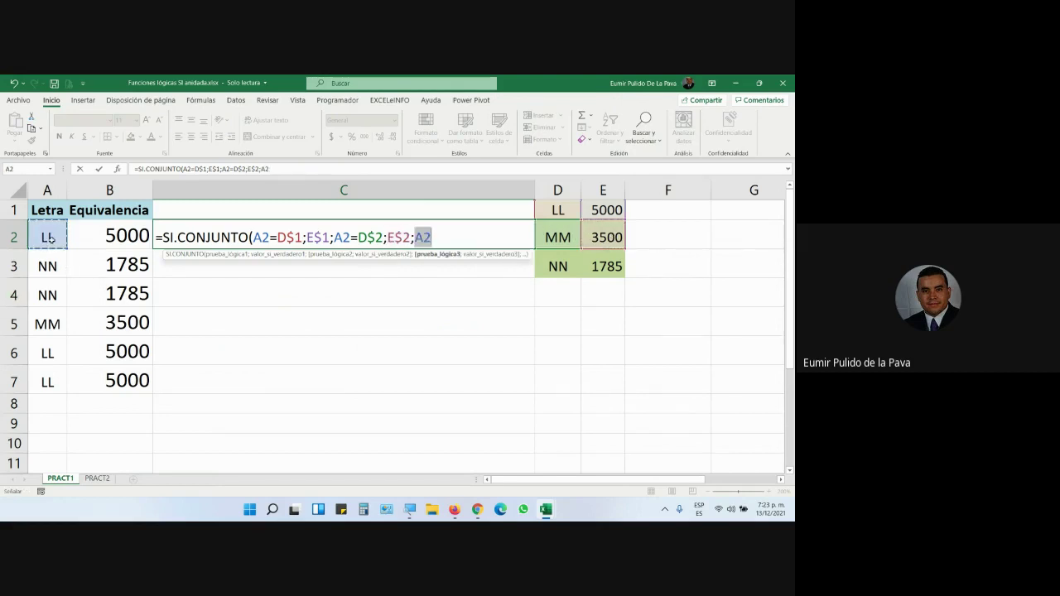
pyautogui.write('=')
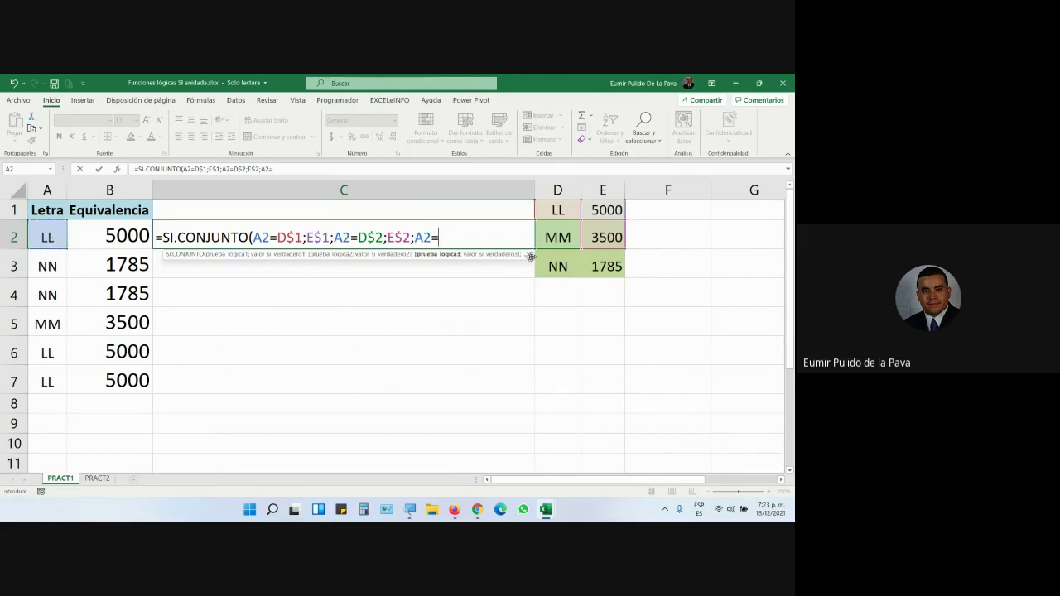
pyautogui.click(547, 263)
pyautogui.press('F4')
pyautogui.press('F4')
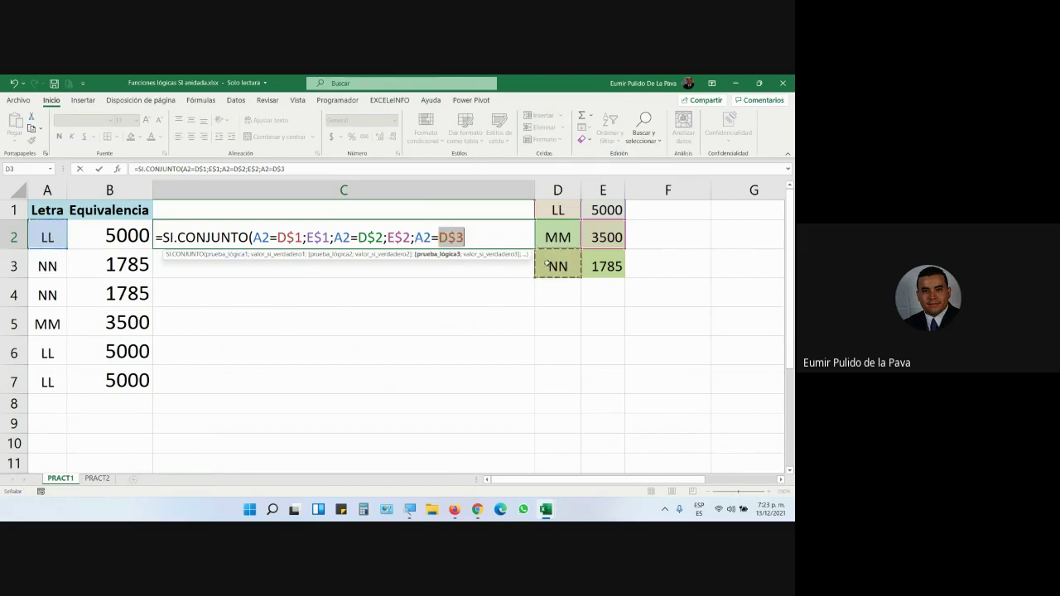
pyautogui.write(';')
pyautogui.click(605, 266)
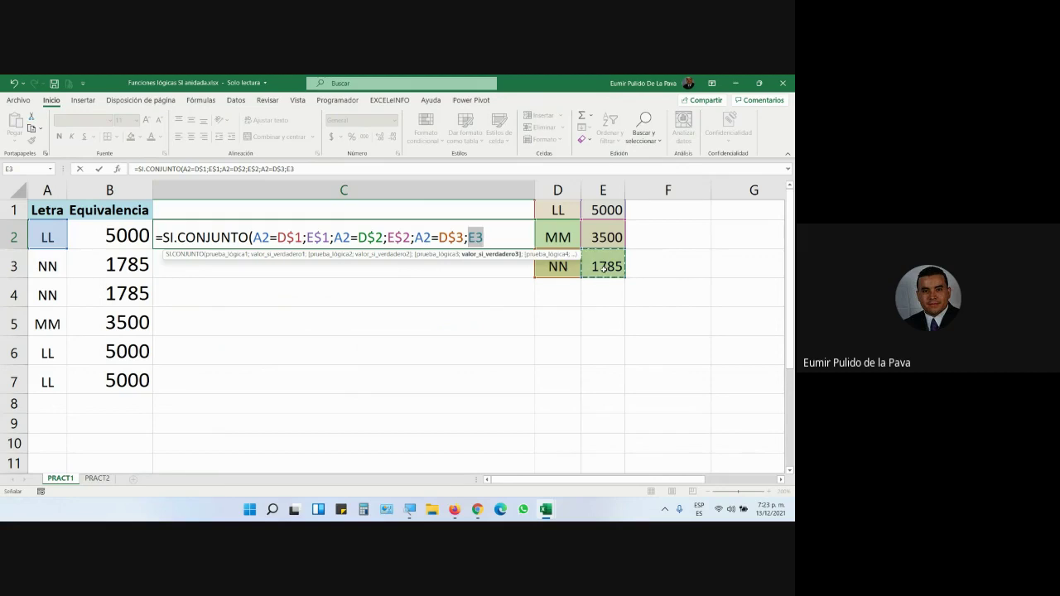
pyautogui.press('F4')
pyautogui.press('F4')
pyautogui.write(')')
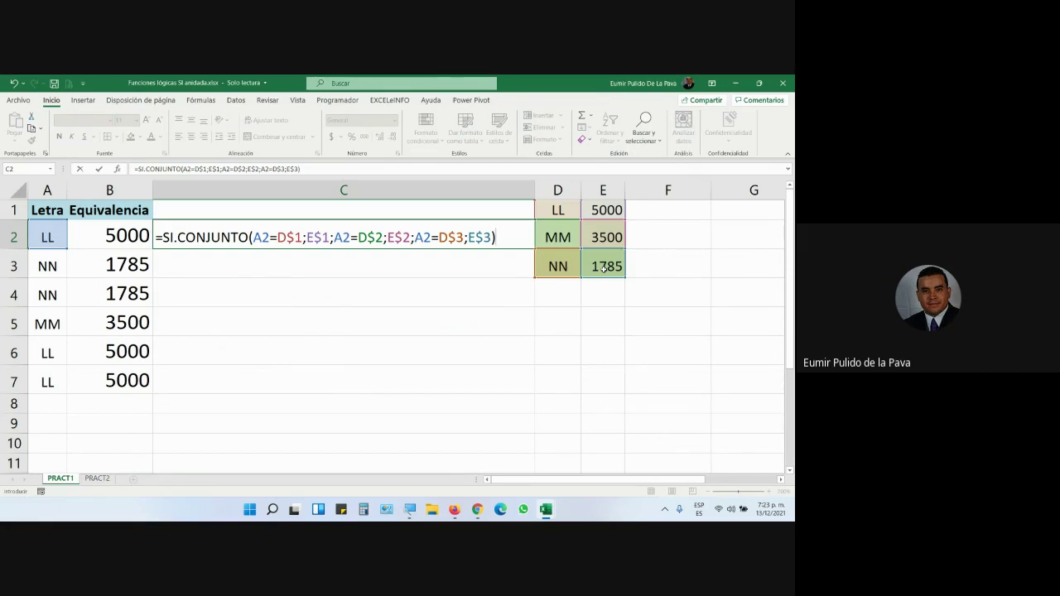
pyautogui.press('Return')
pyautogui.click(496, 234)
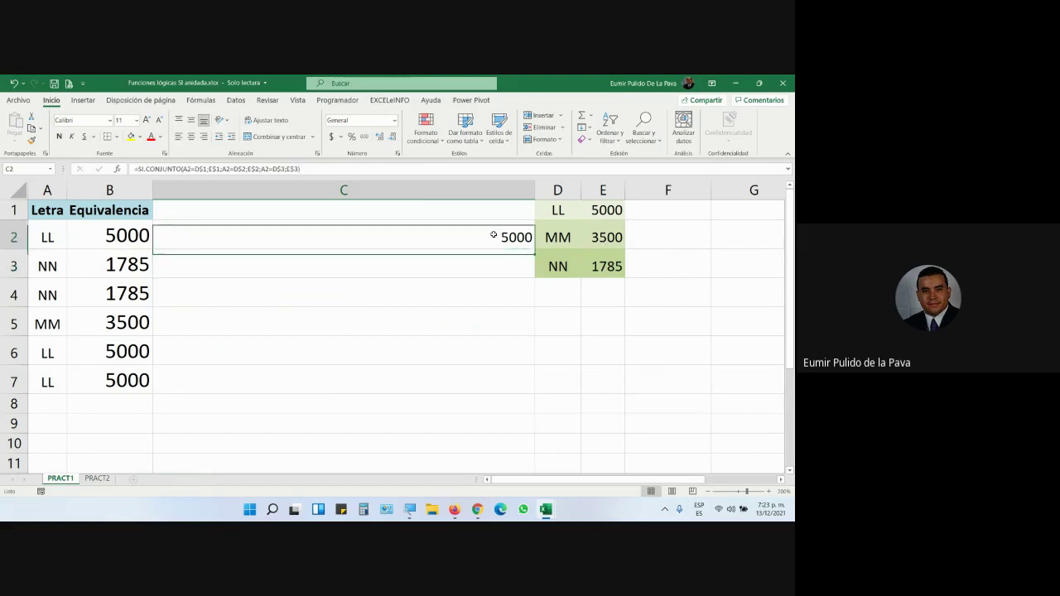
# Step: Fill the formula down to C7, make the results 16 pt, autofit column C, then switch to Google Meet
pyautogui.doubleClick(534, 251)
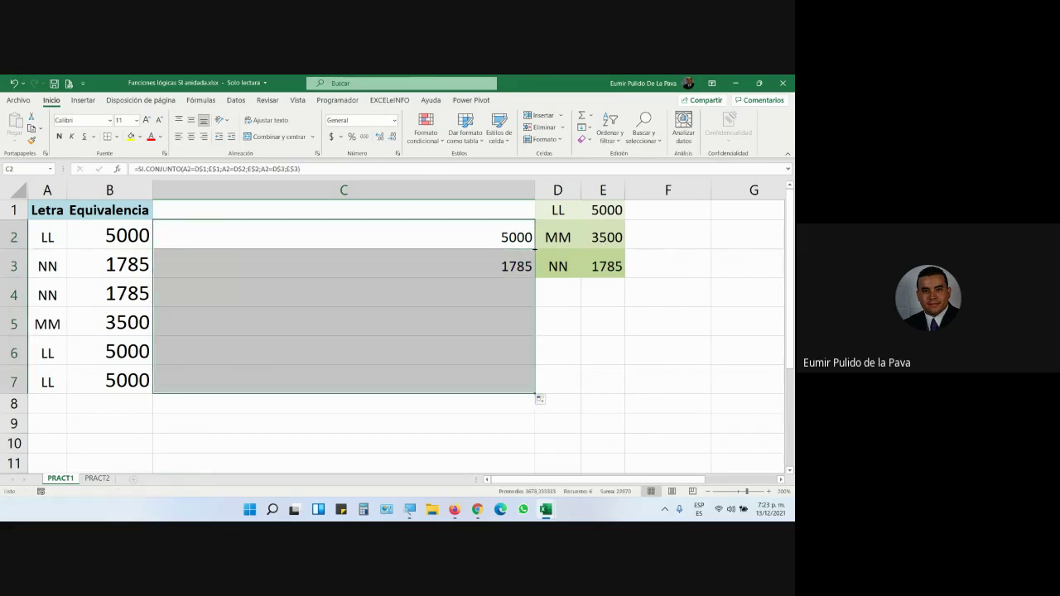
pyautogui.click(146, 120)
pyautogui.click(146, 120)
pyautogui.click(146, 120)
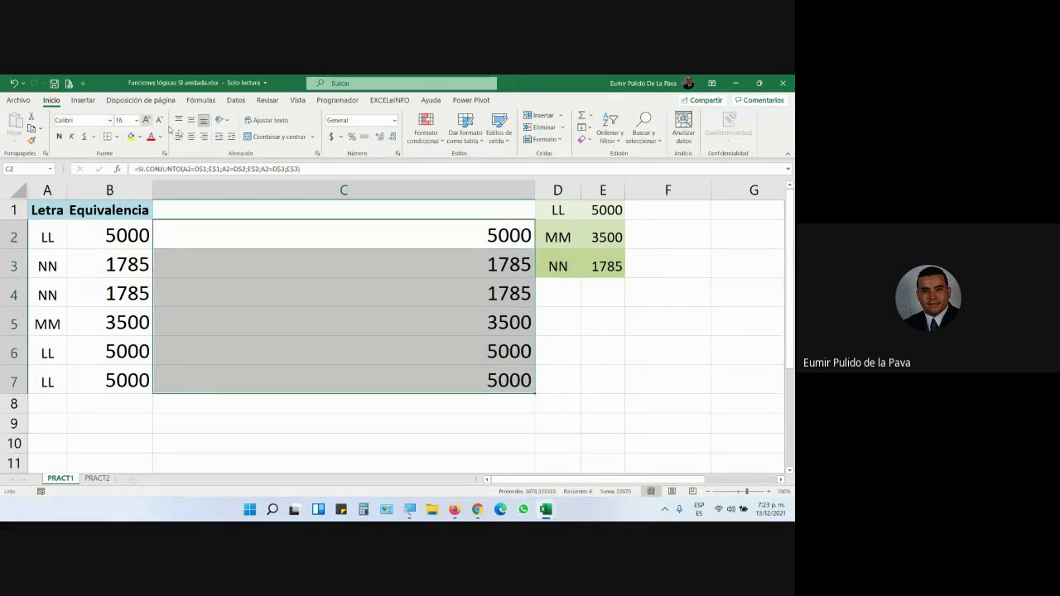
pyautogui.doubleClick(536, 194)
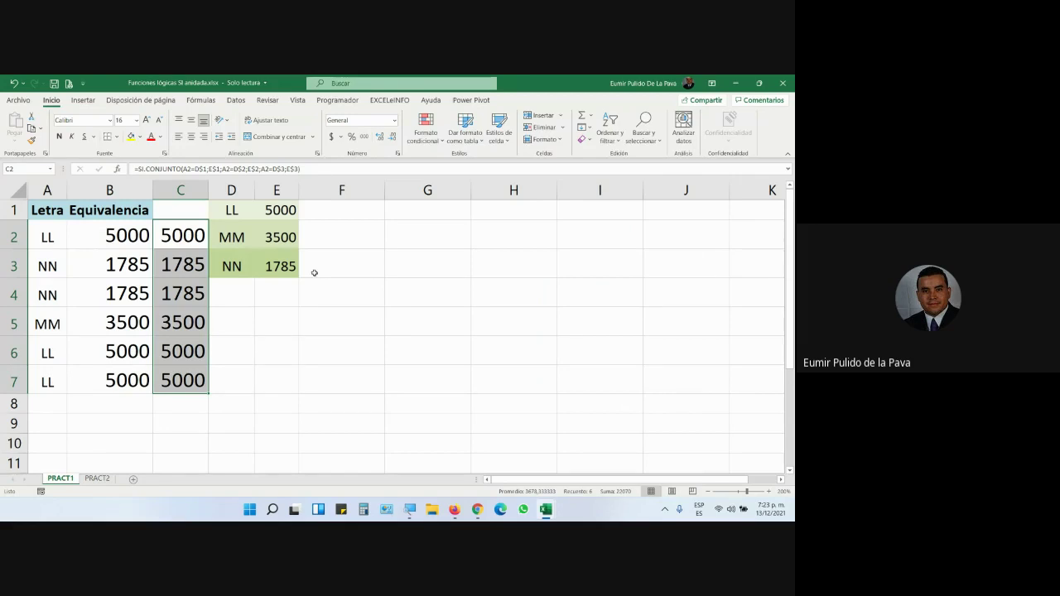
pyautogui.click(477, 509)
pyautogui.click(454, 473)
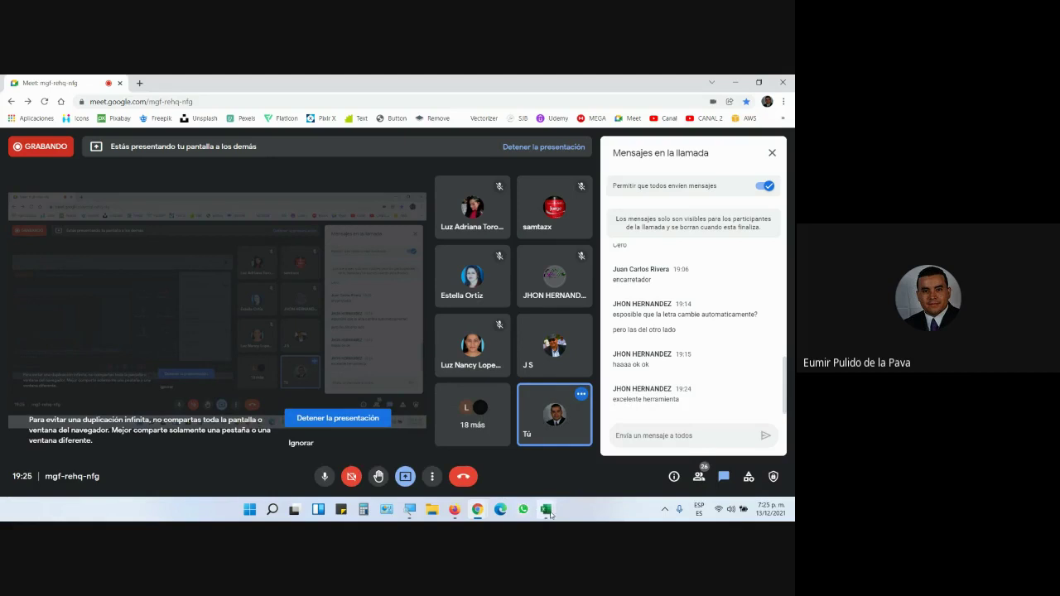
# Step: Back in Excel, close the current workbook and SI anidadas without saving
pyautogui.moveTo(550, 515)
pyautogui.click(738, 461)
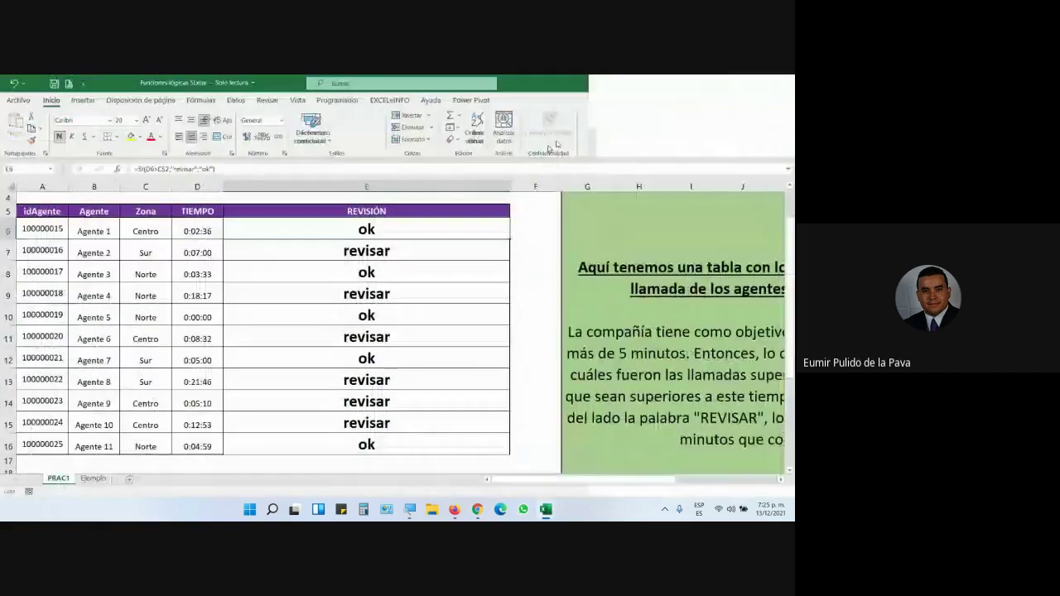
pyautogui.hotkey('ctrl', 'w')
pyautogui.click(396, 318)
pyautogui.moveTo(503, 509)
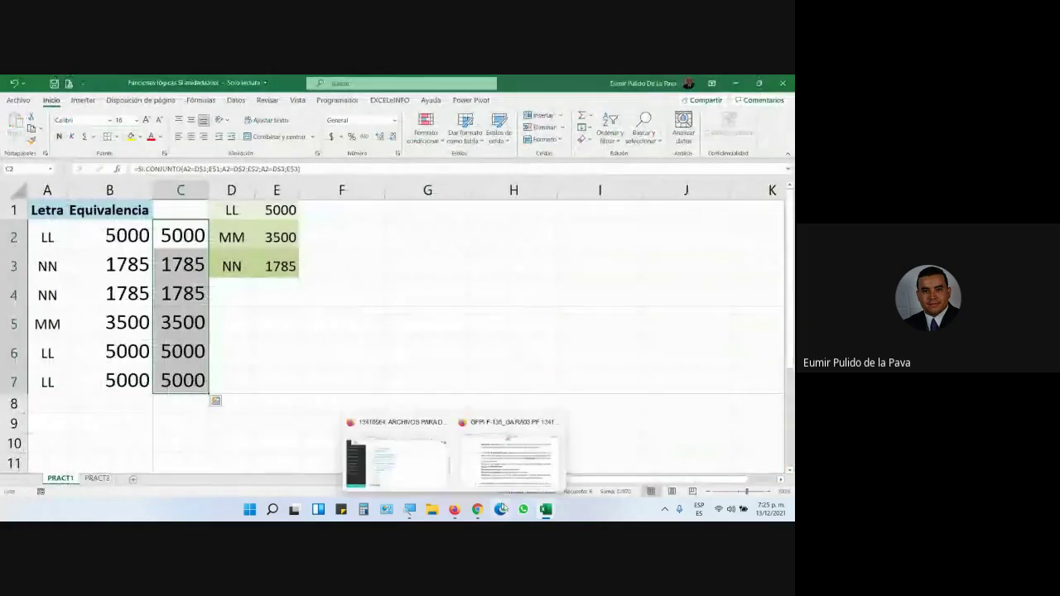
pyautogui.hotkey('ctrl', 'w')
pyautogui.click(389, 315)
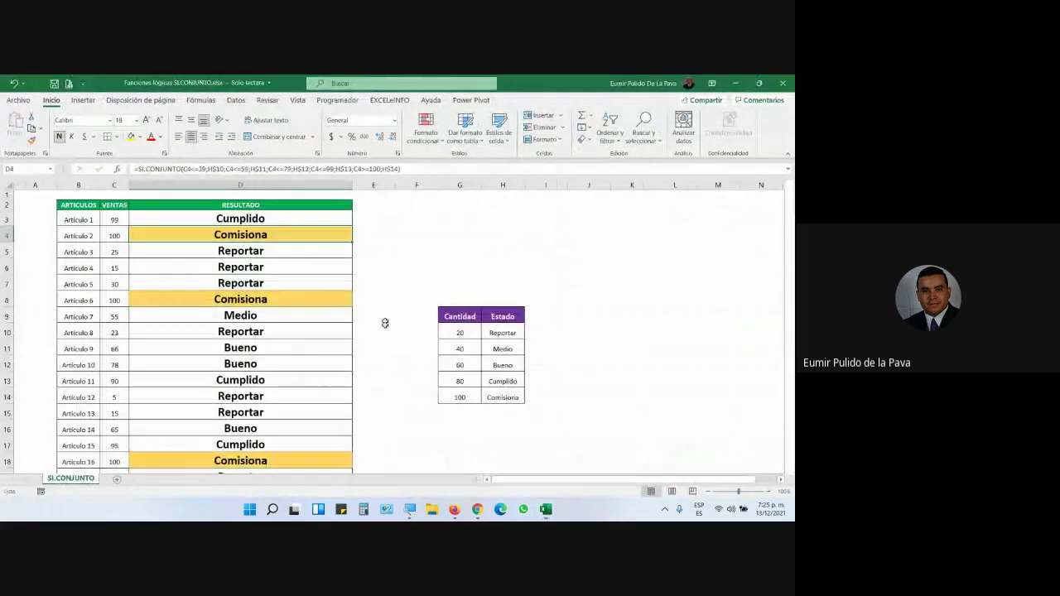
# Step: Close SI.CONJUNTO, Funciones lógicas O and the last workbook unsaved, then show the Firefox PDF
pyautogui.hotkey('ctrl', 'w')
pyautogui.click(397, 304)
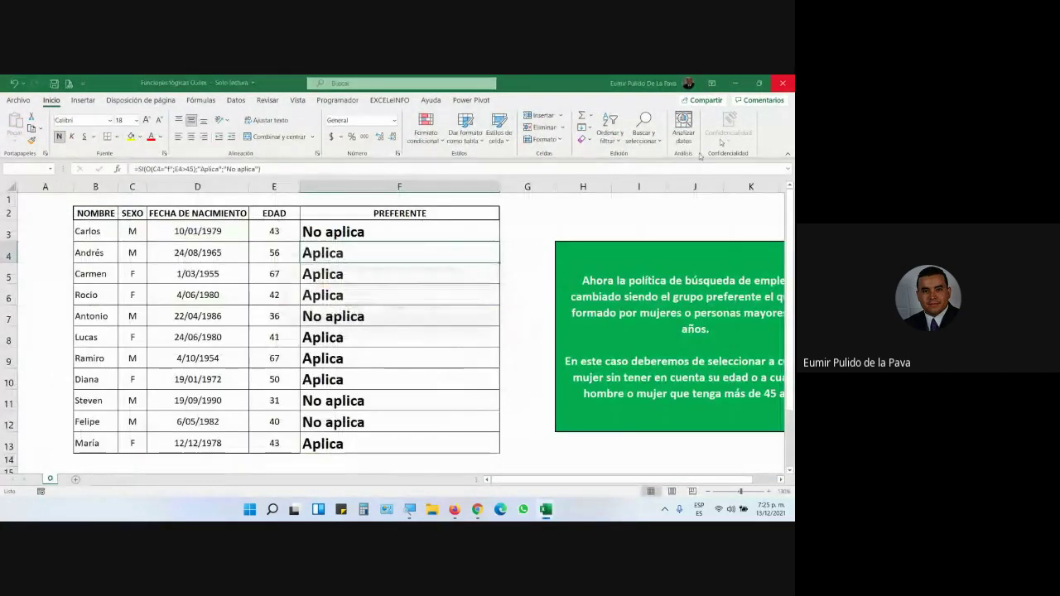
pyautogui.hotkey('ctrl', 'w')
pyautogui.click(398, 314)
pyautogui.hotkey('ctrl', 'w')
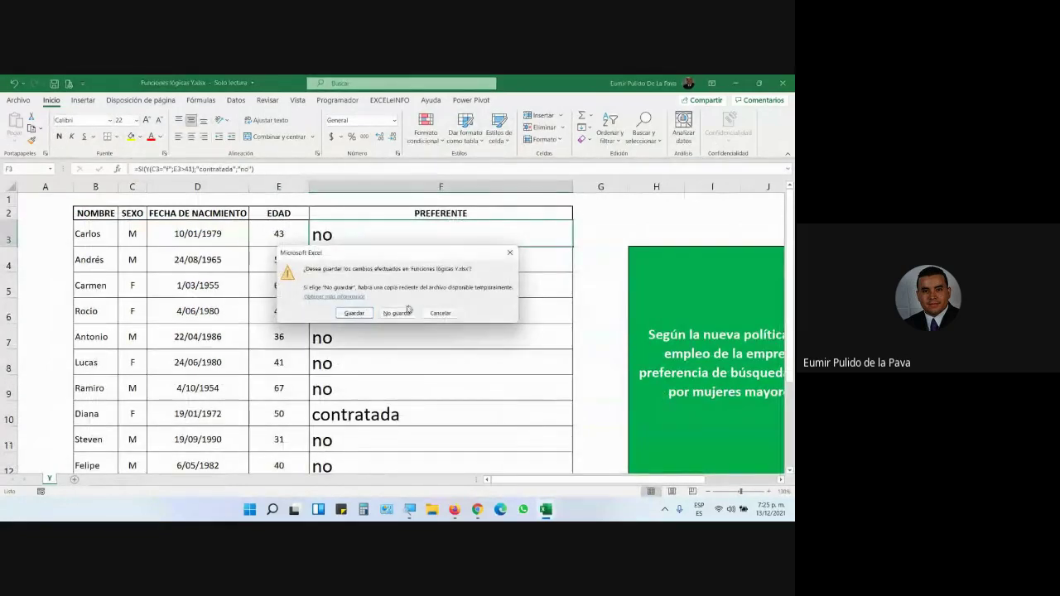
pyautogui.click(406, 312)
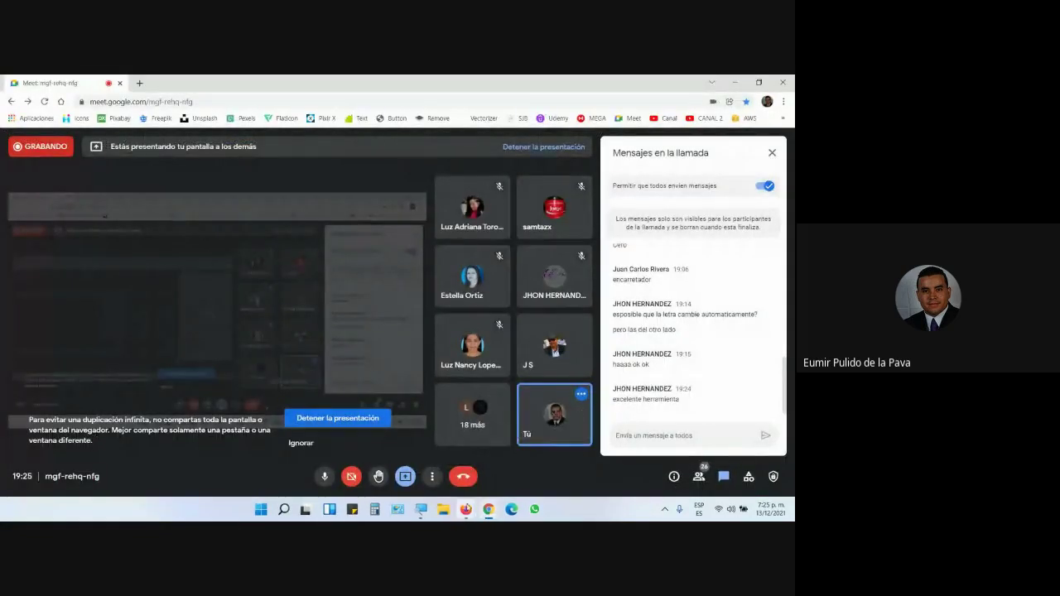
pyautogui.moveTo(466, 509)
pyautogui.click(525, 454)
# Step: Scroll down to the 'Se hará uso…' paragraph and highlight 'Tablas Dinámicas 1.xlsx'
pyautogui.scroll(-3, 477, 370)
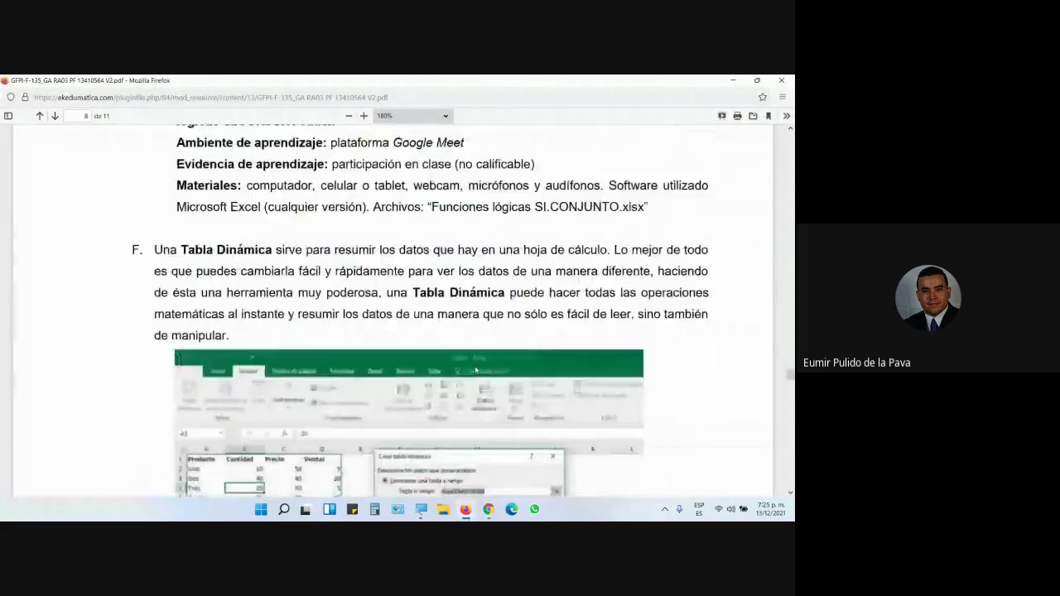
pyautogui.scroll(-1, 476, 370)
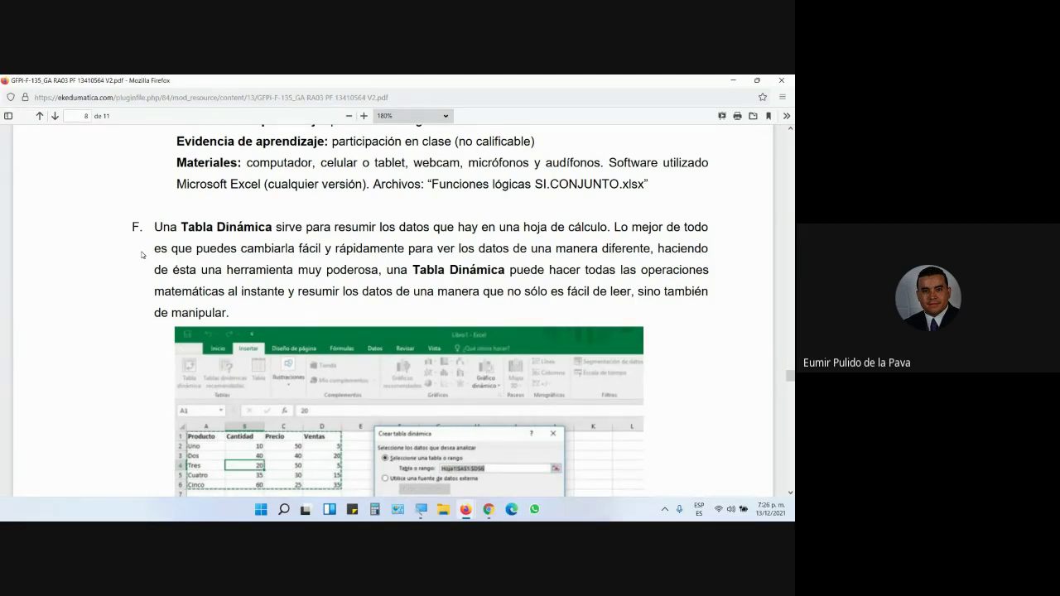
pyautogui.scroll(-1, 116, 331)
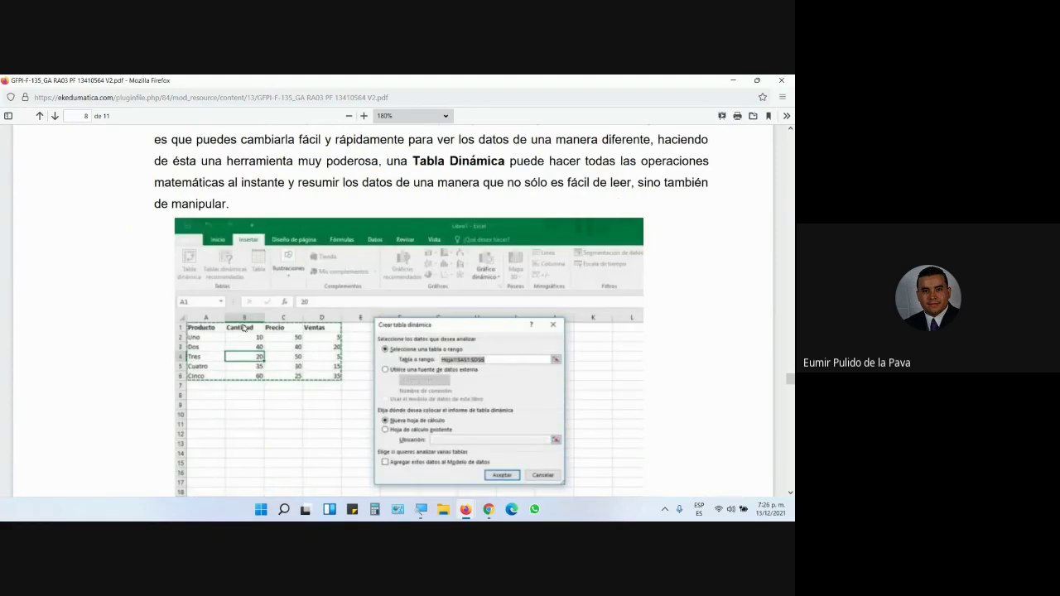
pyautogui.scroll(-4, 245, 326)
pyautogui.moveTo(289, 256); pyautogui.dragTo(426, 257)
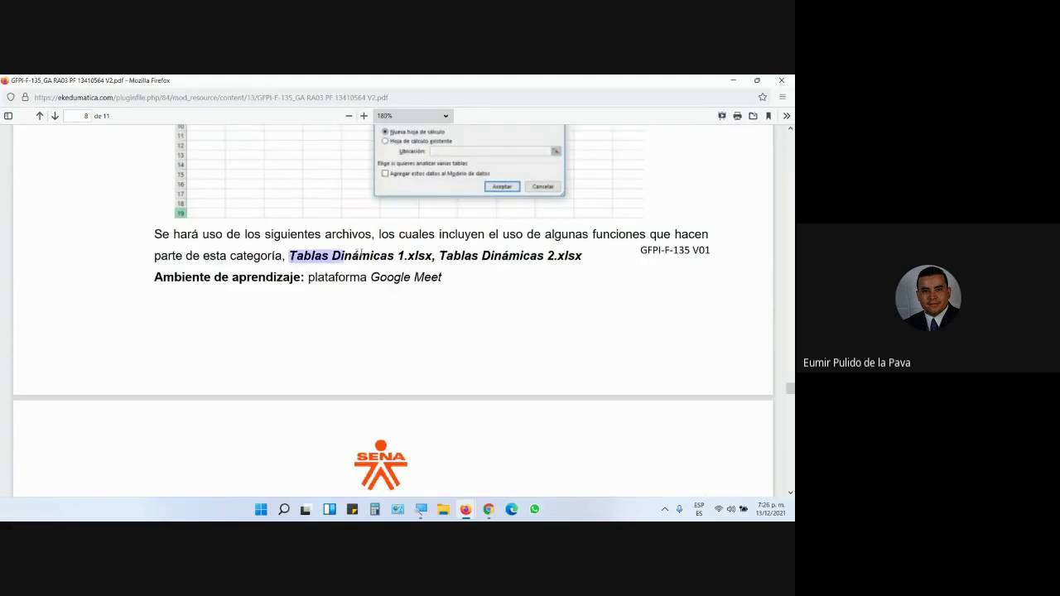
# Step: From the Moodle course folder, open Tablas Dinámicas 1.xlsx with Excel
pyautogui.moveTo(465, 507)
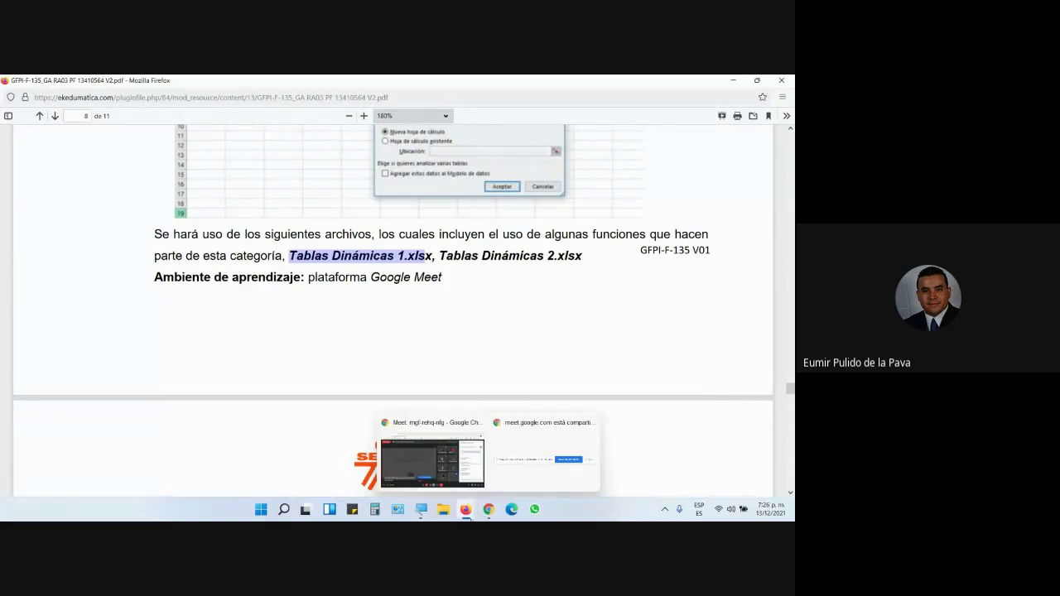
pyautogui.click(543, 460)
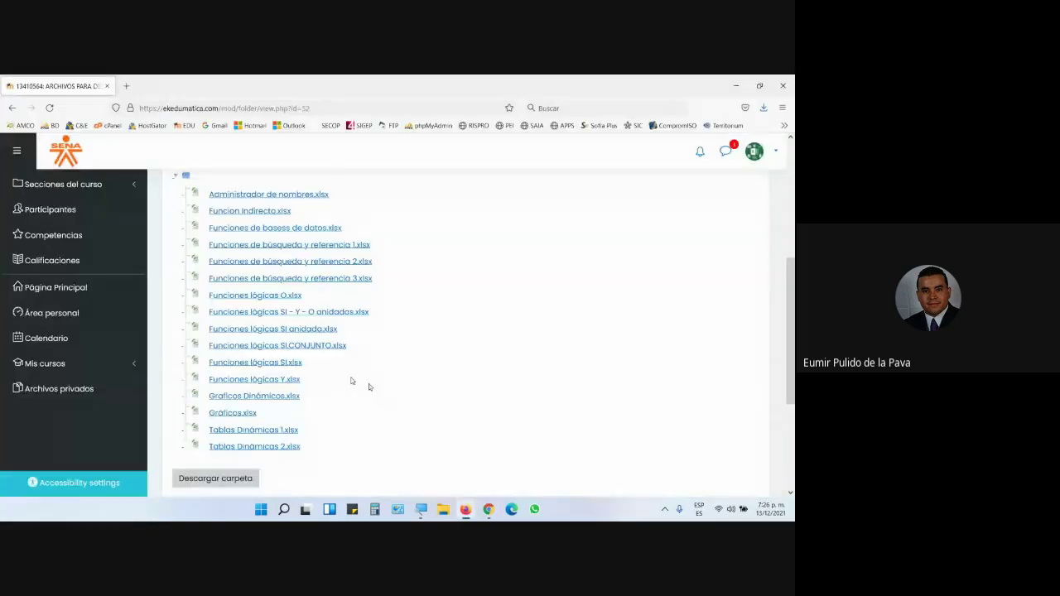
pyautogui.click(280, 431)
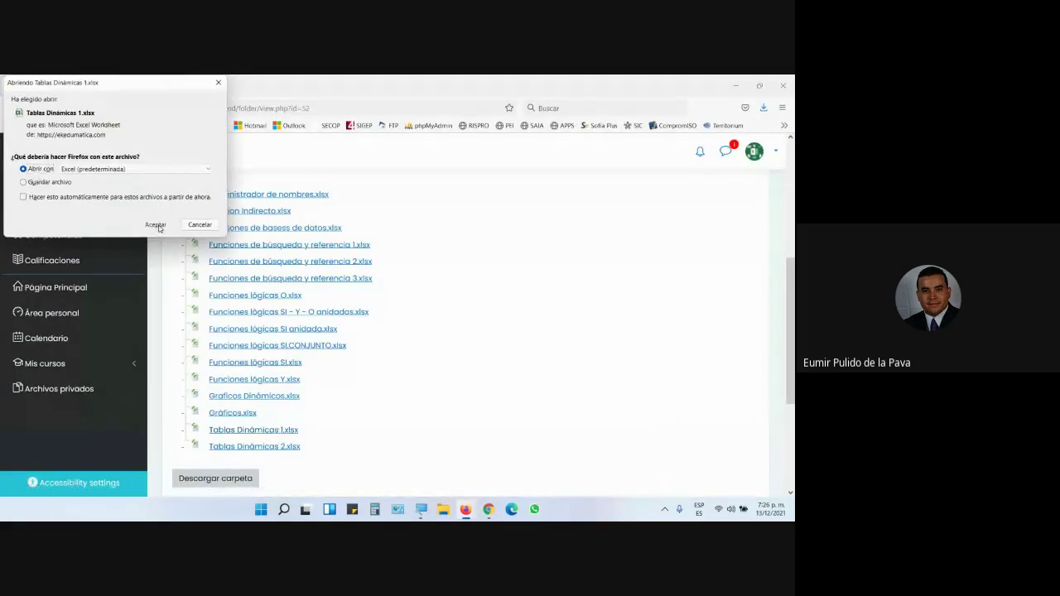
pyautogui.click(153, 222)
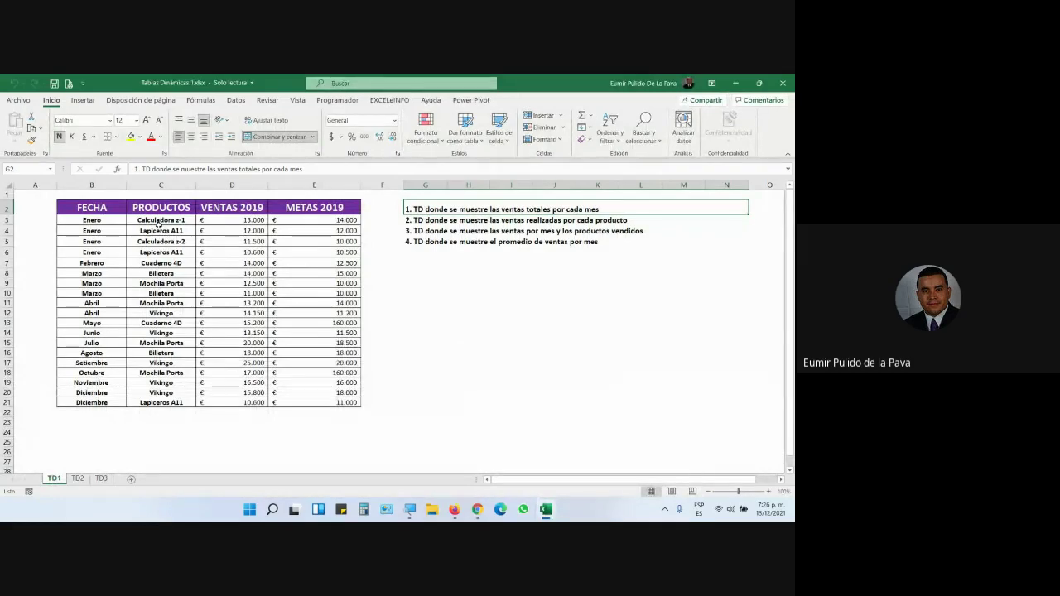
# Step: Enlarge the task 1 title in G2 to 18 pt and fill it yellow
pyautogui.click(146, 120)
pyautogui.click(146, 120)
pyautogui.click(146, 120)
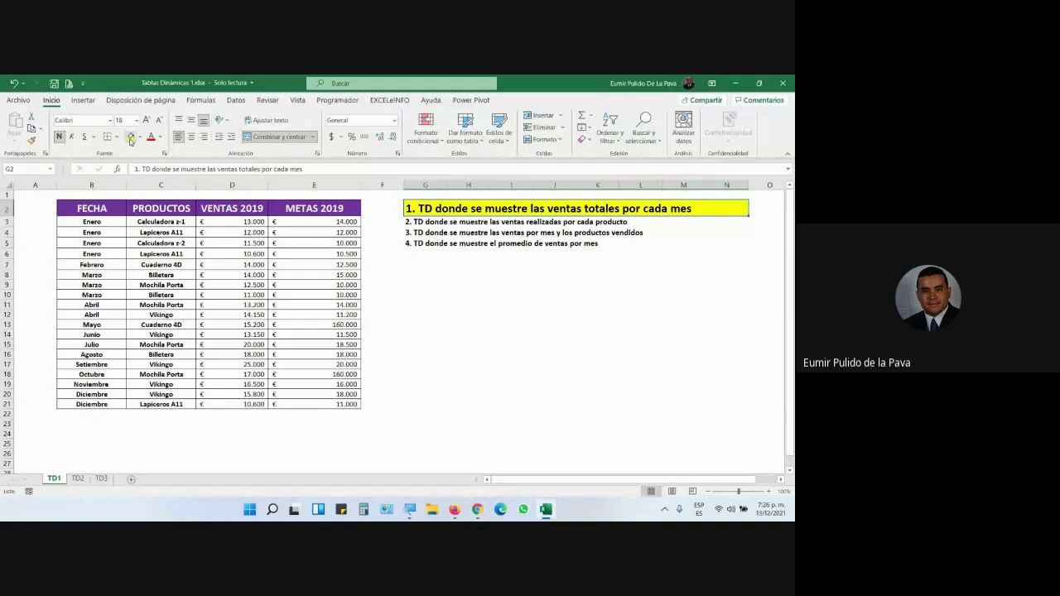
pyautogui.click(130, 138)
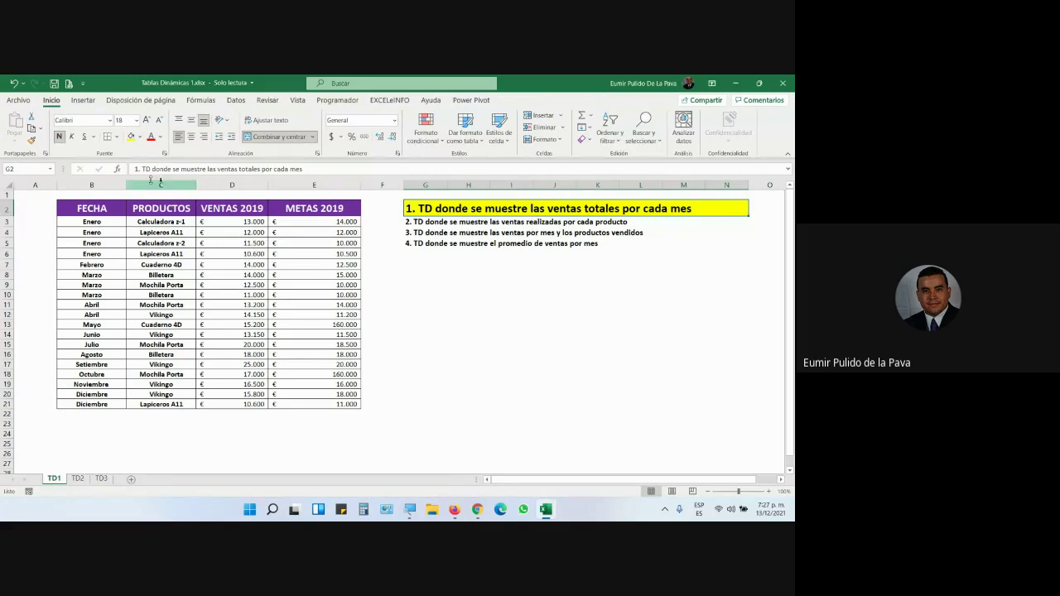
# Step: Select the sales table, then the FECHA and VENTAS 2019 columns together
pyautogui.click(80, 183)
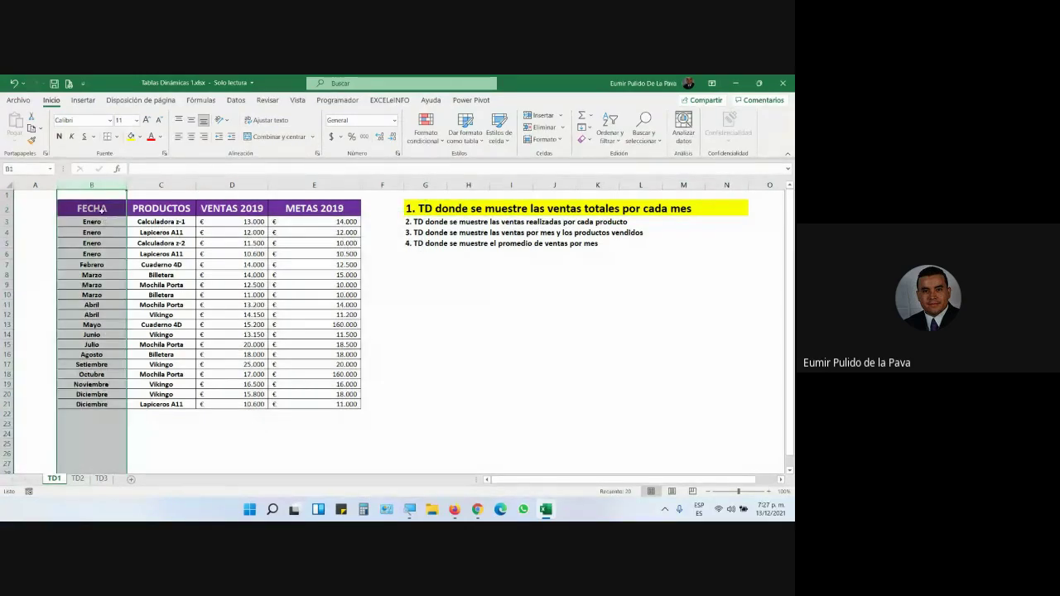
pyautogui.moveTo(100, 210); pyautogui.dragTo(320, 402)
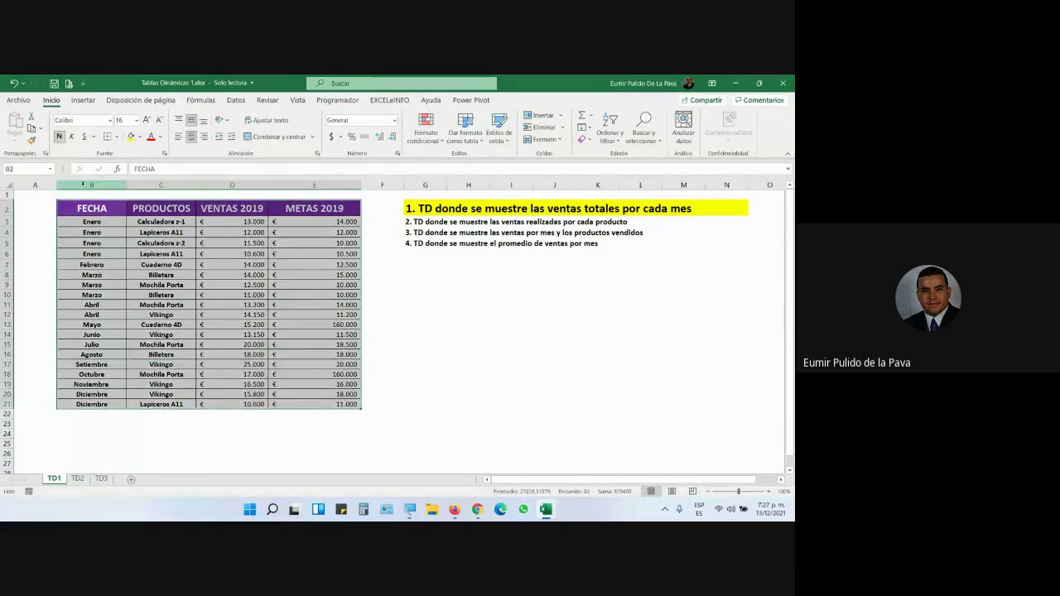
pyautogui.click(82, 183)
pyautogui.keyDown('ctrl'); pyautogui.click(232, 183); pyautogui.keyUp('ctrl')
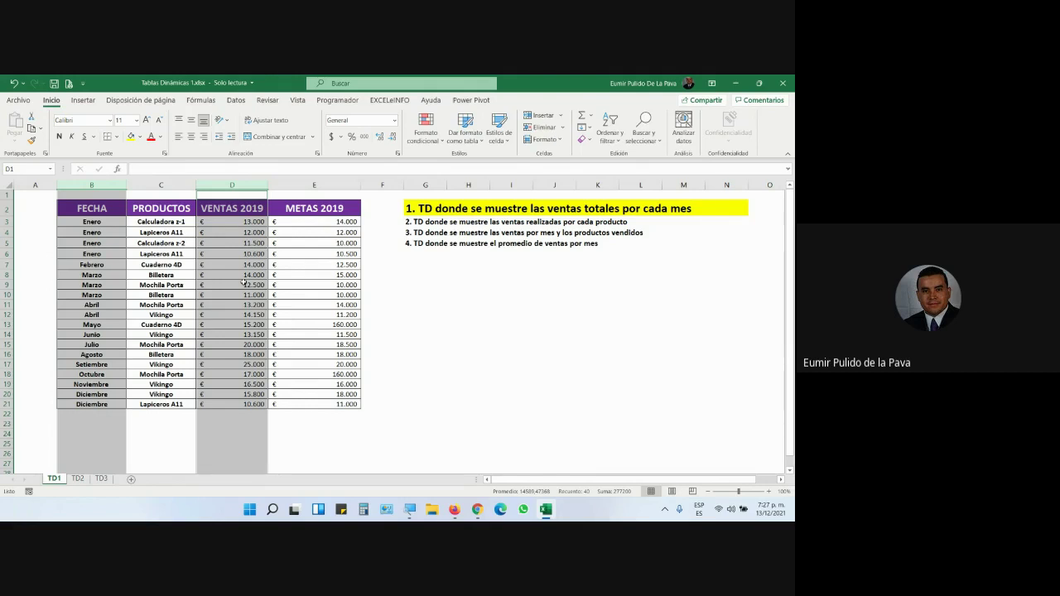
# Step: Select the whole sales table from FECHA down, then clear the selection
pyautogui.click(306, 305)
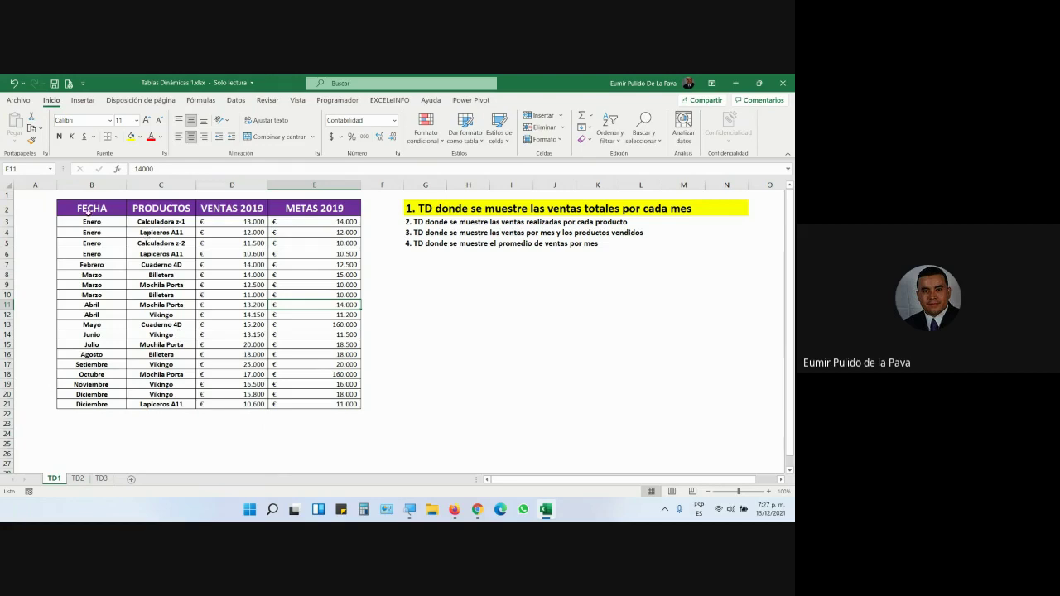
pyautogui.moveTo(87, 211)
pyautogui.mouseDown()
pyautogui.moveTo(288, 230)
pyautogui.moveTo(328, 410)
pyautogui.mouseUp()
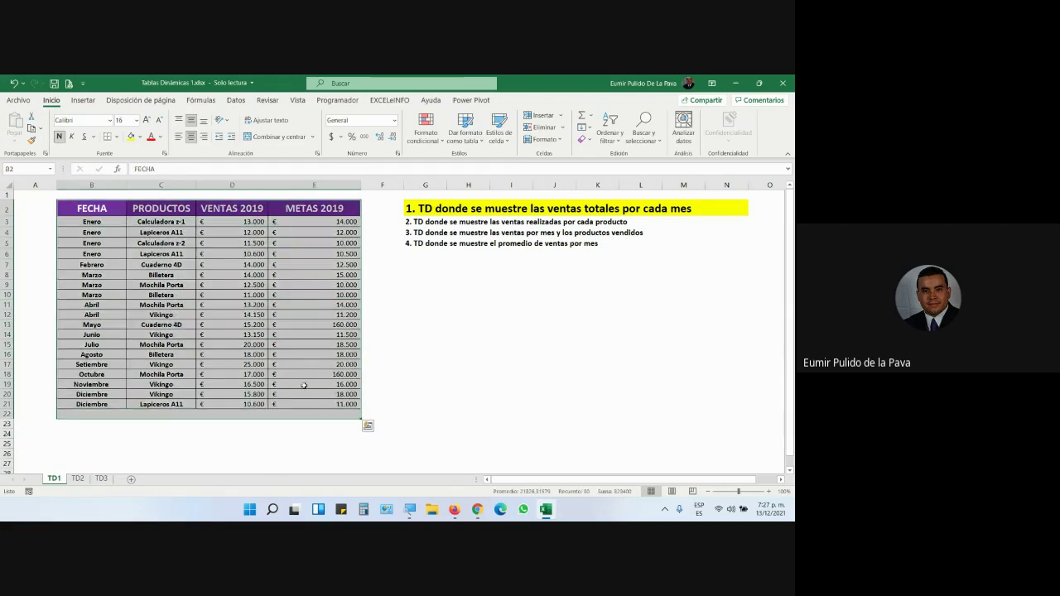
pyautogui.click(304, 386)
# Step: Admit the waiting Meet participant, then pick a sales-table cell in Excel and show Insertar
pyautogui.moveTo(477, 510)
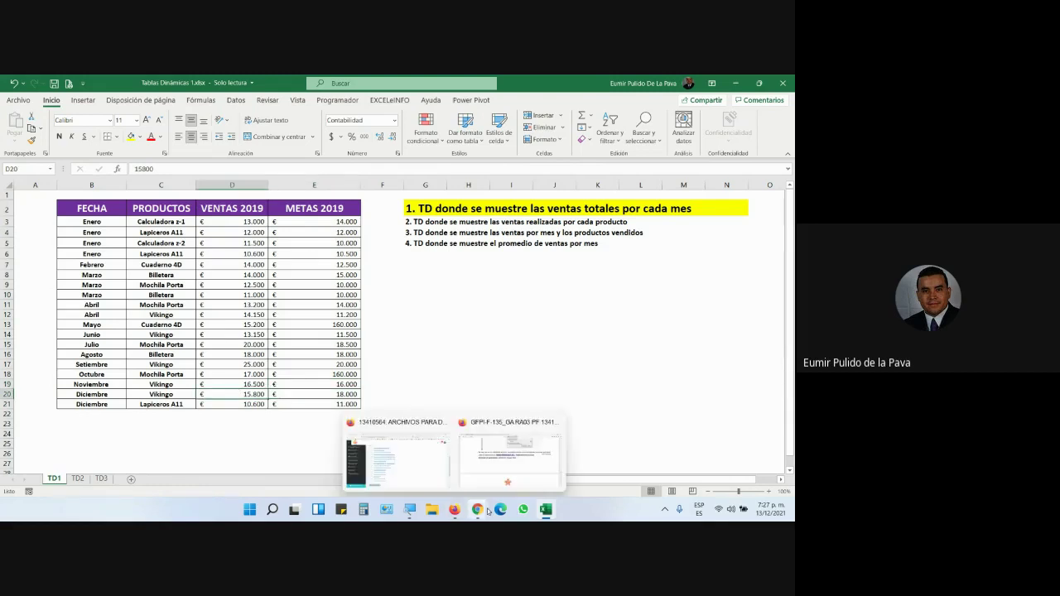
pyautogui.click(432, 451)
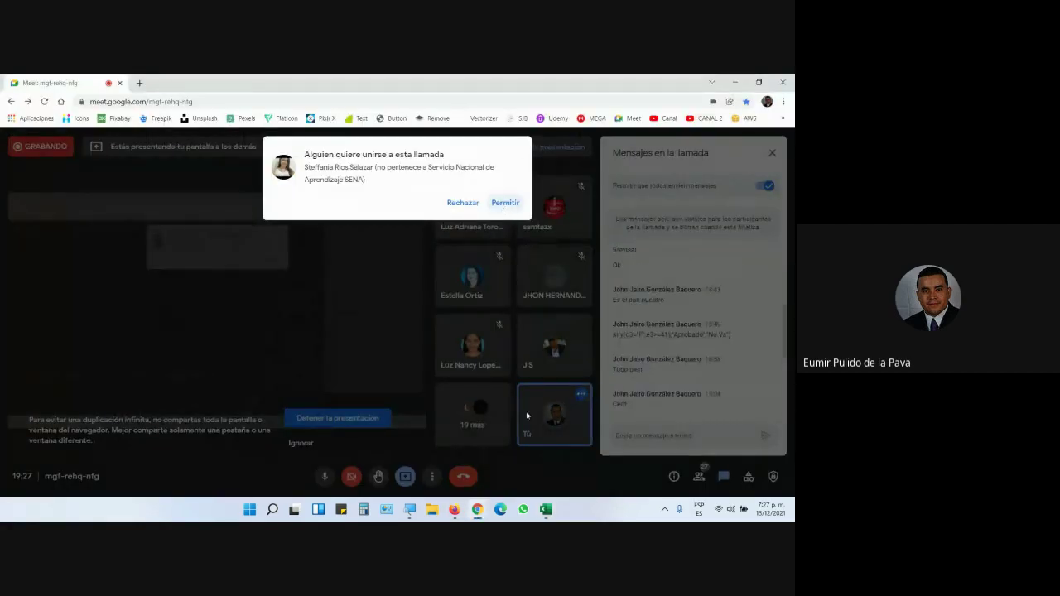
pyautogui.click(505, 202)
pyautogui.click(550, 505)
pyautogui.click(236, 325)
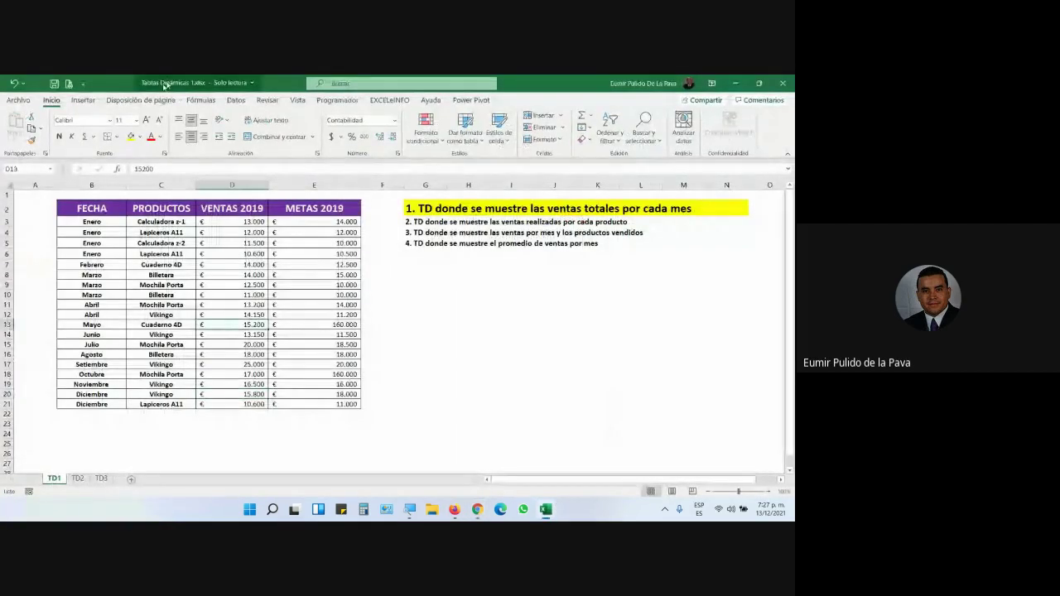
pyautogui.click(82, 100)
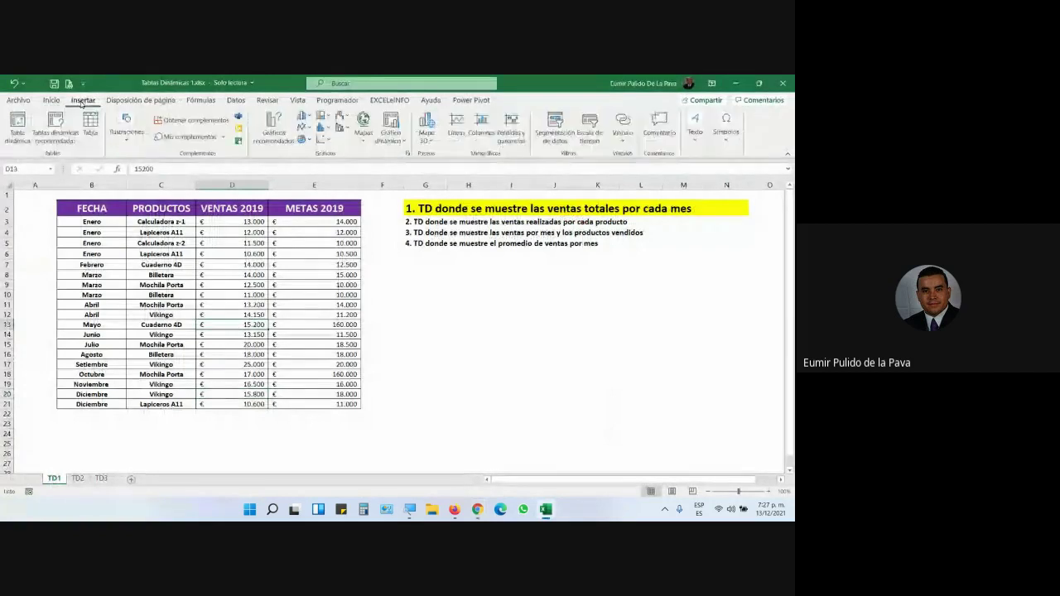
# Step: Insert a Tabla dinámica, magnify the screen, and reset its source range to 'TD1'!$B$2:$E$21
pyautogui.click(18, 123)
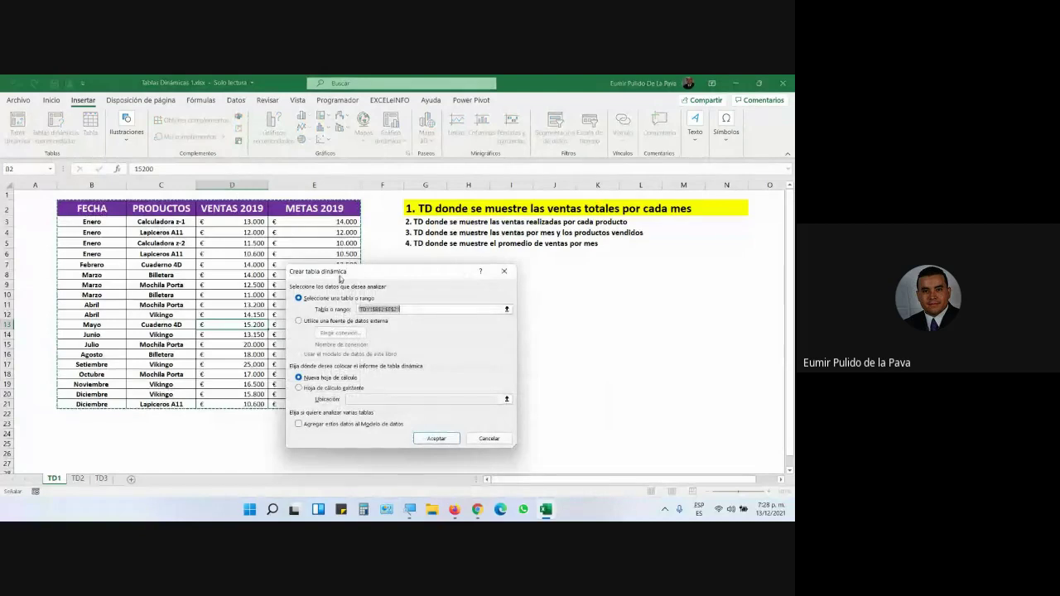
pyautogui.moveTo(340, 278); pyautogui.dragTo(255, 237)
pyautogui.press('super+plus')
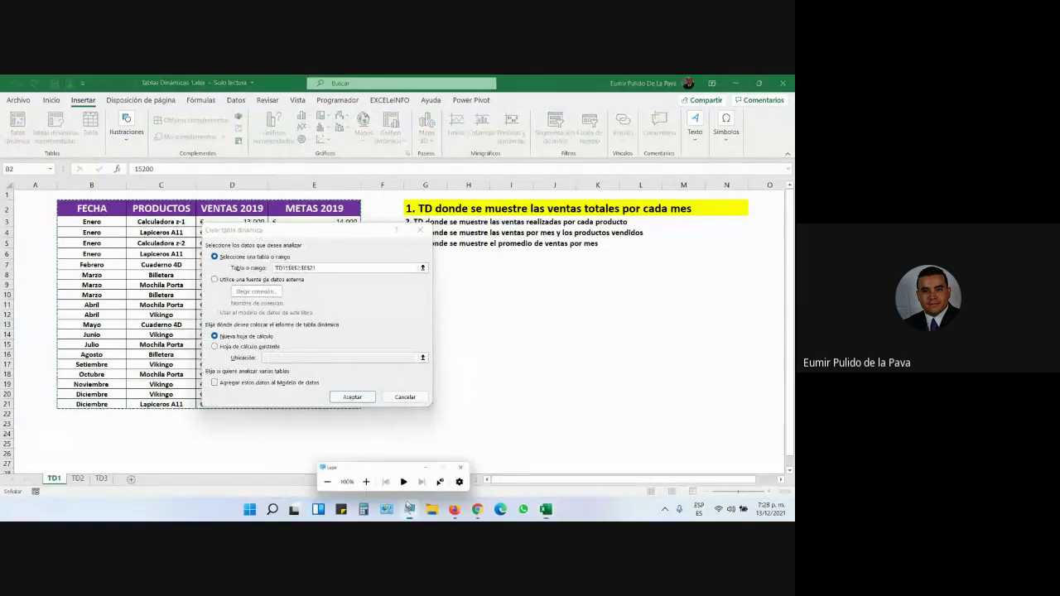
pyautogui.click(366, 481)
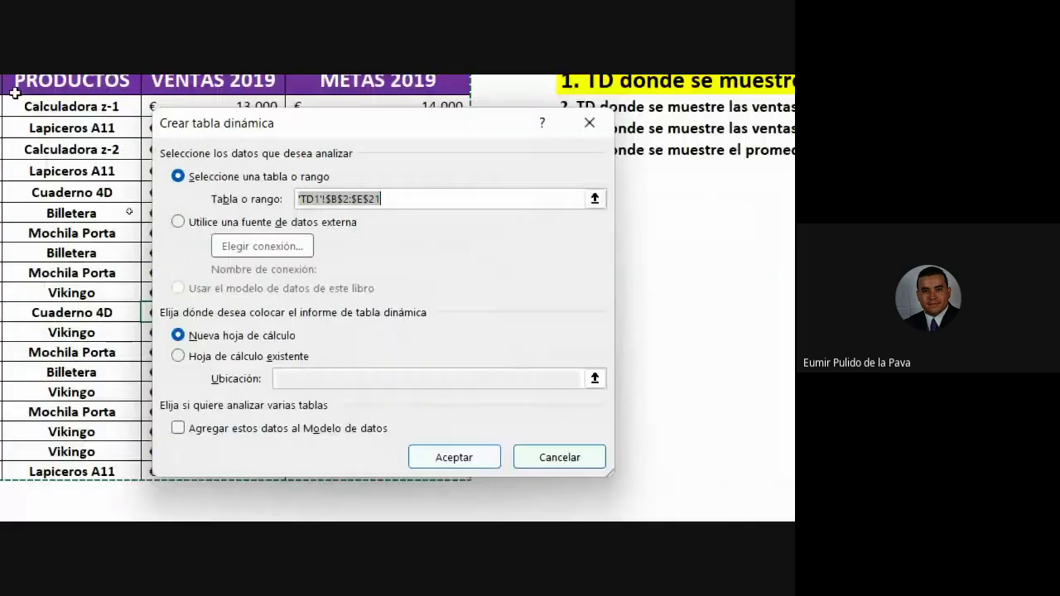
pyautogui.moveTo(389, 133); pyautogui.dragTo(694, 147)
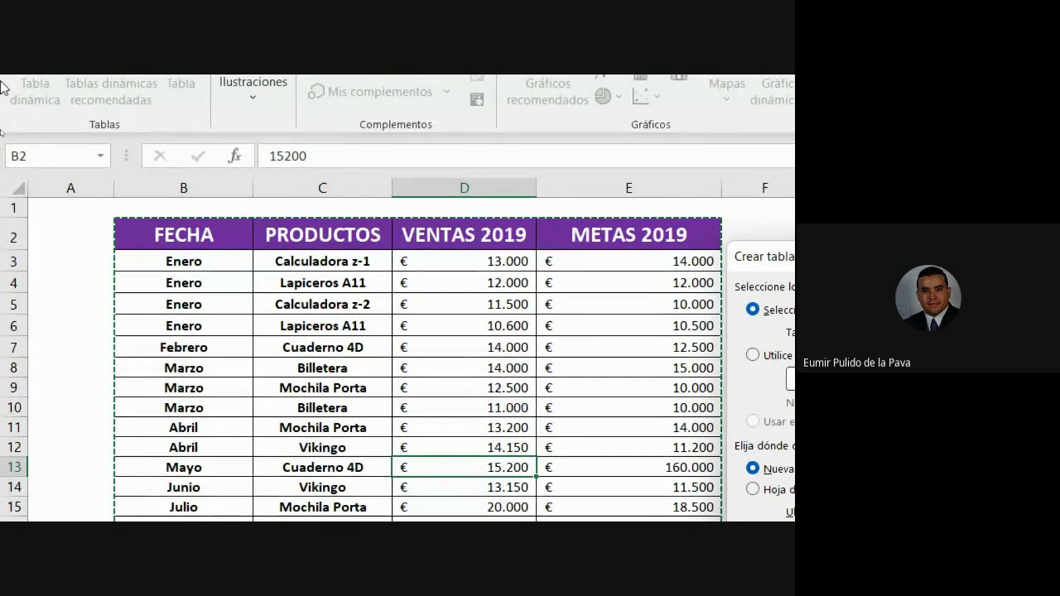
pyautogui.click(54, 217)
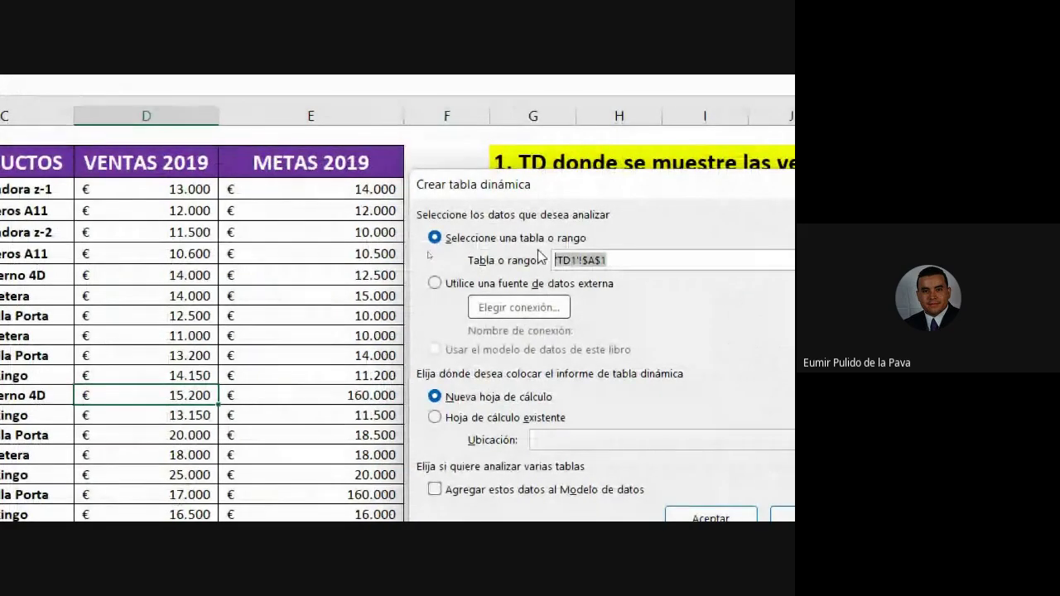
pyautogui.press('BackSpace')
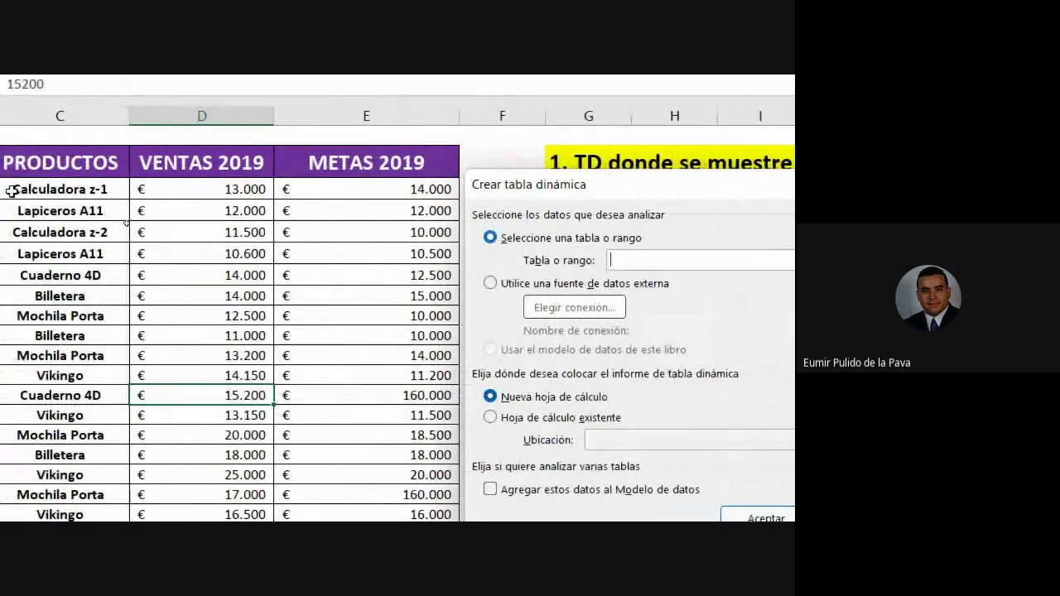
pyautogui.moveTo(111, 163)
pyautogui.mouseDown()
pyautogui.moveTo(516, 209)
pyautogui.moveTo(525, 445)
pyautogui.mouseUp()
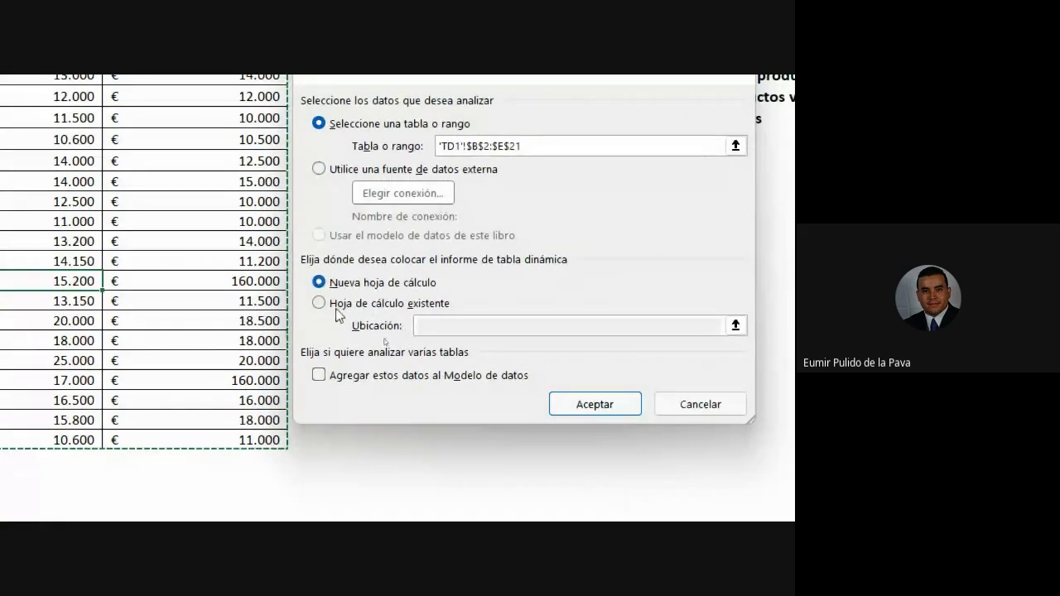
# Step: Choose 'Hoja de cálculo existente' with Ubicación G8 and create TablaDinámica1 there
pyautogui.click(319, 303)
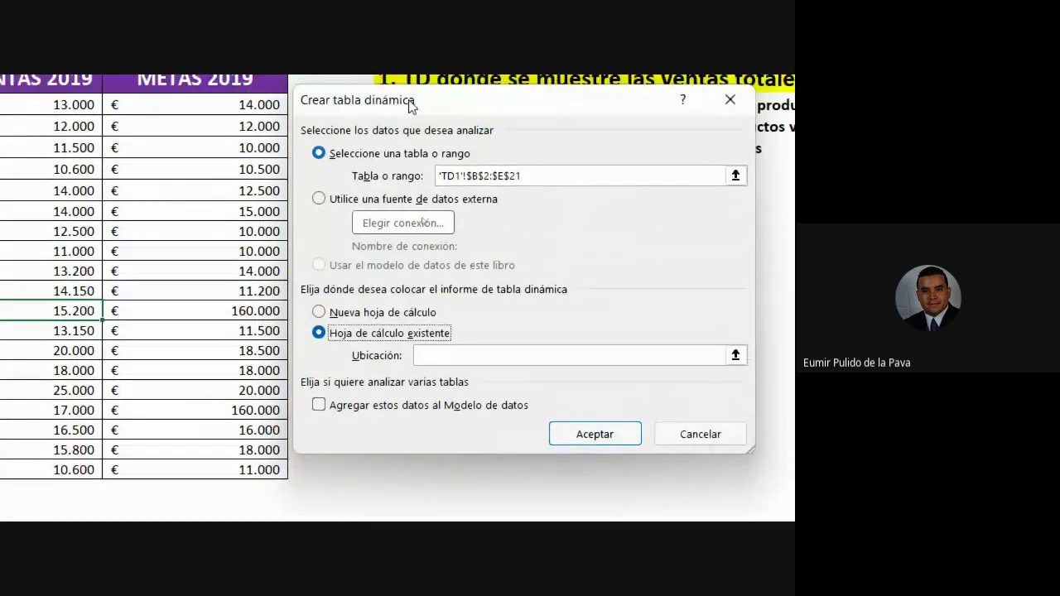
pyautogui.click(451, 306)
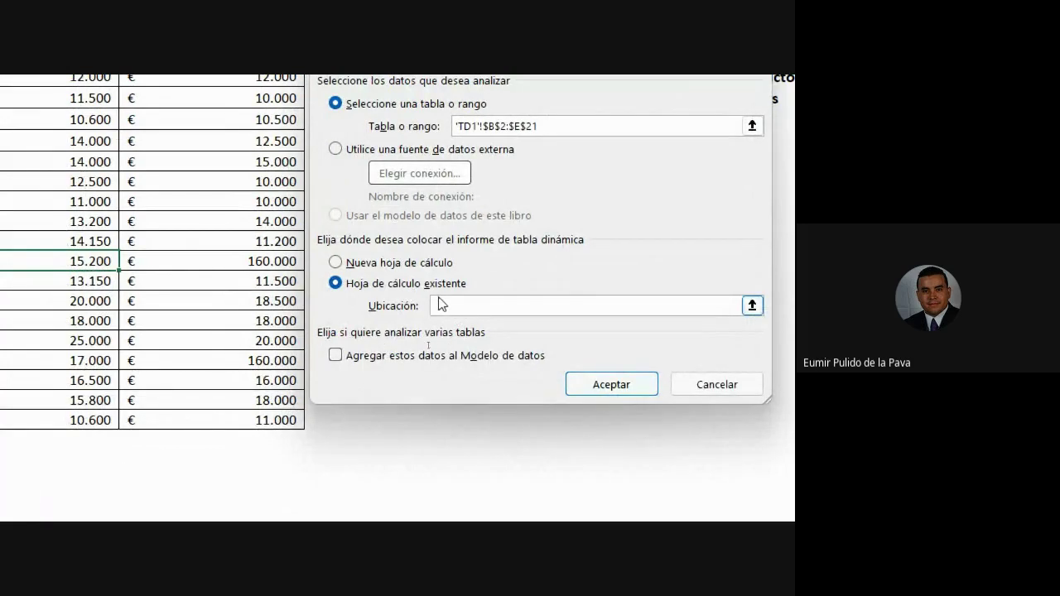
pyautogui.moveTo(464, 214); pyautogui.dragTo(34, 264)
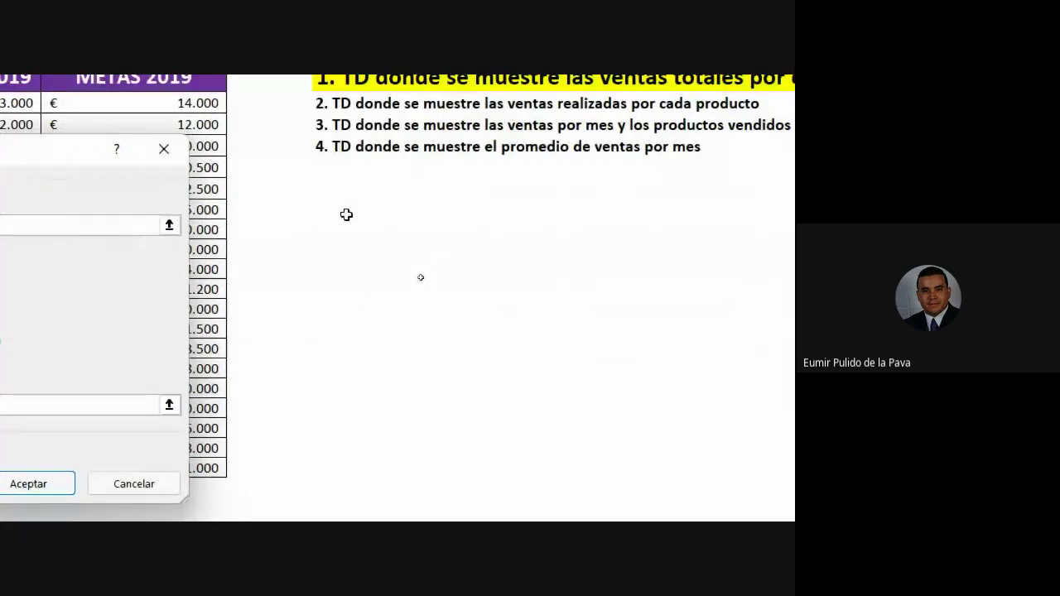
pyautogui.click(346, 215)
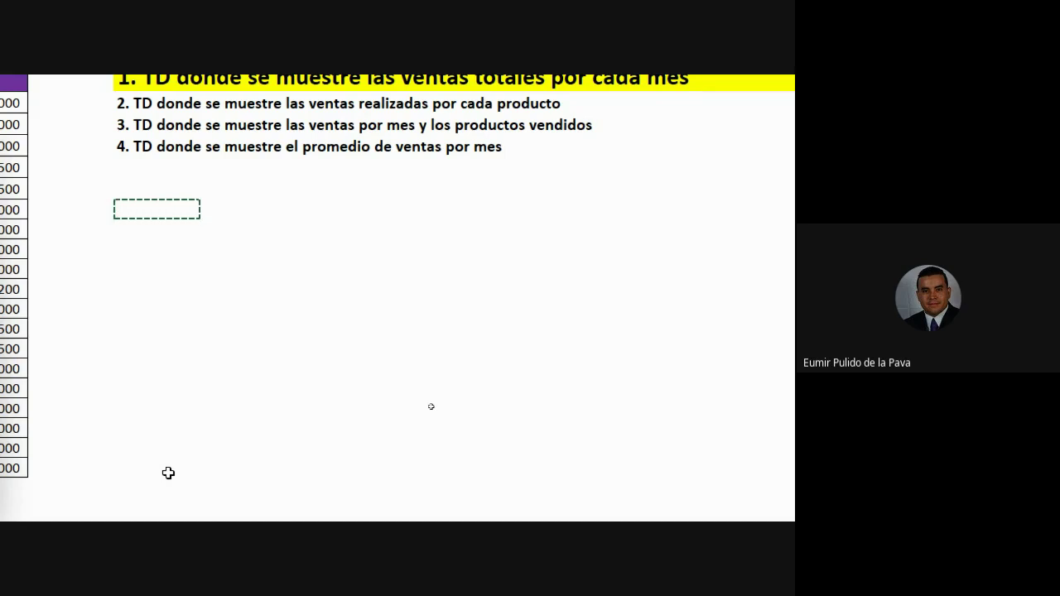
pyautogui.hotkey('alt', 'n')
pyautogui.press('v')
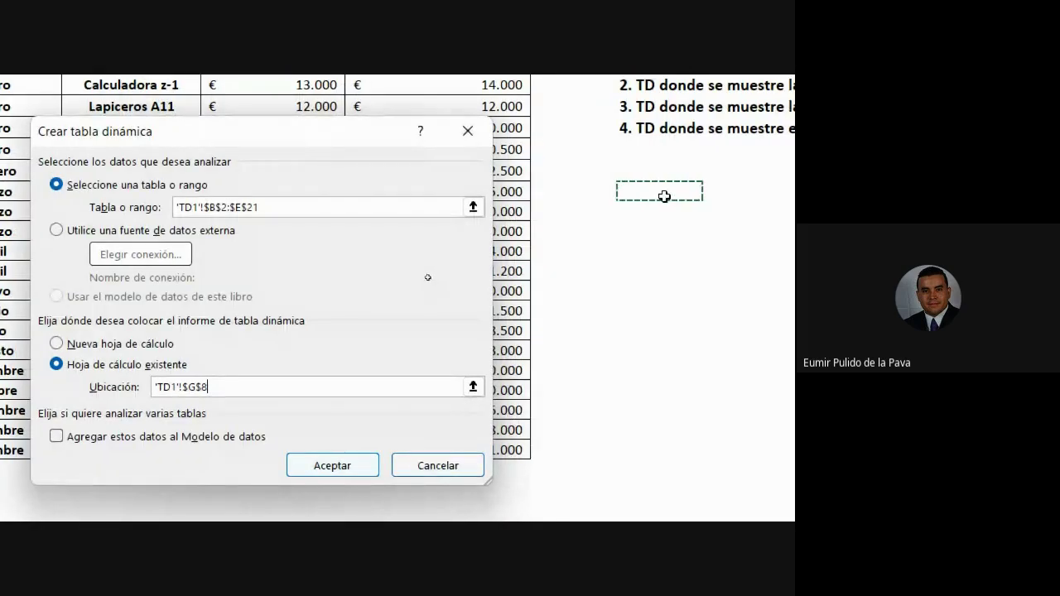
pyautogui.click(326, 469)
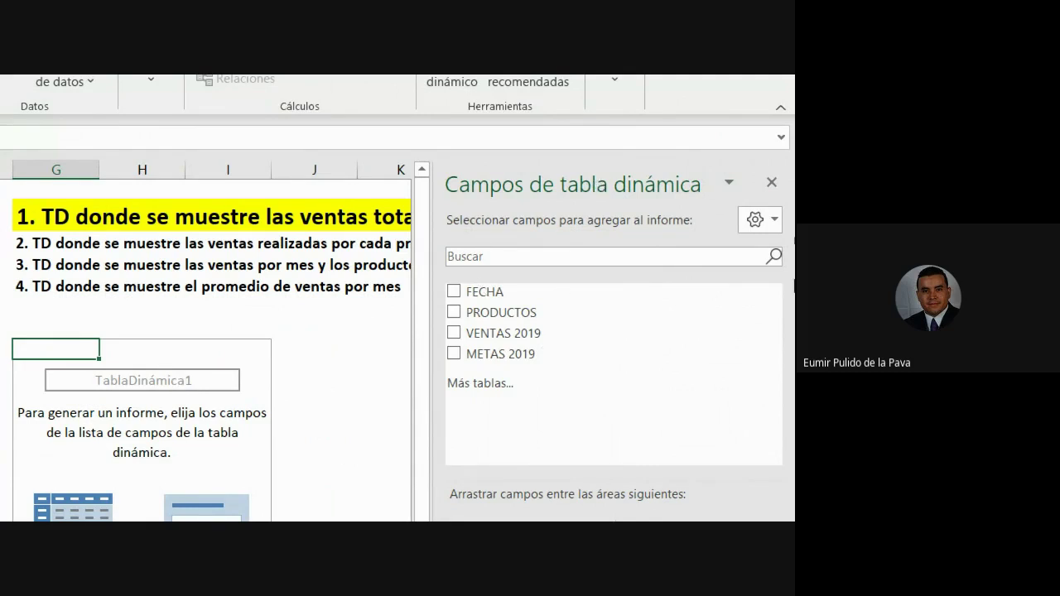
# Step: Reopen the field list via right-click, close it, then show it through Mostrar > Lista de campos
pyautogui.click(771, 184)
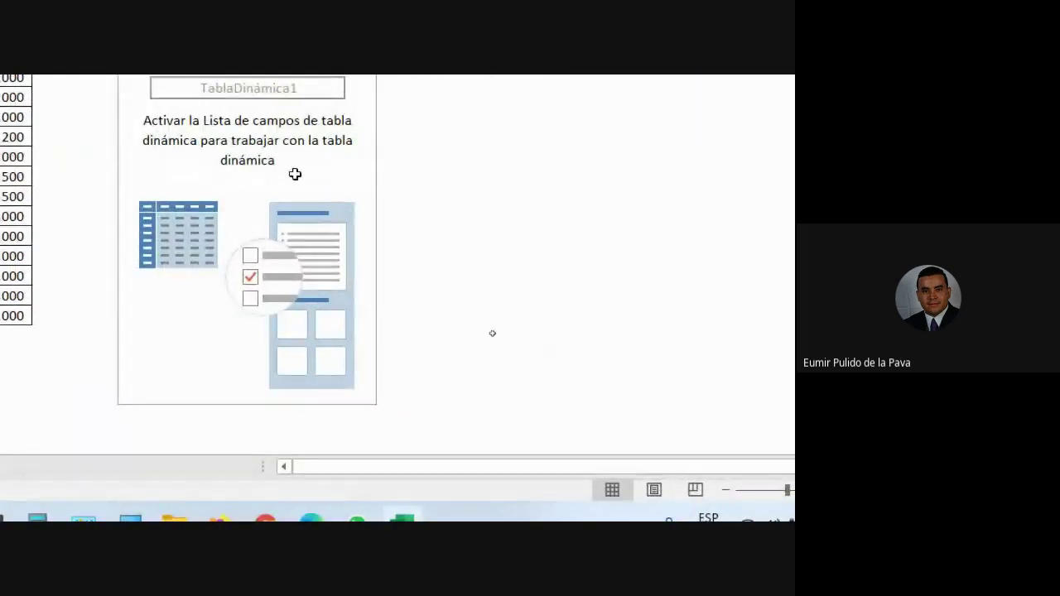
pyautogui.rightClick(295, 174)
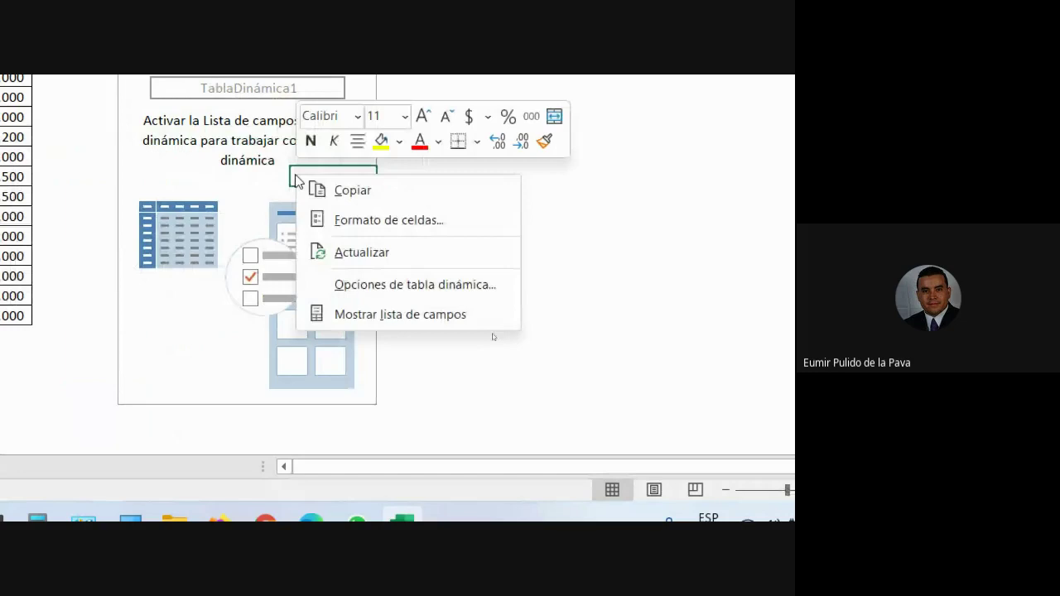
pyautogui.click(361, 317)
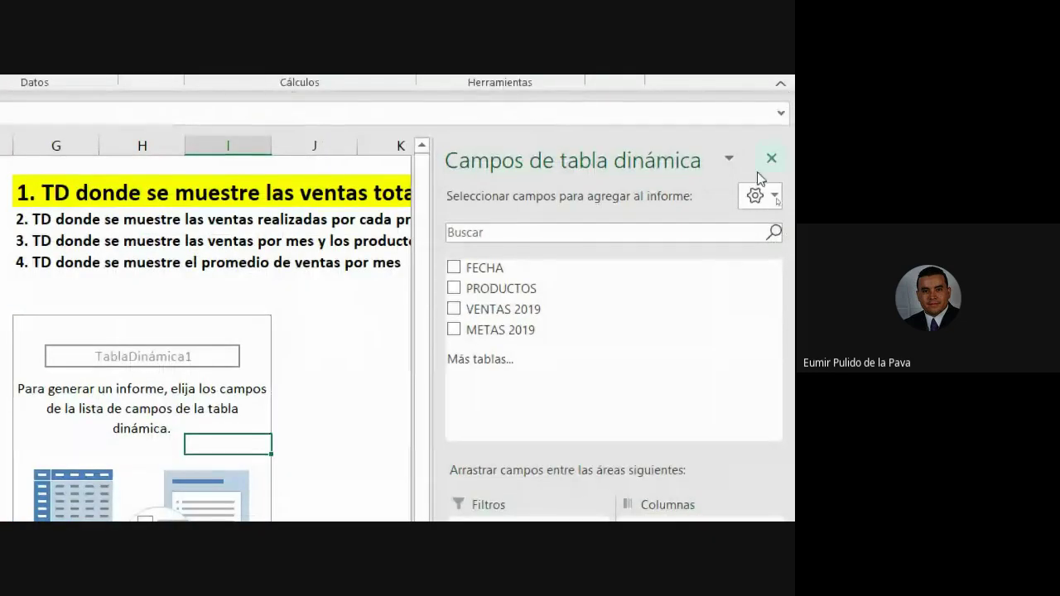
pyautogui.click(770, 161)
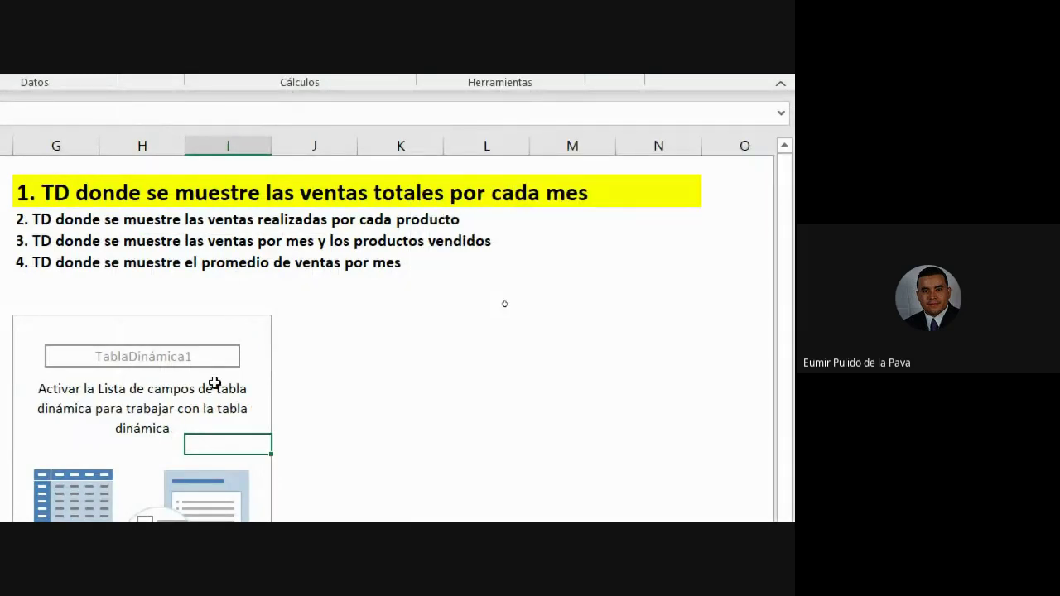
pyautogui.click(225, 326)
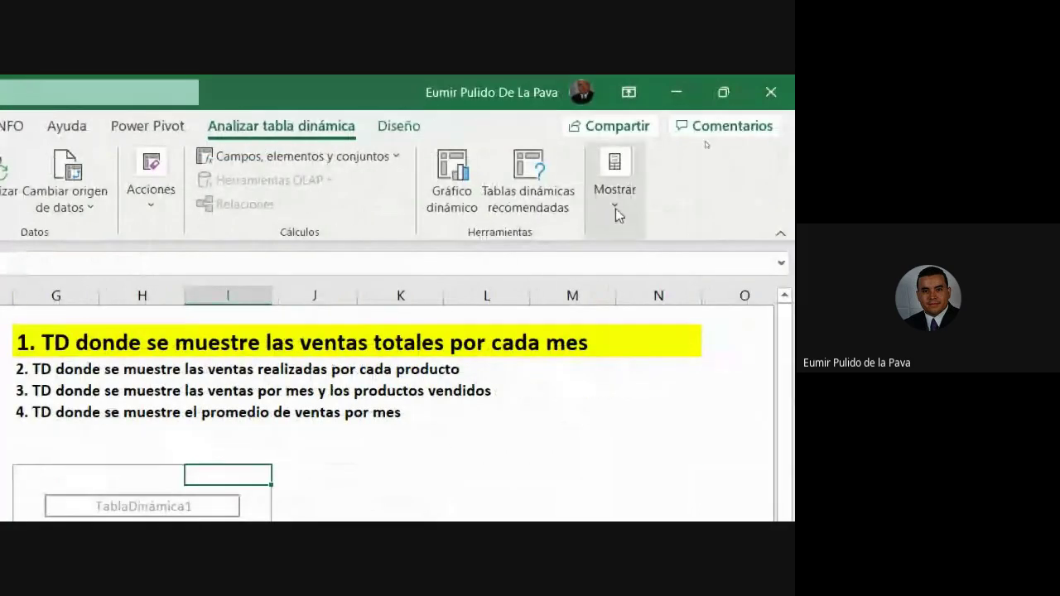
pyautogui.click(615, 207)
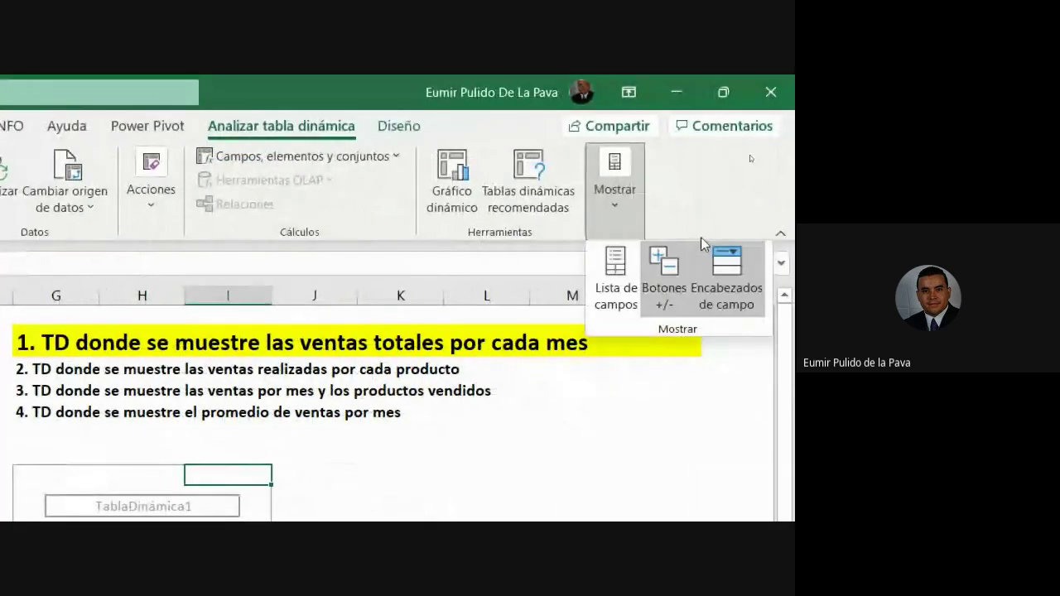
pyautogui.click(622, 291)
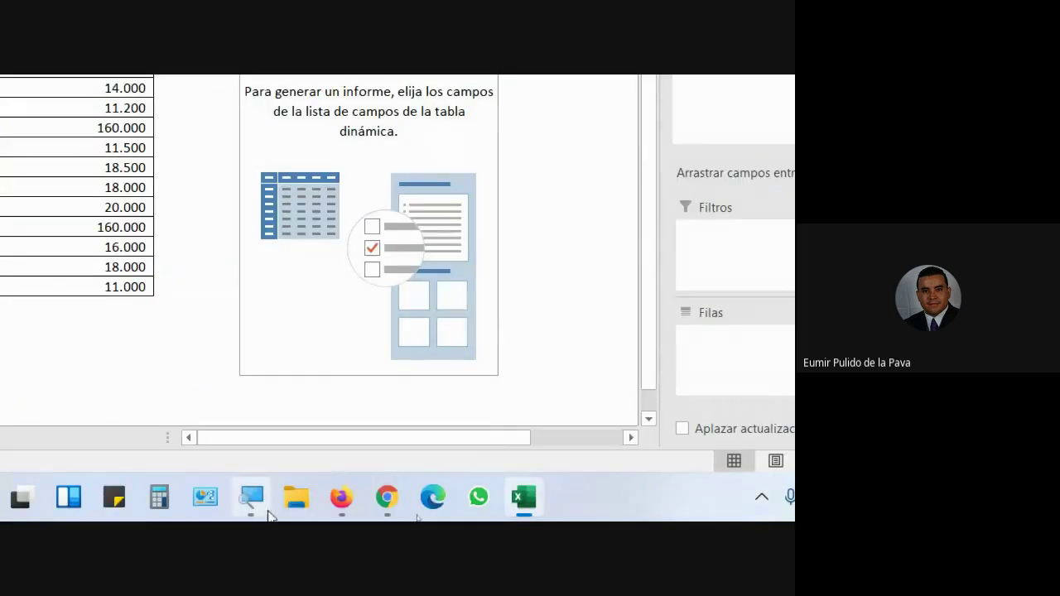
# Step: Switch from Excel to the Google Meet call in Chrome
pyautogui.click(253, 500)
pyautogui.click(52, 433)
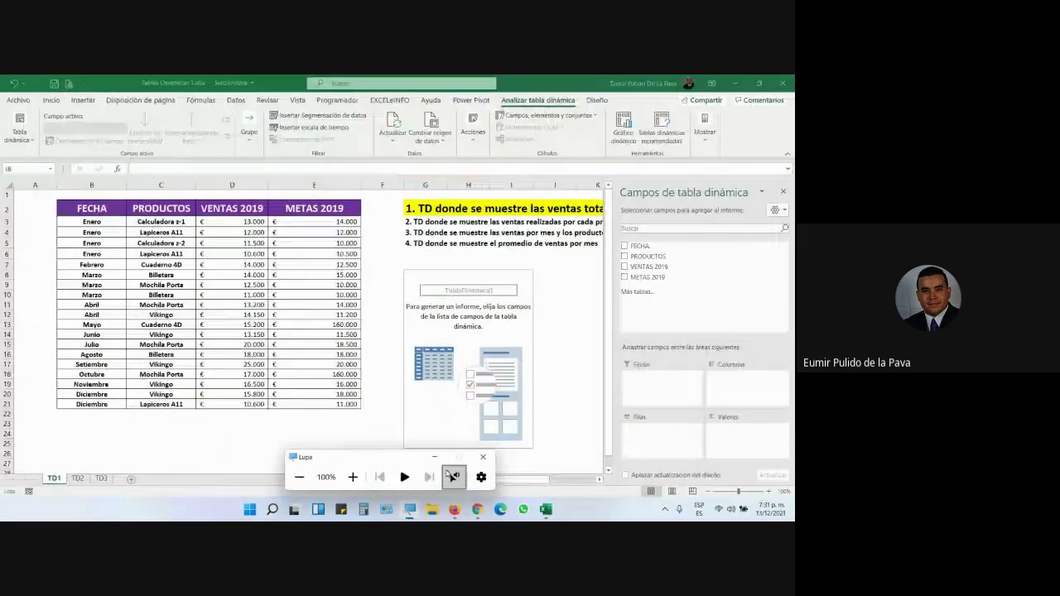
pyautogui.click(434, 457)
pyautogui.click(477, 509)
pyautogui.click(416, 449)
# Step: Scroll through the Meet chat, glance at the People panel, then return to Excel's TD1 sheet
pyautogui.scroll(-1, 671, 395)
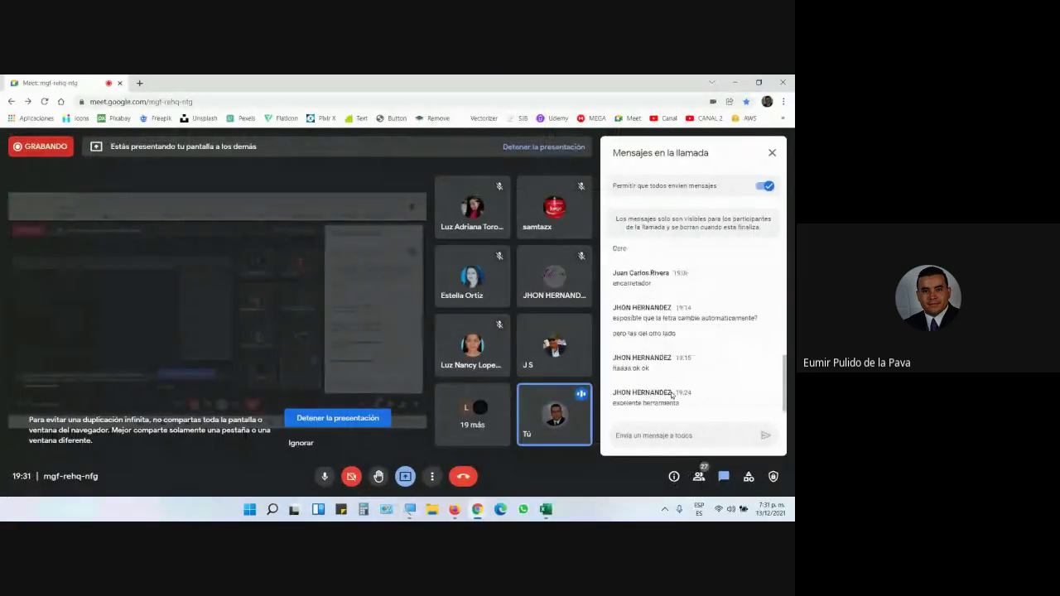
pyautogui.scroll(-1, 671, 395)
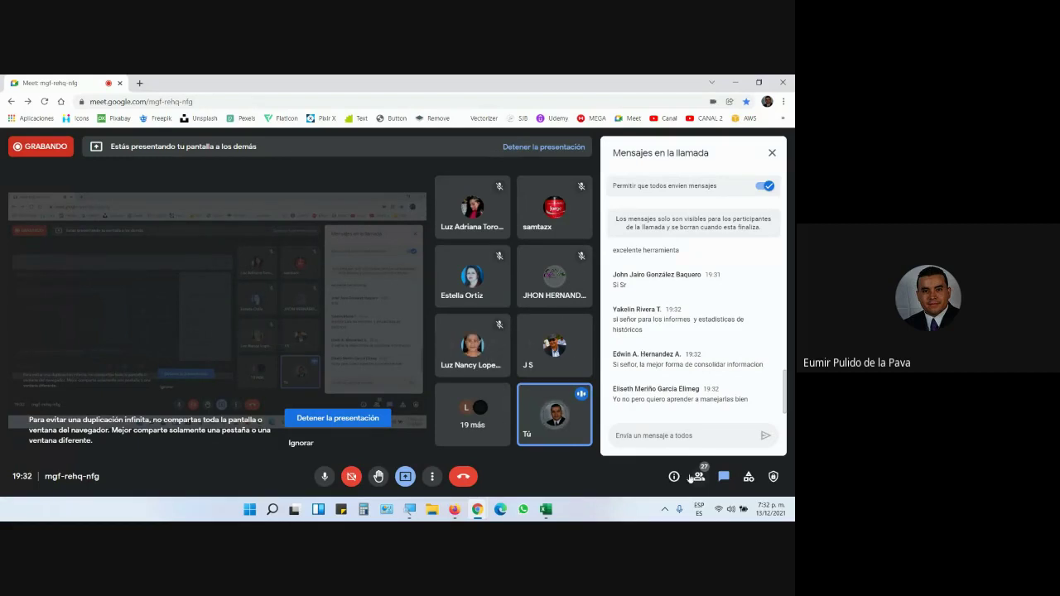
pyautogui.click(696, 477)
pyautogui.click(720, 479)
pyautogui.click(546, 509)
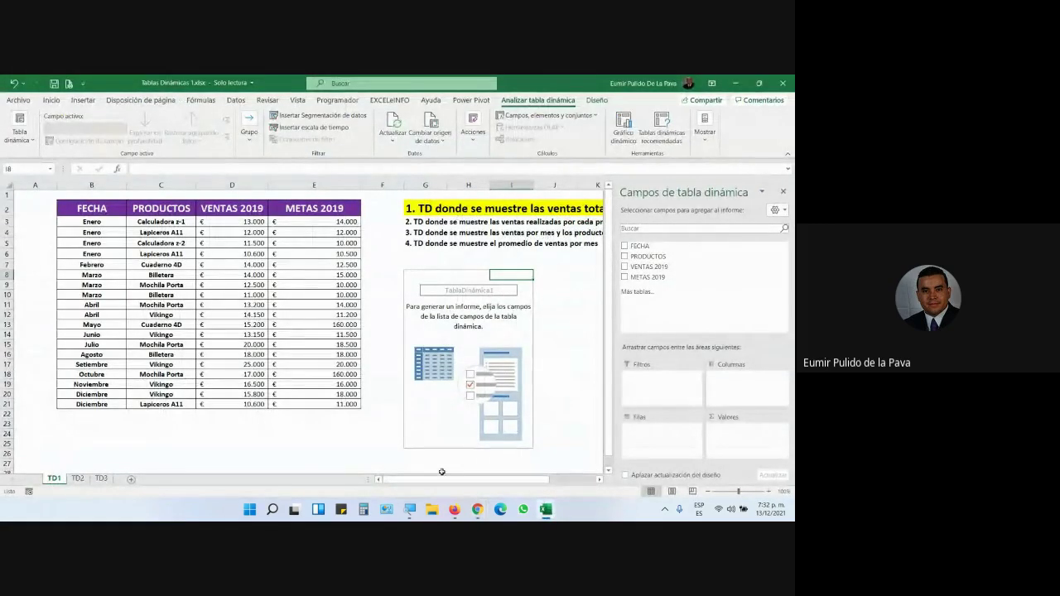
pyautogui.click(409, 510)
pyautogui.click(357, 477)
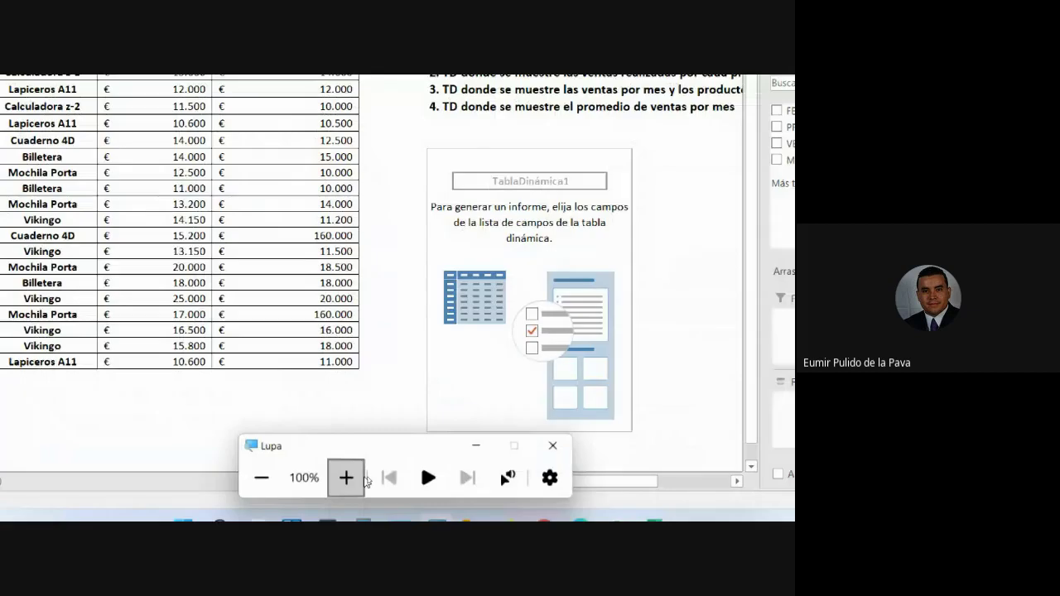
pyautogui.click(364, 478)
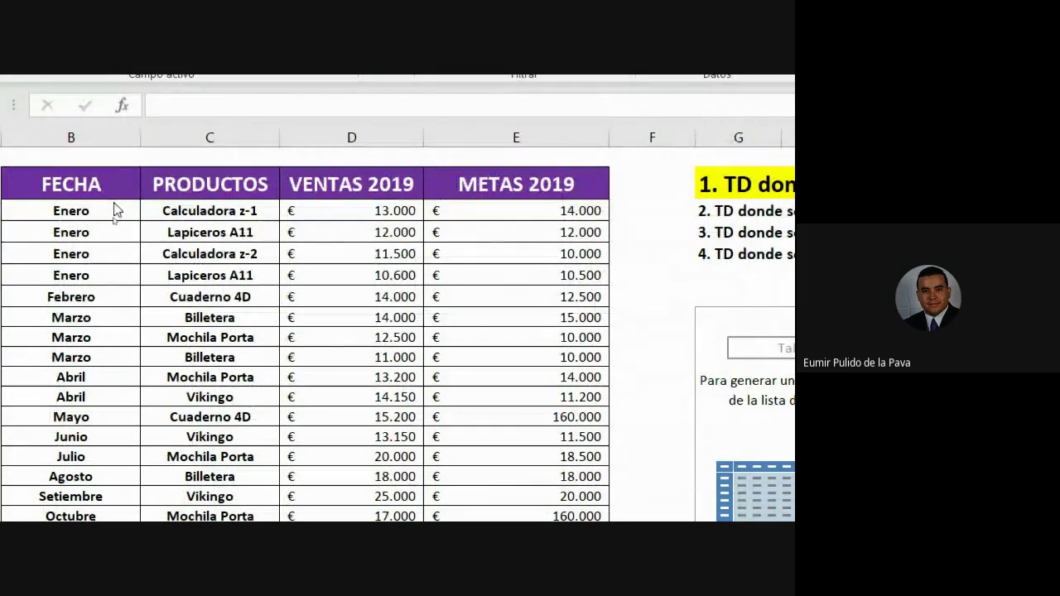
pyautogui.click(101, 180)
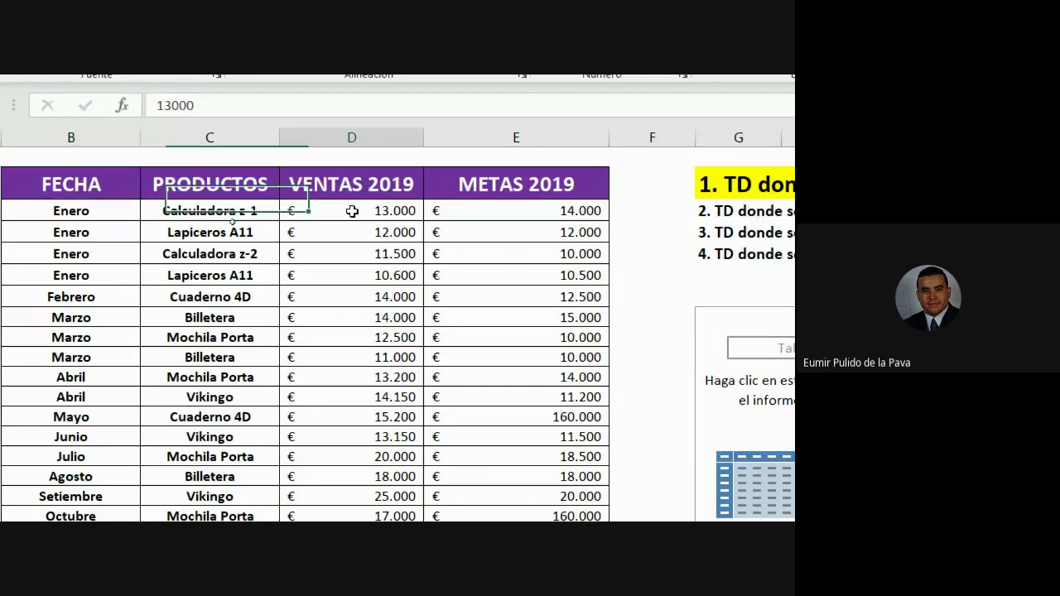
pyautogui.moveTo(351, 211); pyautogui.dragTo(364, 494)
pyautogui.moveTo(493, 214); pyautogui.dragTo(466, 376)
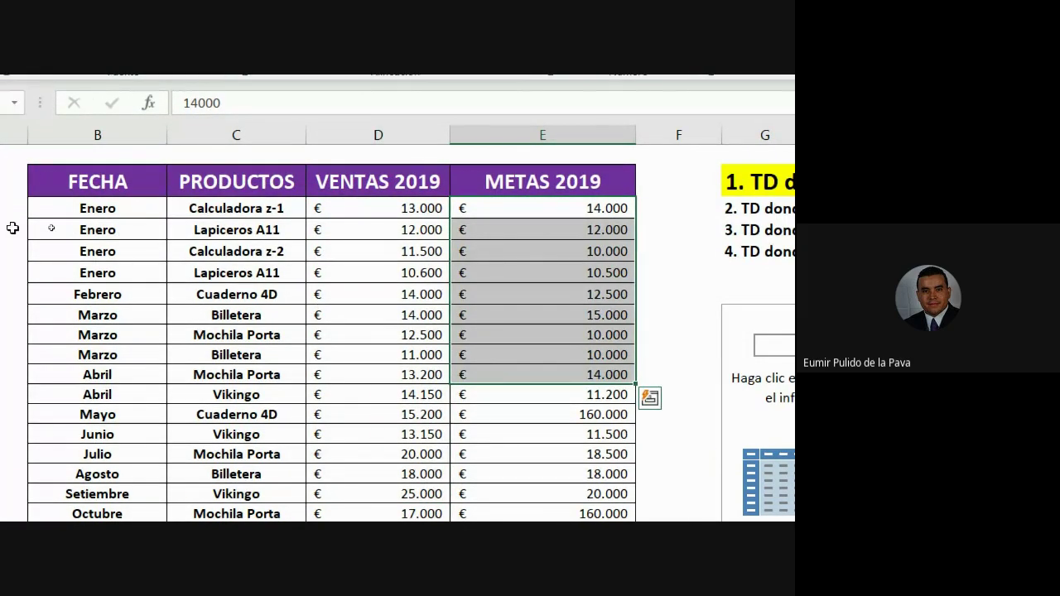
pyautogui.moveTo(83, 181); pyautogui.dragTo(473, 173)
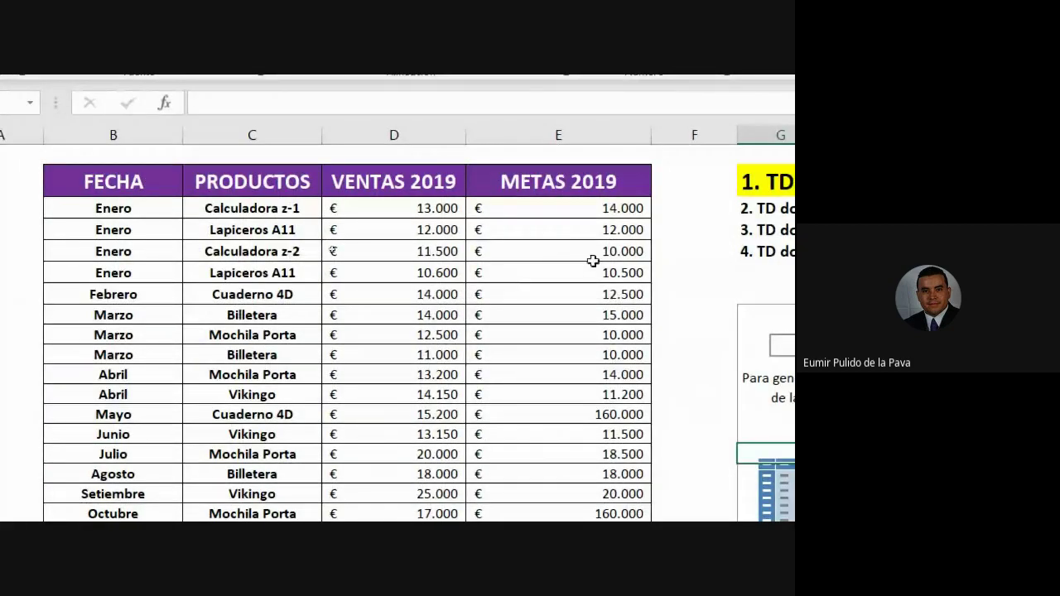
pyautogui.hscroll(2, 662, 290)
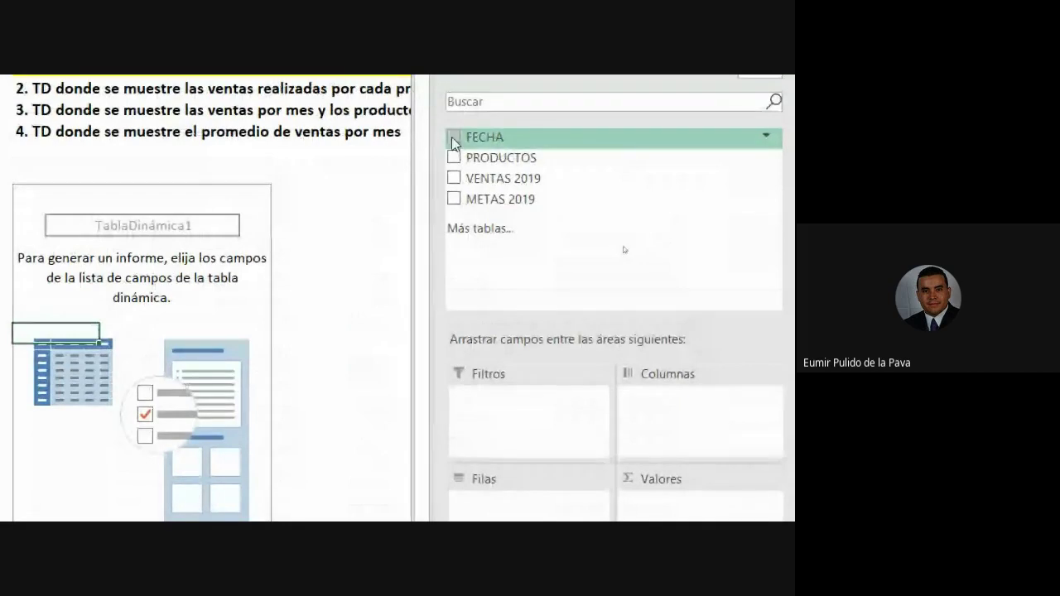
# Step: Add FECHA as the pivot's row field so the twelve months are listed
pyautogui.click(453, 137)
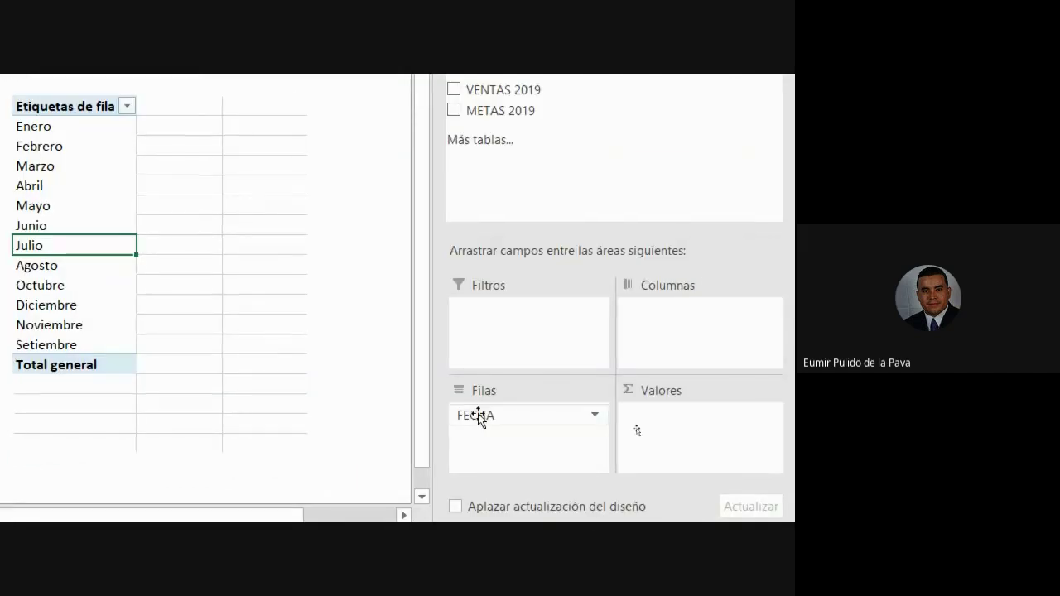
pyautogui.click(480, 415)
pyautogui.moveTo(480, 415); pyautogui.dragTo(667, 339)
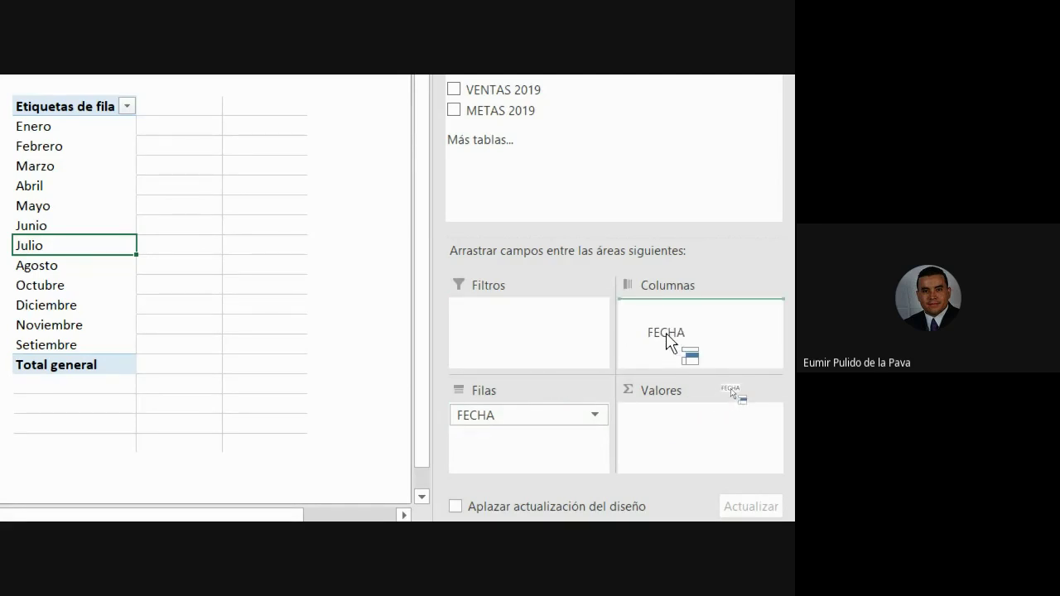
pyautogui.moveTo(667, 340); pyautogui.dragTo(667, 342)
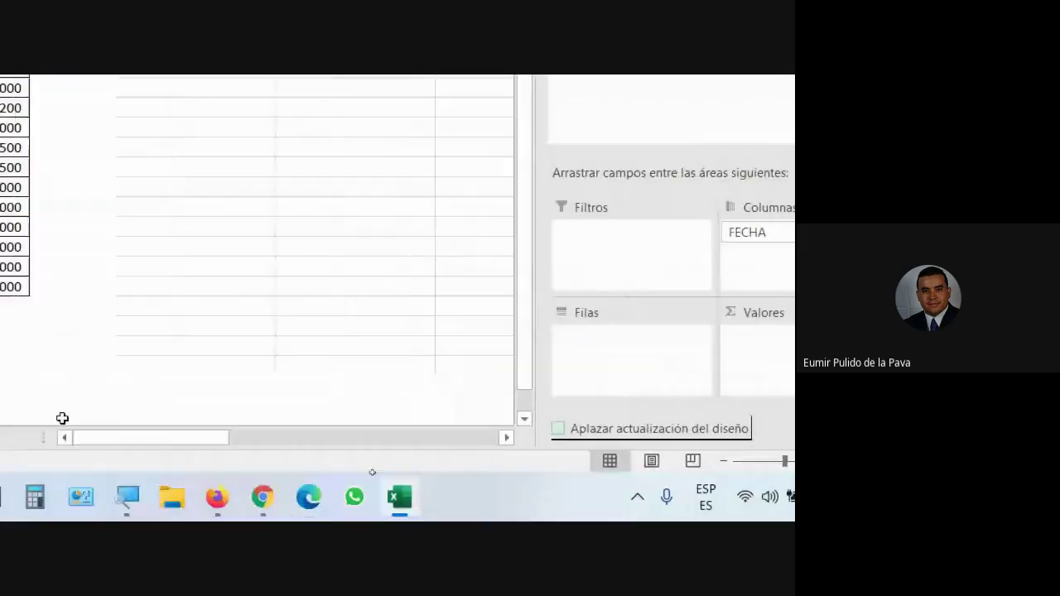
pyautogui.click(393, 499)
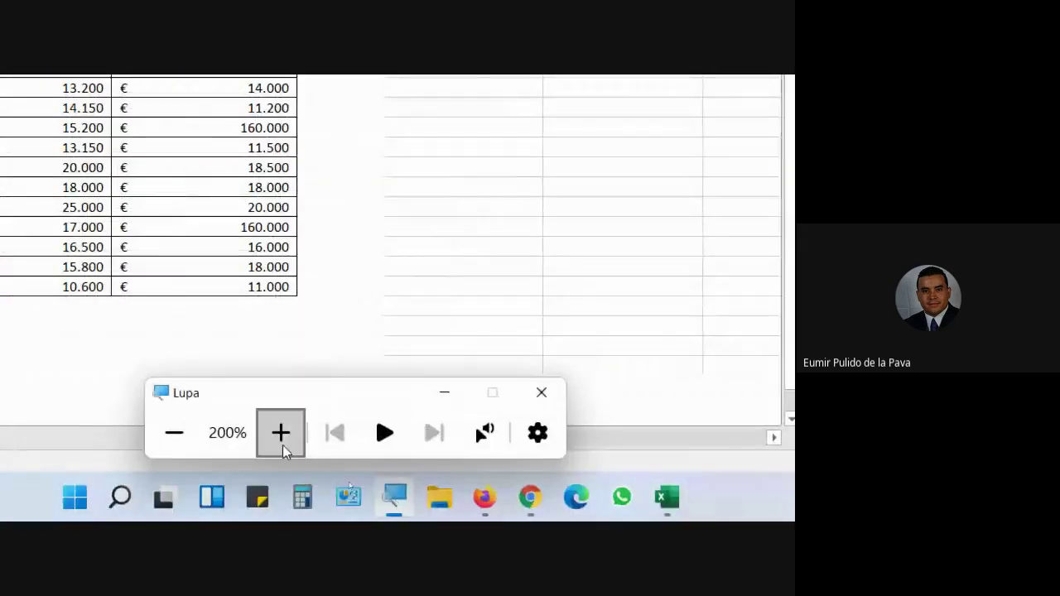
pyautogui.click(174, 434)
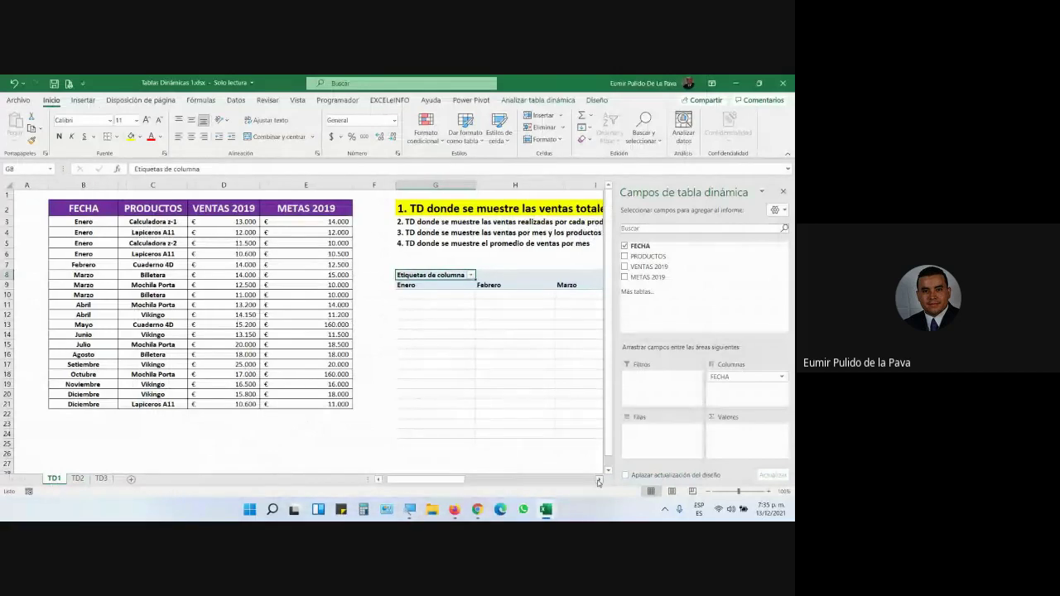
pyautogui.click(599, 479)
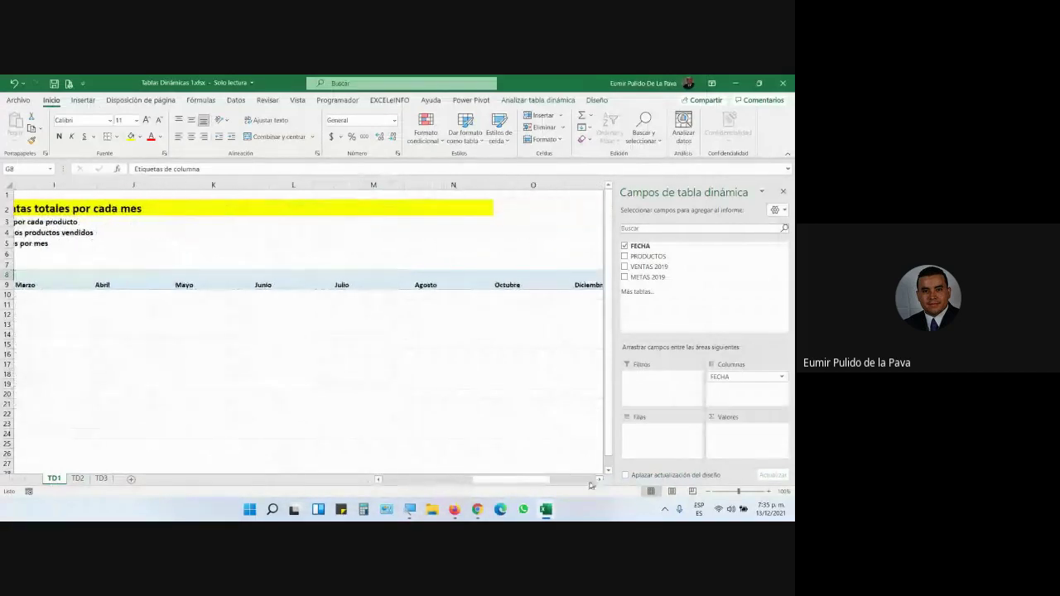
pyautogui.moveTo(511, 480); pyautogui.dragTo(403, 478)
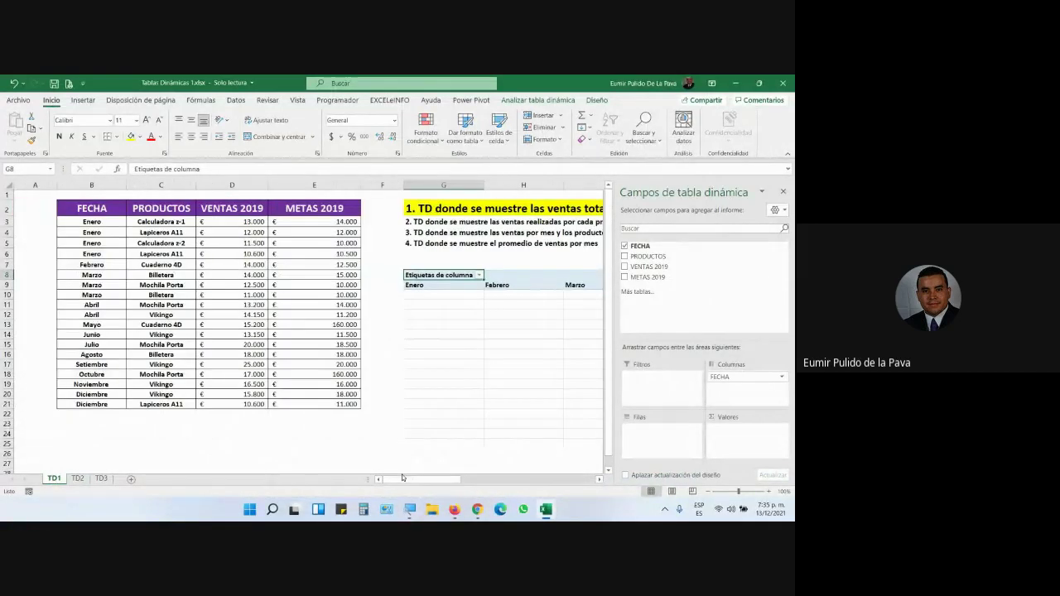
pyautogui.moveTo(745, 377)
pyautogui.mouseDown()
pyautogui.moveTo(700, 423)
pyautogui.moveTo(666, 434)
pyautogui.moveTo(734, 389)
pyautogui.moveTo(666, 386)
pyautogui.mouseUp()
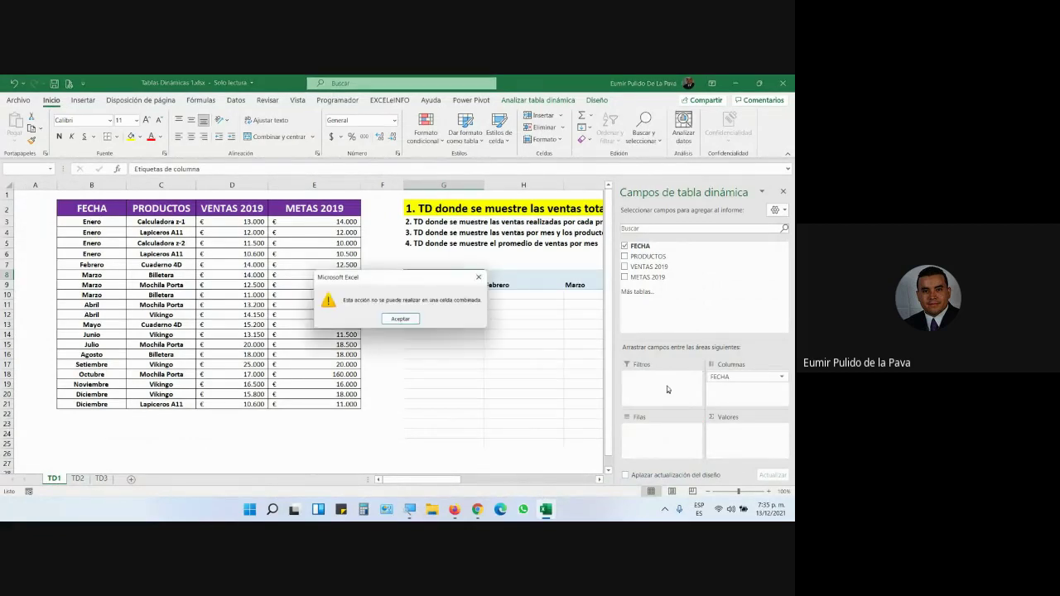
pyautogui.click(480, 278)
pyautogui.moveTo(745, 377); pyautogui.dragTo(688, 430)
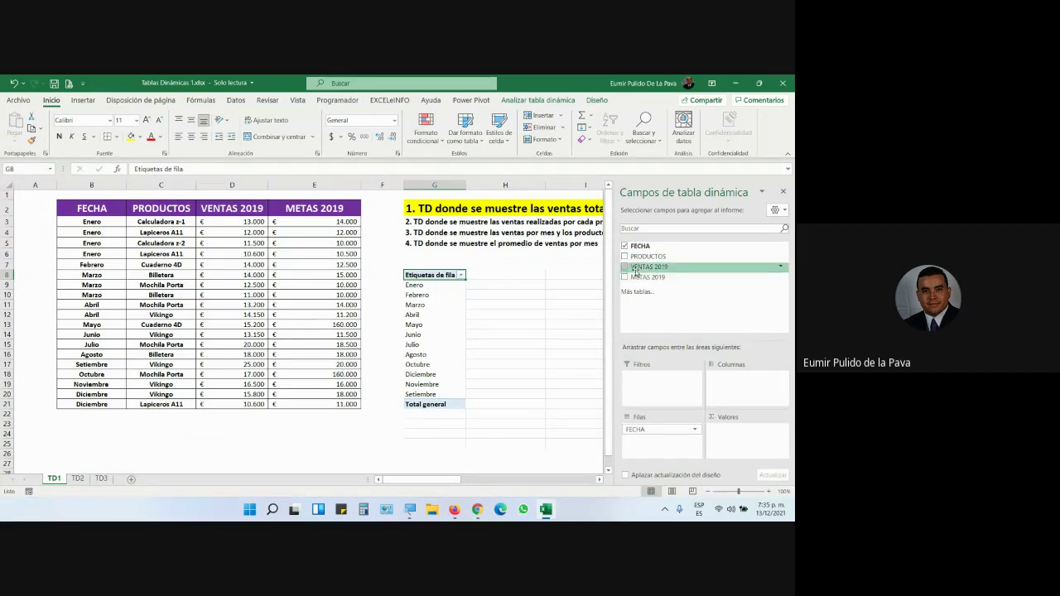
# Step: Put FECHA back in Filas and sum VENTAS 2019 per month, totalling 277200
pyautogui.click(303, 208)
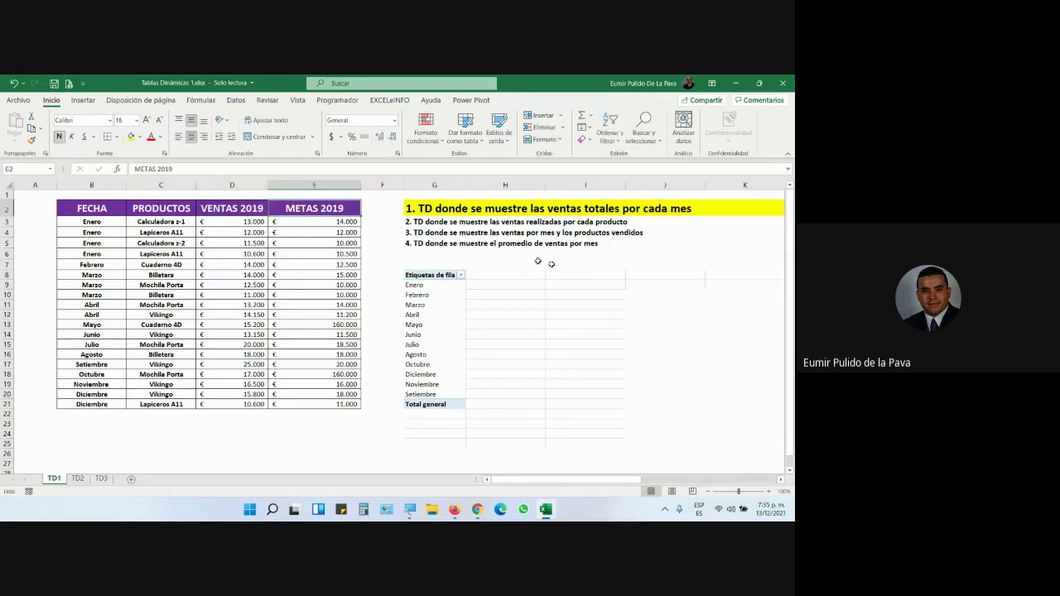
pyautogui.click(414, 315)
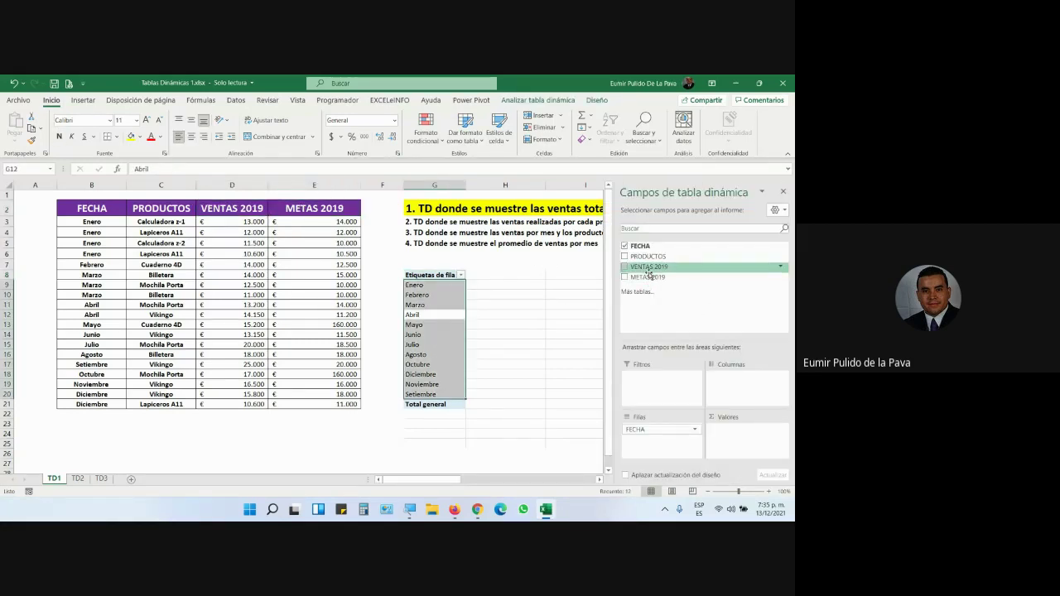
pyautogui.moveTo(634, 270); pyautogui.dragTo(735, 407)
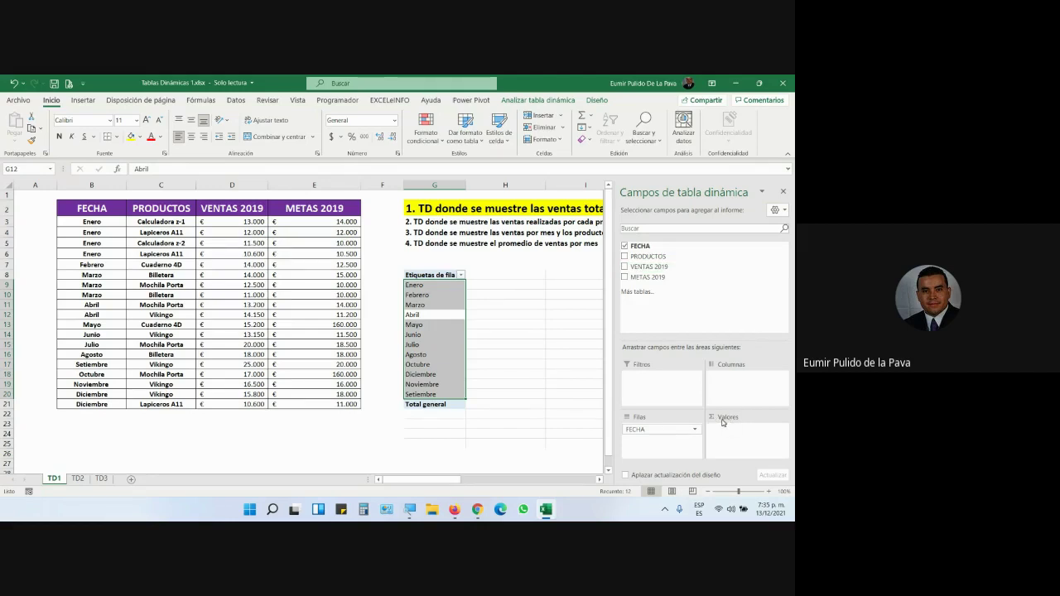
pyautogui.click(624, 246)
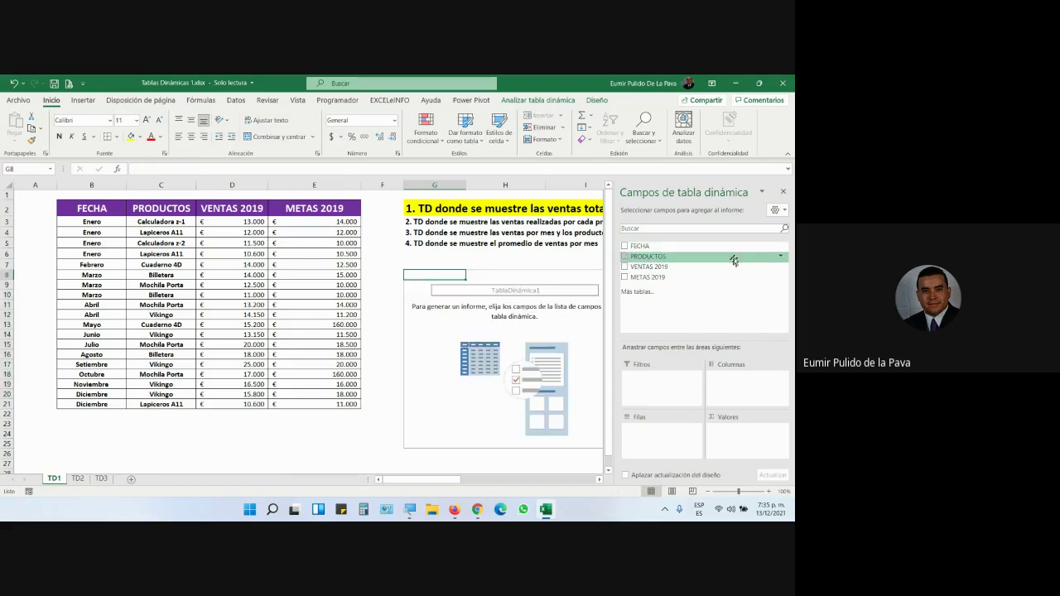
pyautogui.moveTo(648, 244)
pyautogui.mouseDown()
pyautogui.moveTo(744, 309)
pyautogui.moveTo(685, 456)
pyautogui.moveTo(674, 448)
pyautogui.mouseUp()
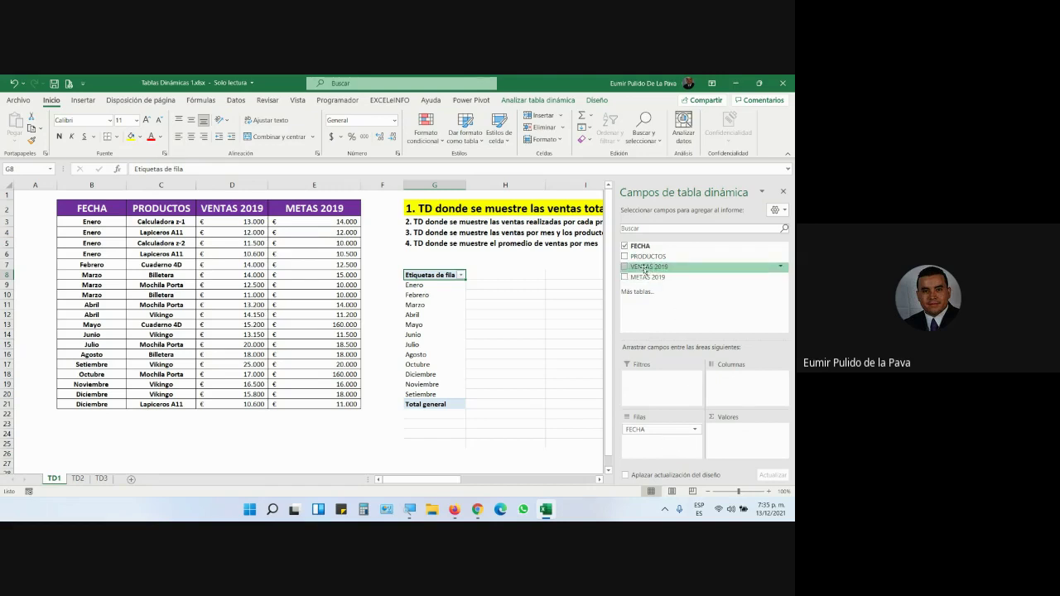
pyautogui.moveTo(645, 270); pyautogui.dragTo(734, 437)
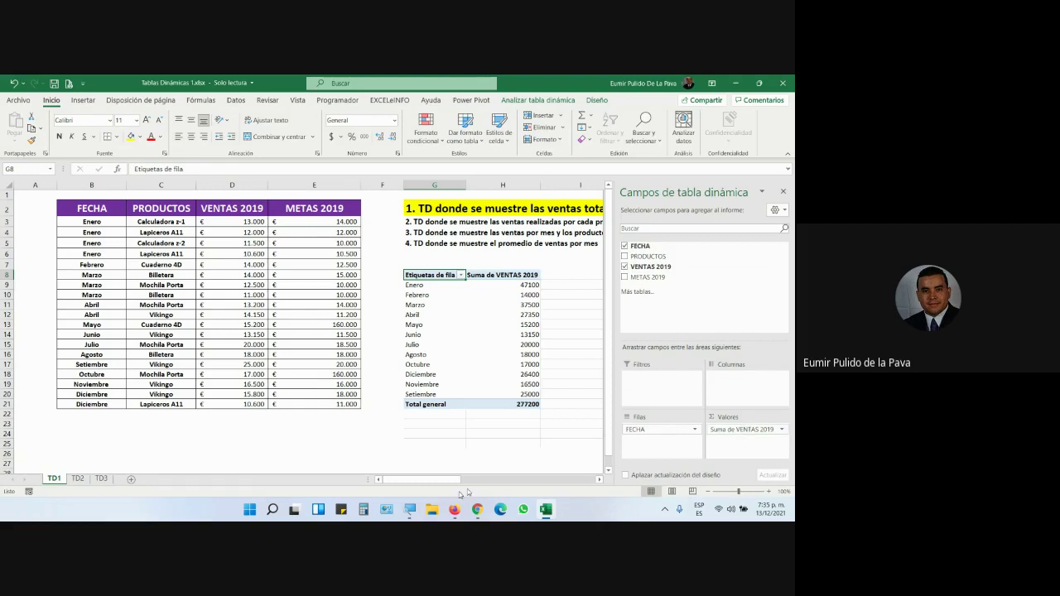
pyautogui.press('super+plus')
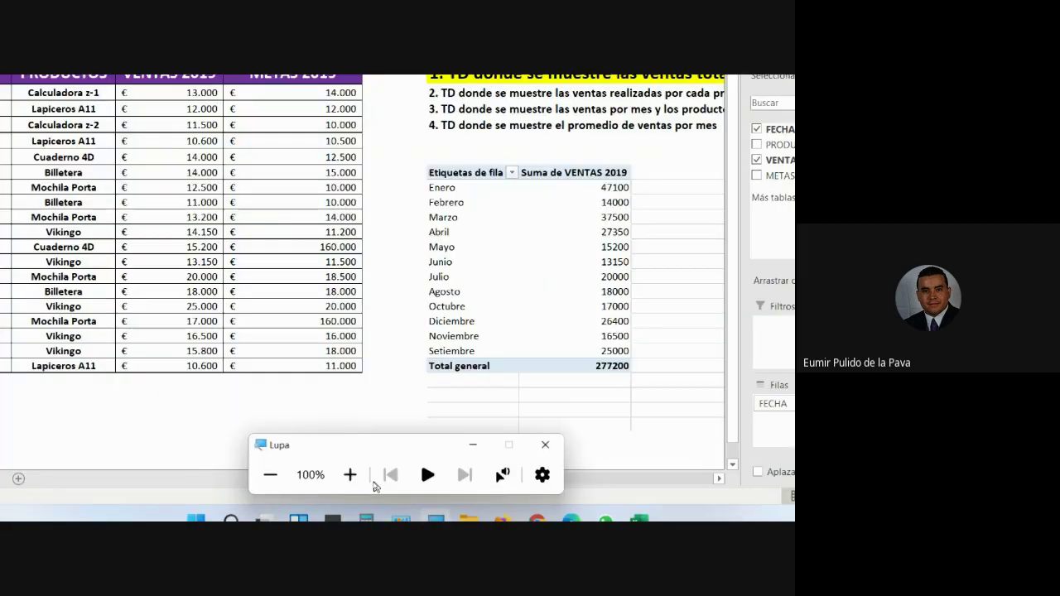
pyautogui.press('super+plus')
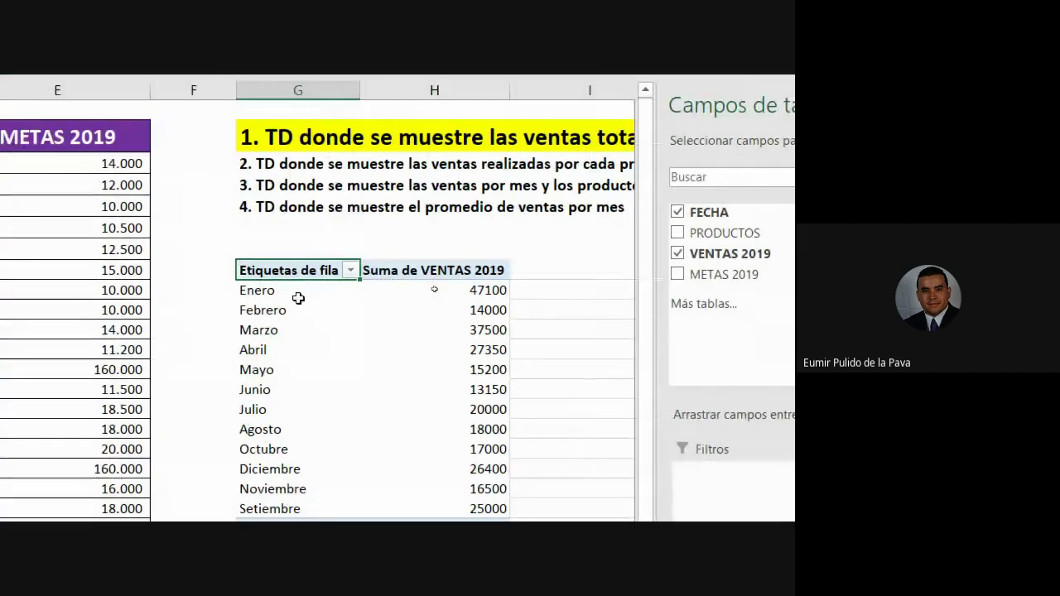
pyautogui.moveTo(298, 292); pyautogui.dragTo(277, 489)
pyautogui.moveTo(188, 169); pyautogui.dragTo(173, 227)
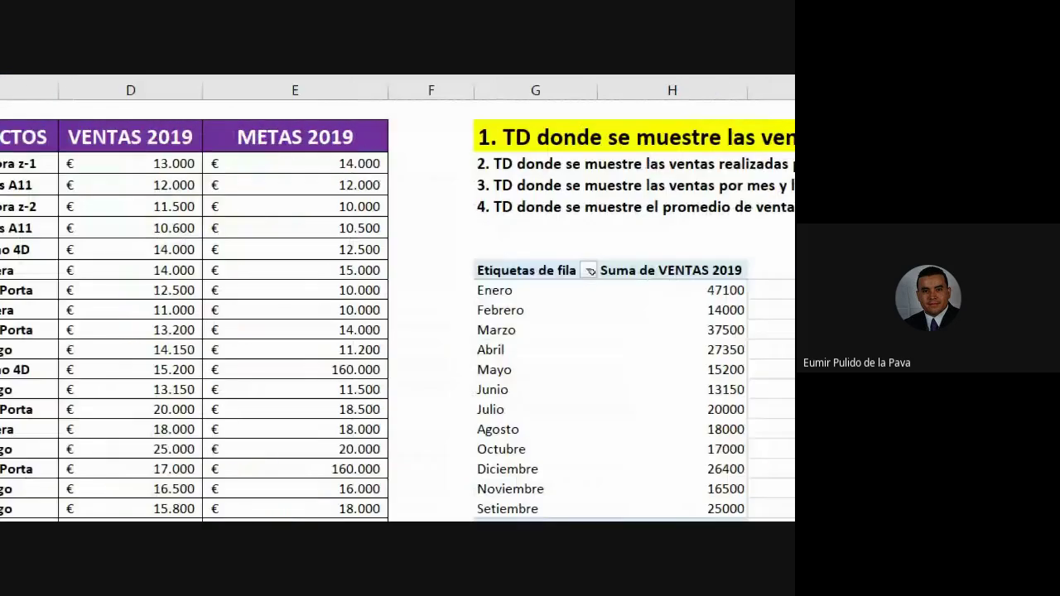
pyautogui.click(197, 290)
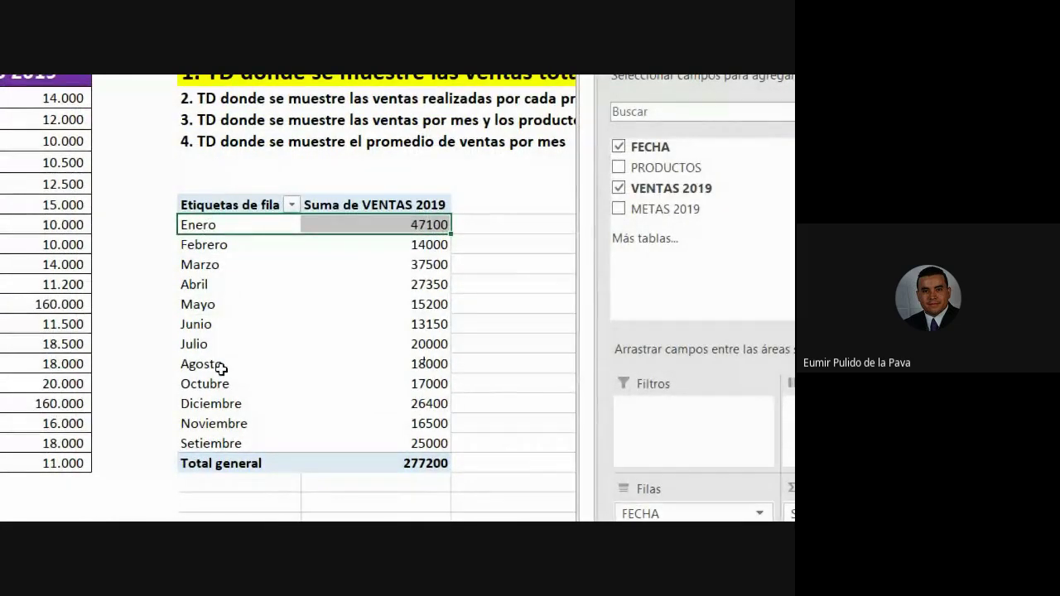
pyautogui.click(375, 222)
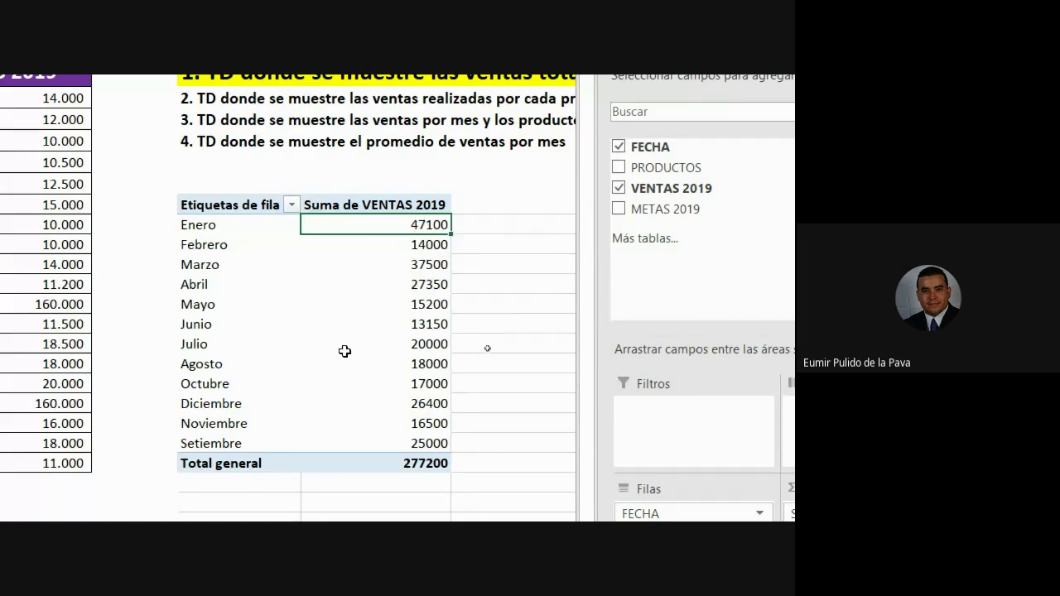
pyautogui.moveTo(345, 351)
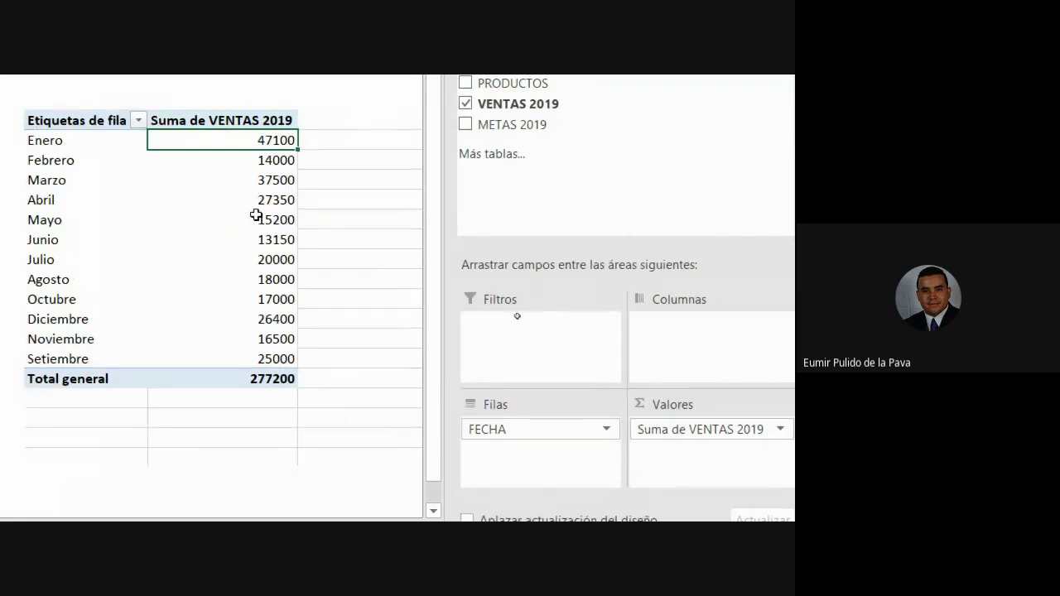
pyautogui.moveTo(211, 207)
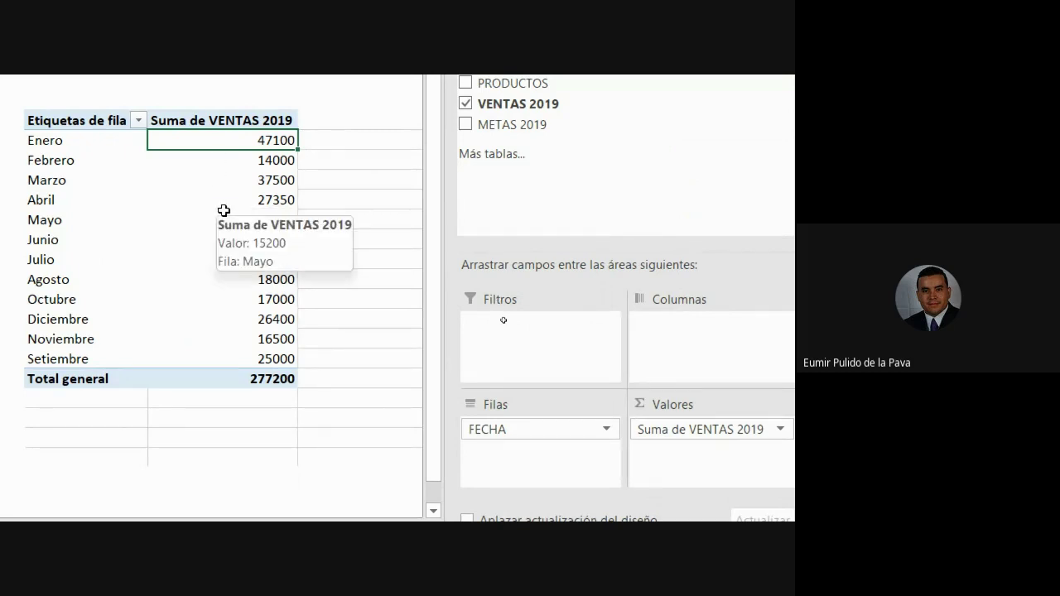
# Step: Switch the value summary to Promedio, giving Enero 11775 and a 14589,47368 total
pyautogui.rightClick(224, 207)
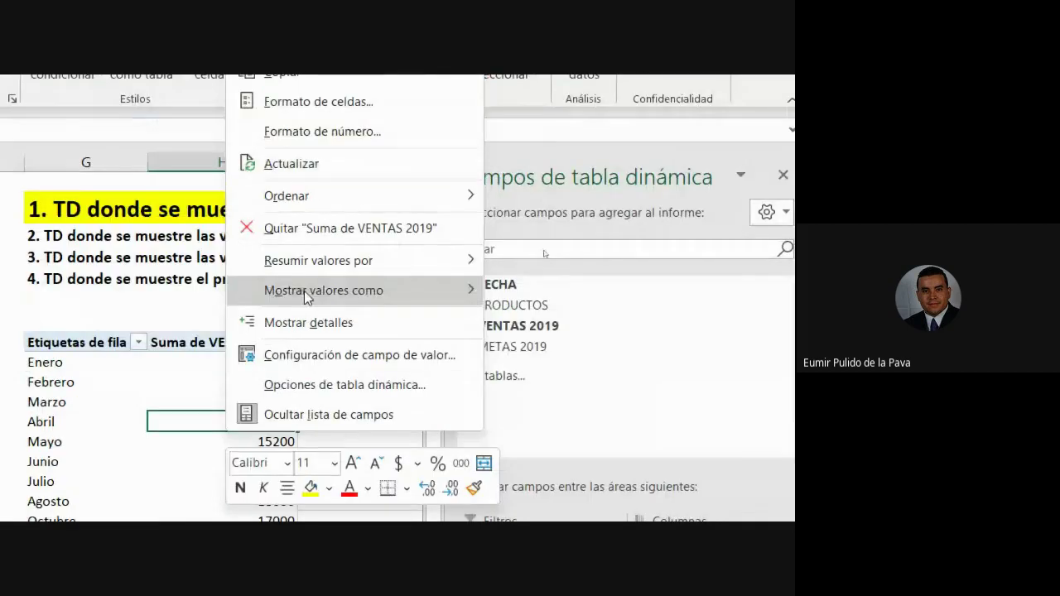
pyautogui.moveTo(306, 289)
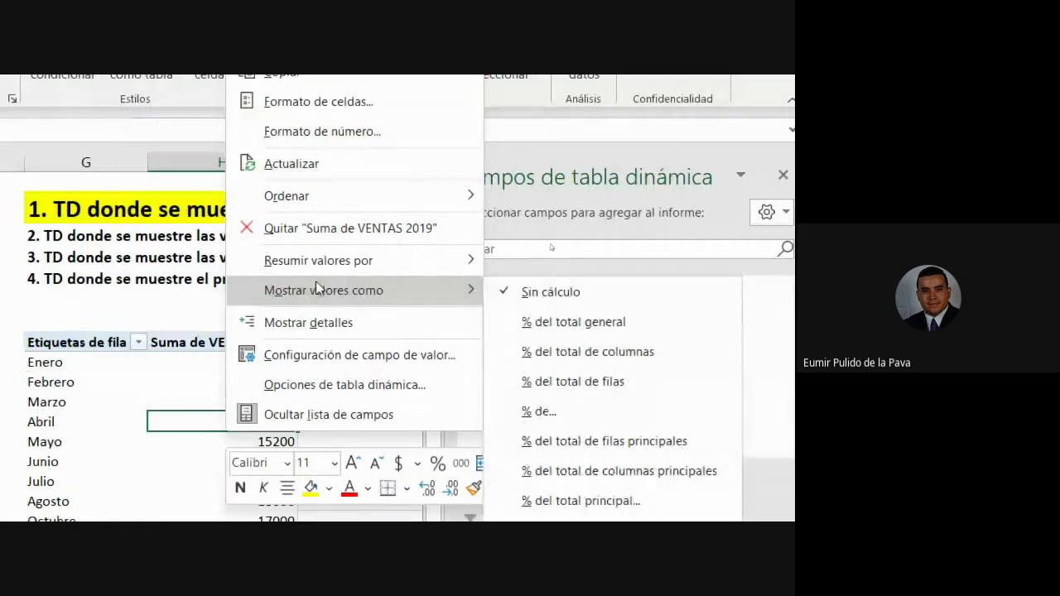
pyautogui.moveTo(319, 265)
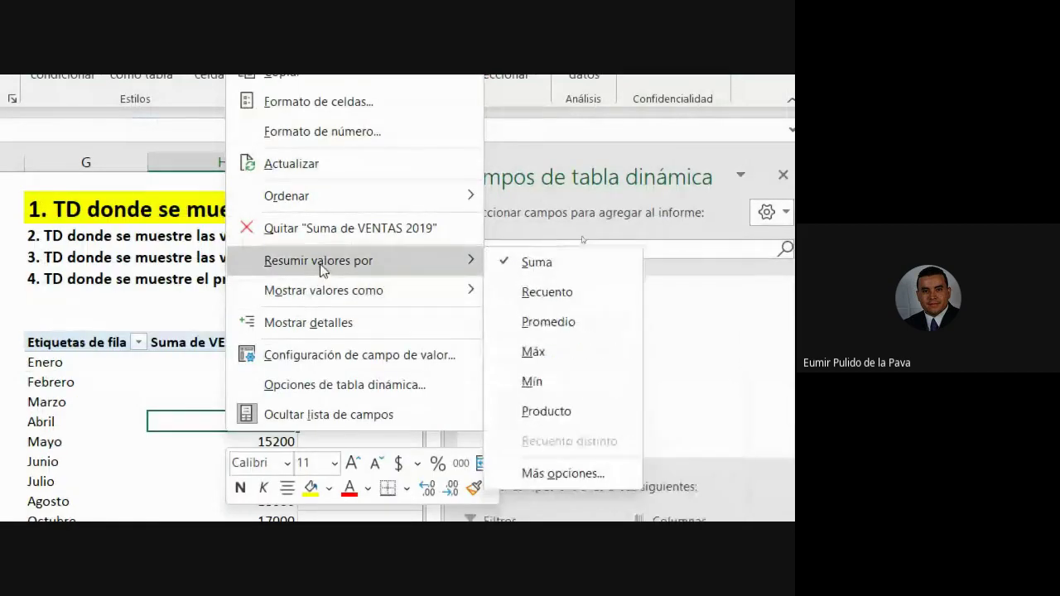
pyautogui.click(548, 323)
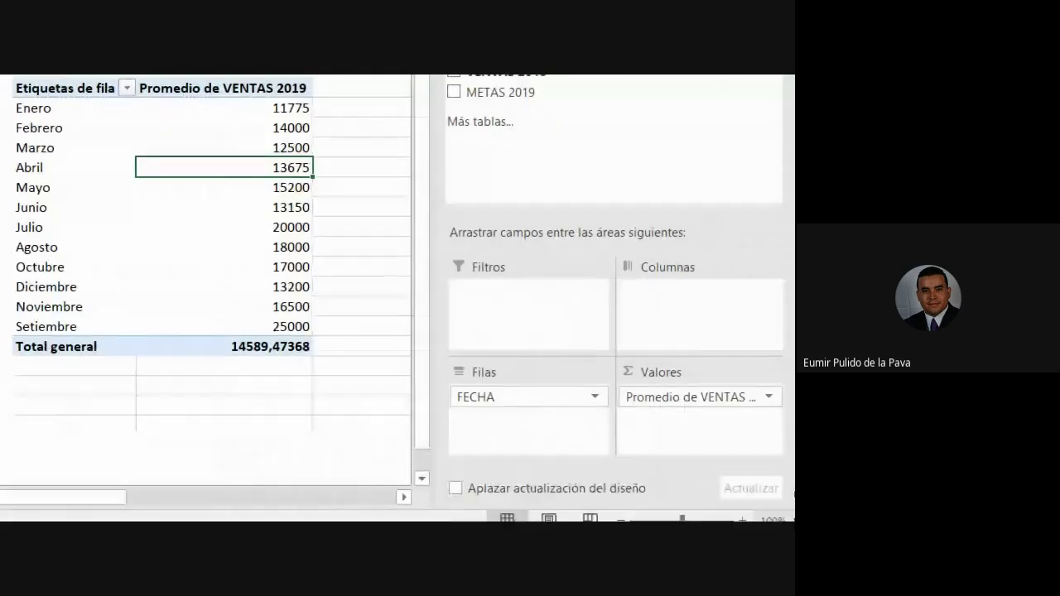
# Step: Set the VENTAS 2019 value field's summary back to Suma
pyautogui.click(769, 386)
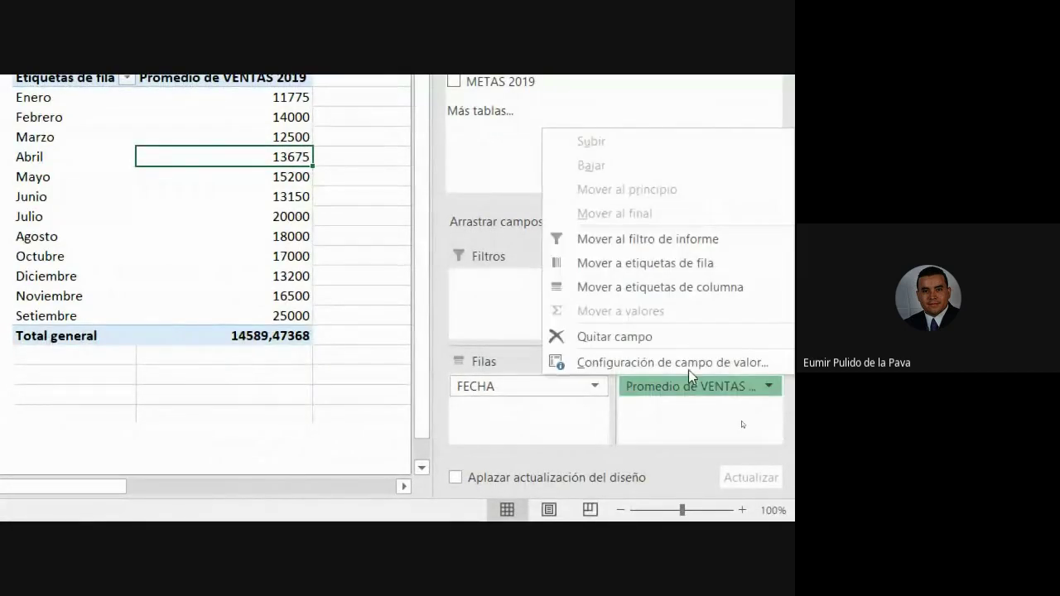
pyautogui.click(686, 365)
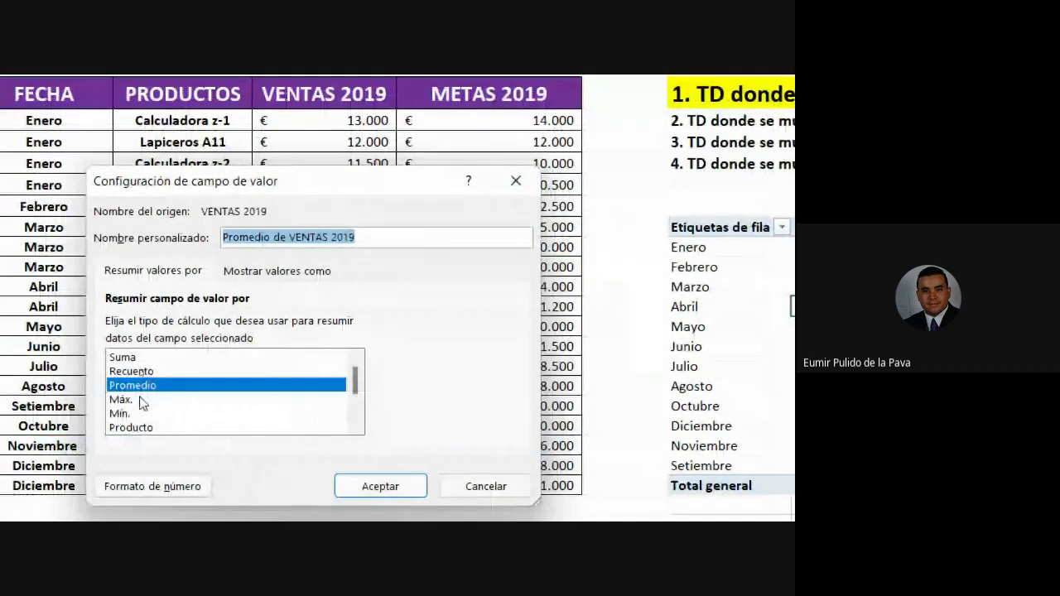
pyautogui.click(124, 401)
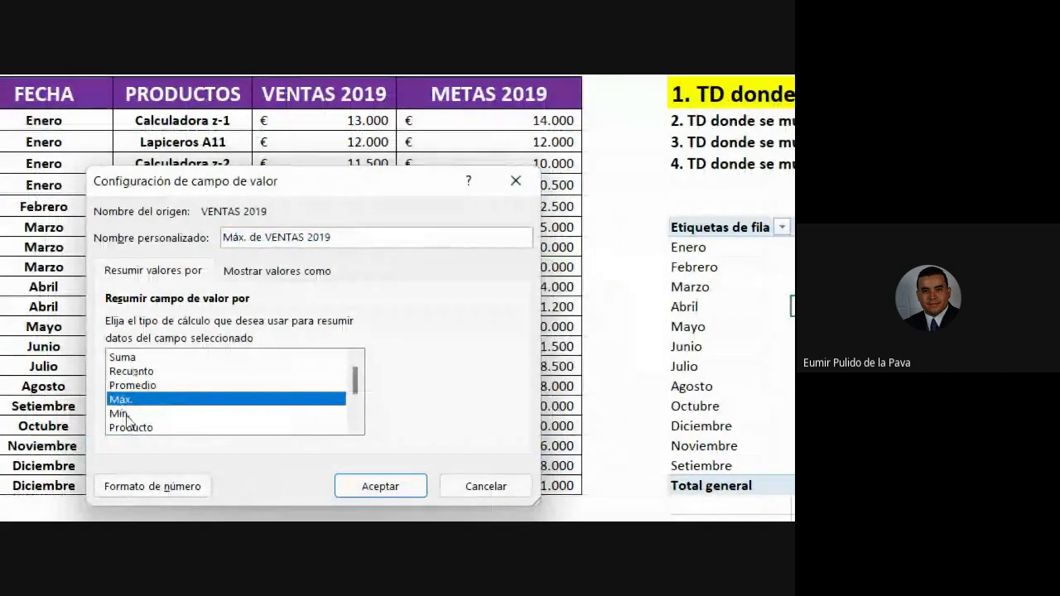
pyautogui.click(126, 414)
pyautogui.click(134, 358)
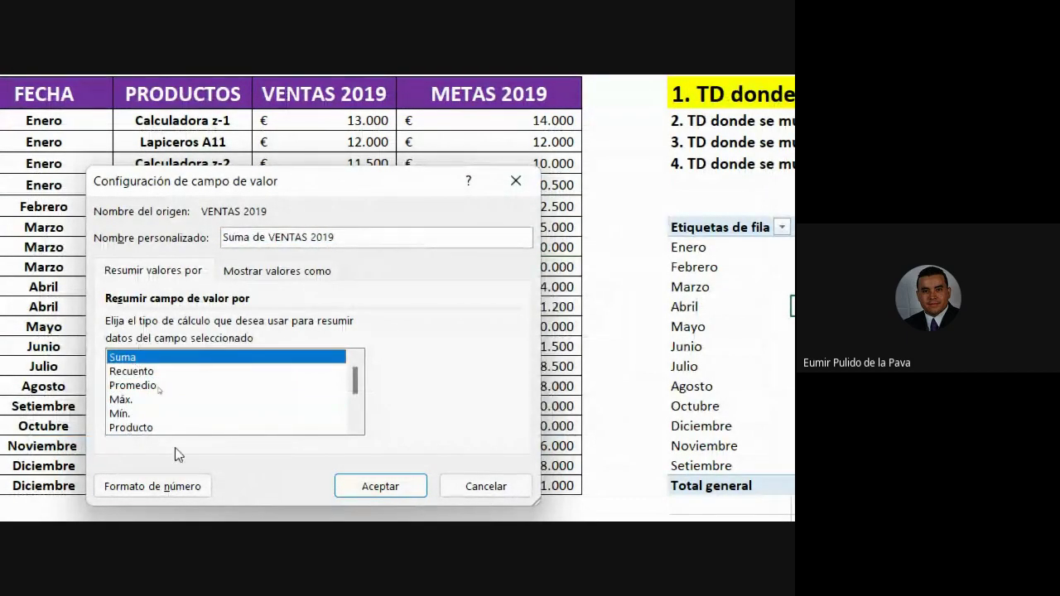
# Step: Format the summed values as Contabilidad with $ and 0 decimals
pyautogui.click(153, 487)
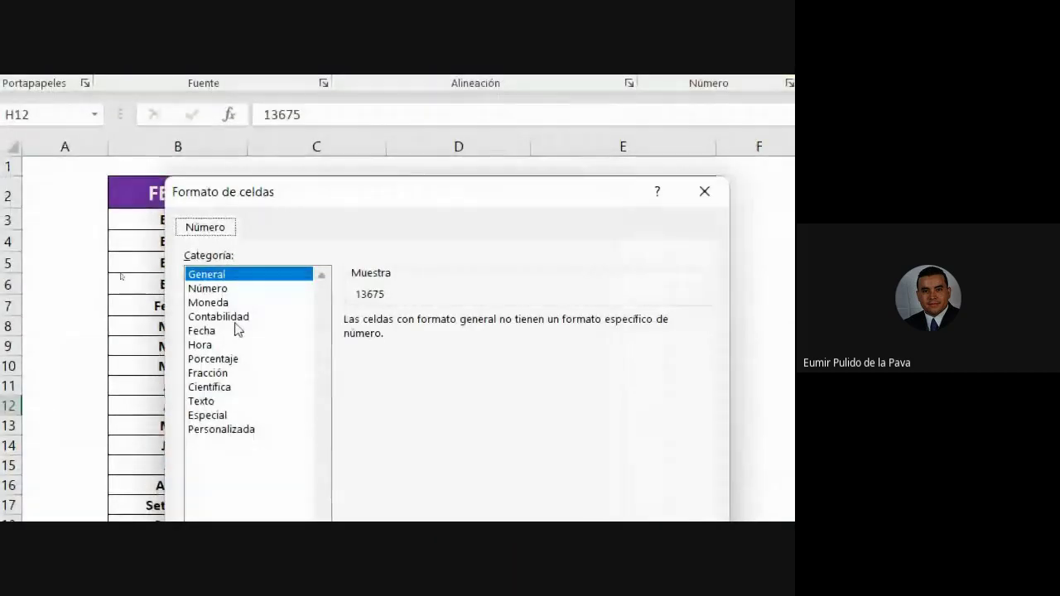
pyautogui.click(235, 322)
pyautogui.click(519, 326)
pyautogui.click(519, 326)
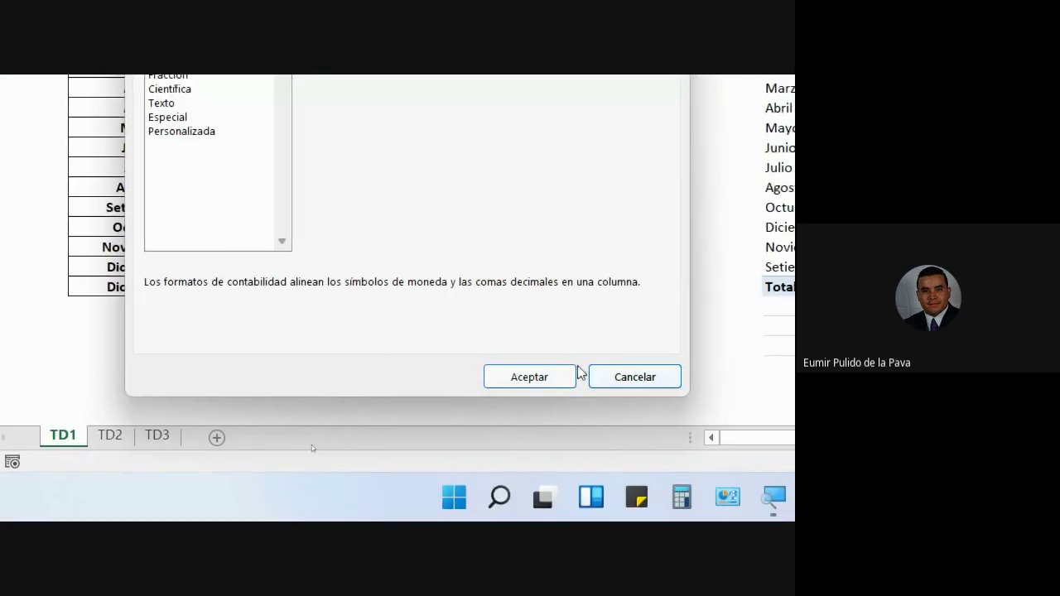
pyautogui.click(563, 379)
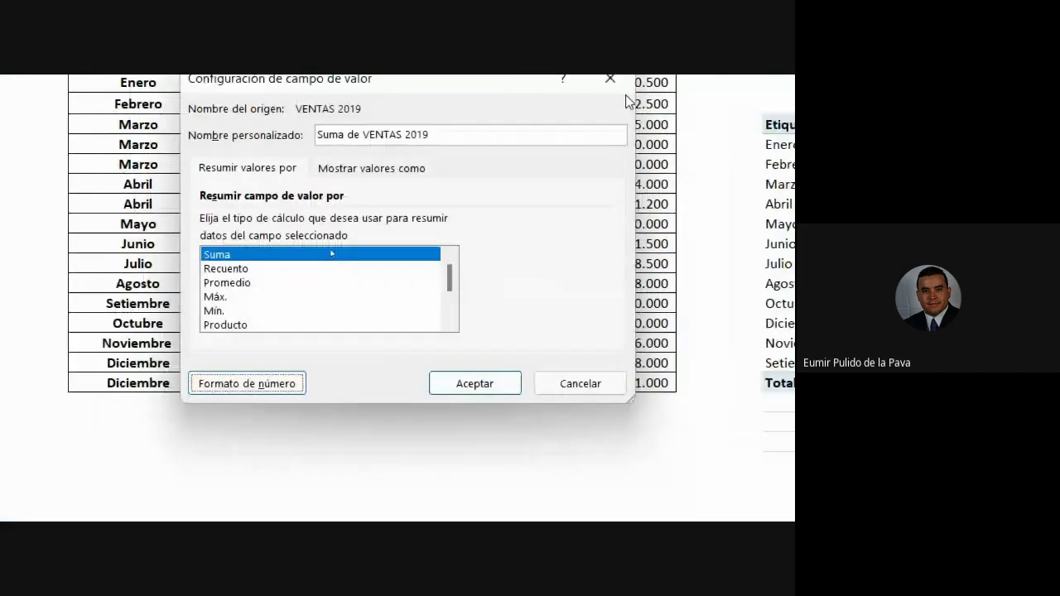
pyautogui.click(475, 384)
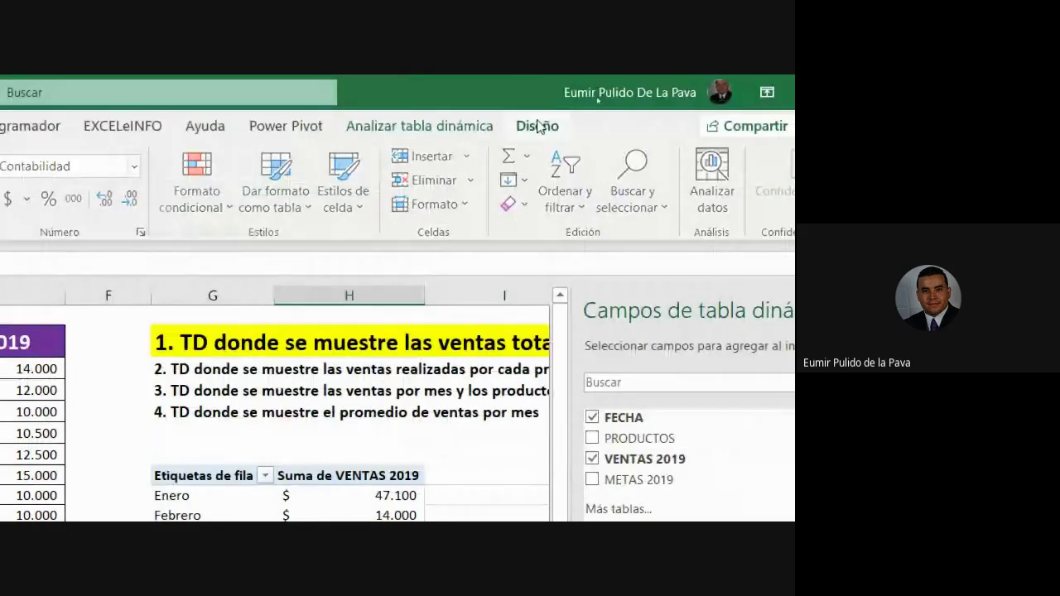
# Step: Apply the peach medium pivot style with black header and reset the Magnifier to 100%
pyautogui.click(536, 126)
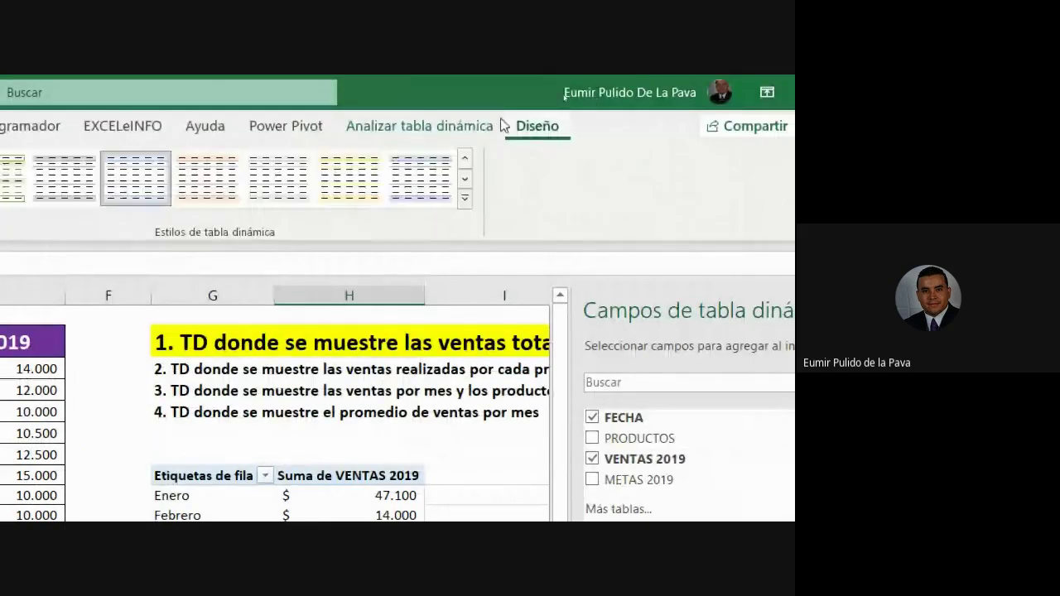
pyautogui.click(675, 201)
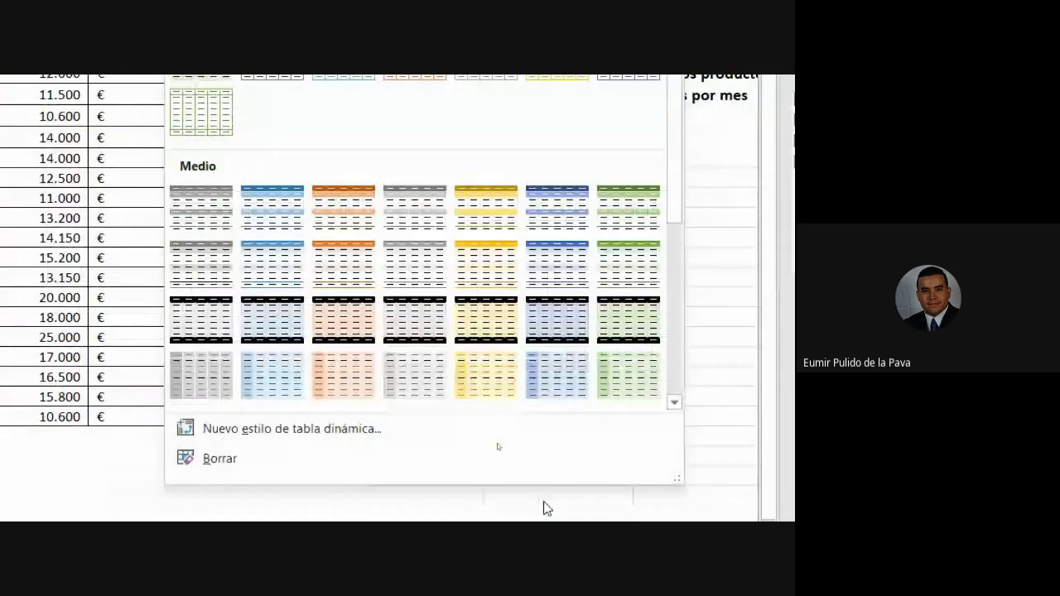
pyautogui.click(343, 323)
pyautogui.click(657, 377)
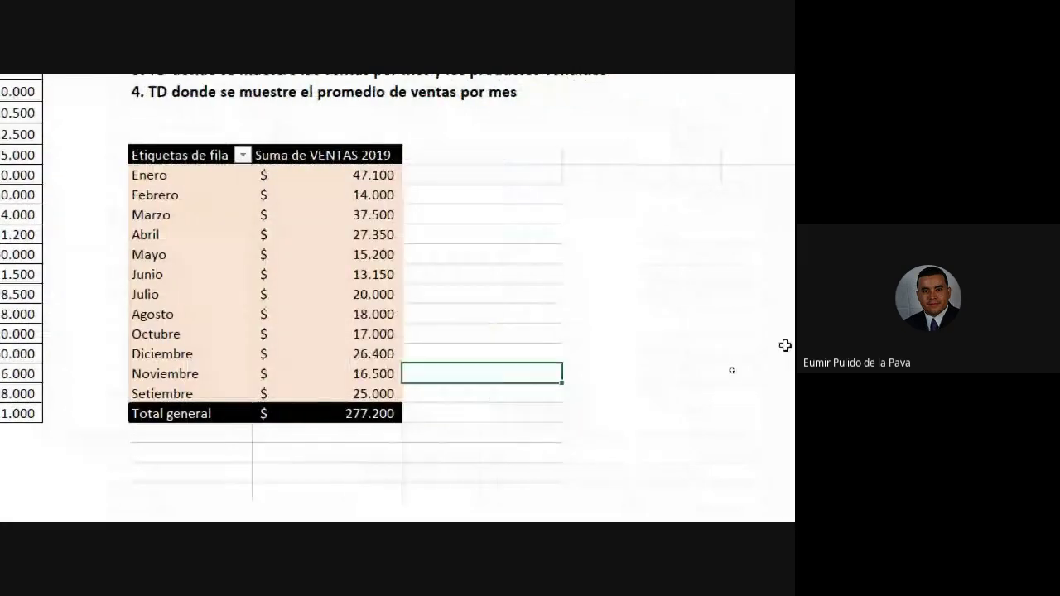
pyautogui.click(300, 236)
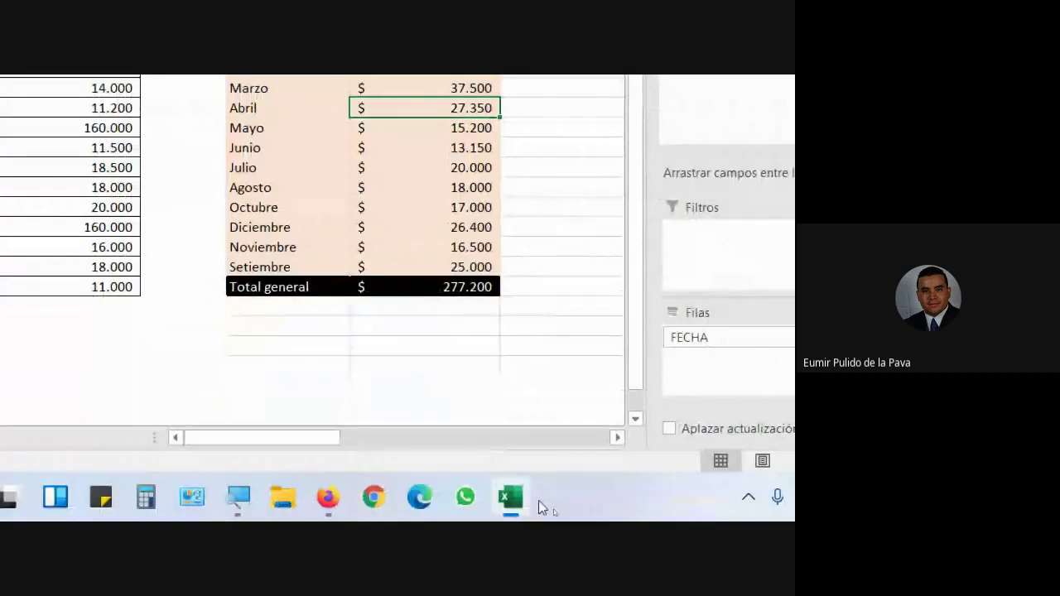
pyautogui.click(238, 497)
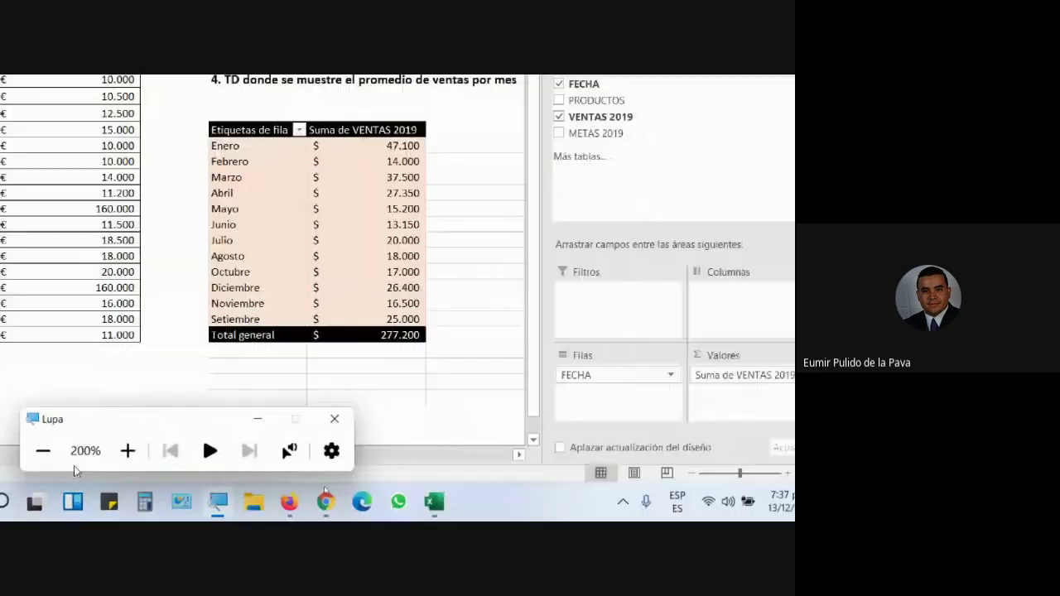
pyautogui.click(43, 450)
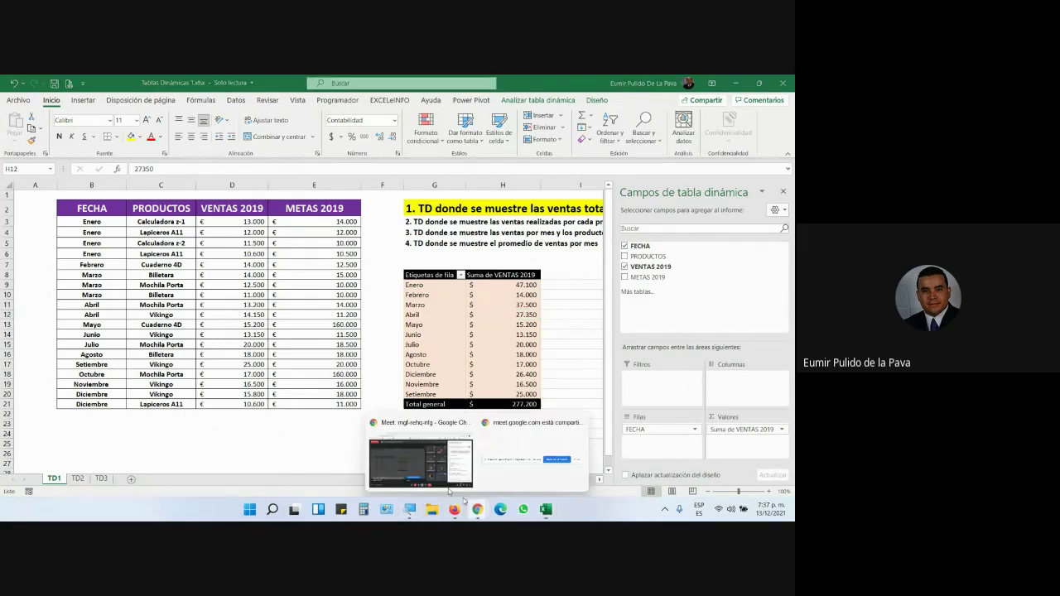
# Step: In Google Meet, admit the waiting participant and bring up Detener la grabación
pyautogui.click(448, 488)
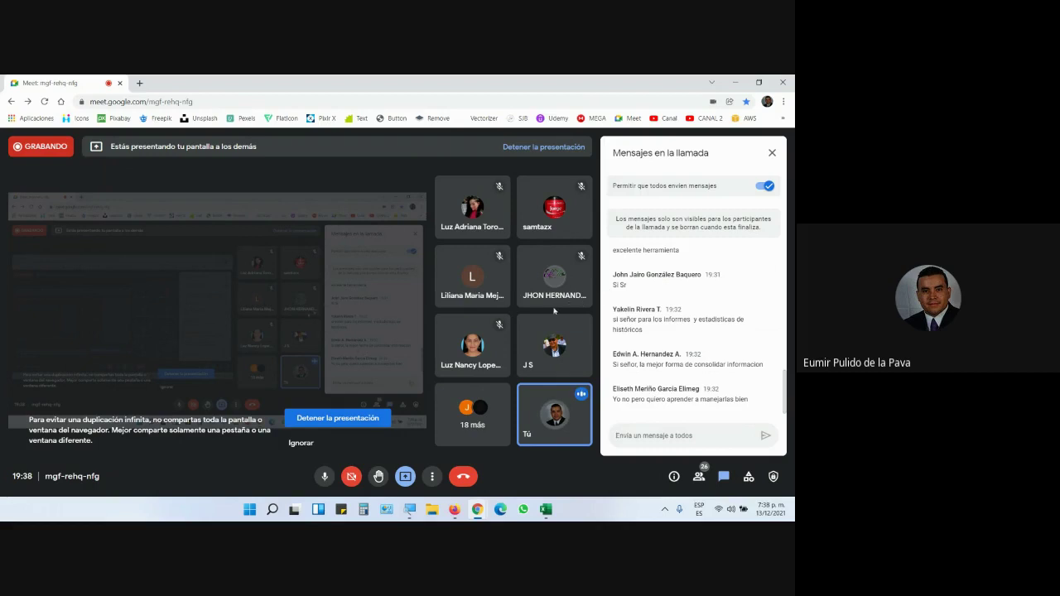
pyautogui.moveTo(593, 443)
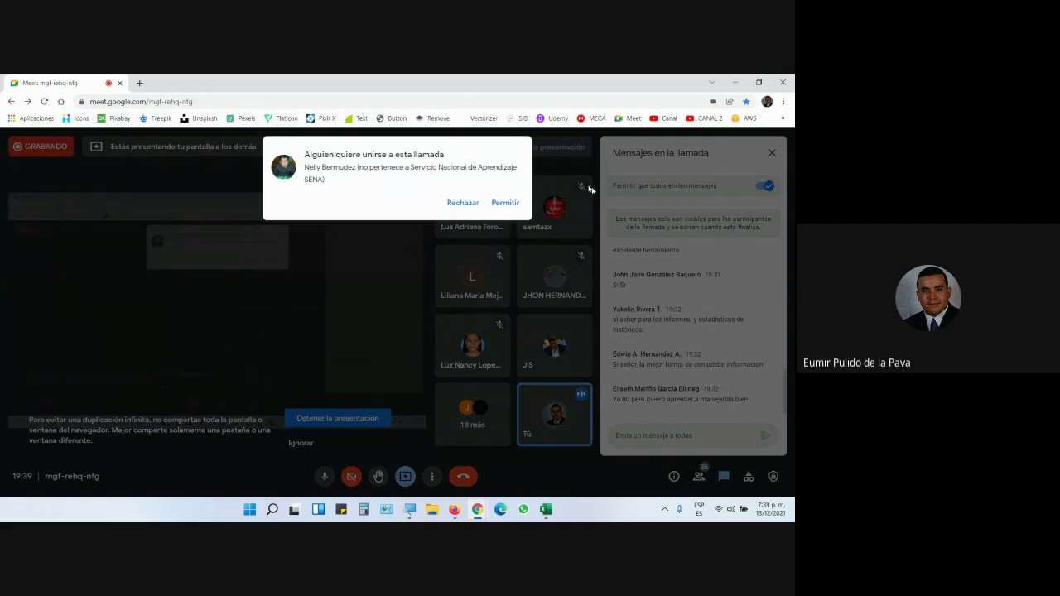
pyautogui.click(504, 203)
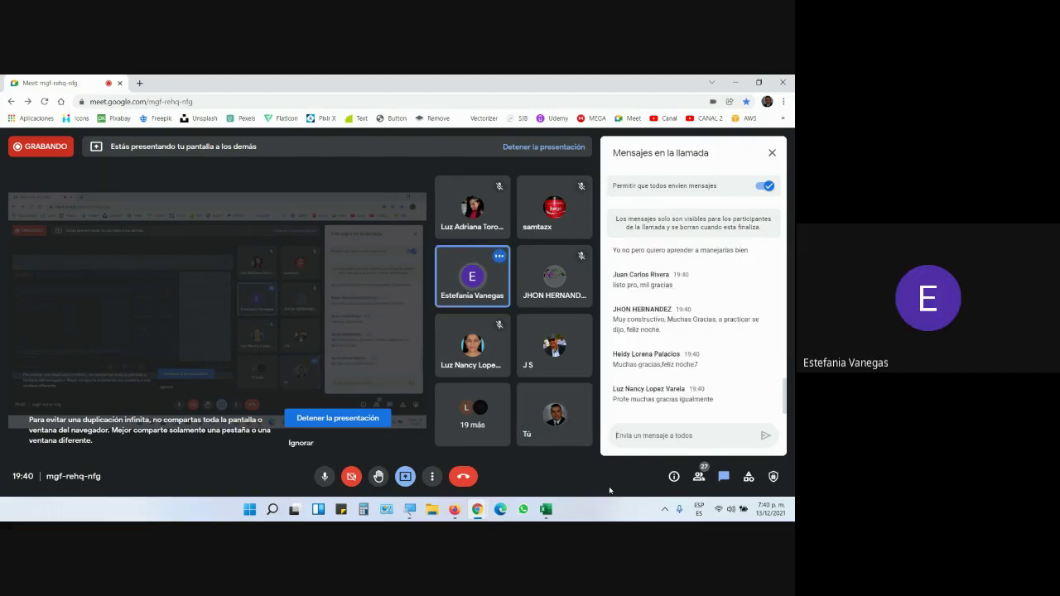
pyautogui.click(431, 476)
pyautogui.click(479, 237)
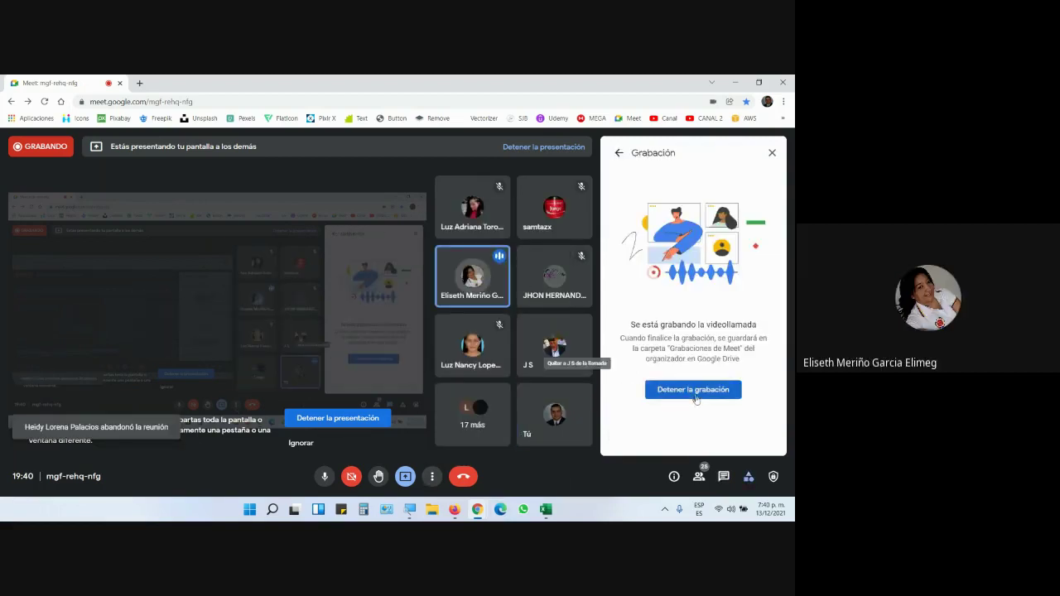